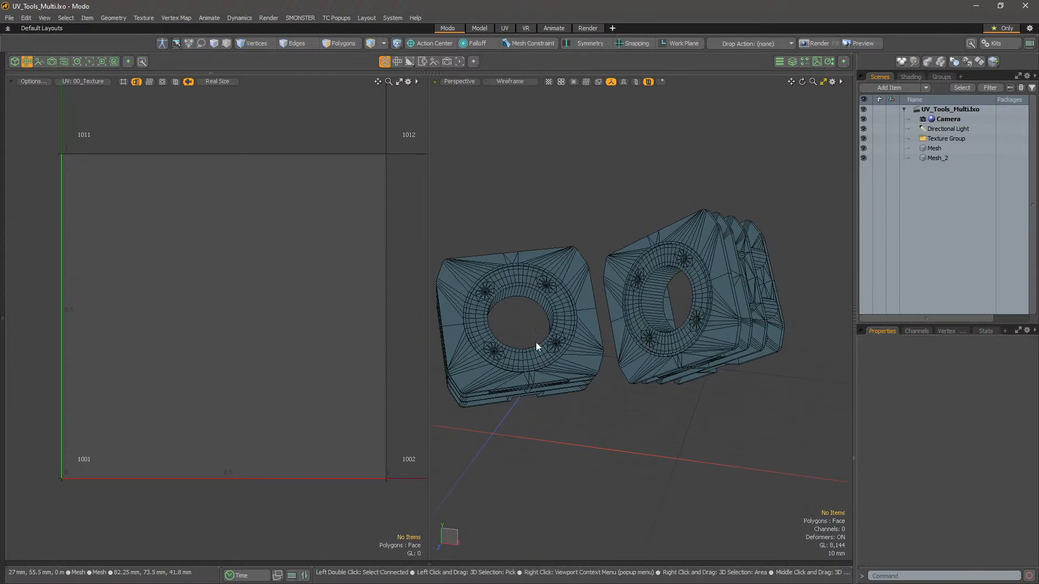
- Select both mesh items, Mesh and Mesh_2, so they can be edited together
left_click(623, 324)
left_click(581, 322)
key("3")
left_click(577, 279)
left_click_drag(576, 279, 607, 240, "alt")
left_click(539, 283)
scroll(536, 284, "up", 2)
left_click(545, 279, "shift")
key("5")
left_click(605, 308)
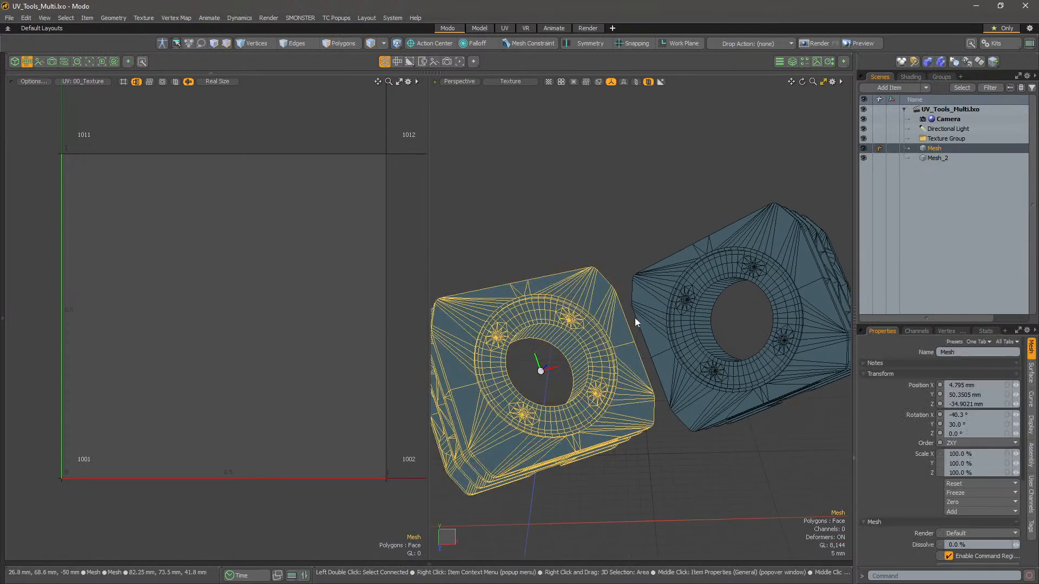
left_click(642, 310, "shift")
left_click_drag(580, 341, 599, 330, "alt")
left_click(586, 285)
left_click_drag(585, 287, 559, 291, "alt")
left_click(559, 292)
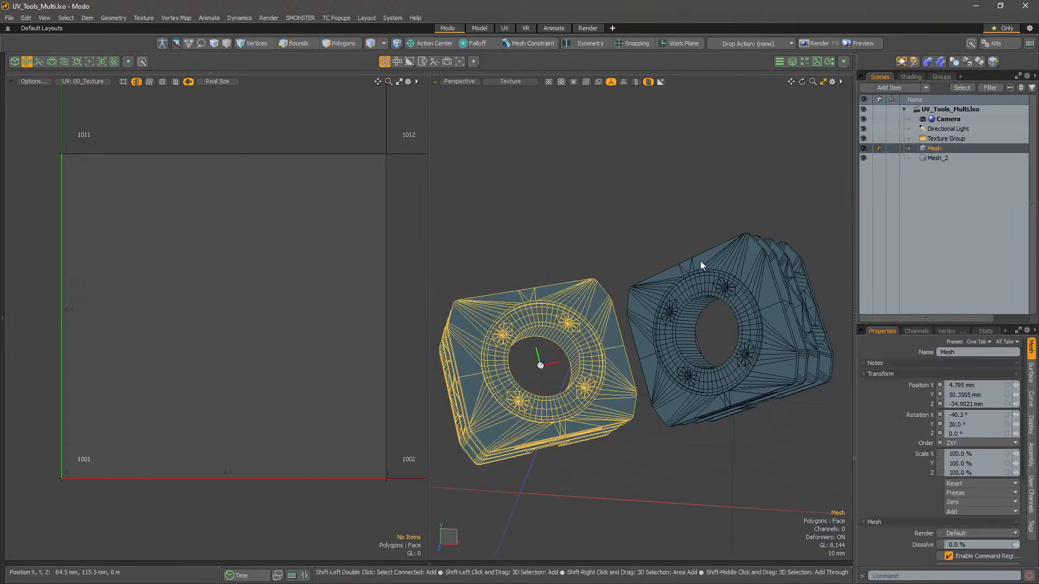
left_click(663, 290, "shift")
- Select two polygons on the front plate of the left mesh and turn on the 2K UV grid view
key("3")
scroll(539, 296, "up", 2)
scroll(540, 296, "up", 3)
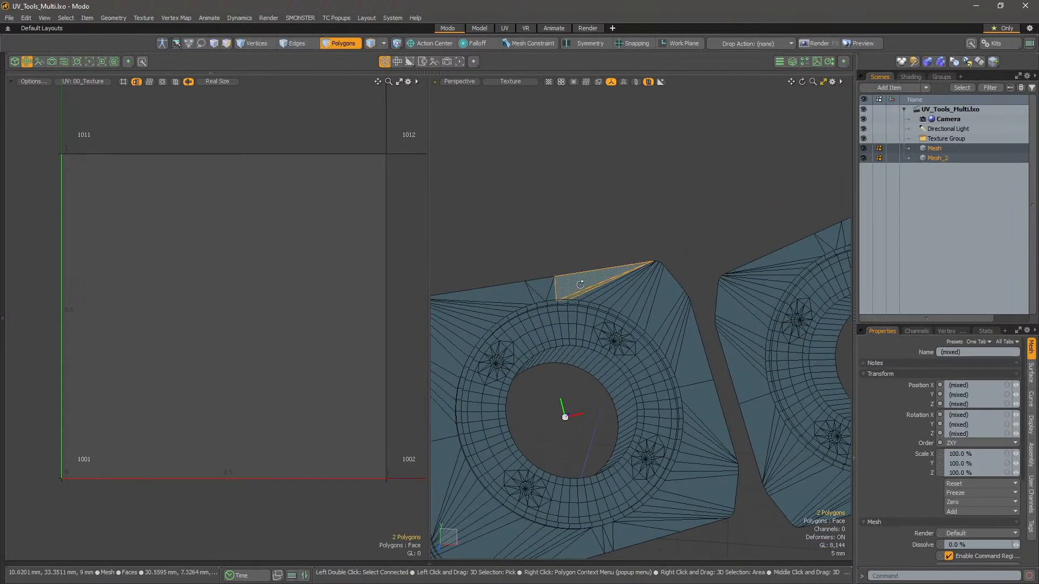
key("u")
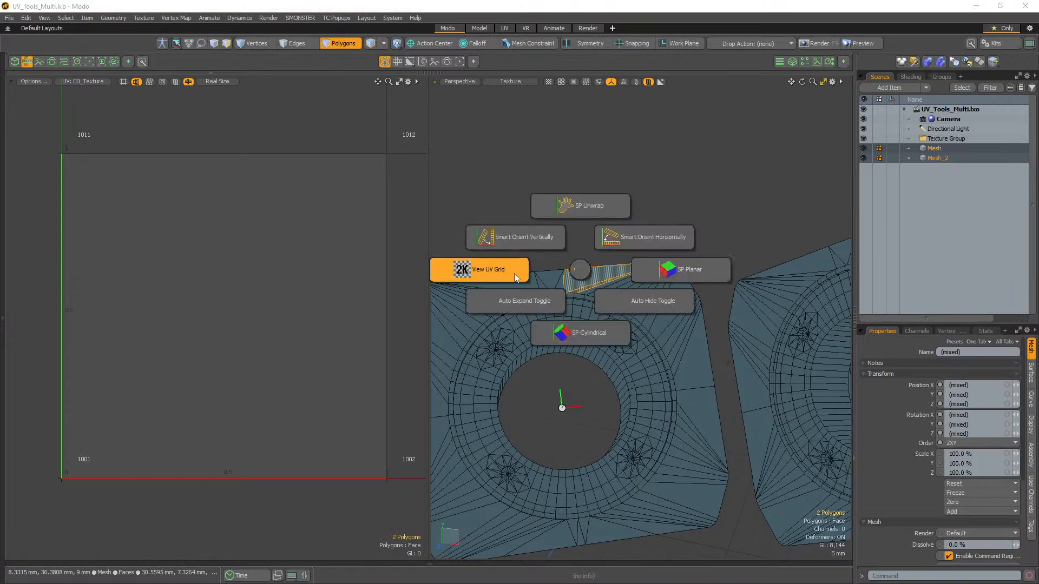
left_click(508, 273)
left_click(508, 328)
- Add a front plate polygon of the right mesh to the selection and apply an SP Planar projection along Z
mouse_move(603, 349)
left_mouse_down("alt")
mouse_move(612, 331)
mouse_move(626, 357)
mouse_move(600, 334)
left_mouse_up("alt")
scroll(613, 331, "down", 3)
left_click(731, 280, "shift")
key("u")
left_click(681, 336)
left_click(680, 390)
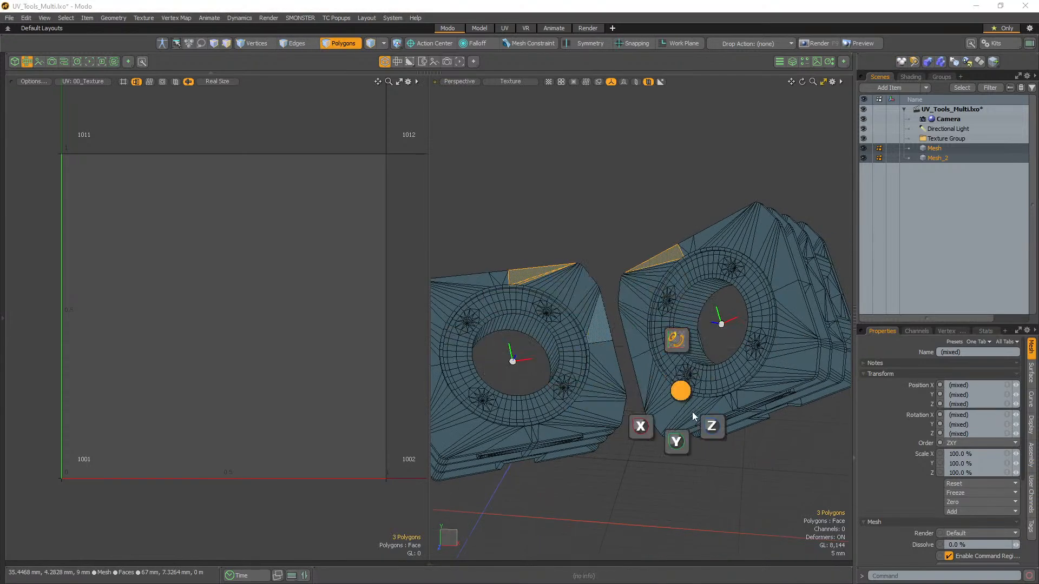
left_click(710, 425)
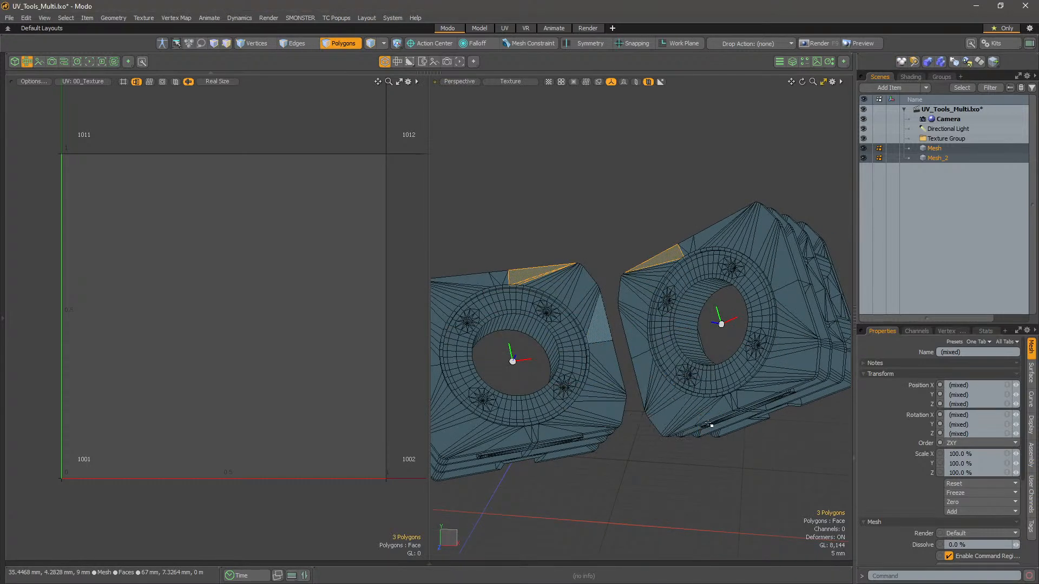
- Select the matching flat strip polygon on the rear of both meshes
left_click_drag(612, 364, 638, 410, "alt")
left_click(621, 307)
left_click(640, 291, "shift")
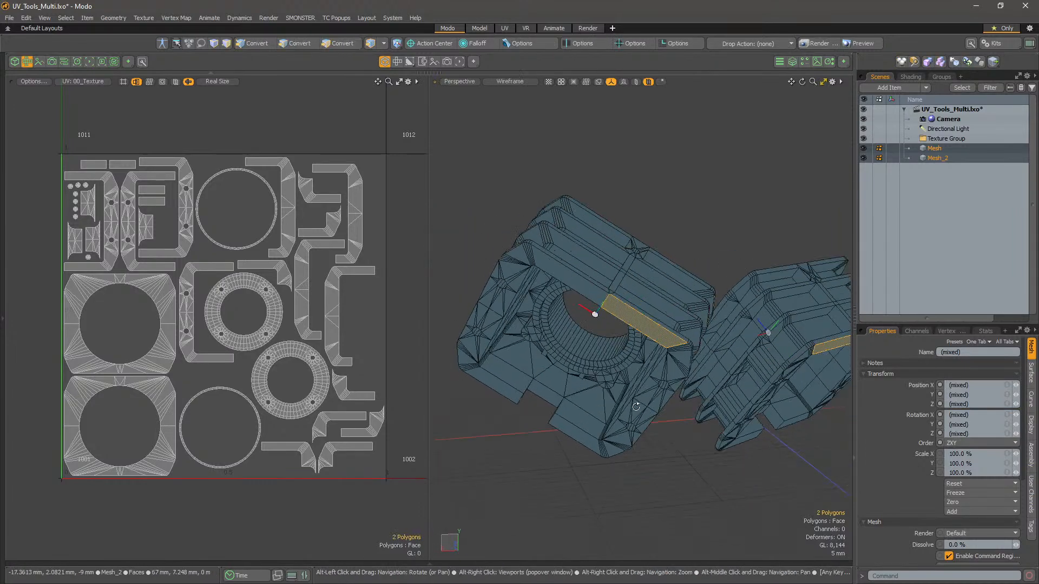
key("u")
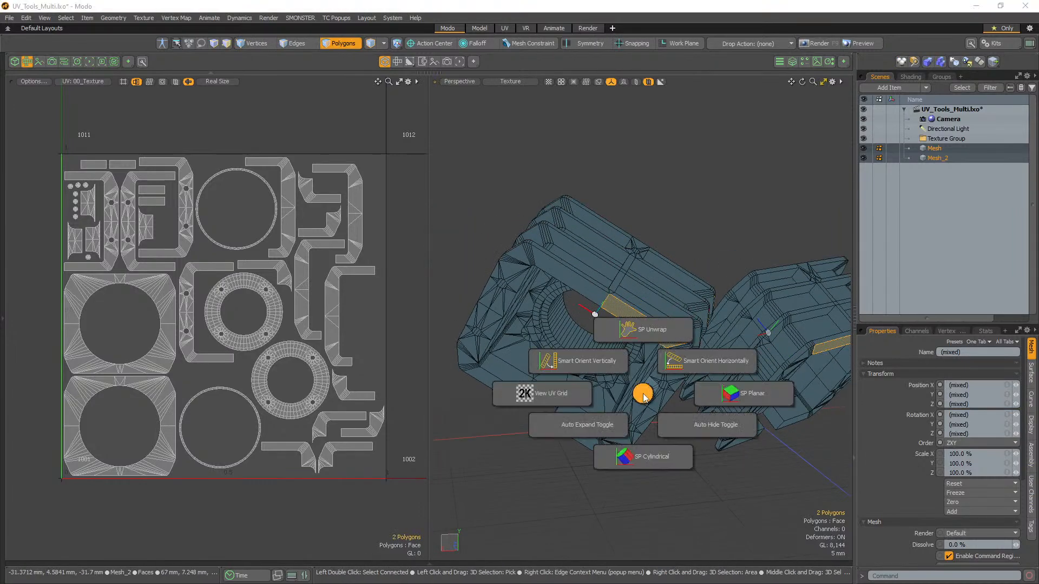
left_click(643, 398)
- Toggle the Auto Hide option of the UV projection tools
left_click_drag(643, 396, 671, 301, "alt")
key("u")
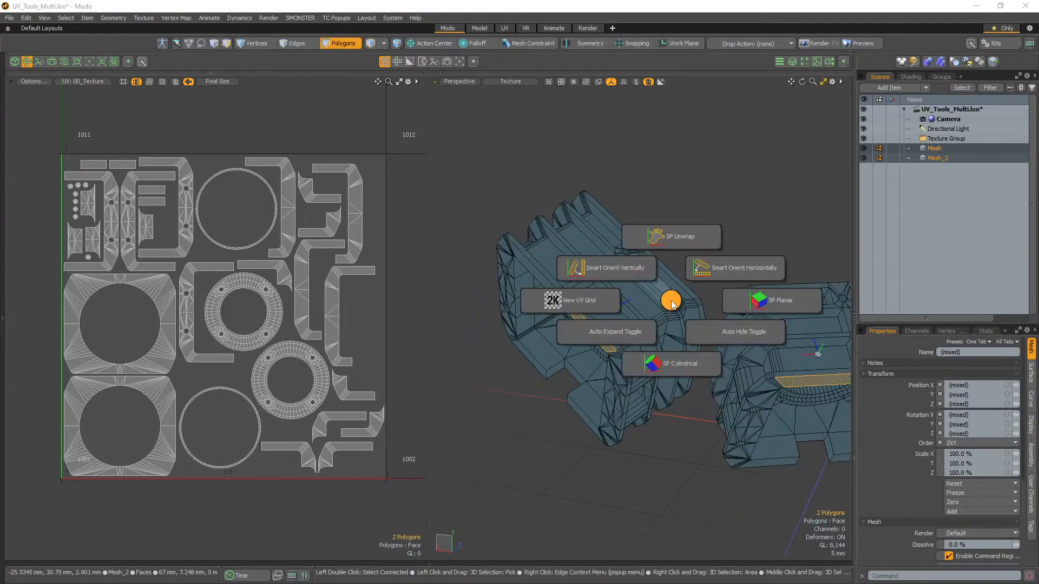
left_click(719, 332)
left_click(718, 352)
- Apply an SP Planar projection along Z from the selected rear polygons of both meshes
left_click_drag(718, 352, 767, 241, "alt")
key("u")
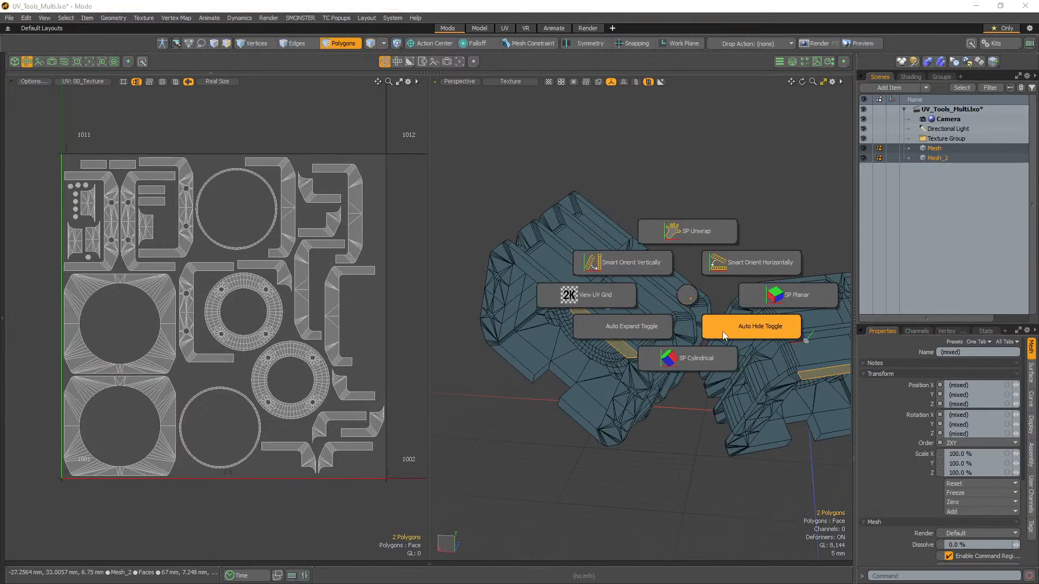
left_click(696, 240)
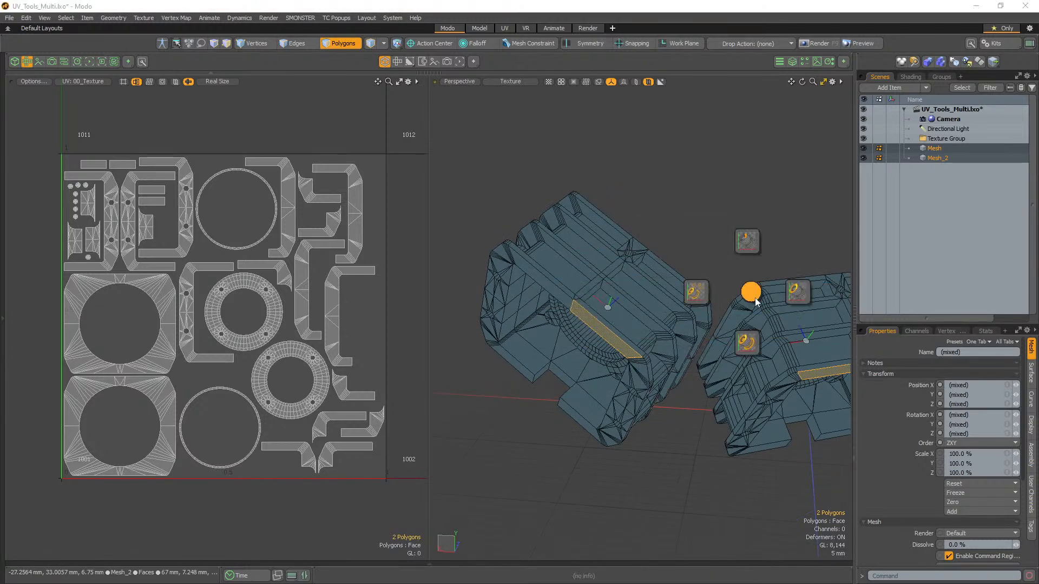
left_click(748, 344)
left_click(777, 385)
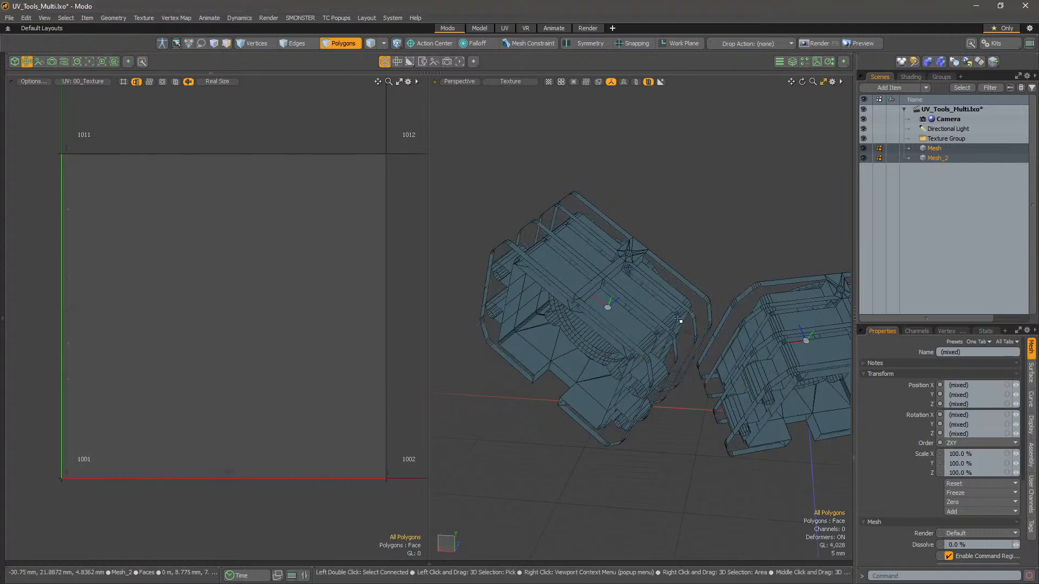
- Select two adjacent polygons on the left mesh's central bore wall and two on the wall of one front screw hole
left_click_drag(709, 320, 605, 264, "alt")
scroll(573, 287, "up", 4)
left_click_drag(487, 314, 626, 299, "alt+shift")
left_click_drag(626, 299, 684, 310, "alt")
scroll(640, 286, "up", 2)
scroll(635, 264, "up", 2)
left_click(635, 265)
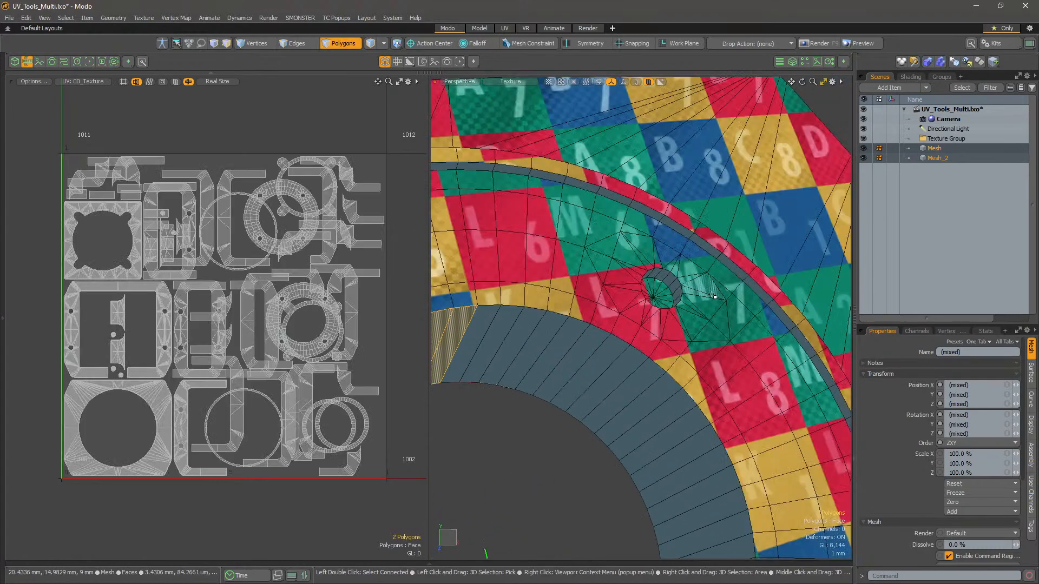
left_click_drag(666, 292, 649, 280, "alt")
scroll(662, 275, "down", 6)
left_click_drag(615, 329, 605, 338, "alt")
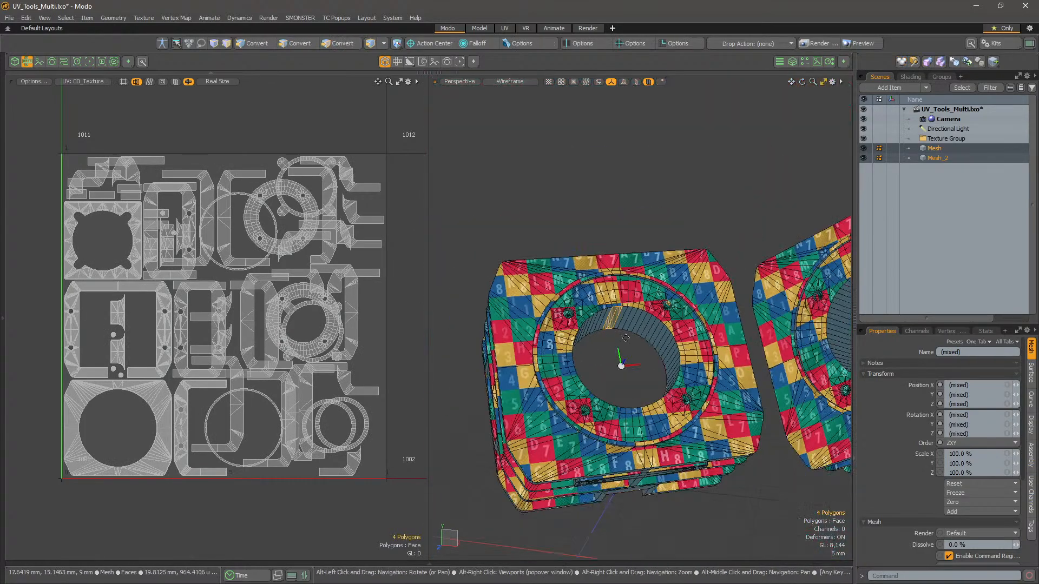
- Add two adjacent wall polygons in each remaining front screw hole of the left mesh to the selection
scroll(550, 286, "up", 6)
left_click_drag(562, 278, 576, 271, "shift")
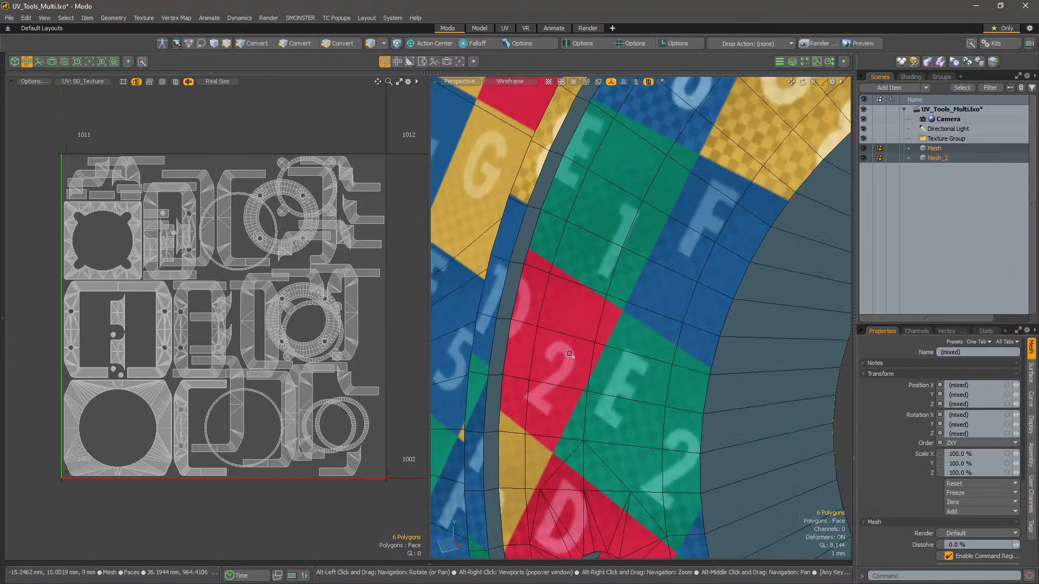
scroll(617, 302, "up", 3)
left_click_drag(559, 282, 727, 344, "alt")
scroll(655, 306, "down", 4)
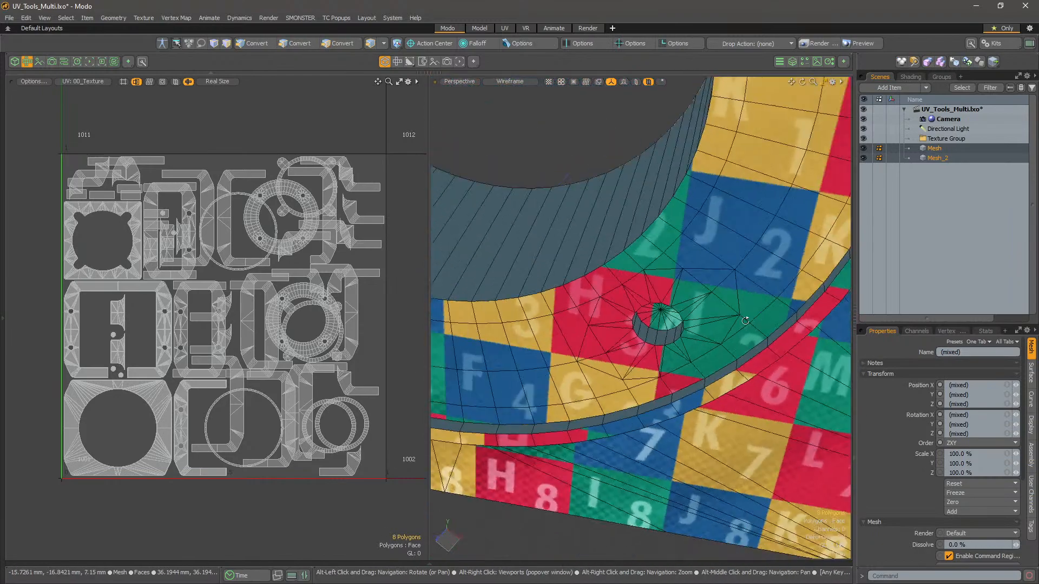
left_click_drag(720, 292, 716, 261, "shift")
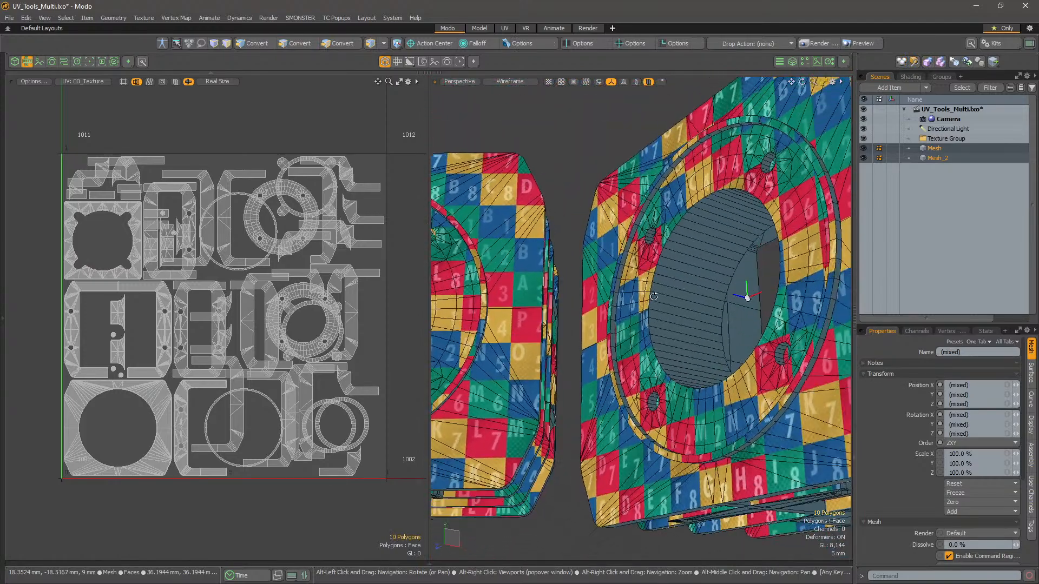
- Add two adjacent wall polygons from the right mesh's central bore and from each of its front screw holes
left_click_drag(526, 242, 560, 325, "alt")
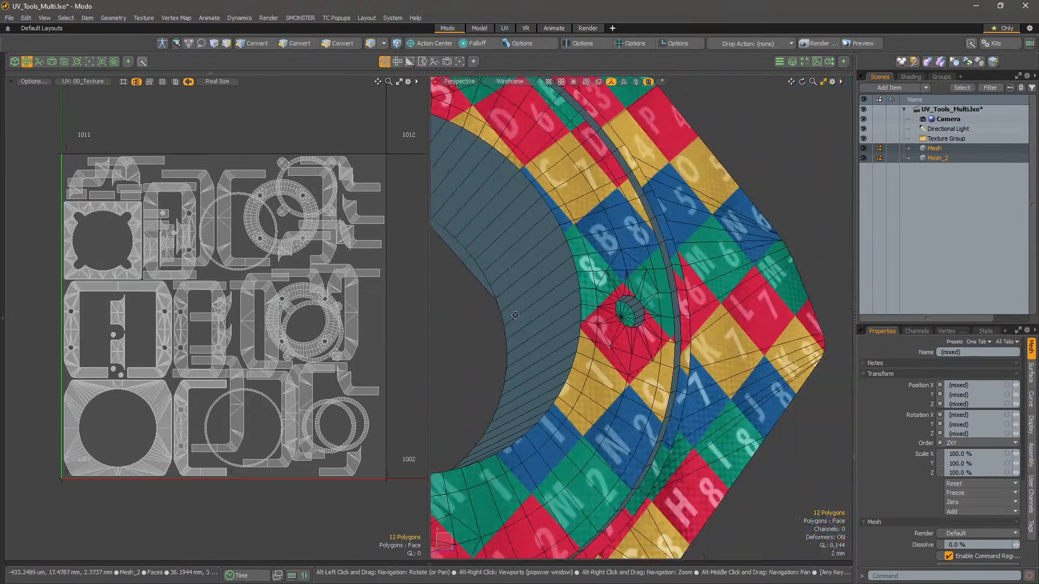
right_click_drag(666, 300, 703, 297, "alt")
left_click_drag(622, 297, 630, 318, "shift")
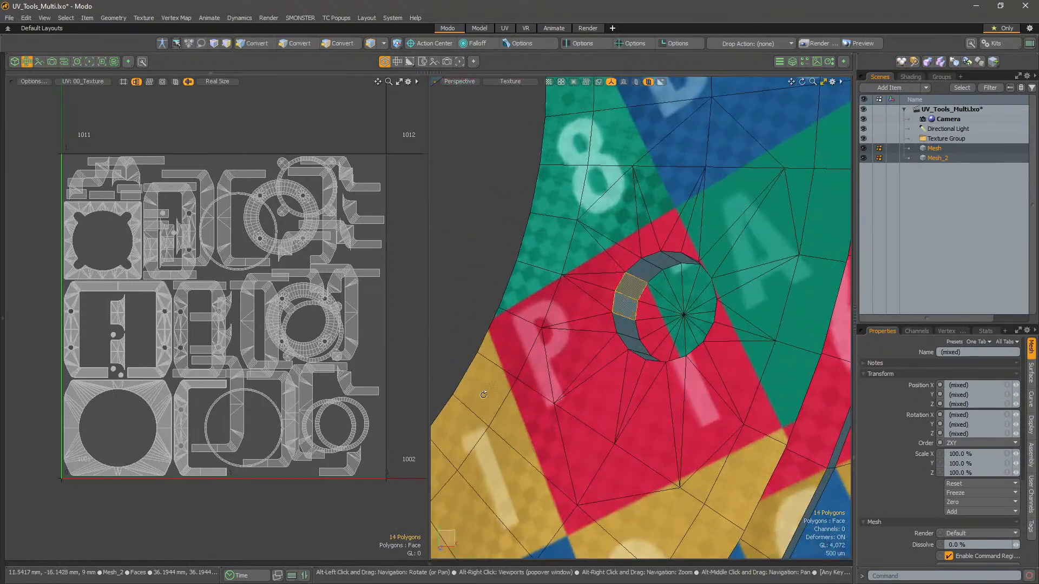
middle_click_drag(515, 378, 594, 357, "alt")
left_click_drag(765, 221, 543, 414, "alt")
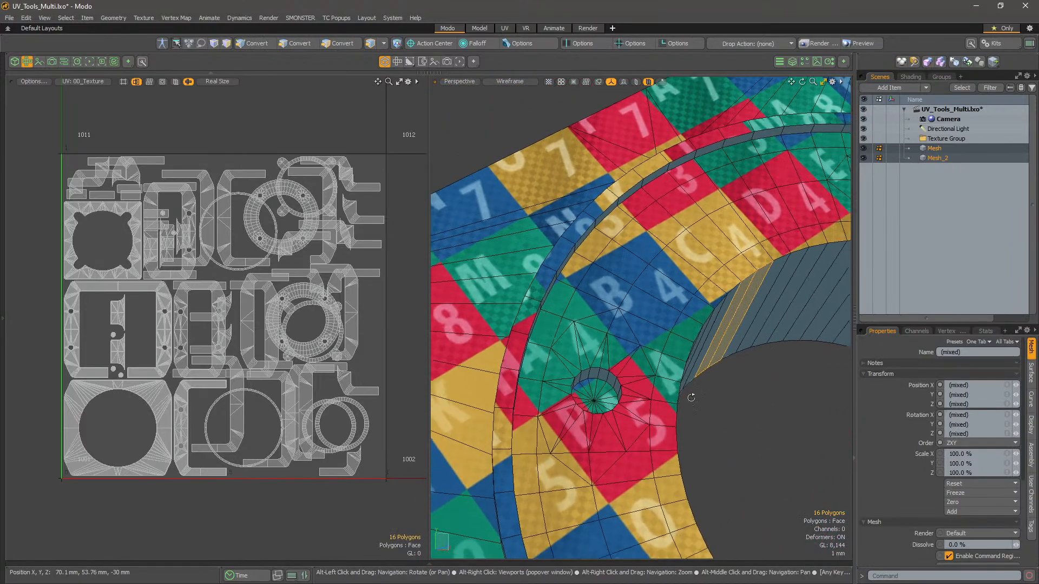
right_click_drag(648, 286, 674, 288, "alt")
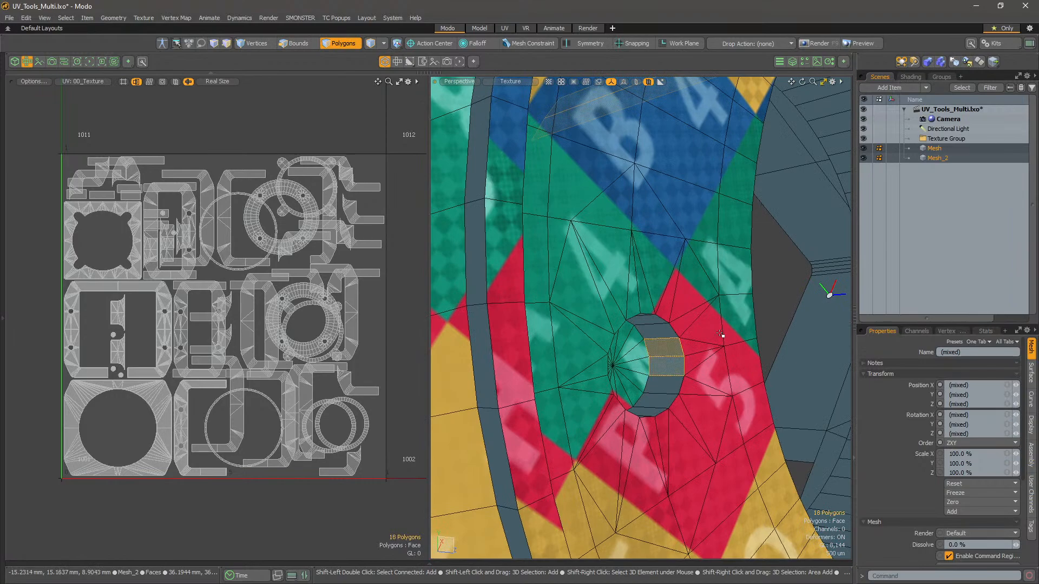
right_click_drag(682, 359, 713, 268, "alt")
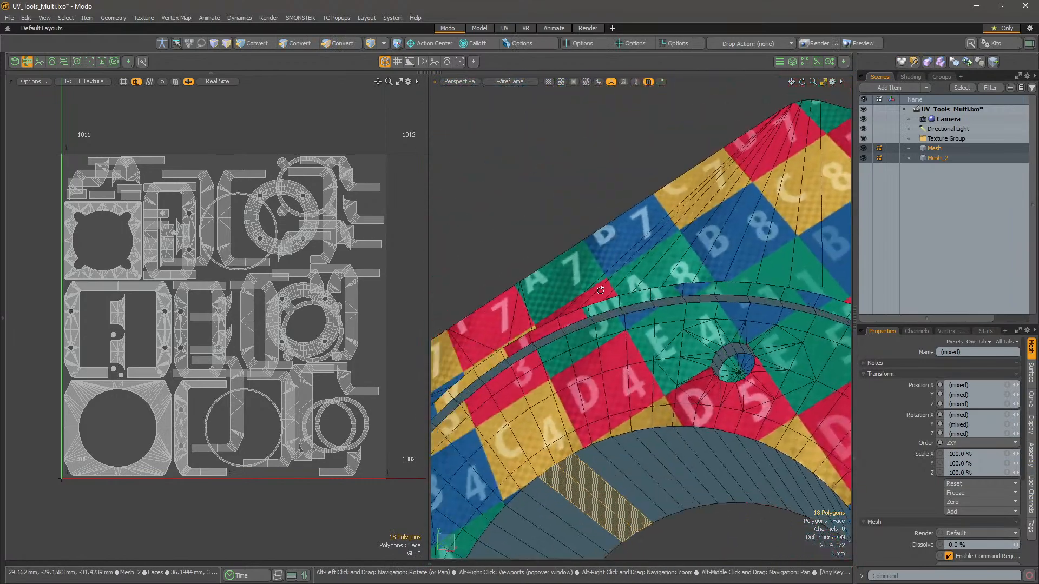
left_click_drag(669, 335, 641, 324, "alt")
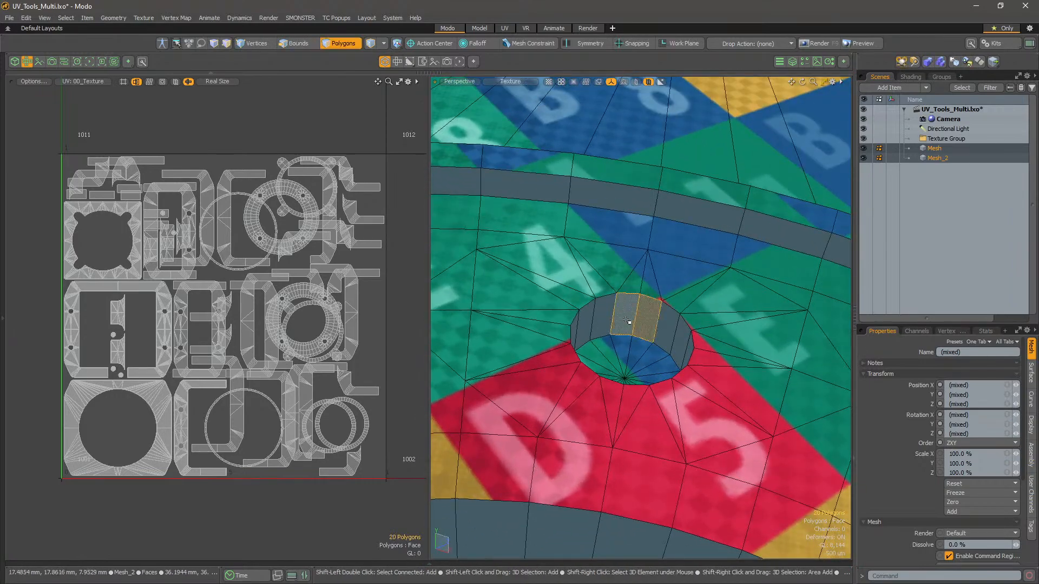
middle_click_drag(695, 390, 690, 390, "alt")
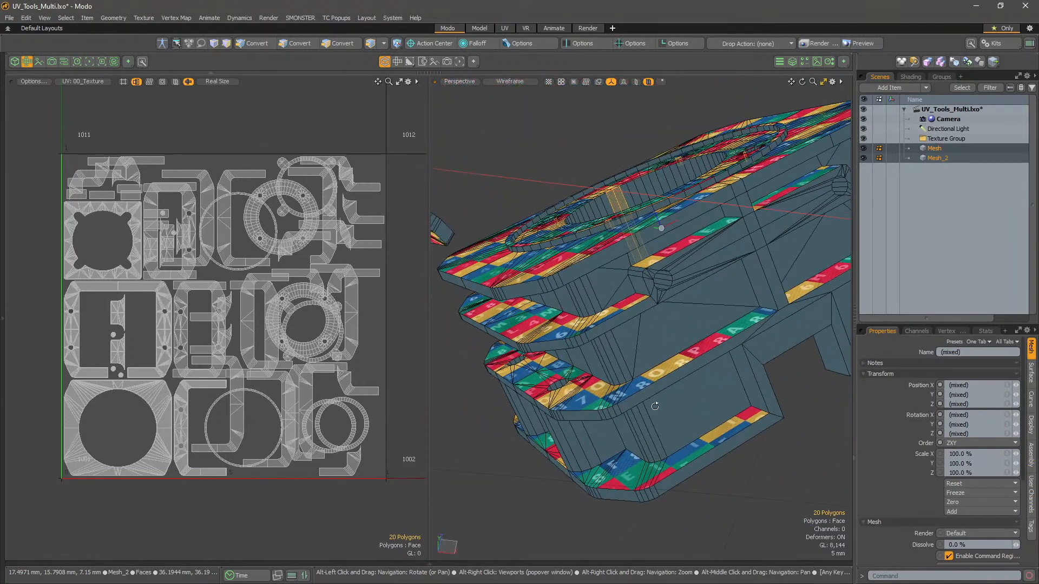
- Add pairs of adjacent wall polygons from the holes in the fins of the right mesh to the selection
right_click_drag(700, 328, 727, 324, "alt")
middle_click_drag(600, 294, 570, 308, "alt")
left_click_drag(571, 309, 559, 316, "shift")
middle_click_drag(559, 315, 410, 449, "alt")
left_click_drag(514, 393, 503, 403, "shift")
right_click_drag(503, 406, 472, 379, "alt")
left_click_drag(471, 379, 547, 268, "alt")
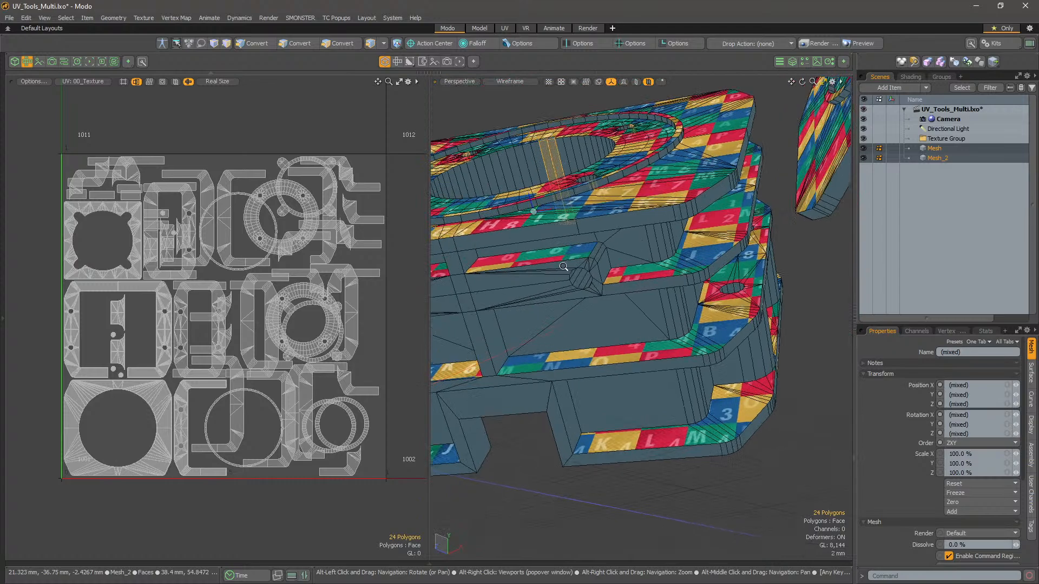
- Add wall polygon pairs from the remaining side holes of both meshes to the selection
right_click_drag(547, 269, 665, 293, "alt")
left_click_drag(665, 293, 717, 296, "alt")
middle_click_drag(508, 310, 720, 292, "alt")
right_click_drag(706, 286, 612, 303, "alt")
left_click_drag(611, 303, 826, 352, "alt")
key("shift+a")
right_click_drag(826, 351, 638, 299, "alt")
left_click(724, 390, "shift")
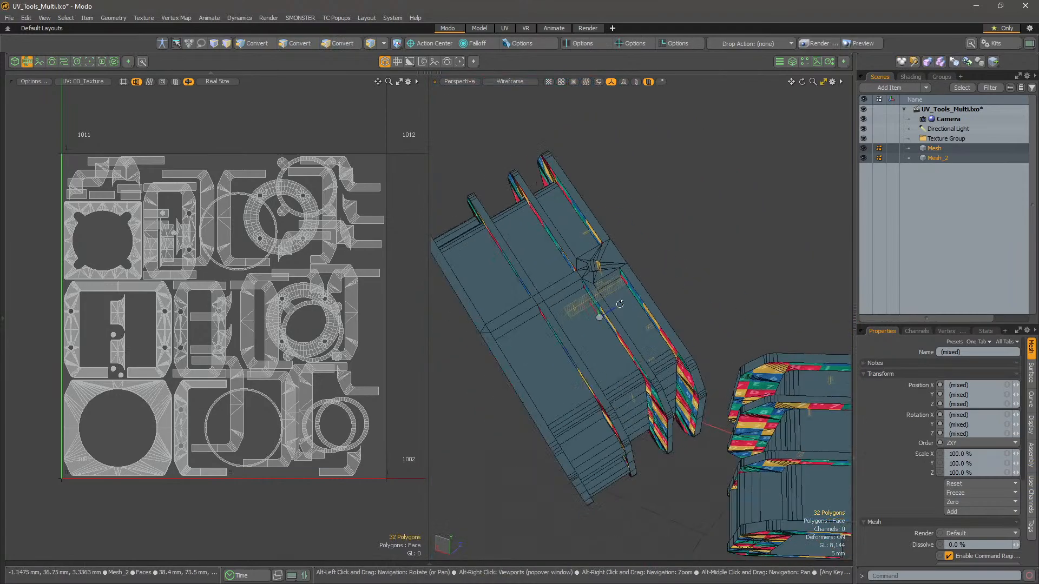
- Unwrap the hole walls of both meshes into straight strips with SPU - Auto Loop / Rectangle
left_click_drag(637, 300, 475, 276, "alt")
key("u")
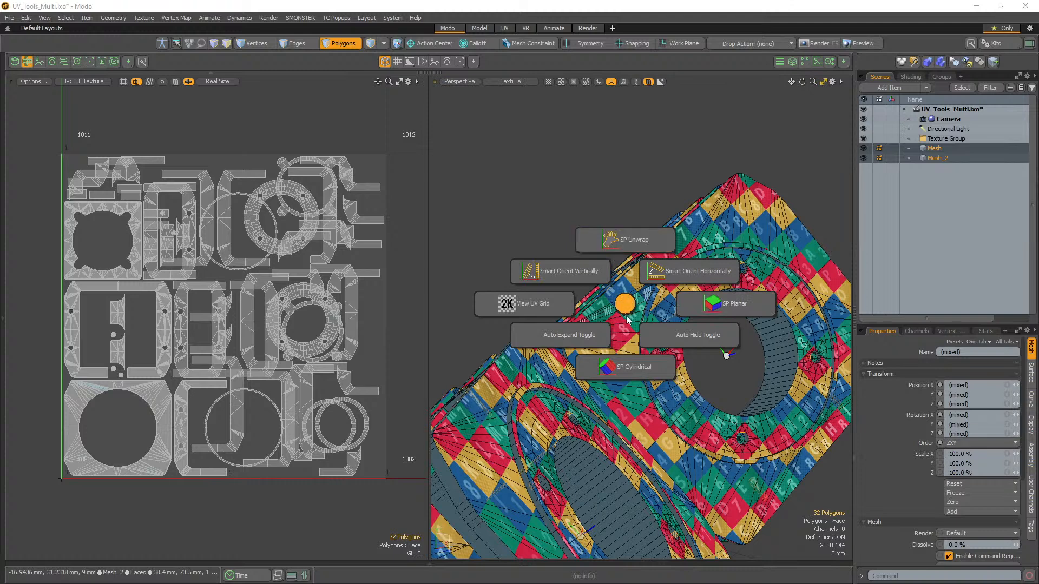
left_click(632, 244)
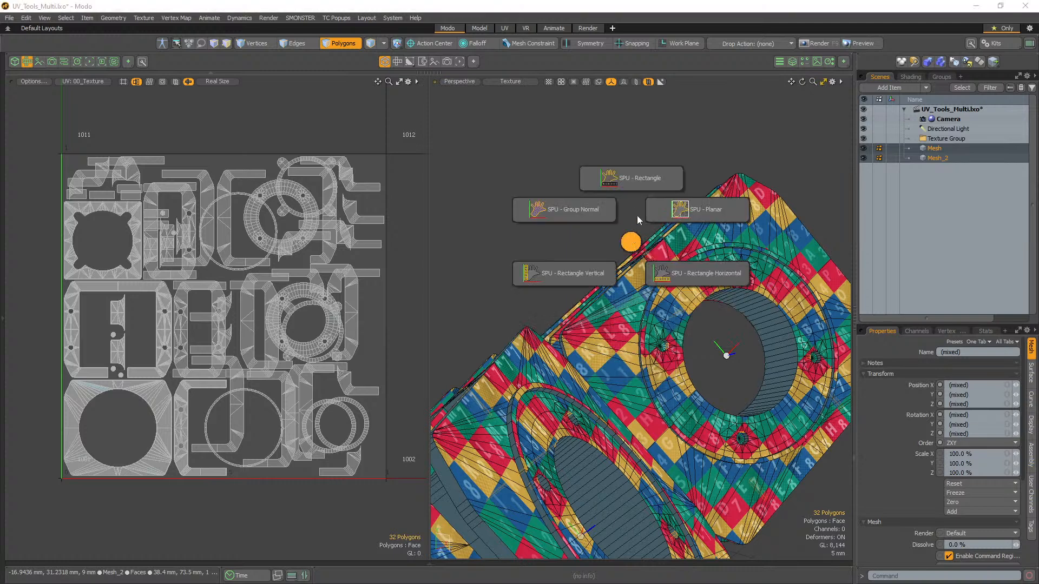
left_click(634, 187)
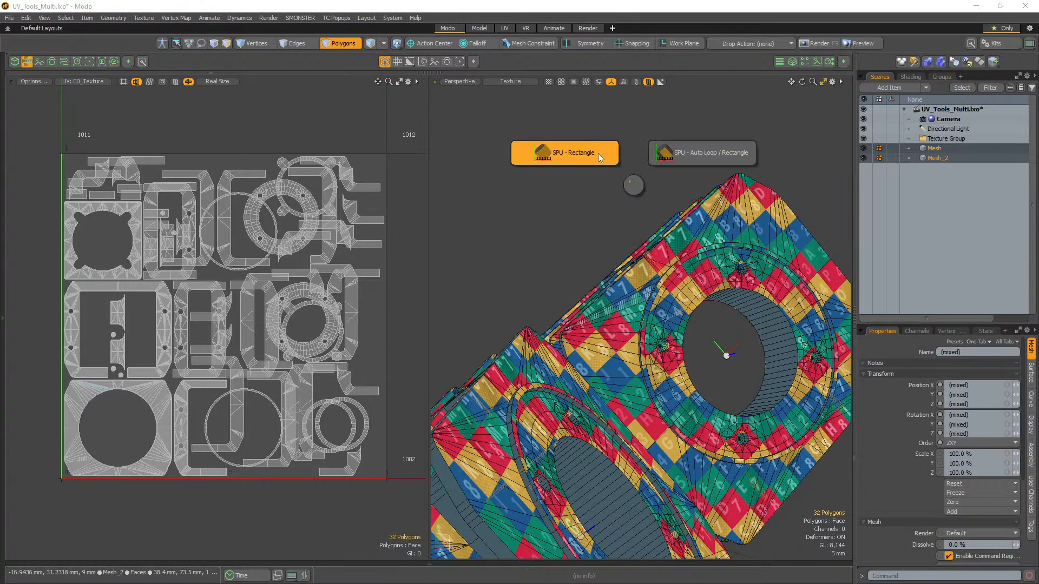
left_click(687, 158)
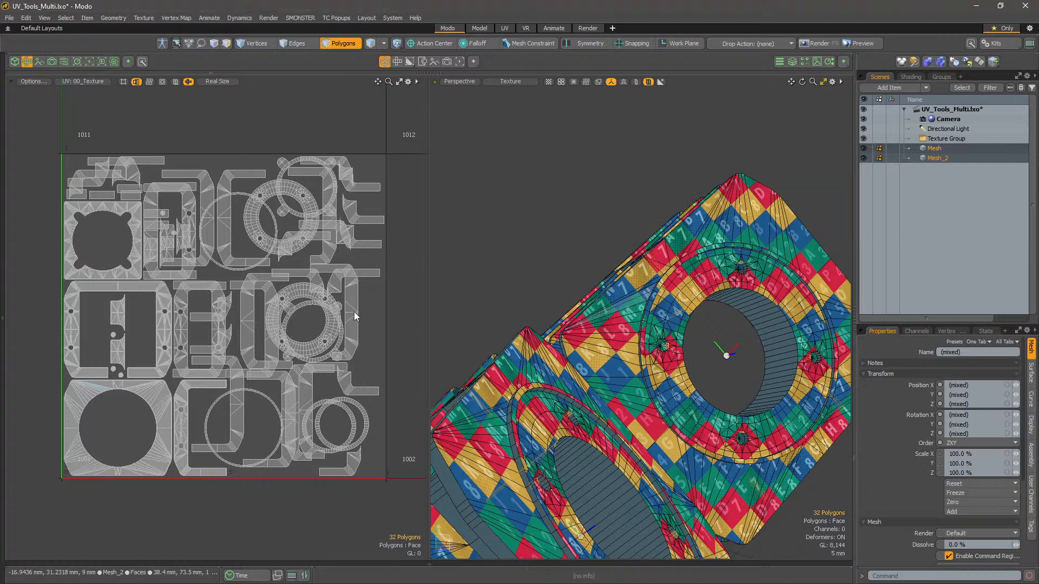
- Examine the UV grid on the bore, screw hole walls and front plates of both meshes
key("ctrl+h")
left_click_drag(720, 427, 578, 363, "alt")
key("u")
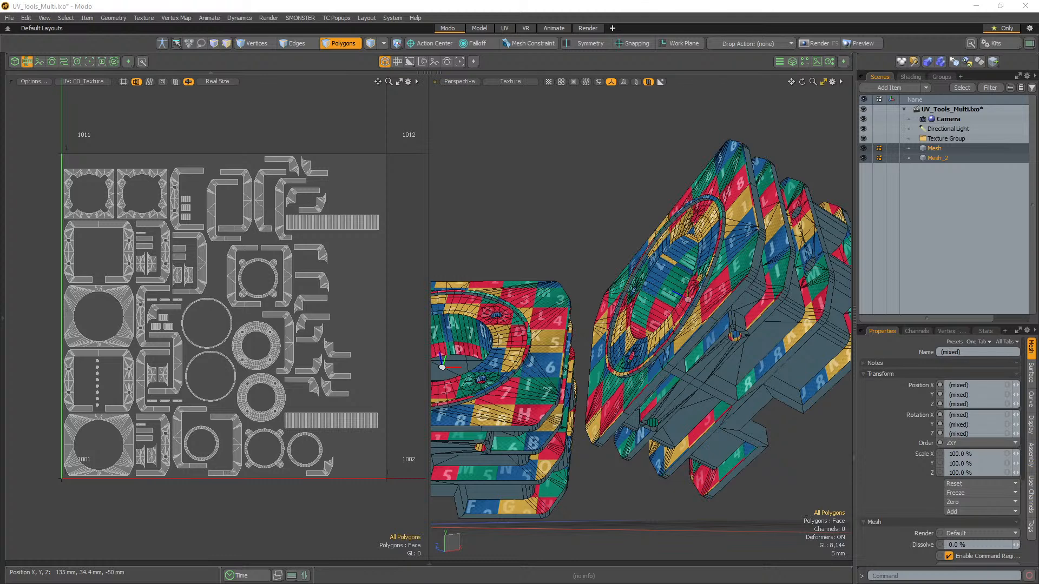
left_click_drag(688, 299, 708, 317, "alt")
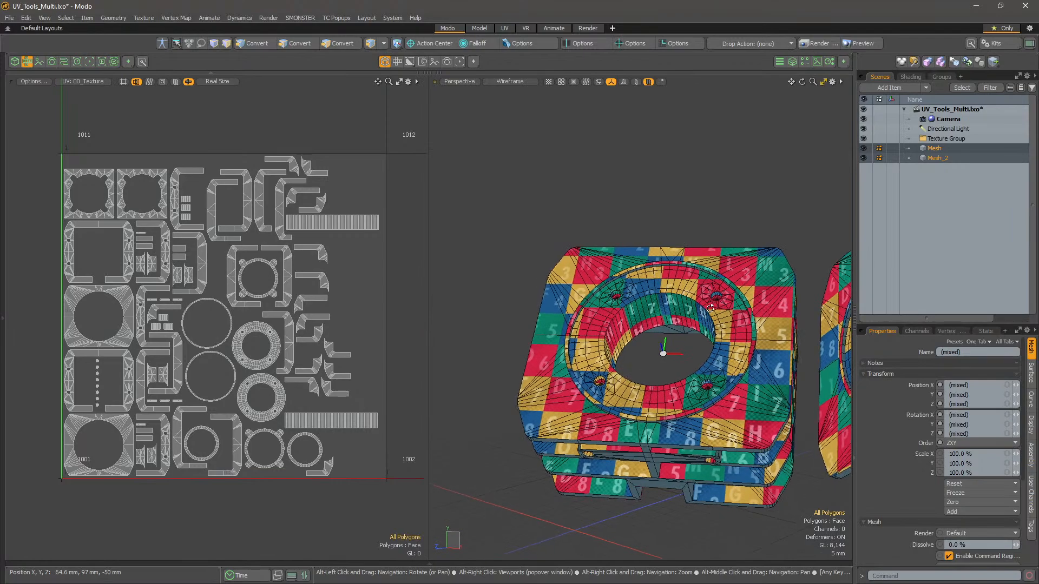
right_click_drag(709, 317, 723, 324, "alt")
middle_click_drag(722, 325, 710, 295, "alt")
left_click_drag(710, 296, 657, 303, "alt")
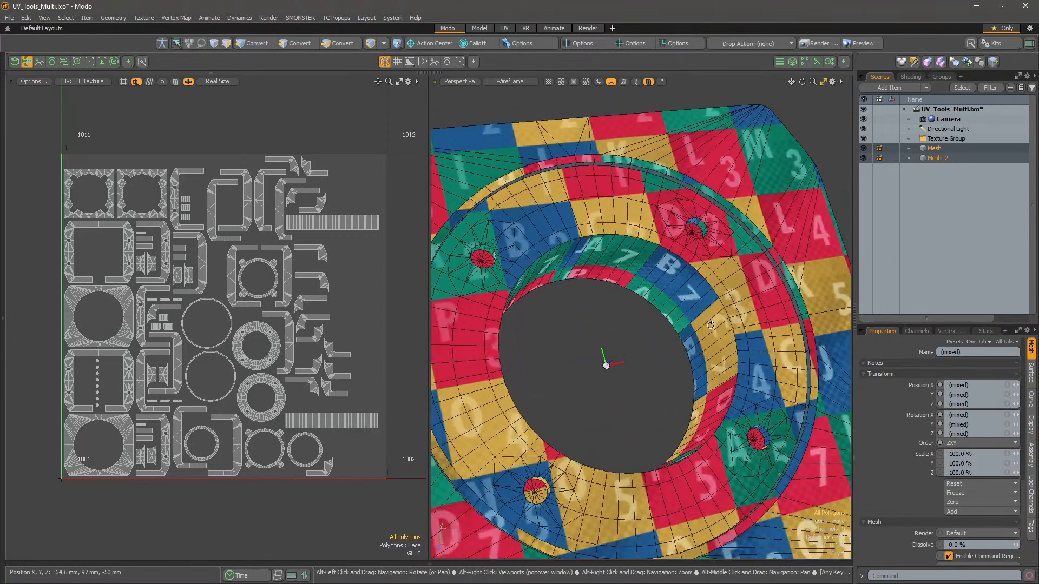
middle_click_drag(657, 303, 637, 302, "alt")
mouse_move(637, 302)
left_mouse_down("alt")
mouse_move(592, 259)
mouse_move(638, 203)
mouse_move(644, 283)
mouse_move(632, 244)
mouse_move(601, 216)
mouse_move(649, 282)
left_mouse_up("alt")
scroll(590, 257, "down", 6)
scroll(638, 203, "up", 6)
scroll(643, 283, "down", 4)
scroll(649, 282, "up", 3)
- Select the strip polygons on the walls in two adjacent fin gaps of the first mesh
mouse_move(701, 352)
left_mouse_down()
mouse_move(615, 309)
mouse_move(609, 365)
mouse_move(675, 352)
mouse_move(625, 315)
left_mouse_up()
mouse_move(625, 314)
left_mouse_down("alt")
mouse_move(689, 378)
mouse_move(641, 312)
mouse_move(662, 326)
mouse_move(583, 281)
left_mouse_up("alt")
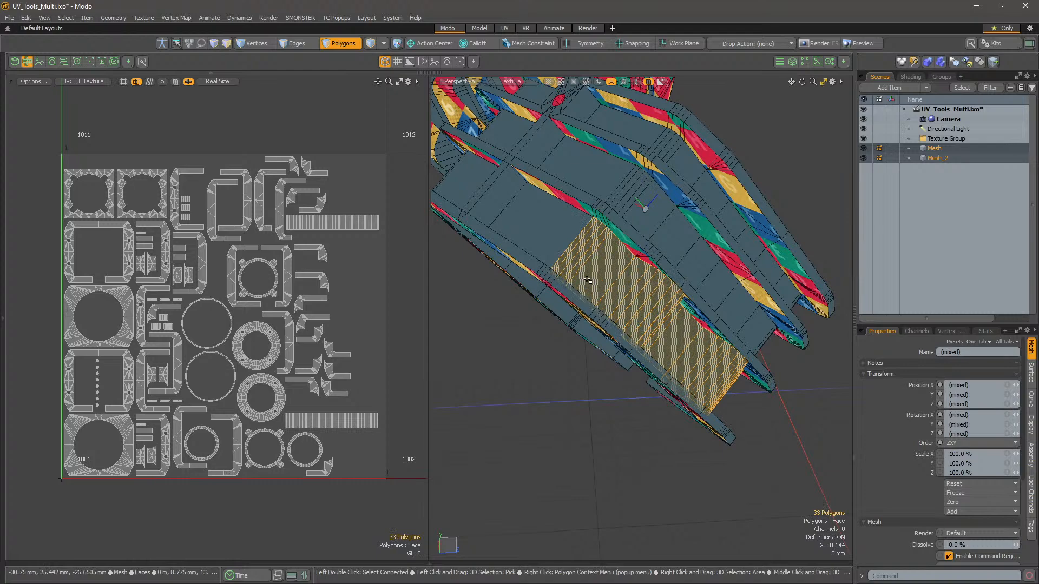
key("Up")
mouse_move(694, 260)
left_mouse_down("alt")
mouse_move(596, 203)
mouse_move(644, 234)
left_mouse_up("alt")
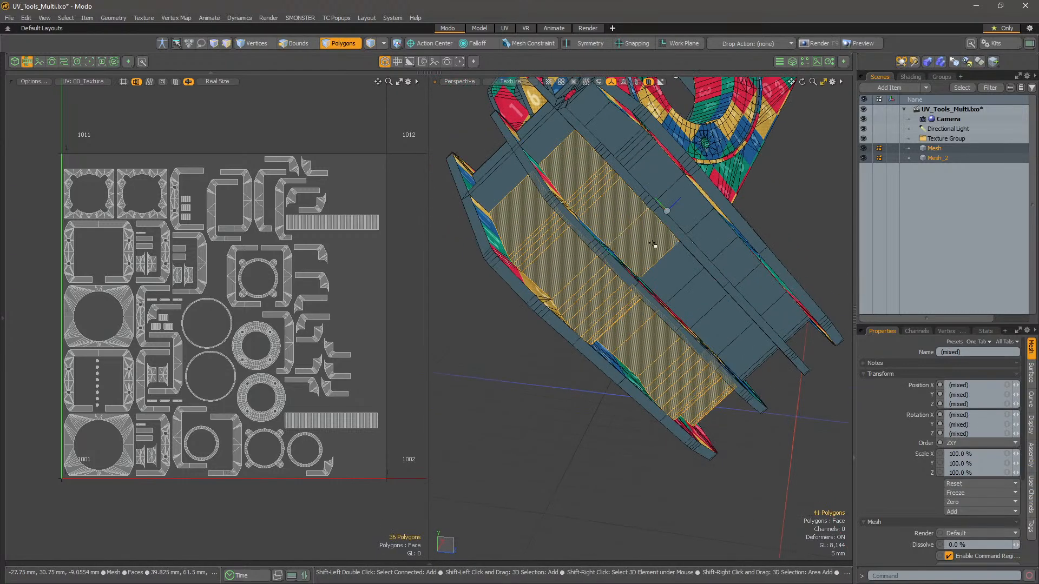
- Add the remaining wall strips between the fins of the first mesh to the polygon selection
mouse_move(719, 328)
left_mouse_down("alt")
mouse_move(624, 247)
mouse_move(714, 303)
mouse_move(686, 294)
mouse_move(611, 346)
mouse_move(705, 386)
mouse_move(643, 363)
mouse_move(707, 330)
mouse_move(734, 298)
mouse_move(704, 282)
mouse_move(744, 287)
left_mouse_up("alt")
key("ctrl+3")
left_click(708, 371)
left_click(778, 303, "shift")
left_click_drag(810, 279, 685, 333, "alt")
right_click_drag(684, 333, 663, 346, "alt")
mouse_move(664, 346)
left_mouse_down("alt")
mouse_move(644, 303)
mouse_move(633, 330)
mouse_move(714, 303)
mouse_move(664, 364)
left_mouse_up("alt")
left_click_drag(586, 423, 702, 345, "alt")
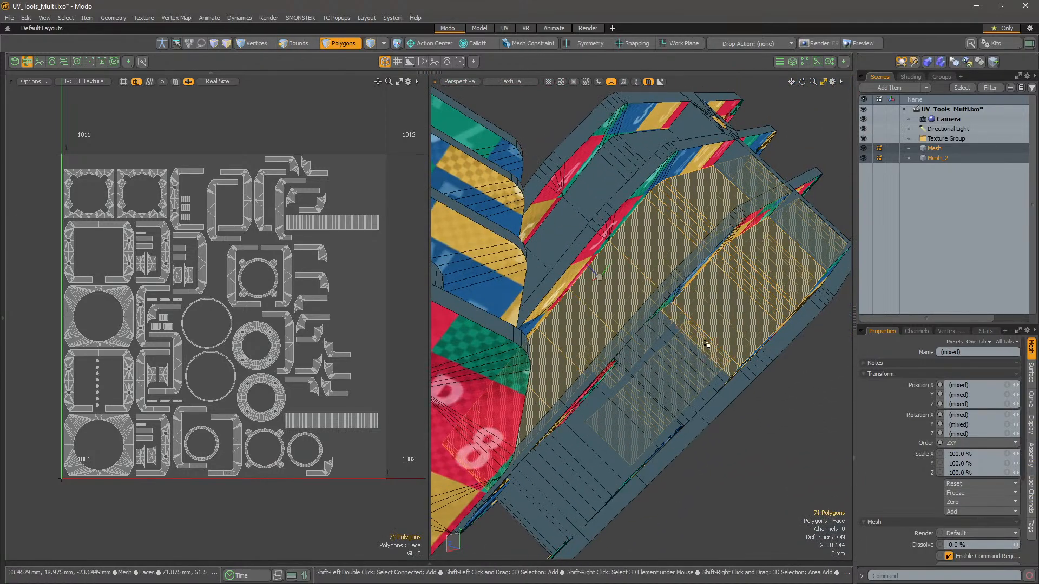
left_click_drag(683, 380, 758, 312, "alt")
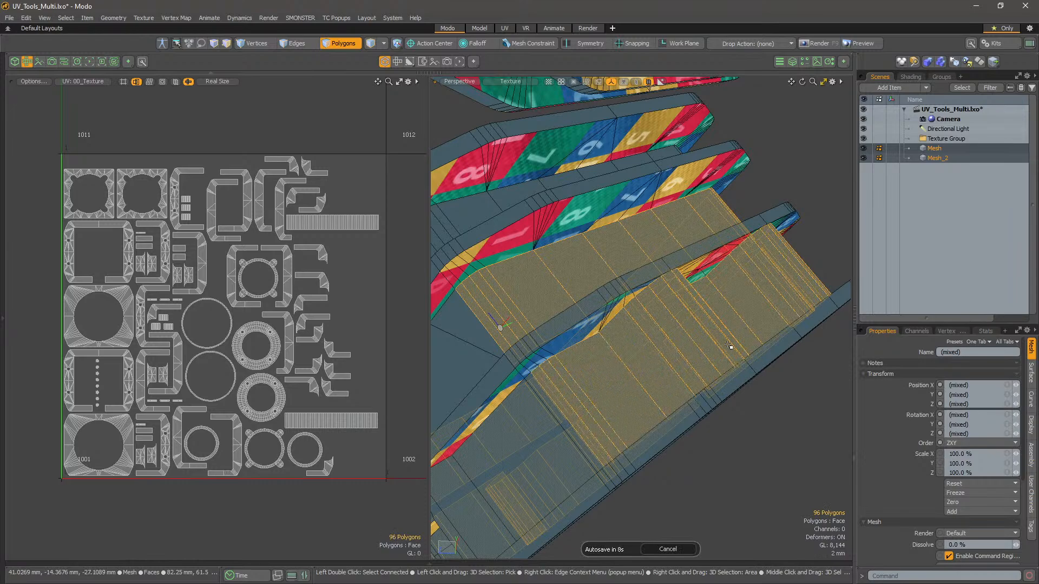
key("Up")
key("Up")
- Extend the selection to the second mesh by adding wall strip polygons from its outer fin gap
scroll(600, 420, "down", 5)
left_click_drag(712, 190, 634, 383, "alt")
scroll(763, 260, "down", 5)
scroll(643, 319, "up", 8)
left_click(647, 373, "shift")
left_click_drag(661, 326, 712, 256, "alt")
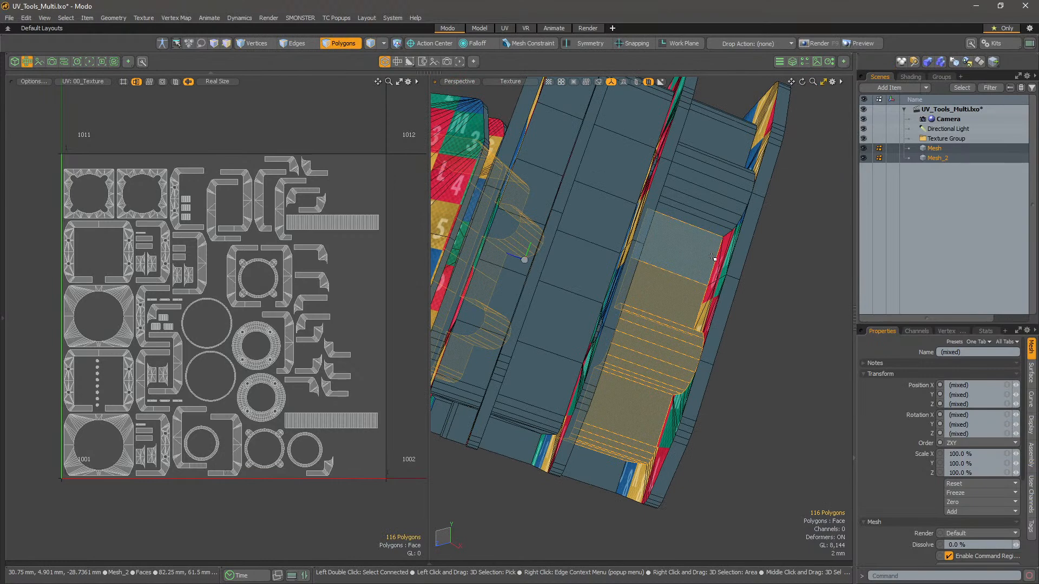
- Extend the outer-gap wall strip on Mesh_2 and add polygons from the neighbouring fin gap
key("KP_5")
left_click_drag(735, 227, 586, 336, "alt")
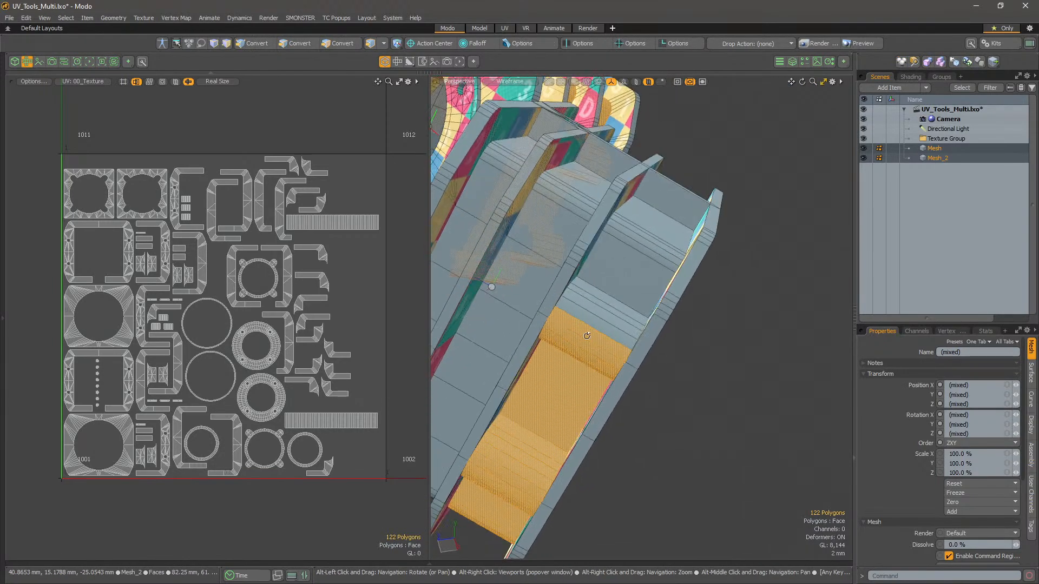
left_click_drag(652, 236, 611, 307, "alt")
mouse_move(612, 307)
left_mouse_down("shift")
mouse_move(668, 237)
mouse_move(637, 323)
left_mouse_up("shift")
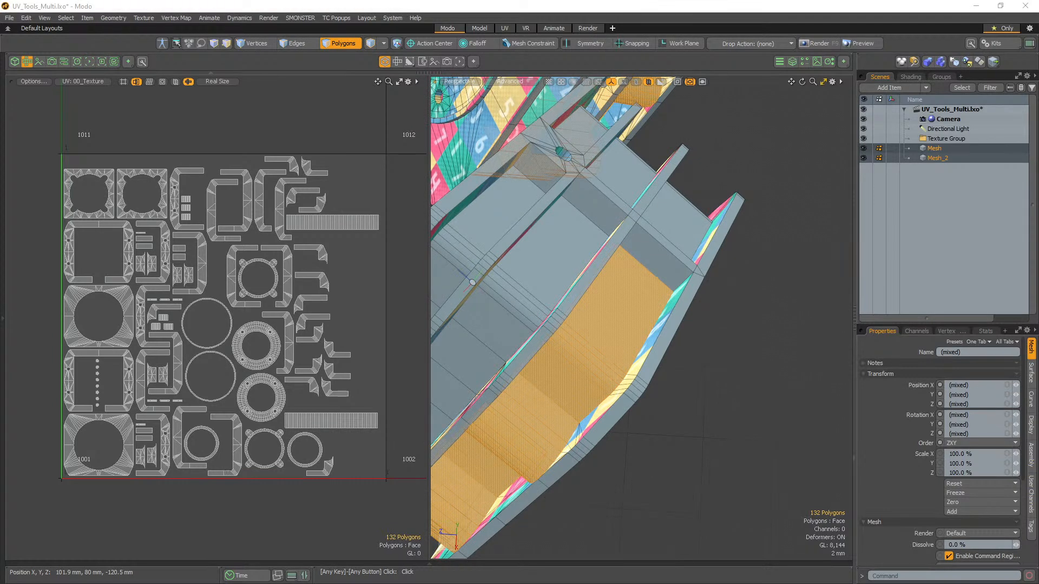
left_click_drag(676, 336, 725, 281, "alt")
left_click_drag(622, 283, 624, 306, "alt+shift")
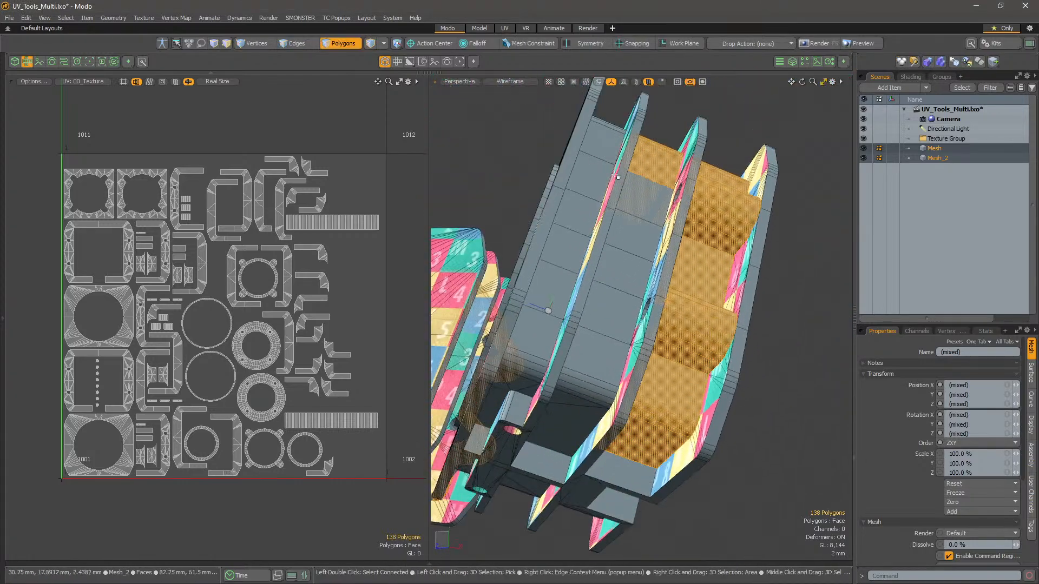
- Add the wall strips in the remaining inner fin gaps of Mesh_2 to the selection
mouse_move(589, 401)
left_mouse_down("alt")
mouse_move(574, 426)
mouse_move(712, 299)
left_mouse_up("alt")
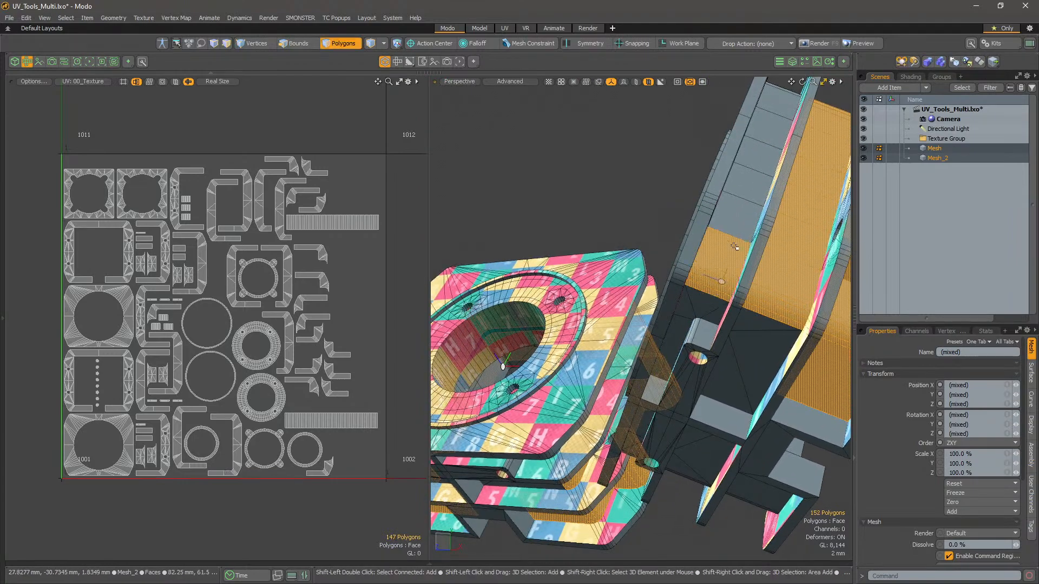
left_click_drag(773, 169, 629, 347, "alt")
left_click_drag(687, 221, 519, 331, "alt")
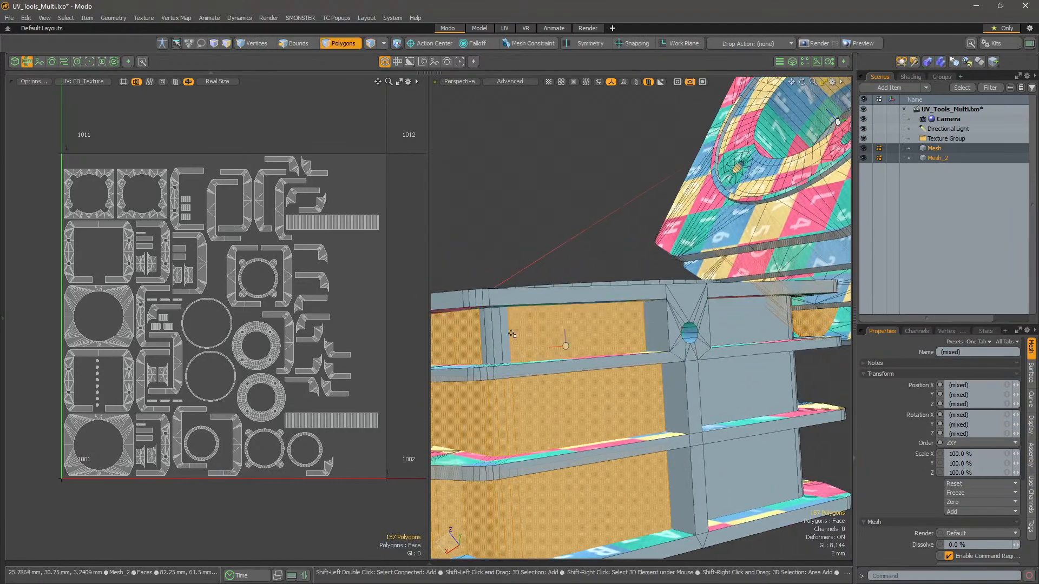
left_click_drag(610, 367, 480, 394, "alt")
scroll(480, 394, "down", 5)
left_click_drag(586, 290, 683, 351, "alt")
scroll(638, 276, "up", 2)
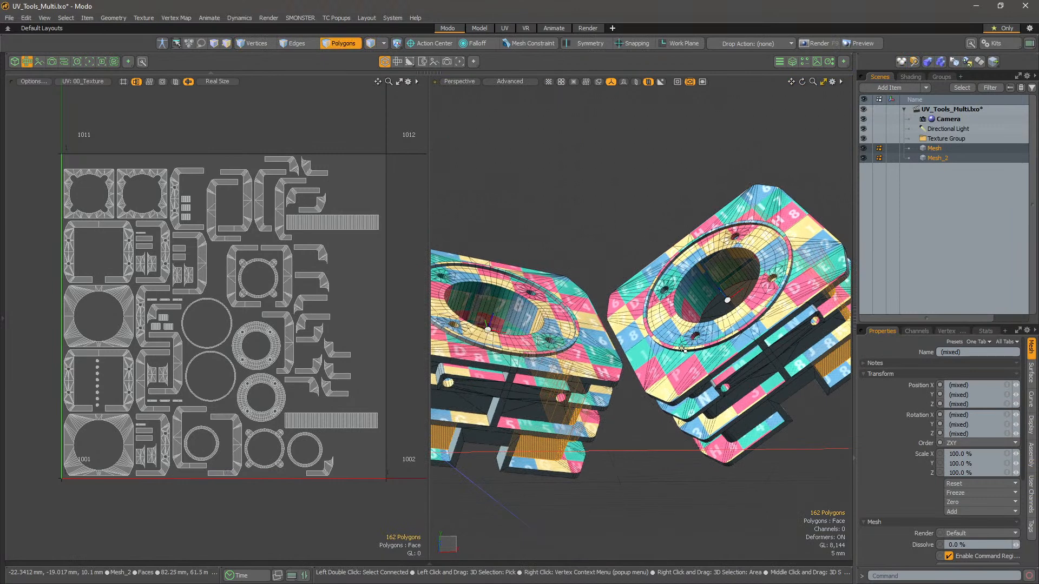
- Unwrap the selected fin-gap wall strips of both meshes into straight strips with SP Unwrap
key("u")
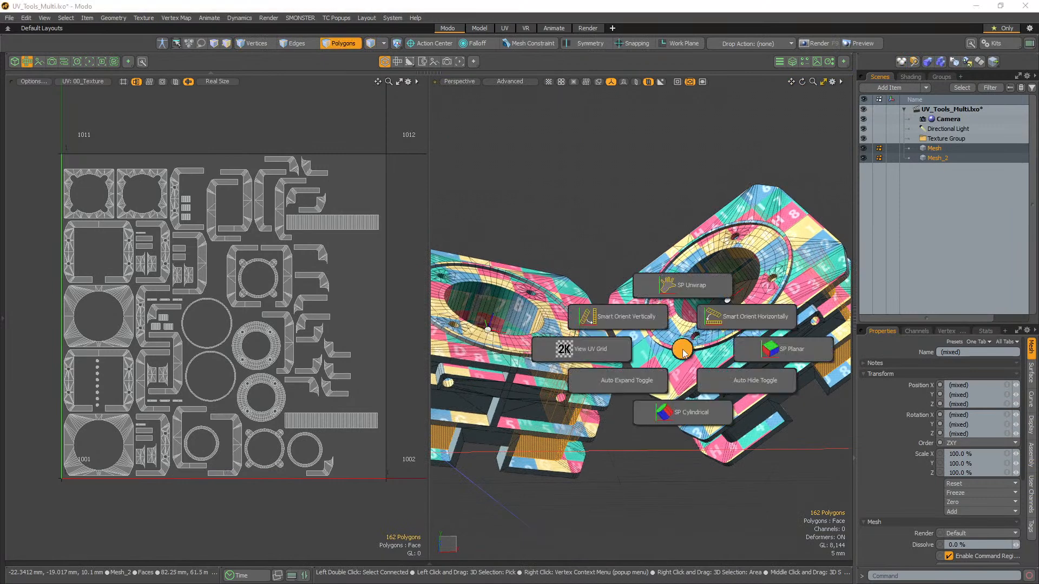
left_click(686, 298)
left_click(694, 241)
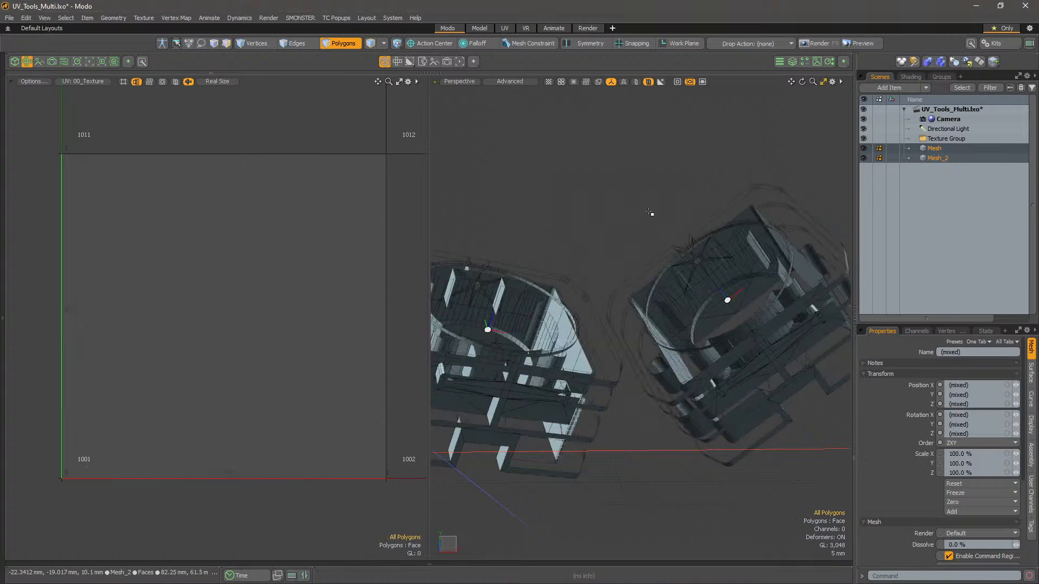
left_click_drag(649, 212, 694, 283, "alt")
scroll(693, 283, "down", 3)
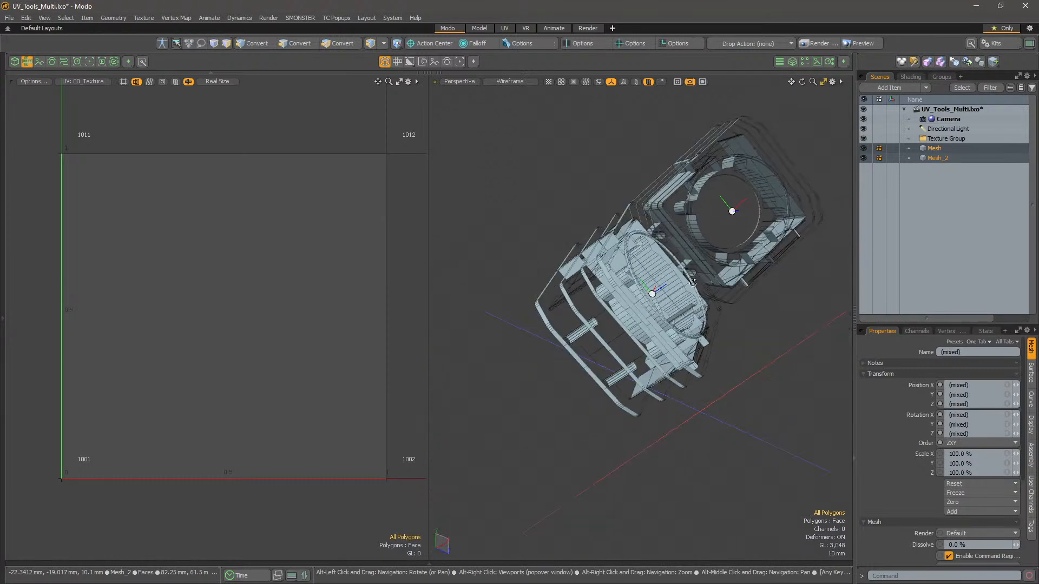
- Bring back the hidden polygons and examine the UV grid on the fins, bore and gap walls of the meshes
key("u")
left_click_drag(667, 349, 662, 382, "alt")
scroll(726, 280, "up", 3)
scroll(731, 385, "up", 2)
scroll(564, 352, "up", 3)
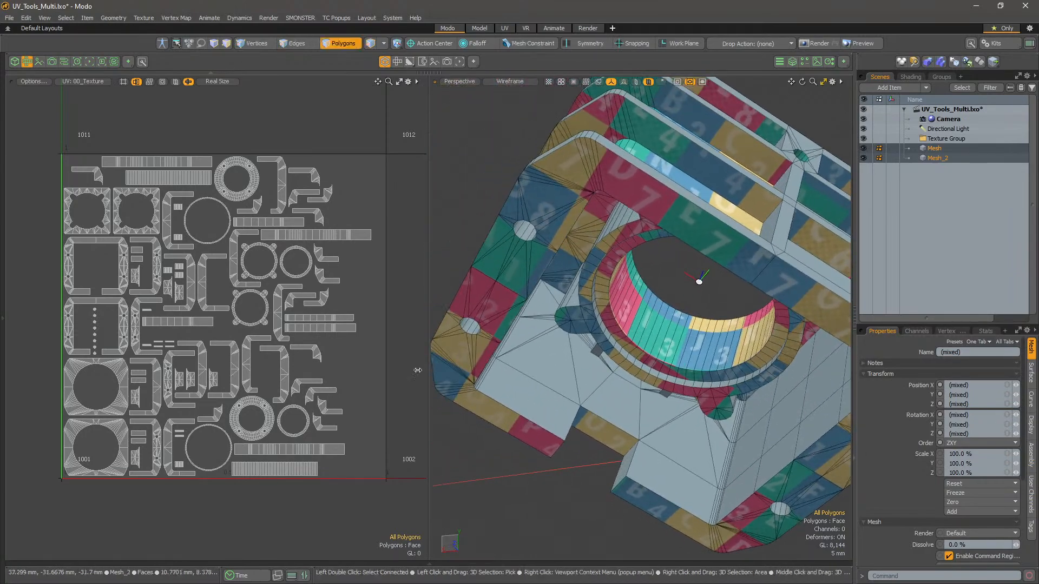
left_click_drag(476, 373, 668, 402, "alt")
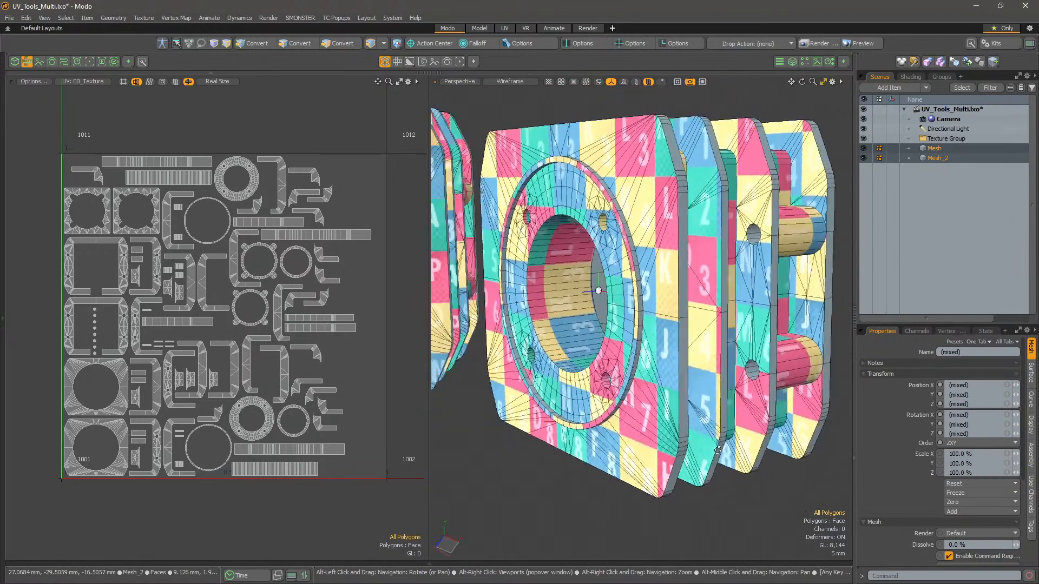
scroll(748, 262, "up", 4)
left_click_drag(637, 273, 689, 236, "alt")
- Isolate the polygons of the UV island around a side hole in a Mesh_2 fin and inspect the hole wall
left_click(800, 380)
left_click_drag(801, 381, 672, 282, "alt")
scroll(563, 485, "down", 5)
scroll(772, 289, "down", 4)
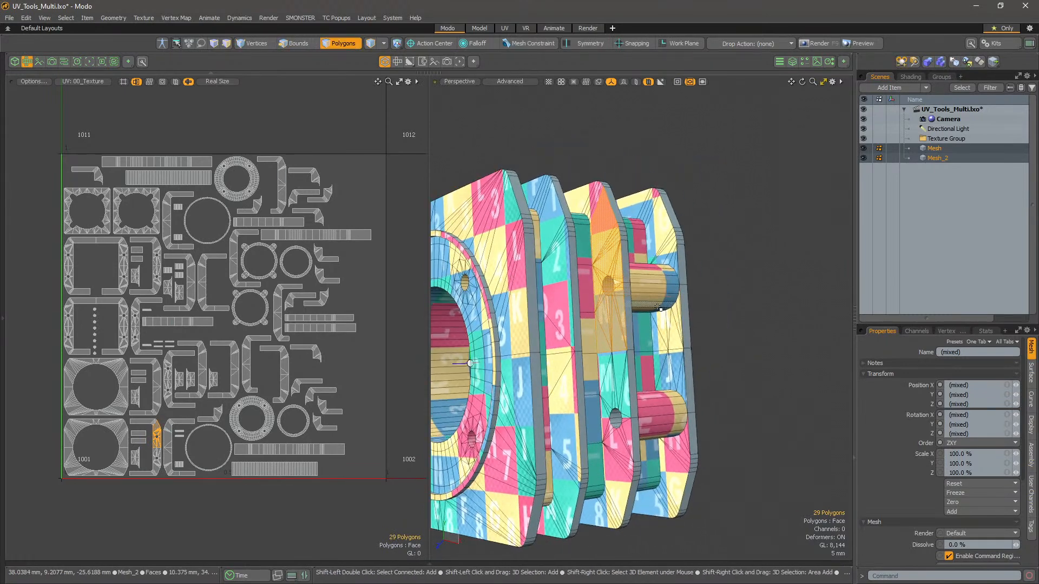
key("shift+h")
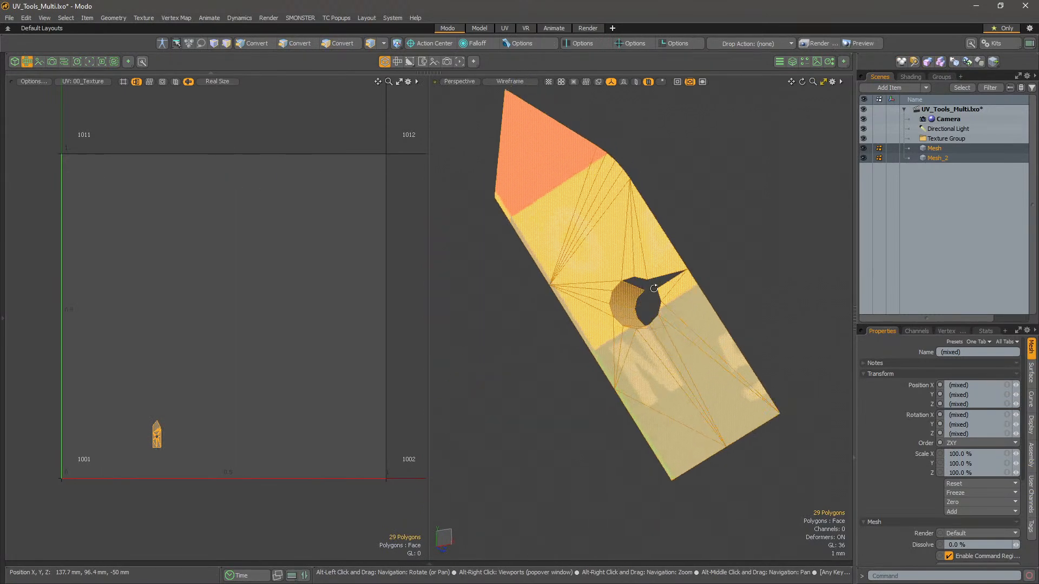
scroll(635, 297, "up", 6, "alt")
left_click_drag(635, 297, 458, 482, "alt")
scroll(458, 477, "down", 3, "alt")
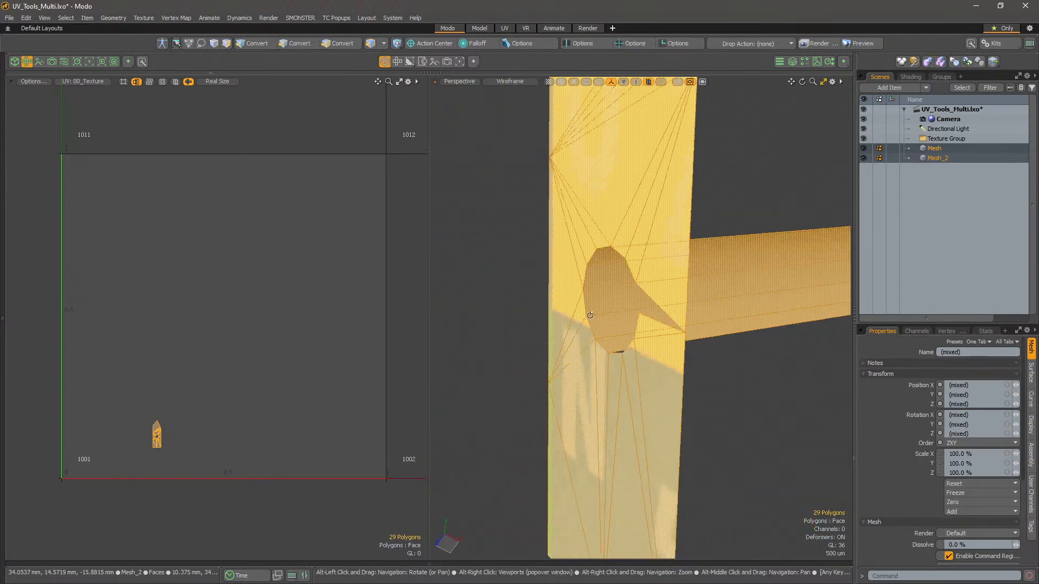
- Select two adjacent wall polygons inside that side hole and try to unwrap them with SPU - Auto Loop / Rectangle
left_click_drag(610, 275, 607, 307)
scroll(606, 307, "down", 6, "alt")
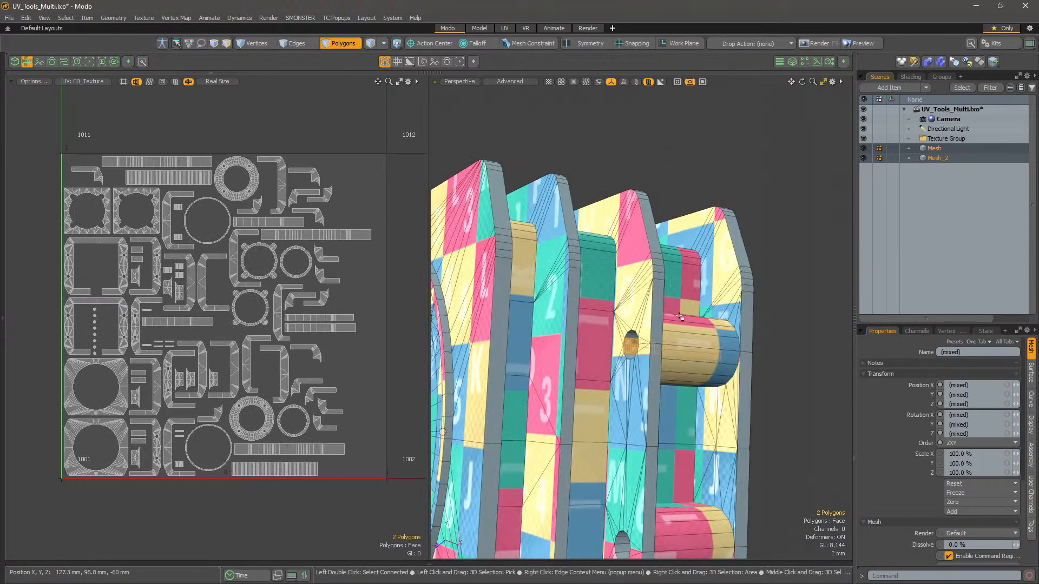
left_click_drag(680, 317, 648, 343, "alt")
scroll(686, 364, "up", 8, "alt")
left_click_drag(551, 405, 551, 409, "alt")
key("ctrl+space")
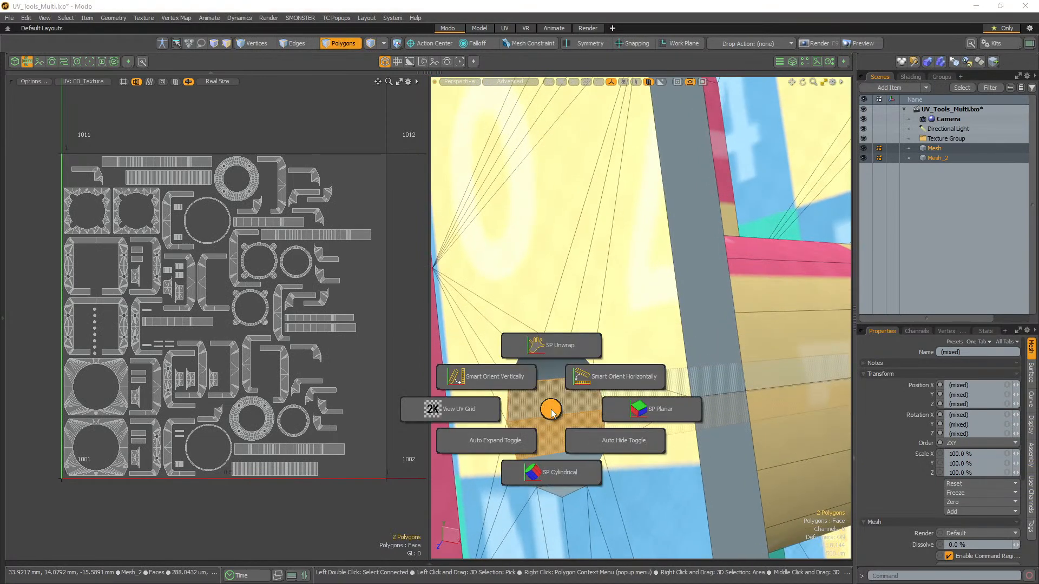
left_click(559, 346)
left_click(567, 286)
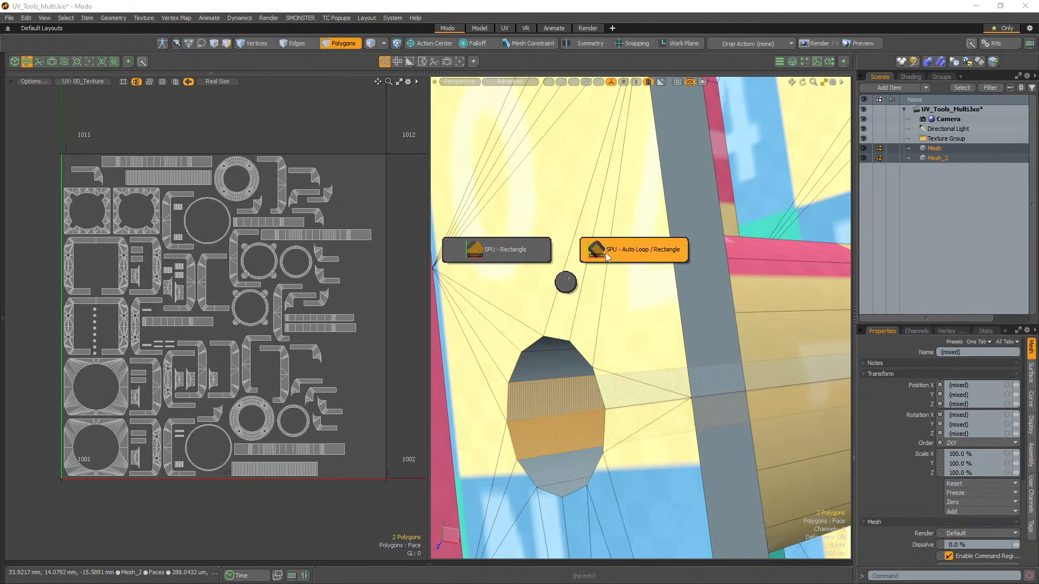
left_click(606, 254)
left_click(712, 243)
- Reselect a pair of wall polygons in the same hole and retry SP Unwrap with both meshes active
mouse_move(610, 363)
left_mouse_down("alt")
mouse_move(559, 381)
mouse_move(615, 373)
left_mouse_up("alt")
left_click_drag(570, 429, 595, 414, "alt")
left_click(566, 430)
key("u")
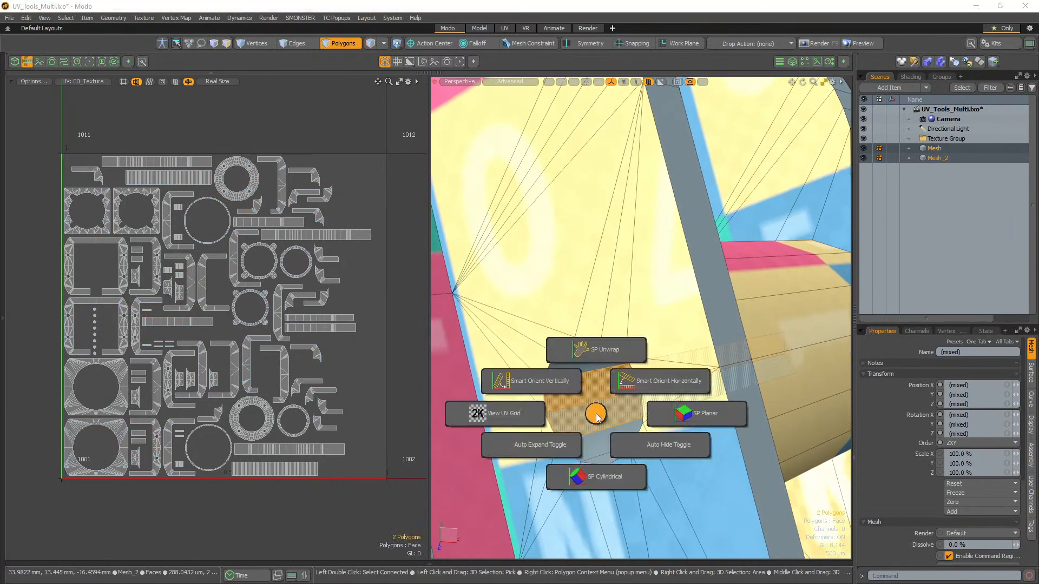
left_click(603, 368)
left_click(607, 298)
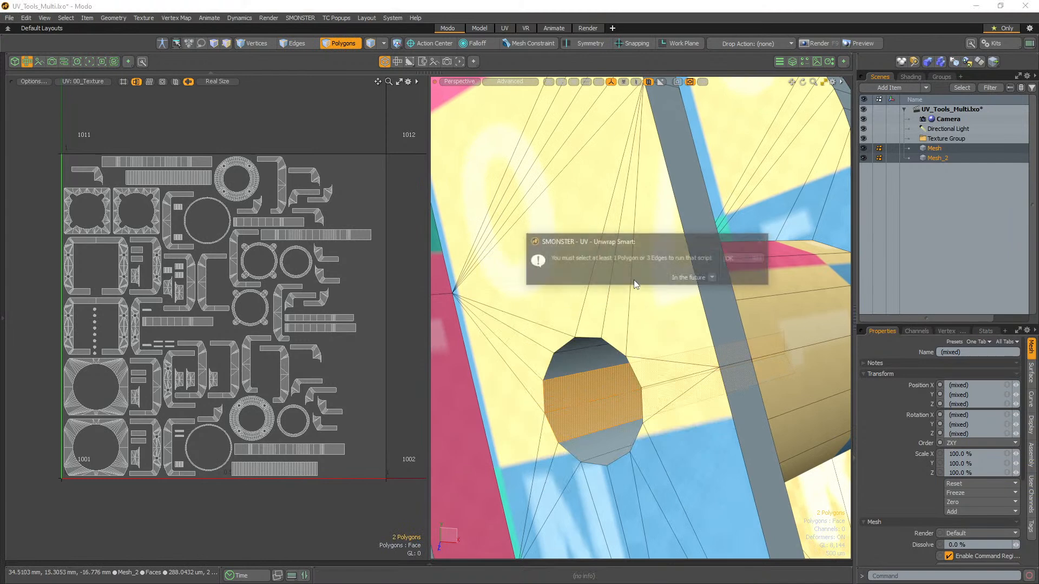
left_click(730, 258)
- Make Mesh_2 the only active item and select two adjacent wall polygons inside its side hole
left_click_drag(568, 411, 582, 408, "alt")
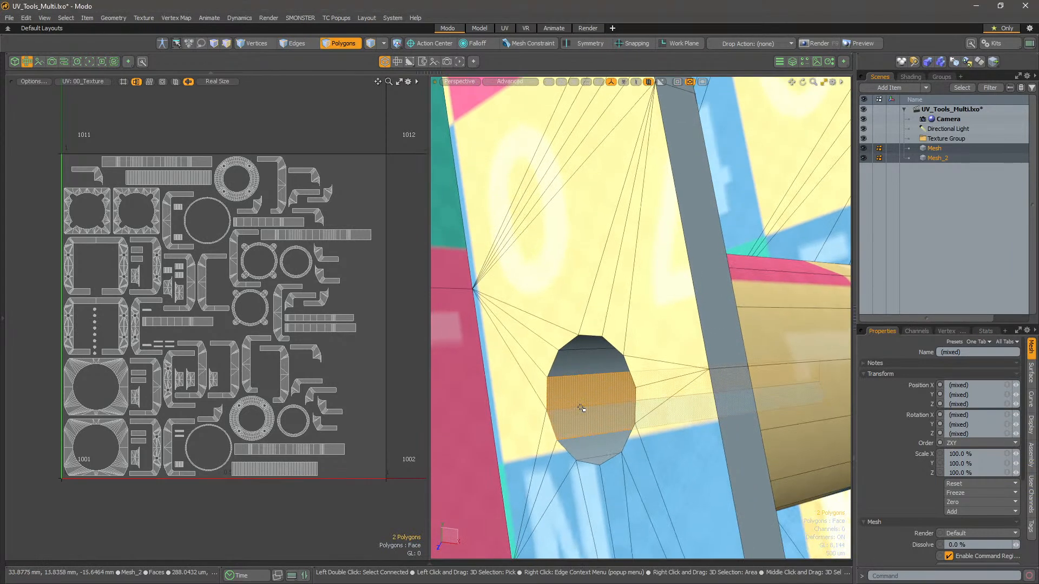
key("5")
left_click(612, 394)
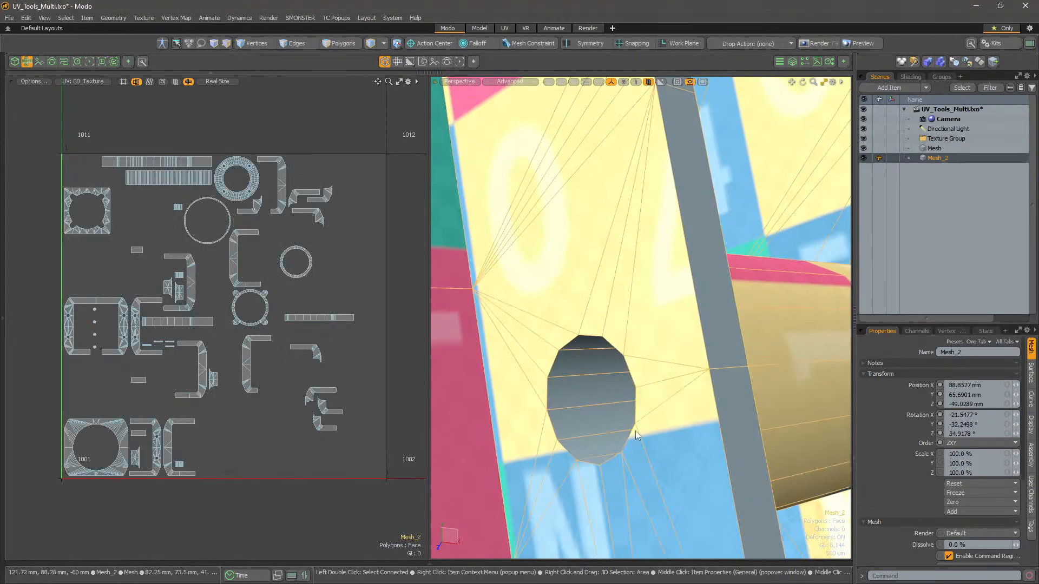
key("3")
left_click(605, 411)
left_click_drag(592, 412, 605, 394, "alt")
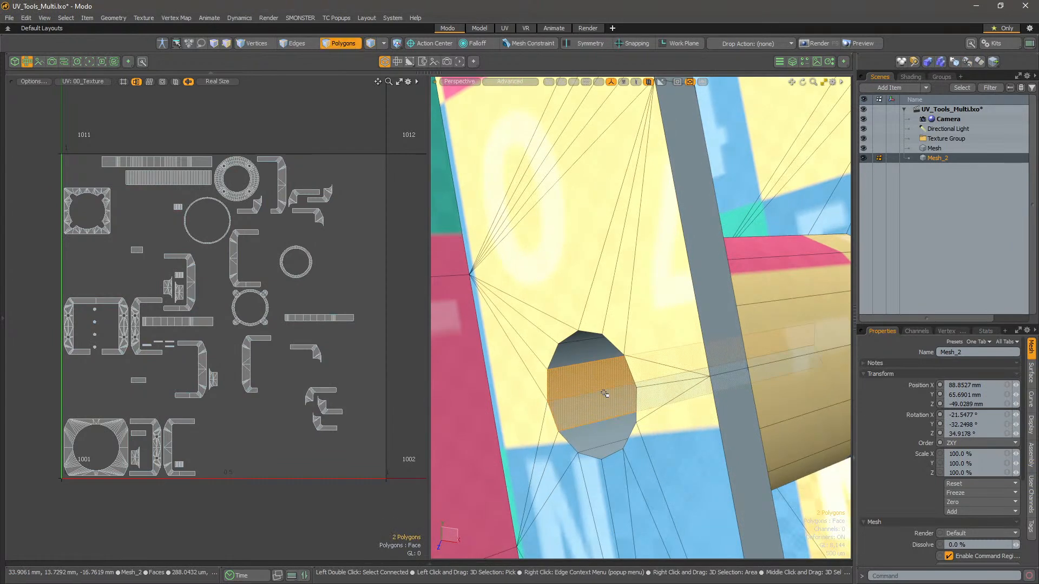
- Unwrap the full hole wall loop on Mesh_2 into a rectangle with SP Unwrap
key("ctrl+space")
left_click(614, 339)
left_click(626, 286)
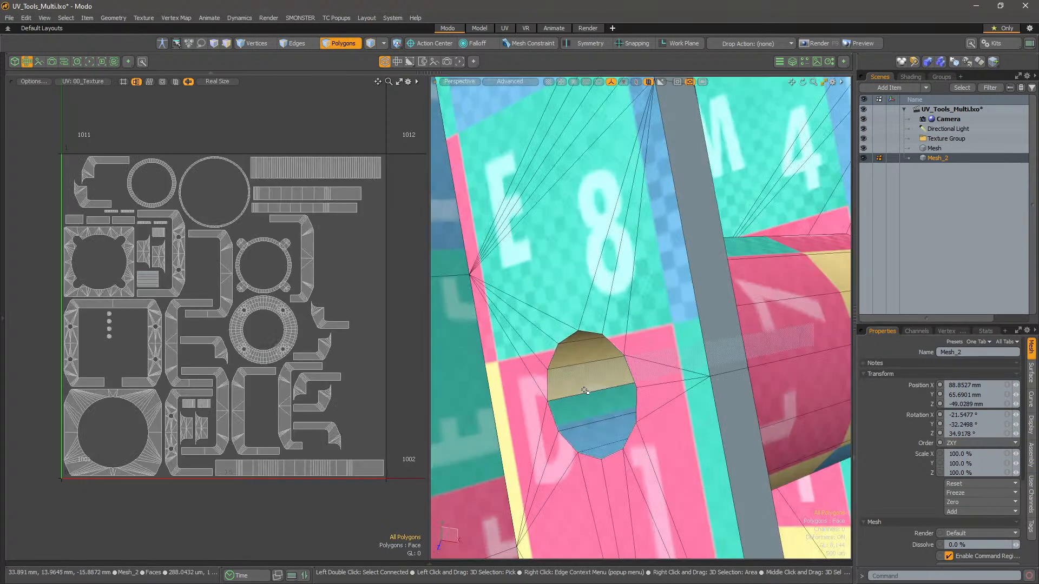
- Select the end polygons of the unwrapped hole strip to inspect where its UV seam runs in the hole
mouse_move(585, 390)
left_mouse_down()
mouse_move(583, 411)
mouse_move(557, 409)
left_mouse_up()
left_click_drag(137, 273, 248, 236, "ctrl+alt")
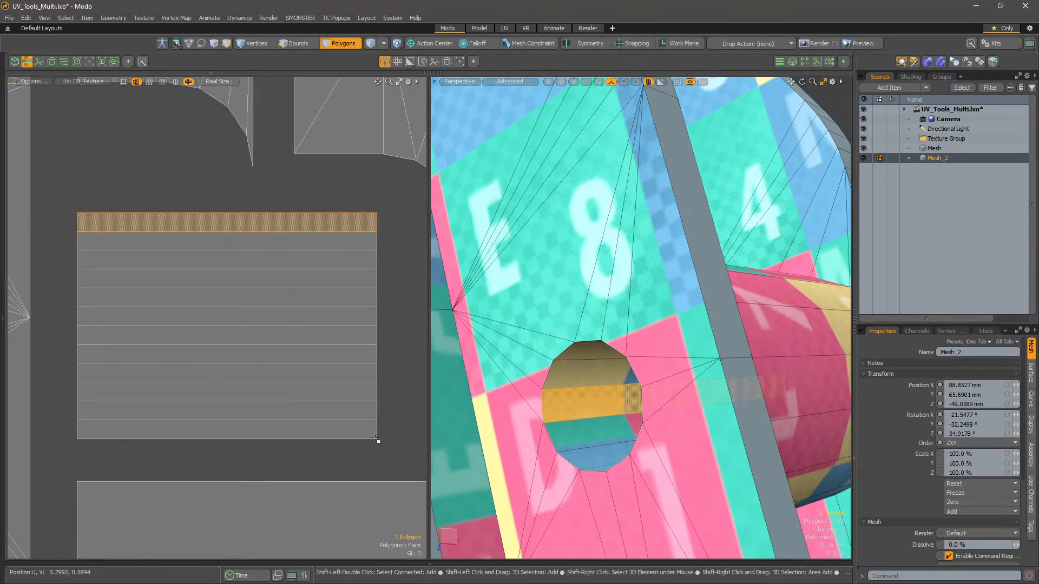
scroll(598, 422, "down", 5)
left_click_drag(596, 440, 693, 374, "alt")
scroll(607, 414, "up", 5)
scroll(589, 391, "down", 5)
scroll(593, 403, "up", 5)
left_click_drag(747, 231, 769, 171, "alt")
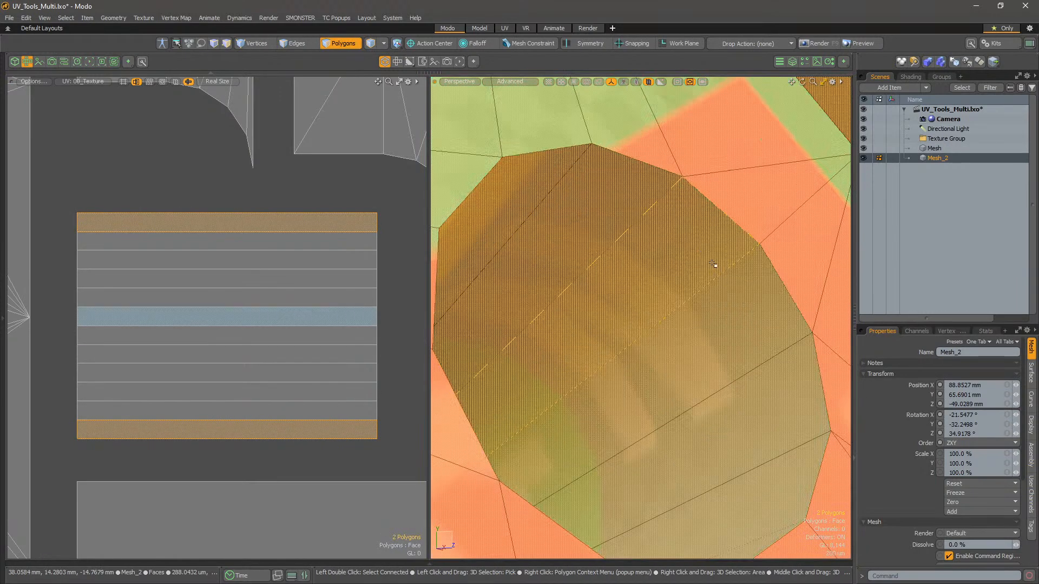
- Select two adjacent wall polygons away from the hole's seam and add matching pairs from the other side holes of Mesh_2
left_click(724, 295)
left_click_drag(723, 294, 699, 419, "alt")
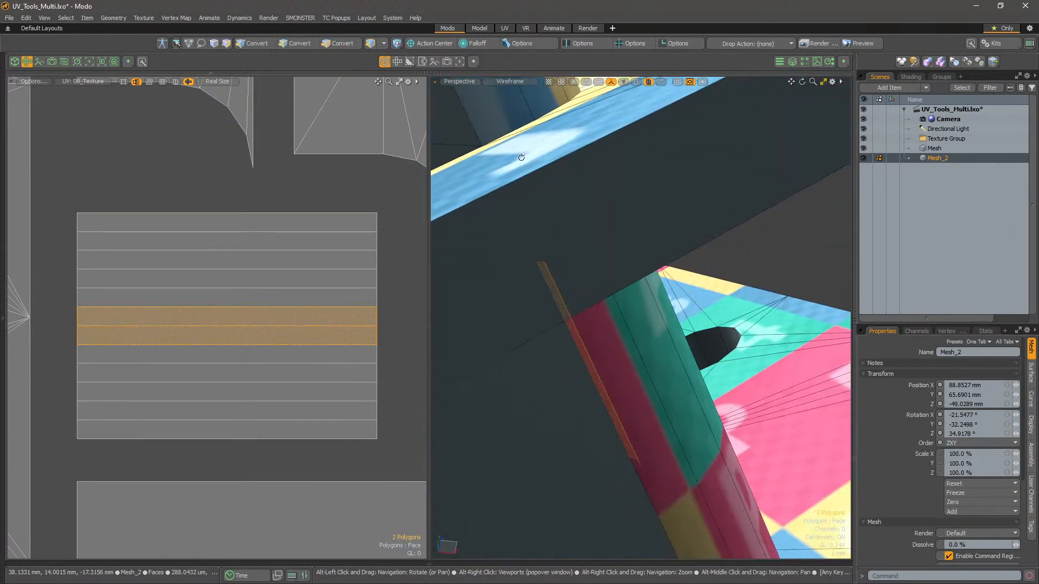
left_click_drag(777, 381, 753, 384, "shift")
left_click_drag(753, 384, 649, 265, "alt")
left_click_drag(650, 265, 672, 326, "alt+shift")
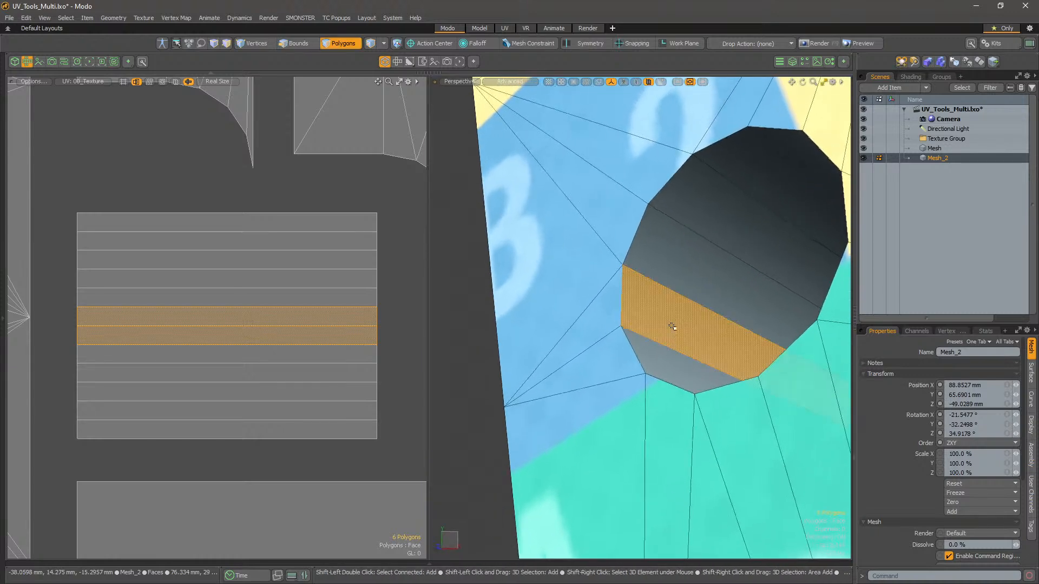
left_click_drag(553, 282, 633, 303, "alt")
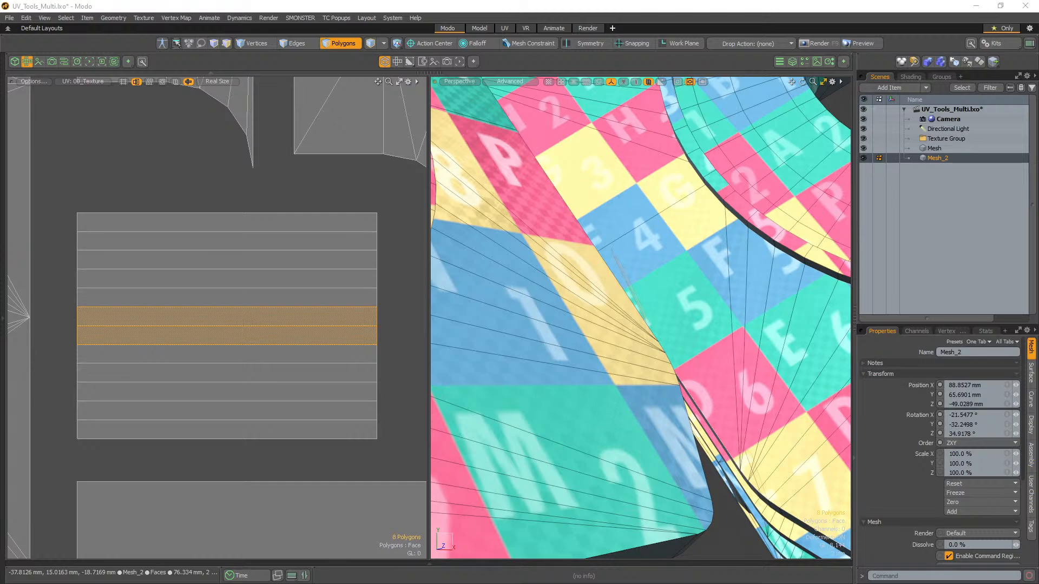
left_click_drag(633, 303, 693, 281, "alt")
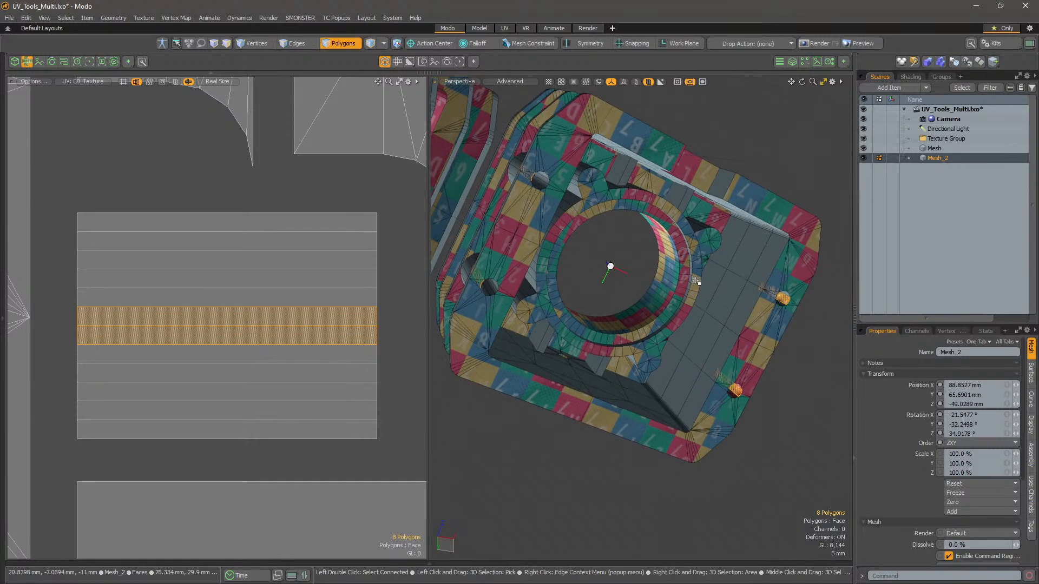
- Unwrap the full wall loops of the selected Mesh_2 side holes with SPU Auto Loop / Rectangle
key("ctrl+shift+u")
left_click(697, 226)
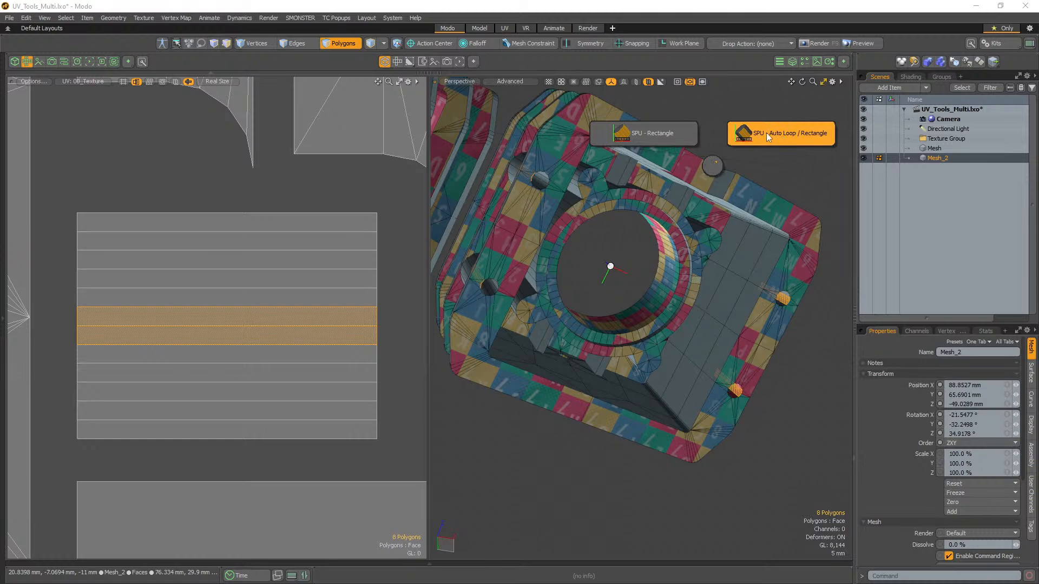
left_click(766, 132)
left_click_drag(654, 324, 774, 394, "alt+shift")
left_click_drag(774, 393, 660, 312, "alt")
- Switch to the other mesh item, select all of its already unwrapped polygons and hide them
key("5")
left_click(698, 257)
scroll(614, 413, "down", 5)
scroll(292, 245, "down", 6)
scroll(293, 245, "down", 5)
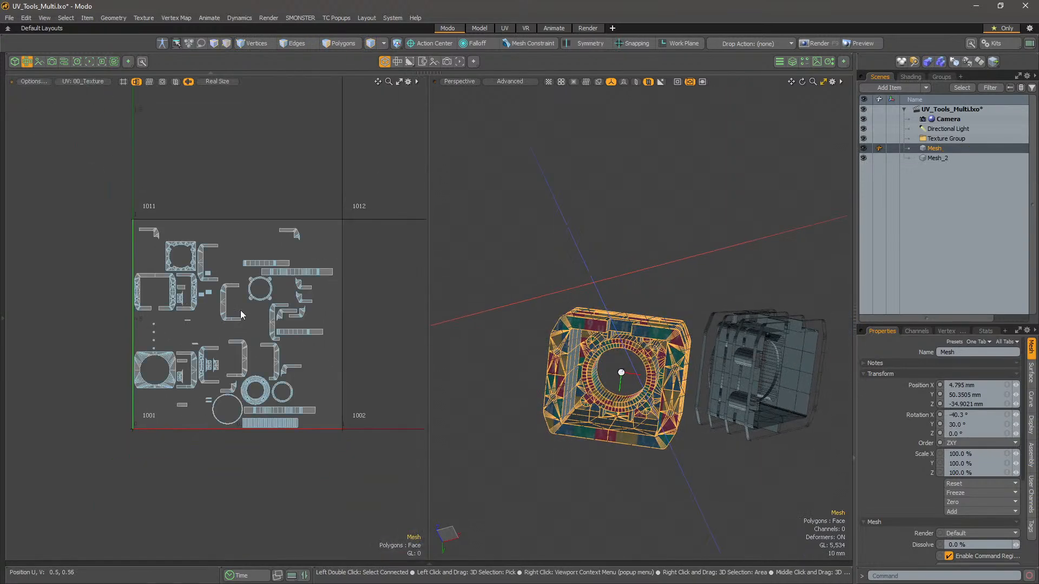
key("3")
key("ctrl+a")
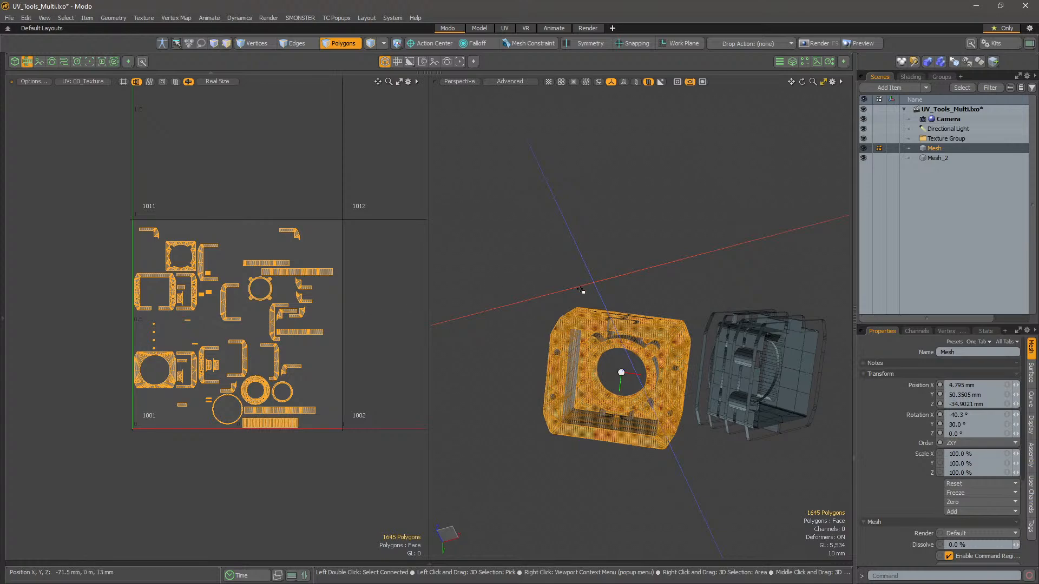
key("h")
- Delete the Mesh_2 item from the scene
left_click_drag(647, 367, 582, 349, "alt")
scroll(600, 332, "up", 5)
key("5")
scroll(622, 346, "down", 5)
left_click(718, 310)
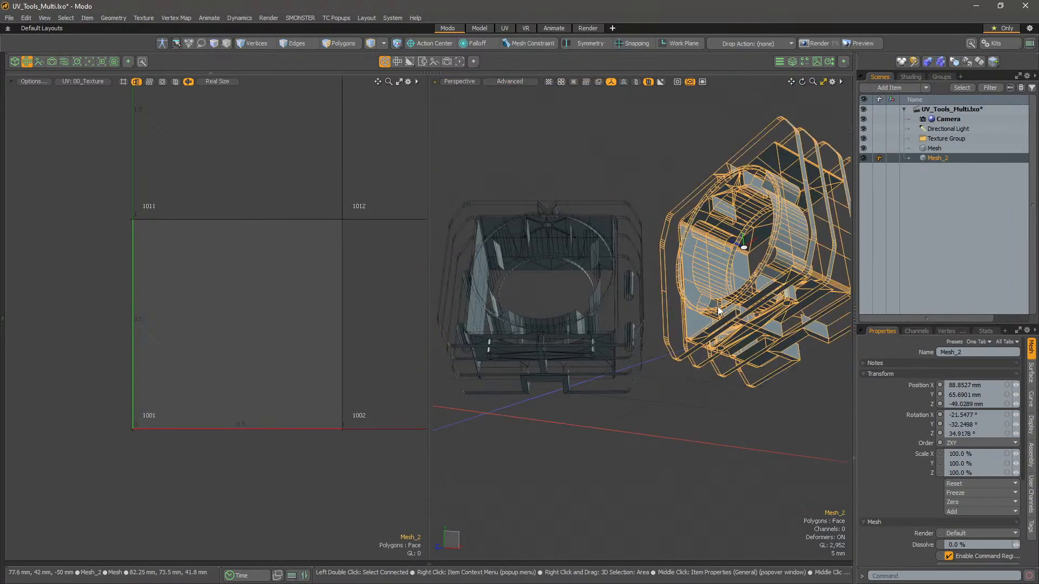
key("Delete")
- On the remaining mesh, select two adjacent wall polygons inside each of the four side holes
left_click(595, 347)
left_click_drag(595, 347, 609, 404, "alt+shift")
scroll(776, 324, "up", 5)
scroll(611, 387, "up", 5)
key("3")
left_click_drag(626, 301, 515, 282, "alt+shift")
scroll(612, 319, "down", 4)
scroll(581, 301, "up", 4)
left_click_drag(692, 289, 667, 267, "alt+shift")
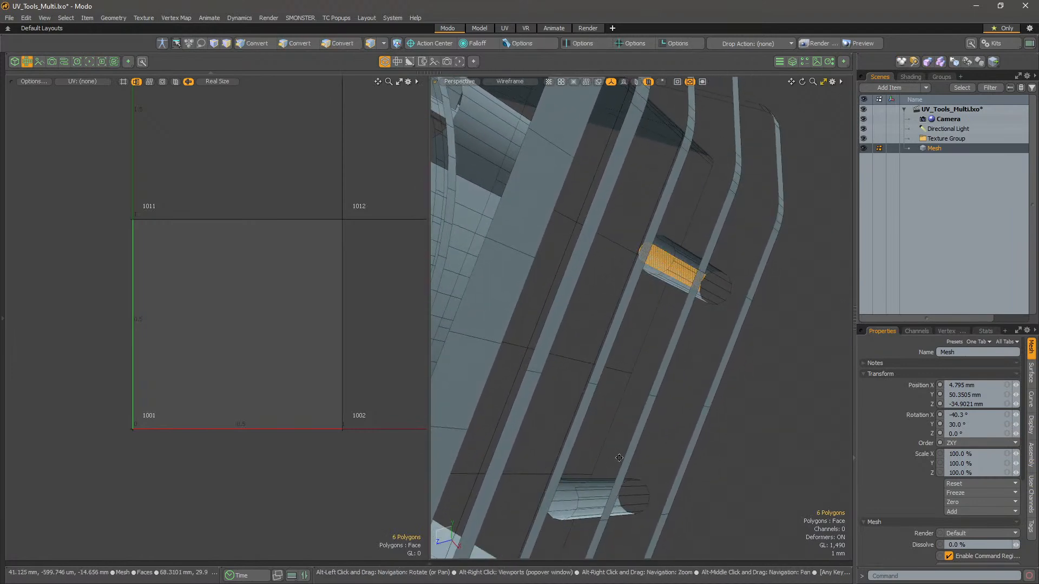
left_click_drag(593, 319, 565, 287, "alt")
left_click_drag(553, 400, 685, 412, "alt")
scroll(619, 417, "down", 3)
- Try to unwrap the selected side hole walls with SPU Auto Loop / Rectangle
key("ctrl+space")
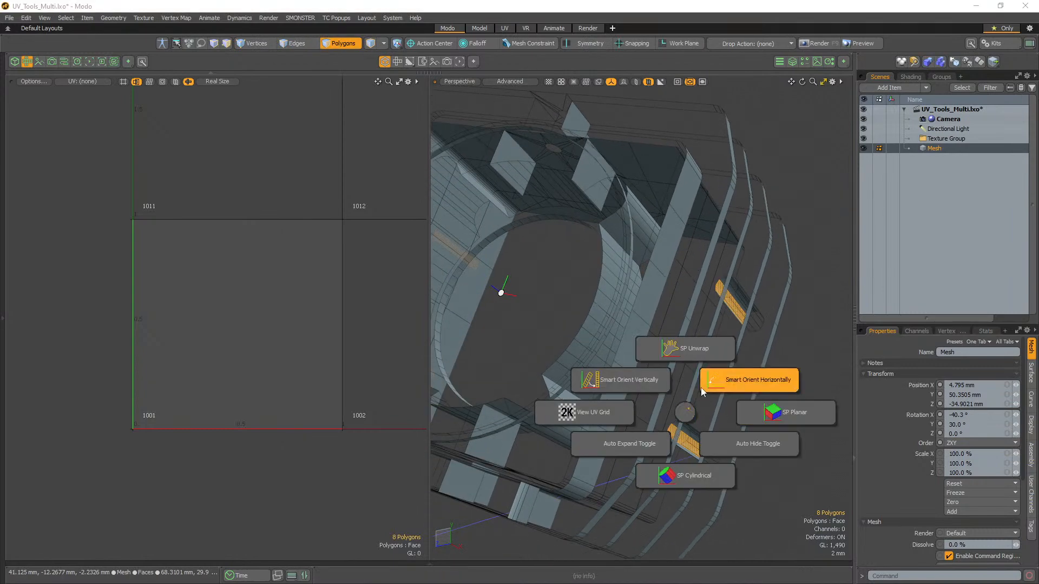
left_click(692, 355)
left_click(704, 294)
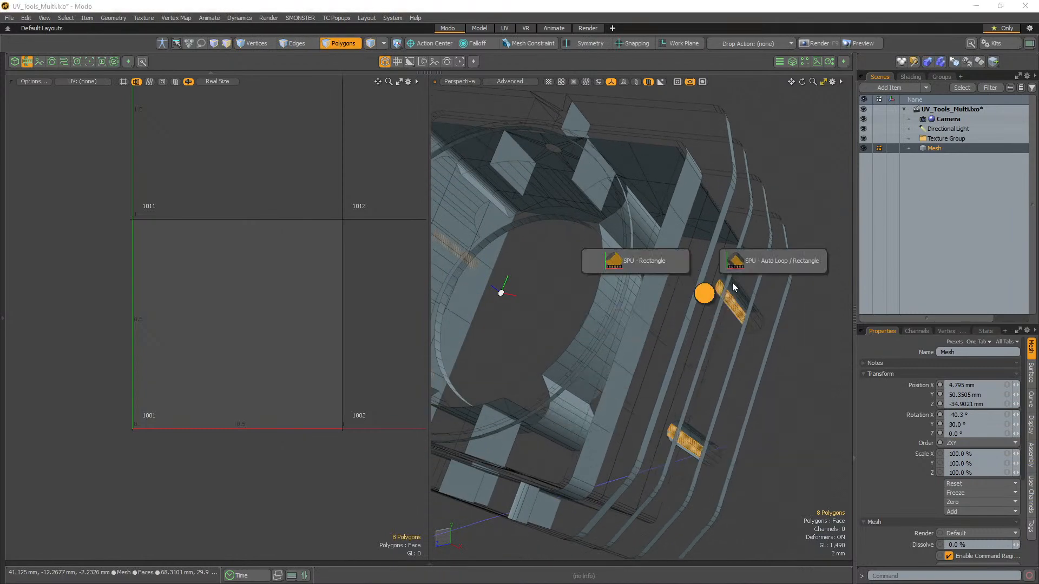
left_click(759, 271)
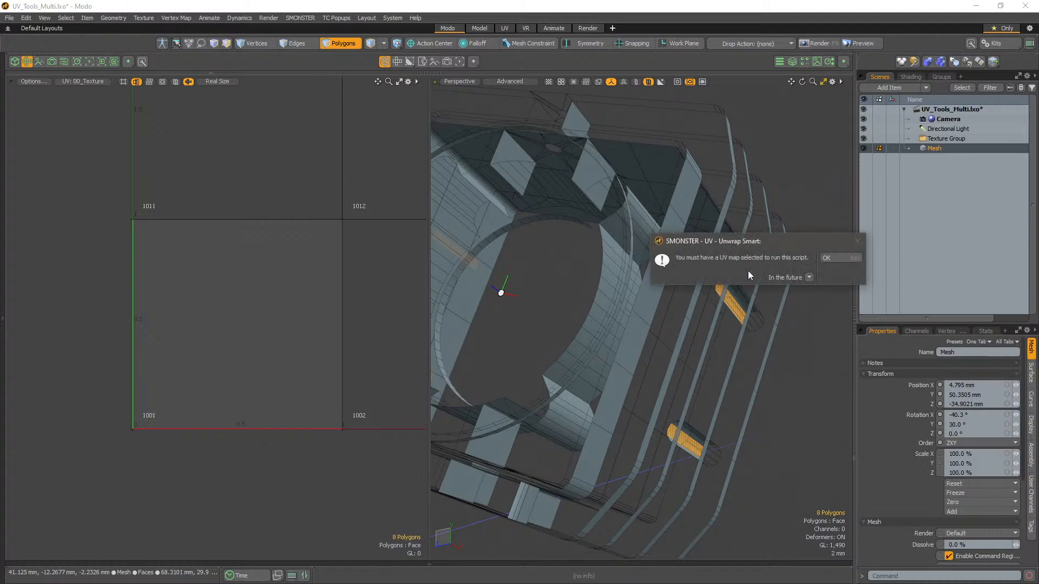
left_click(833, 261)
left_click(845, 252)
left_click_drag(677, 314, 699, 322, "alt")
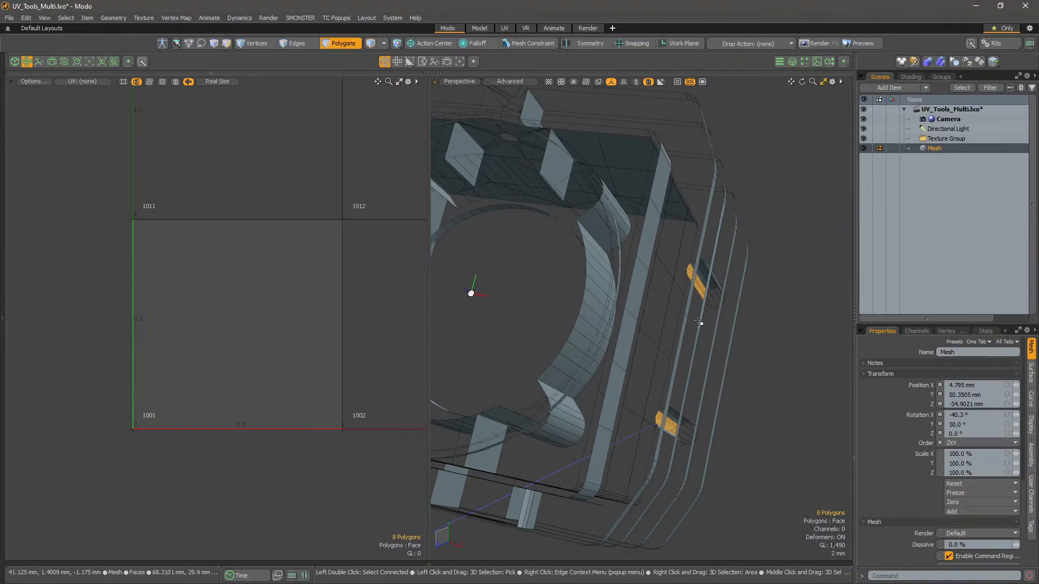
- Make 00_Texture the active UV map of the mesh
key("5")
scroll(759, 422, "down", 6)
scroll(739, 383, "up", 2)
key("3")
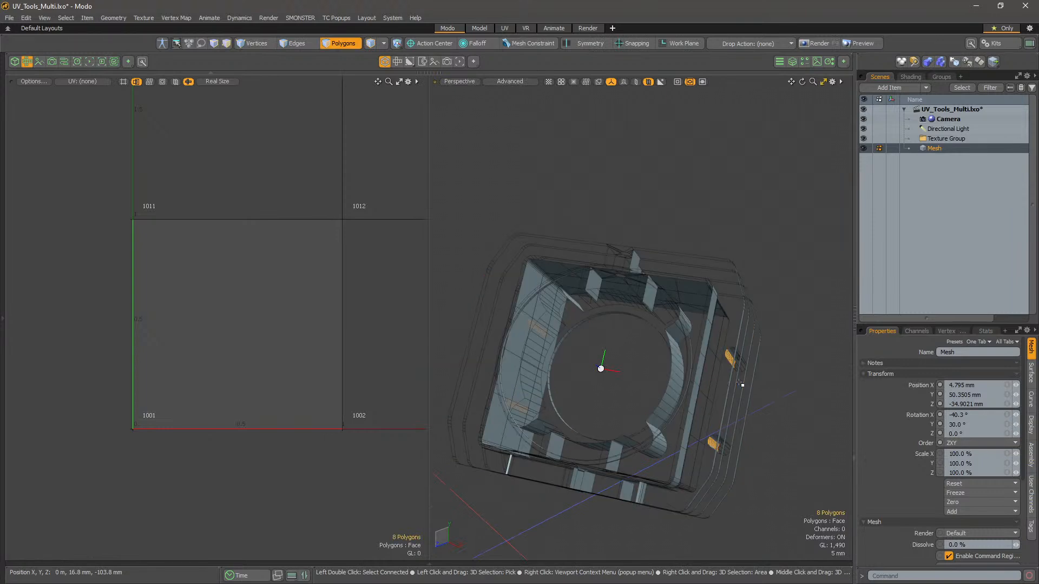
left_click(948, 332)
left_click(863, 362)
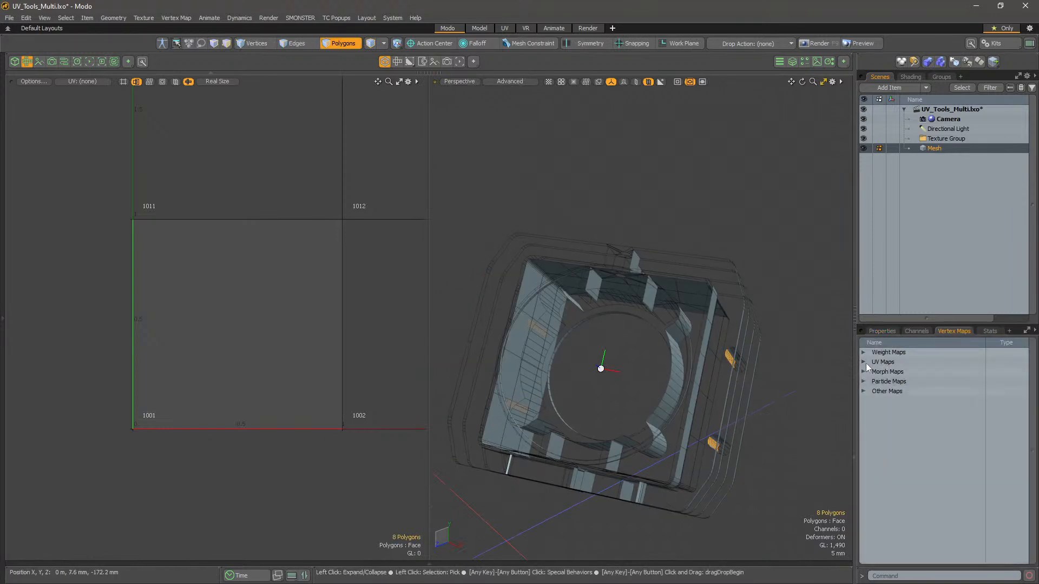
left_click(881, 371)
- Unwrap the full wall loops of the four side holes with SPU Auto Loop / Rectangle
left_click_drag(719, 307, 704, 281, "alt")
scroll(708, 352, "up", 2)
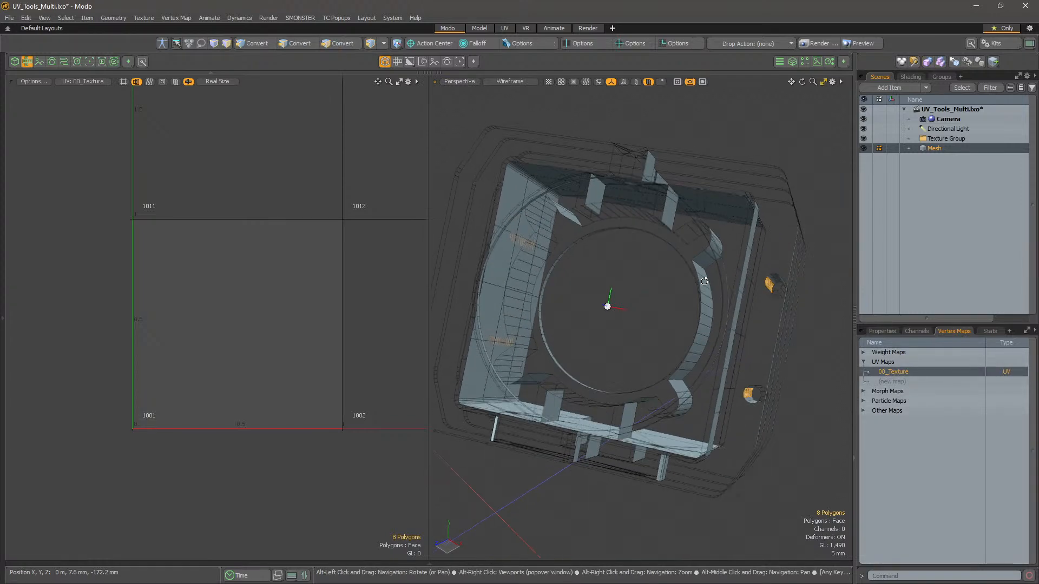
scroll(783, 287, "up", 2)
left_click_drag(791, 287, 705, 308, "alt+shift")
scroll(710, 306, "up", 2)
key("F5")
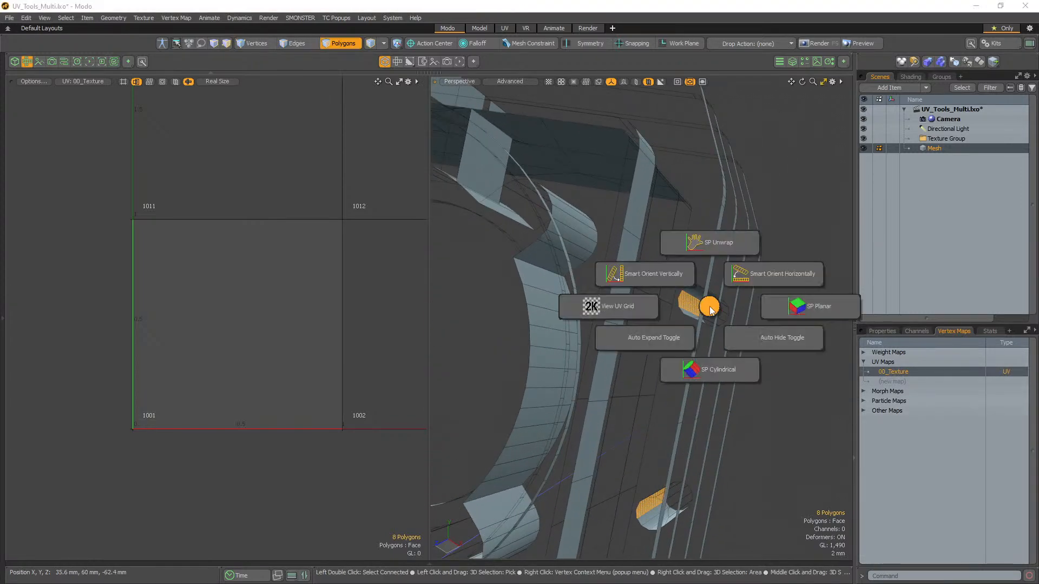
left_click(704, 246)
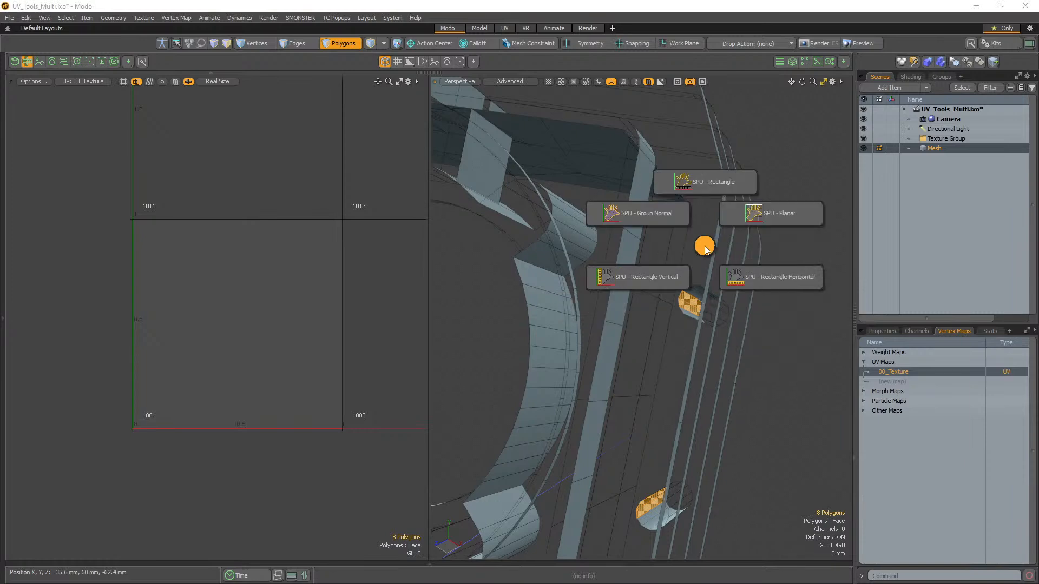
left_click(710, 182)
- Select the four curved corner recess walls around the central opening and unwrap them with SPU Rectangle
scroll(702, 318, "down", 3)
mouse_move(702, 318)
left_mouse_down("alt")
mouse_move(751, 273)
mouse_move(757, 297)
mouse_move(698, 330)
left_mouse_up("alt")
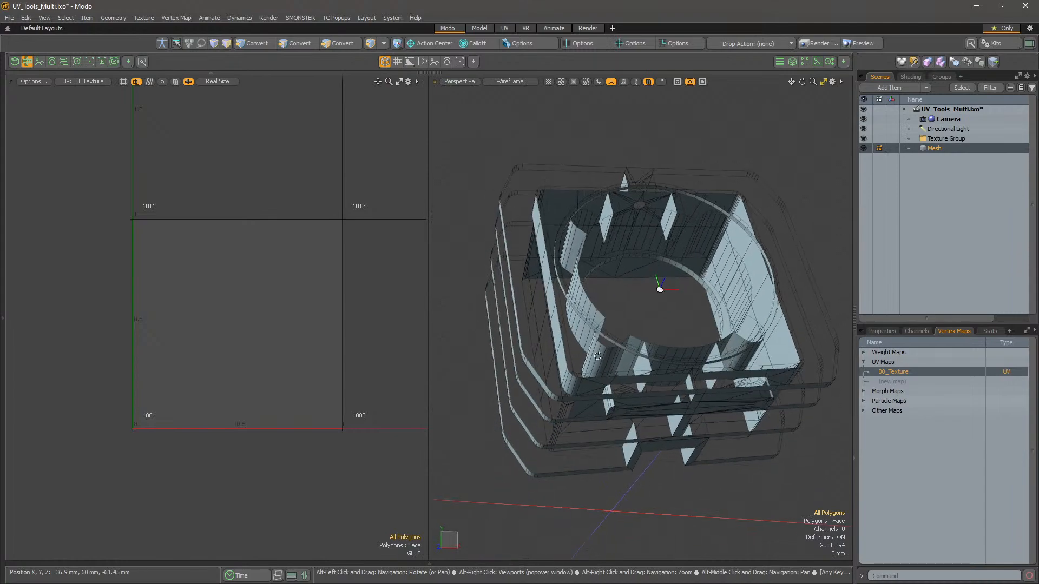
scroll(638, 355, "up", 4)
left_click_drag(631, 360, 579, 380, "alt")
left_click_drag(579, 381, 617, 406, "alt")
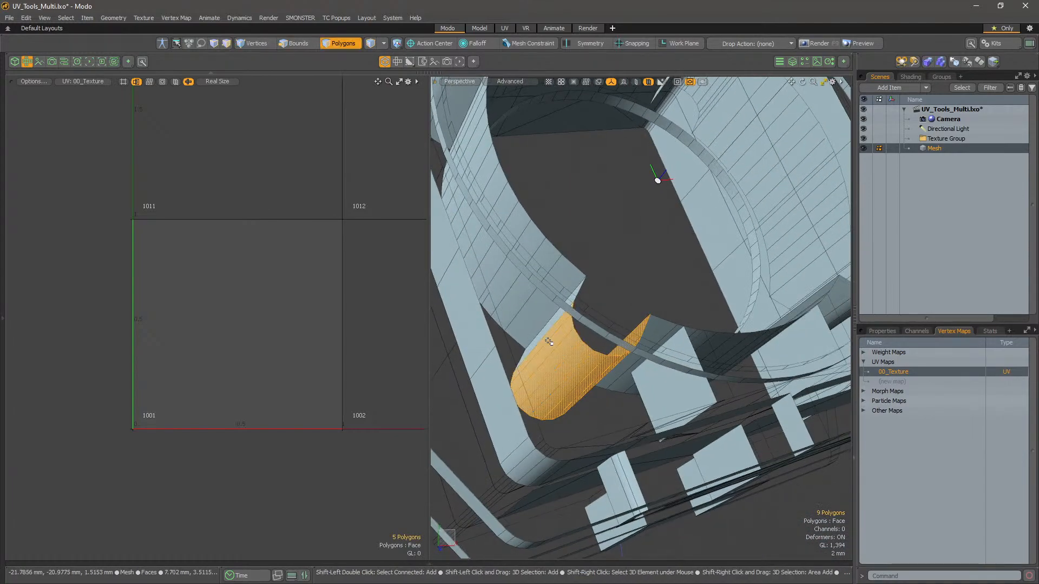
left_click_drag(545, 332, 624, 381, "alt")
left_click_drag(640, 453, 668, 356, "alt")
scroll(646, 371, "up", 4)
scroll(555, 382, "down", 5)
scroll(668, 356, "up", 1)
right_click_drag(668, 355, 719, 374, "alt")
mouse_move(615, 433)
left_mouse_down("shift")
mouse_move(616, 358)
mouse_move(631, 346)
left_mouse_up("shift")
mouse_move(631, 347)
left_mouse_down("shift")
mouse_move(686, 325)
mouse_move(704, 265)
mouse_move(763, 209)
mouse_move(728, 239)
left_mouse_up("shift")
scroll(583, 293, "down", 5)
key("ctrl+space")
left_click(729, 170)
left_click(731, 119)
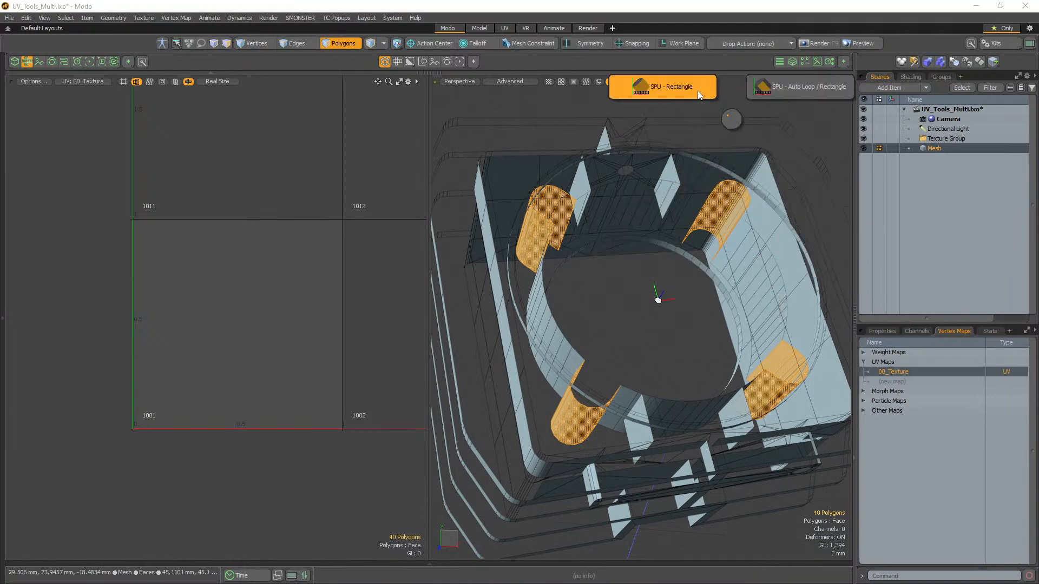
- Select the curved wall segments on two opposite sides of the central circular opening
left_click_drag(683, 274, 543, 287, "alt")
left_click_drag(594, 395, 560, 352, "alt")
left_click_drag(537, 249, 570, 228, "alt")
left_click(560, 327, "shift")
mouse_move(560, 328)
left_mouse_down("alt")
mouse_move(565, 296)
mouse_move(523, 340)
mouse_move(675, 279)
left_mouse_up("alt")
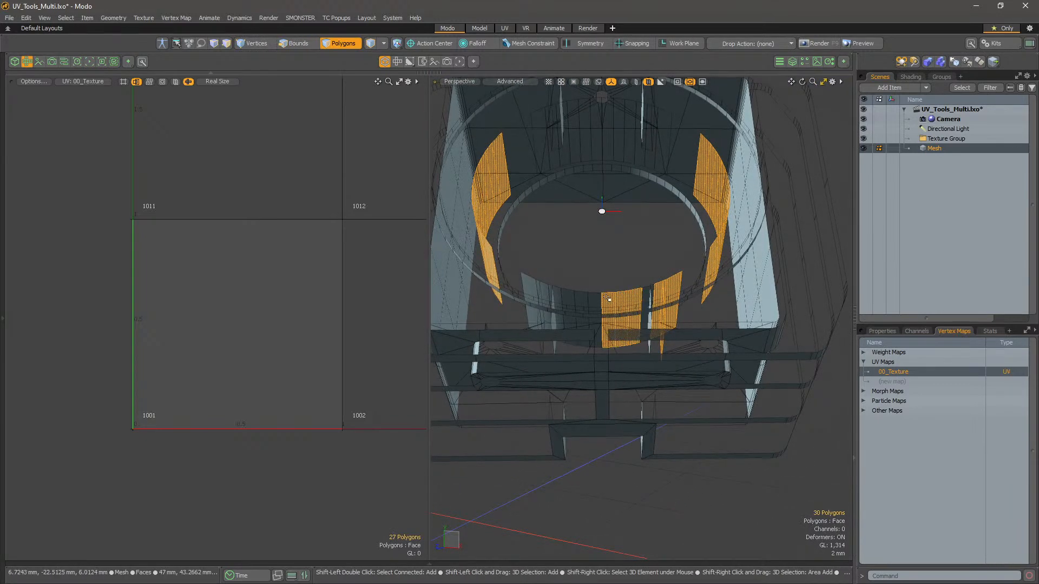
- Add every polygon of the curved wall segment nearest the open frame side to the selection, removing stray picks
left_click_drag(653, 293, 627, 398, "alt")
left_click_drag(666, 359, 656, 356, "ctrl")
left_click_drag(655, 356, 546, 308, "alt")
right_click_drag(546, 309, 634, 306, "alt")
left_click(634, 306, "shift")
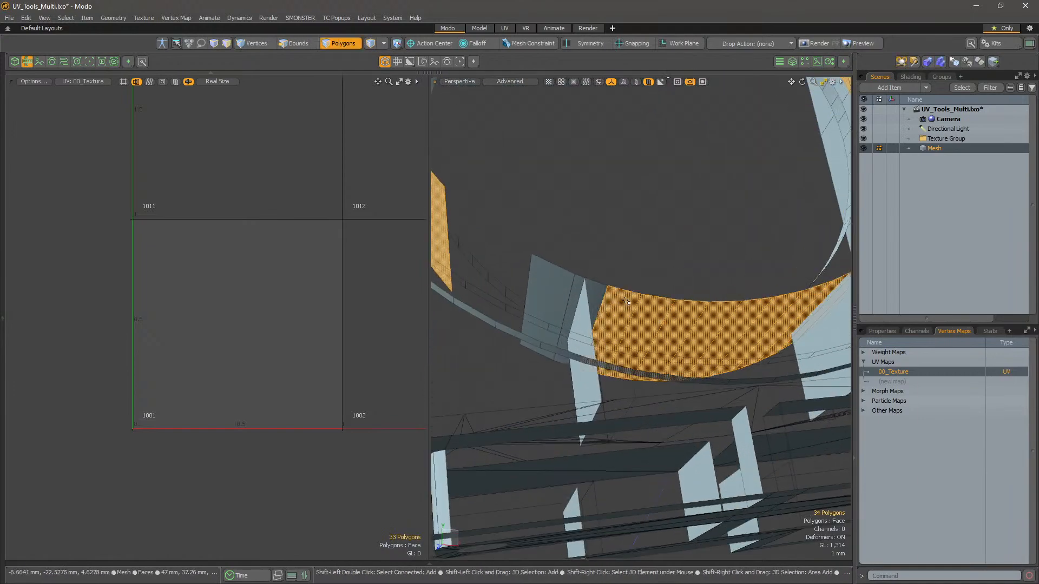
left_click_drag(639, 310, 563, 314, "alt")
left_click(582, 347, "ctrl")
left_click(532, 301, "shift")
right_click_drag(509, 316, 471, 323, "alt")
left_click_drag(519, 319, 626, 365, "alt")
left_click_drag(598, 233, 598, 294, "alt+shift")
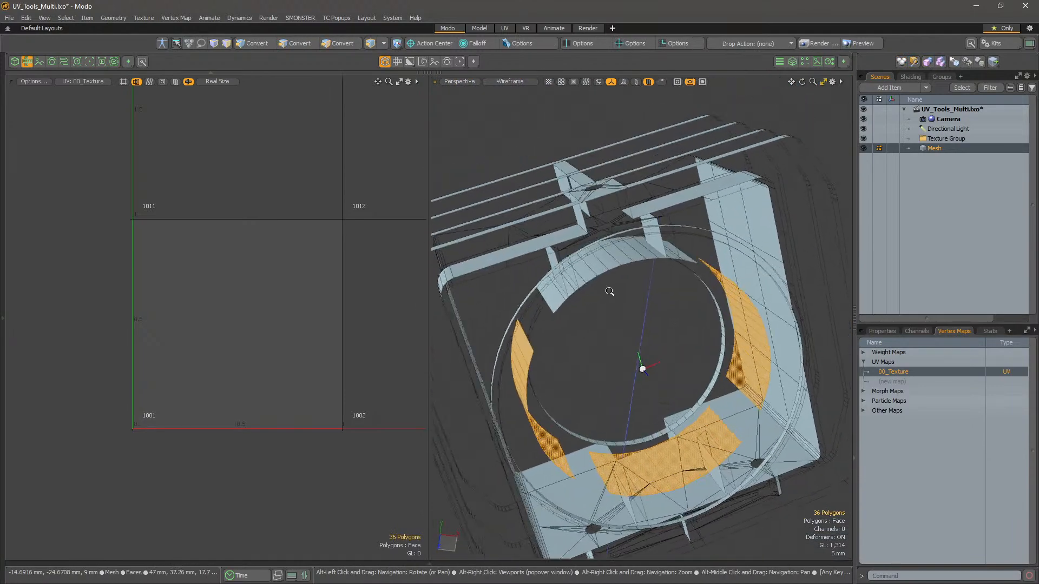
- Add the remaining curved wall segment of the central opening and unwrap all four segments with SPU Rectangle
right_click_drag(597, 293, 644, 295, "alt")
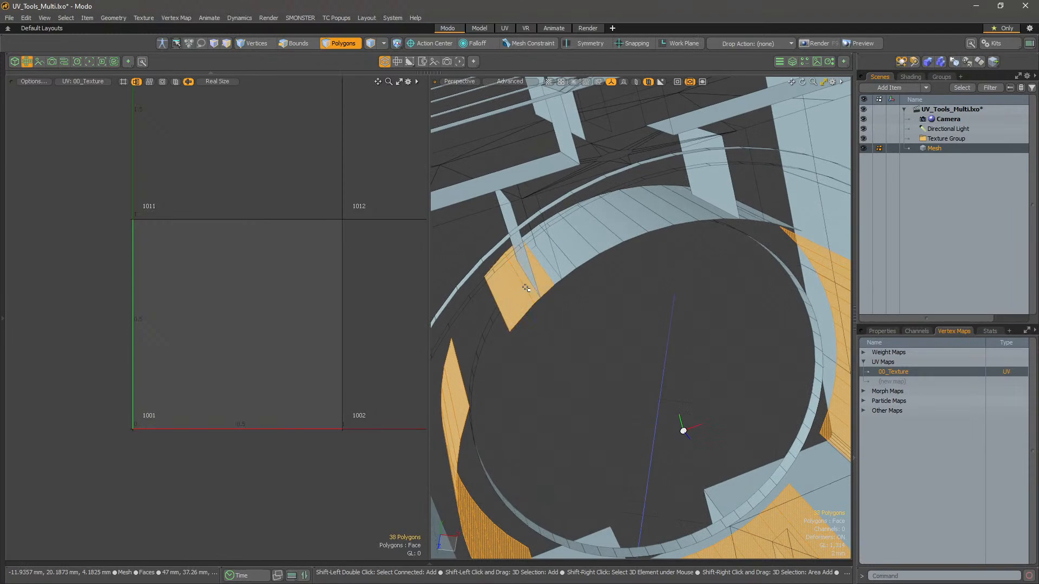
left_click_drag(525, 287, 529, 319, "alt")
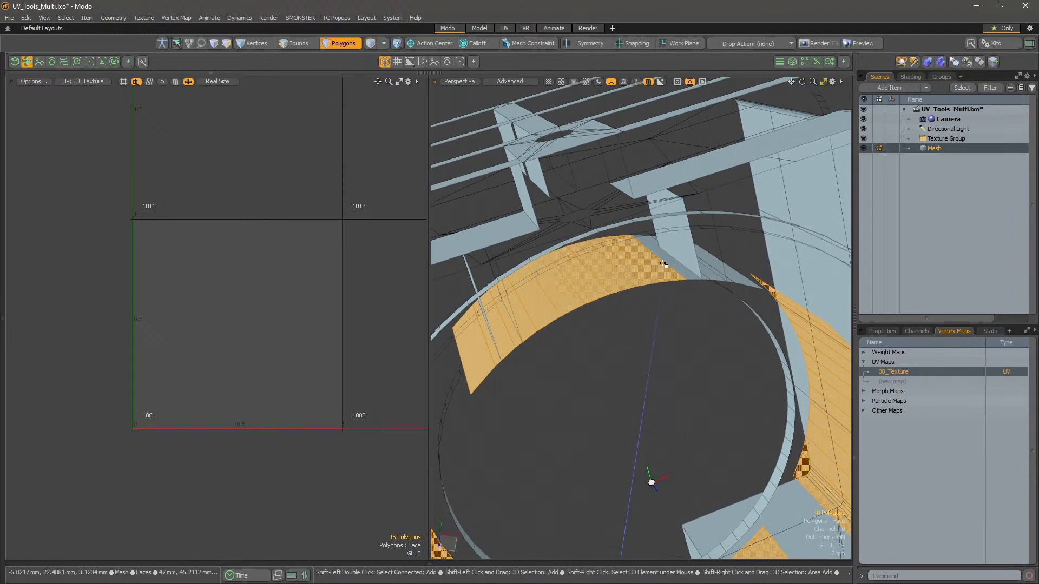
left_click_drag(663, 277, 563, 344, "alt")
right_click_drag(563, 344, 580, 302, "alt")
left_click(556, 297, "shift")
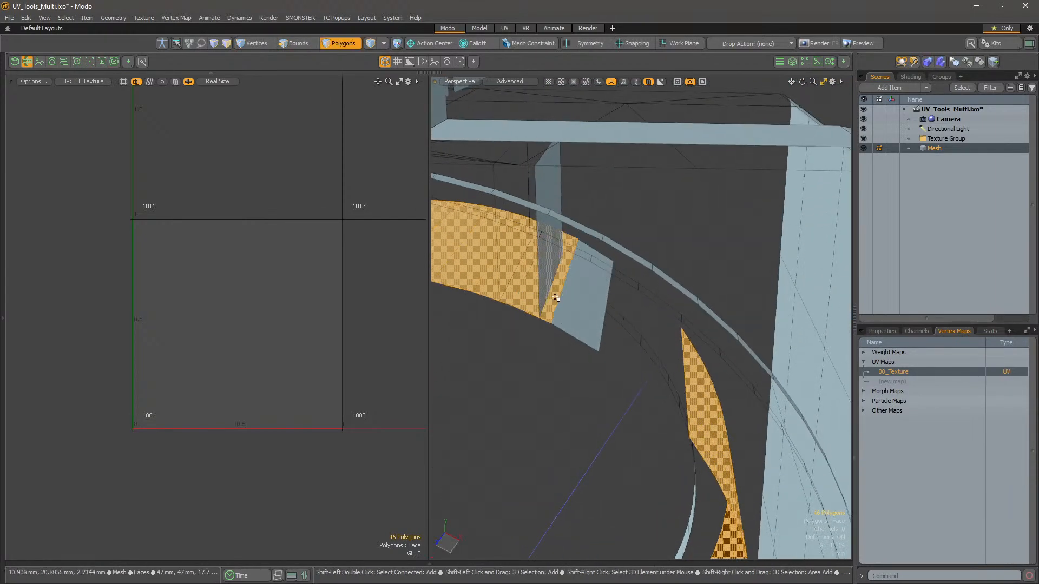
left_click_drag(555, 297, 598, 311, "shift")
right_click_drag(651, 336, 568, 373, "alt")
left_click_drag(568, 373, 660, 273, "alt+shift")
left_click_drag(661, 274, 633, 303, "alt")
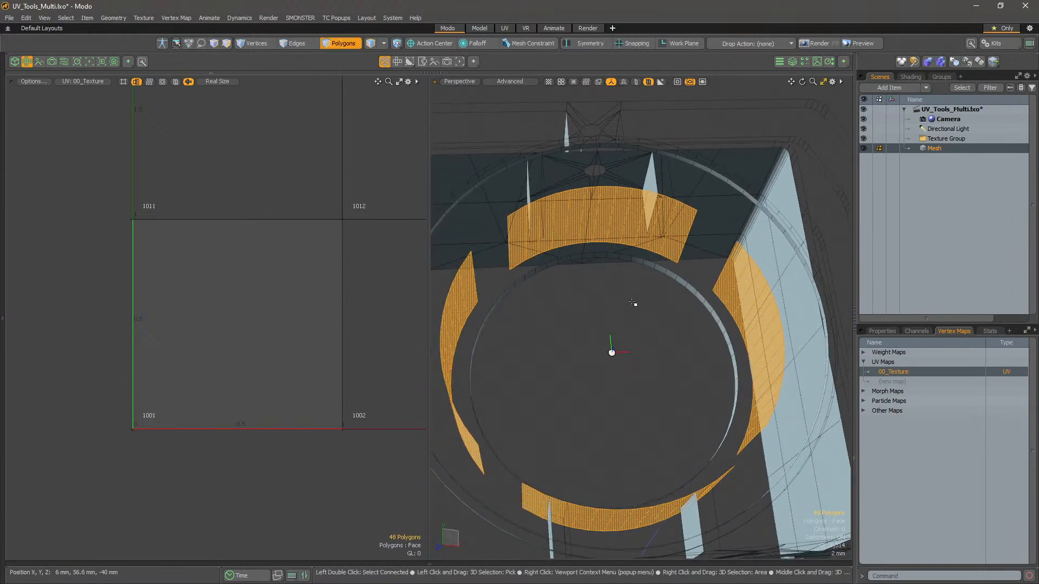
key("u")
left_click(647, 242)
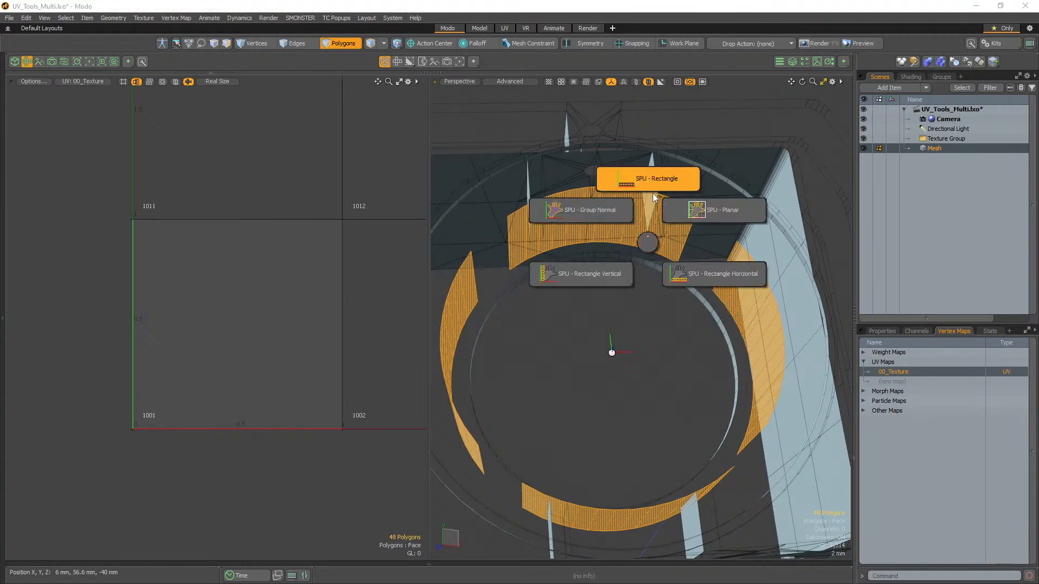
left_click(651, 175)
left_click(627, 149)
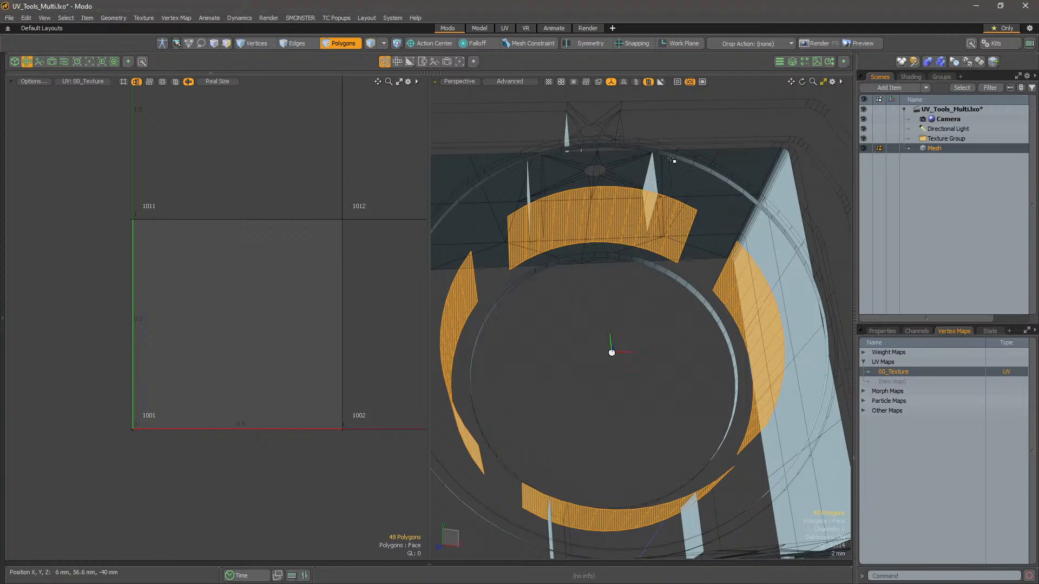
left_click(687, 308)
- Select two adjacent polygons on the thin circular ring and unwrap its full loop with SPU Auto Loop / Rectangle
left_click_drag(656, 354, 608, 322, "alt")
scroll(618, 328, "down", 3)
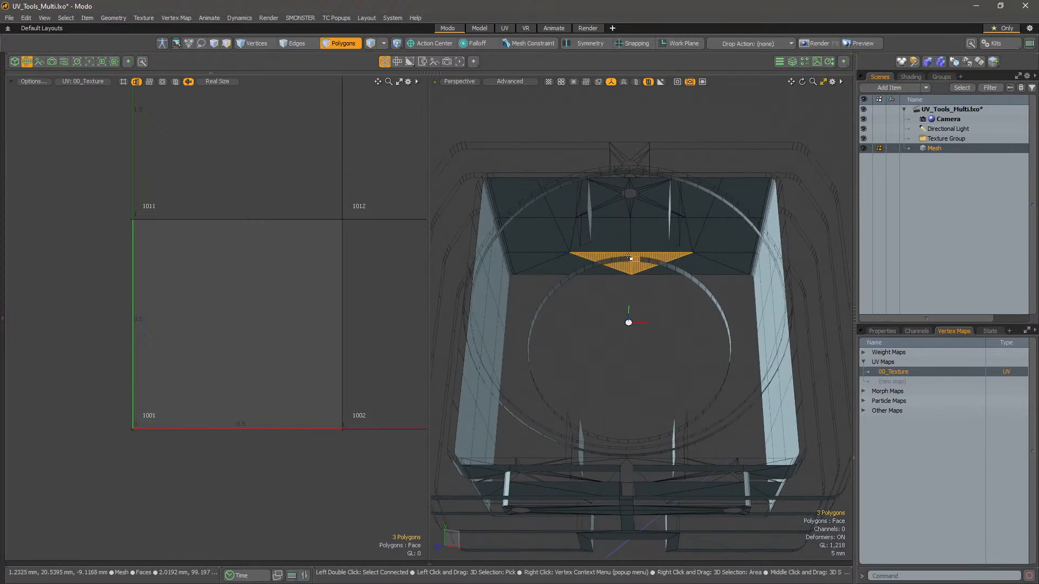
left_click_drag(629, 257, 621, 280, "alt")
scroll(630, 226, "up", 3)
left_click(629, 215, "ctrl")
middle_click_drag(641, 349, 640, 295, "alt")
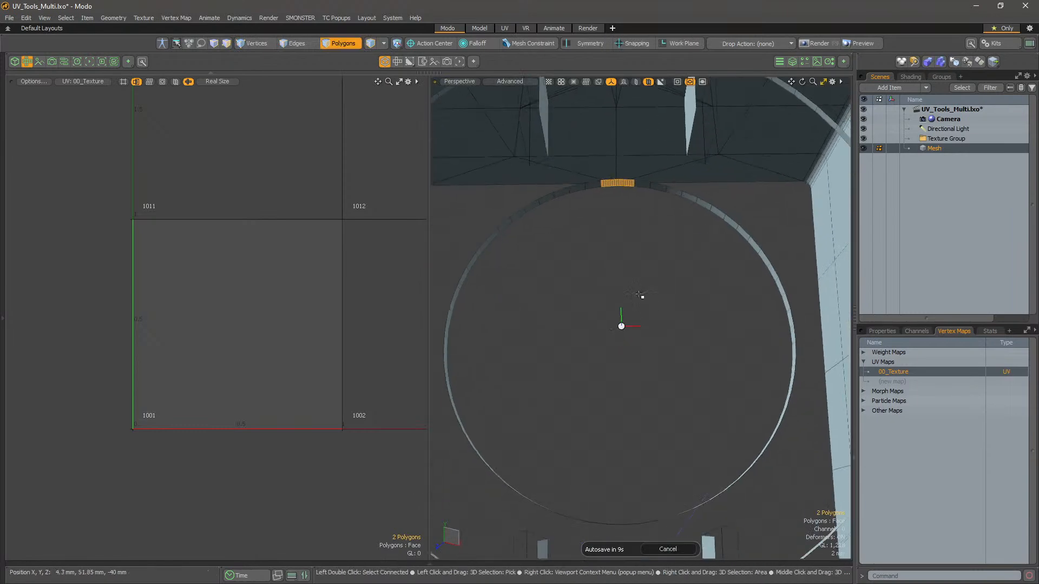
key("ctrl+space")
left_click(645, 225)
left_click(649, 167)
left_click(694, 141)
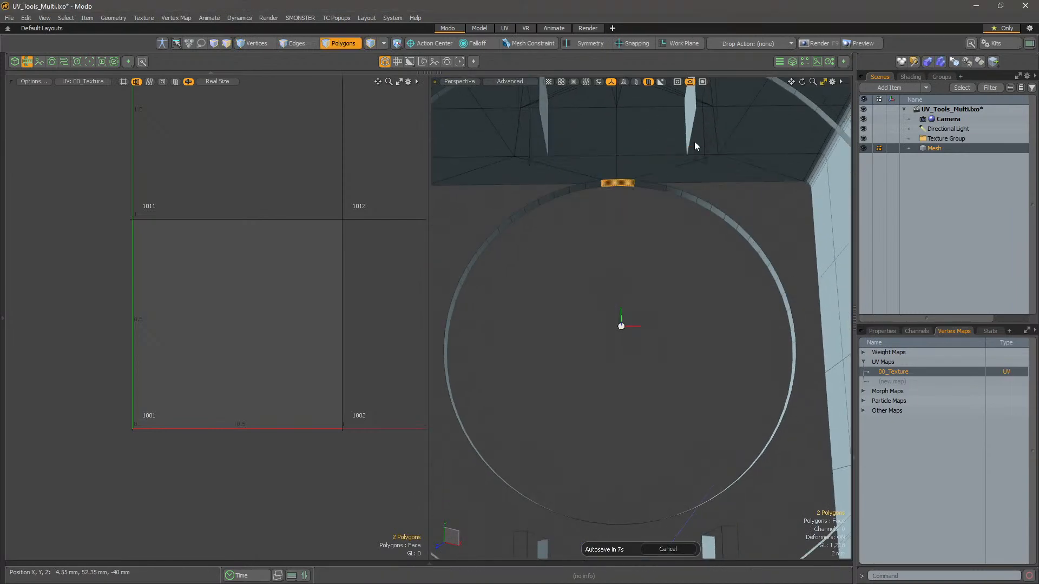
- Select the straightened strip islands one at a time in the UV layout to examine their rectangular unwraps
scroll(675, 236, "down", 5)
left_click_drag(657, 237, 644, 316, "alt")
scroll(281, 346, "up", 4)
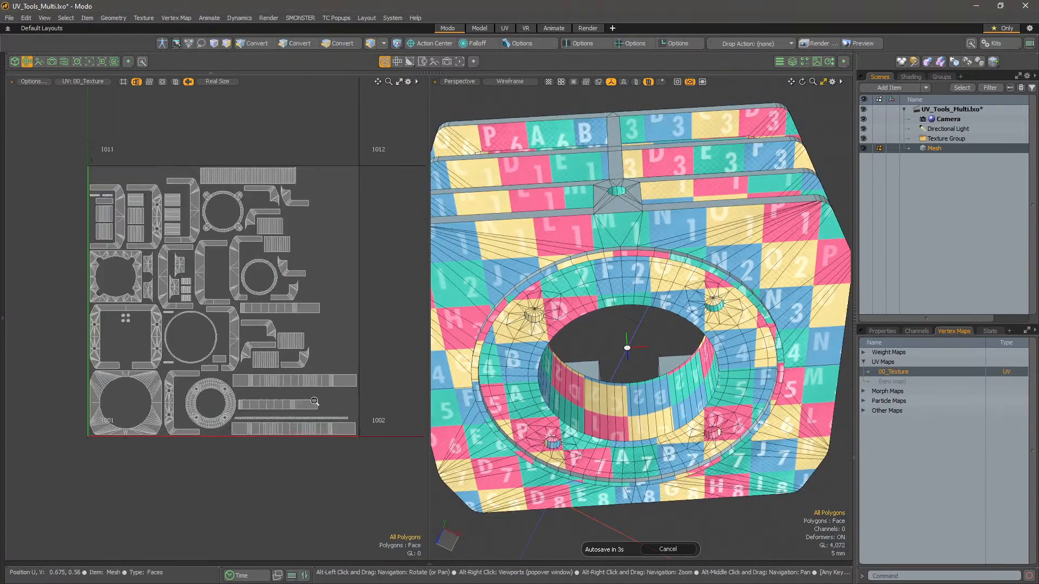
left_click_drag(187, 295, 212, 294)
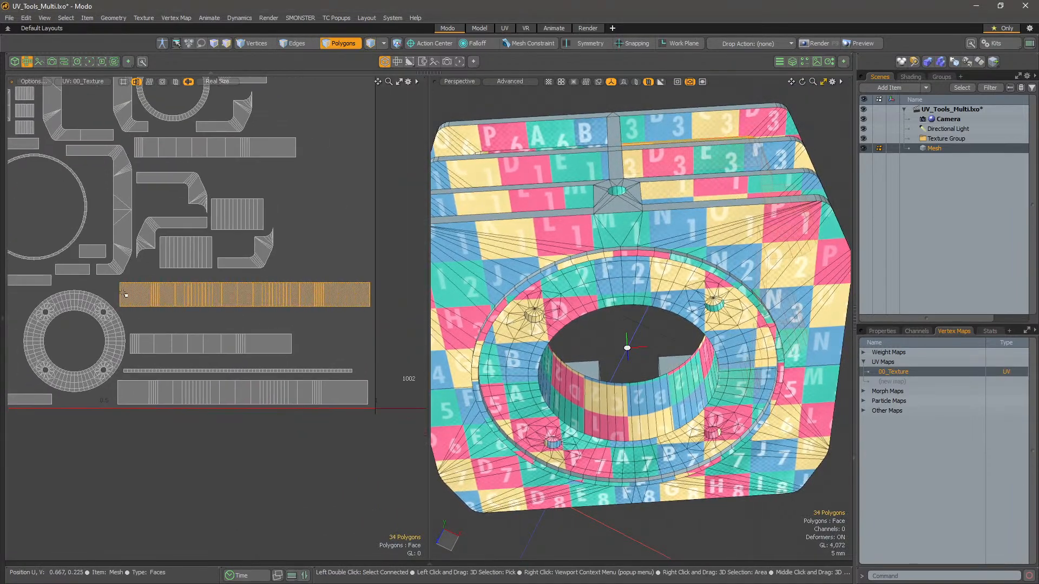
scroll(343, 371, "down", 4)
scroll(253, 343, "up", 5)
left_click_drag(303, 355, 138, 341, "alt")
scroll(314, 300, "down", 5)
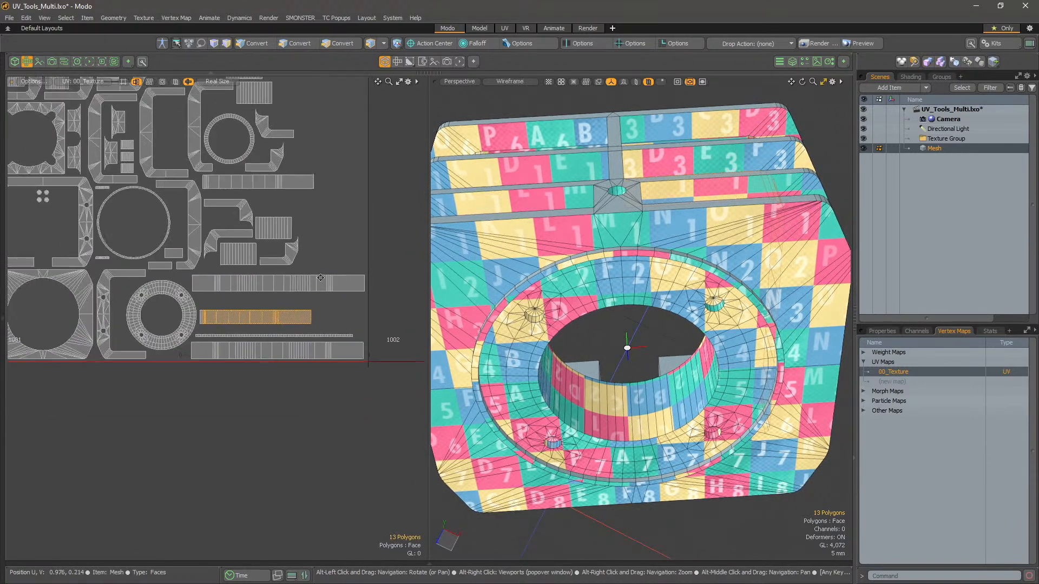
scroll(327, 329, "up", 2)
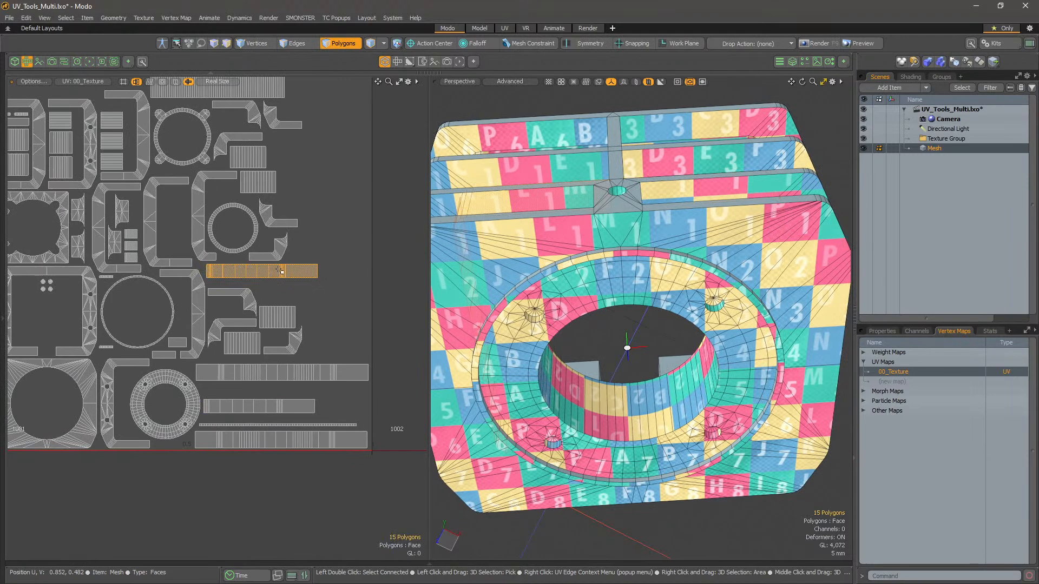
- Select all five long rectangular strip islands together in the UV layout
left_click_drag(300, 343, 283, 261, "alt")
scroll(284, 260, "up", 3, "alt")
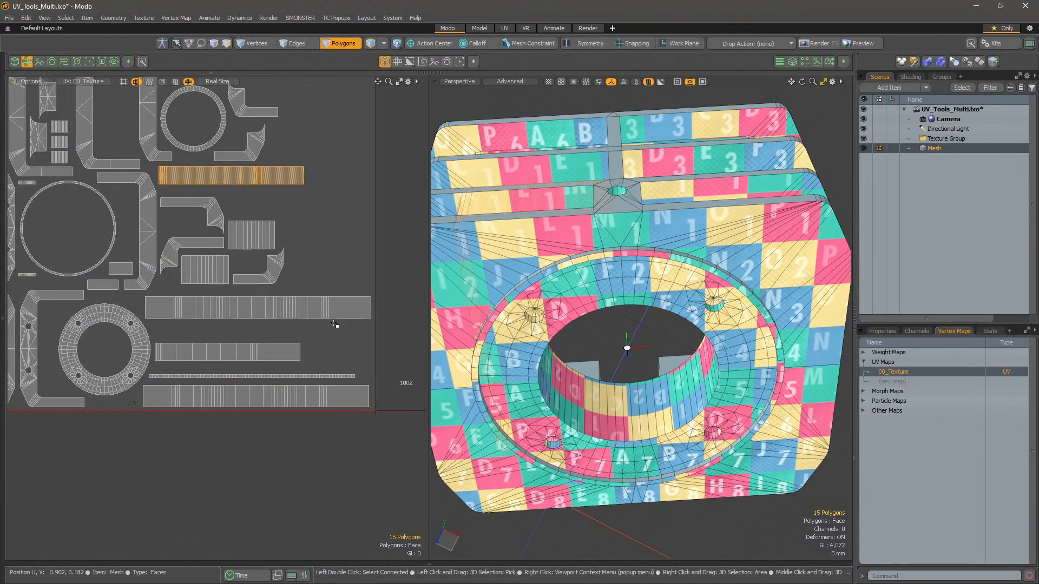
double_click(297, 391, "shift")
left_click_drag(280, 289, 318, 356, "alt")
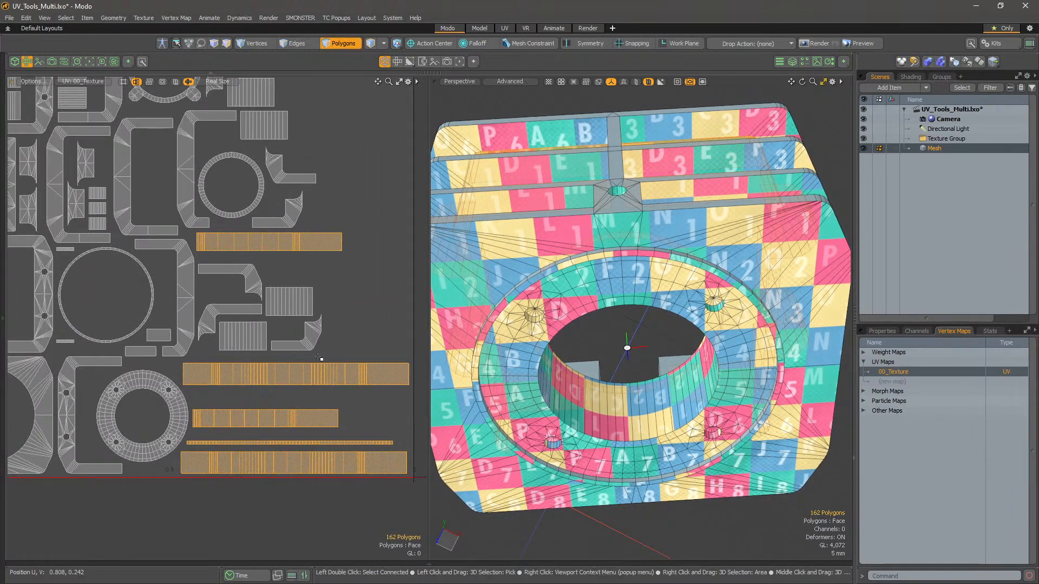
- Set the default keymaps of all standard kits to True in the SMONSTER quick keymaps
left_click_drag(357, 281, 356, 302, "alt")
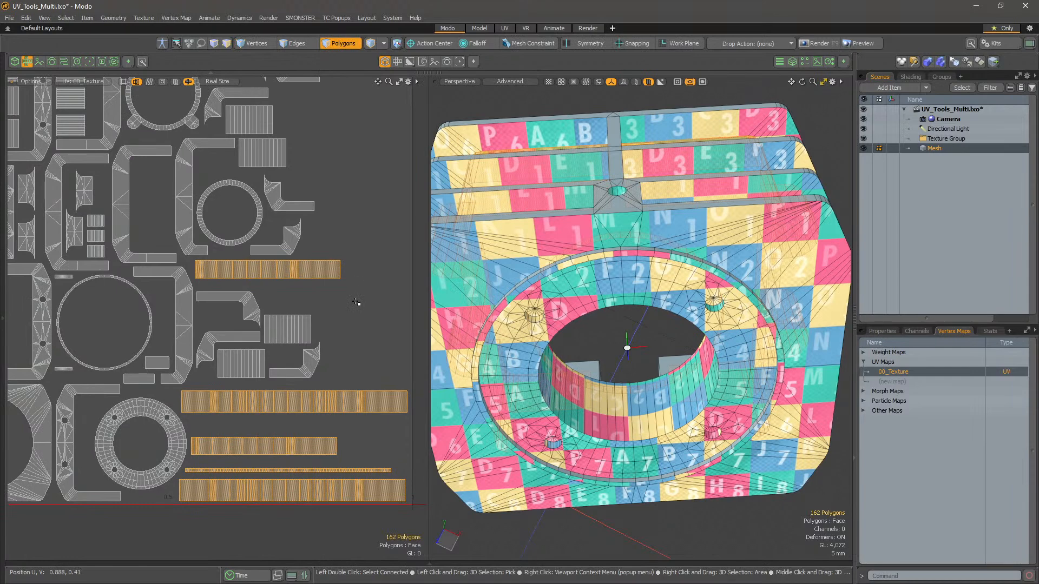
left_click(301, 20)
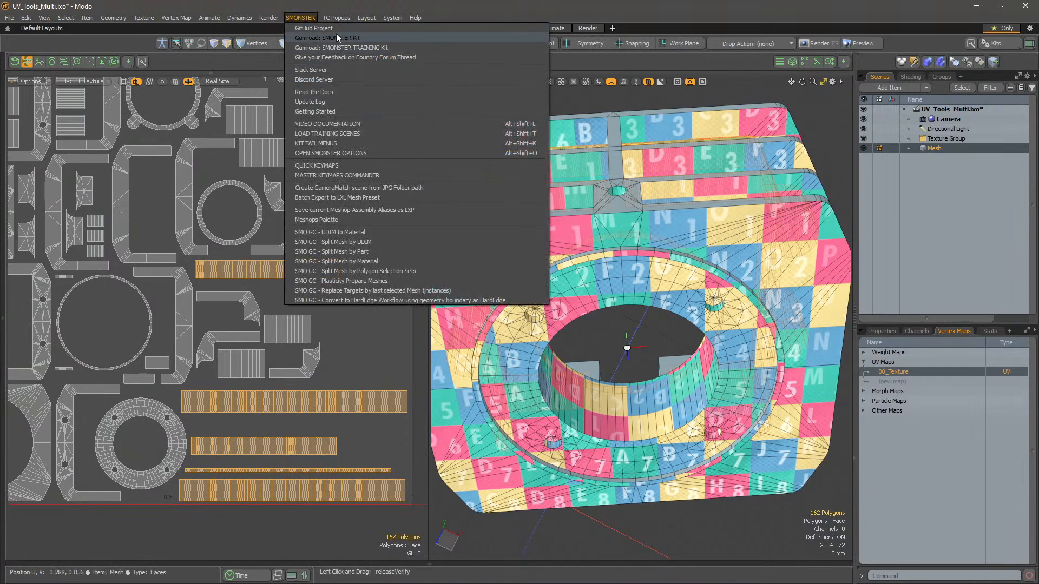
left_click(343, 165)
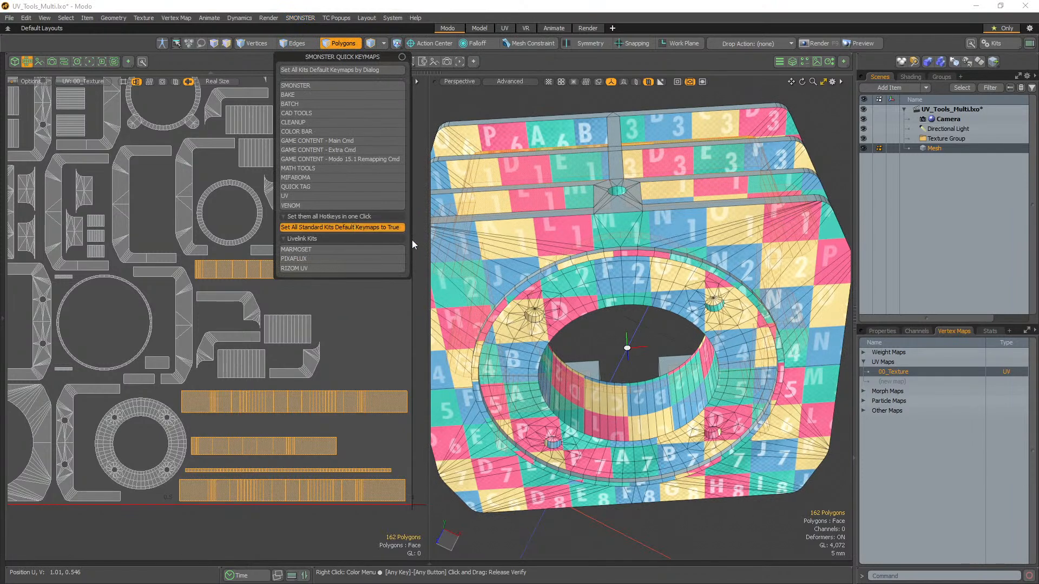
left_click(376, 229)
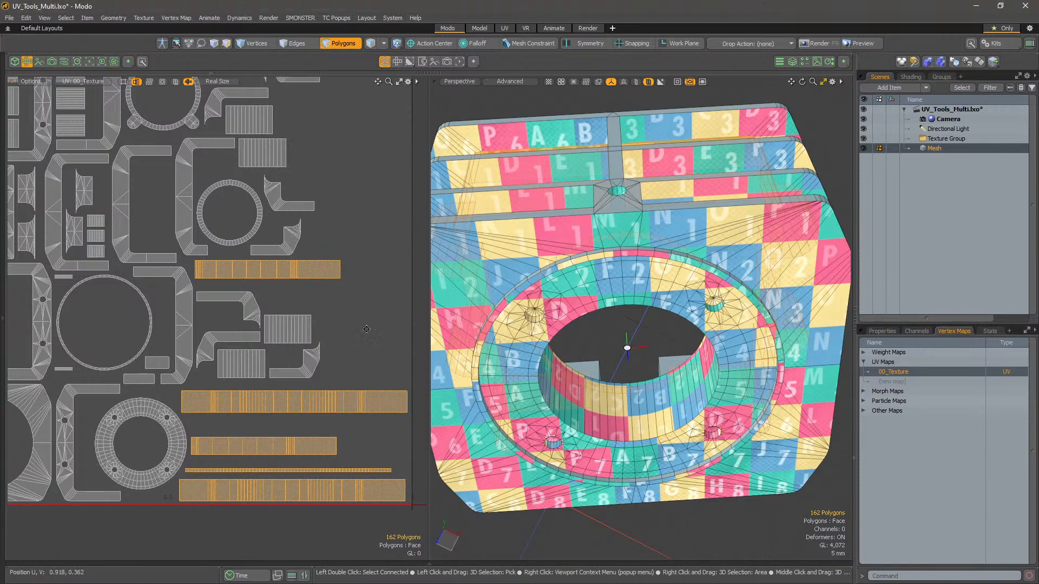
- Orient the five selected strip islands vertically in the UV layout with Smart Orient Vertically
left_click_drag(366, 319, 365, 262, "alt+shift")
key("ctrl+space")
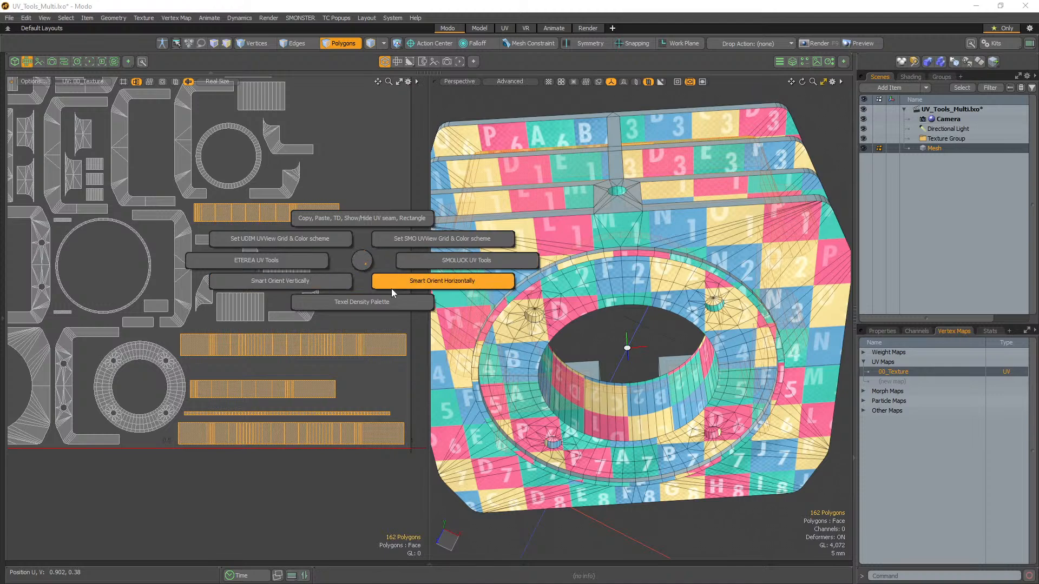
left_click(321, 270)
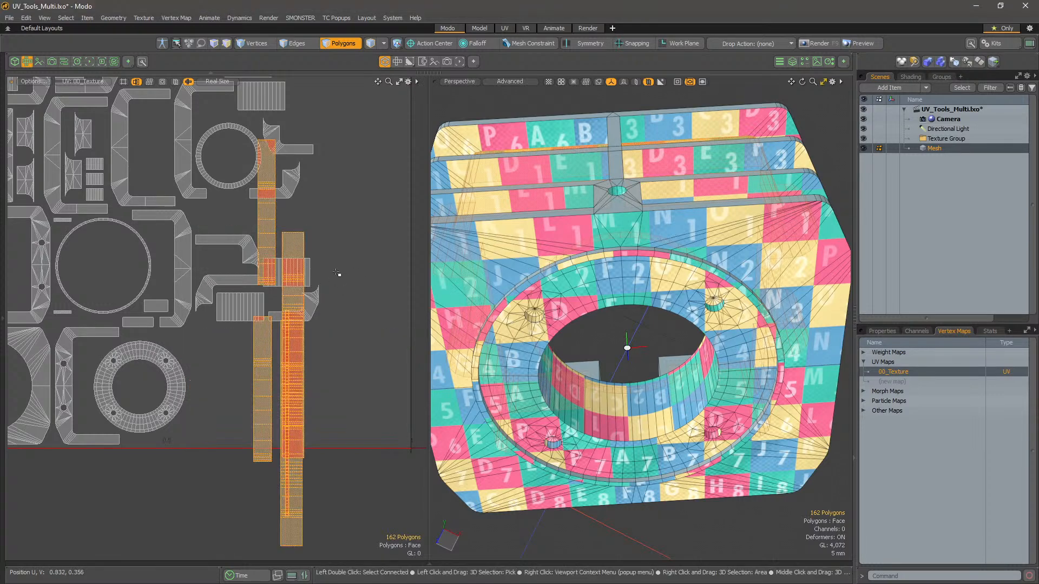
scroll(322, 270, "down", 6)
left_click_drag(321, 273, 295, 229, "alt+shift")
scroll(295, 230, "up", 6)
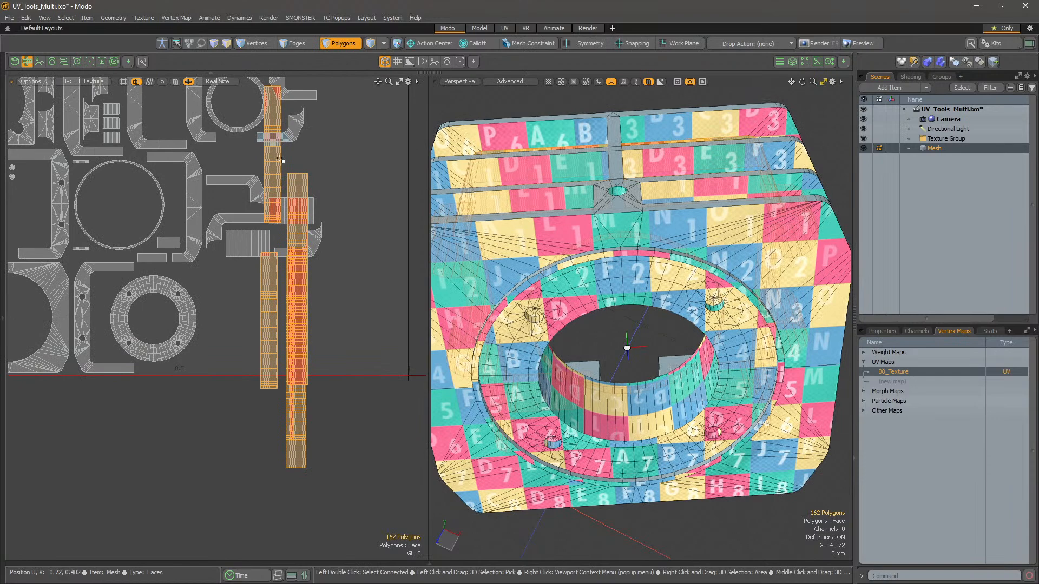
left_click_drag(275, 152, 283, 183, "alt+shift")
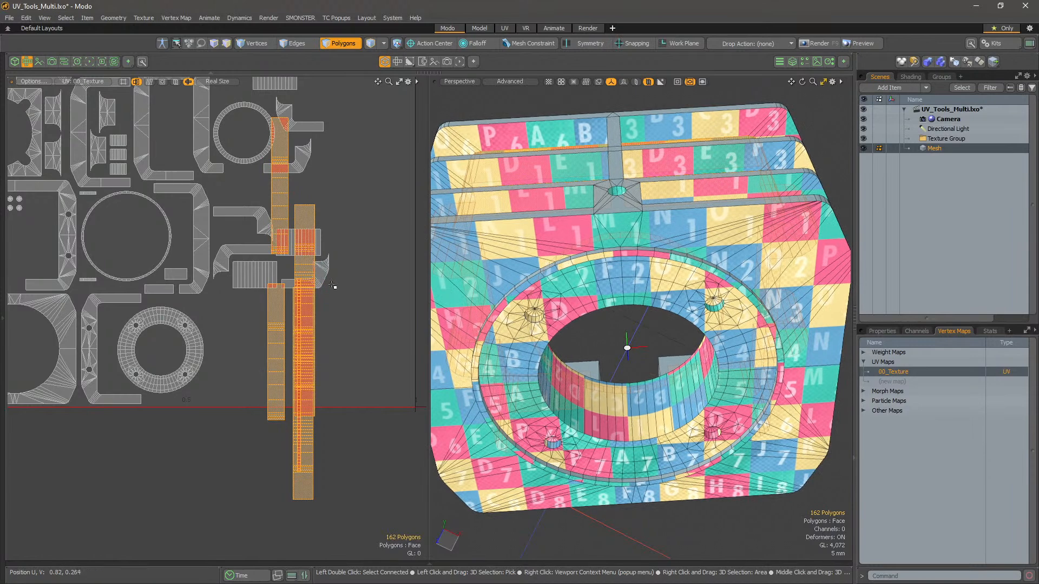
scroll(341, 283, "up", 8)
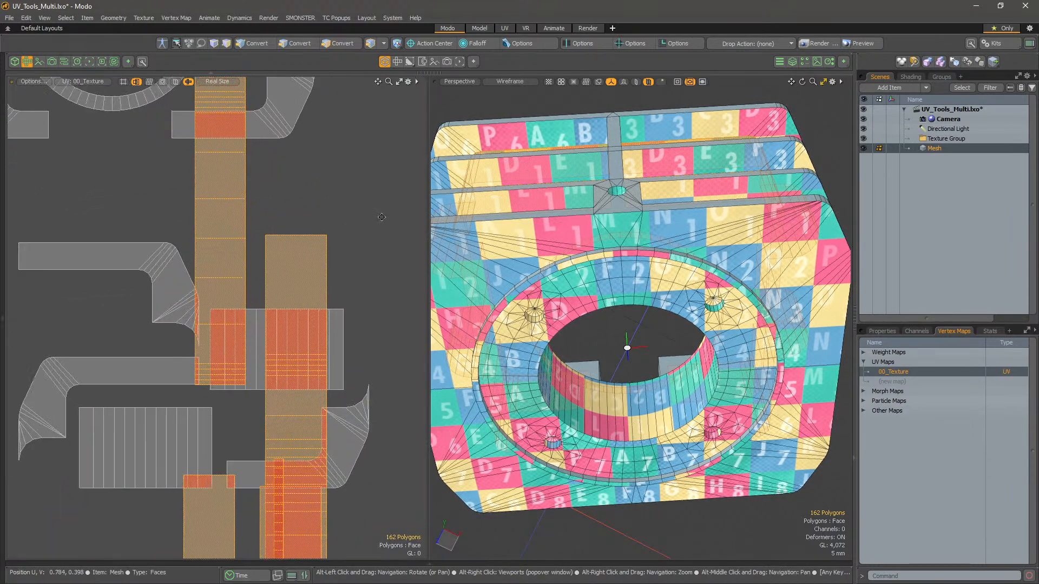
key("1")
key("2")
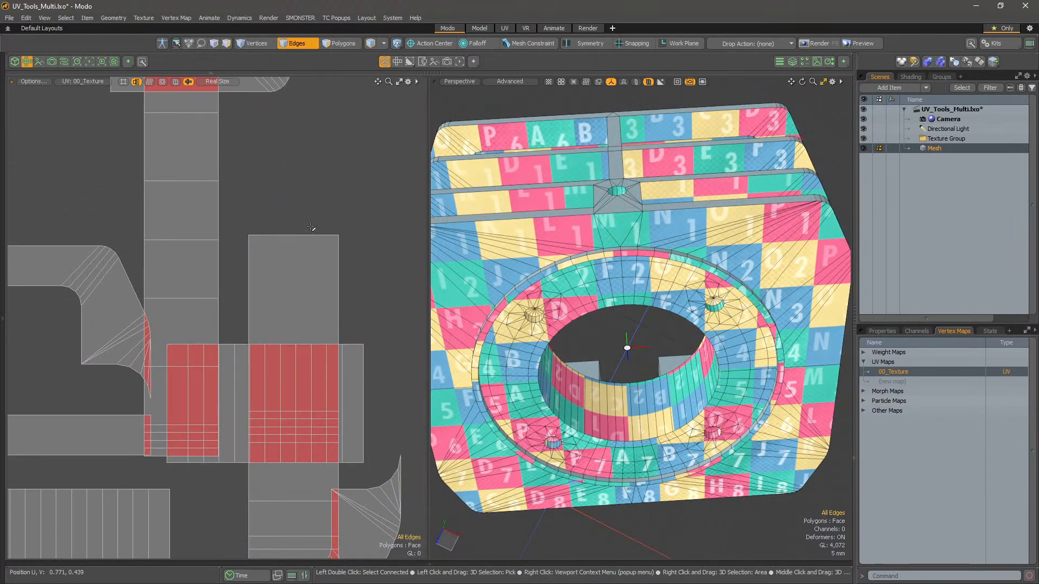
key("3")
key("ctrl+space")
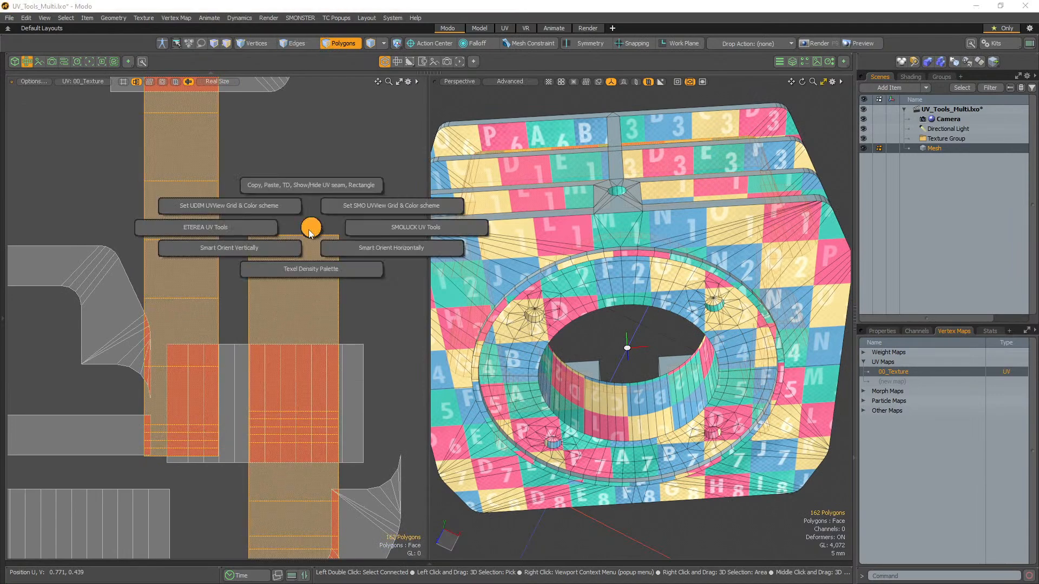
left_click(282, 249)
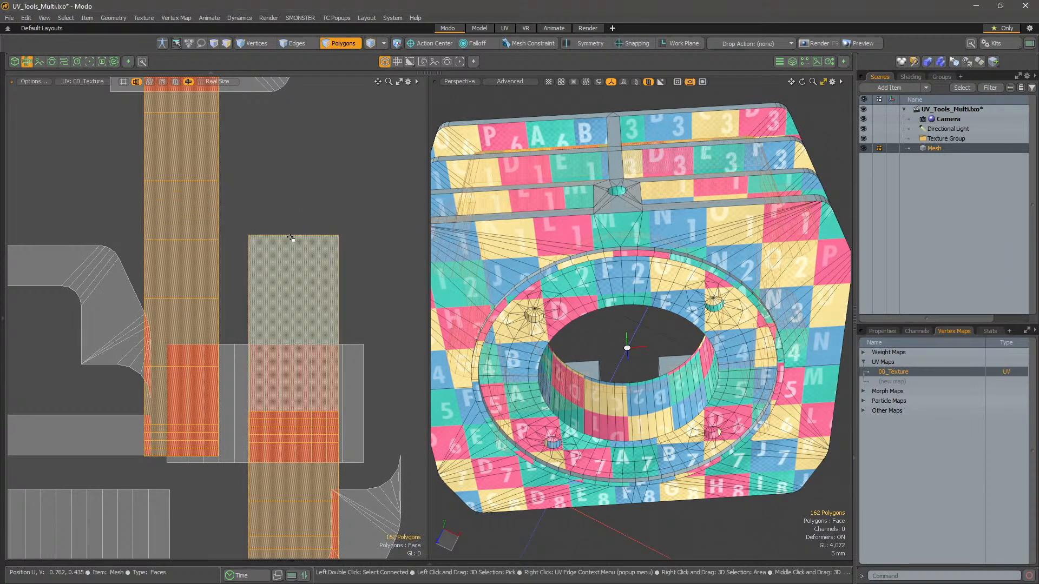
scroll(292, 237, "down", 5)
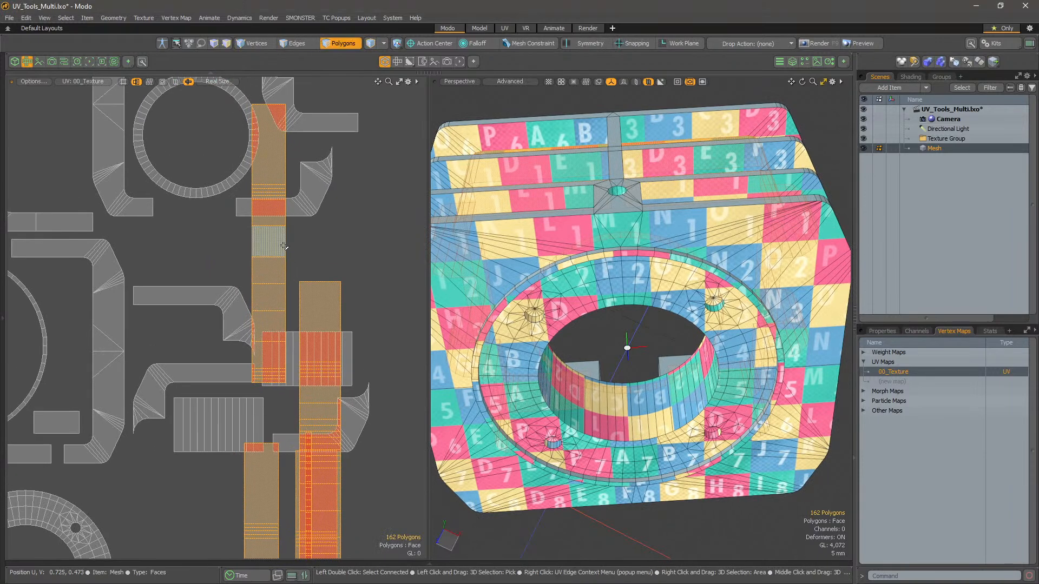
- Select one long border edge on each of two vertical strip islands and turn both islands with Smart Orient Horizontally
key("2")
left_click(285, 246)
left_click_drag(294, 244, 326, 246, "alt")
scroll(326, 246, "up", 2)
left_click_drag(370, 318, 281, 296, "alt")
scroll(282, 296, "down", 4)
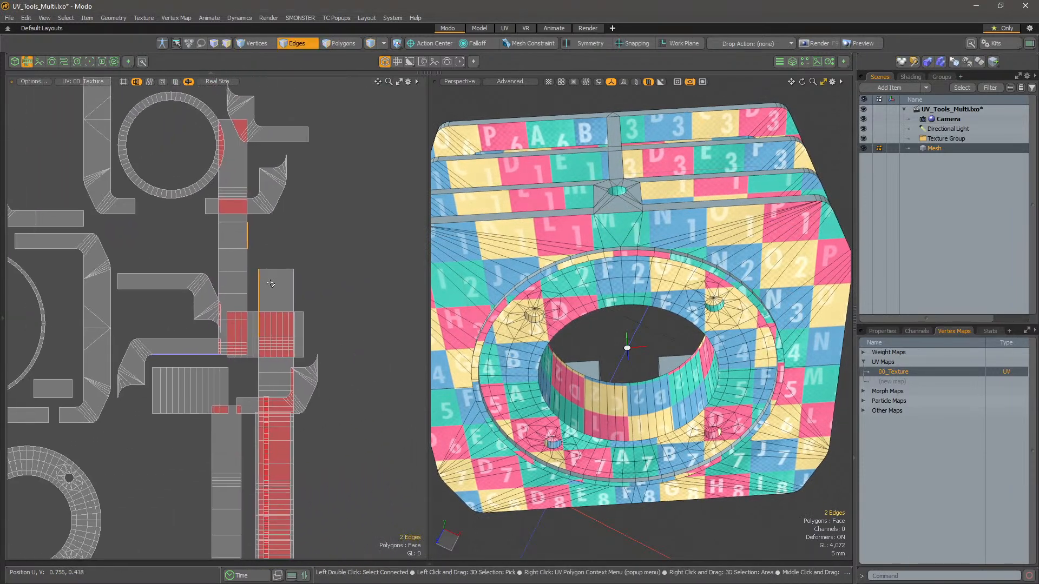
key("ctrl+space")
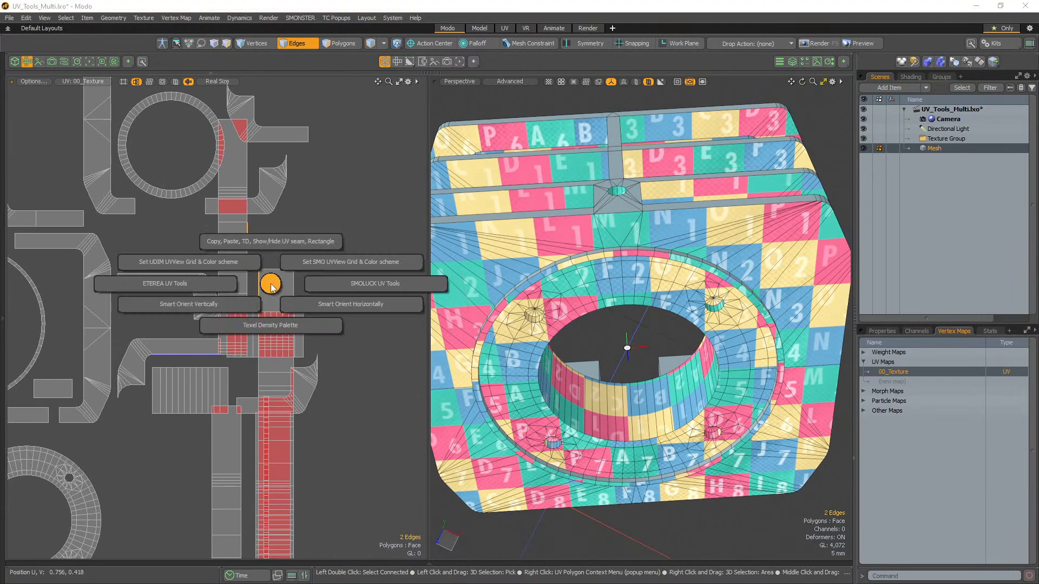
left_click(310, 307)
scroll(310, 284, "down", 4)
left_click_drag(310, 284, 333, 281, "alt")
scroll(332, 281, "up", 2)
- Select the reoriented horizontal strips in polygon mode to examine them, clear the selection and review the whole UV layout
key("space")
key("space")
key("space")
key("space")
double_click(292, 301)
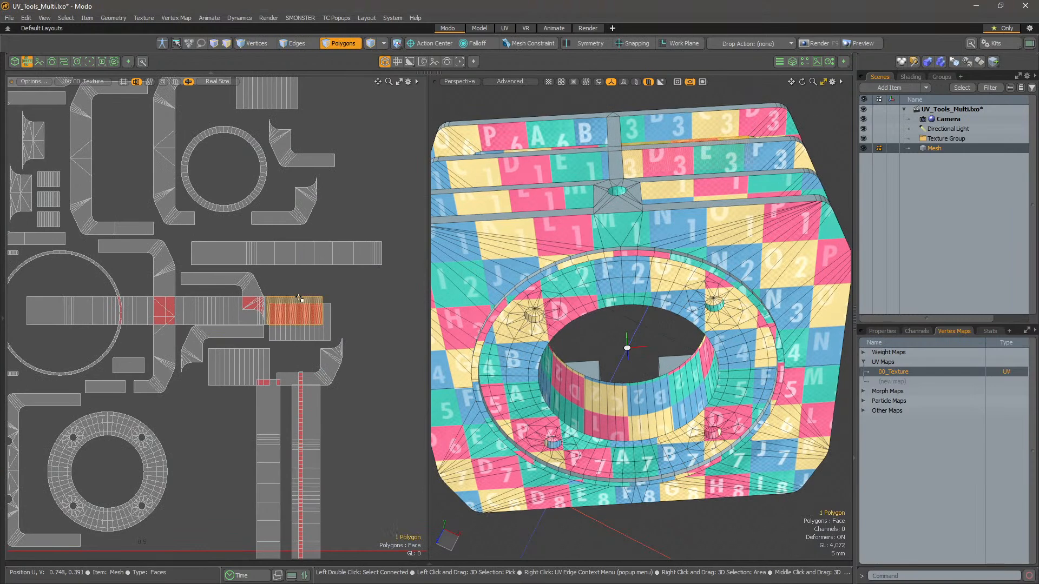
double_click(315, 254, "shift")
left_click_drag(397, 296, 384, 275, "alt")
left_click(367, 249)
scroll(361, 250, "down", 2)
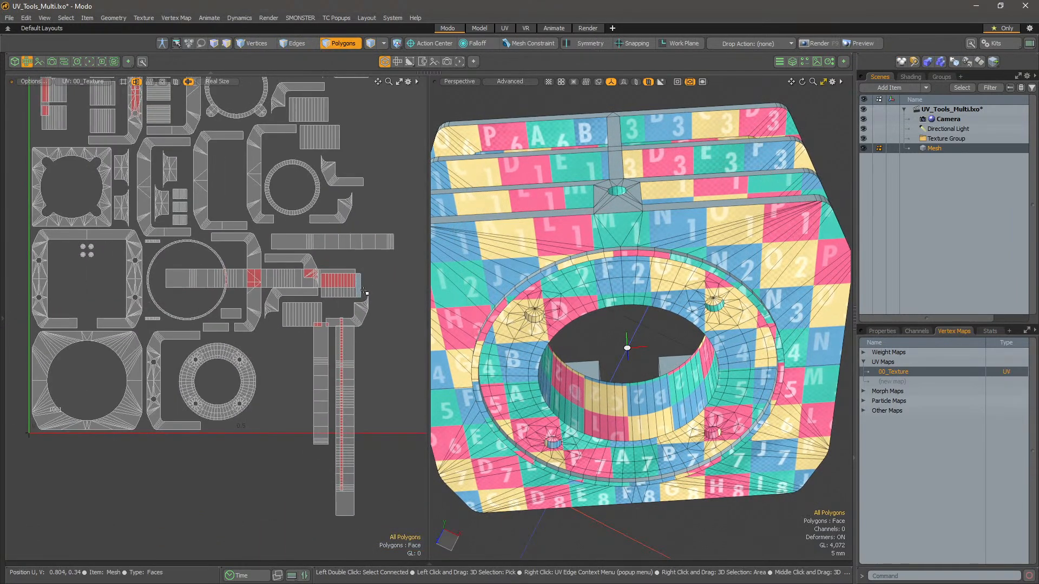
left_click_drag(320, 210, 311, 273, "alt")
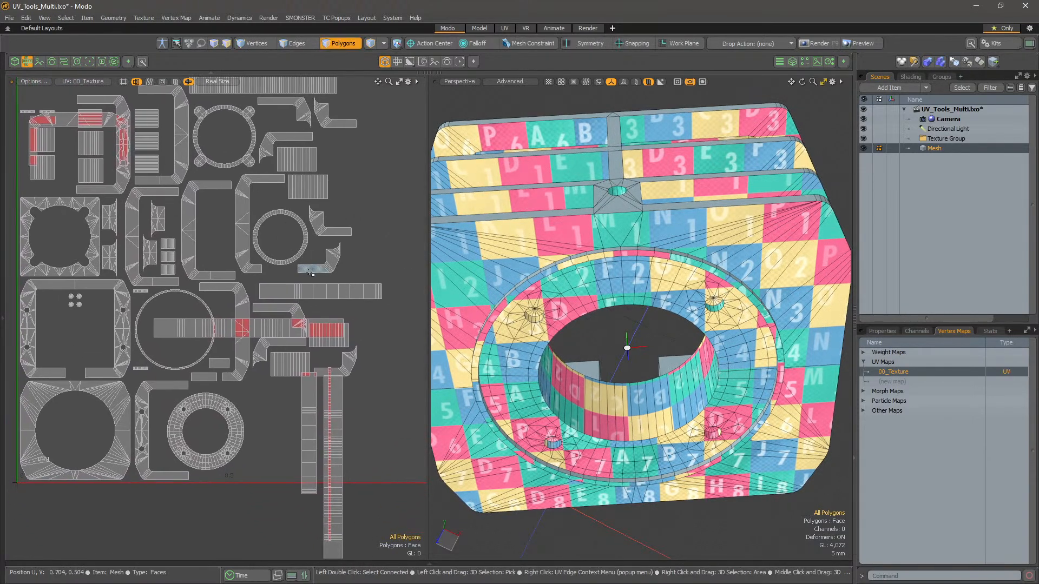
- Select two adjacent polygons on the rim wall of the large circular flange and unwrap the loop with SPU Auto Loop / Rectangle
left_click_drag(575, 227, 702, 194, "alt")
left_click_drag(741, 167, 591, 346, "alt")
scroll(592, 336, "up", 4)
left_click_drag(597, 281, 574, 283)
key("ctrl+space")
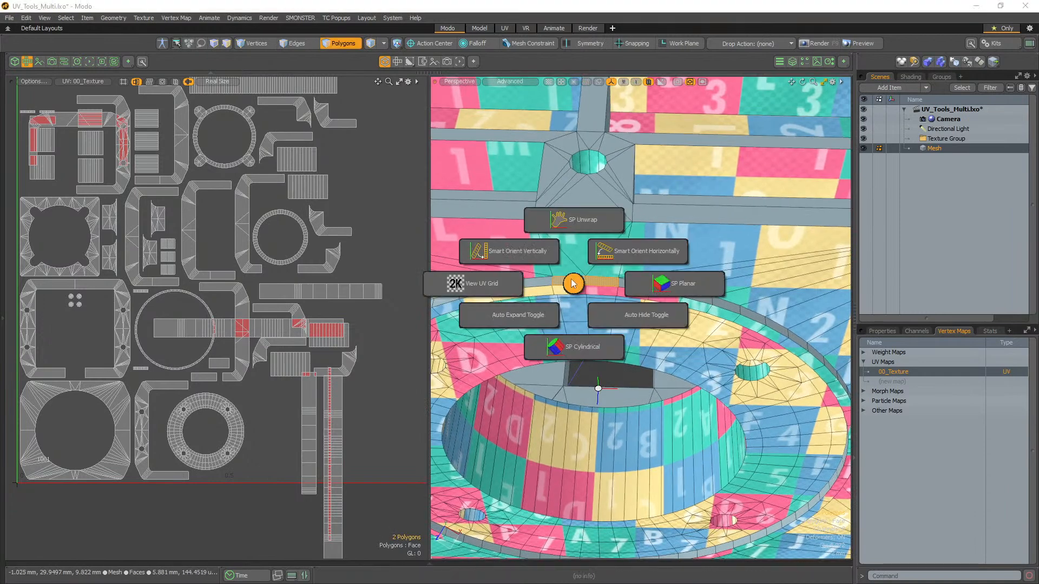
left_click(568, 222)
left_click(576, 157)
left_click(619, 132)
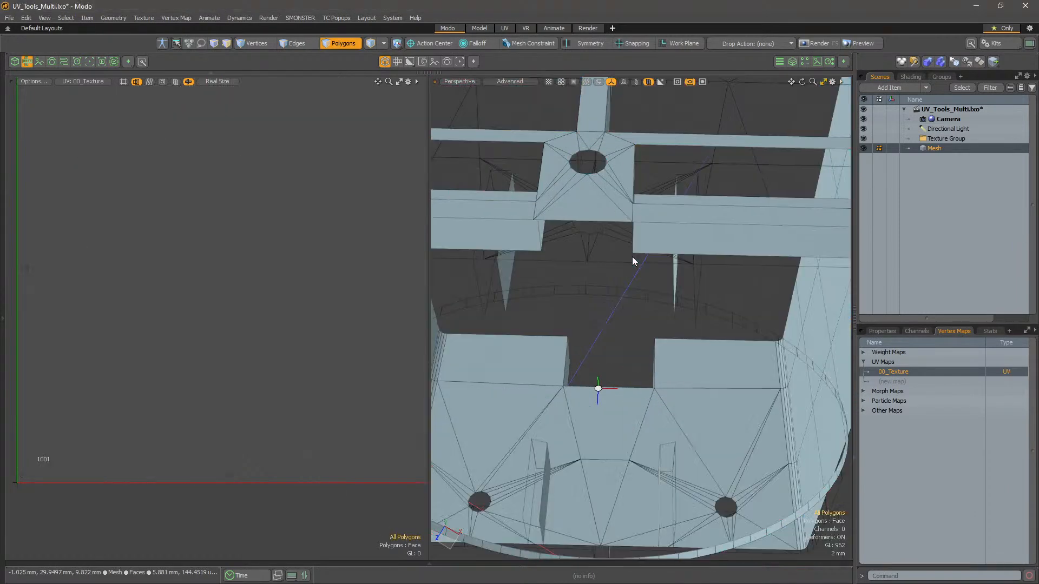
- Select the six side polygons of the two small ribs beside the cylindrical collar
scroll(632, 257, "down", 5)
left_click_drag(632, 256, 680, 217, "alt")
left_click_drag(620, 317, 619, 283, "alt")
scroll(619, 273, "up", 4)
left_click(653, 223)
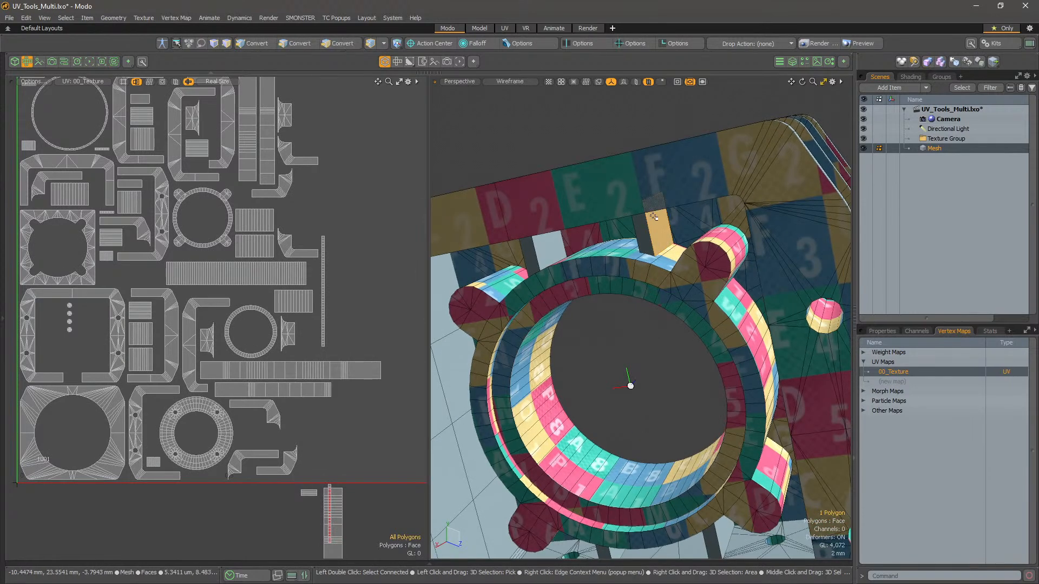
left_click_drag(641, 228, 621, 306, "alt")
left_click(649, 226, "shift")
left_click(650, 230, "shift")
left_click(589, 240, "shift")
- Turn off automatic hiding of unwrapped polygons
key("u")
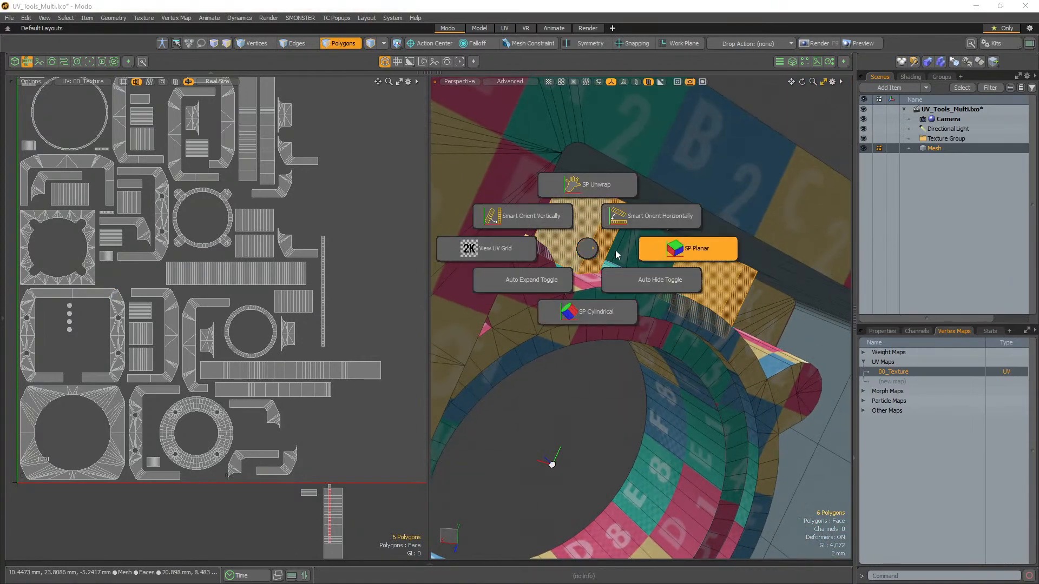
left_click(621, 278)
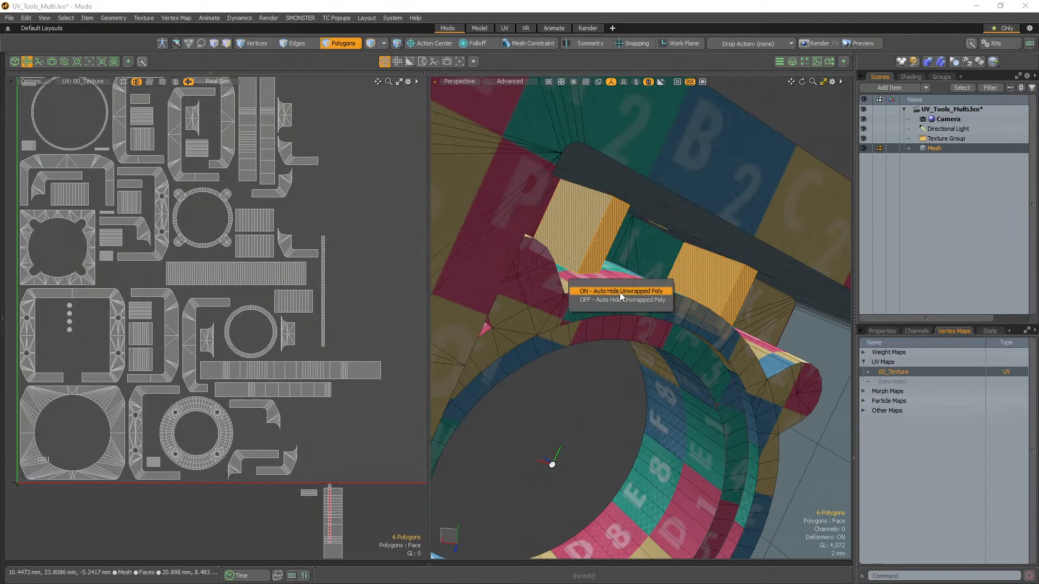
left_click(617, 301)
- Unwrap the selected rib side polygons with SPU Group Normal
left_click_drag(617, 300, 577, 211, "alt")
key("u")
left_click(575, 200)
left_click(544, 165)
left_click(560, 106)
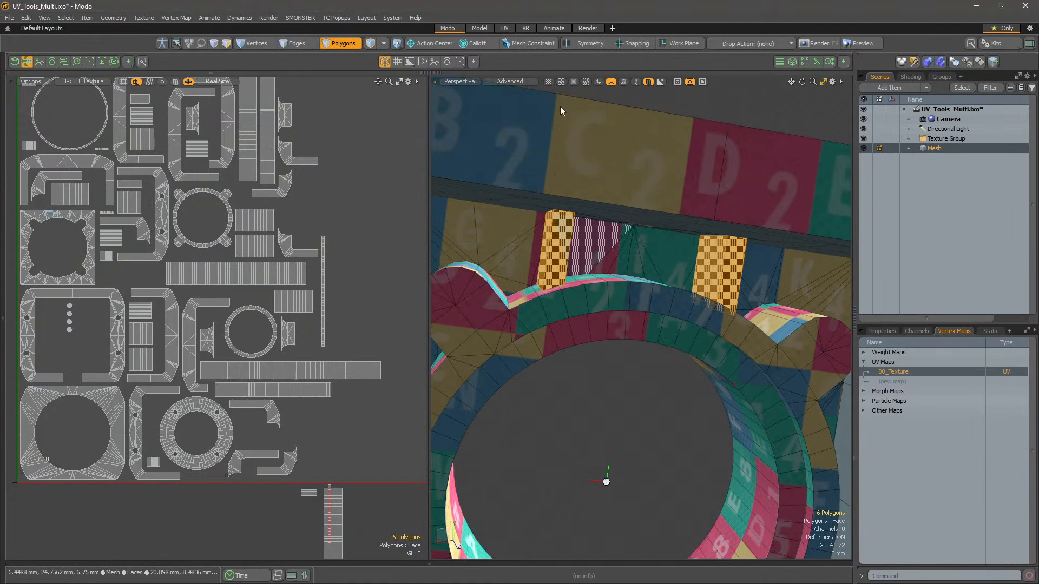
mouse_move(599, 230)
left_mouse_down("alt")
mouse_move(542, 291)
mouse_move(590, 252)
mouse_move(615, 325)
left_mouse_up("alt")
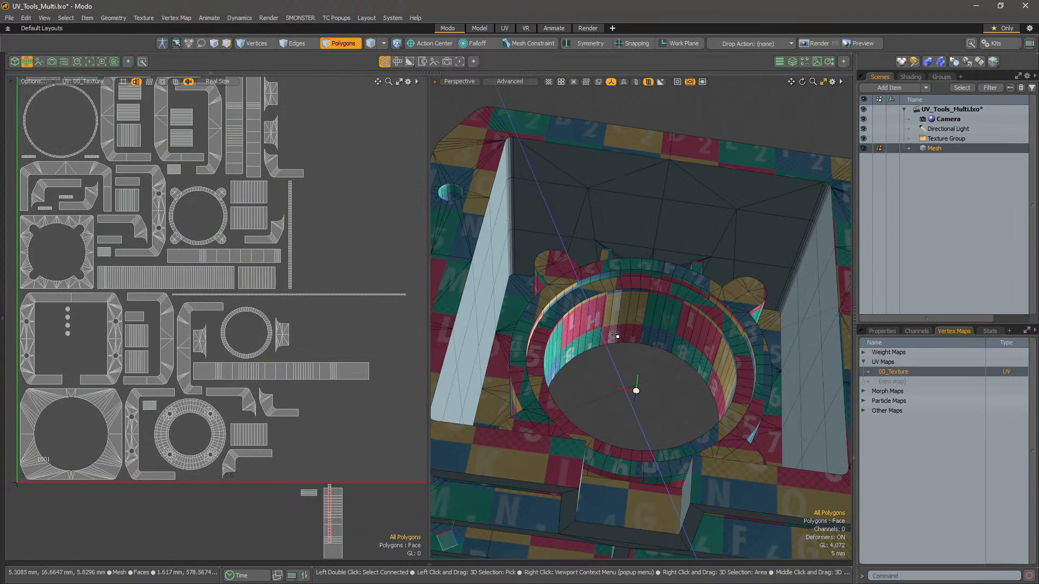
- Select every existing island in the UV layout and hide those unwrapped polygons
left_click_drag(220, 378, 168, 374, "ctrl+alt")
mouse_move(361, 149)
right_mouse_down()
mouse_move(3, 308)
mouse_move(422, 541)
mouse_move(411, 487)
right_mouse_up()
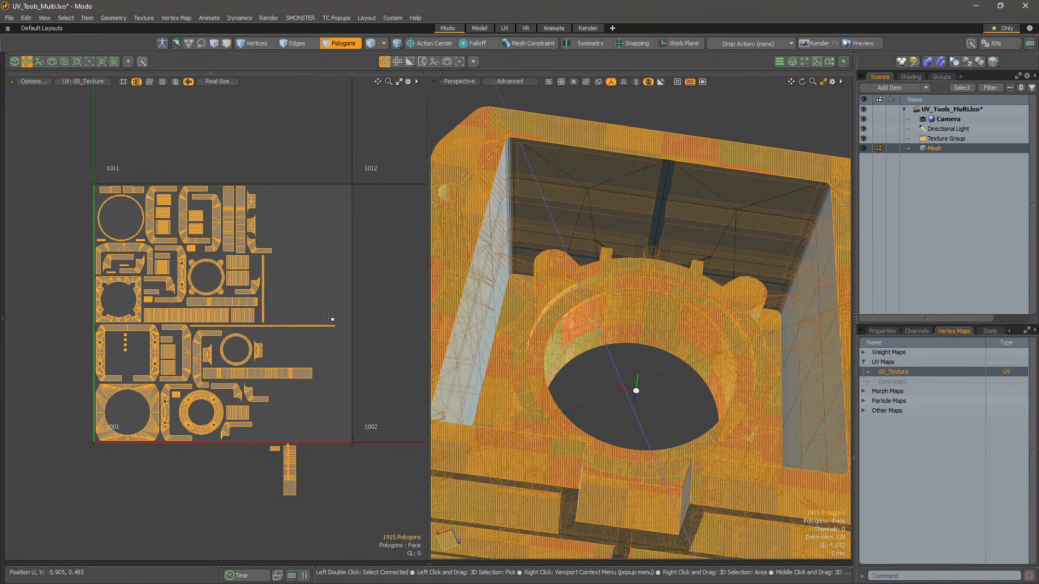
left_click_drag(343, 304, 367, 273, "alt+shift")
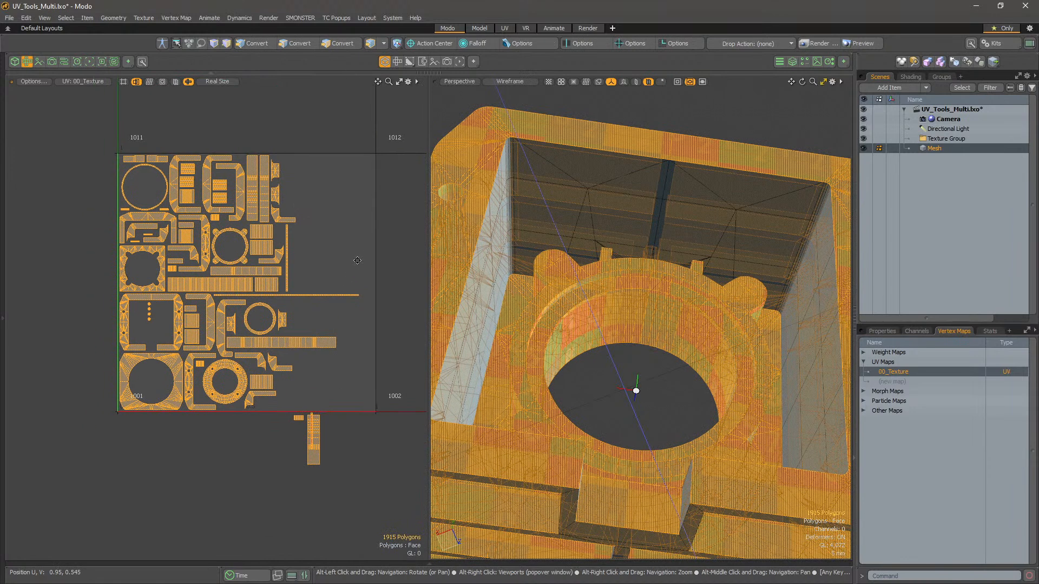
key("h")
- Select all polygons of the flat inner wall that contains the small round hole
left_click_drag(599, 297, 665, 355, "alt+shift")
left_click(642, 352)
scroll(563, 206, "down", 2)
mouse_move(545, 200)
left_mouse_down()
mouse_move(522, 275)
mouse_move(588, 199)
mouse_move(555, 256)
mouse_move(677, 225)
mouse_move(622, 302)
mouse_move(698, 269)
mouse_move(732, 292)
mouse_move(613, 324)
mouse_move(725, 345)
left_mouse_up()
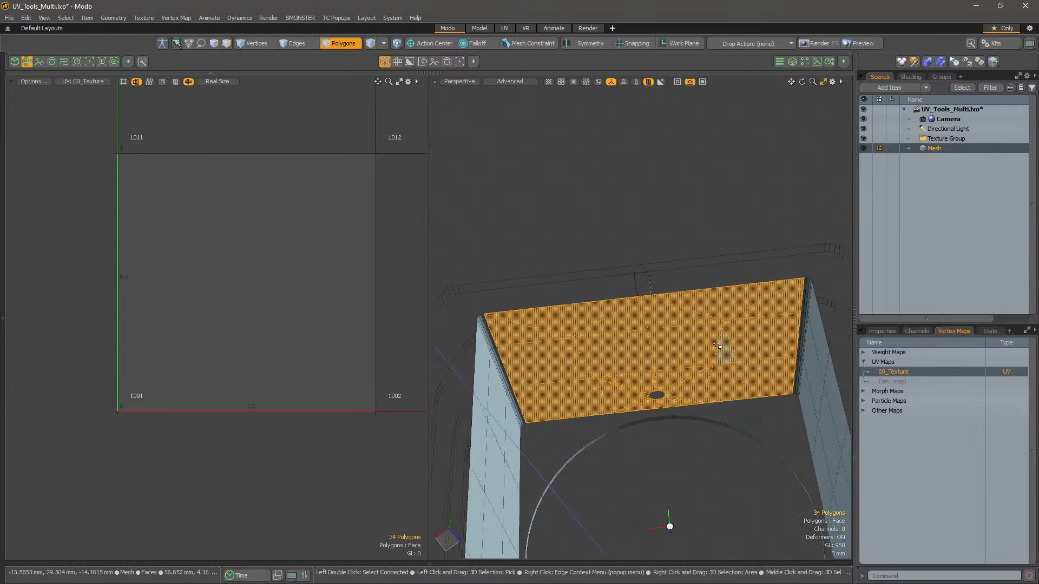
key("ctrl+space")
left_click(713, 283)
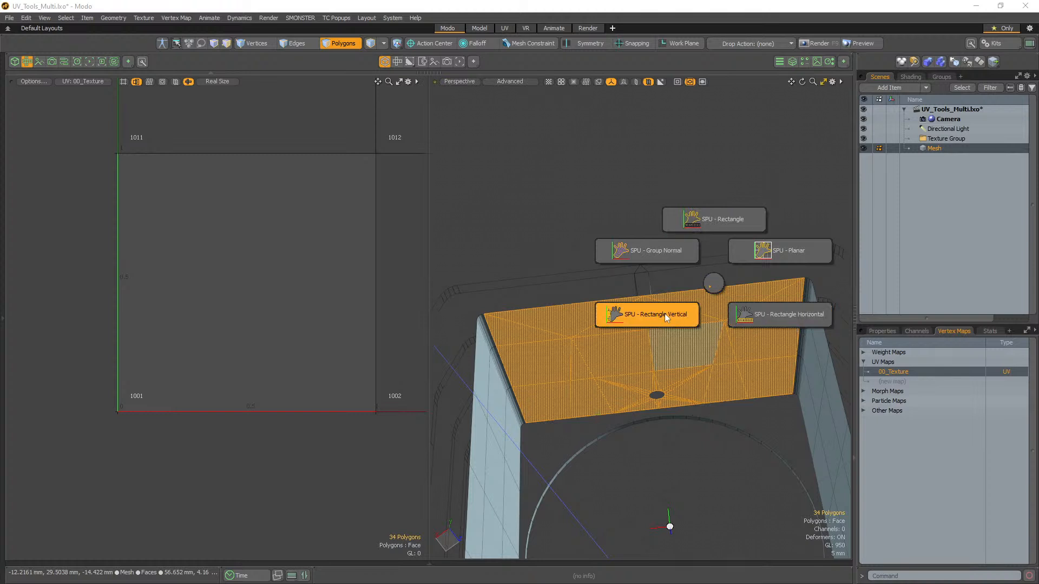
left_click(712, 226)
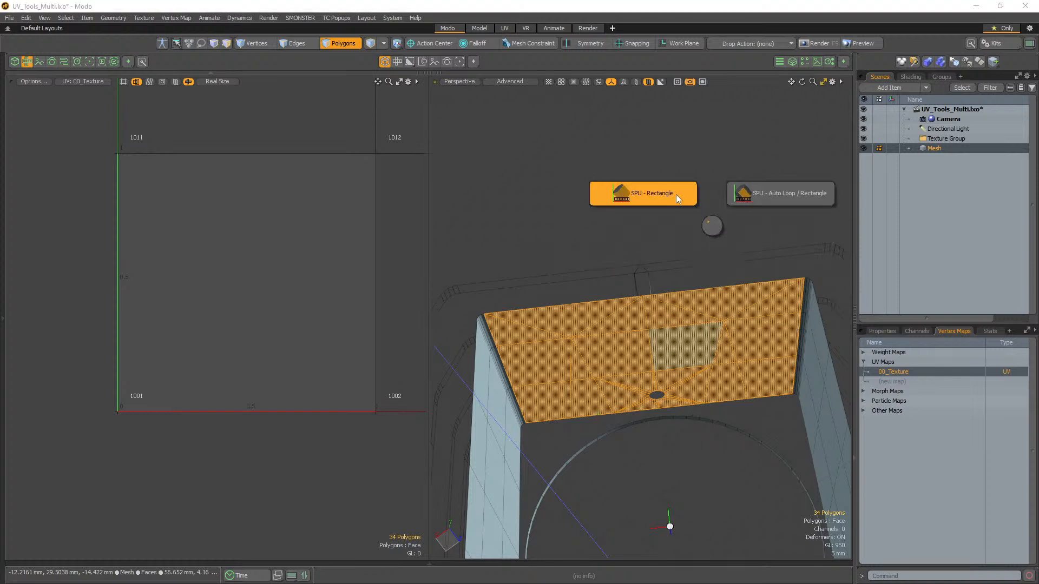
left_click(707, 227)
- Unwrap the selected flat inner wall with SPU Group Normal and check its island in the repacked UV layout
key("ctrl+u")
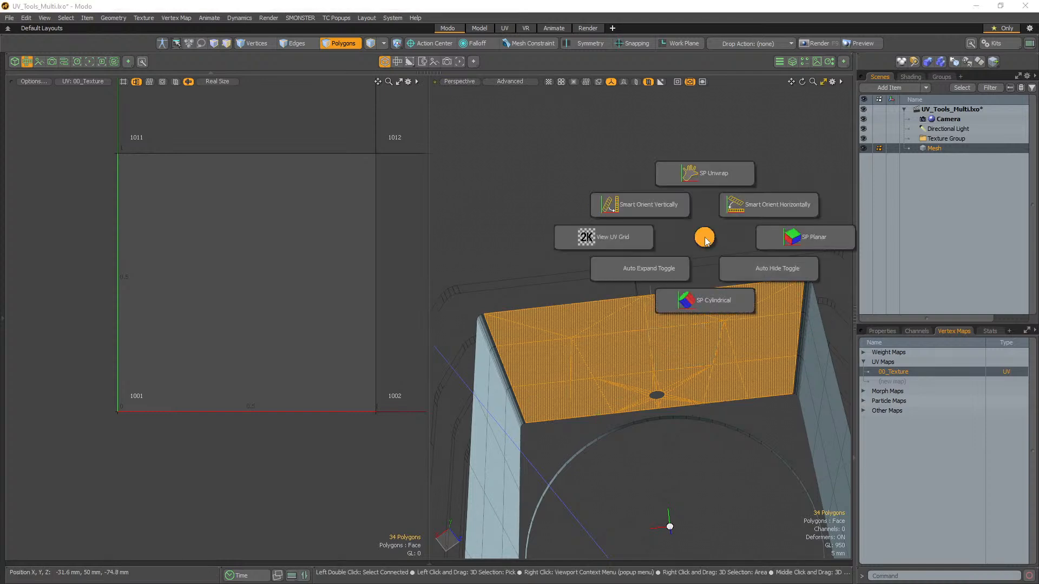
left_click(699, 182)
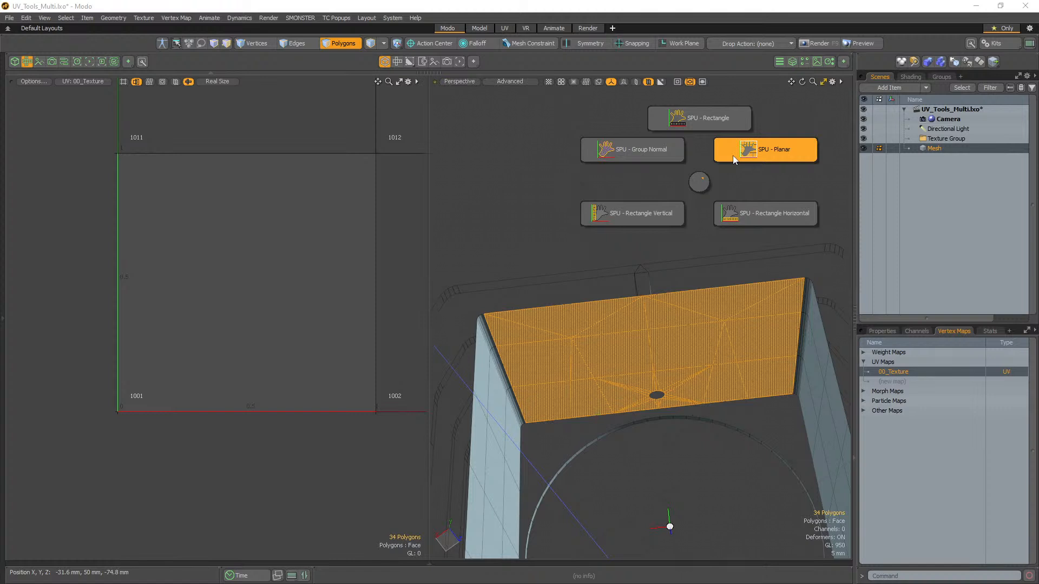
left_click(671, 157)
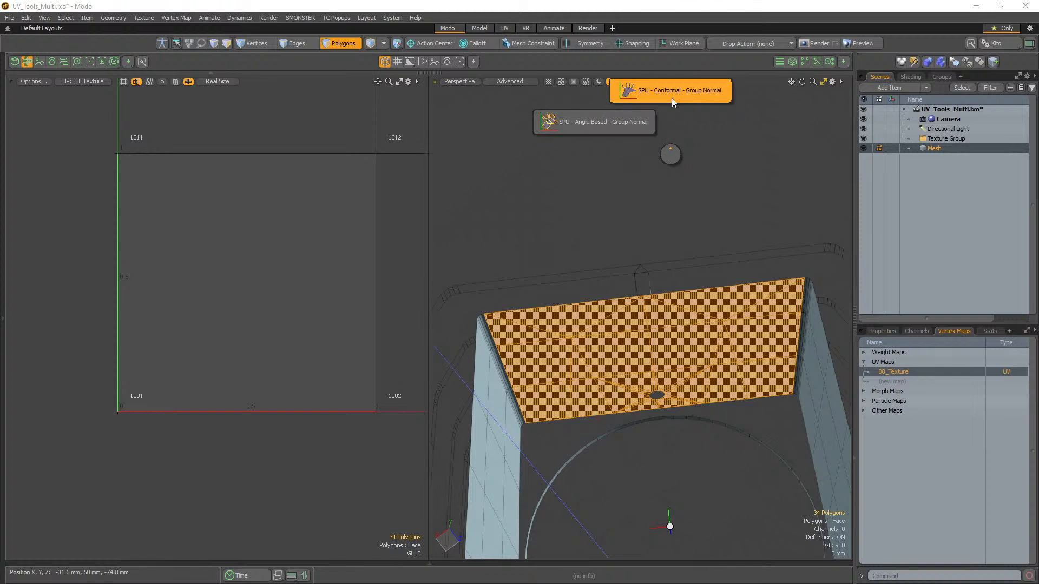
left_click(643, 109)
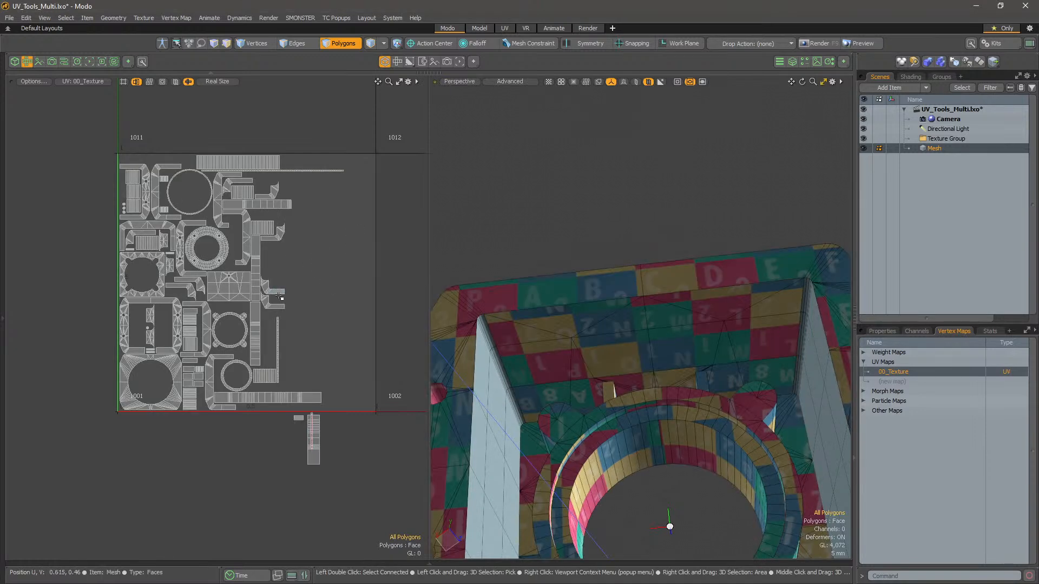
left_click_drag(269, 323, 283, 253, "alt")
scroll(281, 255, "up", 2)
left_click_drag(394, 201, 370, 308, "alt")
scroll(370, 307, "down", 3)
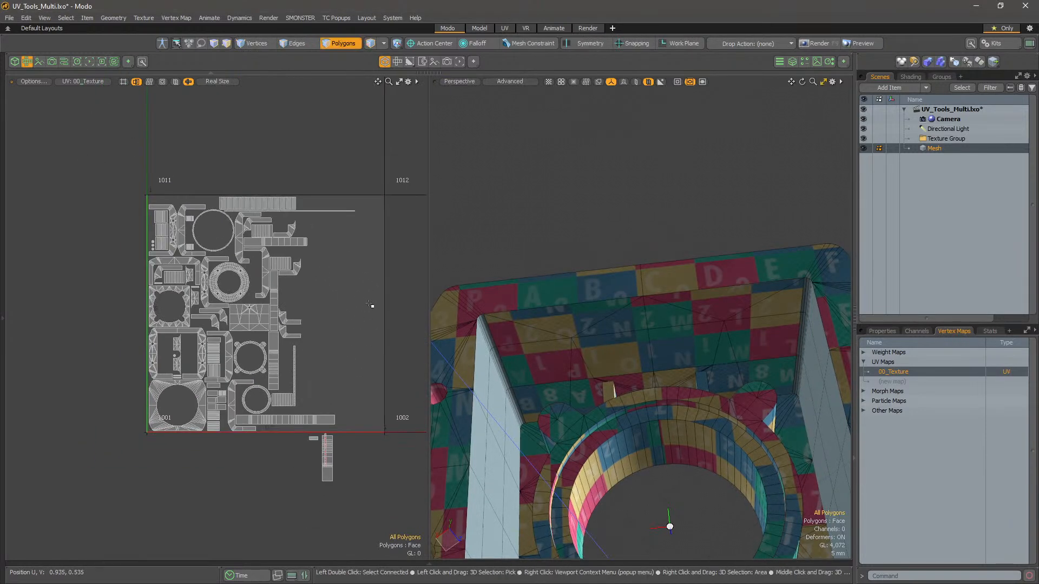
- Open the SMO UV Tools palette, narrow it, and place it where the UV and 3D views meet
key("ctrl+space")
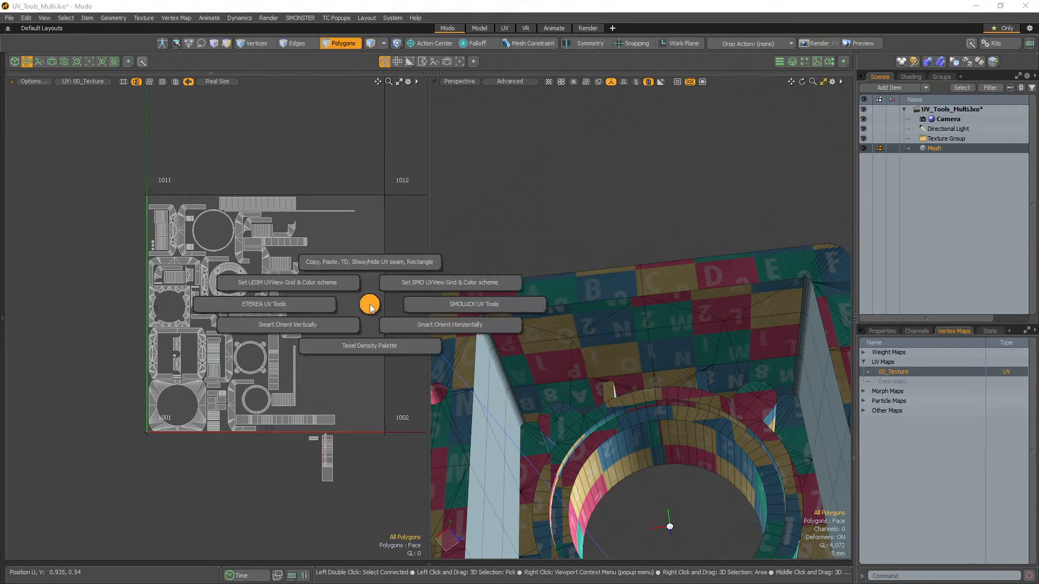
left_click(431, 311)
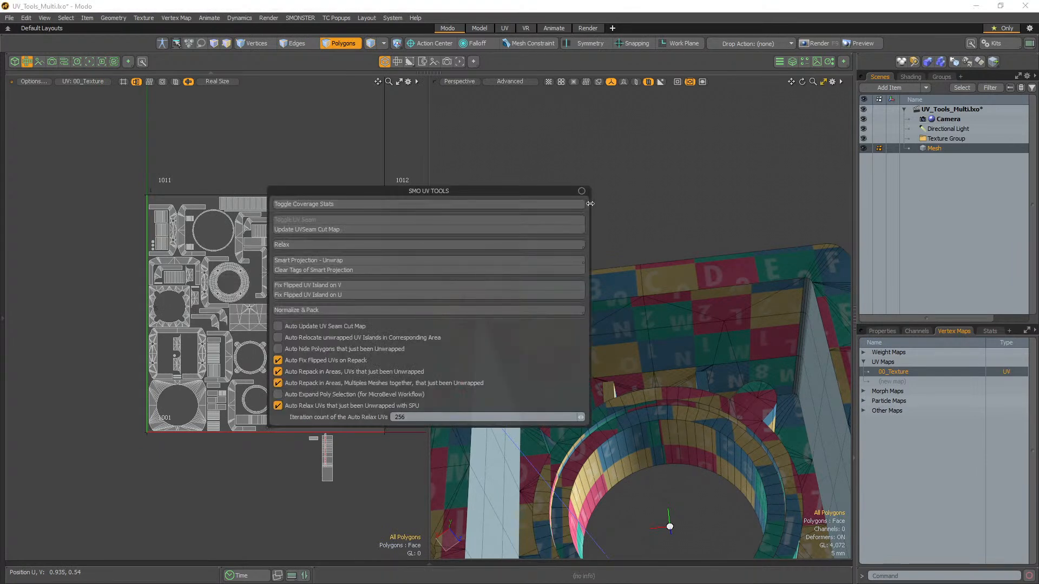
key("ctrl+space")
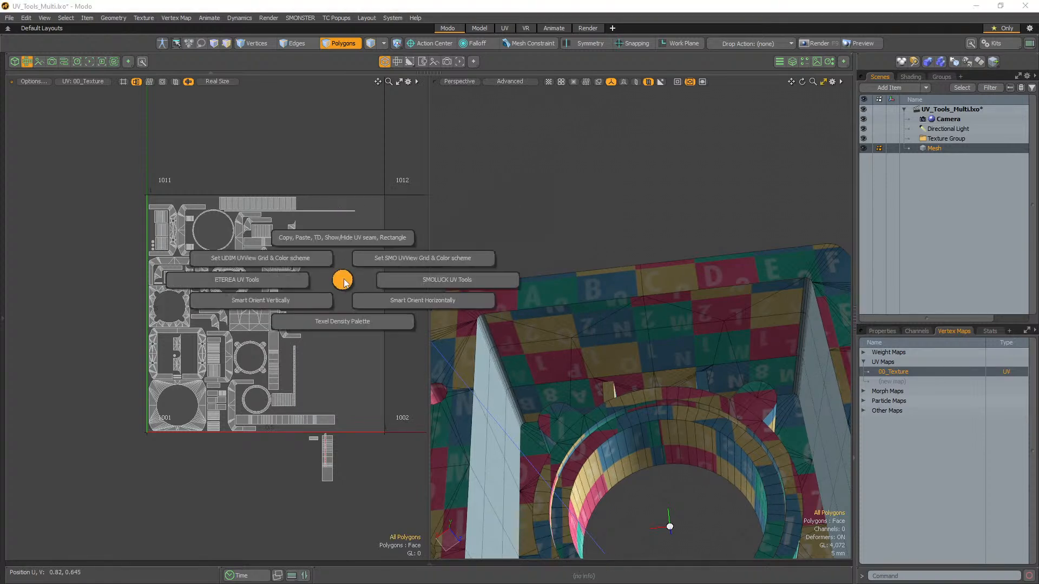
left_click(382, 278)
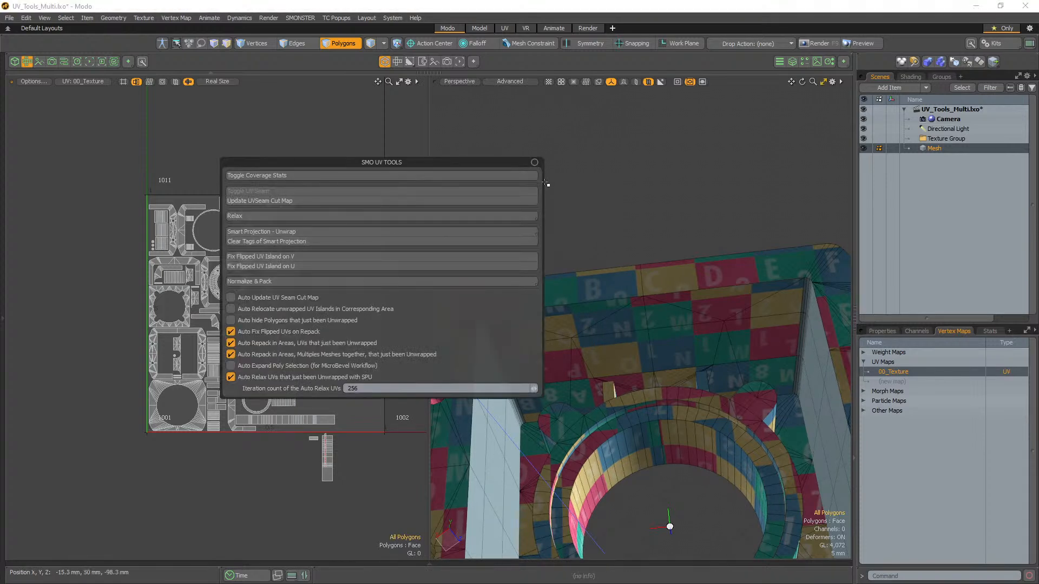
left_click_drag(544, 183, 372, 183)
left_click_drag(317, 162, 458, 105)
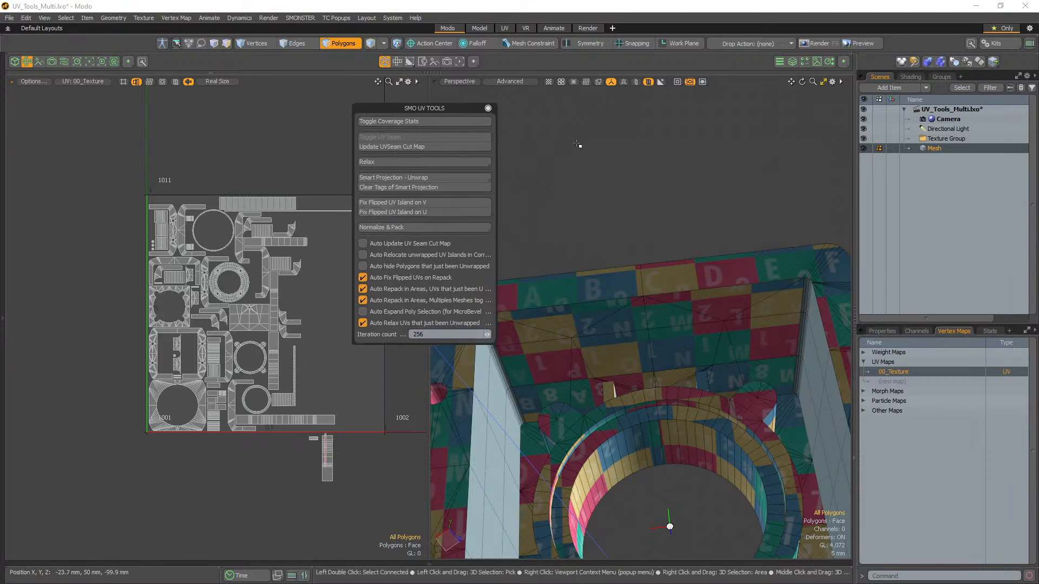
left_click_drag(634, 212, 629, 201, "alt+shift")
key("ctrl+space")
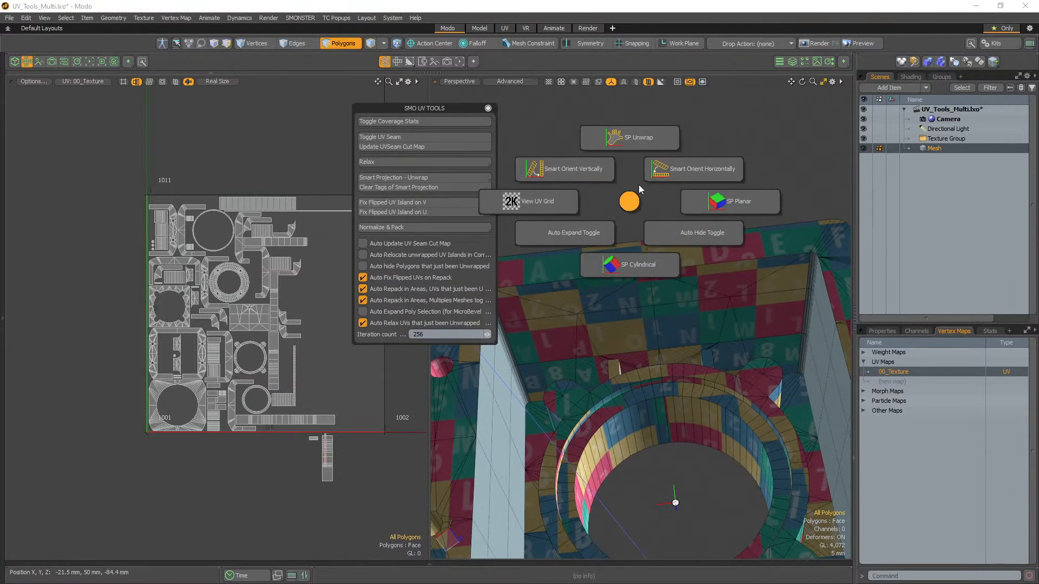
key("ctrl+space")
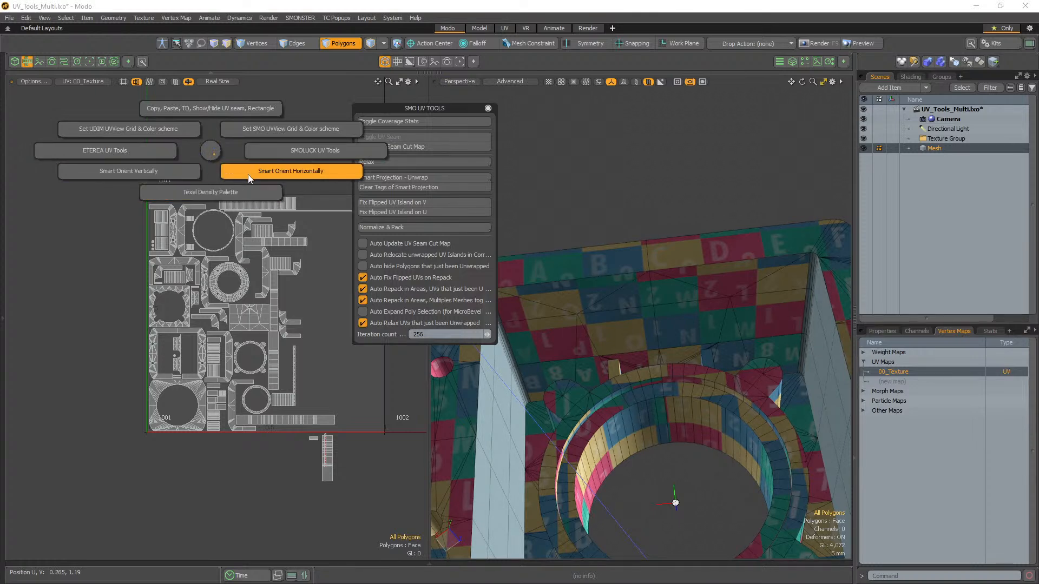
left_click(206, 158)
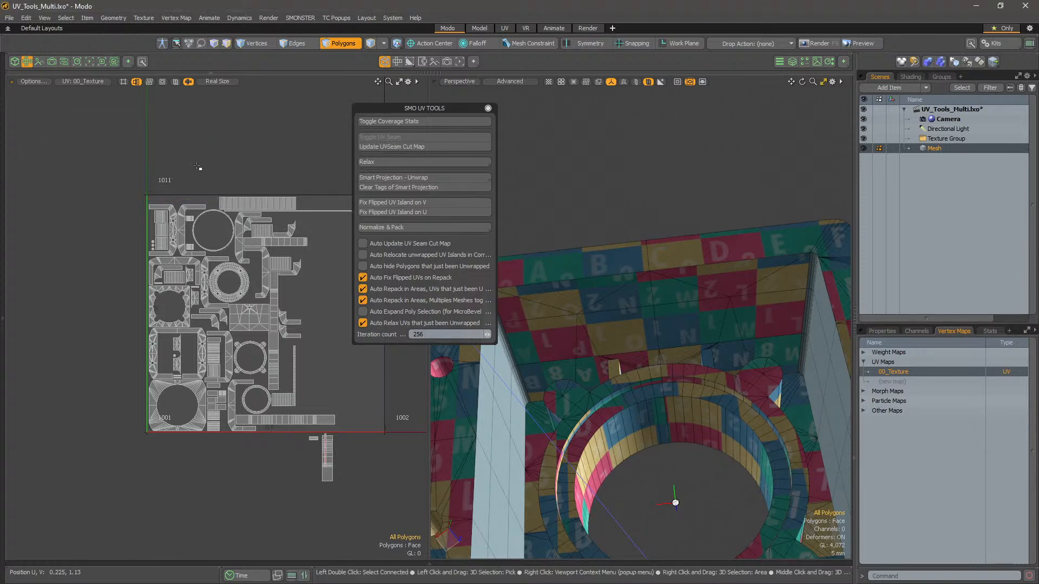
- Switch the UV view to the SMO grid and color scheme
scroll(207, 158, "down", 8)
left_click_drag(200, 248, 188, 265, "alt")
scroll(191, 283, "up", 2)
left_click_drag(212, 307, 179, 302, "alt")
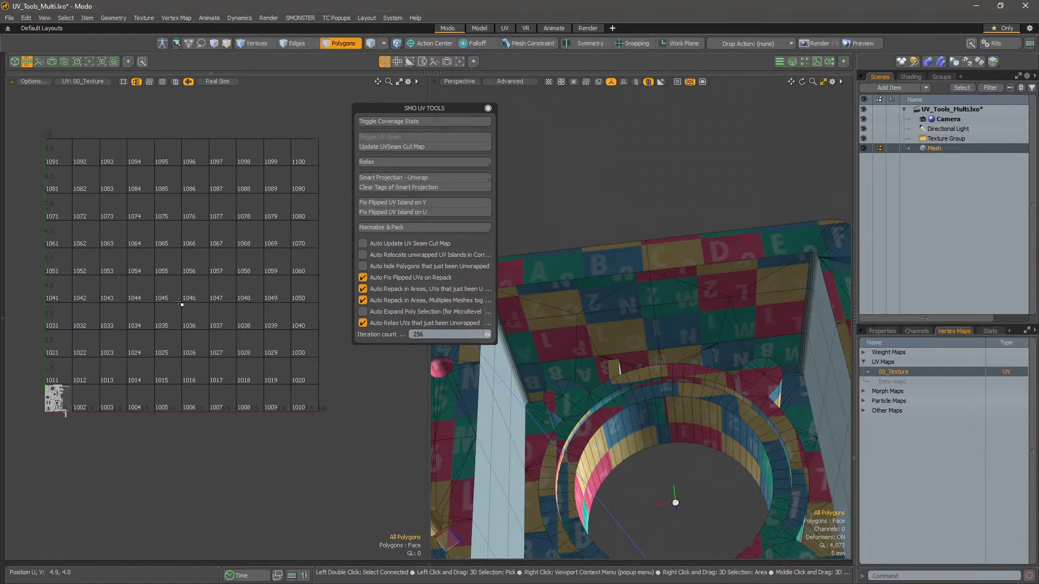
key("ctrl+space")
left_click(199, 282)
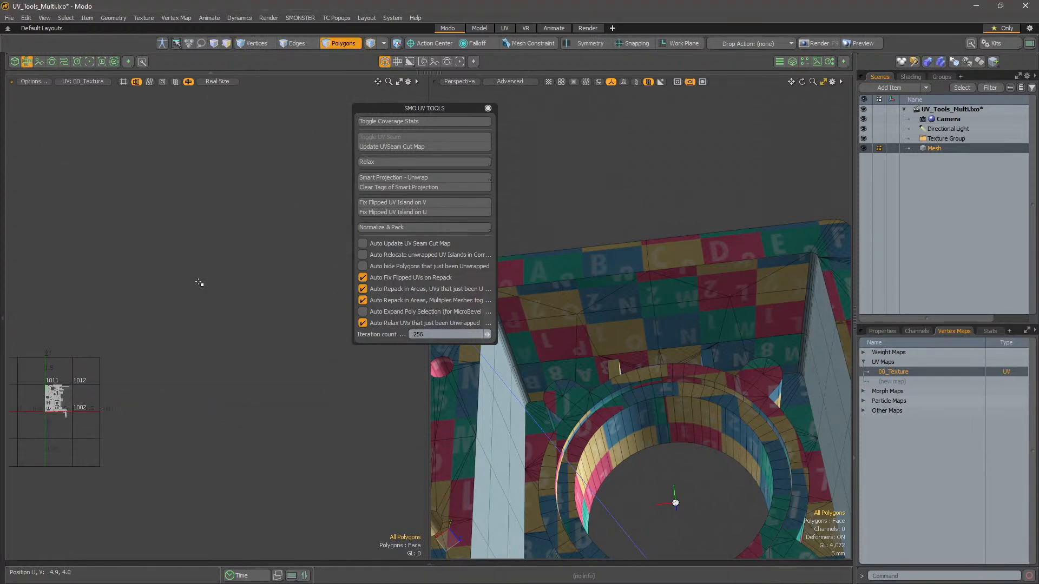
- Set the UV view back to the UDIM grid and color scheme
left_click_drag(68, 396, 204, 304, "alt")
left_click_drag(203, 304, 251, 295, "ctrl+alt")
key("ctrl+space")
left_click(141, 271)
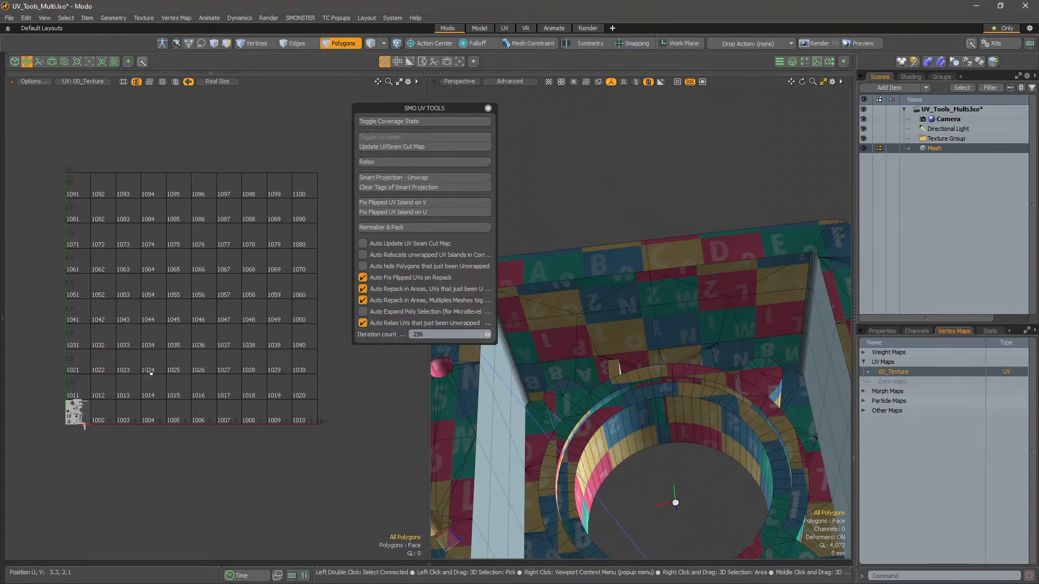
key("ctrl+space")
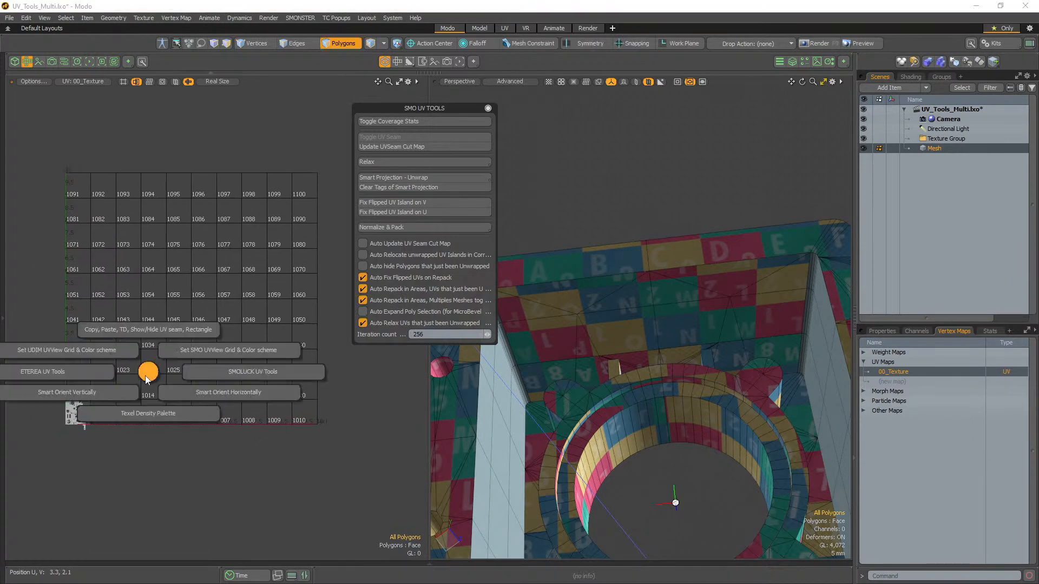
left_click(147, 341)
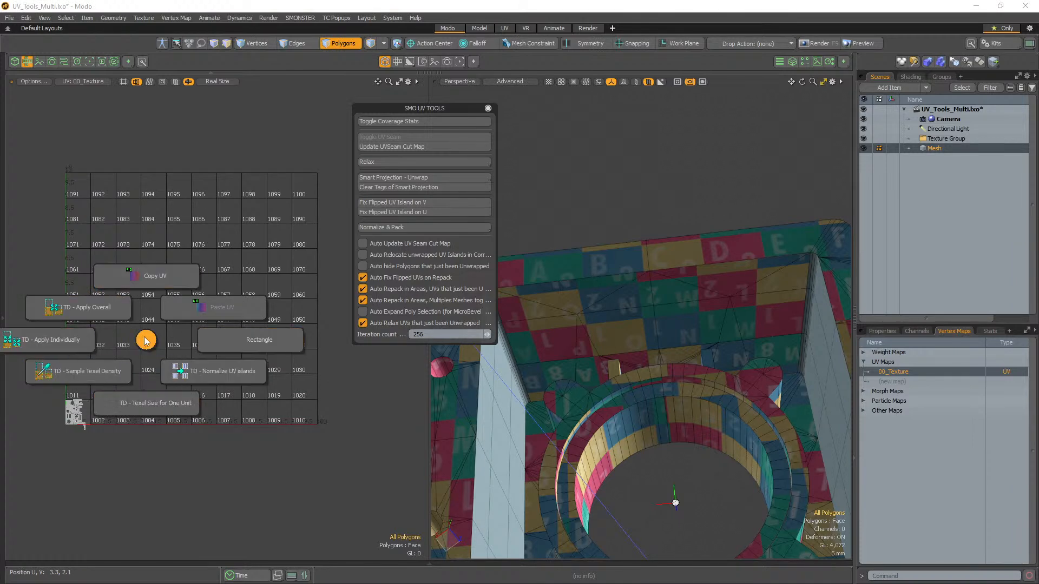
left_click(145, 341)
left_click_drag(166, 339, 233, 281, "alt")
scroll(234, 322, "up", 5, "alt")
left_click_drag(203, 363, 162, 411, "alt")
scroll(246, 319, "up", 6, "alt")
right_click(194, 358)
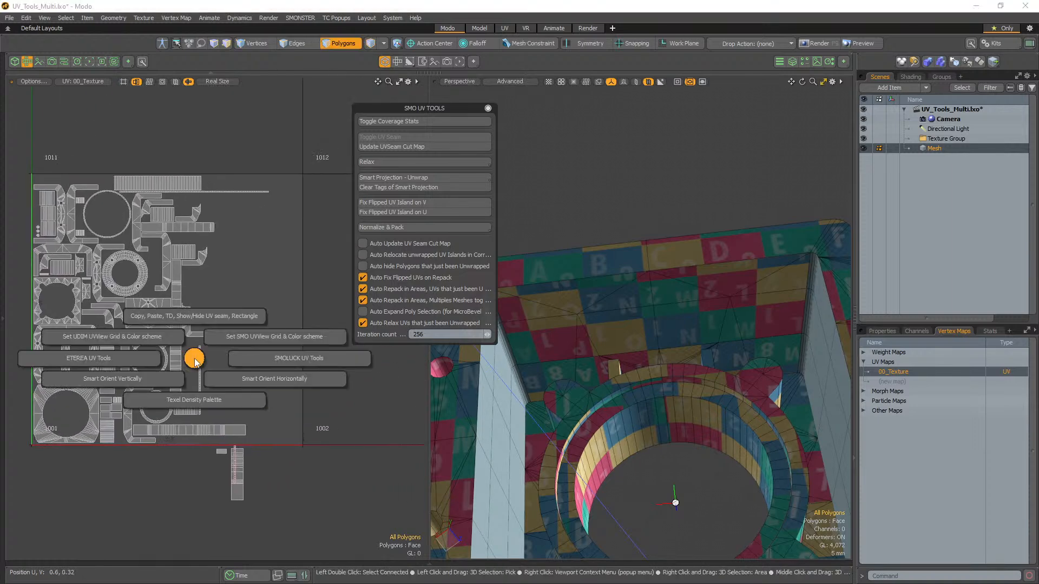
left_click(193, 394)
- Run the plain Normalize & Pack on all UV islands so the stray strips are packed into tile 1001
left_click_drag(306, 313, 346, 309, "alt")
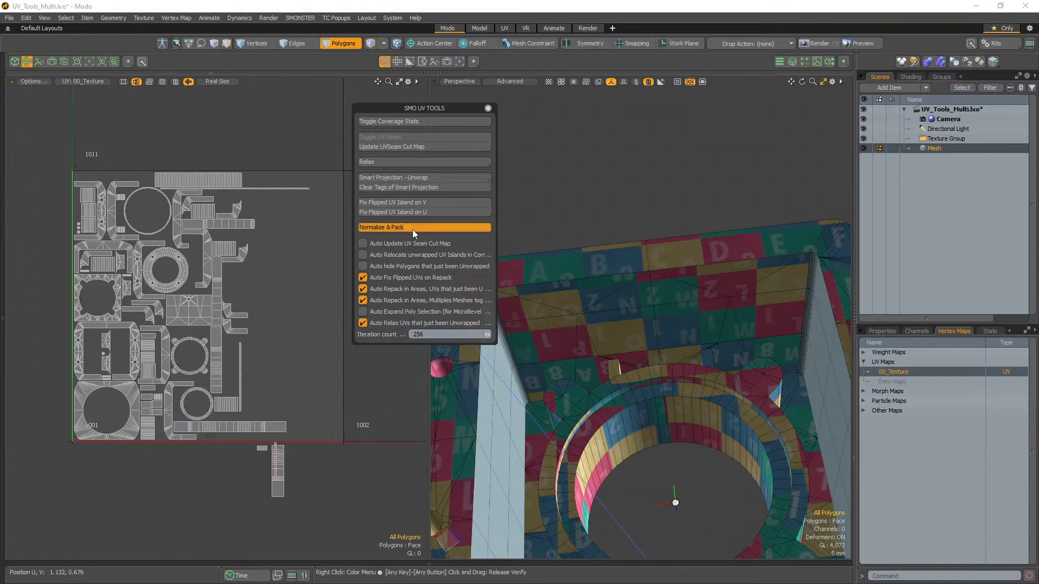
left_click(413, 229)
left_click(553, 131)
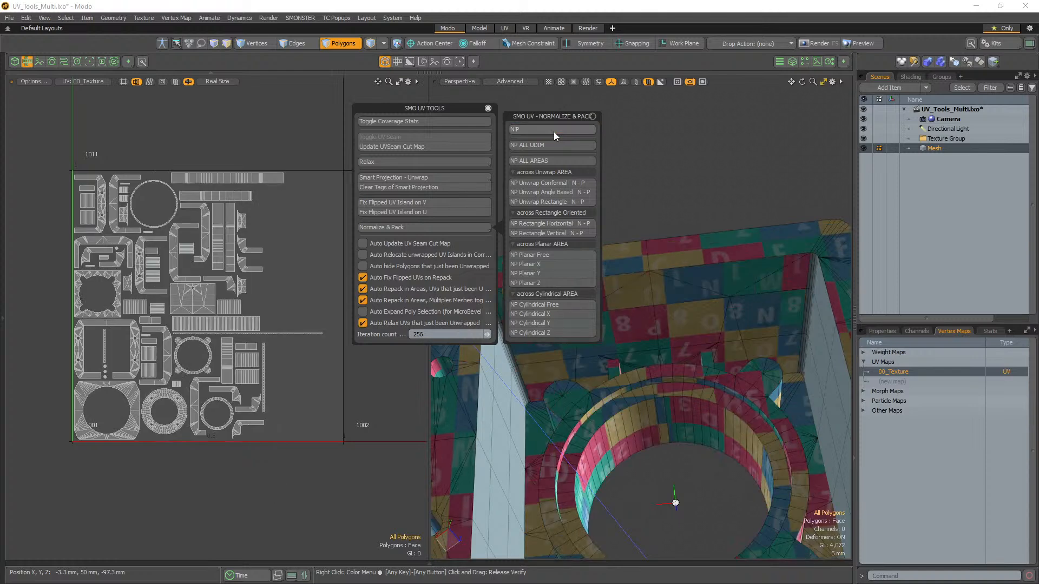
scroll(265, 259, "up", 1)
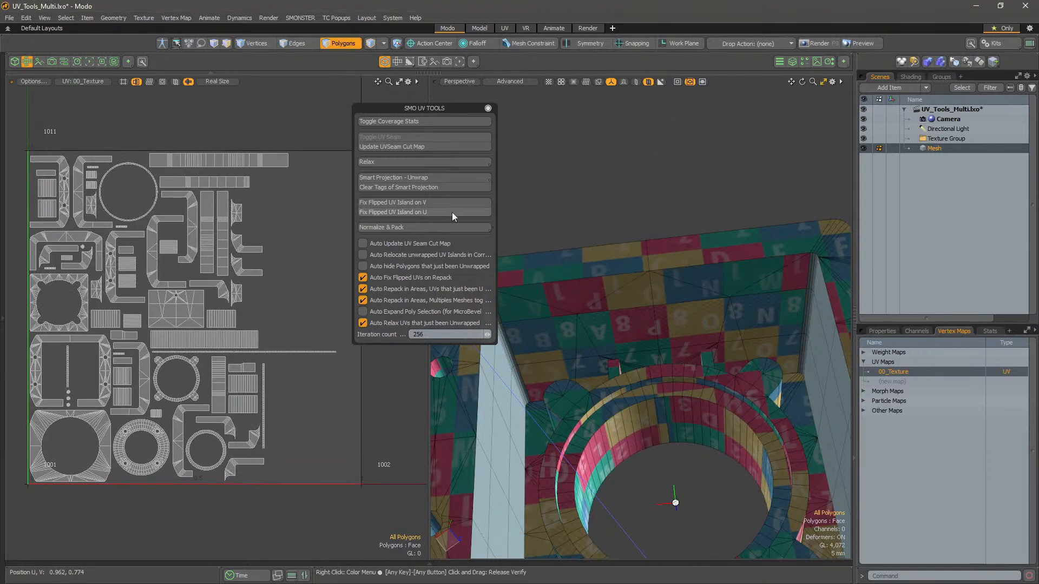
- Select the shorter horizontal strip island below the top strip, flip it vertically with the Transform tool, and clear the selection
left_click_drag(208, 183, 210, 119, "alt")
right_click_drag(210, 118, 259, 100, "alt")
left_click_drag(259, 100, 260, 178, "alt")
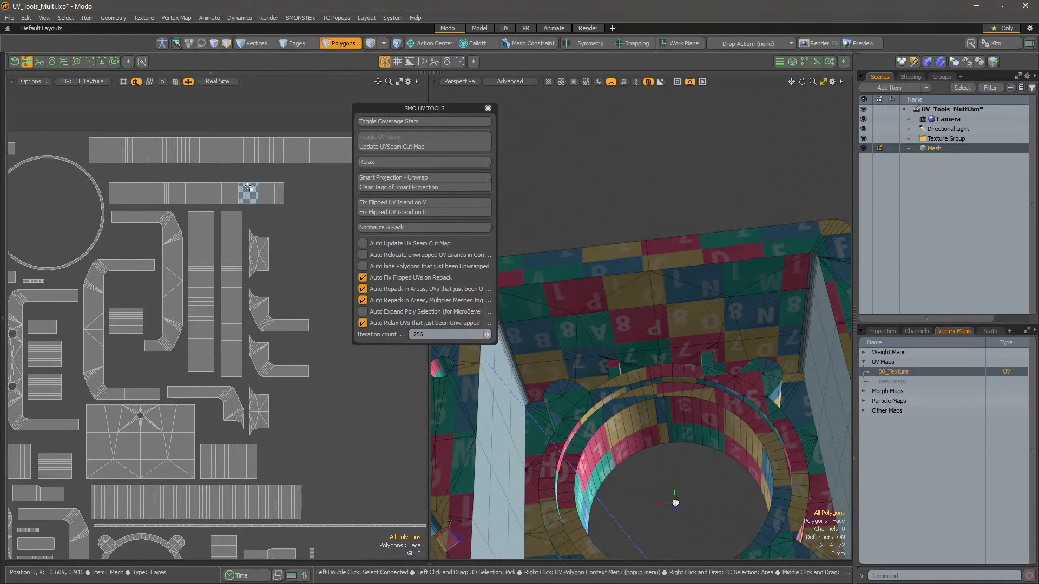
double_click(180, 186)
key("y")
left_click_drag(198, 130, 198, 269)
key("space")
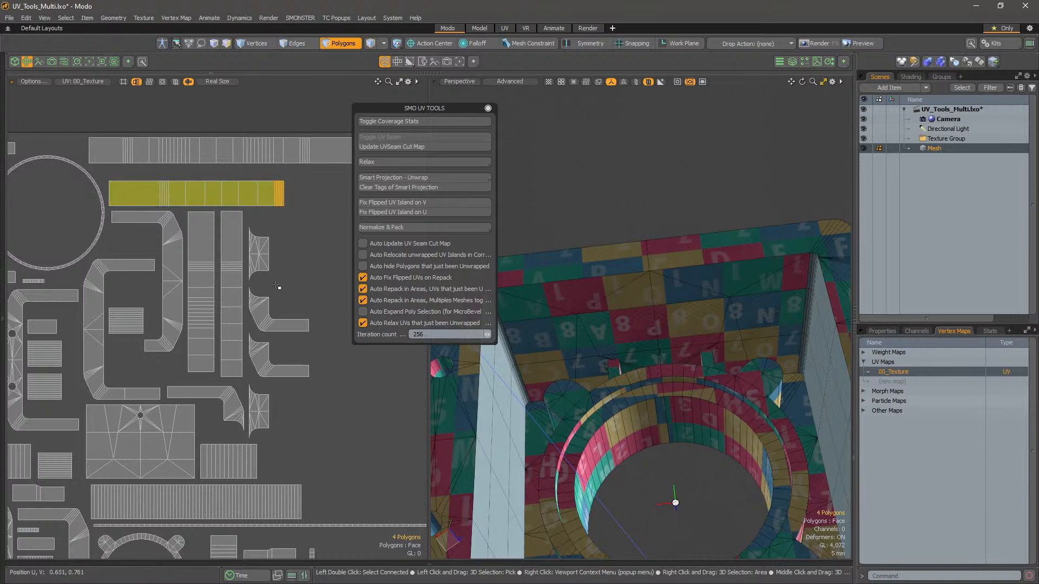
left_click_drag(314, 201, 288, 212, "alt")
left_click_drag(210, 213, 233, 196, "alt")
key("Escape")
- Keep the Normalize & Pack palette open beside SMO UV Tools, widen it, and read the modifier variants of the N P command
left_click(402, 227)
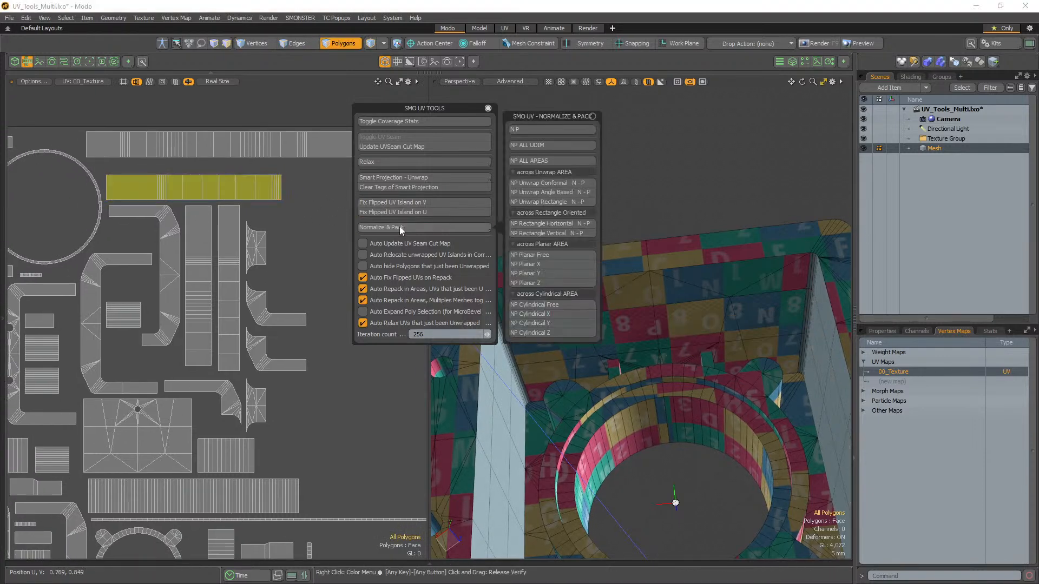
key("alt")
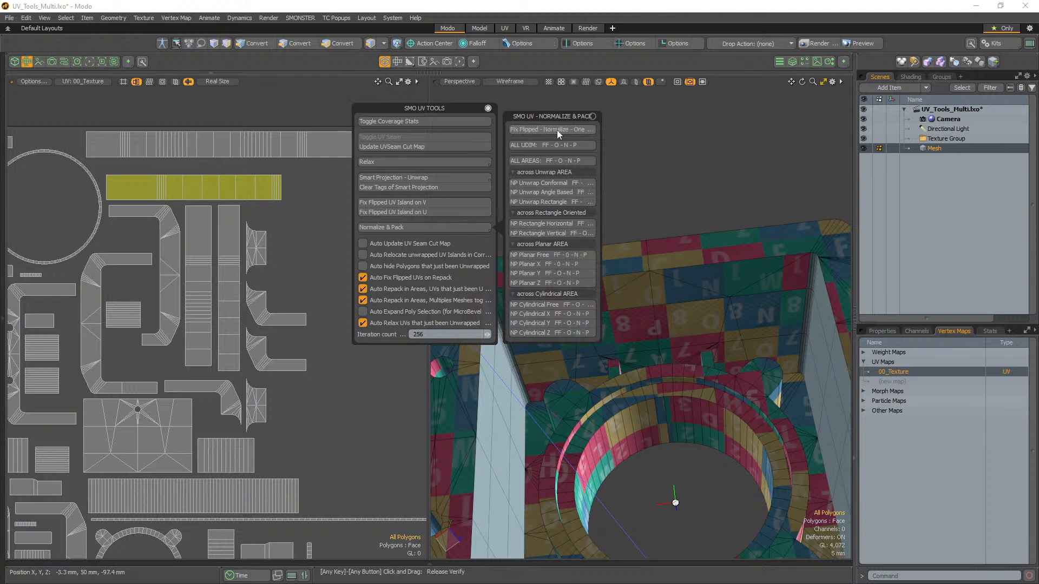
key("ctrl")
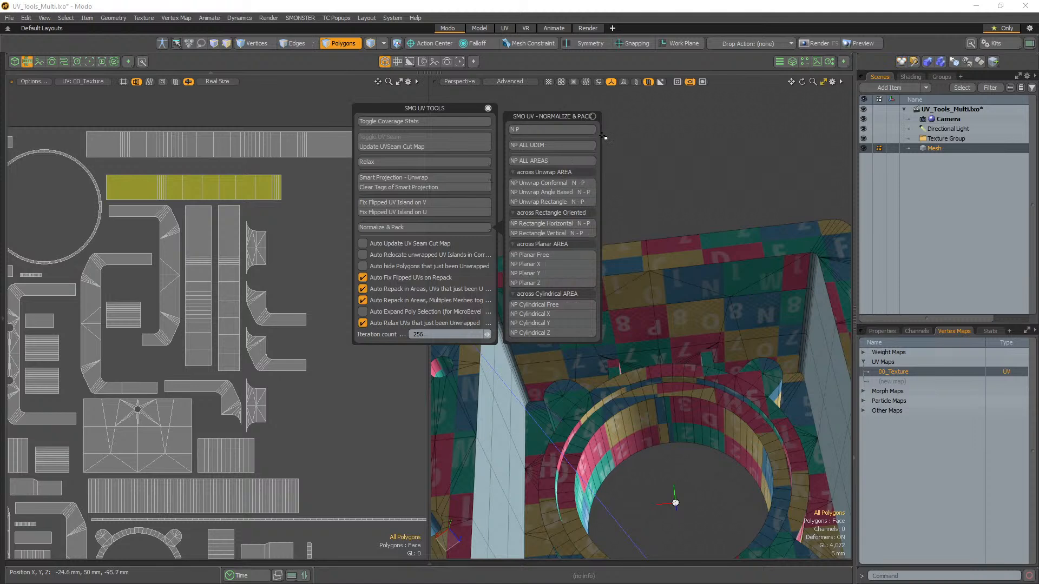
left_click_drag(574, 128, 683, 119)
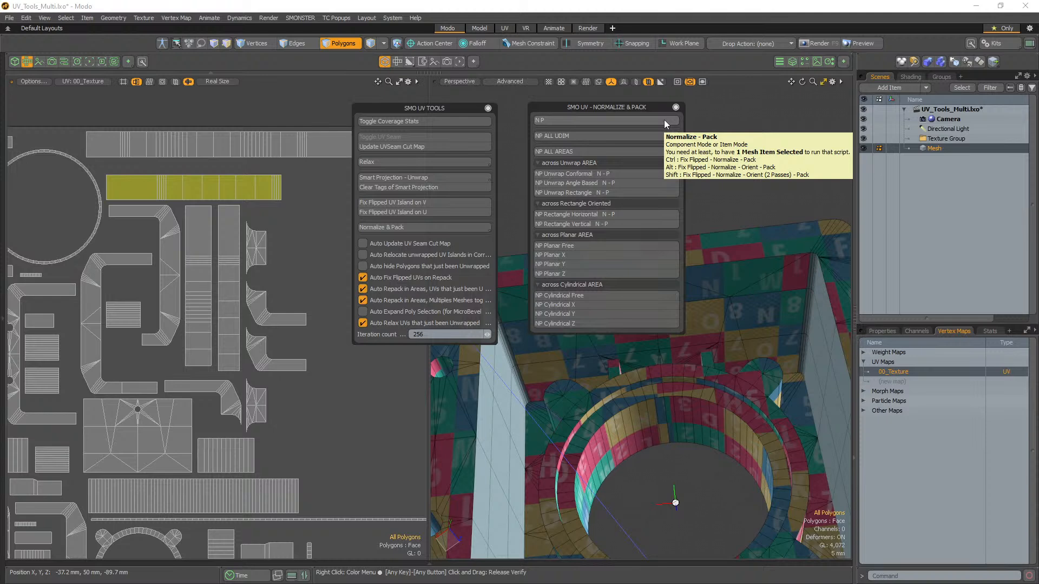
- Repack all UV islands with Fix Flipped - Normalize - Pack and check the checker texture on the whole part
key("ctrl")
left_click(615, 123, "ctrl")
scroll(260, 211, "down", 5, "alt")
left_click_drag(260, 211, 246, 205, "alt")
scroll(145, 251, "up", 4)
left_click_drag(145, 251, 89, 258, "alt")
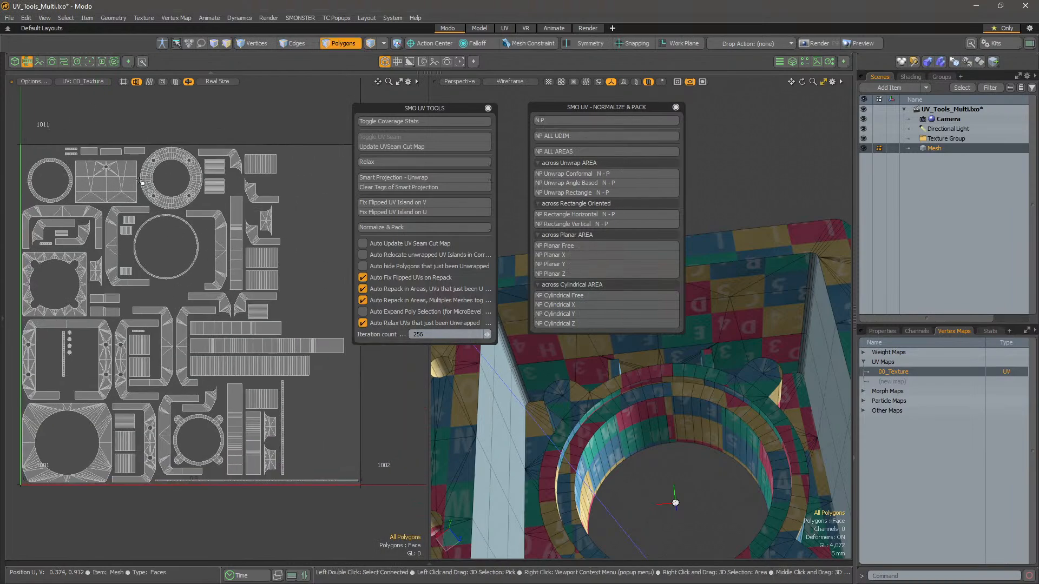
left_click_drag(709, 363, 703, 398, "alt")
scroll(703, 319, "down", 4)
left_click_drag(704, 398, 714, 379, "alt+shift")
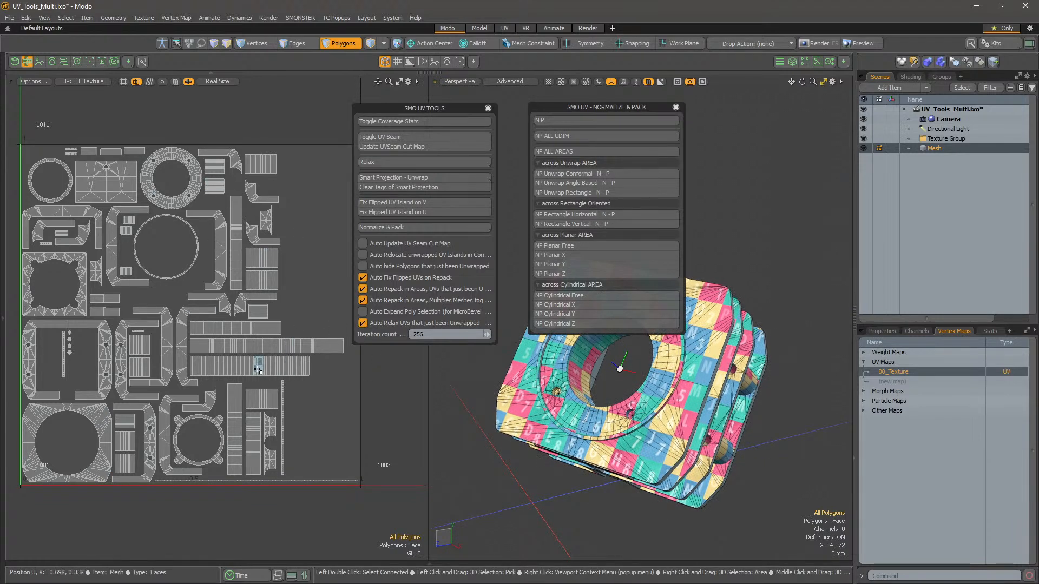
- Select the tall vertical strip island and the neighbouring bracket-shaped island, mirror both horizontally with the Transform tool, and clear the selection
key("alt")
left_click_drag(274, 284, 267, 292, "alt")
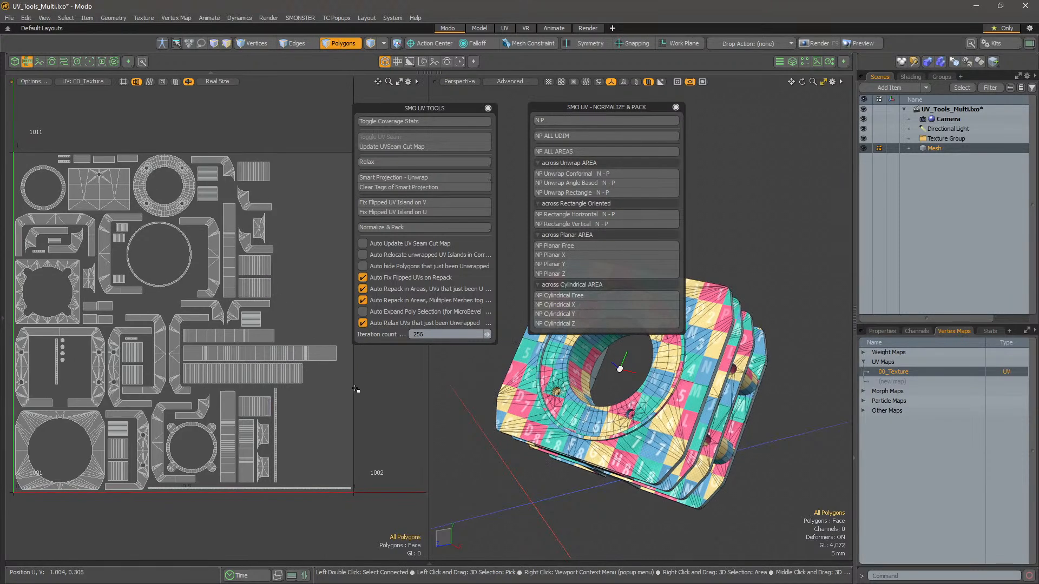
right_click_drag(231, 276, 254, 270, "alt")
double_click(228, 236)
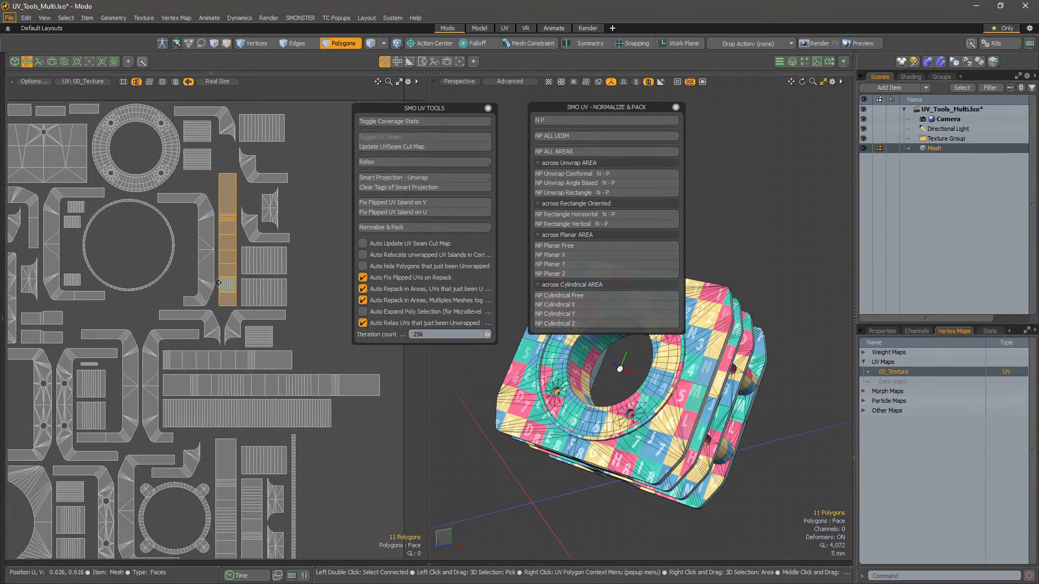
double_click(207, 253, "shift")
left_click_drag(251, 266, 237, 305, "alt")
right_click_drag(237, 305, 256, 301, "alt")
key("r")
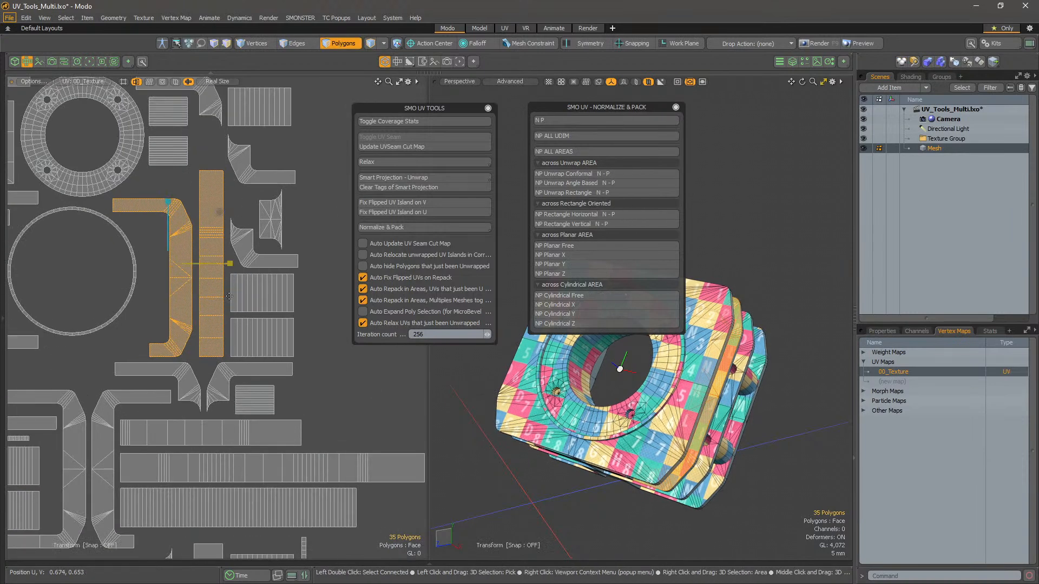
left_click_drag(229, 265, 93, 265)
key("space")
left_click_drag(239, 291, 253, 273)
left_click(252, 273)
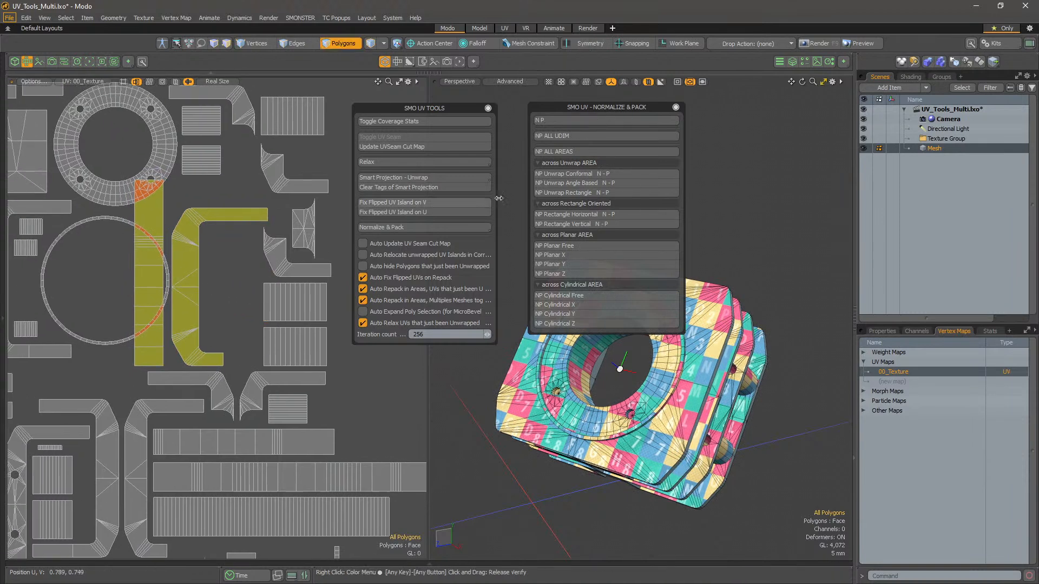
- Repack all UV islands with the plain Normalize & Pack, and repeat the packing with flipped islands fixed
left_click(625, 120)
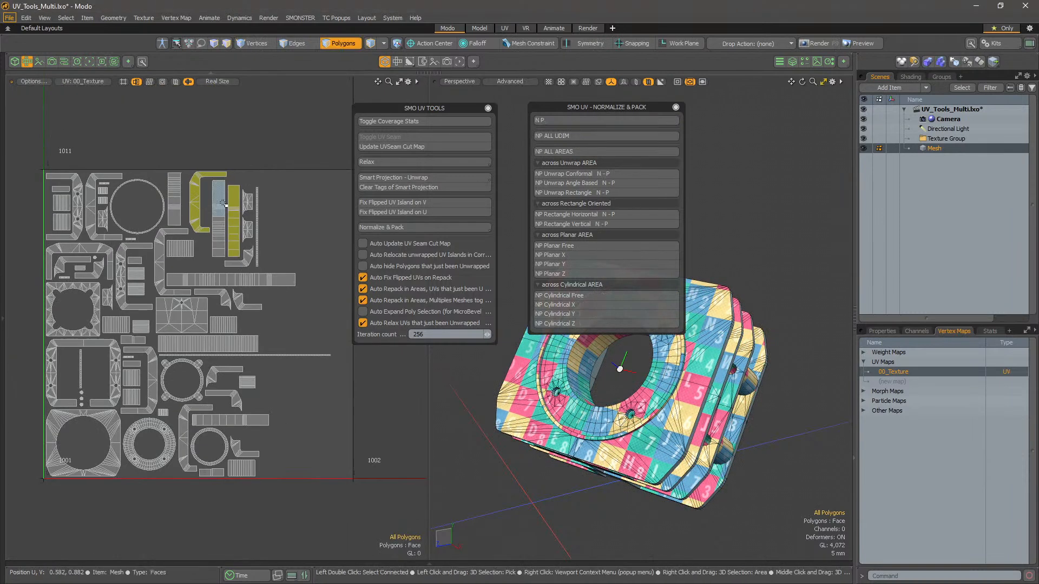
double_click(197, 216)
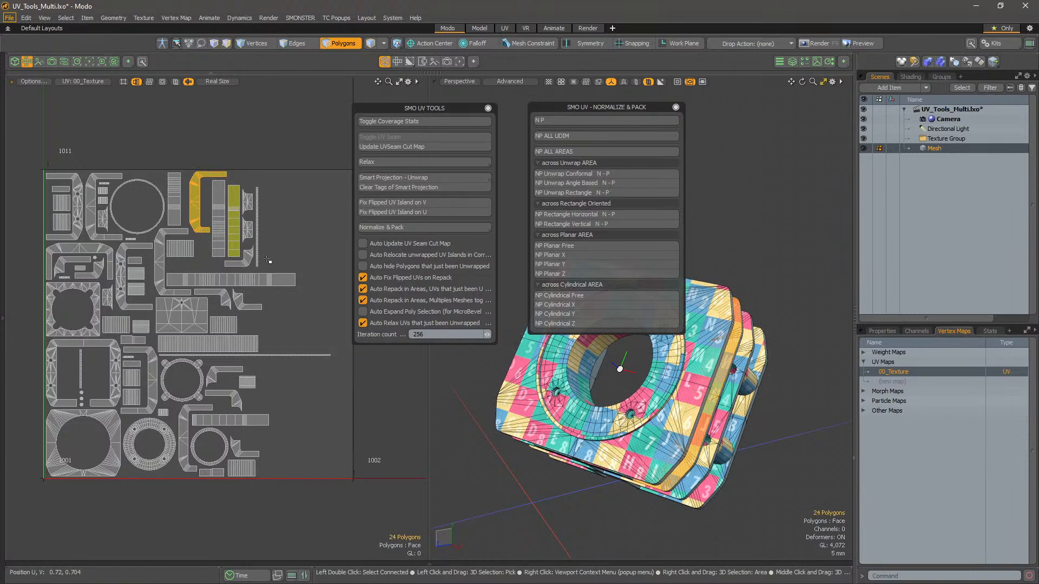
left_click(627, 119)
mouse_move(331, 215)
left_mouse_down("alt")
mouse_move(320, 255)
mouse_move(336, 200)
left_mouse_up("alt")
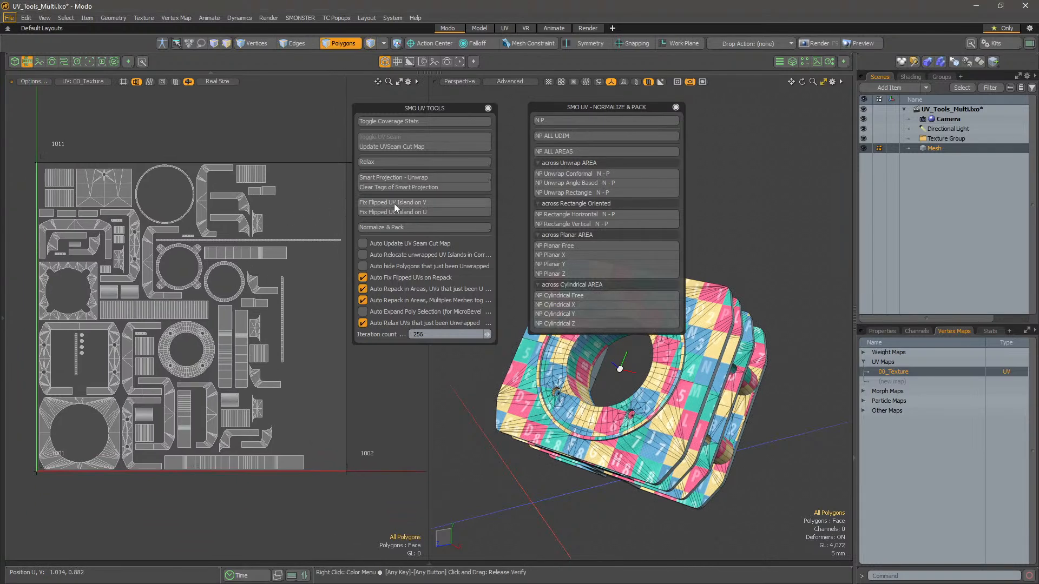
- Select the horizontal strip island above the small ring and apply Fix Flipped UV Island on V
scroll(273, 226, "up", 2)
double_click(273, 226)
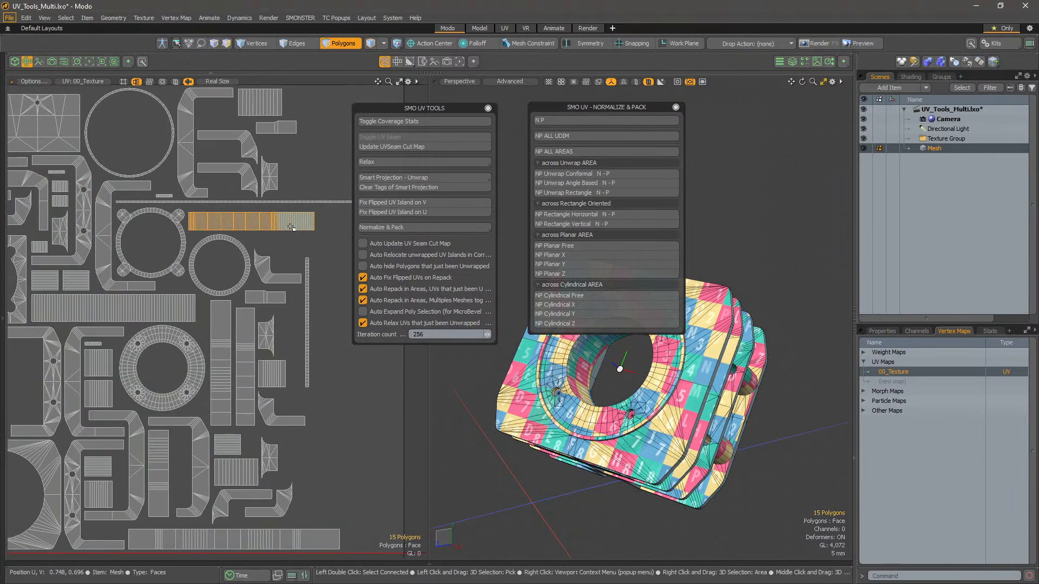
scroll(305, 252, "up", 3)
left_click(421, 203)
double_click(269, 196)
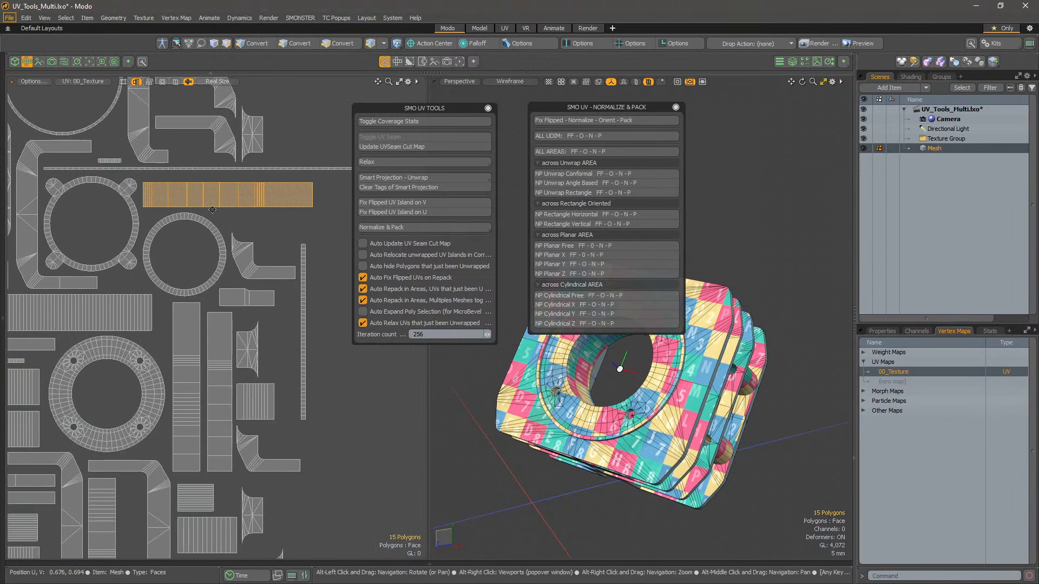
left_click(424, 228)
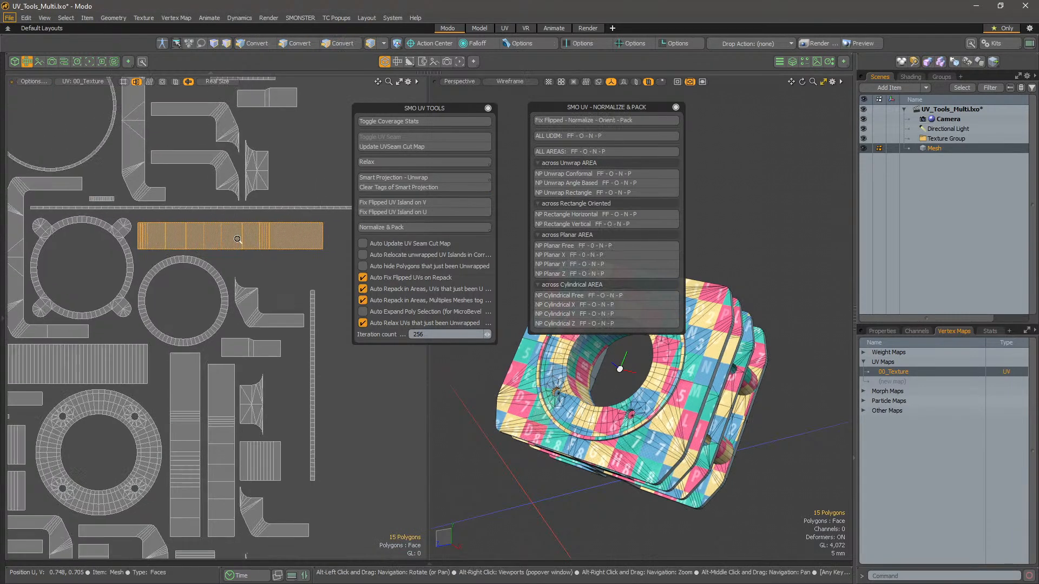
- Apply Fix Flipped UV Island on U and on V to the horizontal strip island, then reselect it and repeat the V fix
left_click(392, 212)
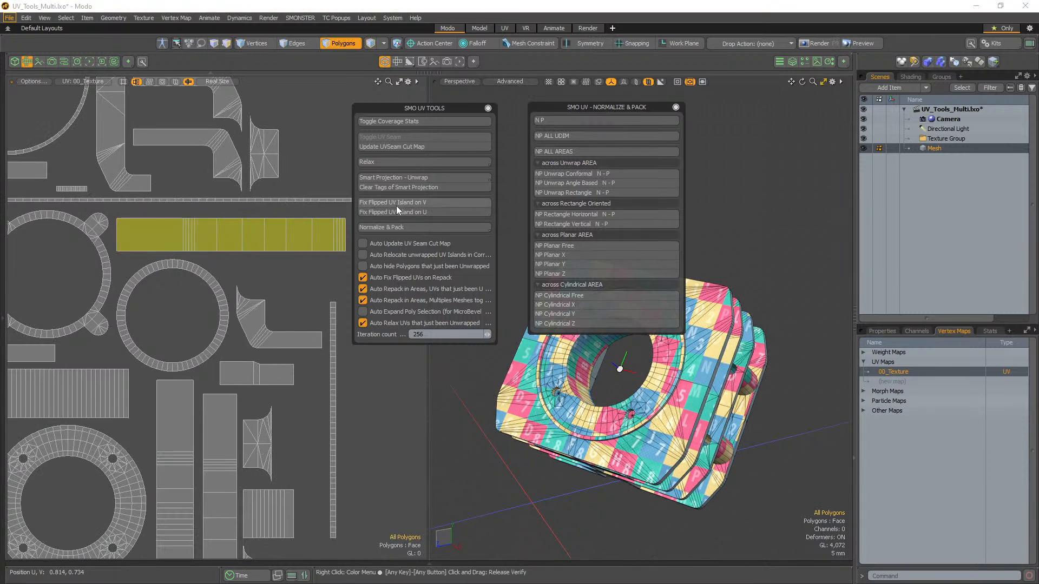
left_click(415, 204)
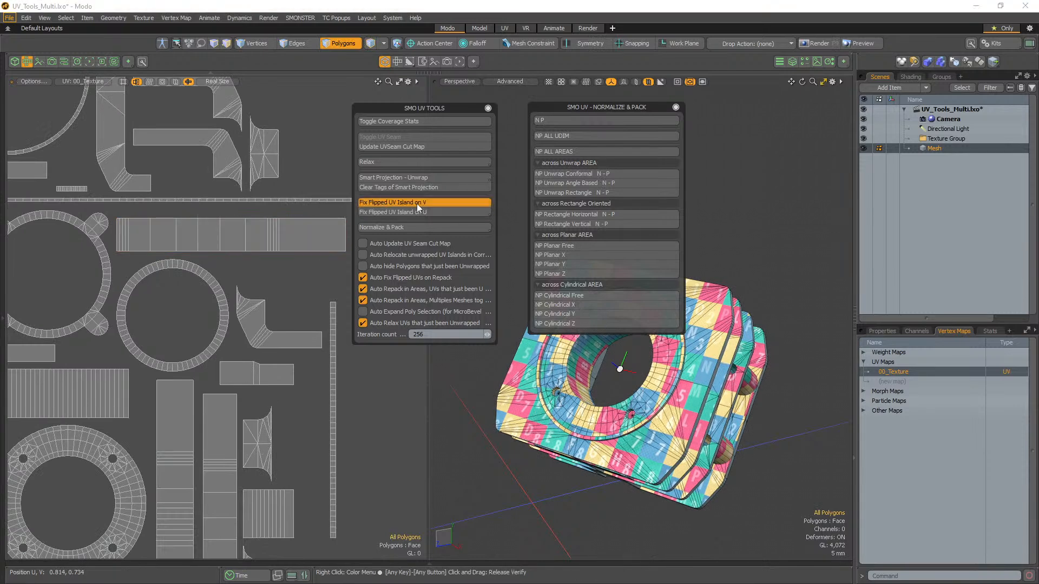
left_click_drag(291, 236, 279, 238)
double_click(280, 240)
left_click(423, 204)
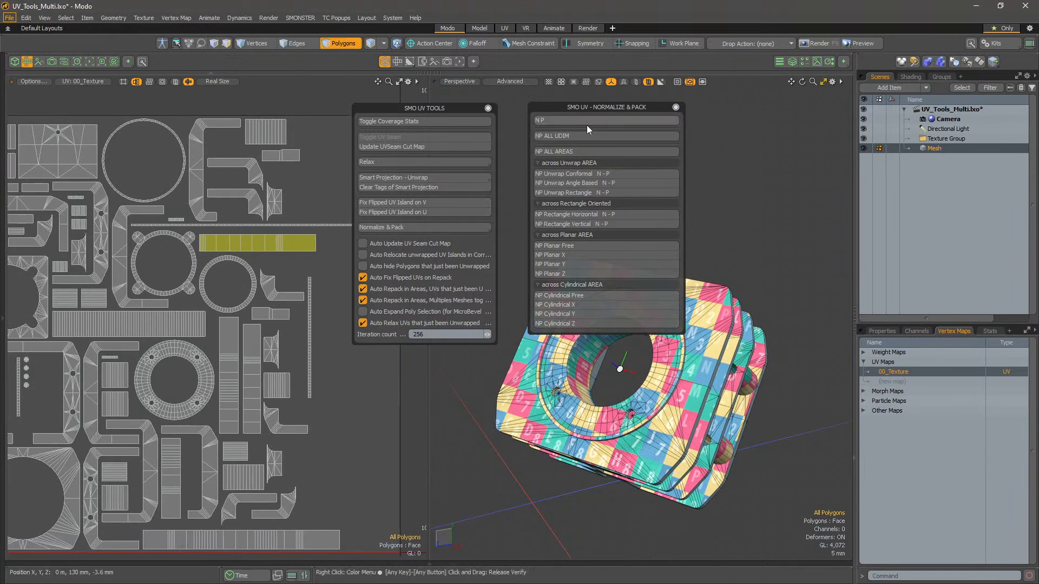
- Select the whole horizontal strip island again and run Fix Flipped UV Island on V once more
scroll(267, 225, "up", 2)
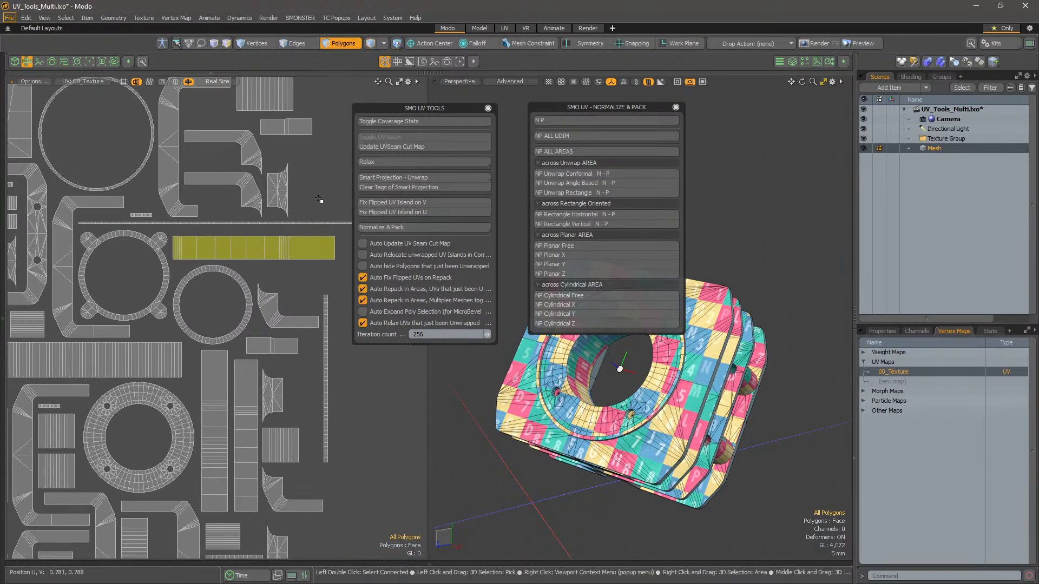
left_click(309, 239)
double_click(309, 240)
double_click(311, 239)
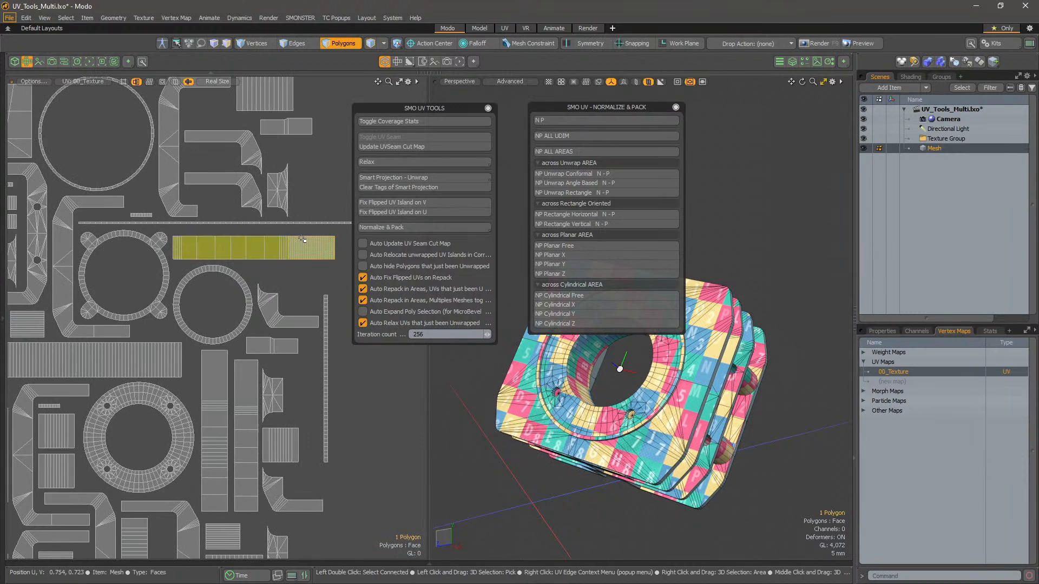
left_click(444, 203)
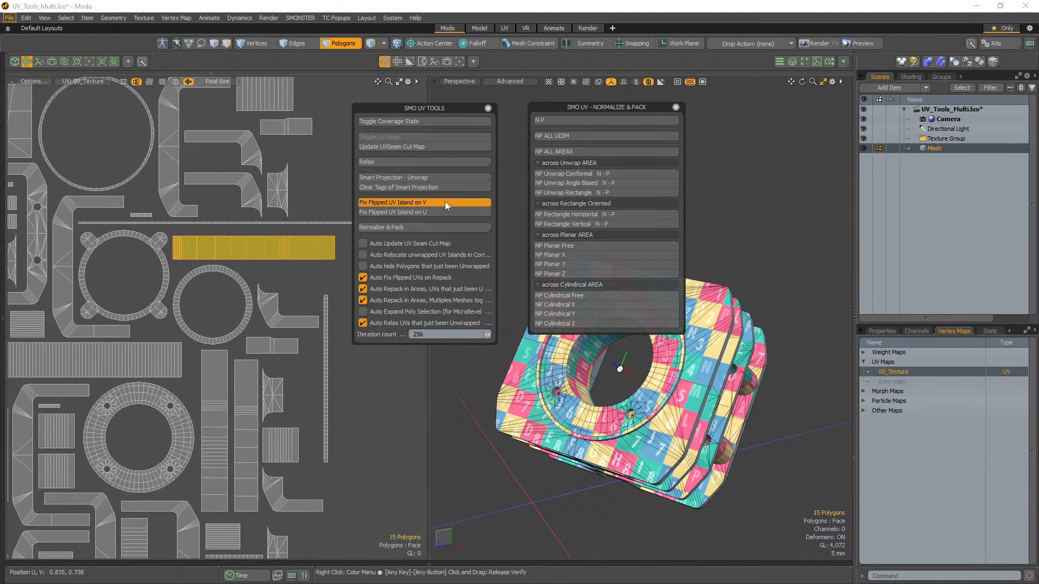
scroll(281, 272, "down", 6)
left_click(288, 240)
- Select all UV islands in the layout with an area selection and hide their polygons
left_click_drag(340, 298, 278, 300, "alt")
left_click_drag(572, 402, 715, 379, "alt")
mouse_move(157, 134)
right_mouse_down()
mouse_move(268, 174)
mouse_move(242, 330)
right_mouse_up()
key("h")
- Move both tool palettes aside, examine the remaining polygons of the part from several angles, and unhide the whole mesh
mouse_move(483, 108)
left_mouse_down()
mouse_move(449, 98)
mouse_move(476, 100)
left_mouse_up()
left_click_drag(649, 107, 813, 108)
left_click_drag(629, 309, 609, 388, "alt")
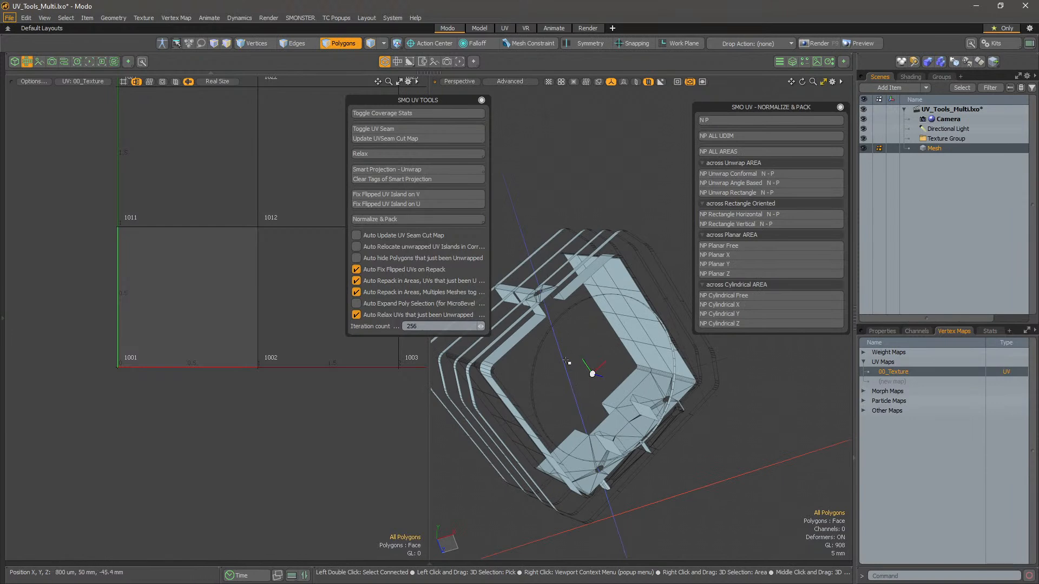
left_click_drag(608, 378, 578, 370, "alt")
right_click_drag(577, 370, 626, 376, "alt")
left_click_drag(626, 375, 579, 389, "alt")
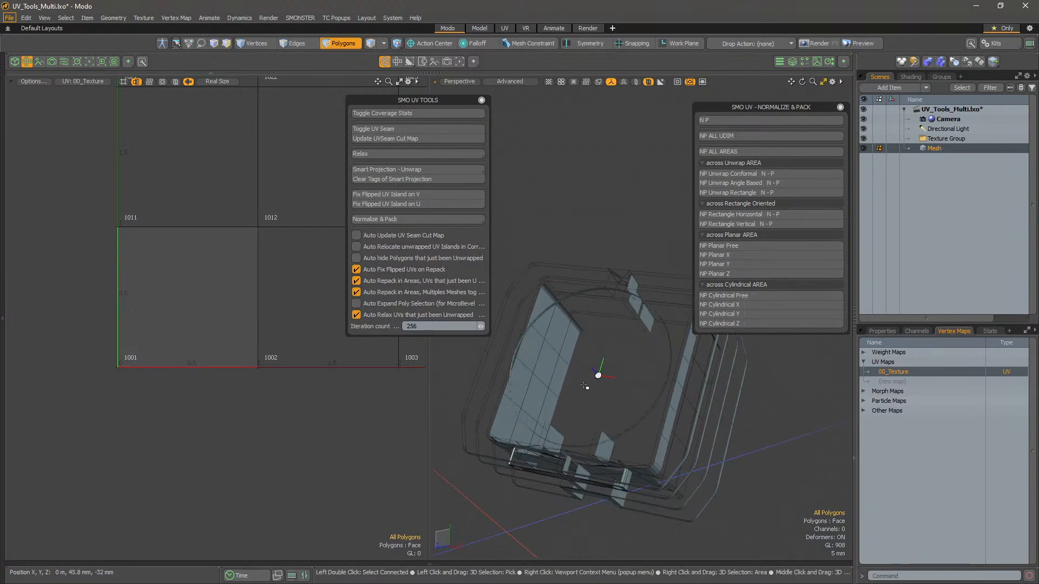
mouse_move(587, 357)
left_mouse_down("alt")
mouse_move(605, 364)
mouse_move(593, 368)
left_mouse_up("alt")
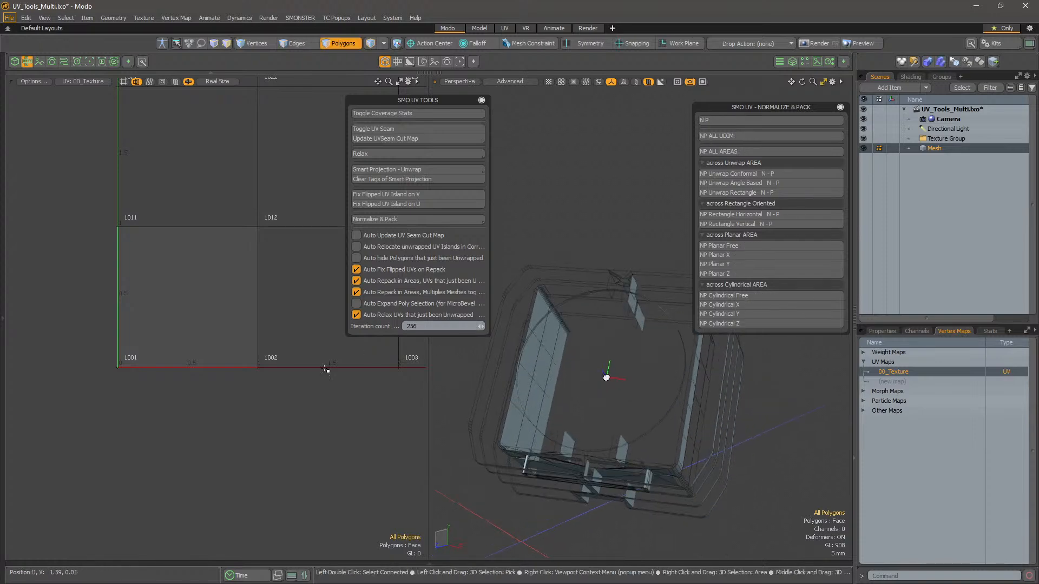
key("u")
- Select the large square plate island with the round hole and isolate it by hiding all unselected polygons
right_click_drag(155, 311, 184, 325, "alt")
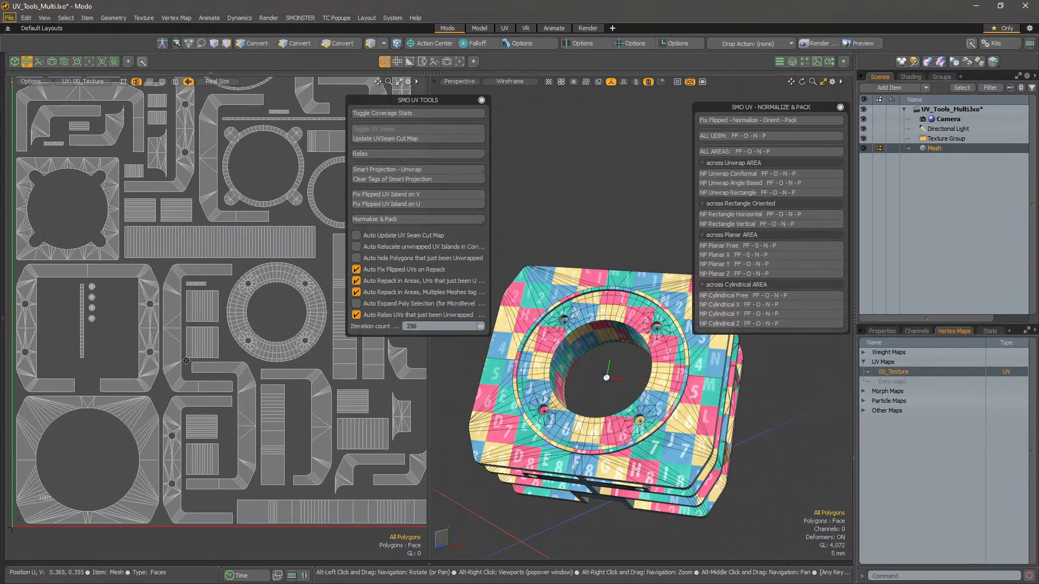
middle_click_drag(184, 324, 257, 216, "alt")
left_click_drag(202, 311, 196, 307)
double_click(196, 307)
key("a")
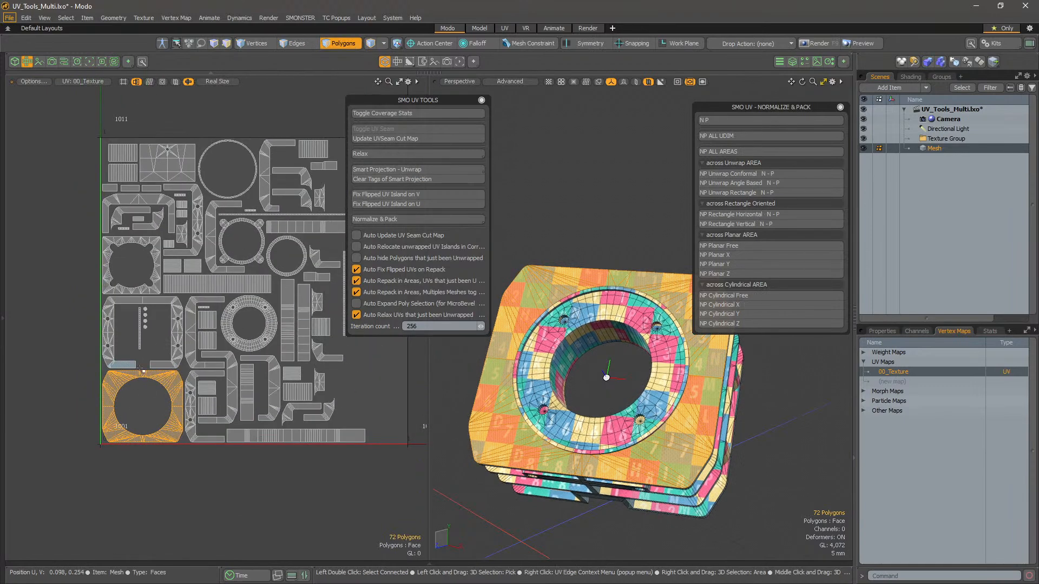
left_click_drag(551, 368, 595, 400, "alt")
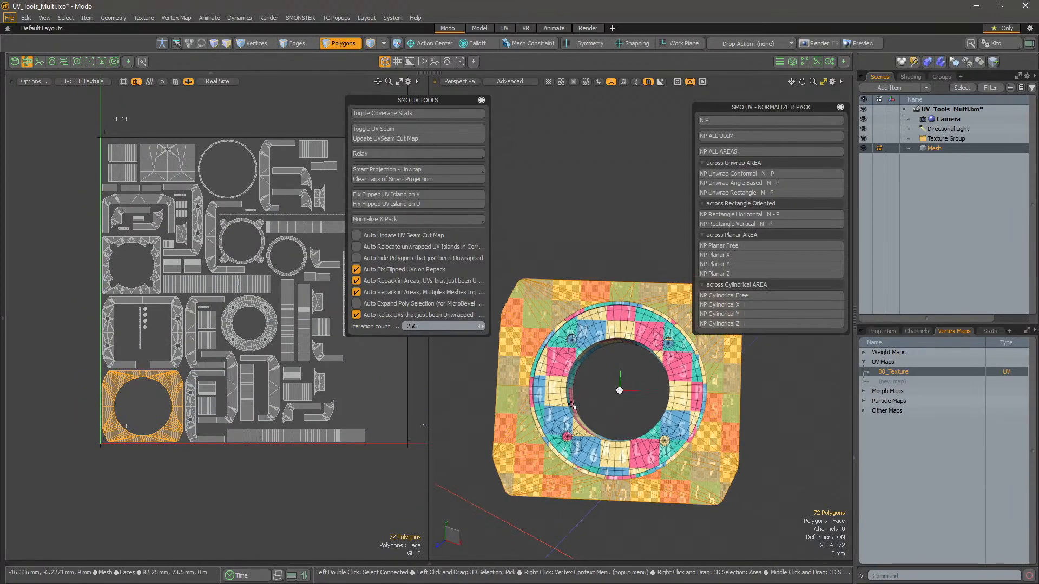
key("shift+h")
scroll(596, 399, "down", 3)
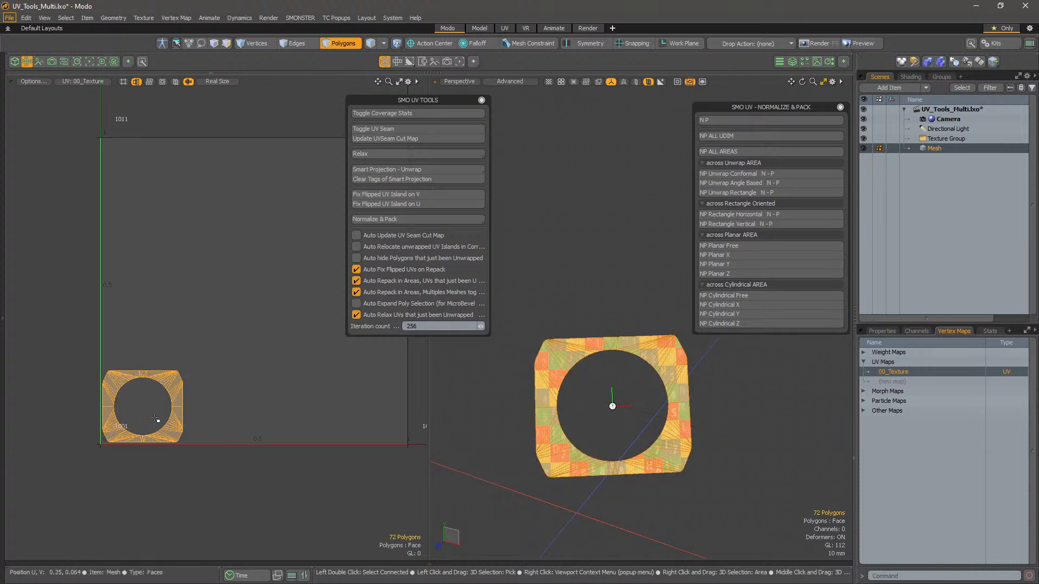
- Try rotating the isolated plate island in the UV view with the Rotate tool, and undo the rotation
key("e")
left_click_drag(194, 346, 220, 388)
key("space")
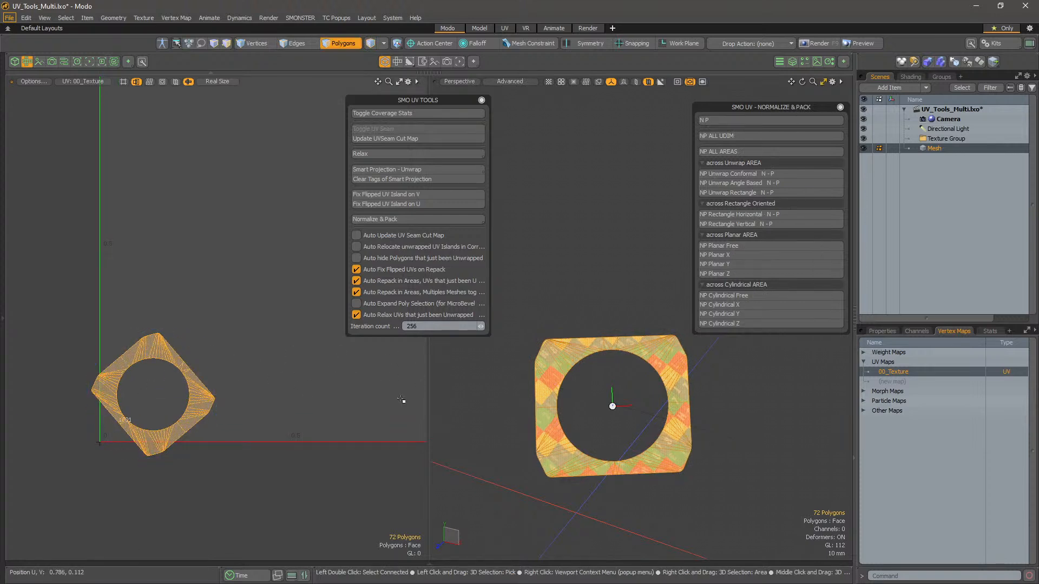
key("ctrl+z")
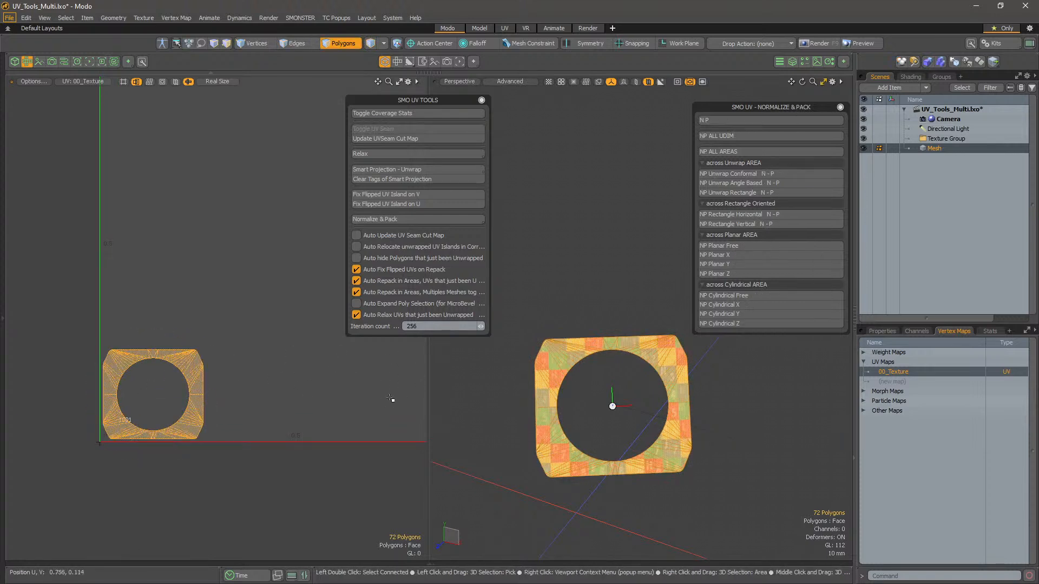
- Clear the selection and reselect the whole isolated plate island in the UV view
left_click(281, 391)
left_click_drag(250, 375, 409, 441, "ctrl+alt")
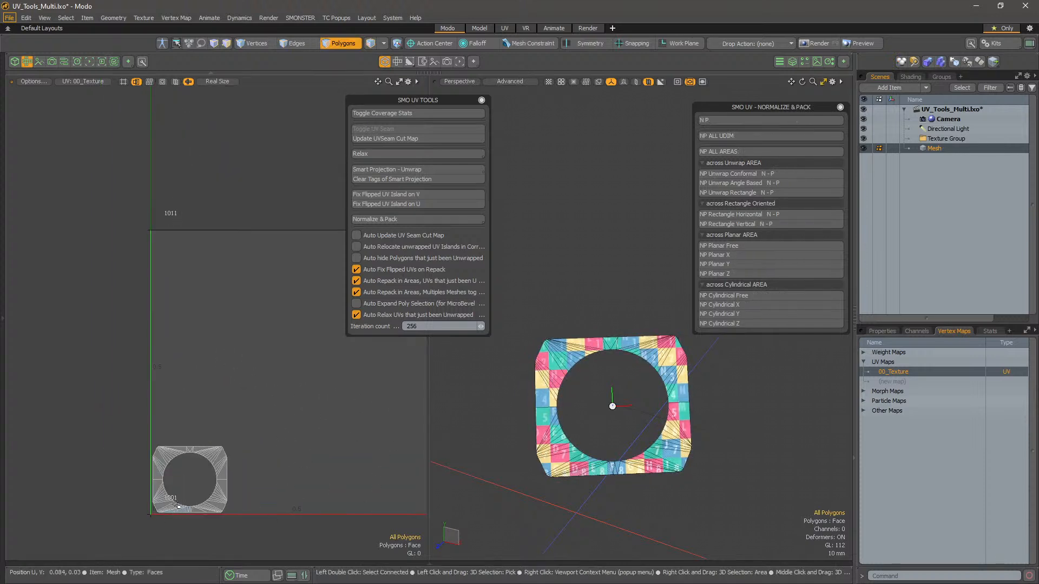
left_click_drag(171, 509, 179, 481, "alt+shift")
double_click(226, 426)
left_click_drag(307, 450, 316, 389, "alt+shift")
left_click_drag(206, 387, 287, 346, "ctrl+alt")
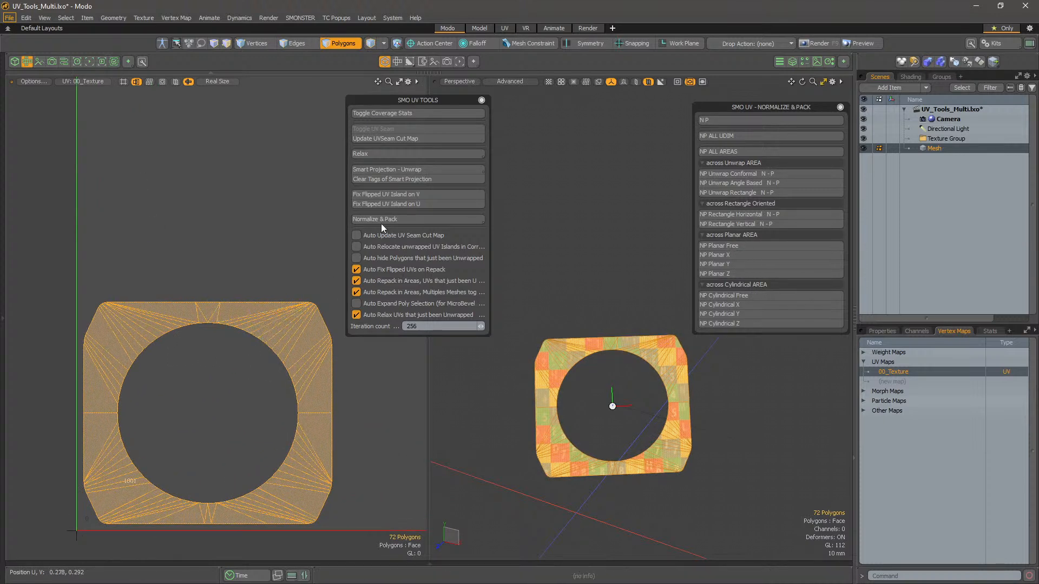
- Close the Normalize & Pack palette, and reposition and widen the SMO UV Tools palette to show the full option names
left_click(839, 107)
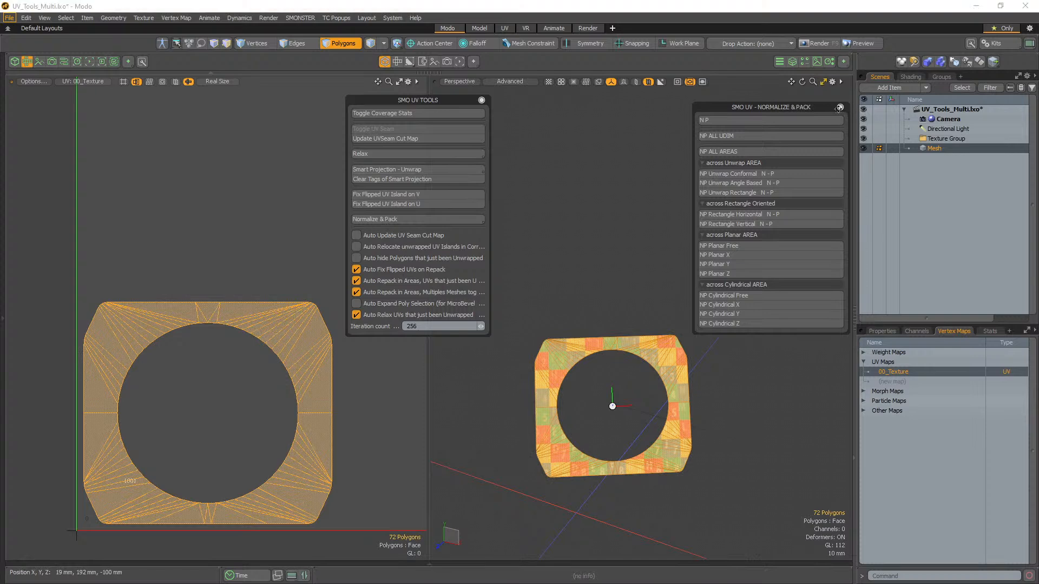
left_click_drag(485, 102, 477, 184)
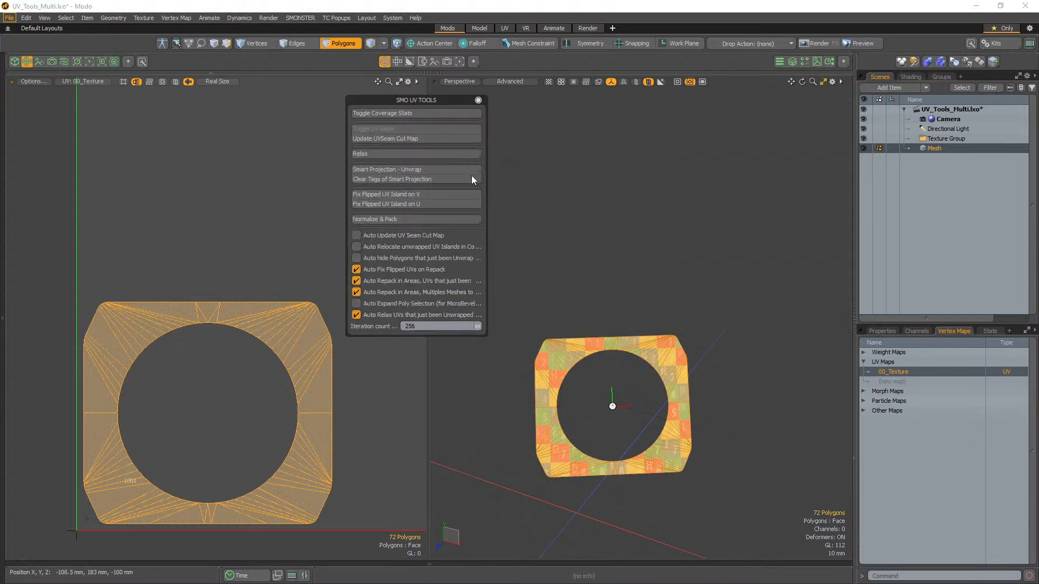
left_click_drag(443, 101, 456, 94)
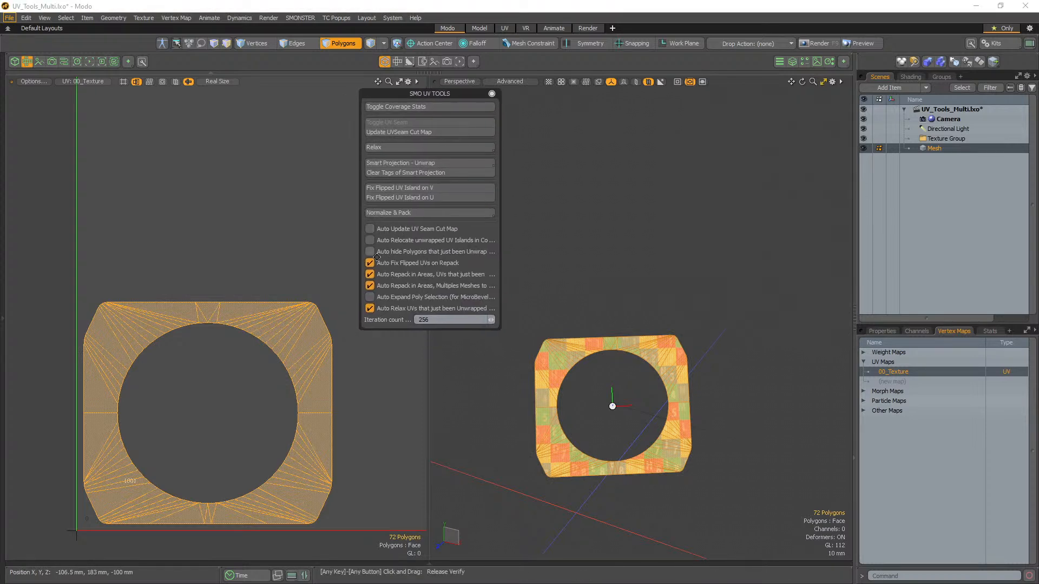
left_click_drag(497, 297, 563, 296)
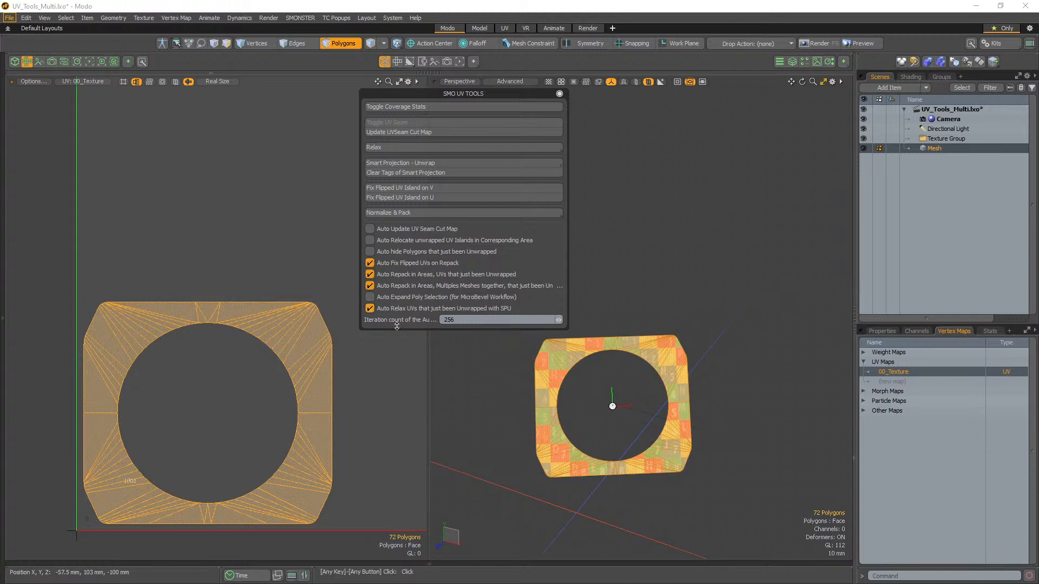
- Disable Auto Relax UVs that just been Unwrapped with SPU
left_click_drag(330, 381, 342, 366, "alt")
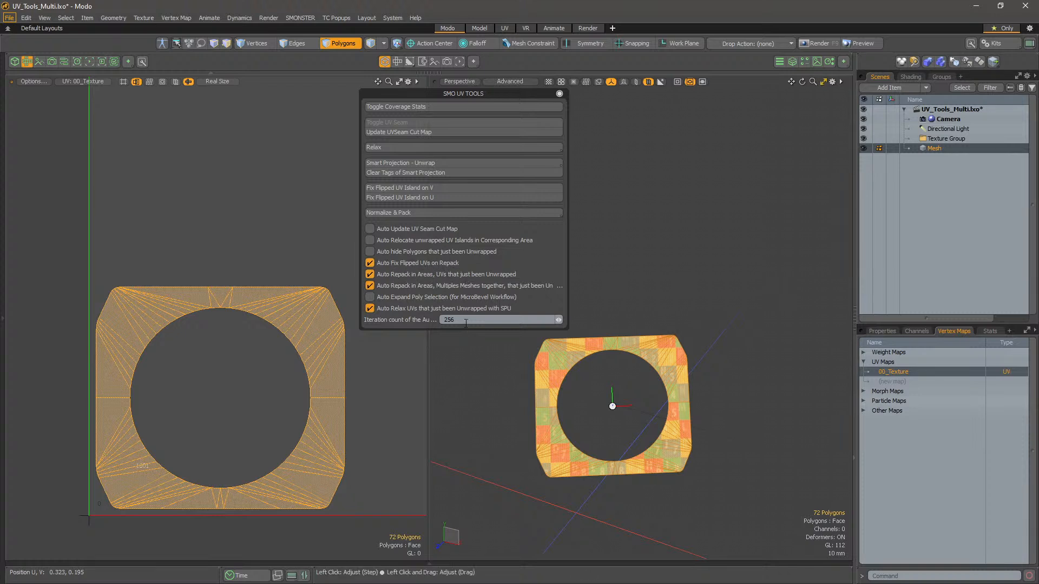
scroll(330, 395, "down", 3)
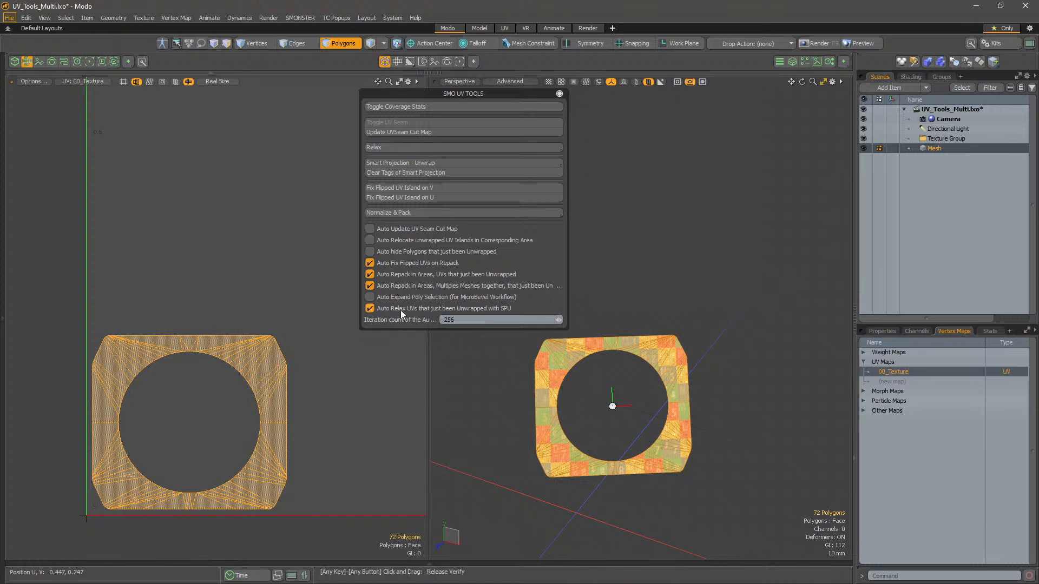
left_click_drag(413, 348, 451, 310, "alt")
left_click(370, 309)
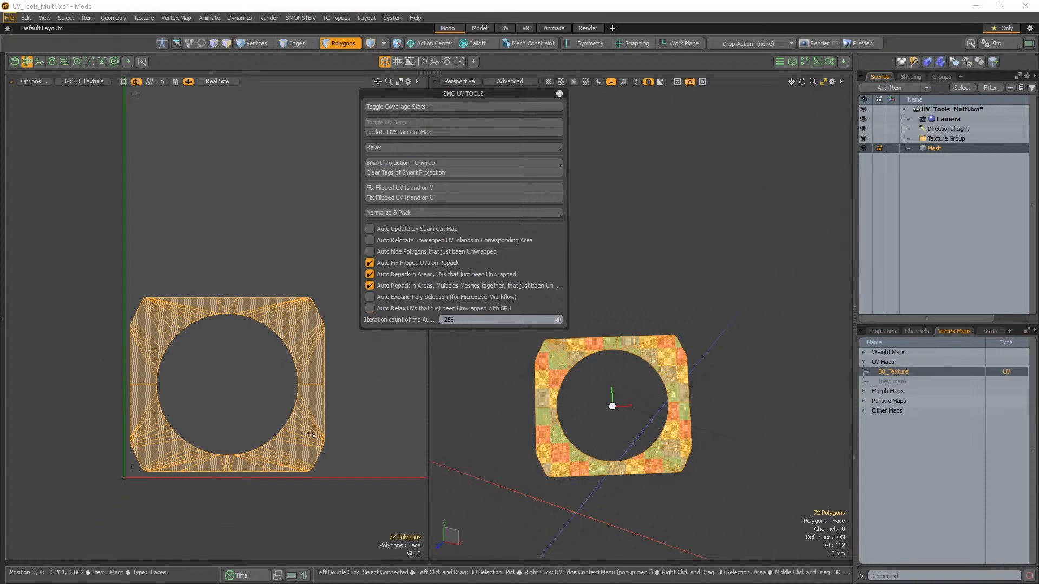
scroll(235, 348, "up", 3)
scroll(217, 338, "down", 2)
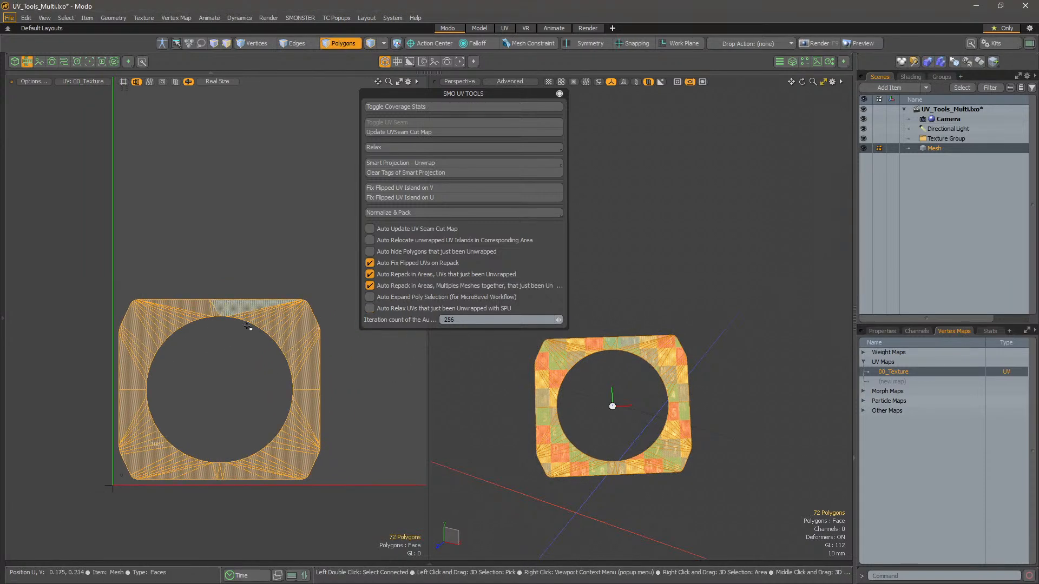
key("2")
left_click_drag(220, 318, 237, 309, "ctrl+alt")
right_click_drag(318, 212, 124, 203)
key("3")
key("1")
key("3")
- Select the plate island's UV boundary edges and add the short horizontal edge between the hole and the right border
left_click(2, 317)
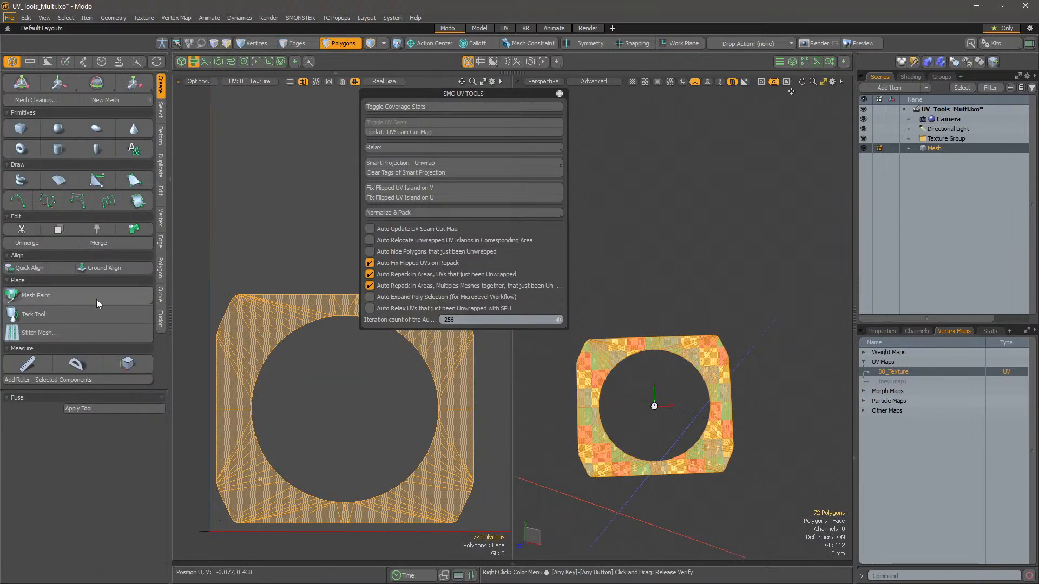
left_click(31, 62)
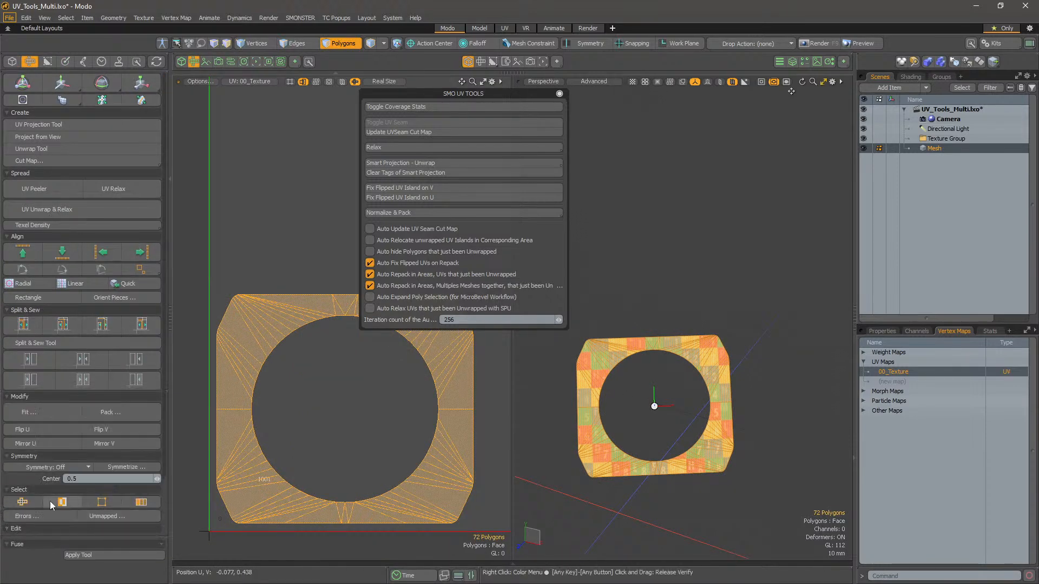
left_click(61, 502)
scroll(477, 364, "up", 3)
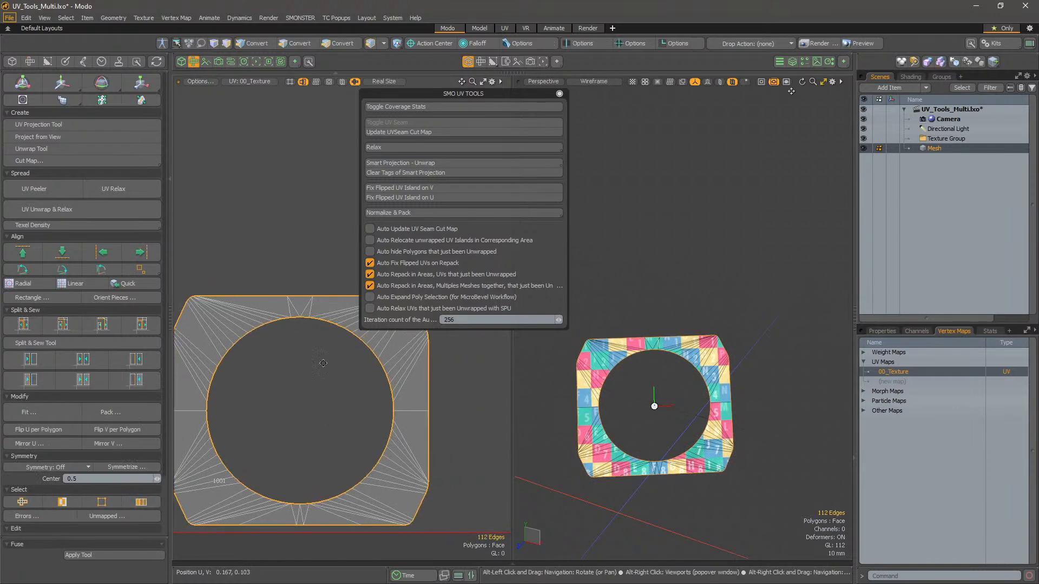
left_click(477, 363, "shift")
scroll(475, 357, "down", 3)
left_click_drag(414, 370, 334, 406, "alt")
scroll(313, 420, "up", 1)
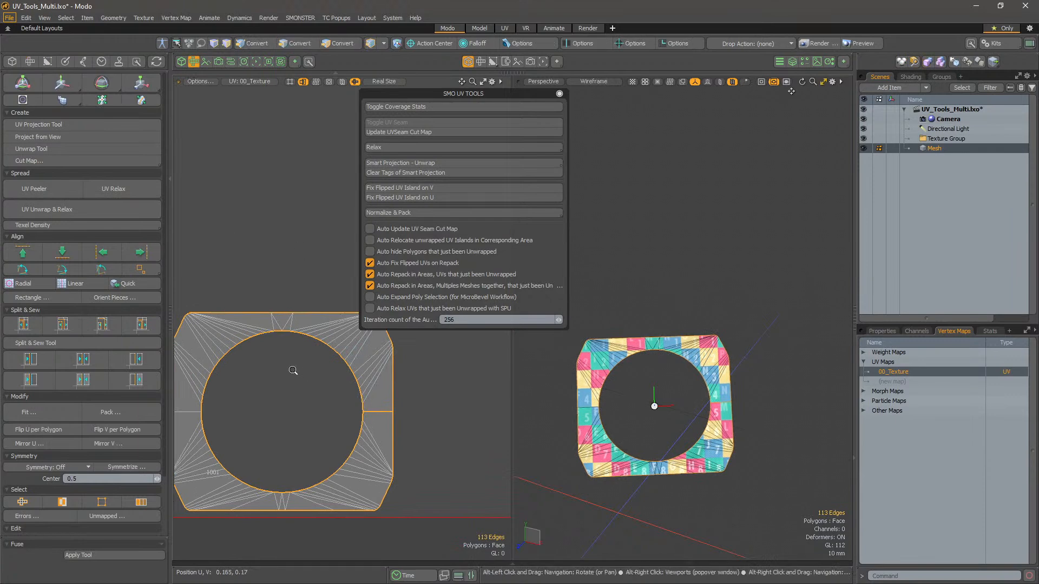
scroll(296, 375, "down", 2)
- Unwrap the plate along the selected edges with the Unwrap Tool, using the Conformal method
left_click(48, 152)
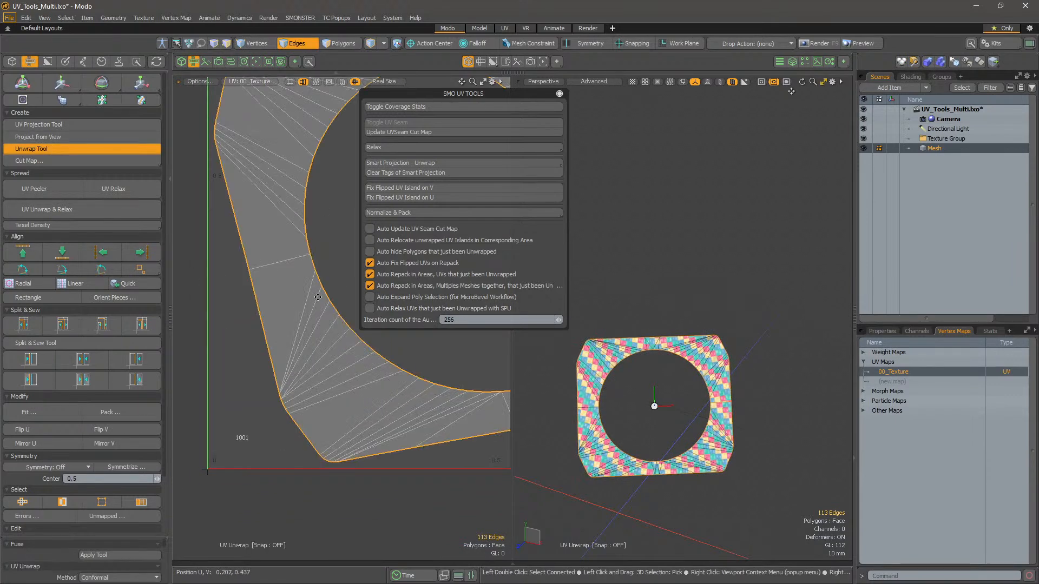
scroll(254, 372, "down", 2)
left_click_drag(262, 370, 321, 342, "alt")
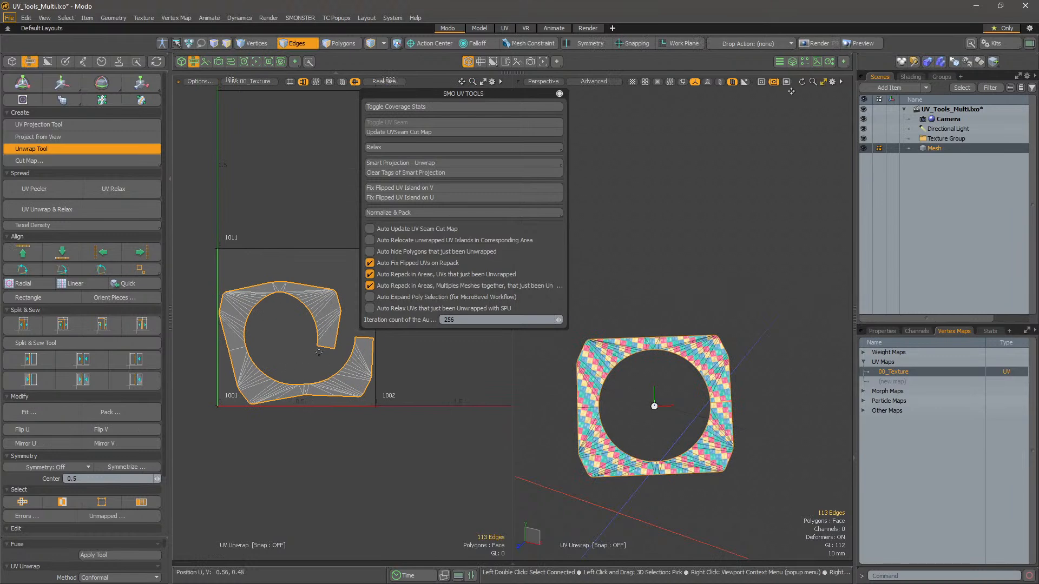
- Relax the plate's unwrapped UVs with 256 iterations and examine the cut edge up close
left_click(485, 146)
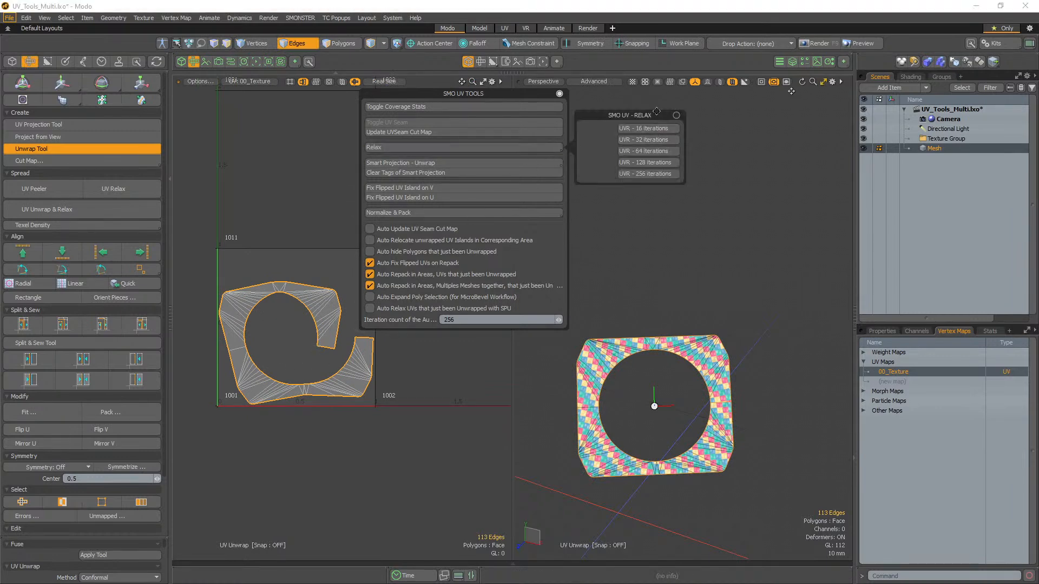
left_click_drag(657, 114, 667, 132)
left_click(661, 192)
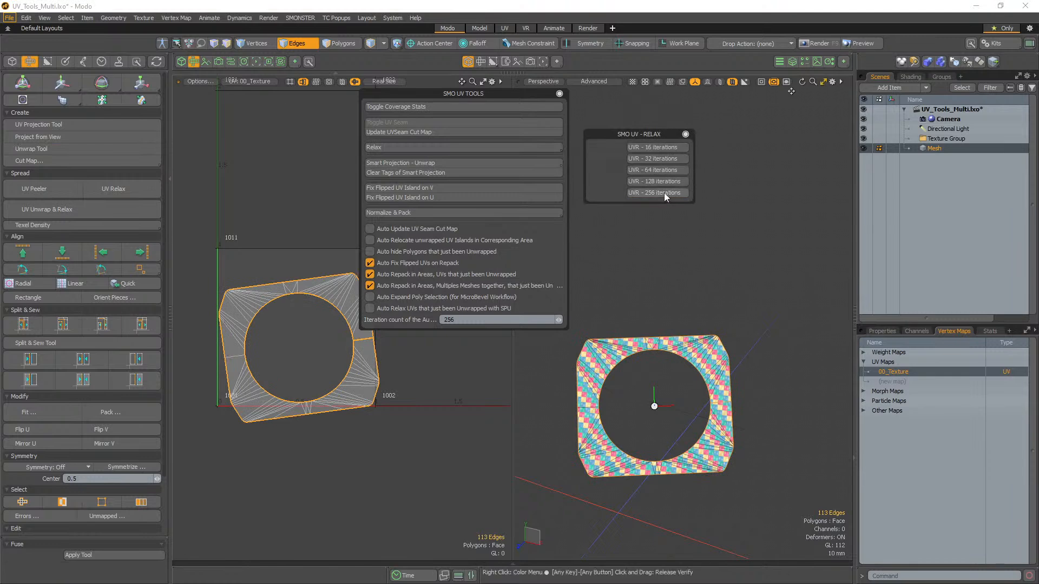
left_click_drag(261, 399, 237, 460, "alt")
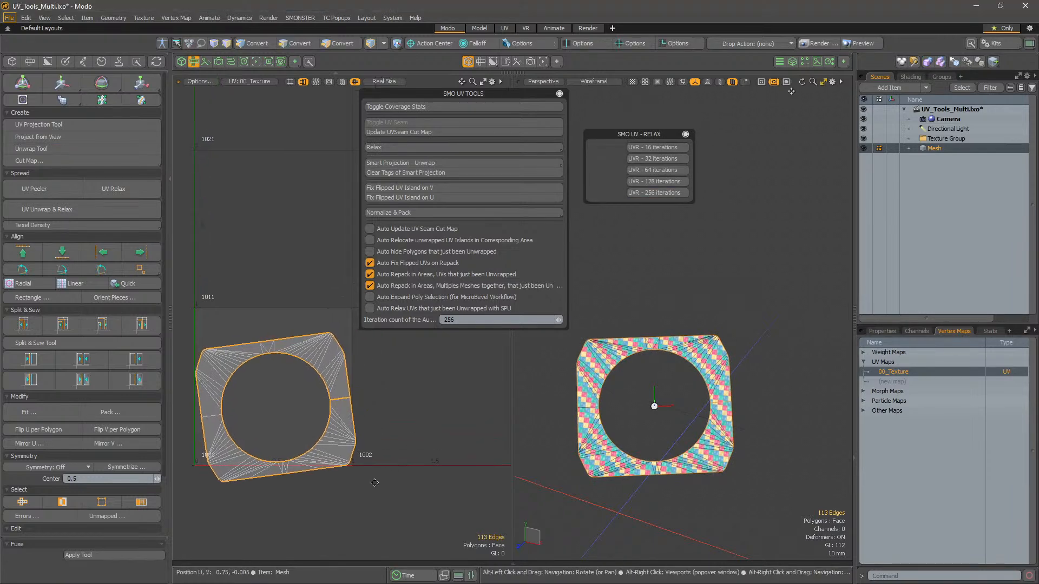
left_click_drag(328, 428, 516, 377, "alt")
scroll(340, 395, "down", 4)
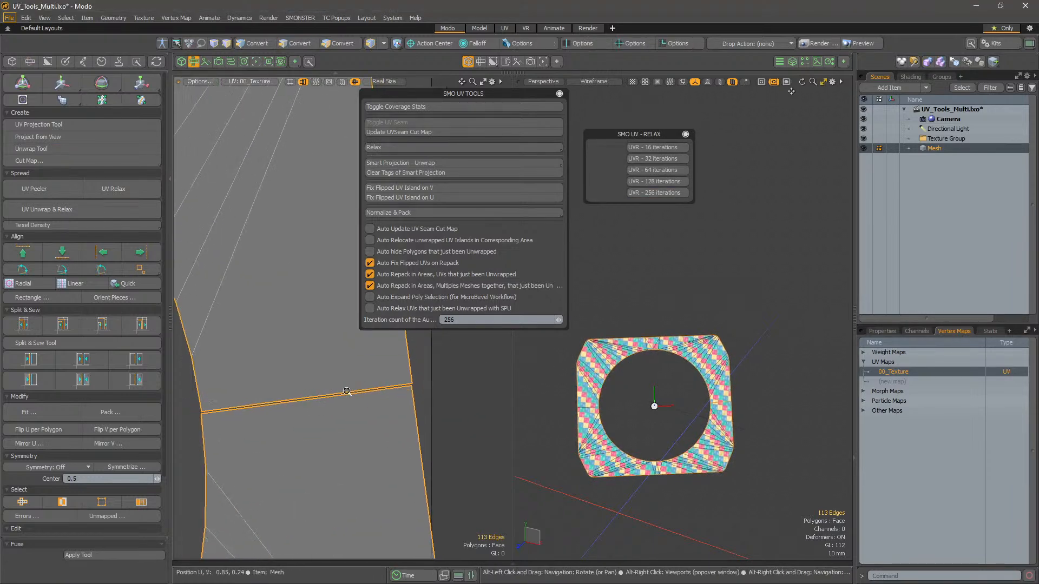
- Examine the cut edge and whole outline of the relaxed plate island, and revert the plate's UVs to their packed, axis-aligned layout
scroll(347, 391, "up", 6)
scroll(337, 396, "down", 5)
scroll(327, 394, "up", 1)
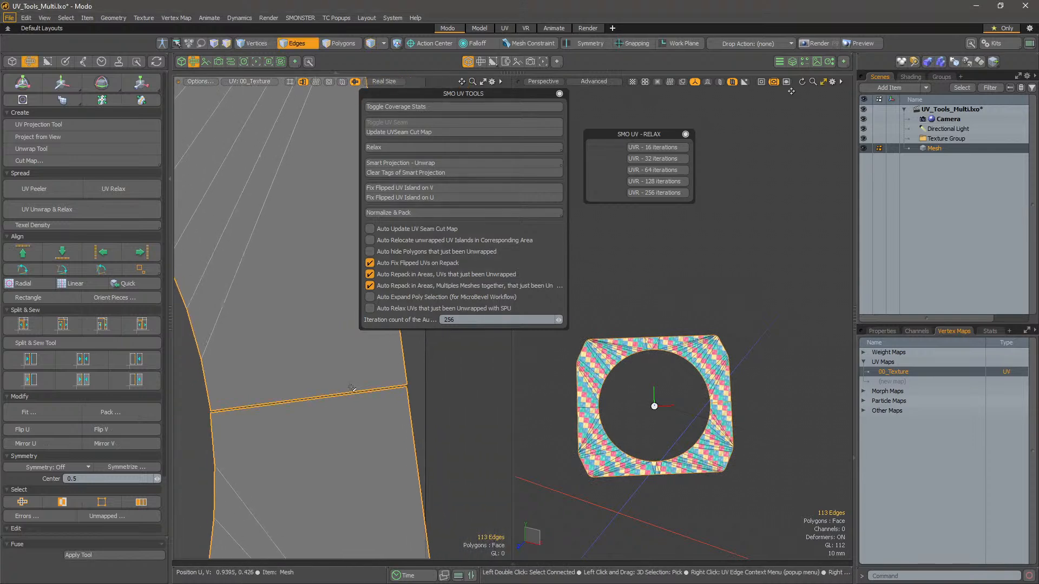
left_click_drag(327, 394, 361, 422, "ctrl+alt")
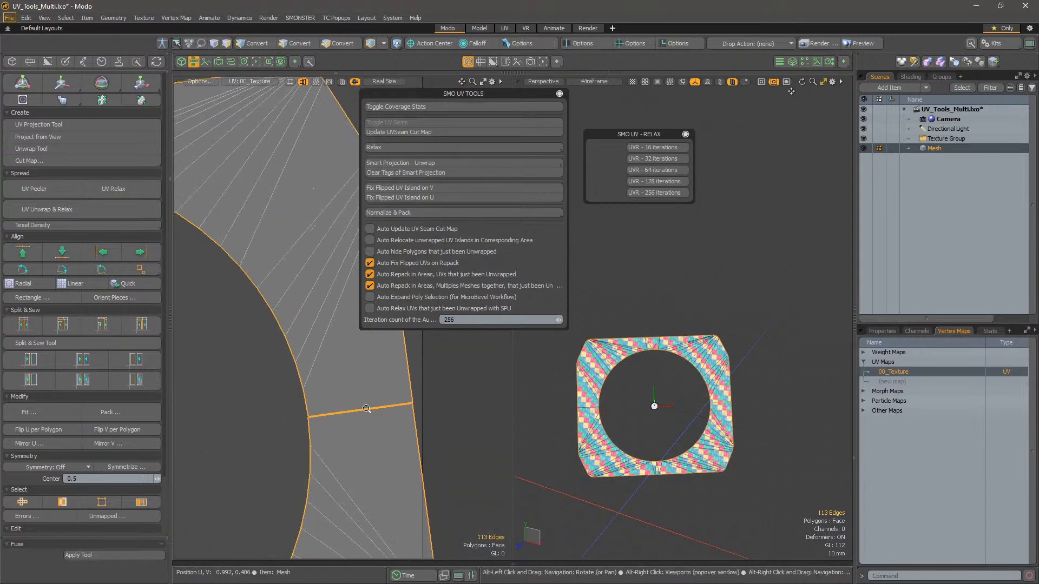
scroll(364, 414, "down", 6)
scroll(373, 391, "up", 1)
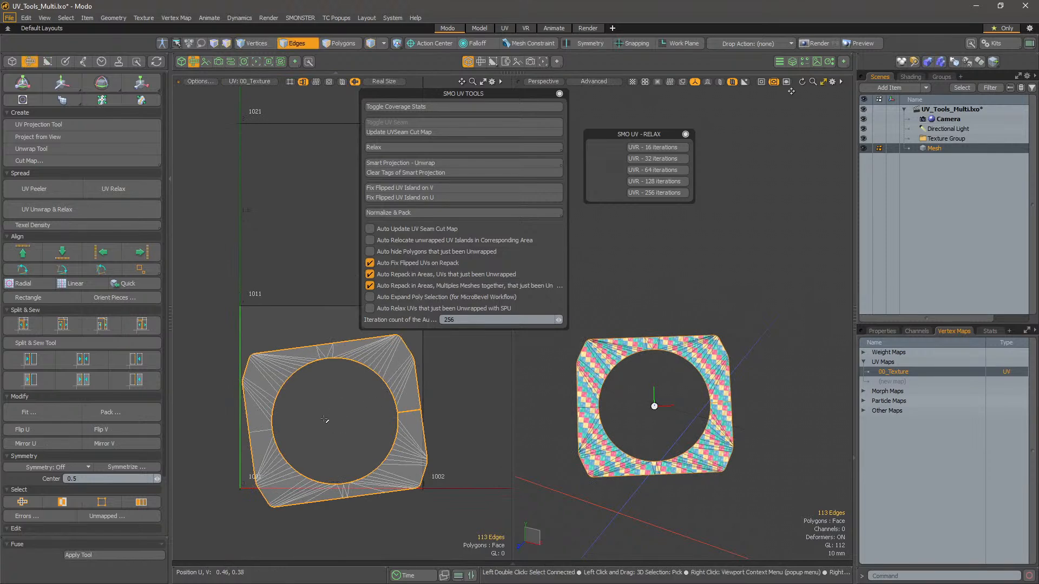
key("ctrl+shift+u")
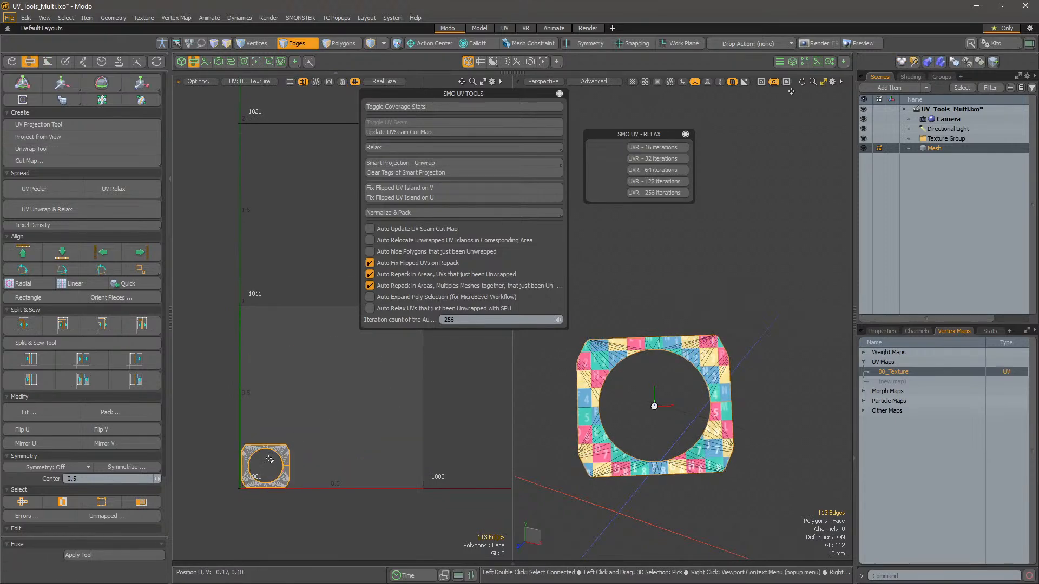
scroll(265, 469, "up", 6)
left_click_drag(291, 445, 337, 398, "alt+shift")
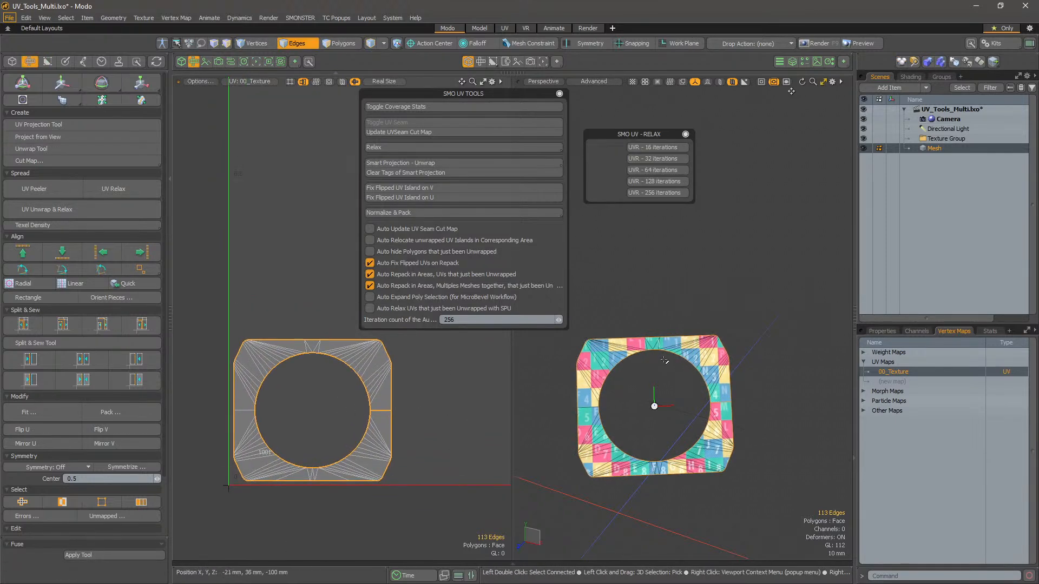
left_click_drag(628, 402, 682, 391, "alt")
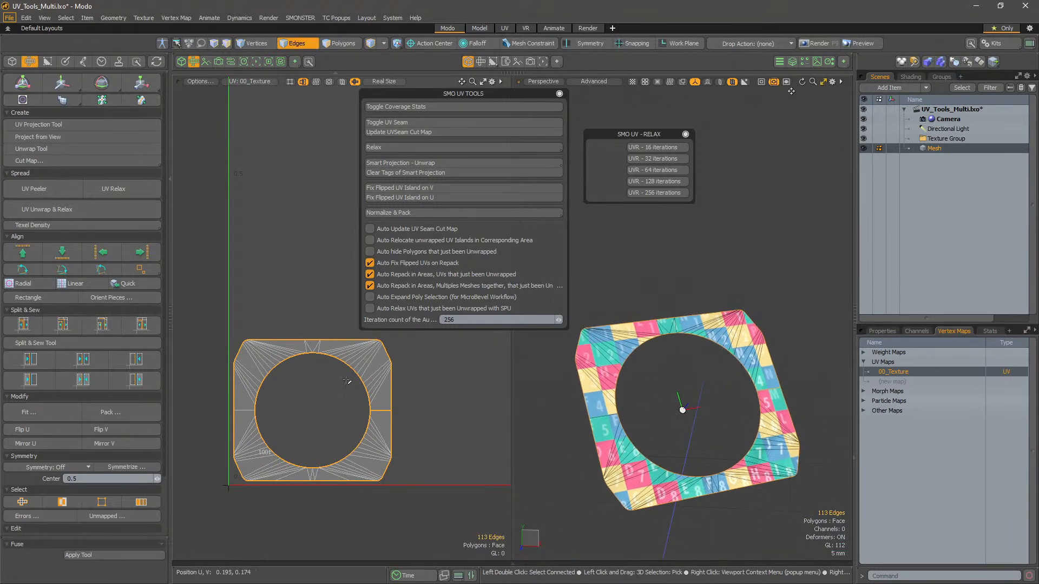
- Unhide the rest of the mesh, select the polygons of the square plate's UV island and isolate them
key("u")
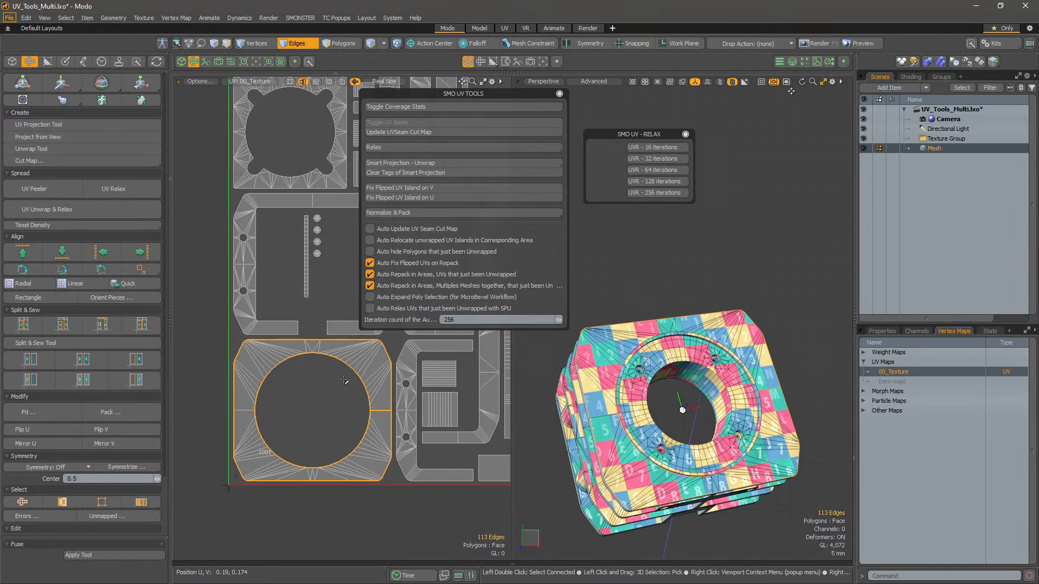
left_click_drag(693, 358, 677, 372, "alt+shift")
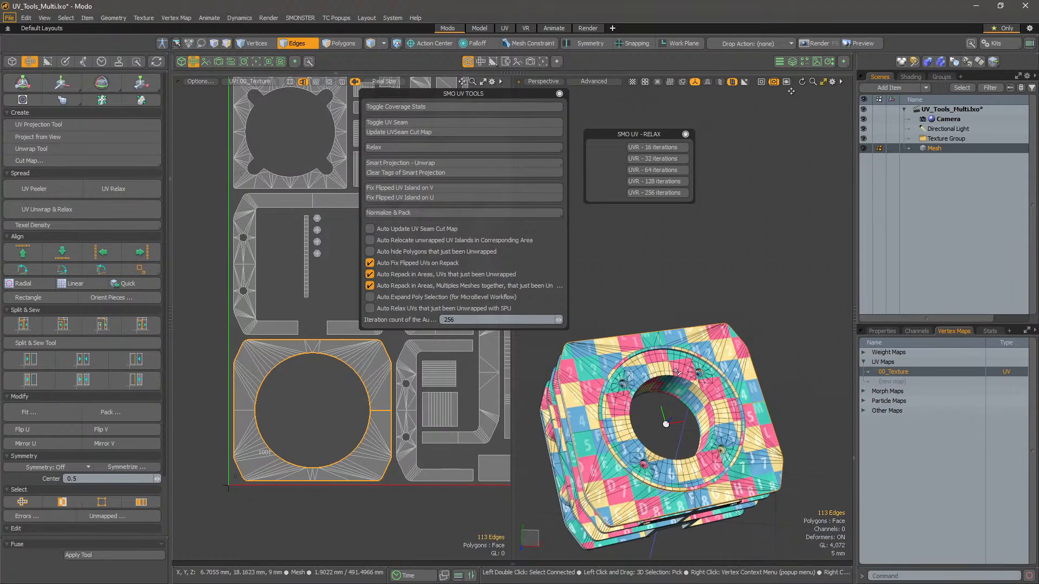
key("space")
key("space")
key("space")
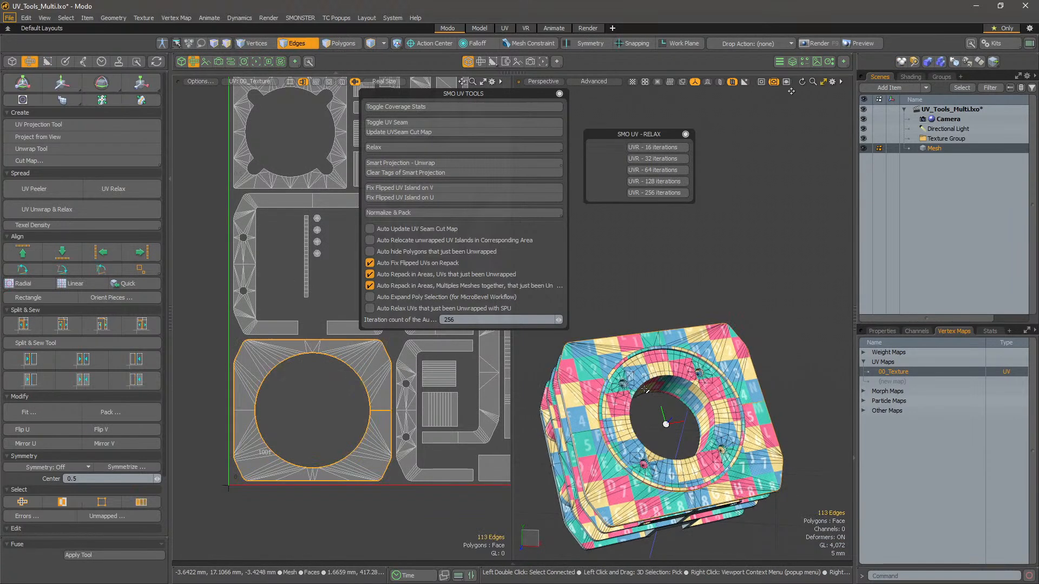
key("space")
double_click(373, 384)
key("shift+h")
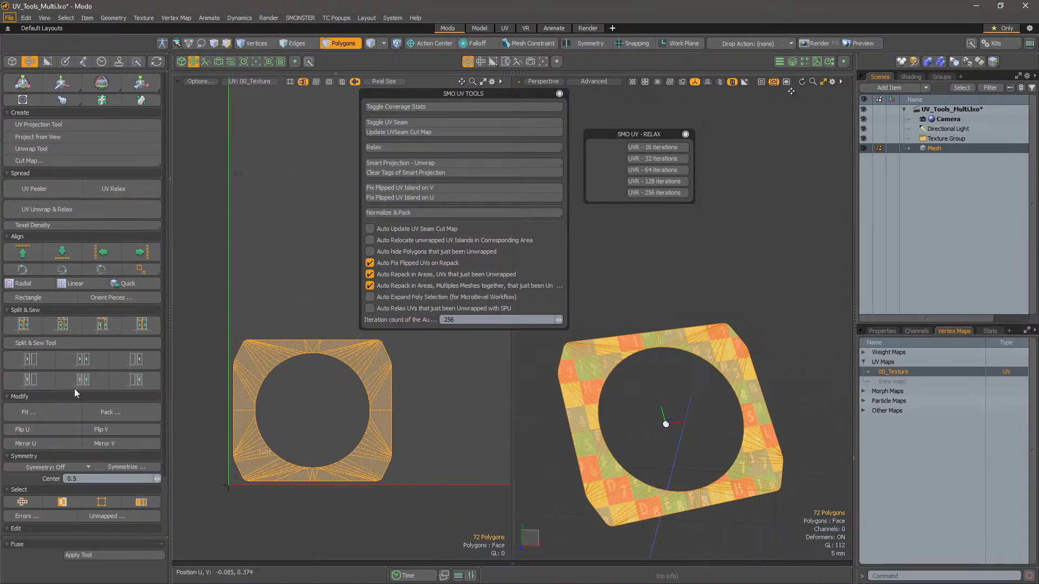
- Switch to the plate's selected boundary and cut edges and unwrap it along them with SPU, leaving auto relax off
key("2")
left_click_drag(355, 323, 329, 338, "alt")
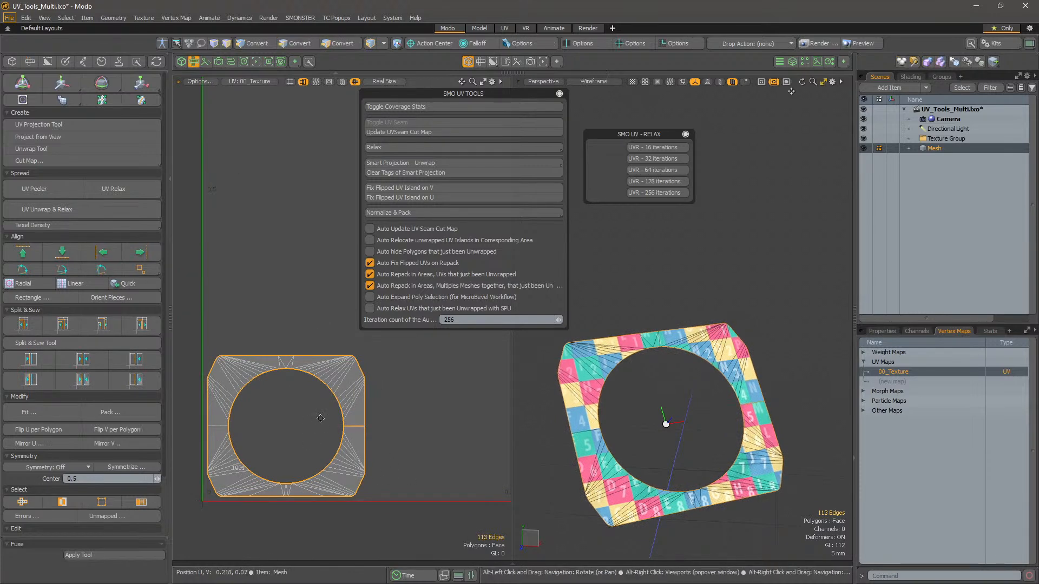
left_click_drag(315, 427, 344, 385, "alt")
left_click(384, 383, "shift")
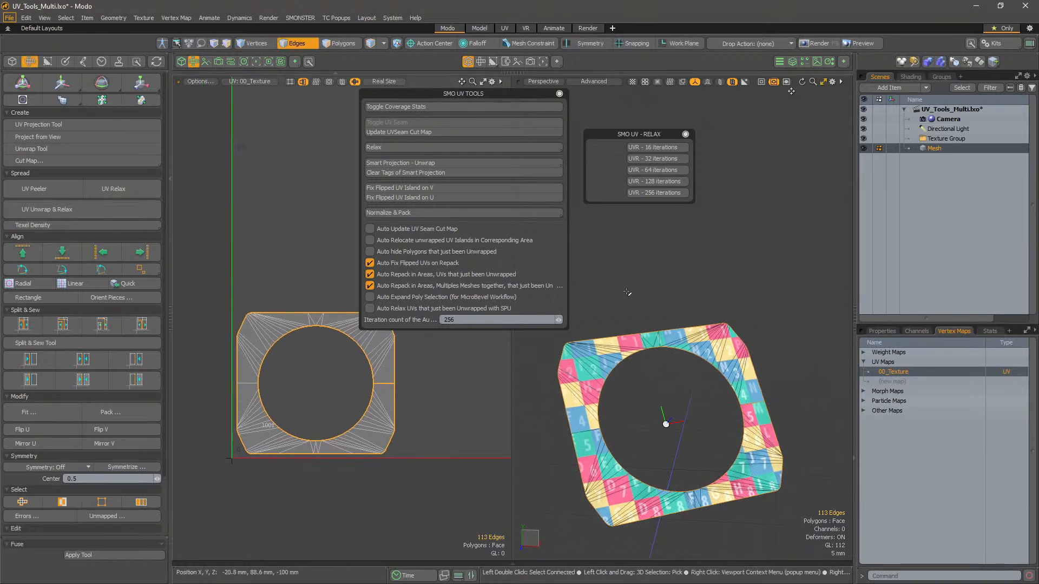
key("ctrl+space")
left_click(682, 227)
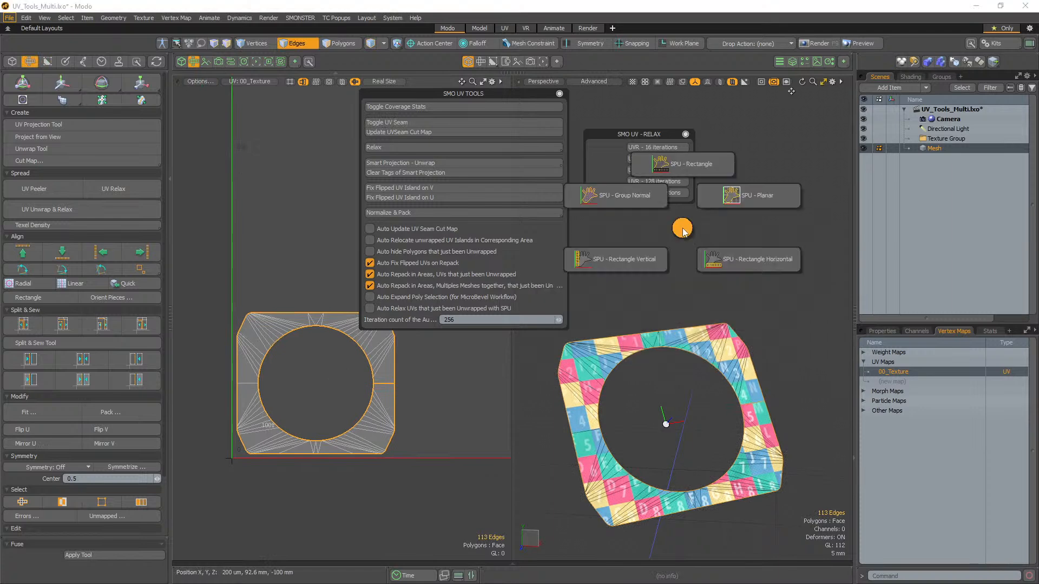
left_click(651, 198)
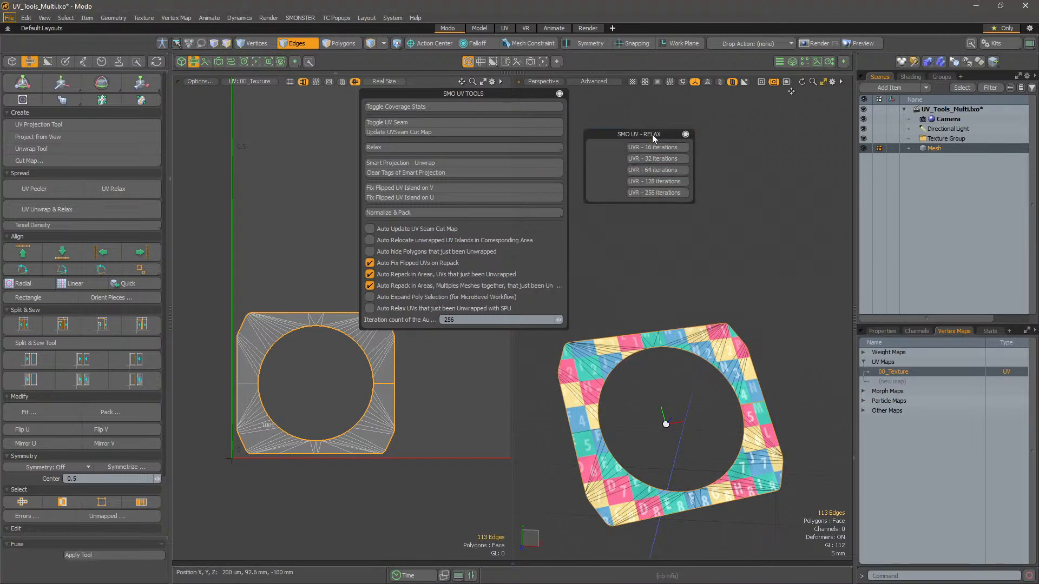
- Select the C-shaped plate island's polygons in the UV layout and hide all other geometry
scroll(368, 360, "up", 3)
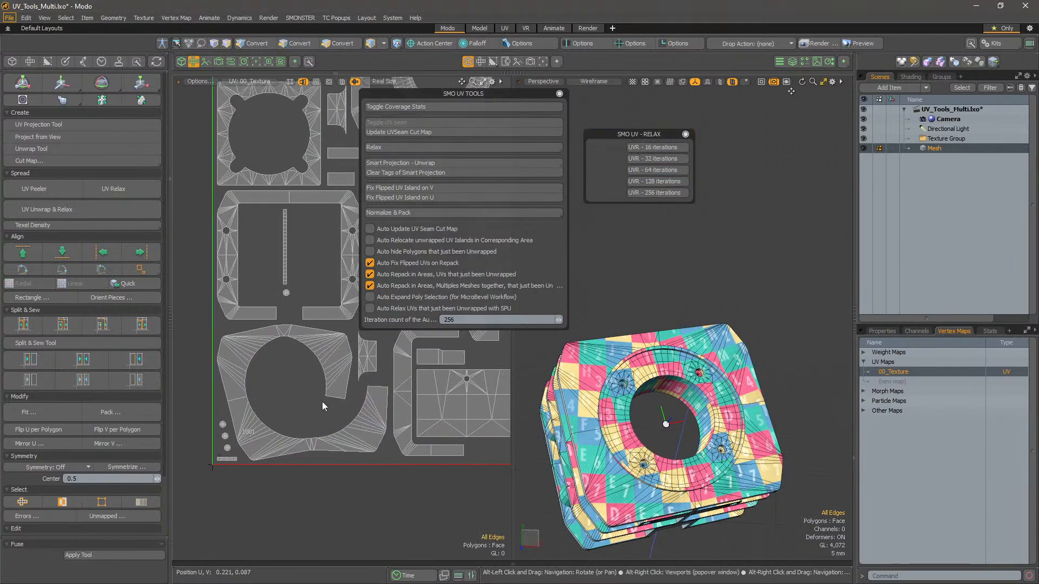
key("3")
double_click(345, 353)
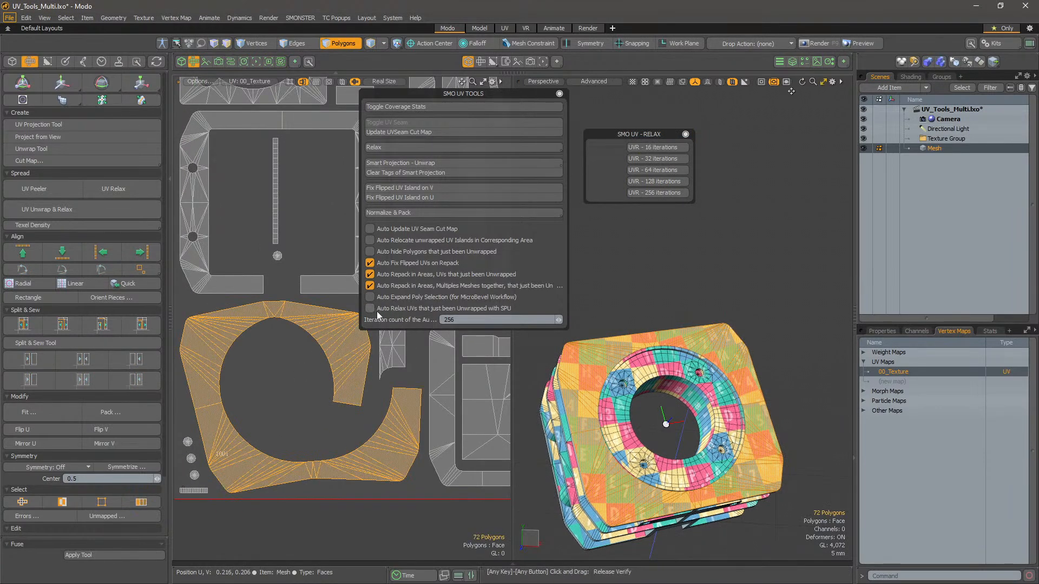
scroll(390, 371, "down", 2)
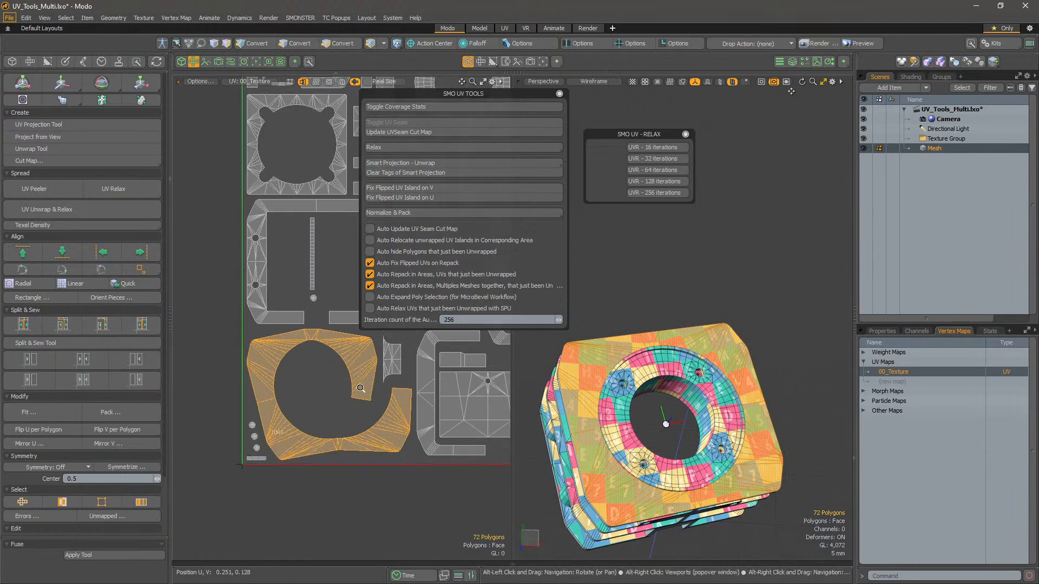
double_click(340, 339)
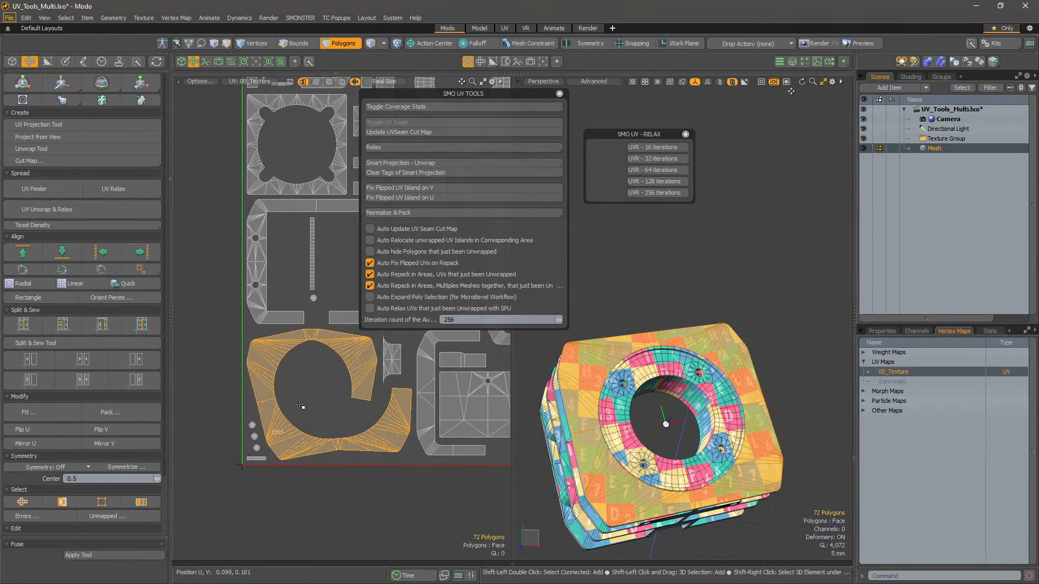
key("shift+h")
scroll(323, 393, "up", 2)
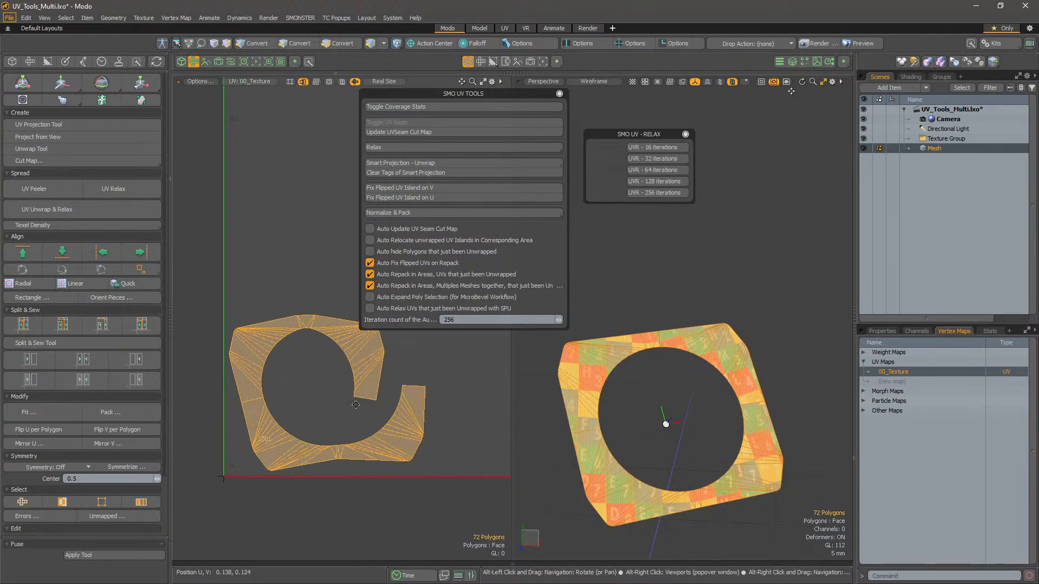
- Enable Auto Relax UVs that just been Unwrapped with SPU, and select the plate island's UV boundary edges
left_click(391, 310)
left_click_drag(426, 432, 426, 449, "alt")
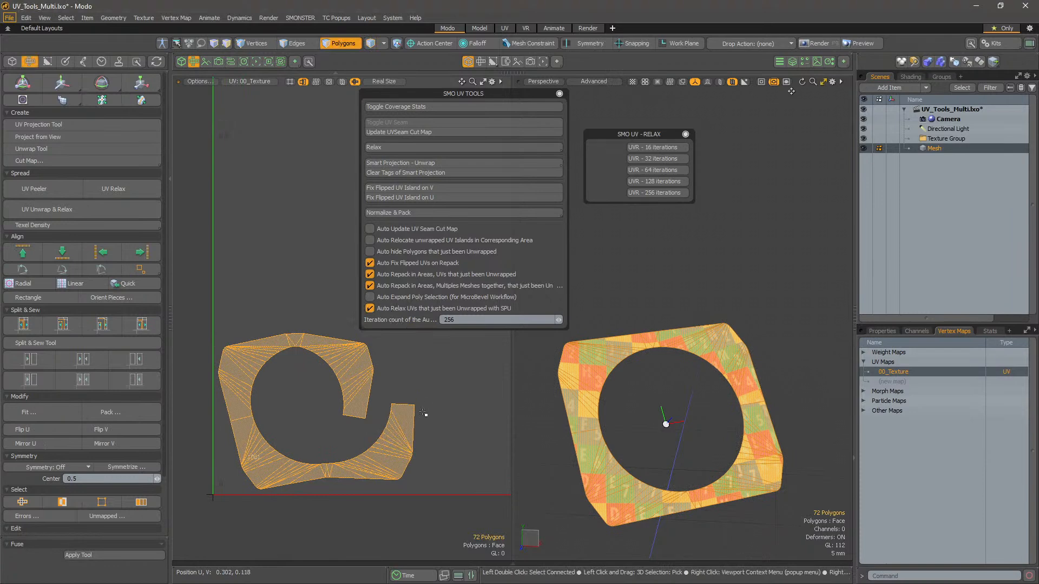
key("2")
left_click(22, 503)
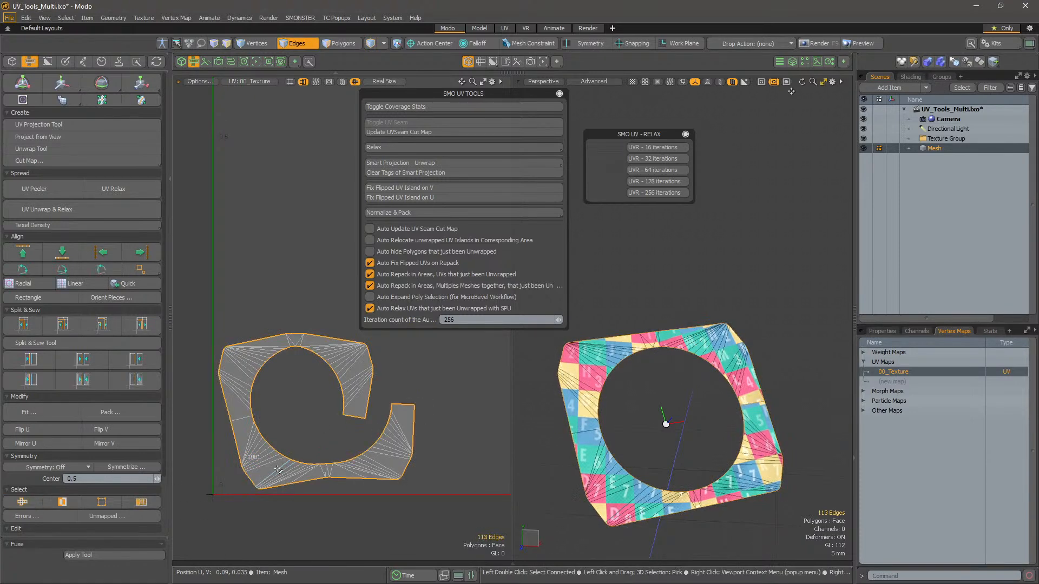
key("3")
key("2")
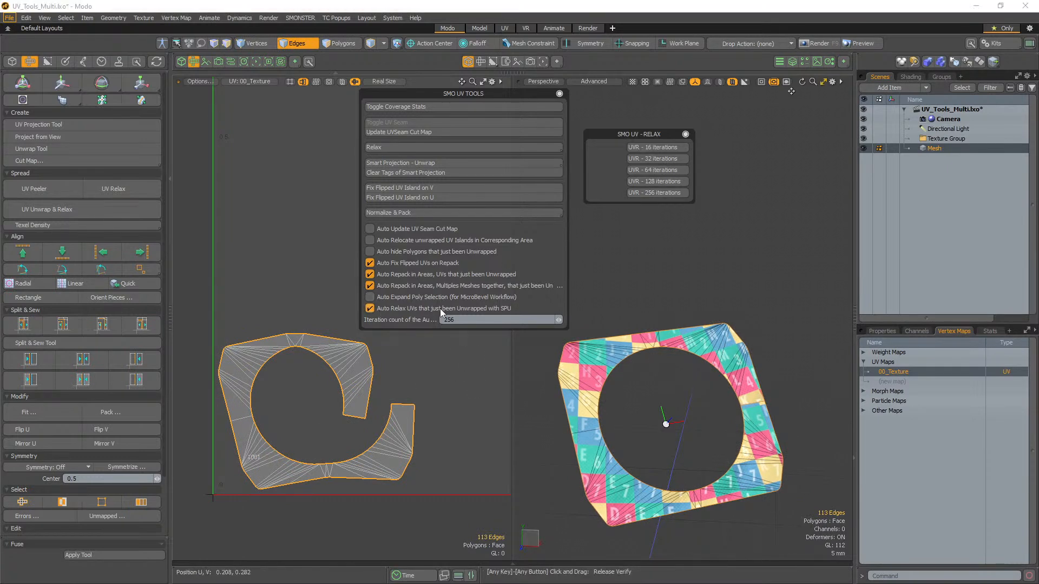
- Unwrap the plate along the selected edges with SPU - Rectangle and select the resulting plate island's polygons
key("ctrl+space")
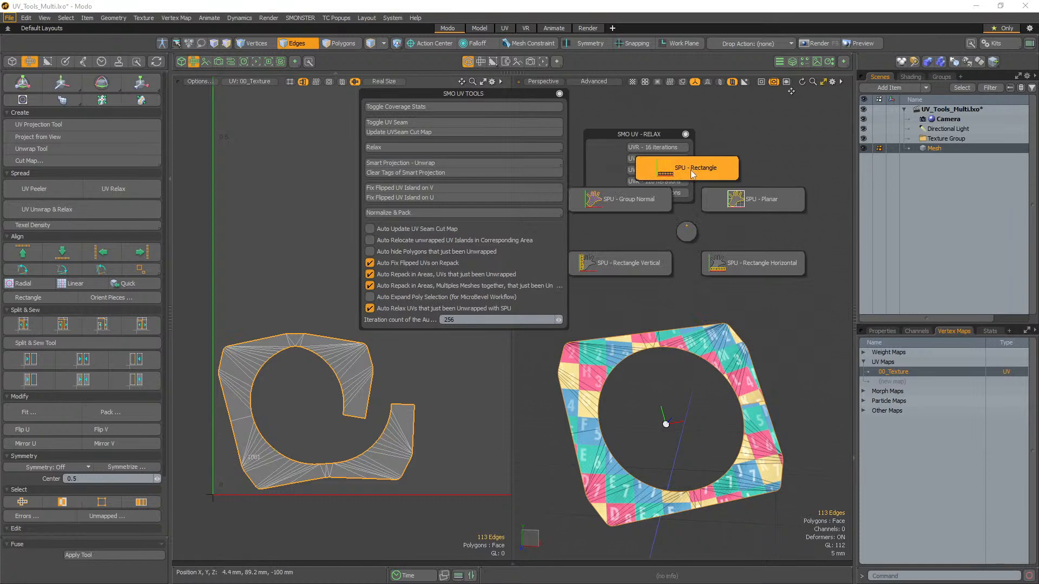
left_click(679, 173)
left_click(667, 157)
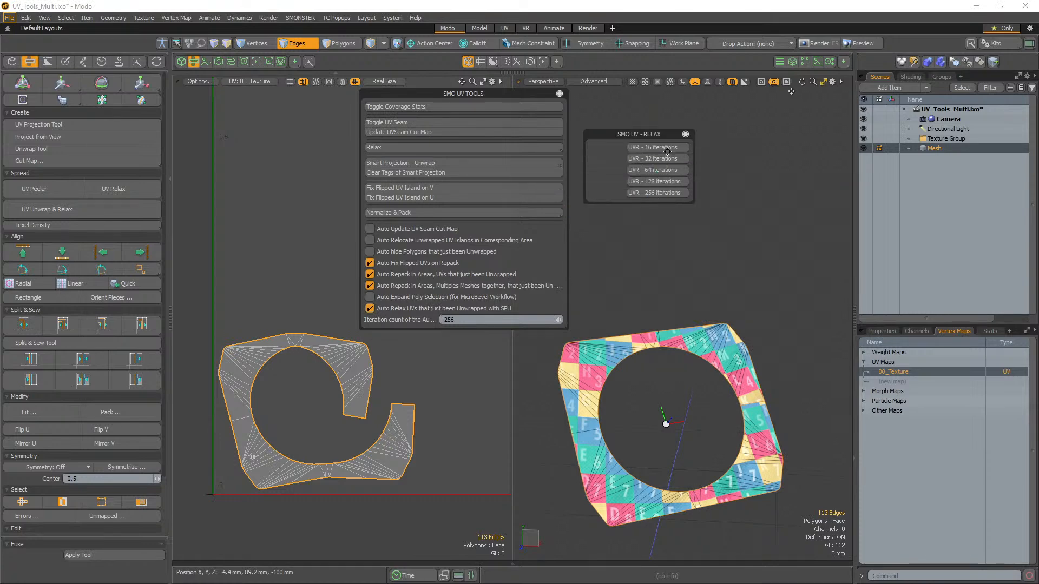
key("3")
scroll(388, 393, "up", 3)
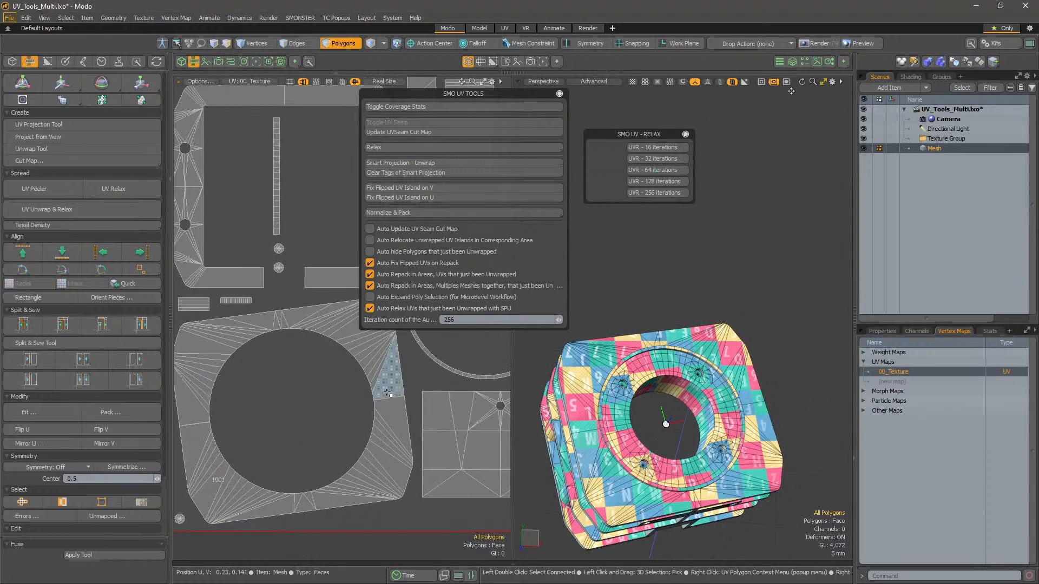
double_click(388, 394)
left_click_drag(388, 393, 411, 351, "ctrl+alt")
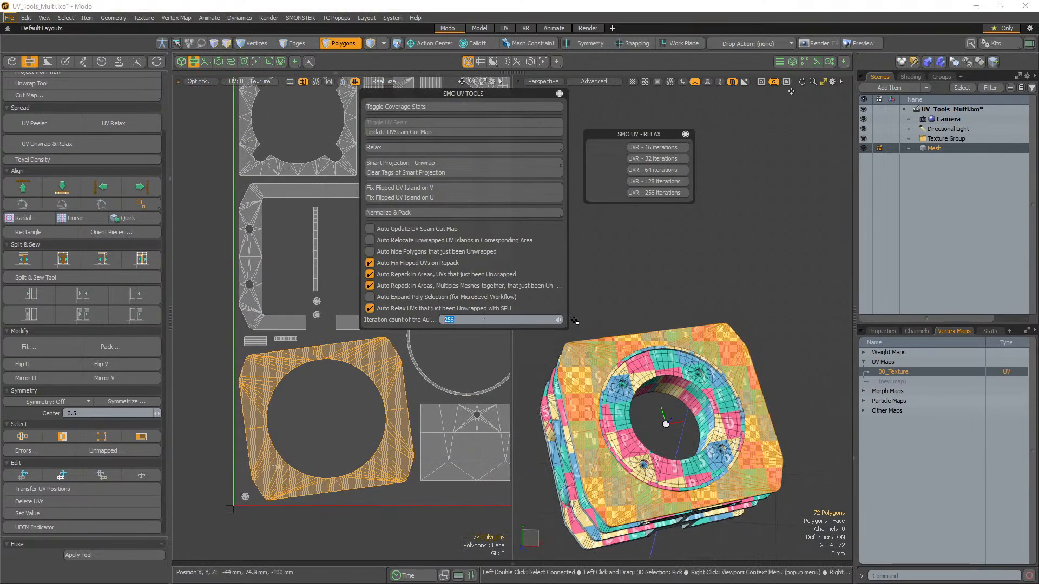
- Resize and reposition the SMO UV Tools window so its full option labels and the auto relax iteration count are readable
left_click_drag(565, 327, 686, 375)
left_click(684, 330)
left_click_drag(614, 99, 611, 65)
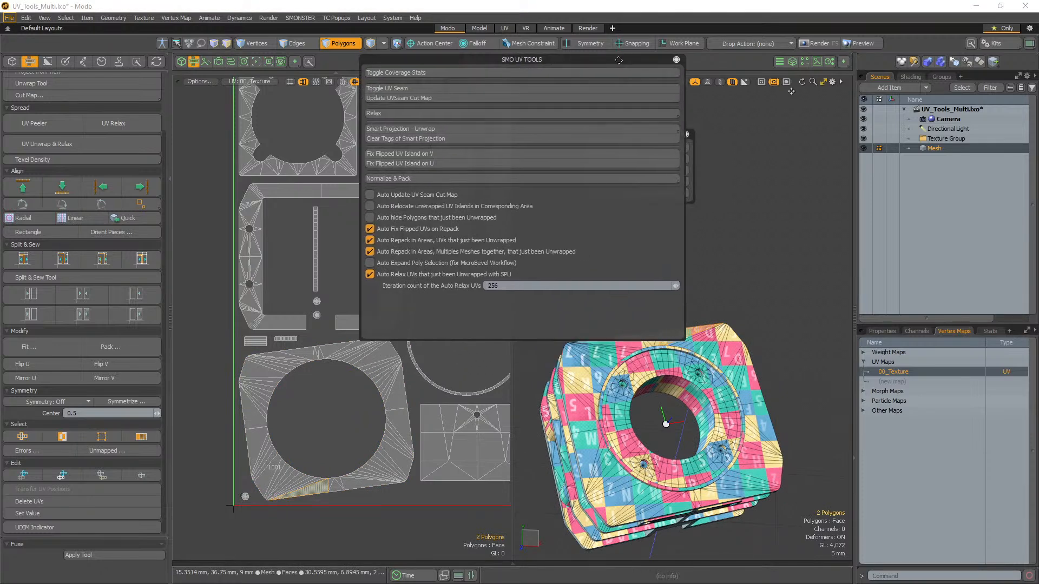
left_click_drag(550, 341, 549, 305)
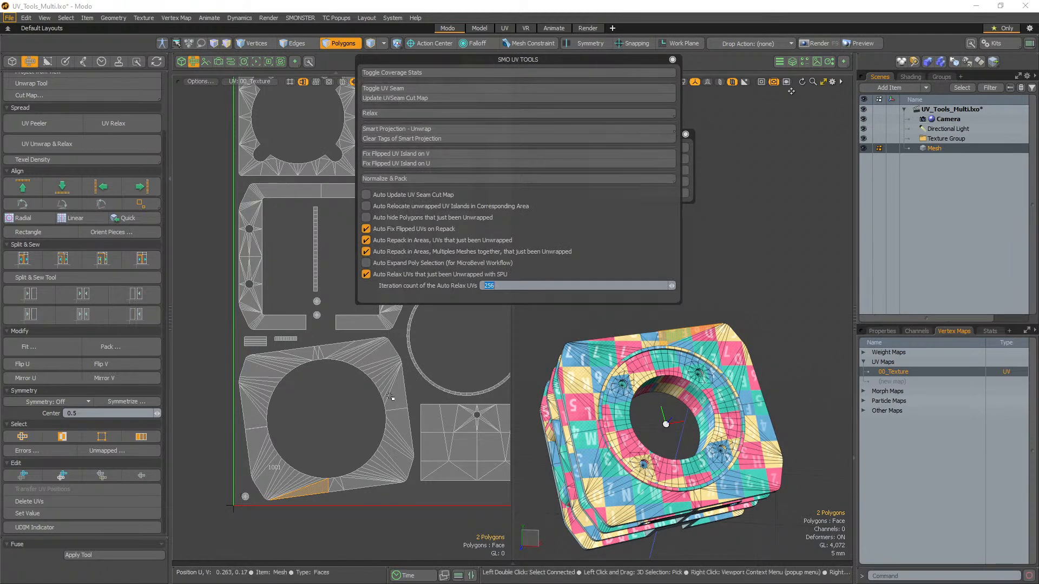
- Select all polygons of the relaxed square plate island and isolate the plate from the rest of the mesh
scroll(300, 389, "up", 3)
left_click_drag(328, 414, 301, 448, "alt")
left_click(314, 456)
key("space")
key("space")
left_click(209, 434)
left_click(82, 318)
left_click_drag(277, 453, 296, 436, "alt")
key("space")
double_click(237, 396)
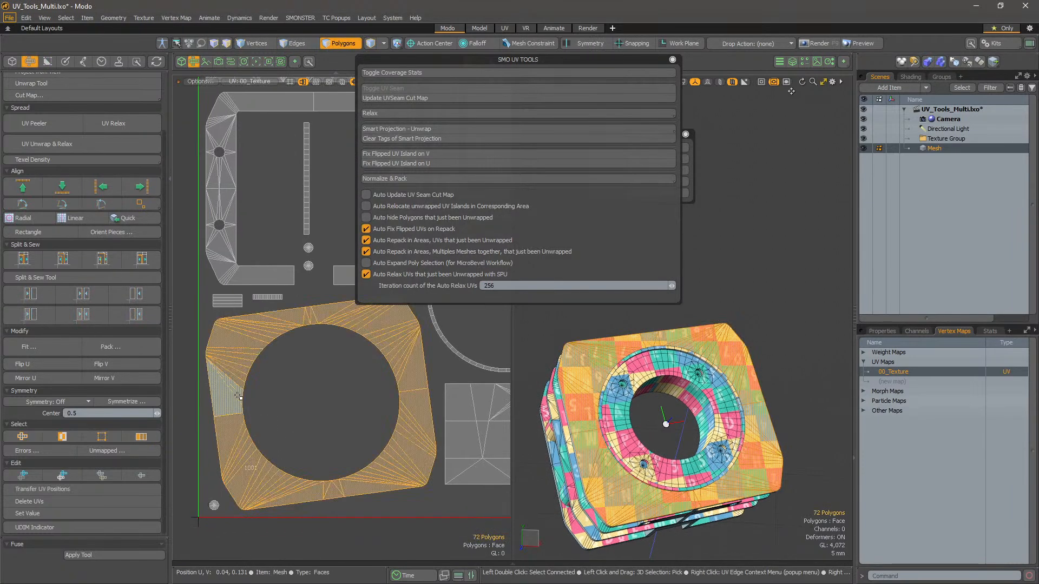
key("shift+h")
- Project the isolated plate's UVs with SP Planar along the Z axis
key("a")
left_click_drag(330, 457, 328, 462, "alt")
key("ctrl+2")
left_click(767, 395)
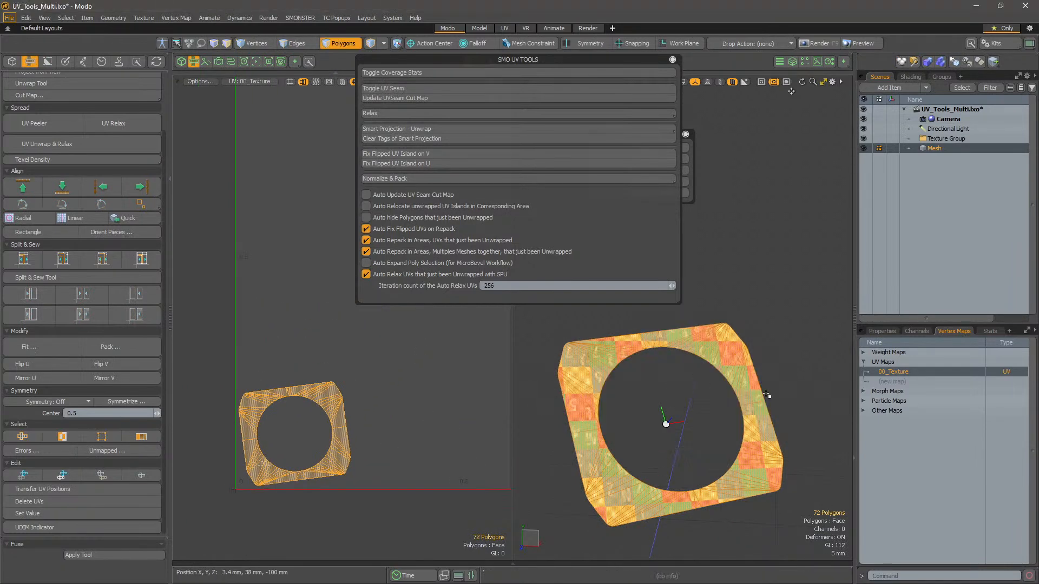
left_click_drag(664, 423, 680, 440, "alt")
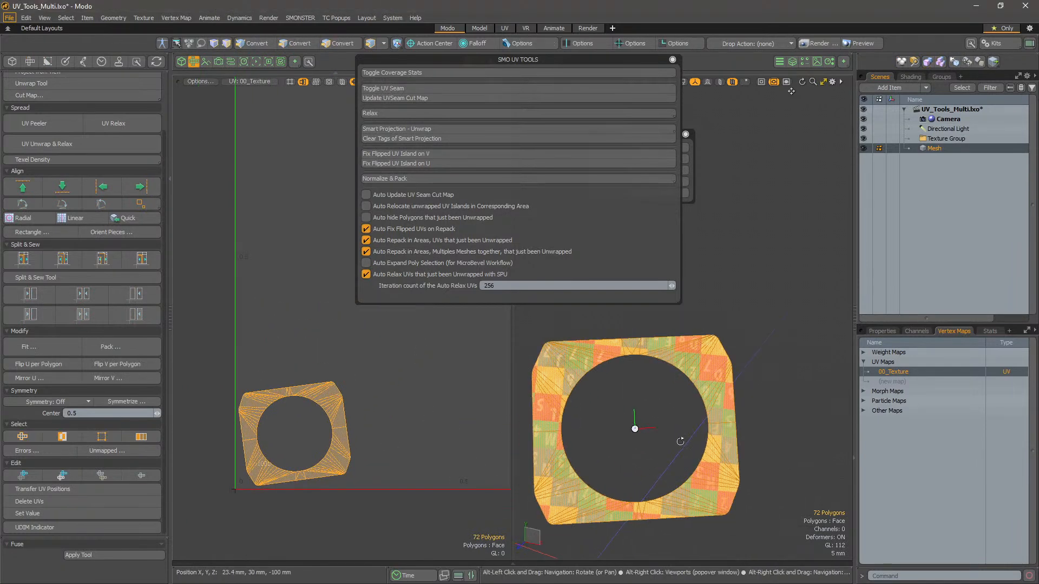
scroll(606, 429, "up", 5)
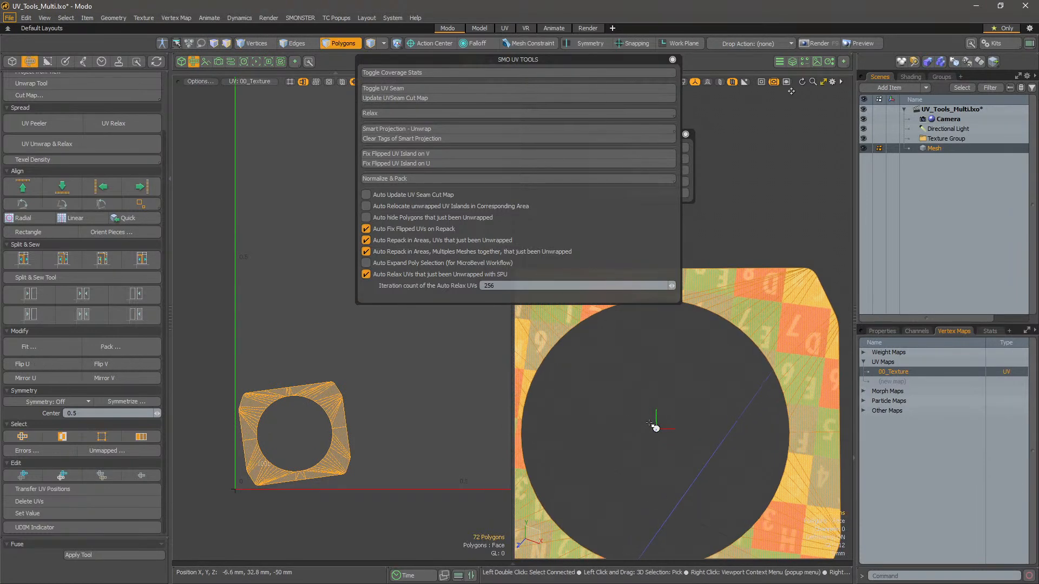
scroll(676, 430, "down", 5)
left_click_drag(689, 424, 638, 438, "alt")
key("ctrl+3")
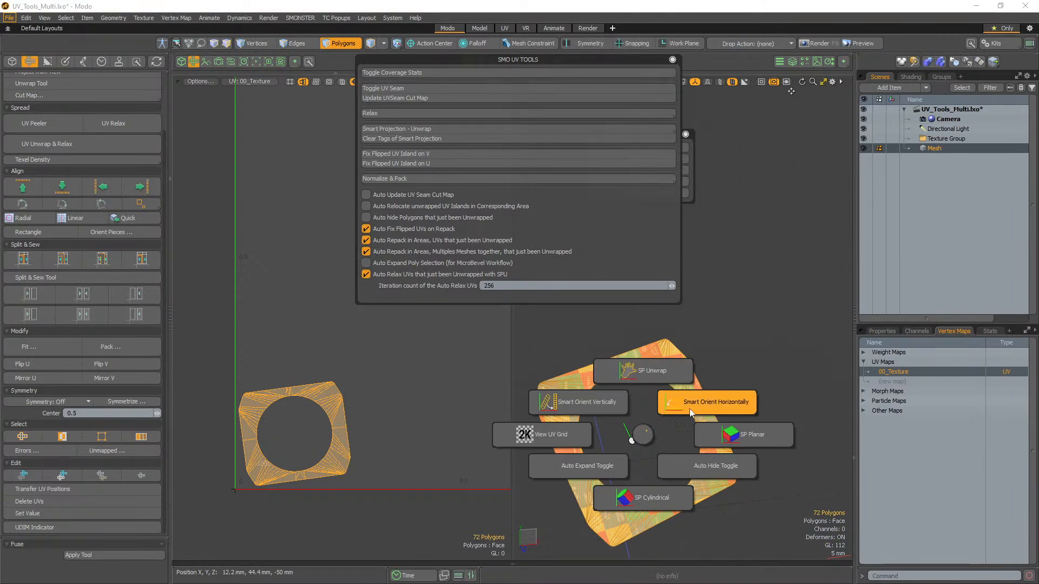
left_click(697, 425)
left_click(695, 376)
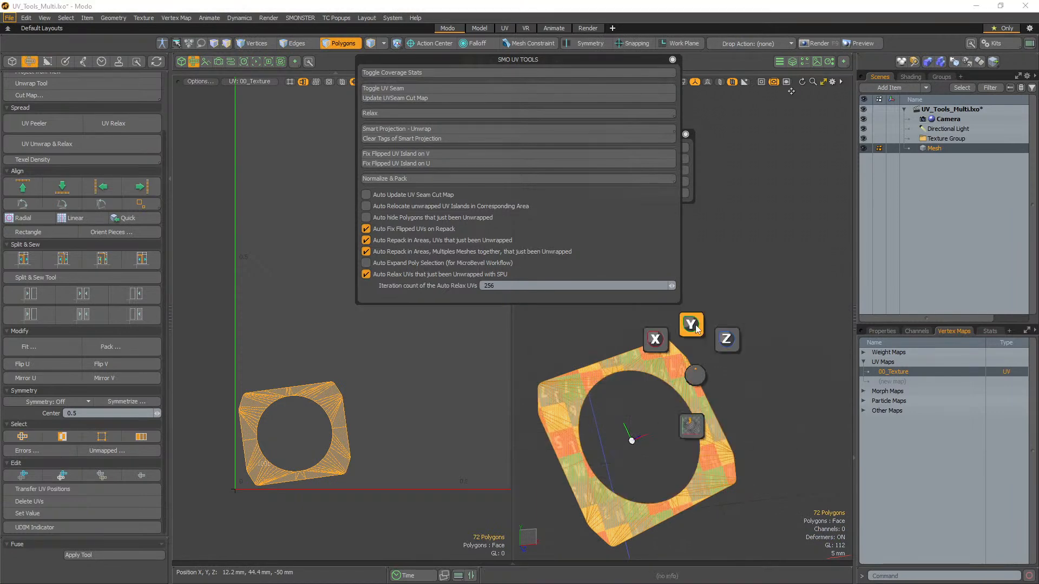
left_click(726, 338)
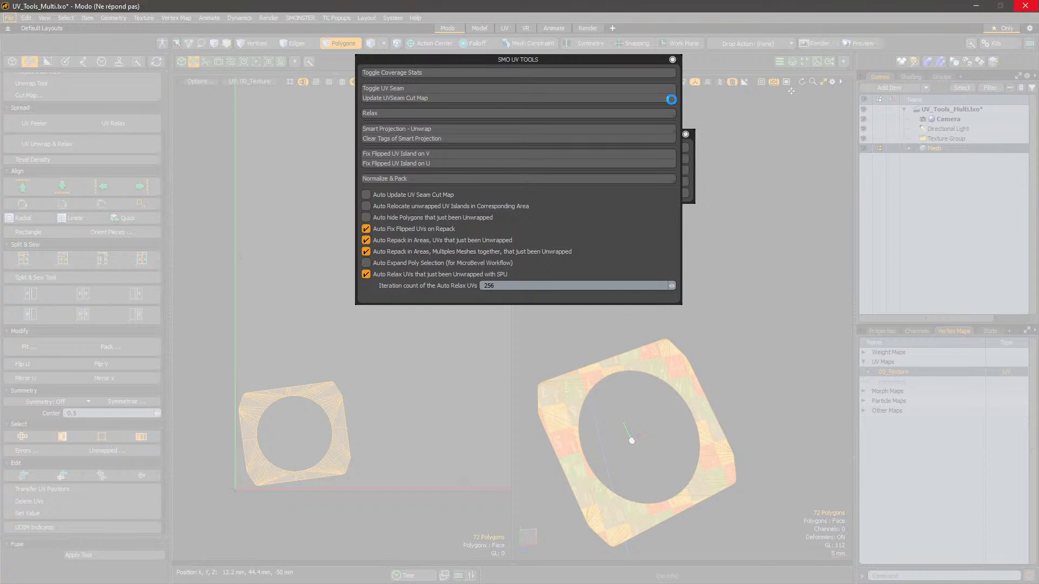
- Force the unresponsive Modo session to close
left_click(671, 60)
left_click(1025, 5)
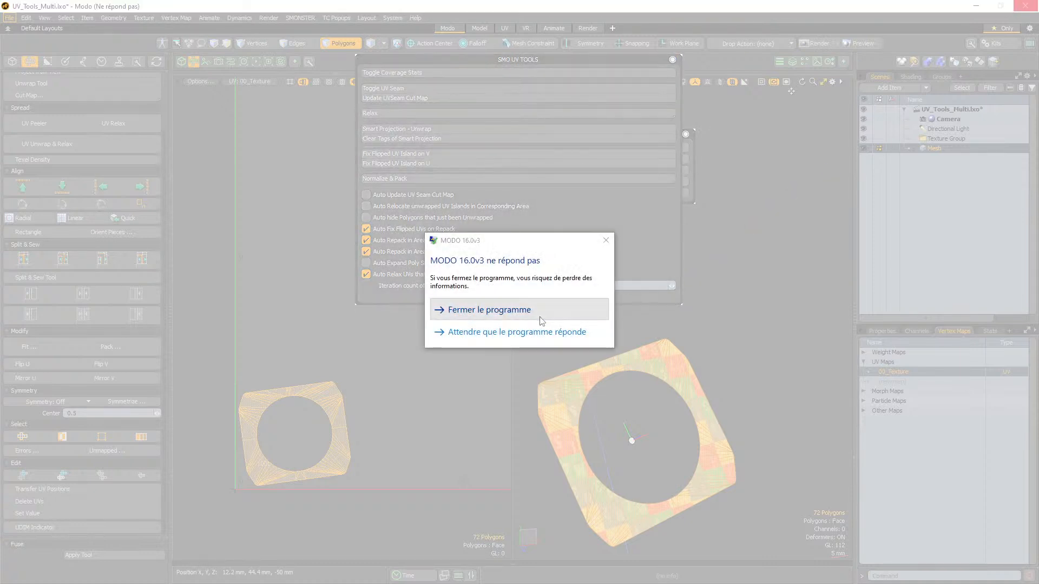
left_click(541, 320)
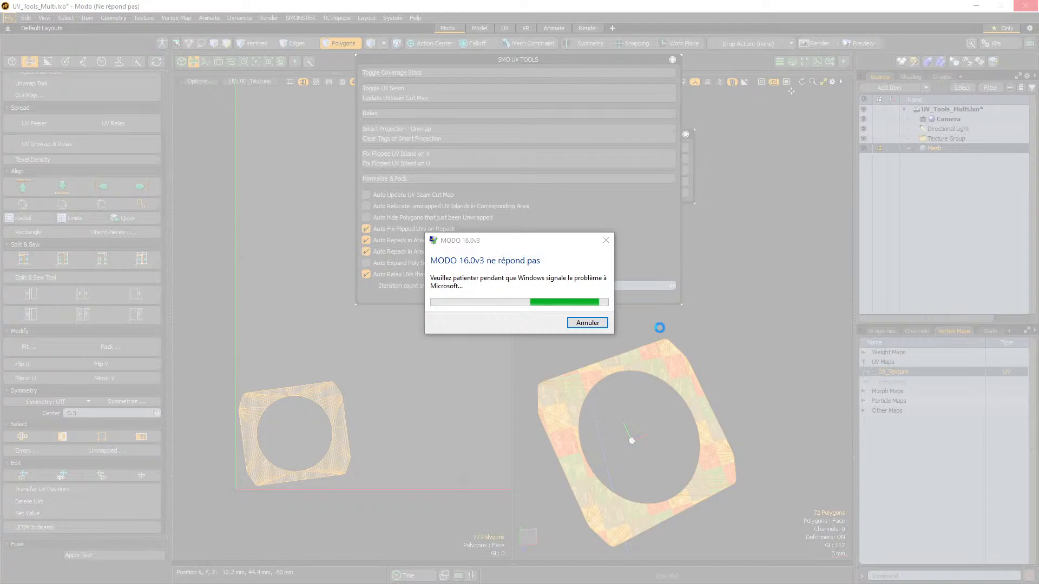
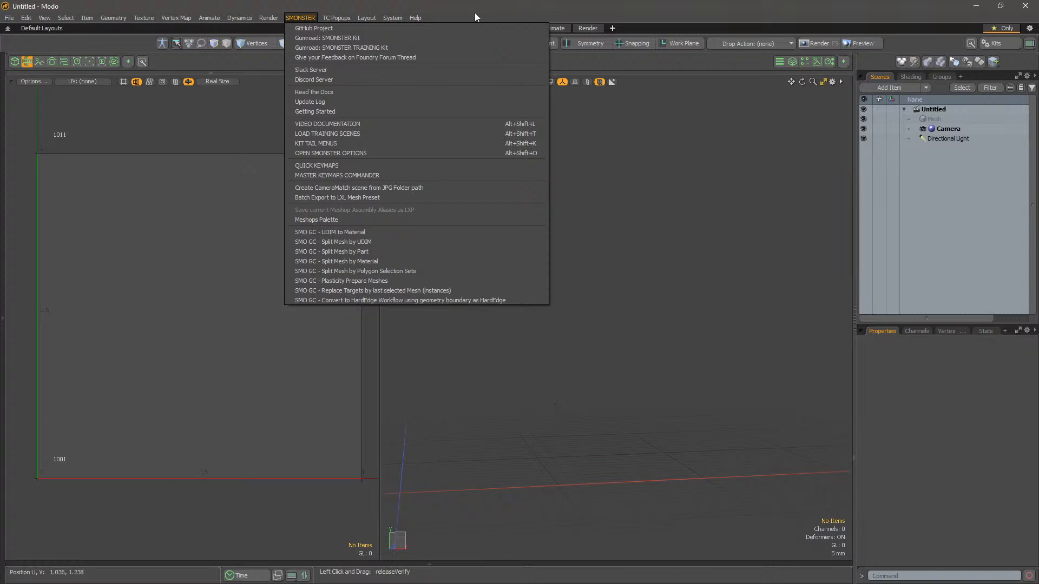
- Load the SMONSTER training scene for the CAD Tools cleanup tools
left_click(475, 13)
left_click(312, 19)
left_click(310, 18)
left_click(298, 19)
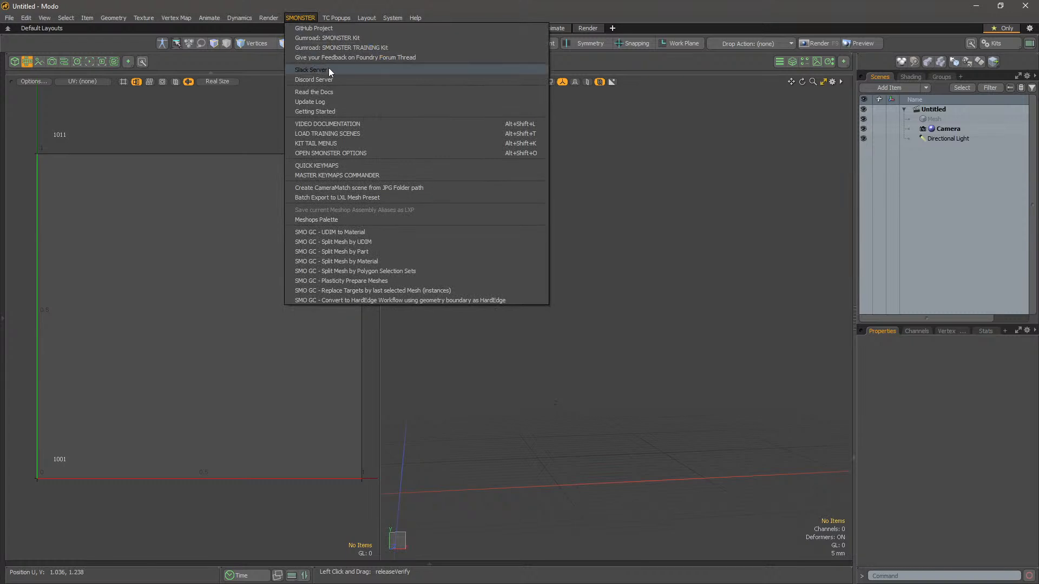
left_click(348, 133)
left_click(388, 87)
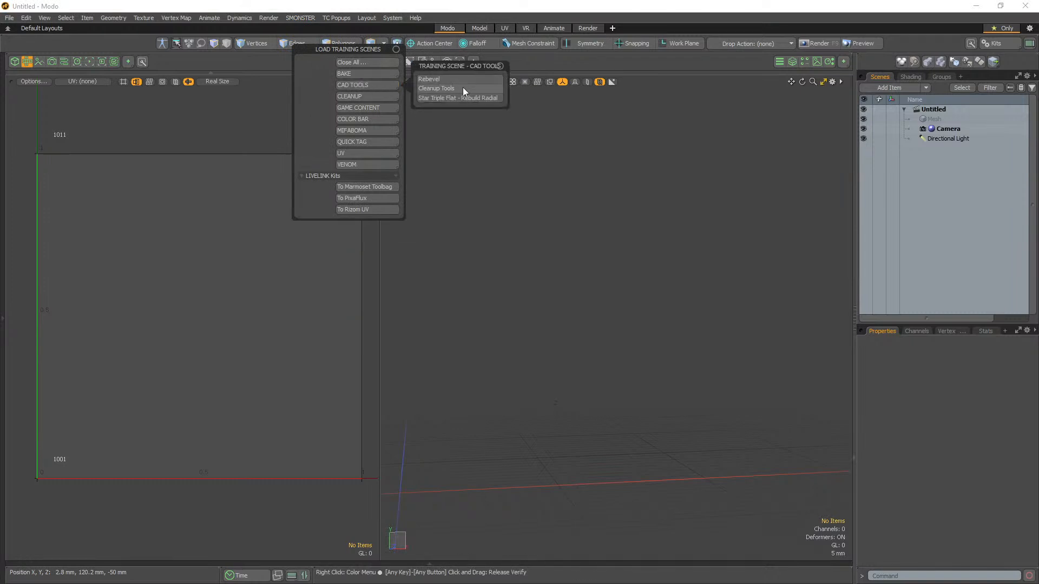
left_click(495, 90)
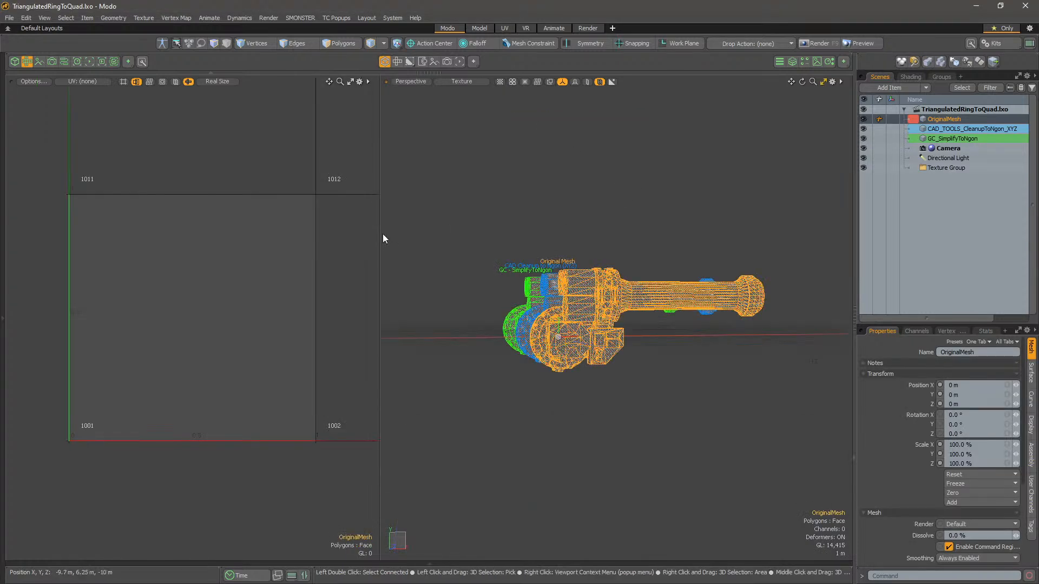
- Deselect OriginalMesh and enlarge the 3D view until it replaces the UV view, with all three meshes framed
left_click_drag(379, 233, 169, 240)
left_click(454, 252)
left_click_drag(456, 252, 547, 303, "alt")
scroll(546, 303, "up", 3)
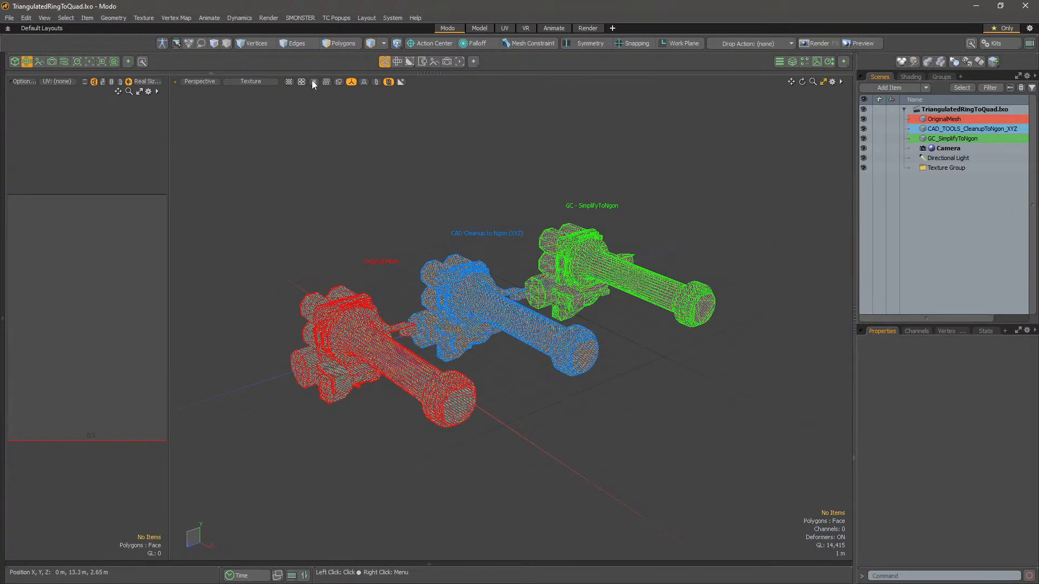
left_click(290, 82)
left_click(297, 94)
left_click_drag(515, 192, 503, 217, "alt")
left_click(29, 62)
left_click_drag(768, 267, 606, 228, "alt")
scroll(606, 228, "up", 3)
left_click(471, 564)
middle_click_drag(519, 441, 557, 343, "alt")
scroll(557, 343, "up", 2)
left_click_drag(557, 343, 600, 394, "alt")
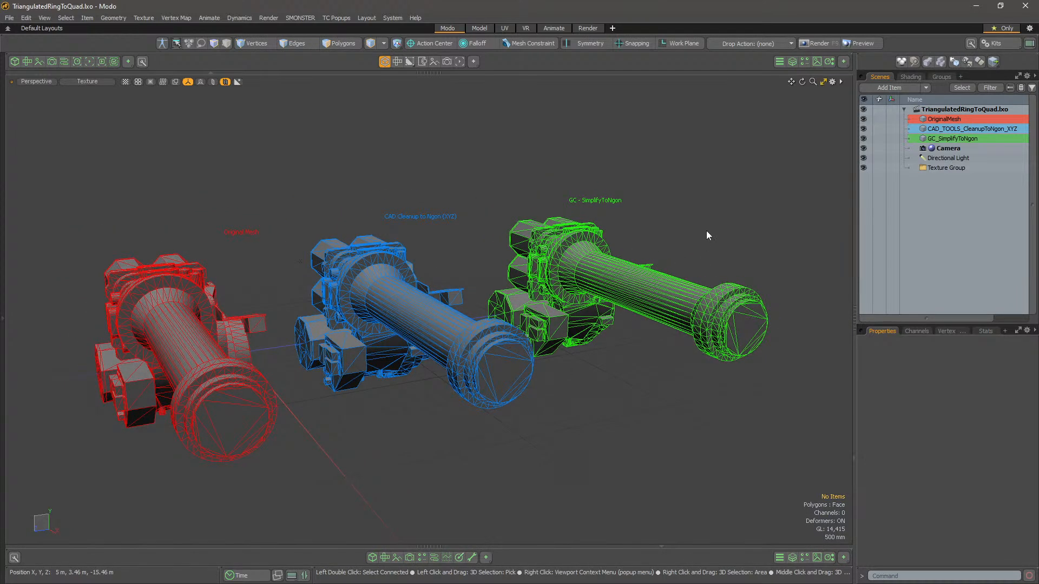
- Show the complete set of layout tabs and maximize the 3D view over the whole workspace
left_click(1013, 29)
left_click(2, 138)
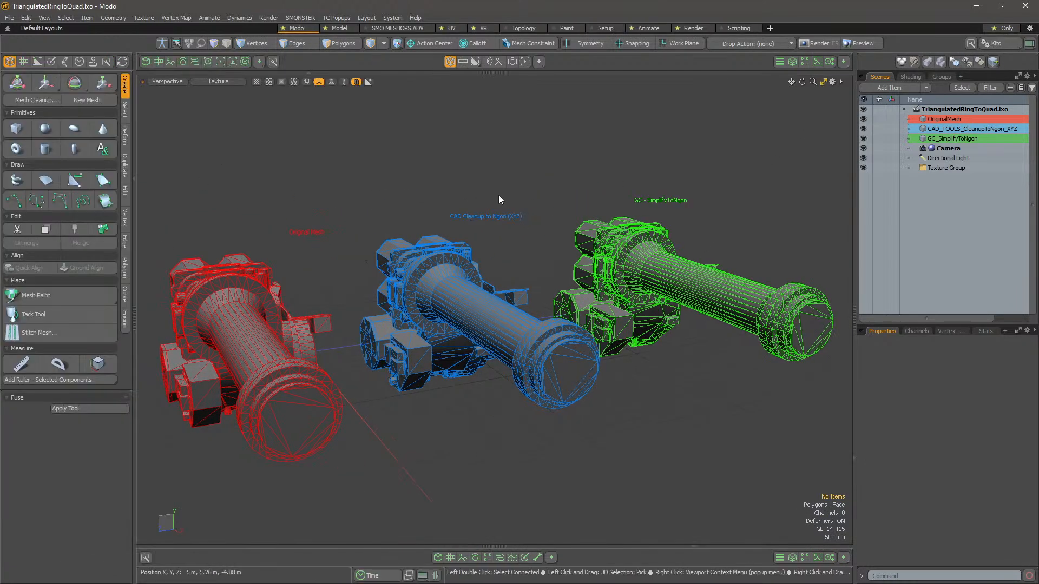
key("ctrl+space")
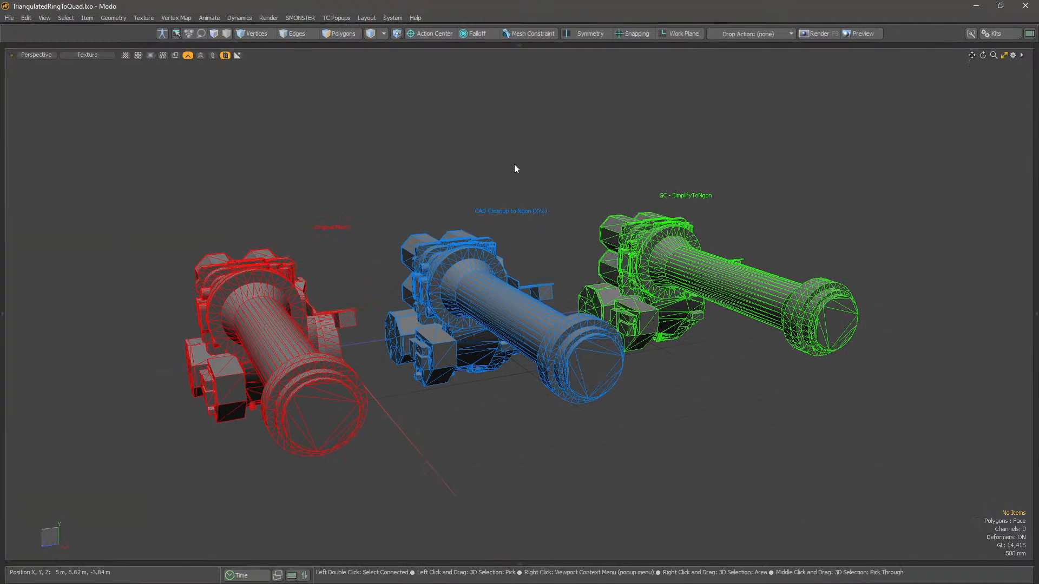
- Examine the Original Mesh, CAD Cleanup to Ngon (XYZ) and GC - SimplifyToNgon versions side by side
left_click_drag(660, 193, 624, 201, "alt")
left_click(467, 257)
middle_click_drag(460, 249, 573, 212, "alt")
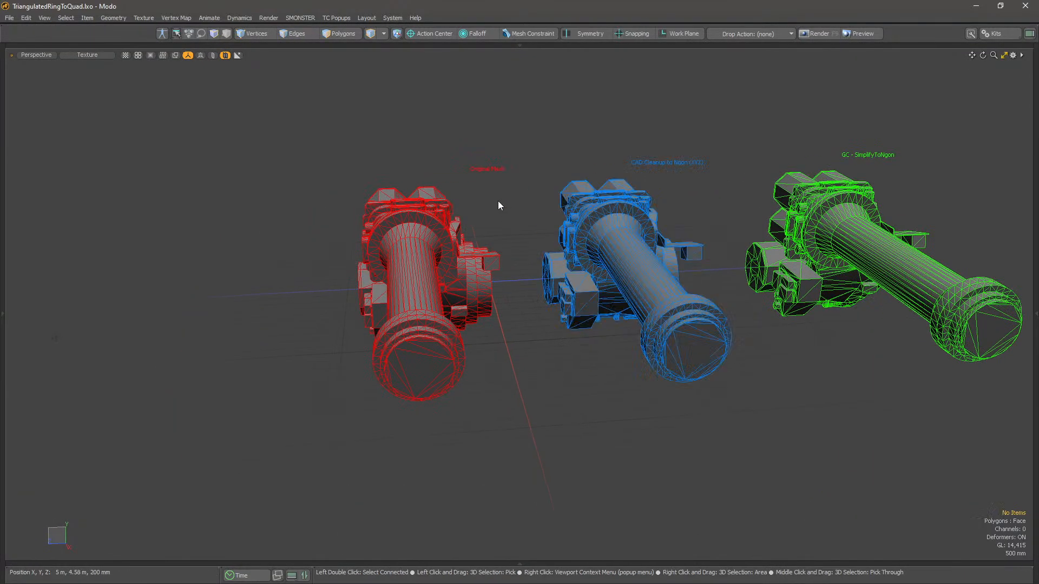
left_click(487, 206)
left_click_drag(458, 210, 492, 211, "alt")
mouse_move(577, 176)
right_mouse_down()
mouse_move(659, 109)
mouse_move(844, 216)
right_mouse_up()
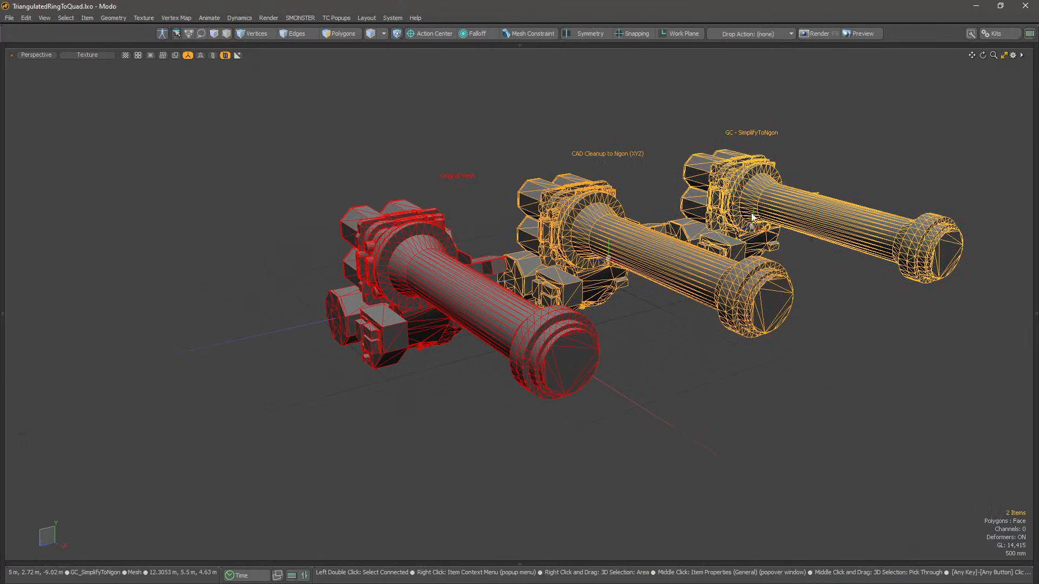
key("Escape")
left_click_drag(491, 156, 500, 187, "alt")
scroll(606, 205, "up", 2)
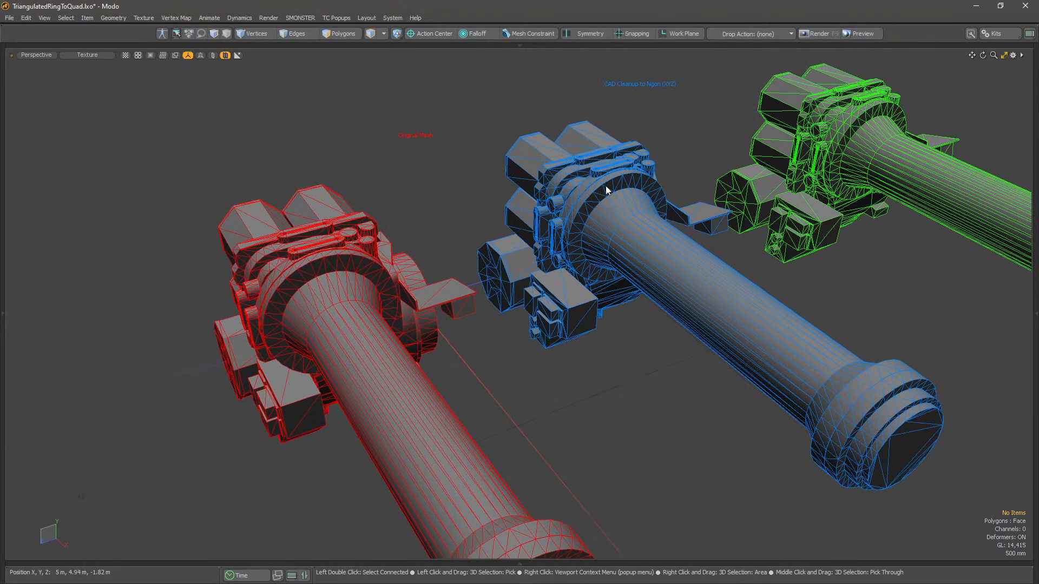
left_click_drag(615, 229, 613, 206, "alt")
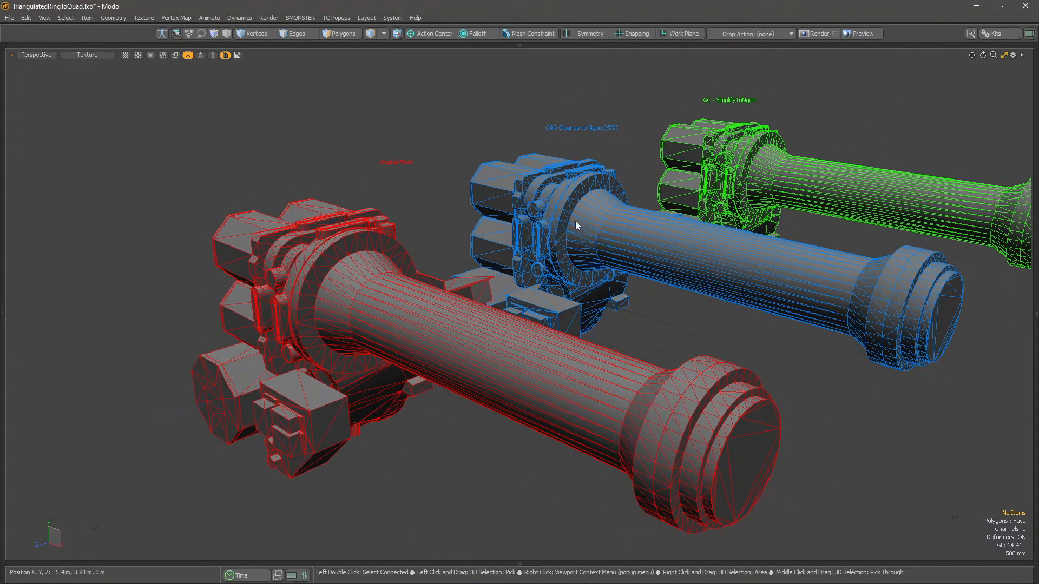
left_click_drag(657, 221, 618, 229, "alt")
middle_click_drag(695, 241, 638, 249, "alt")
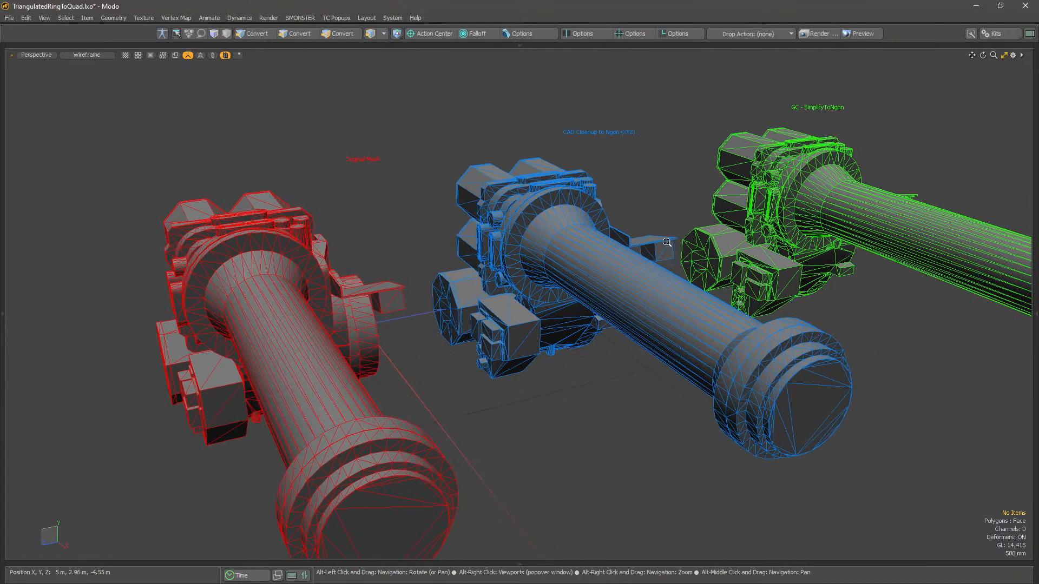
right_click_drag(669, 243, 587, 233, "alt")
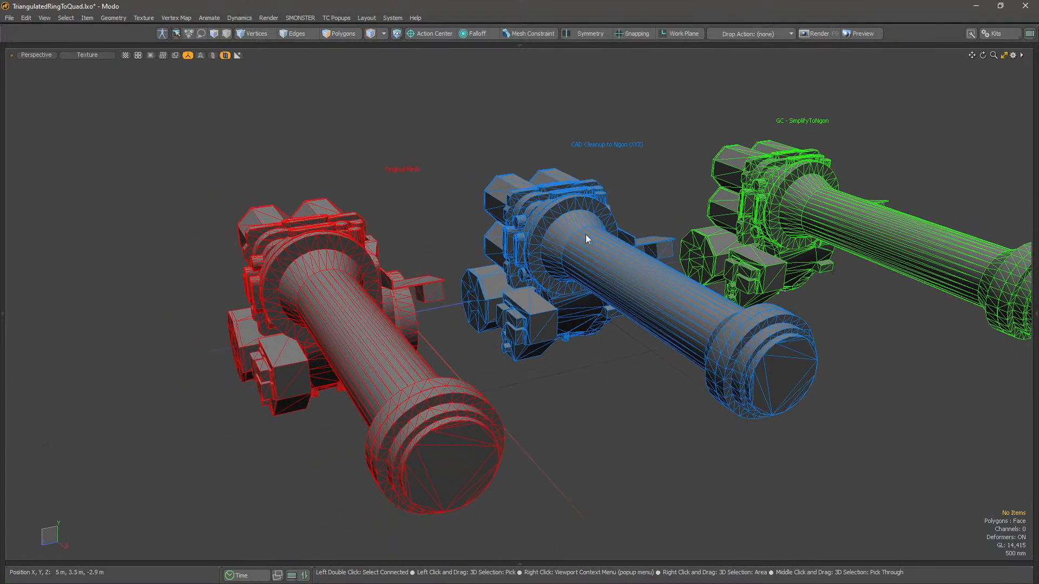
- Bring back the item list, hide the GC_SimplifyToNgon mesh and clear the selection
left_click(1032, 211)
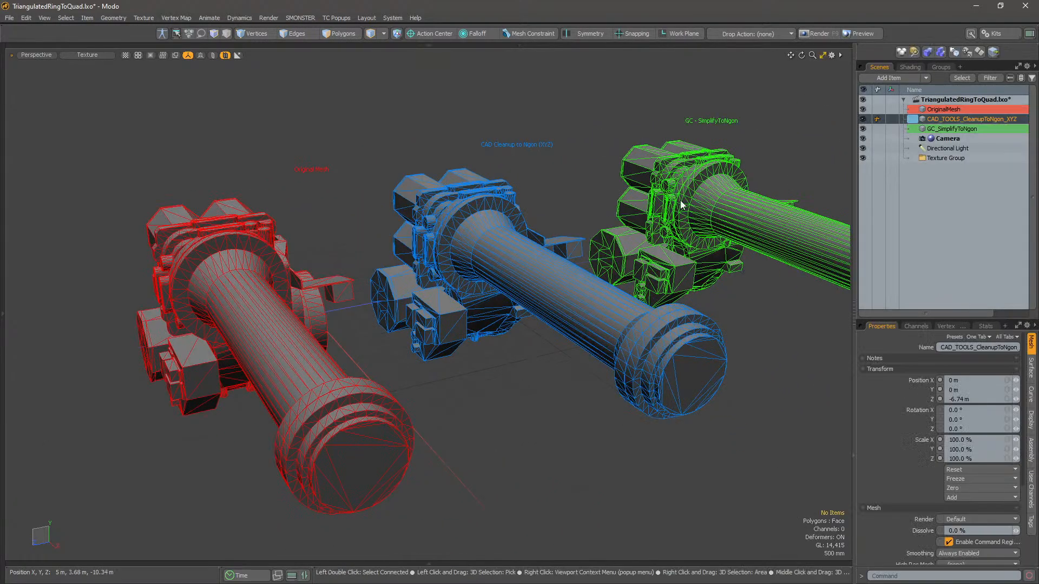
left_click(541, 259)
middle_click_drag(584, 163, 547, 197, "alt")
left_click_drag(698, 325, 635, 342, "alt")
middle_click_drag(636, 342, 653, 298, "alt")
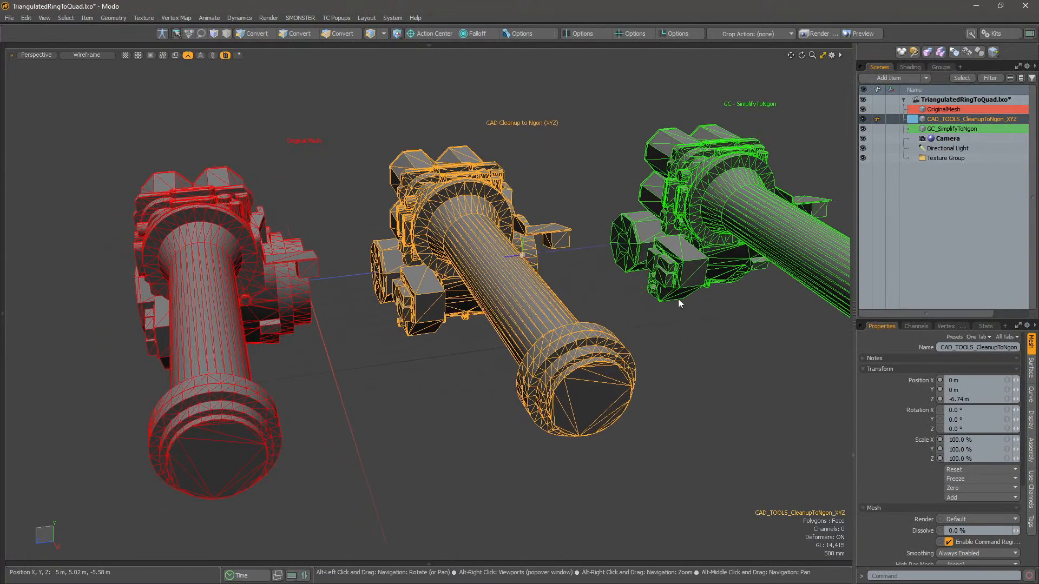
left_click_drag(770, 244, 675, 255, "alt")
key("Escape")
mouse_move(745, 233)
right_mouse_down()
mouse_move(709, 107)
mouse_move(727, 116)
right_mouse_up()
left_click(951, 130)
left_click(863, 129)
key("Escape")
left_click_drag(535, 254, 528, 209, "alt")
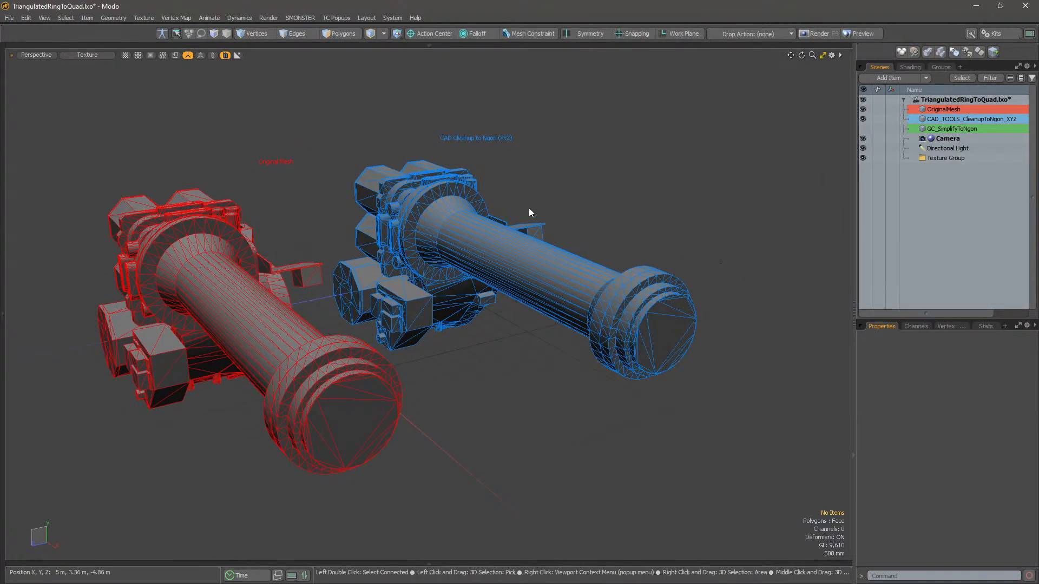
- Switch the 3D view to Advanced shading and examine the triangulated surfaces of the two remaining meshes
key("KP_7")
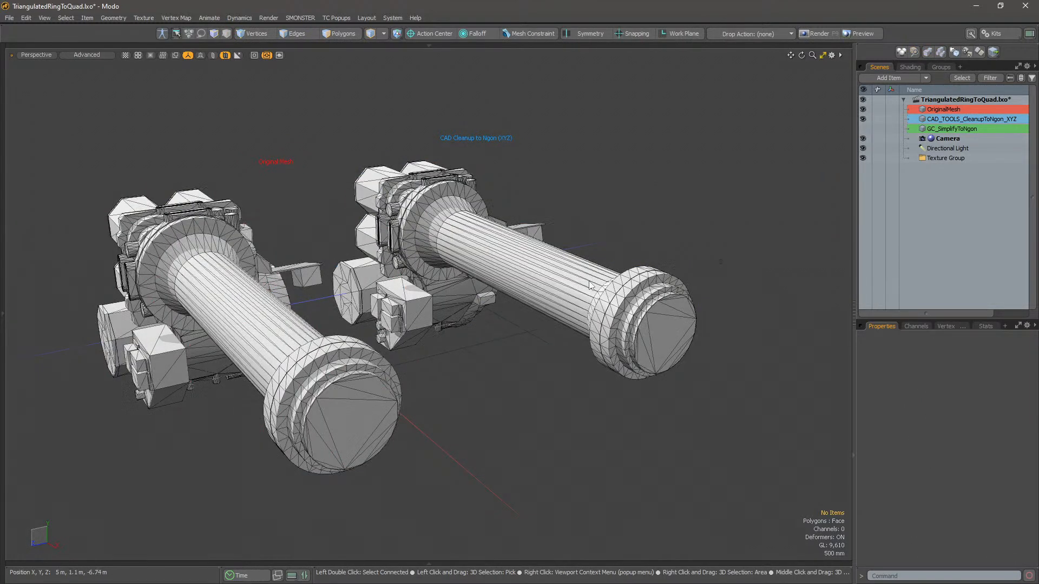
left_click_drag(565, 320, 812, 293, "alt")
left_click_drag(784, 369, 554, 331, "alt")
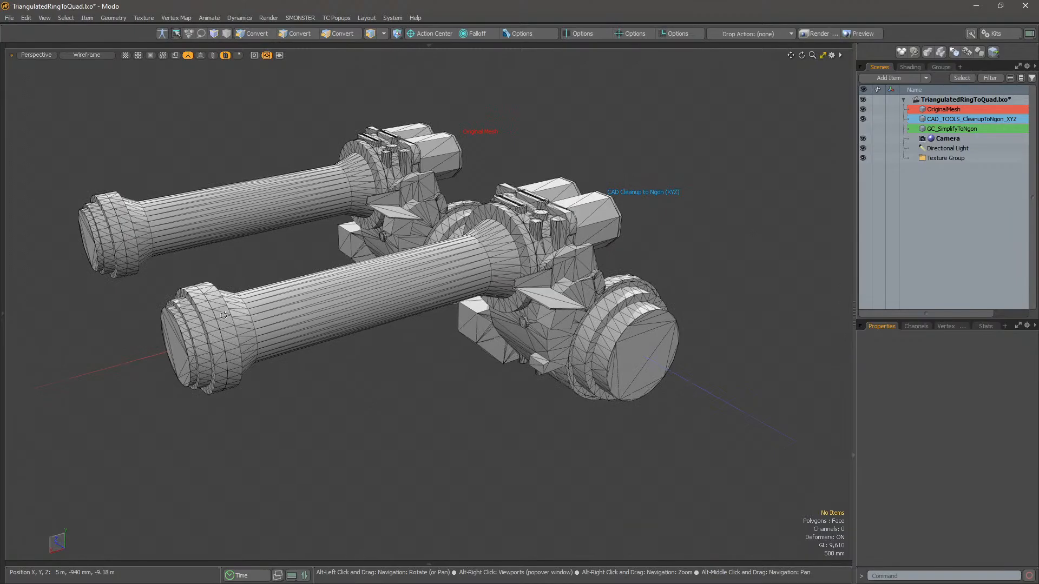
scroll(223, 315, "up", 5)
left_click_drag(302, 292, 175, 271, "alt")
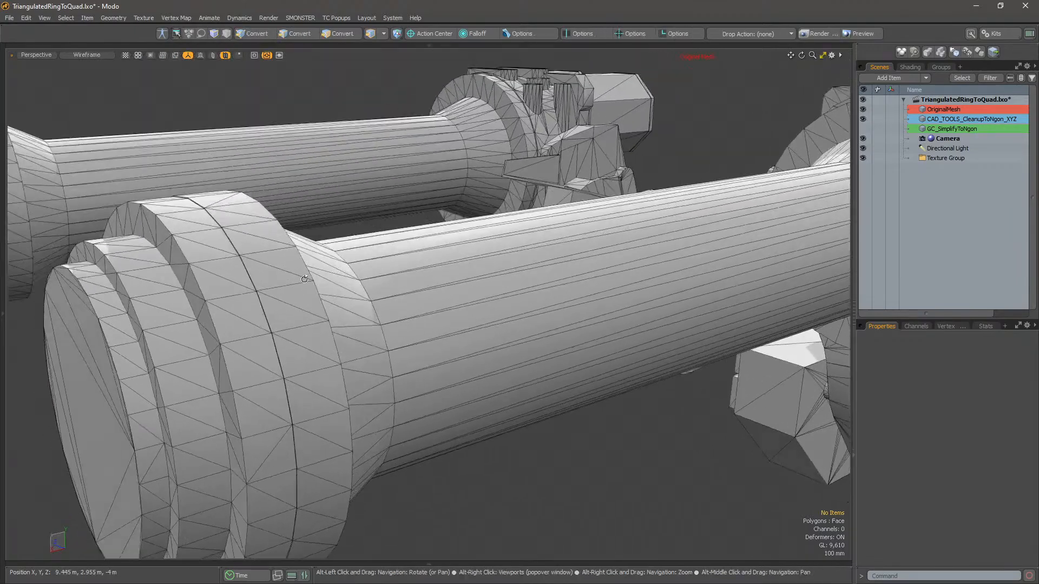
scroll(324, 287, "down", 5)
left_click_drag(403, 313, 432, 320, "alt")
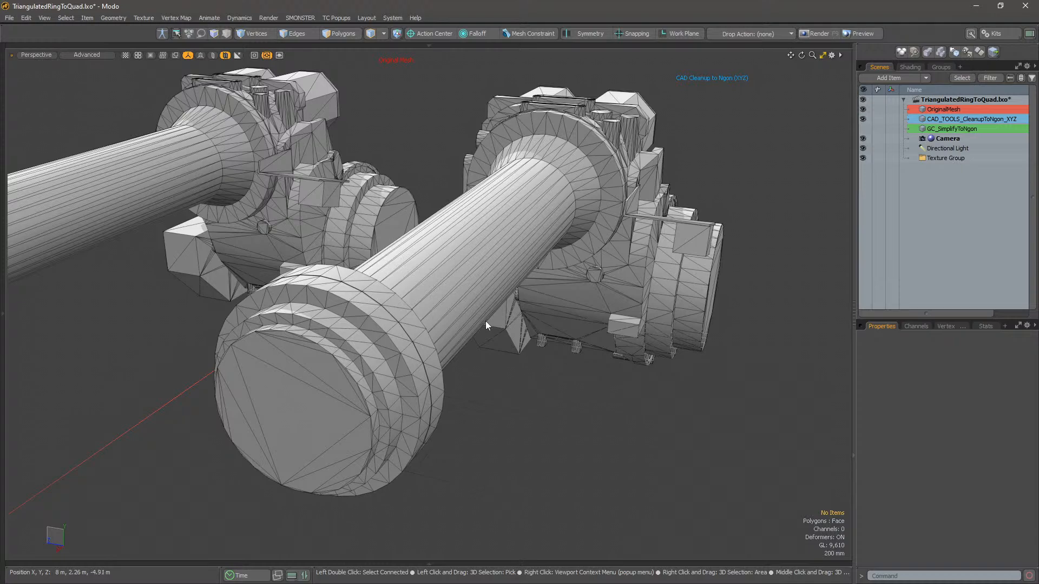
left_click_drag(453, 307, 425, 308, "alt")
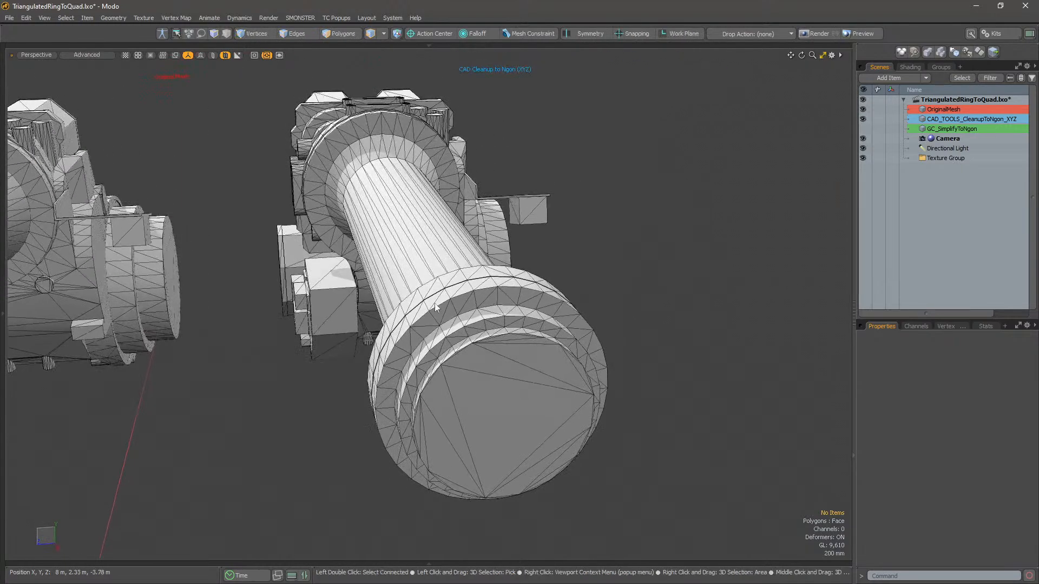
mouse_move(514, 300)
left_mouse_down("ctrl+alt")
mouse_move(502, 303)
mouse_move(510, 317)
left_mouse_up("ctrl+alt")
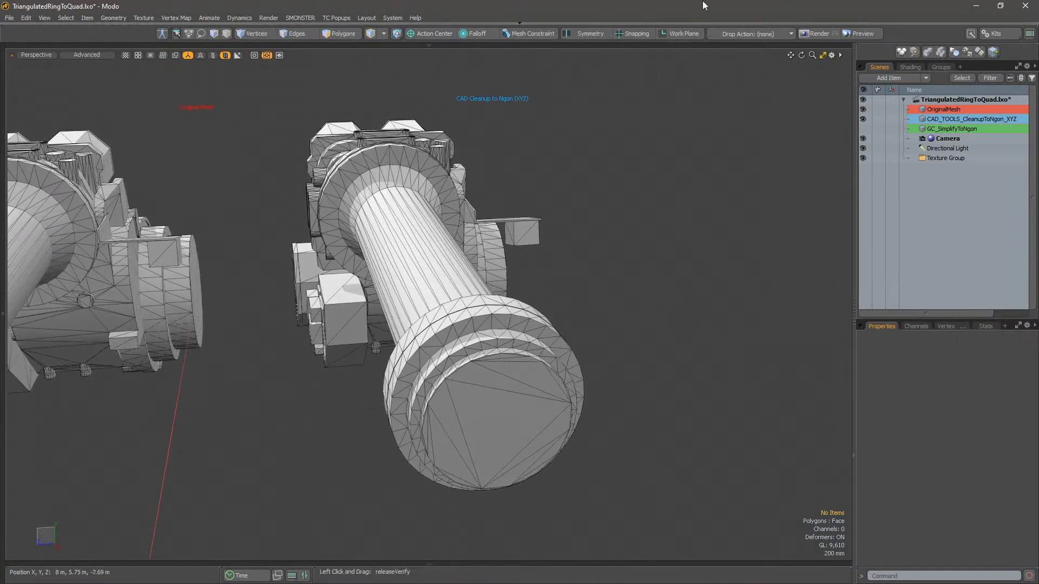
- Open the SMO CAD Tools kit and its Cleanup Tools, placing both windows beside the meshes
left_click(993, 34)
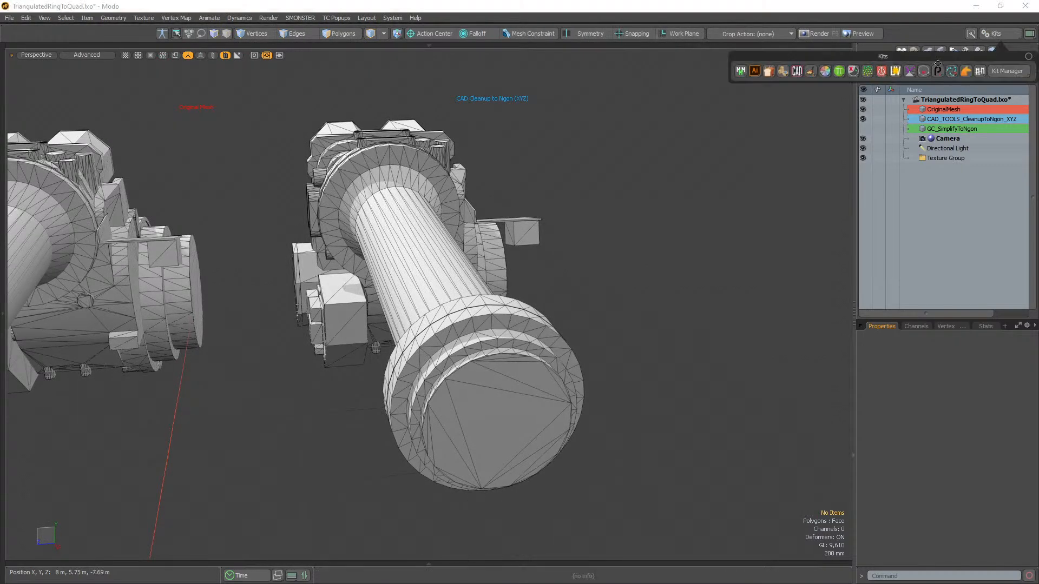
left_click_drag(938, 64, 828, 1)
left_click(687, 7)
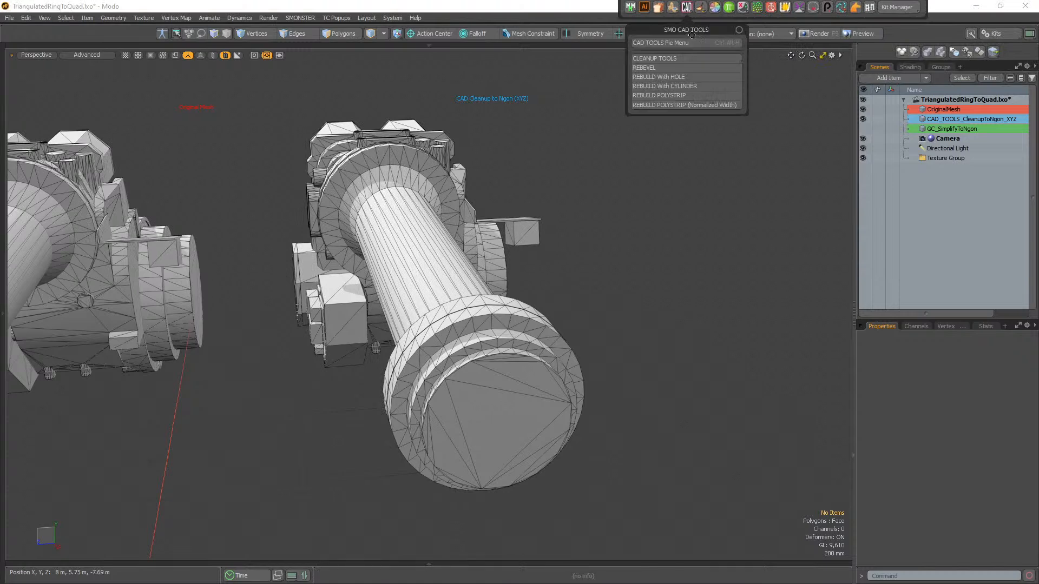
left_click_drag(691, 35, 694, 54)
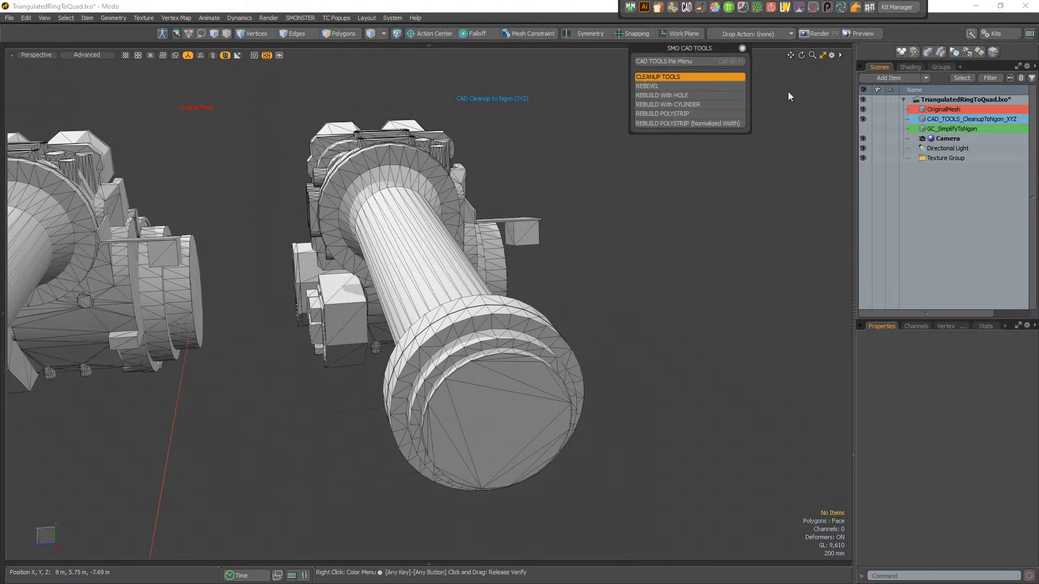
left_click_drag(559, 14, 768, 161)
- Run Cleanup to Ngon on XYZ Axes on the CAD_TOOLS_CleanupToNgon_XYZ mesh
left_click_drag(346, 246, 377, 250, "alt")
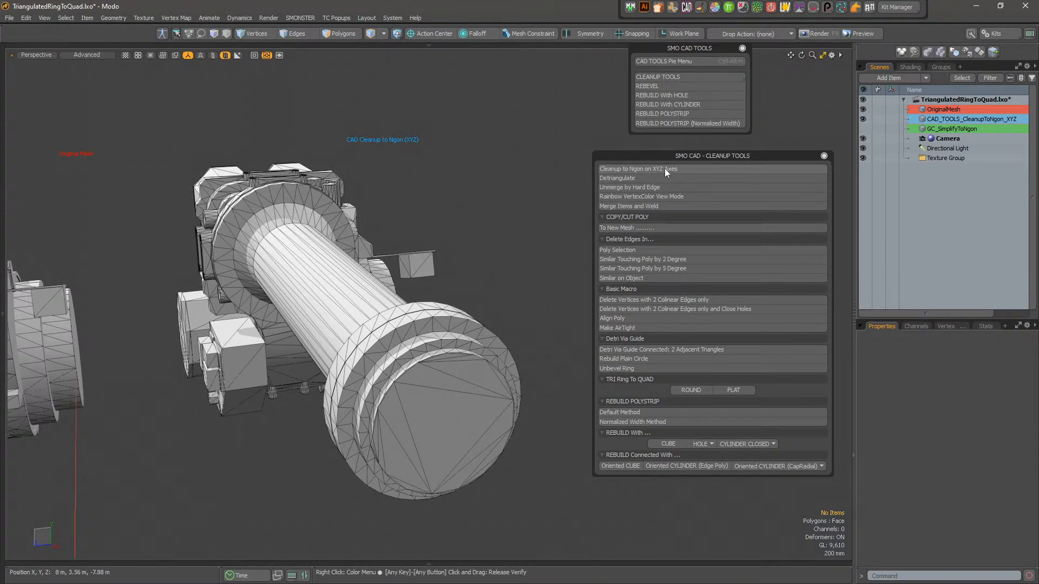
scroll(480, 294, "down", 5, "alt")
left_click_drag(481, 294, 395, 263, "alt")
scroll(395, 264, "up", 2, "alt")
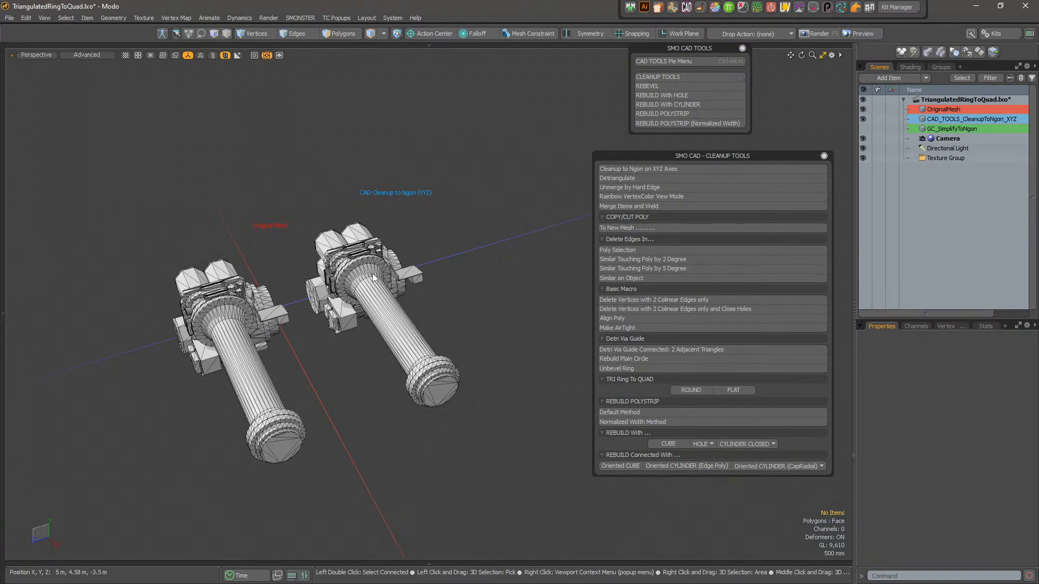
left_click_drag(449, 290, 436, 284, "alt")
right_click_drag(436, 284, 433, 320, "alt")
middle_click_drag(433, 320, 427, 289, "alt")
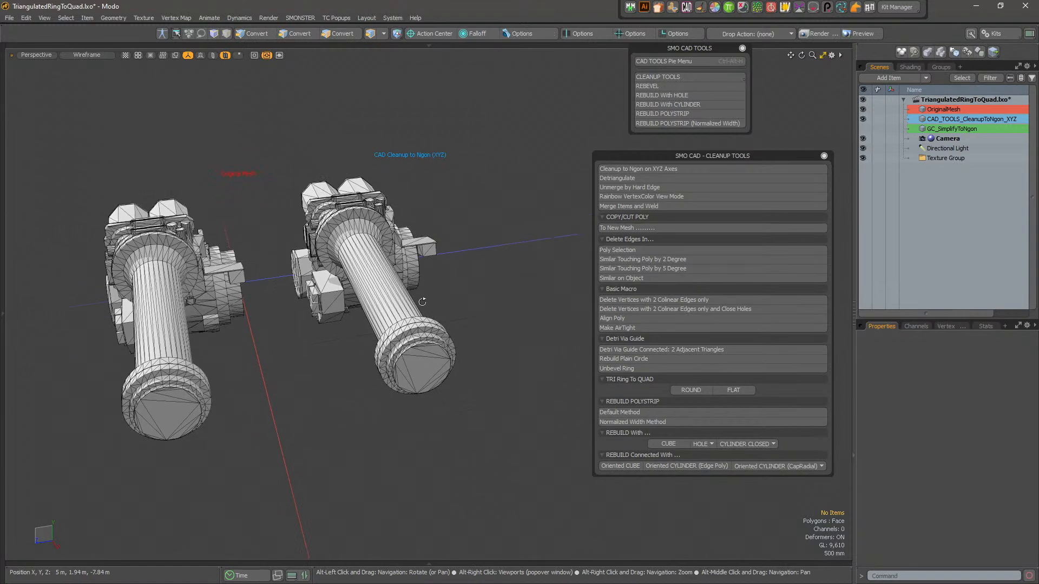
right_click_drag(427, 289, 428, 311, "alt")
left_click_drag(428, 311, 431, 307, "alt")
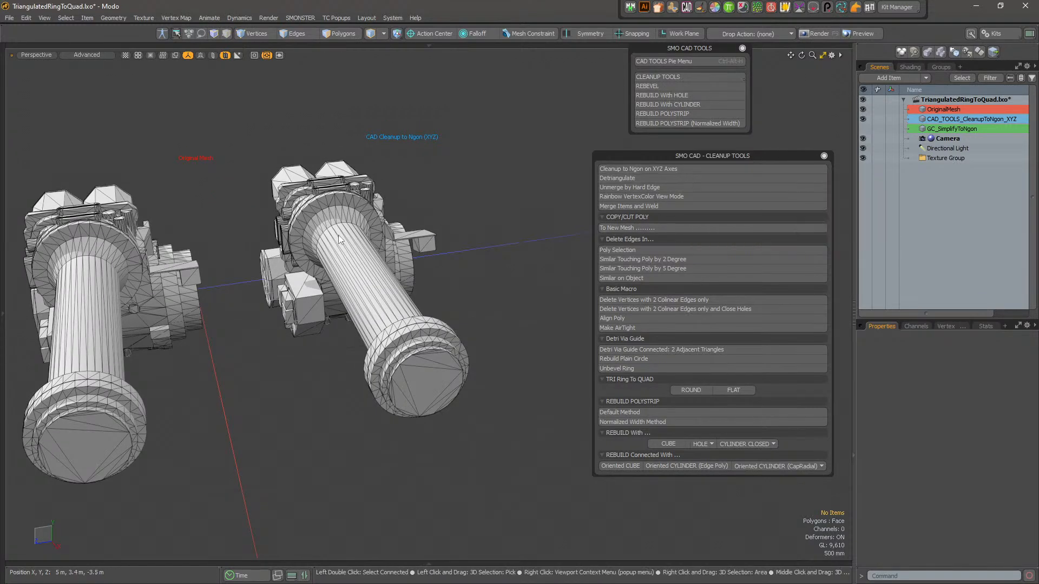
left_click(944, 109)
left_click(947, 120)
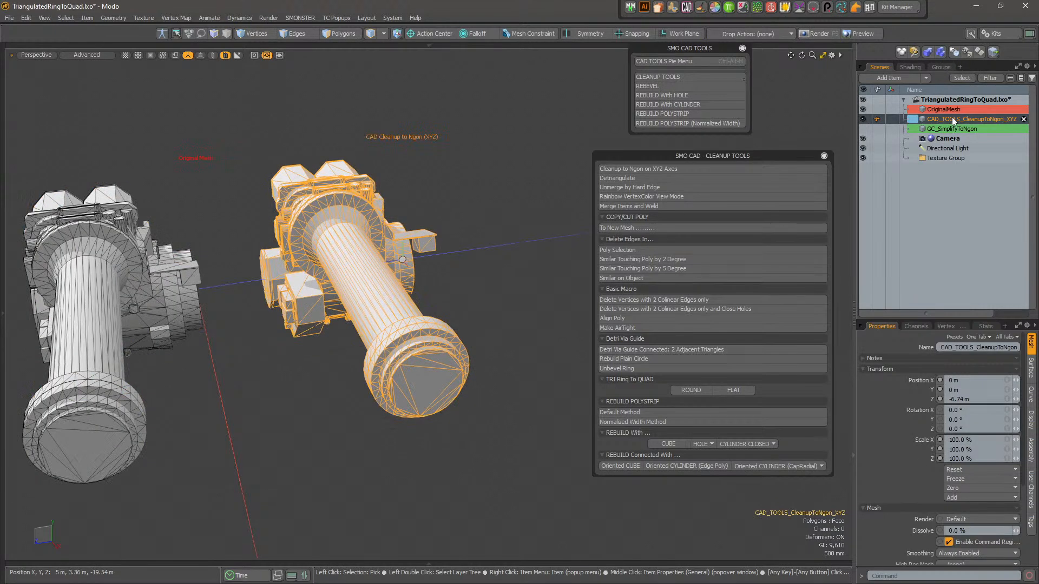
left_click(686, 168)
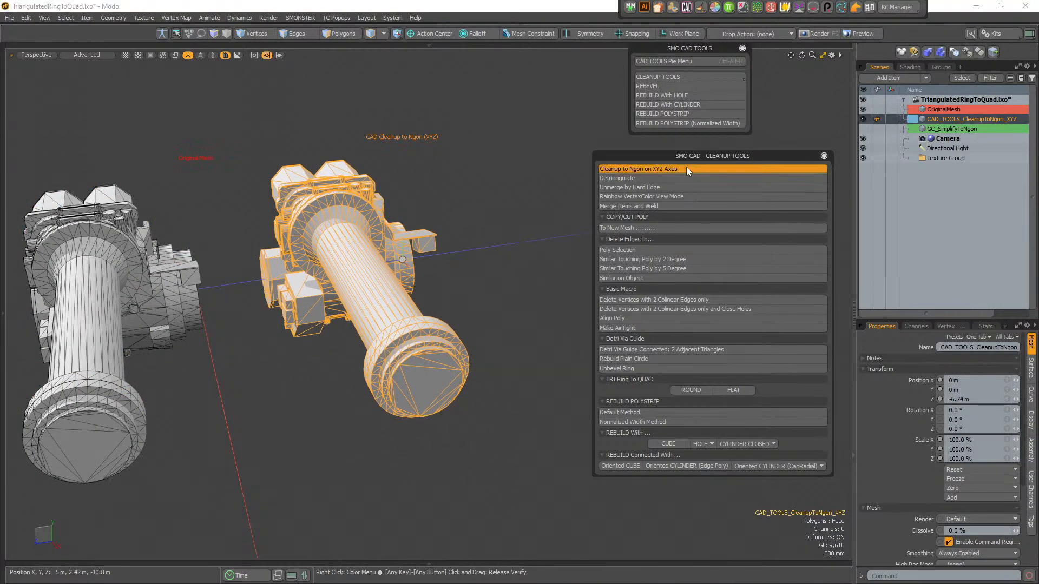
- Select the CAD_TOOLS_CleanupToNgon_XYZ mesh and try Cleanup to Ngon on XYZ Axes on it again
left_click_drag(473, 290, 416, 287, "alt")
right_click_drag(415, 286, 428, 282, "alt")
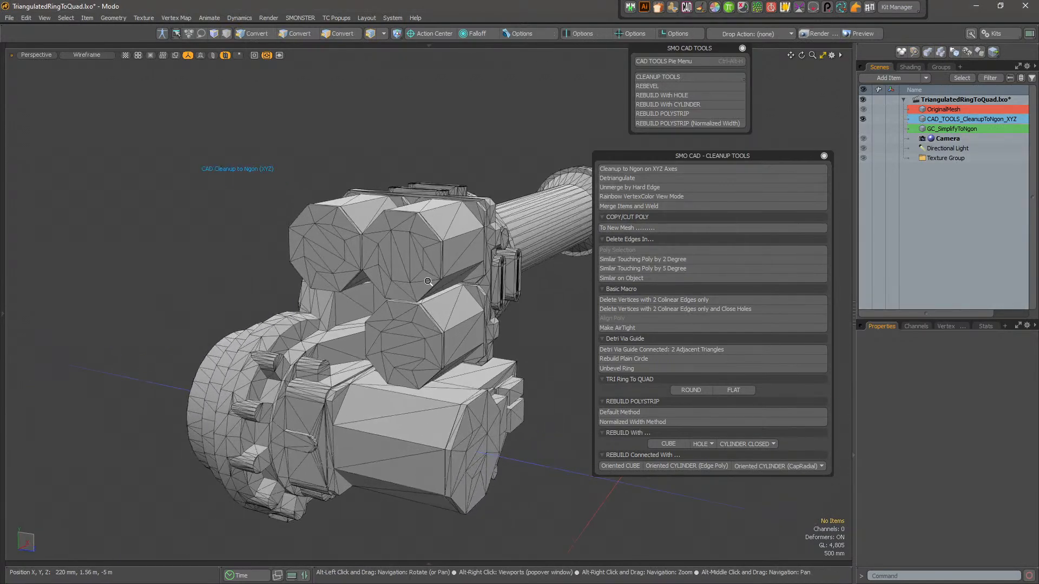
middle_click_drag(488, 286, 454, 287, "alt")
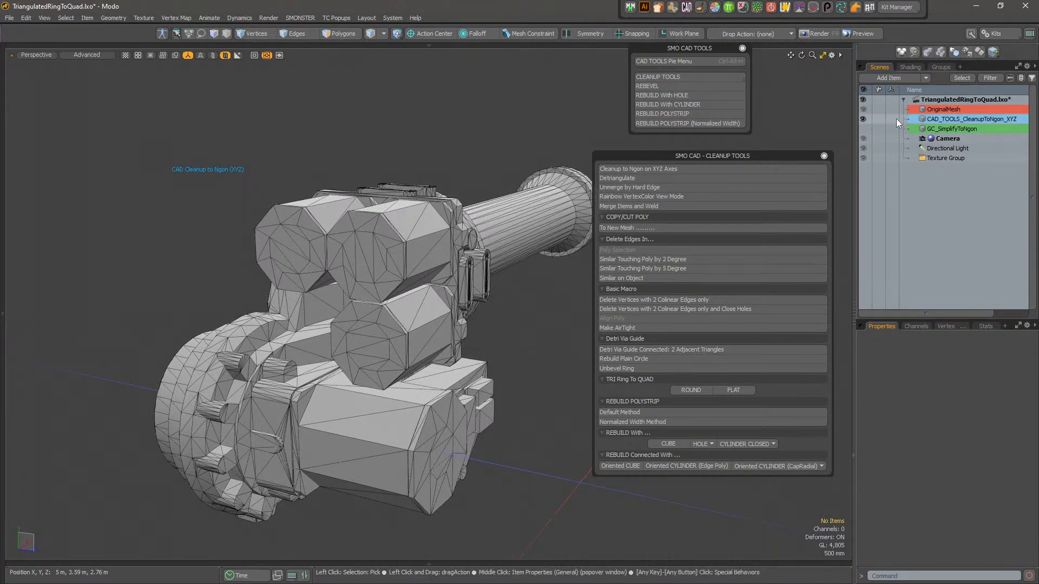
left_click(944, 120)
left_click_drag(486, 311, 217, 373, "alt")
left_click(687, 169)
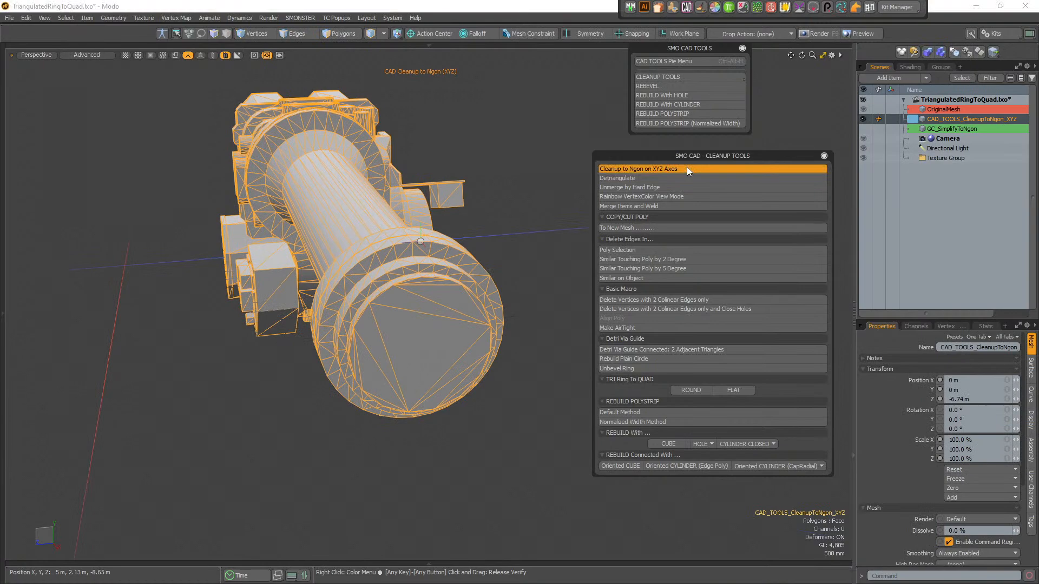
- Unhide the GC_SimplifyToNgon mesh and examine the triangulated barrel ends of the meshes side by side
left_click_drag(462, 340, 457, 247, "alt")
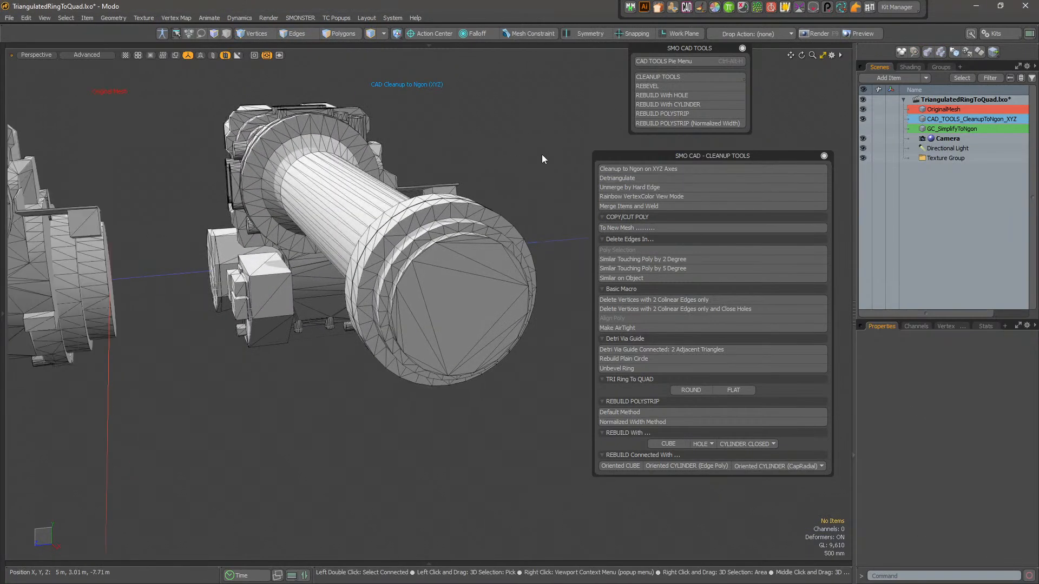
left_click_drag(513, 194, 488, 300, "alt")
left_click(863, 129)
middle_click_drag(431, 260, 292, 257, "alt")
scroll(379, 260, "up", 5)
middle_click_drag(380, 265, 422, 202, "alt")
scroll(334, 354, "up", 2)
right_click(334, 353)
key("Escape")
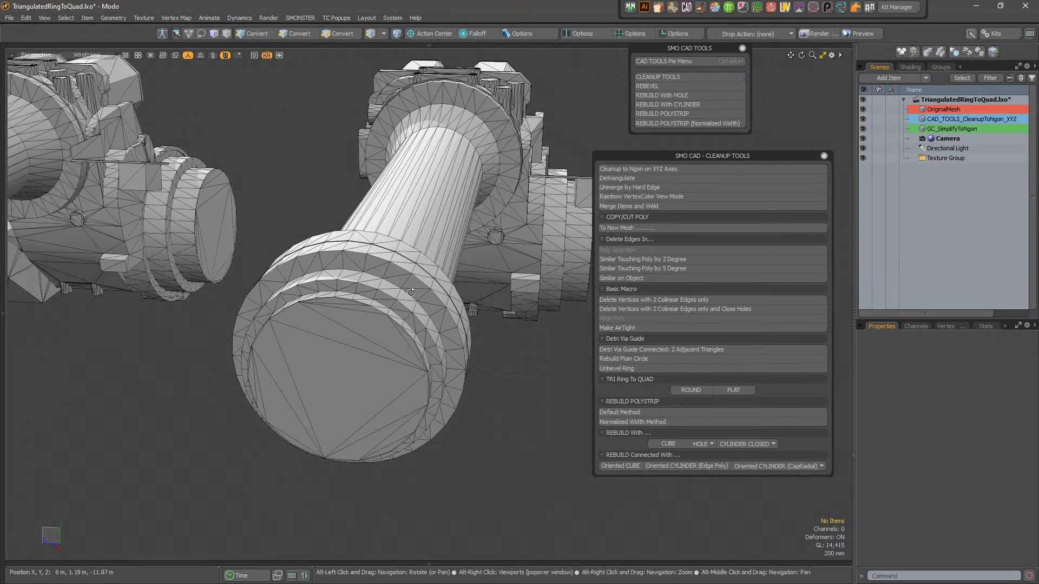
left_click_drag(436, 290, 415, 309, "alt")
middle_click_drag(415, 309, 410, 345, "alt")
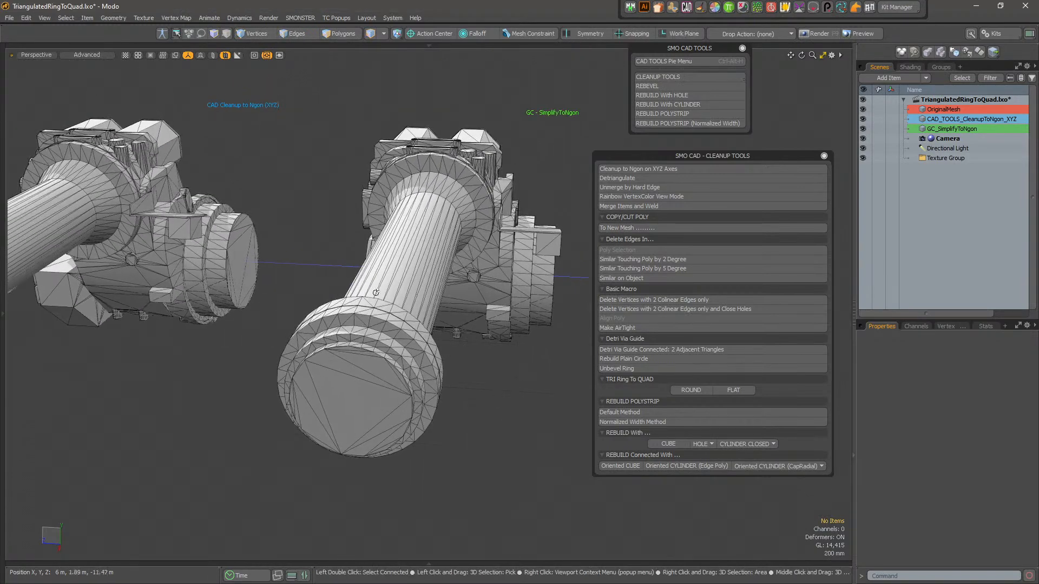
left_click_drag(382, 296, 387, 280, "alt")
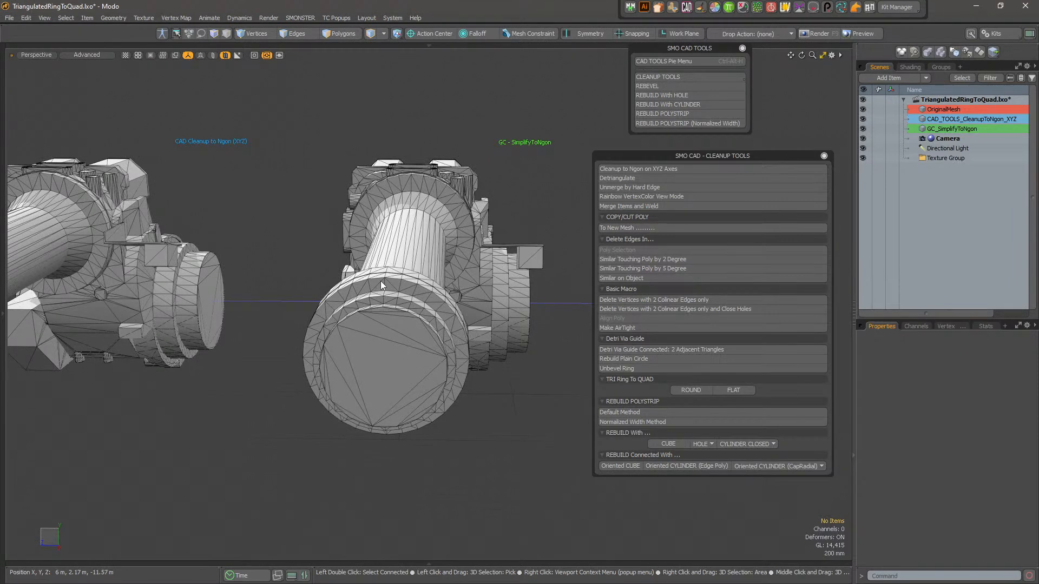
key("o")
left_click(483, 303)
left_click(483, 254)
left_click(483, 139)
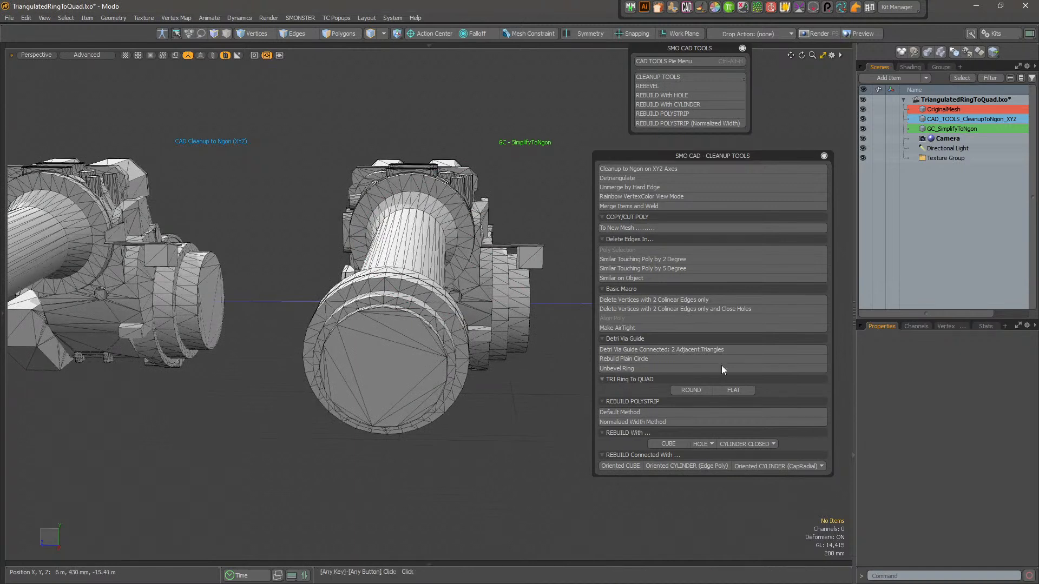
- Reset to an empty scene, discarding the unsaved changes to TriangulatedRingToQuad.lxo
left_click_drag(785, 155, 795, 189)
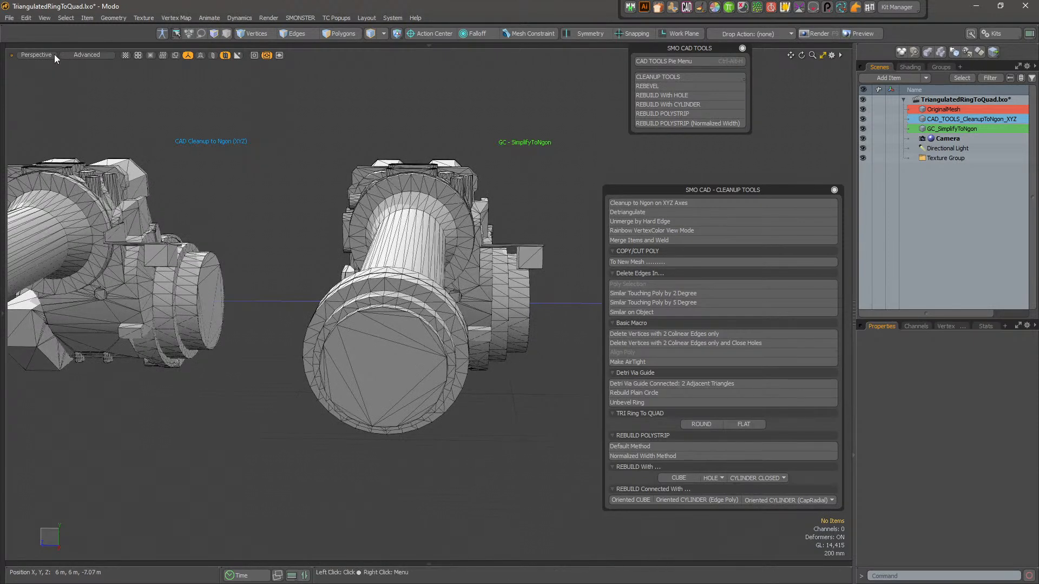
left_click(10, 17)
left_click(27, 115)
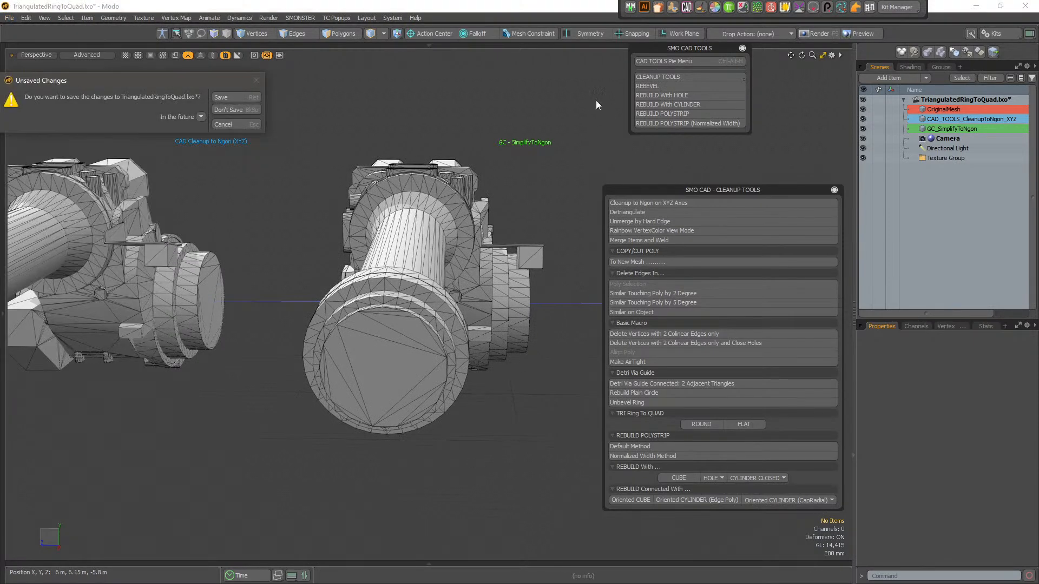
left_click(236, 124)
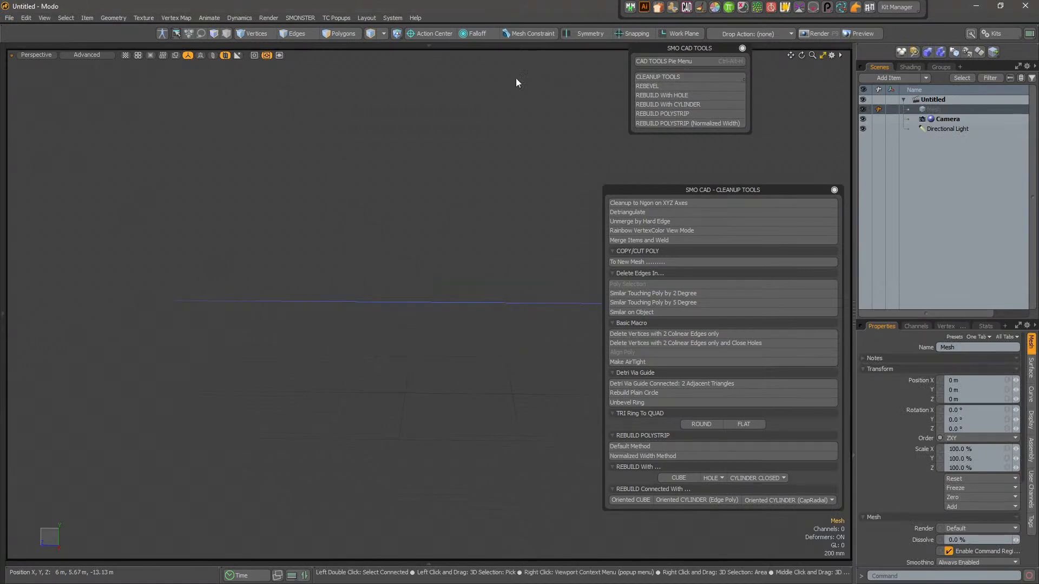
- Load the Cleanup Tools scene from the SMONSTER CAD Tools training scenes
left_click(300, 18)
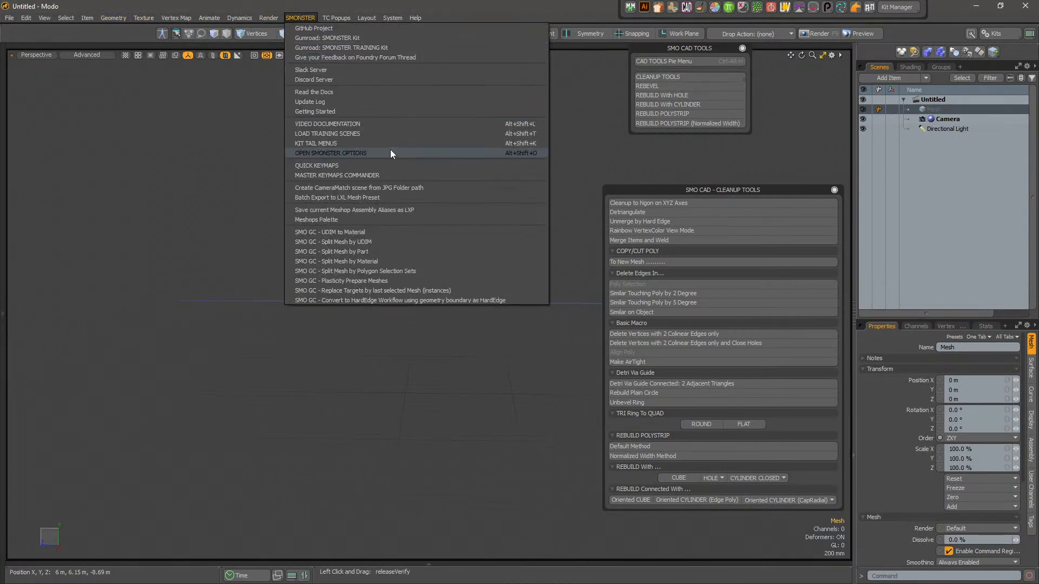
left_click(402, 133)
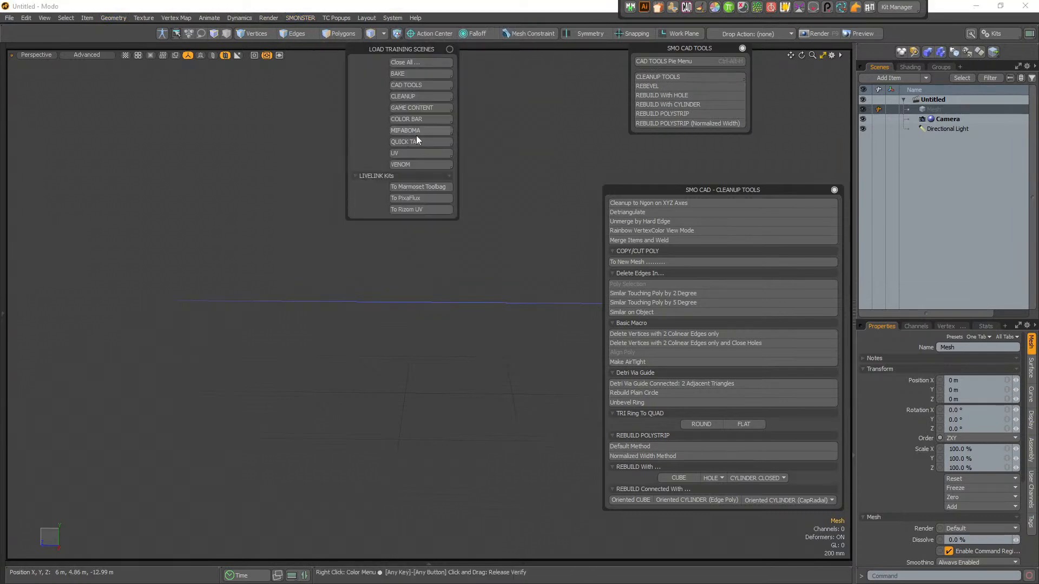
left_click(430, 86)
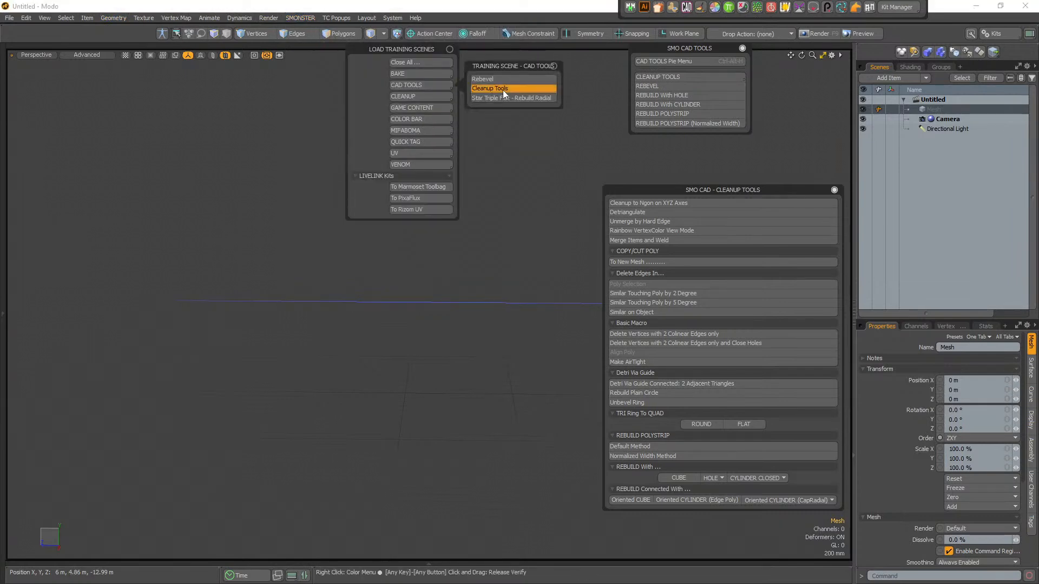
left_click(502, 90)
left_click(448, 318)
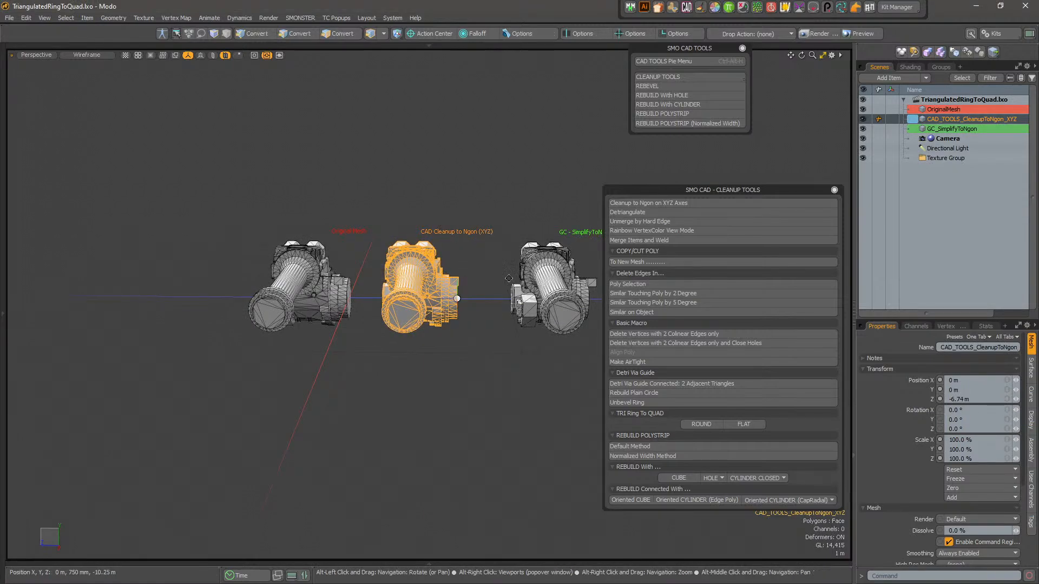
- Run Cleanup to Ngon on XYZ Axes on the freshly loaded CAD_TOOLS_CleanupToNgon_XYZ mesh and check its flat faces
middle_click_drag(478, 293, 380, 287, "alt")
scroll(305, 290, "up", 4)
scroll(305, 290, "up", 2)
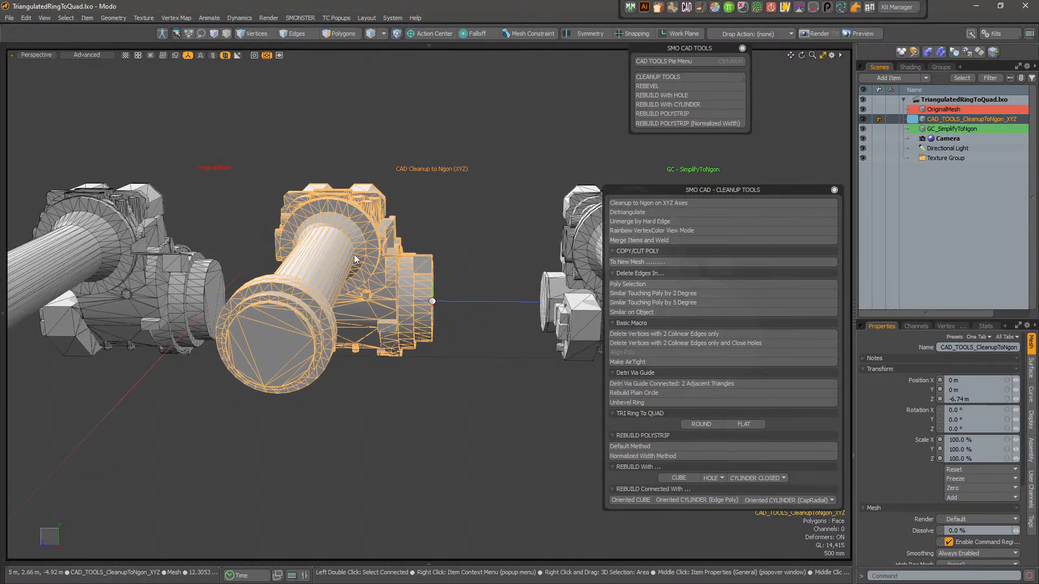
left_click(705, 203)
mouse_move(436, 227)
left_mouse_down("alt")
mouse_move(461, 217)
mouse_move(442, 223)
left_mouse_up("alt")
scroll(335, 344, "up", 2, "alt")
left_click_drag(335, 345, 391, 331, "alt")
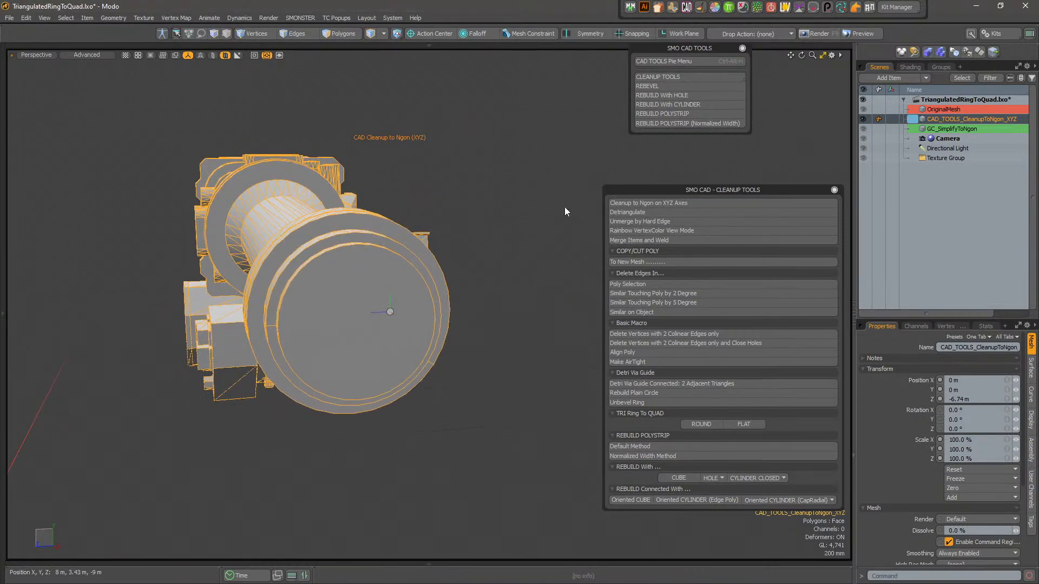
- Unhide all meshes, hide only GC_SimplifyToNgon and select the CAD_TOOLS_CleanupToNgon_XYZ mesh beside the original
key("u")
left_click_drag(292, 295, 464, 285, "alt")
right_click_drag(463, 285, 212, 235, "alt")
right_click_drag(466, 206, 637, 173)
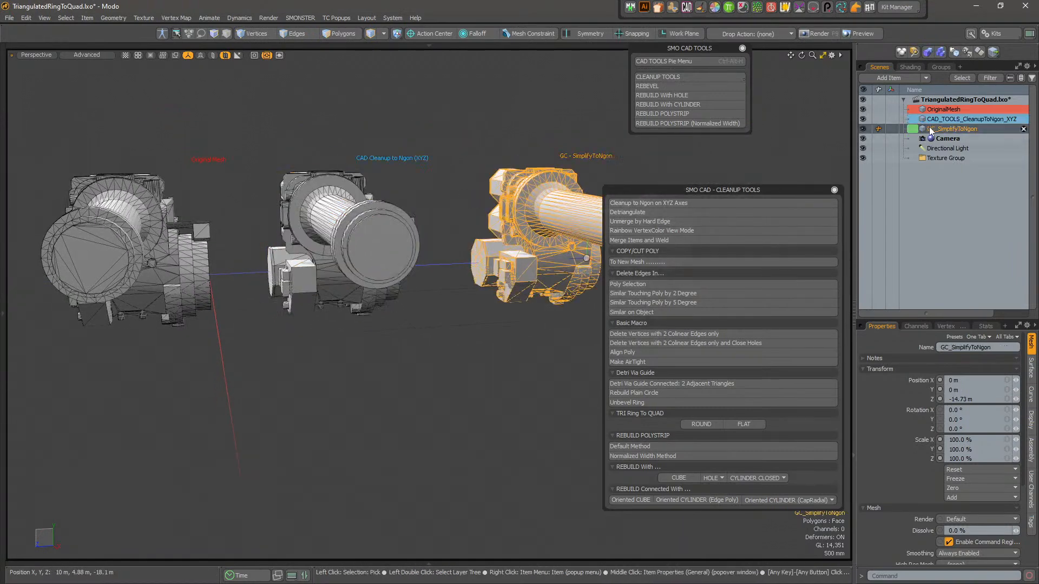
left_click(862, 130)
left_click_drag(373, 262, 236, 294, "alt")
right_click_drag(236, 294, 403, 316, "alt")
left_click(458, 328)
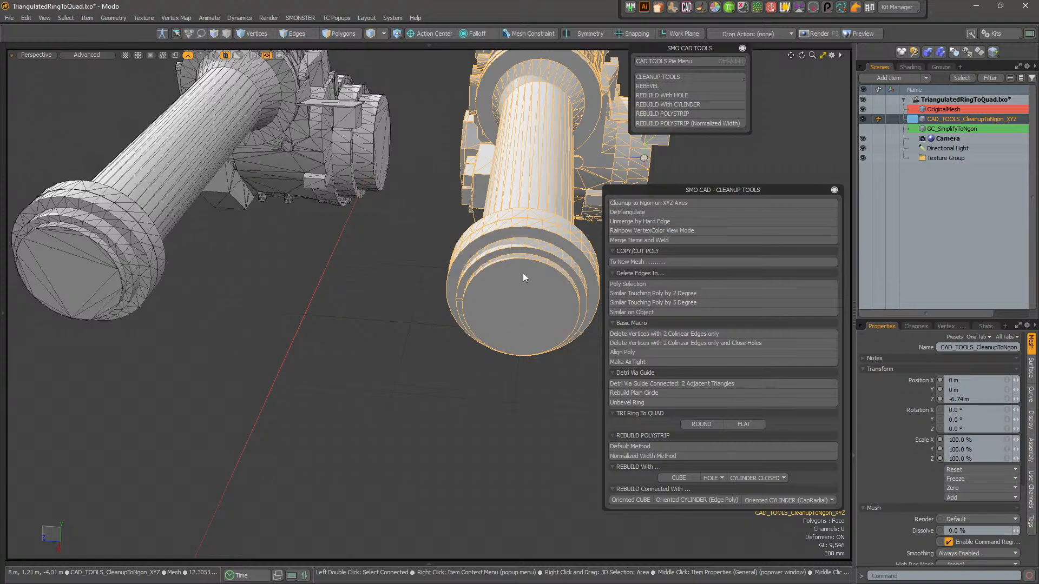
- Select polygons at the barrel end of the cleaned mesh, try moving them and undo the move
left_click_drag(428, 287, 347, 260, "alt")
scroll(348, 260, "up", 4)
left_click_drag(319, 295, 404, 336, "alt")
key("3")
left_click(419, 270)
left_click(355, 208)
left_click_drag(400, 233, 422, 213, "alt")
key("w")
left_click_drag(325, 372, 433, 354, "alt")
left_click_drag(465, 319, 410, 222)
key("ctrl+z")
key("space")
key("space")
key("space")
- Return to item selection, clear the selection and examine the curved rings and barrel of the cleaned mesh
scroll(455, 333, "down", 6)
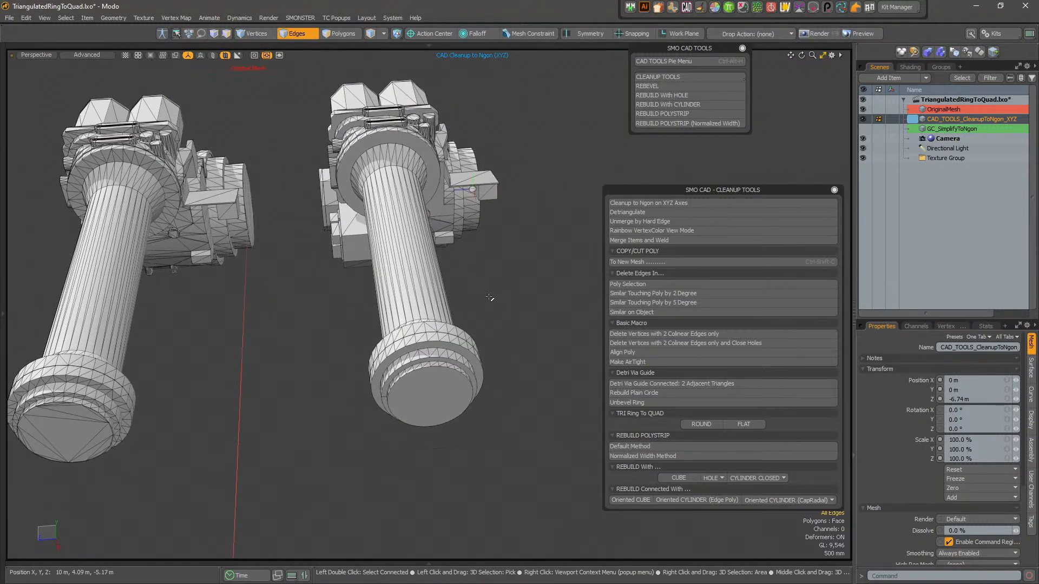
key("5")
left_click(497, 280)
left_click_drag(441, 319, 406, 322, "alt")
scroll(407, 324, "up", 3)
mouse_move(402, 378)
left_mouse_down("alt")
mouse_move(383, 330)
mouse_move(401, 389)
left_mouse_up("alt")
scroll(383, 331, "up", 3)
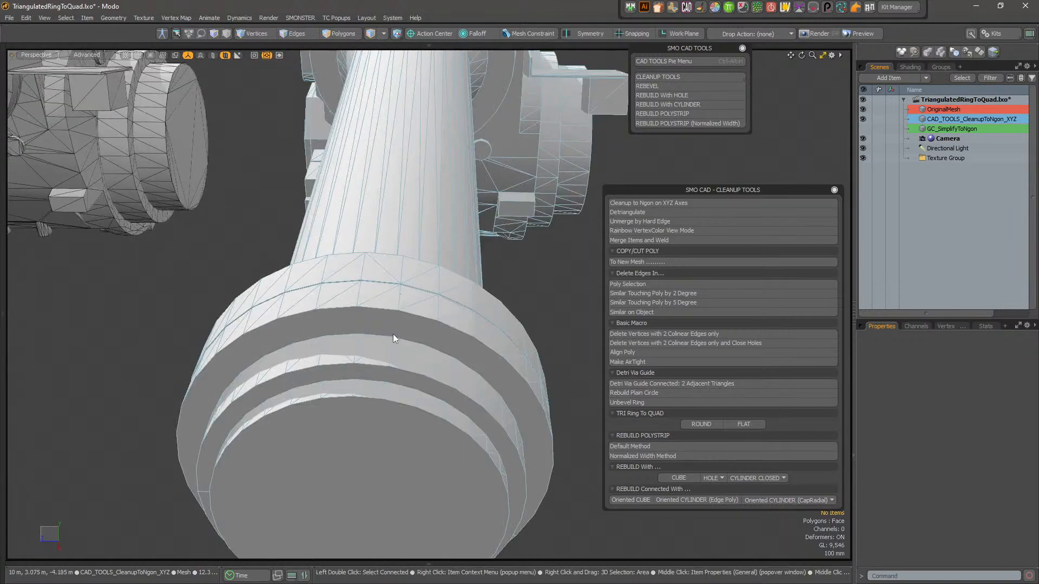
scroll(403, 316, "down", 3)
left_click_drag(403, 317, 379, 295, "alt")
scroll(376, 293, "up", 3)
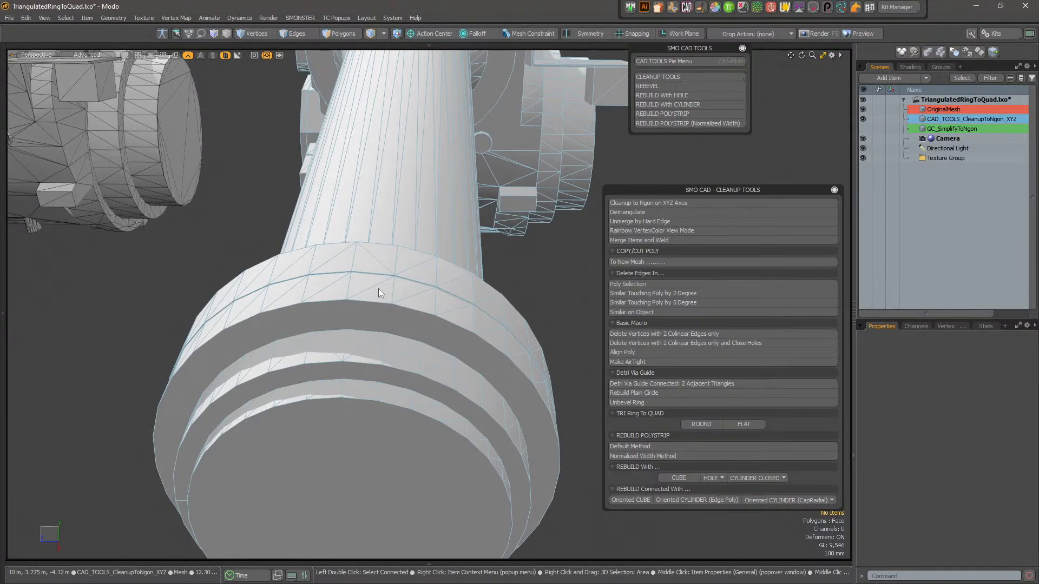
left_click_drag(378, 288, 376, 331, "alt")
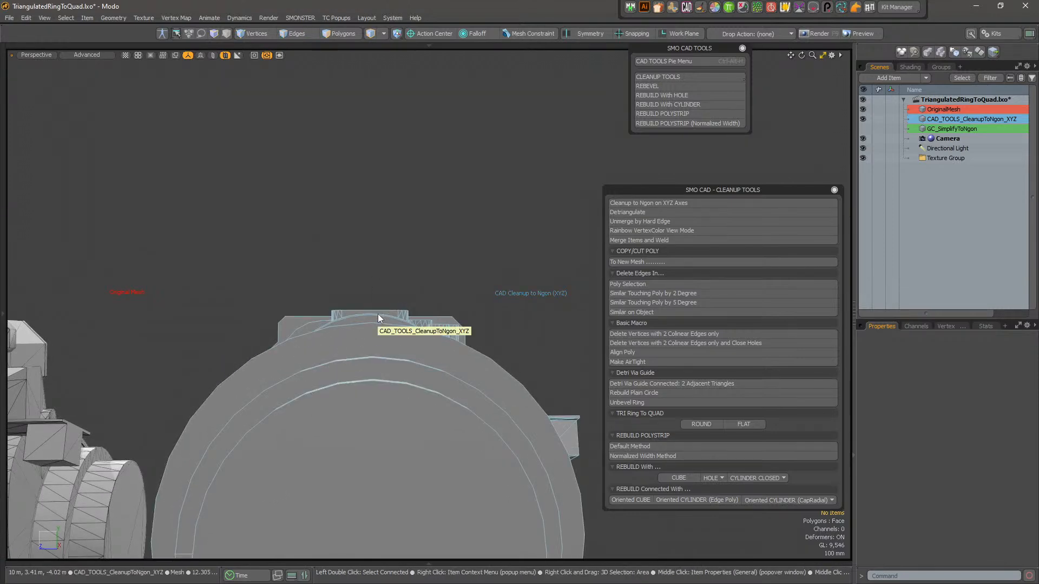
left_click_drag(378, 314, 373, 385, "alt")
scroll(396, 382, "down", 5)
scroll(373, 386, "down", 5)
- Run Detriangulate on the CAD_TOOLS_CleanupToNgon_XYZ mesh
left_click_drag(706, 190, 708, 179)
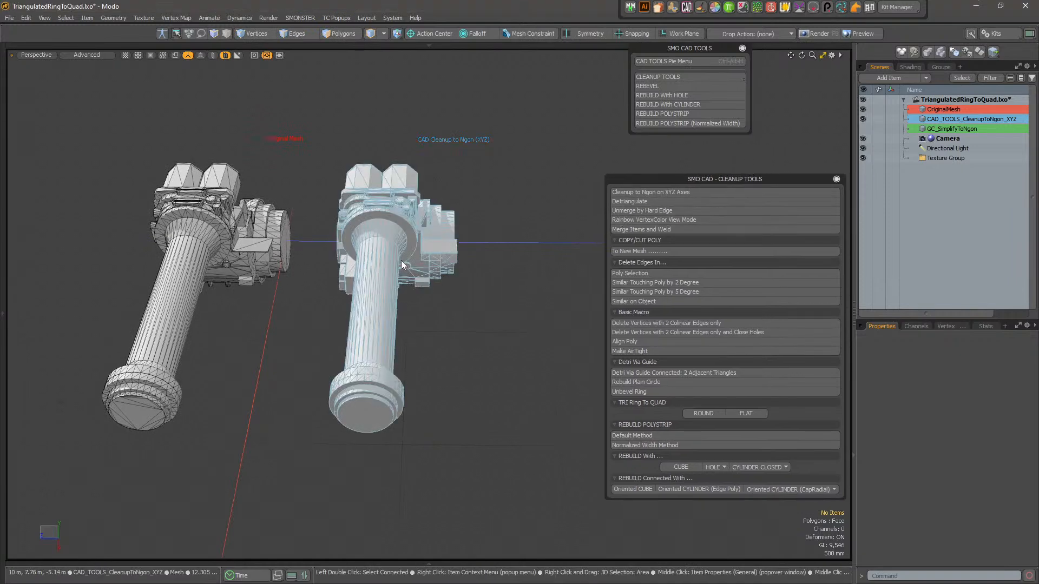
left_click(386, 270)
left_click(638, 202)
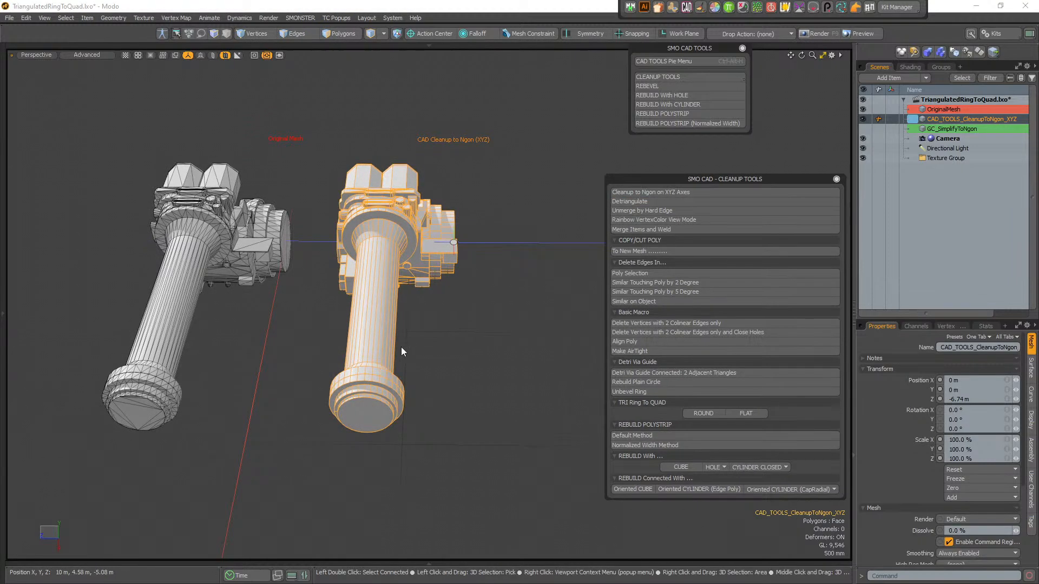
- Deselect the detriangulated mesh, hide OriginalMesh and examine the curved surfaces from all sides
left_click_drag(404, 352, 487, 319, "alt")
scroll(577, 262, "up", 5)
left_click_drag(402, 390, 402, 374, "alt")
left_click(466, 350)
left_click_drag(309, 368, 503, 151, "alt")
left_click_drag(317, 269, 495, 257, "alt")
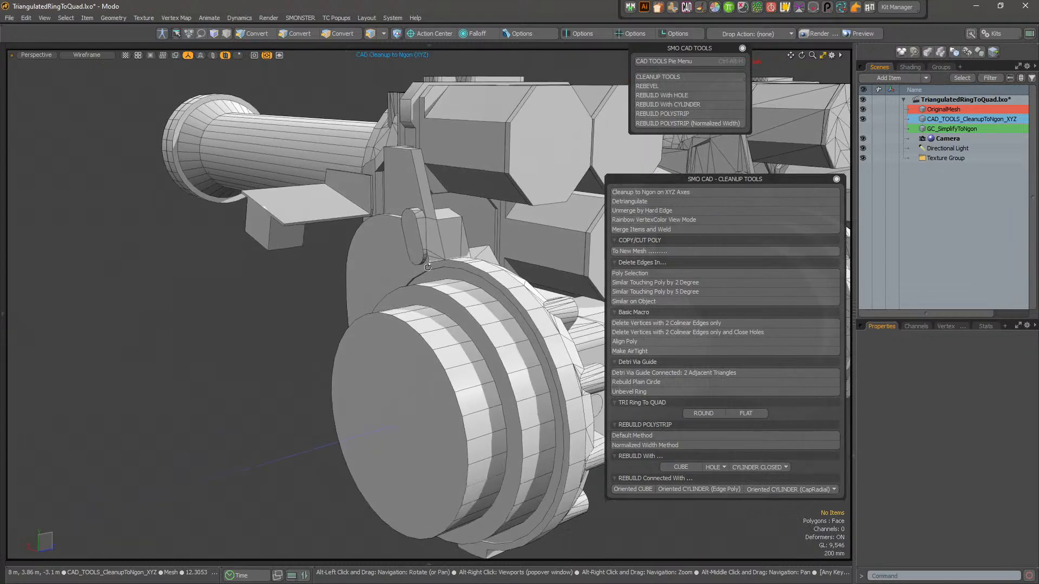
left_click(863, 109)
left_click_drag(354, 270, 359, 233, "alt")
right_click_drag(359, 233, 395, 229, "alt")
mouse_move(346, 216)
left_mouse_down("alt")
mouse_move(325, 254)
mouse_move(303, 238)
left_mouse_up("alt")
mouse_move(323, 144)
right_mouse_down("alt")
mouse_move(525, 315)
mouse_move(478, 307)
right_mouse_up("alt")
left_click_drag(479, 307, 348, 377, "alt")
right_click_drag(349, 378, 213, 439, "alt")
left_click_drag(213, 439, 339, 433, "alt")
right_click_drag(338, 433, 425, 425, "alt")
middle_click_drag(425, 425, 394, 402, "alt")
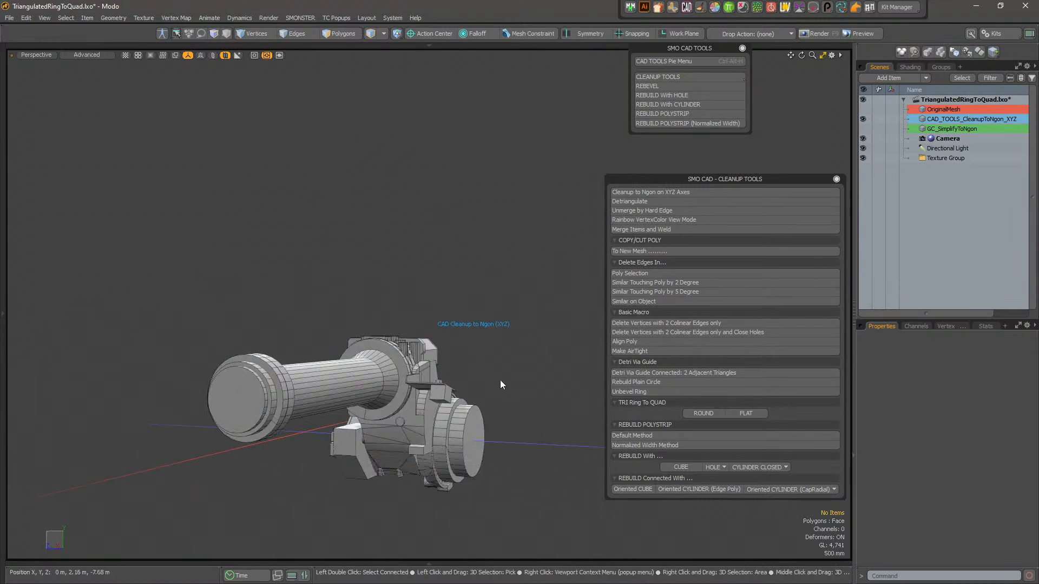
- Unhide the GC_SimplifyToNgon and OriginalMesh meshes and select the GC_SimplifyToNgon mesh
left_click(368, 400)
left_click(470, 366)
left_click(864, 129)
left_click(864, 109)
mouse_move(395, 379)
left_mouse_down("alt")
mouse_move(357, 362)
mouse_move(405, 361)
left_mouse_up("alt")
left_click(460, 373)
middle_click_drag(459, 374, 379, 349, "alt")
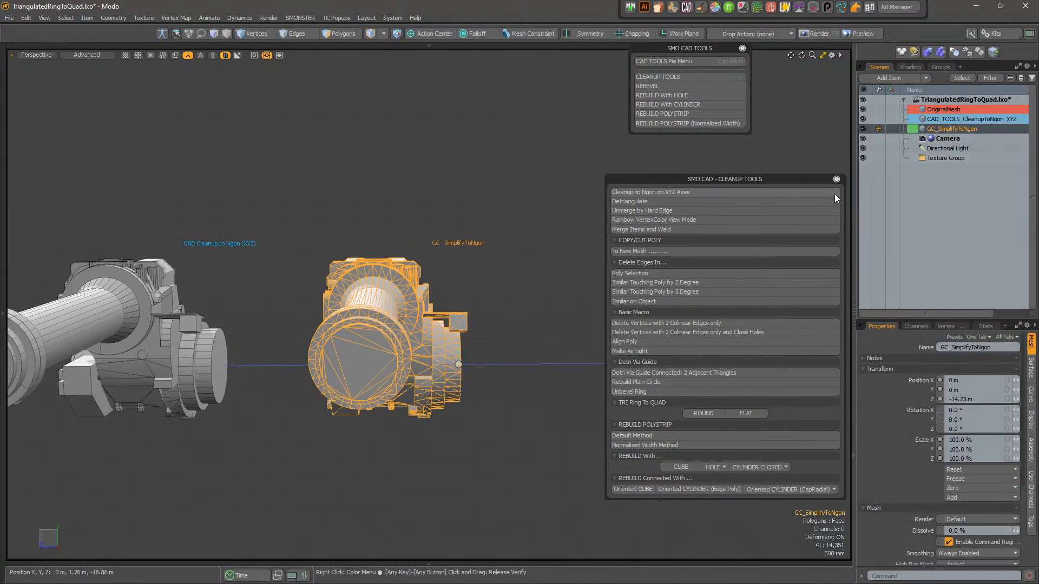
- Close both SMO CAD tool windows and run SMO GC SimplifyToNgon on the selected mesh
left_click(837, 179)
left_click(743, 48)
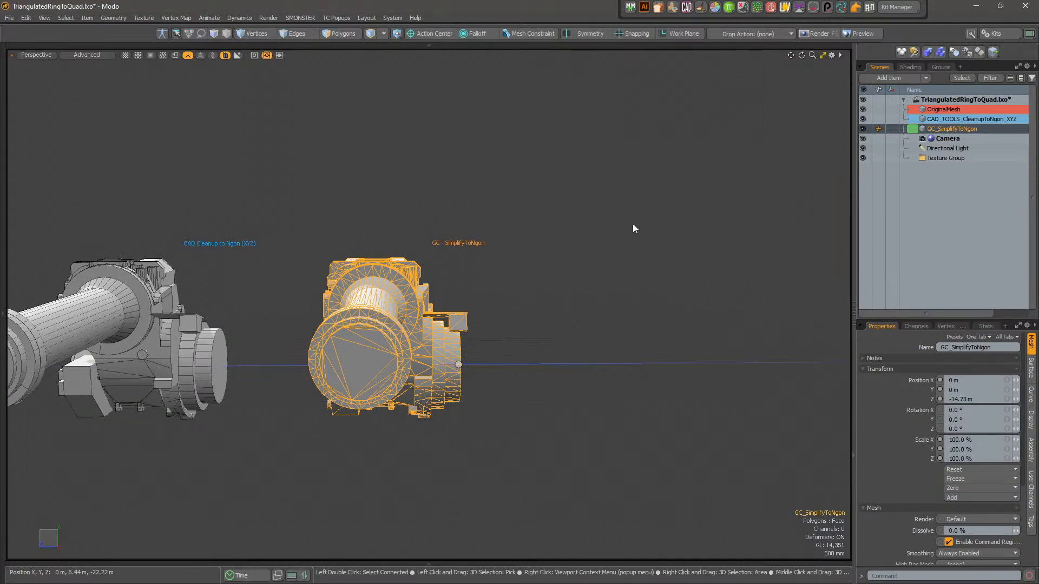
left_click_drag(470, 406, 538, 429, "alt")
scroll(538, 429, "up", 3)
scroll(538, 429, "down", 5)
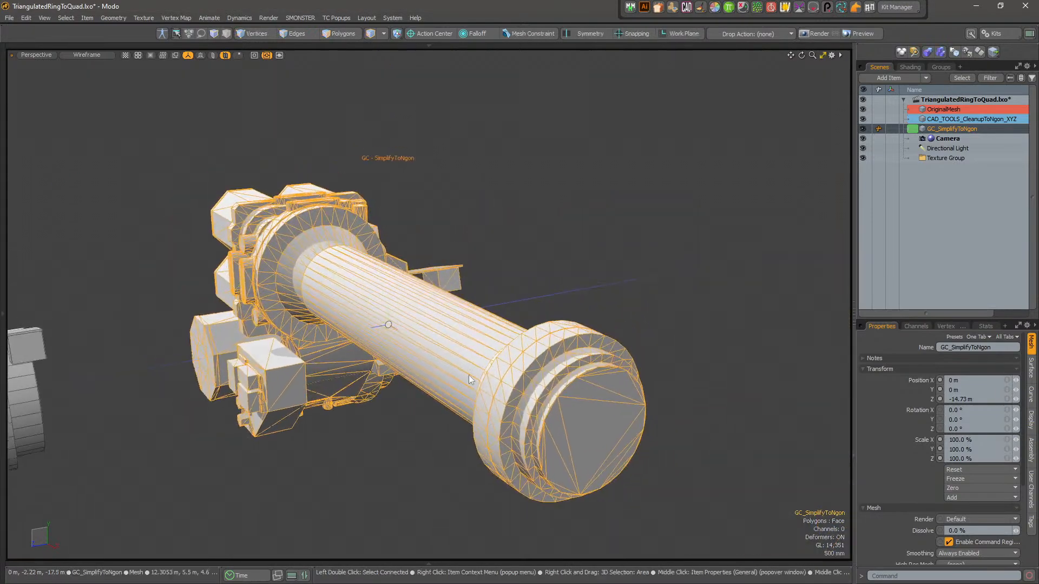
right_click(483, 358)
mouse_move(486, 372)
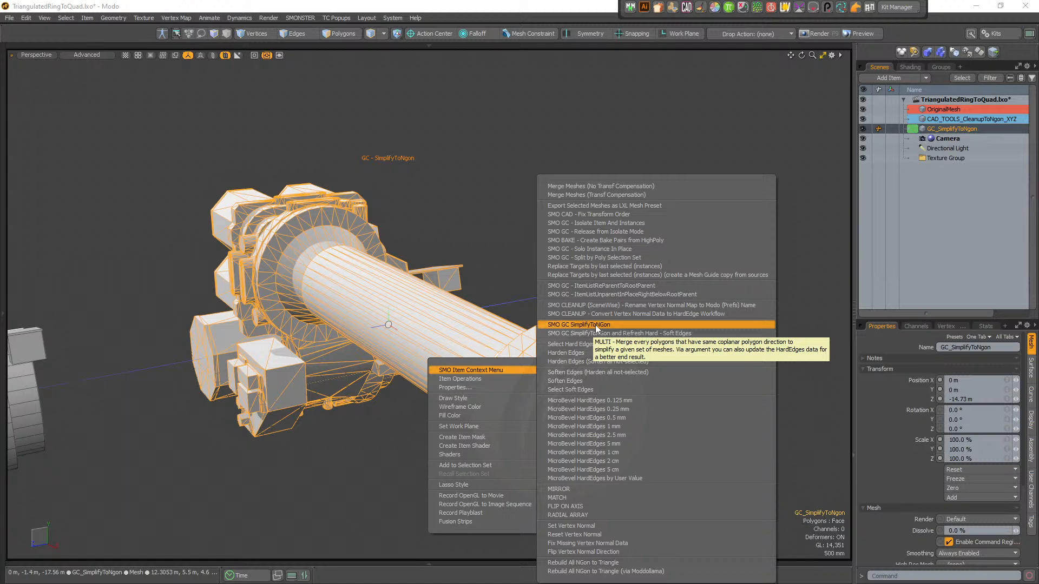
left_click(612, 325)
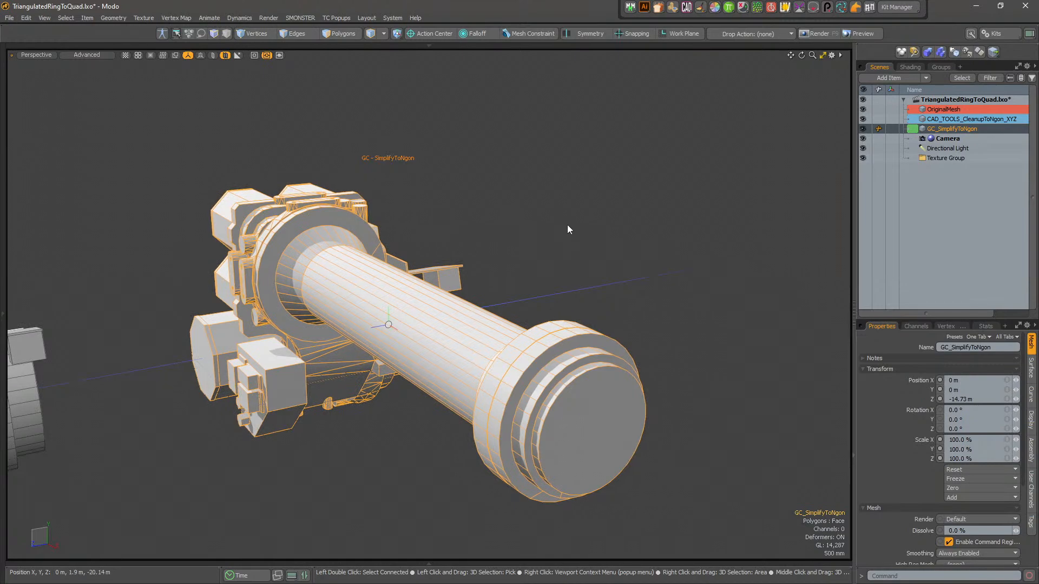
- Examine the barrel, rings and end cap of the simplified GC_SimplifyToNgon mesh
left_click_drag(538, 208, 626, 292, "alt")
middle_click_drag(626, 293, 510, 248, "alt")
scroll(514, 255, "up", 3)
left_click_drag(510, 249, 552, 271, "alt")
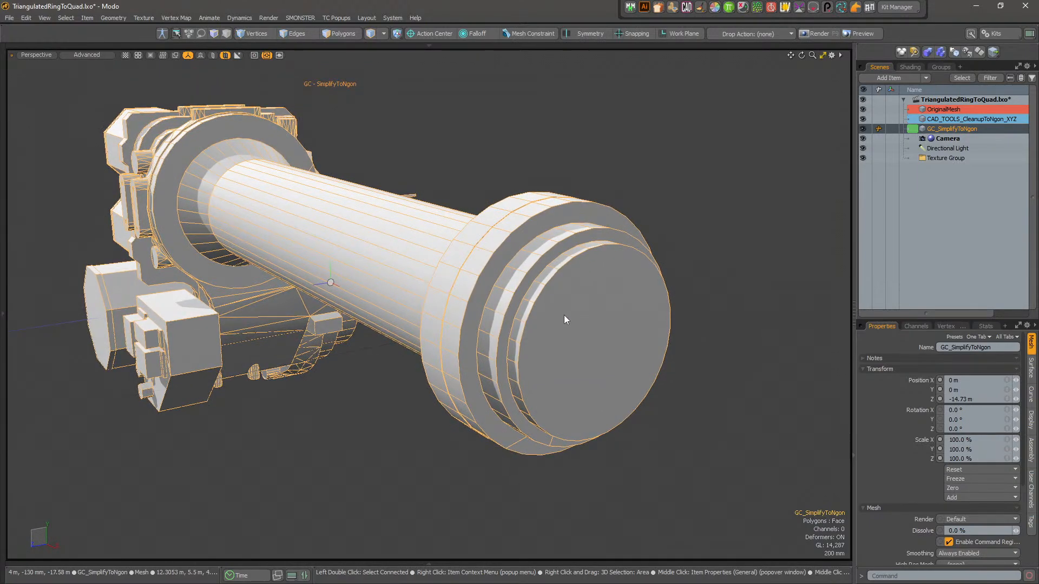
left_click_drag(319, 319, 357, 299, "alt")
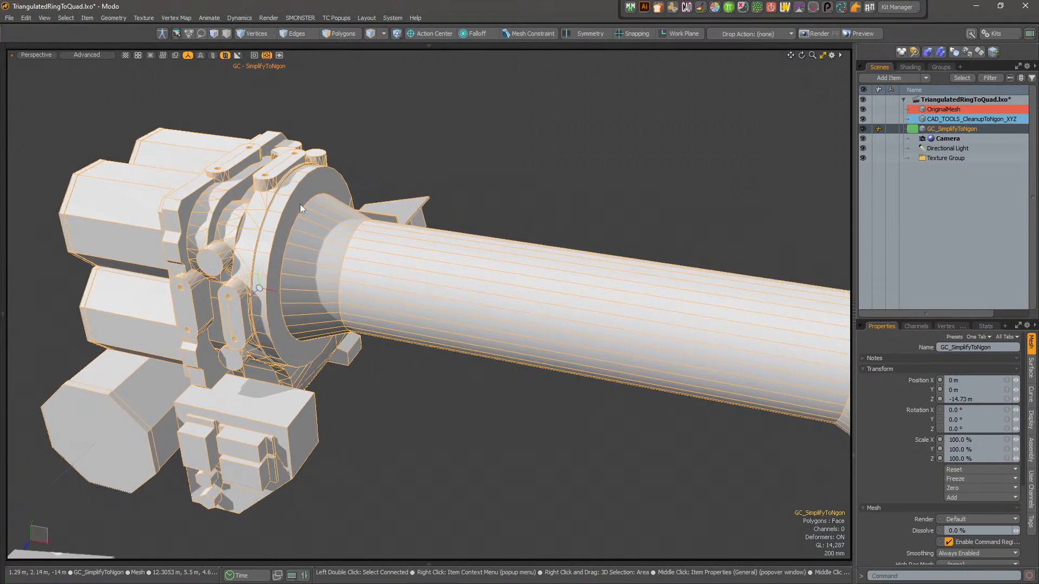
left_click_drag(395, 255, 451, 288, "alt")
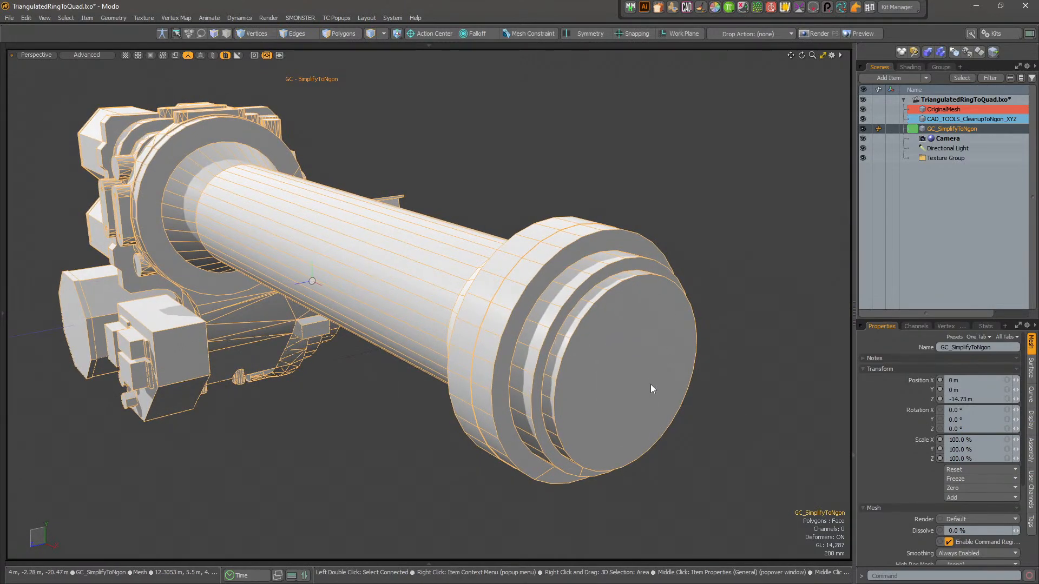
- Hide OriginalMesh so only the two cleaned-up meshes are shown
left_click_drag(619, 384, 601, 382, "alt")
left_click_drag(419, 279, 485, 335, "alt")
key("ctrl+3")
left_click(487, 371)
left_click_drag(520, 381, 466, 160, "alt+shift")
left_click(176, 200)
left_click(863, 109)
- Select a band of barrel polygons on the GC_SimplifyToNgon mesh, expand to all connected polygons and clear the selection
left_click(453, 216)
left_click_drag(450, 218, 555, 257, "alt+shift")
key("3")
left_click_drag(462, 284, 477, 311)
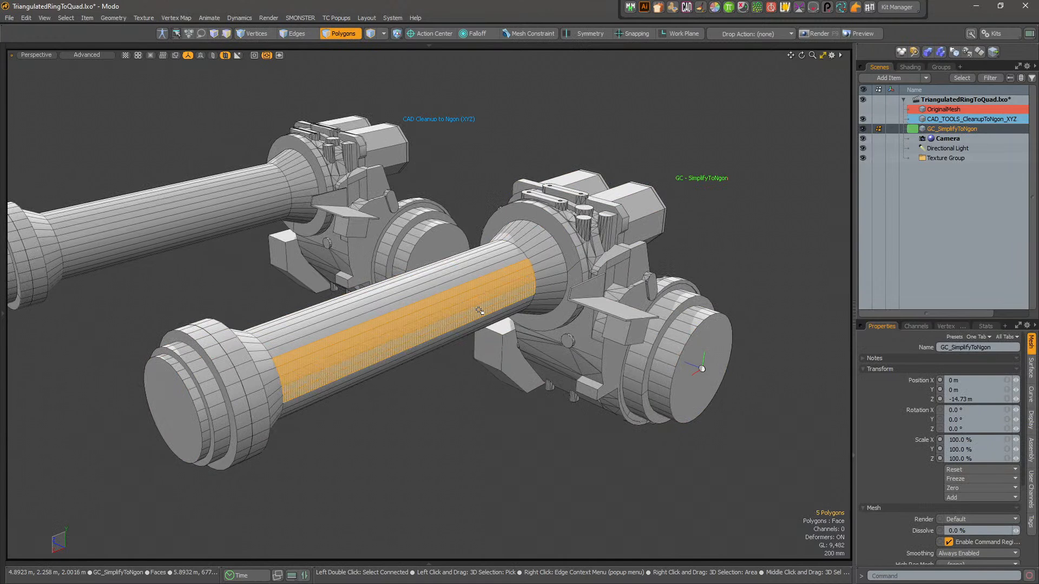
key("m")
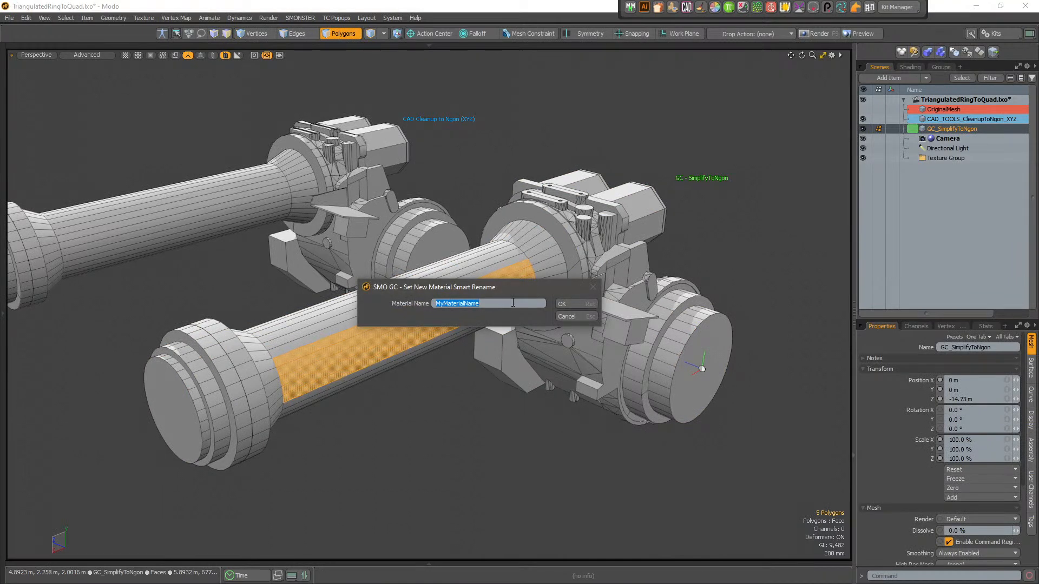
left_click(567, 316)
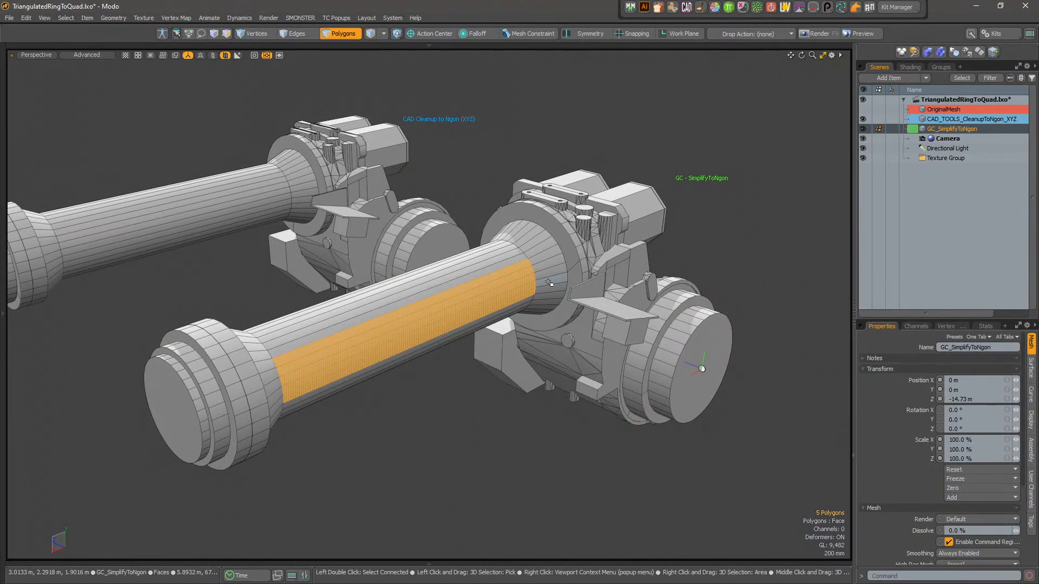
left_click_drag(548, 281, 555, 267, "alt+shift")
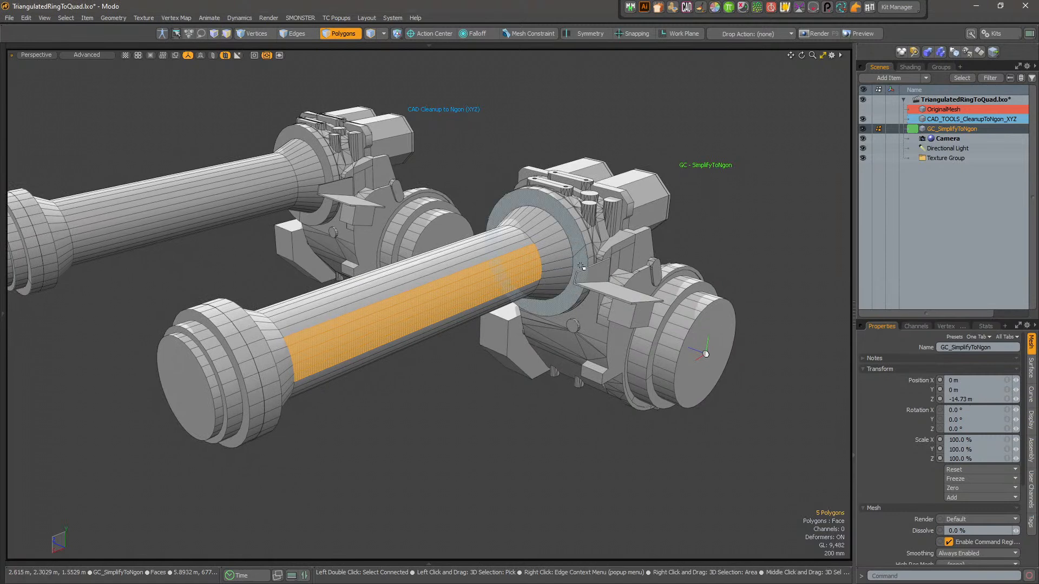
key("]")
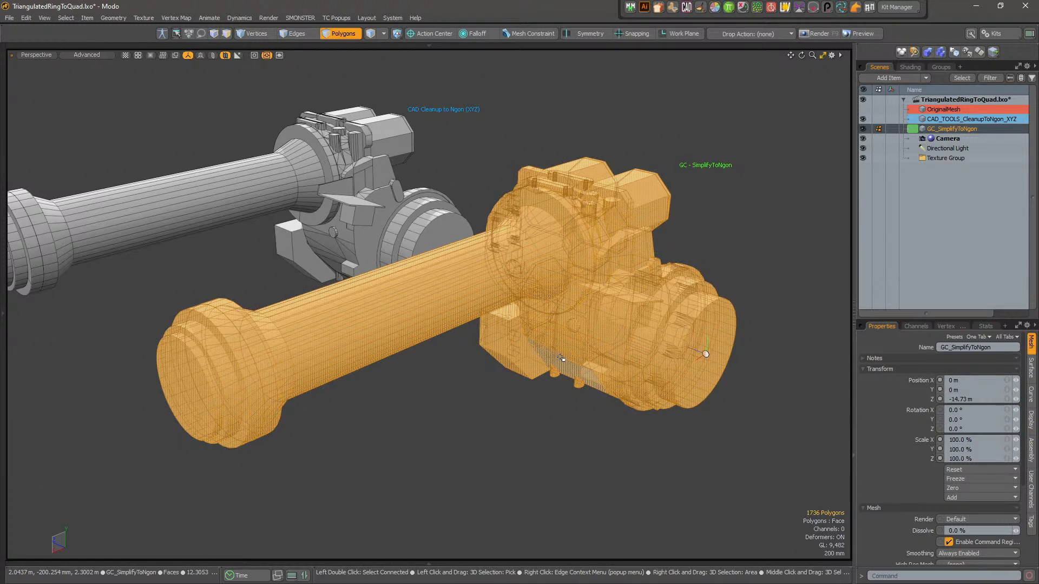
left_click(537, 394)
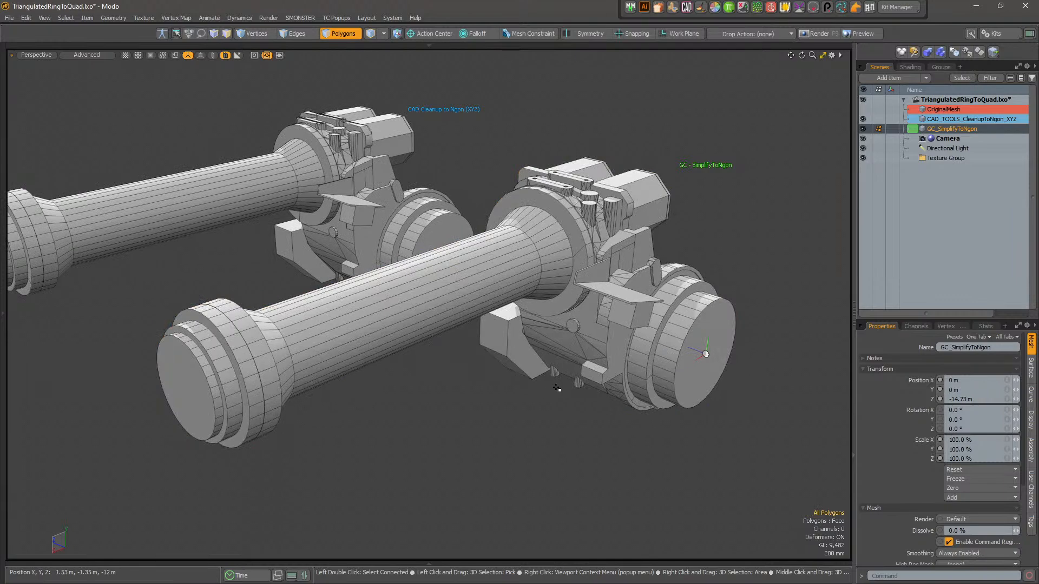
left_click_drag(510, 374, 546, 313, "alt")
left_click(506, 388)
left_click_drag(487, 262, 414, 229, "alt")
left_click(146, 18)
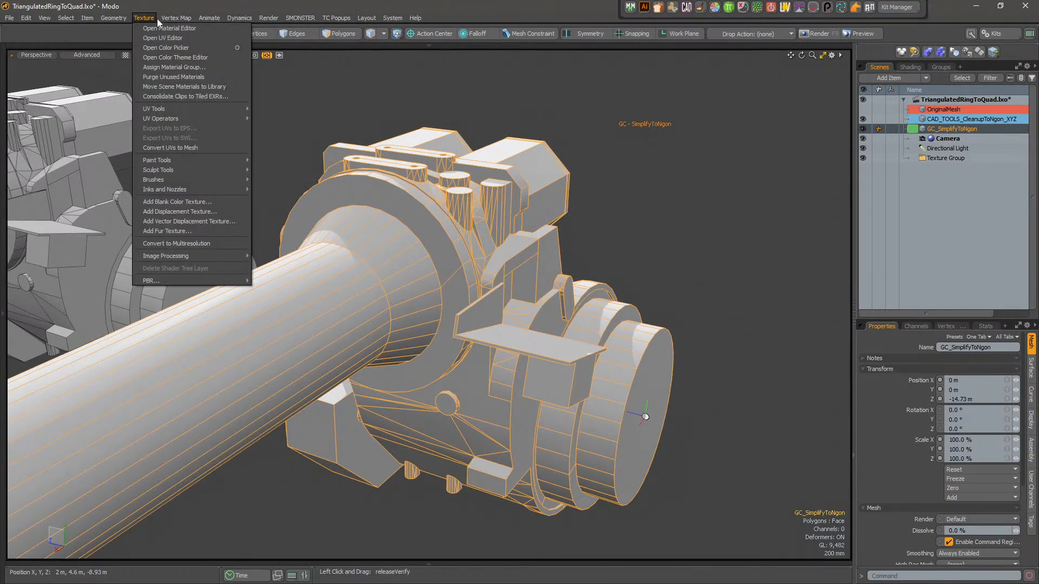
left_click(229, 17)
left_click(108, 17)
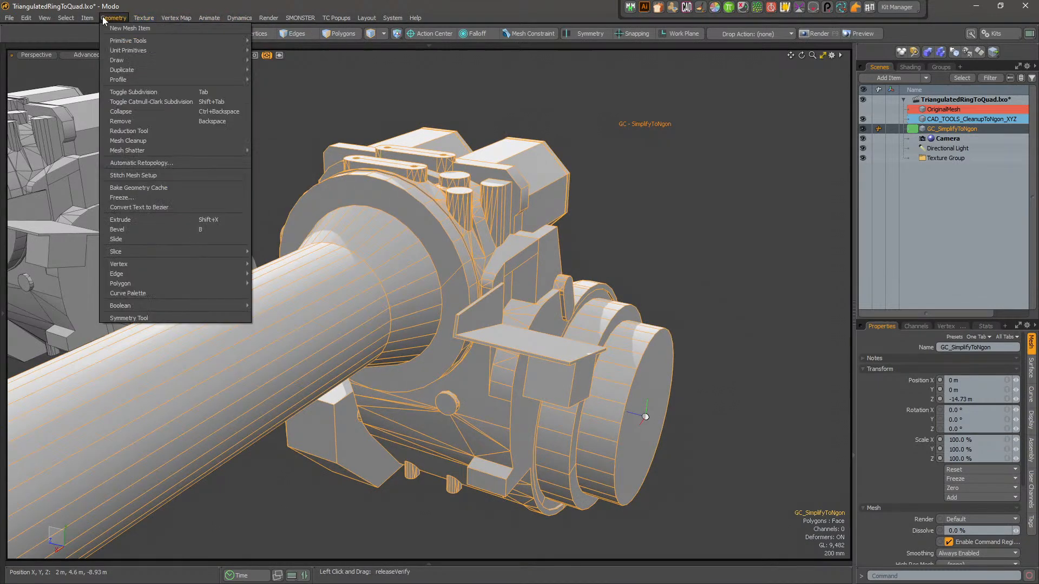
left_click(145, 18)
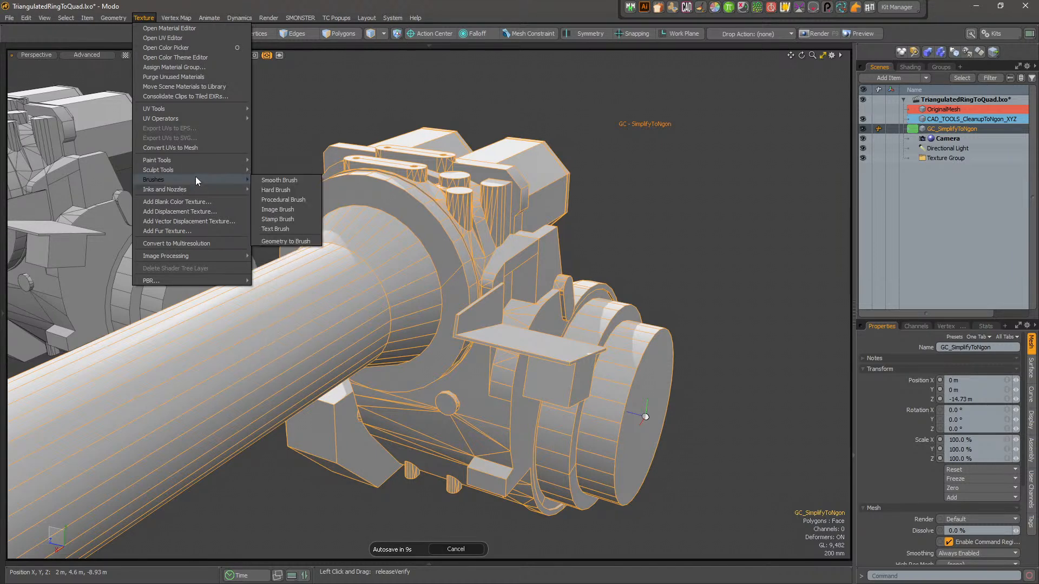
mouse_move(192, 167)
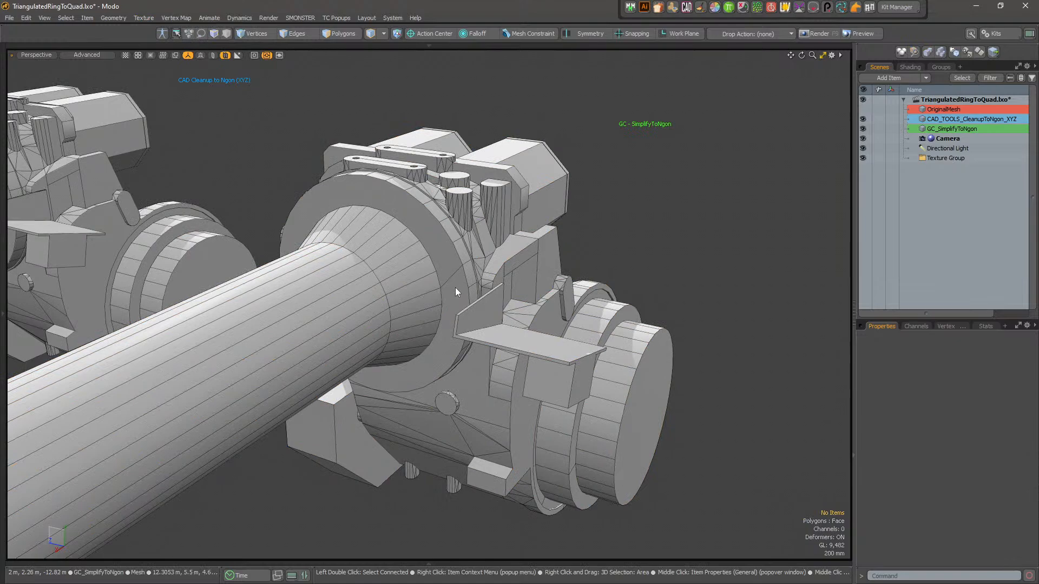
- Examine the slotted brackets and round studs on the ring housing of the CAD_TOOLS_CleanupToNgon_XYZ mesh
left_click_drag(456, 287, 505, 233, "alt")
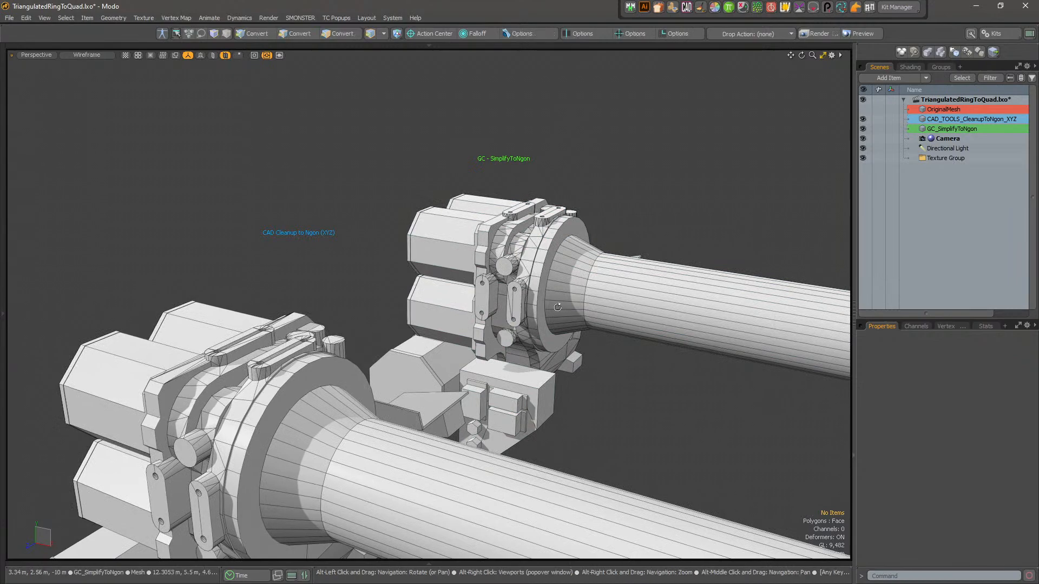
left_click_drag(563, 281, 422, 373, "alt")
middle_click_drag(178, 411, 326, 334, "alt")
scroll(326, 334, "up", 5, "alt")
scroll(326, 335, "up", 2, "alt")
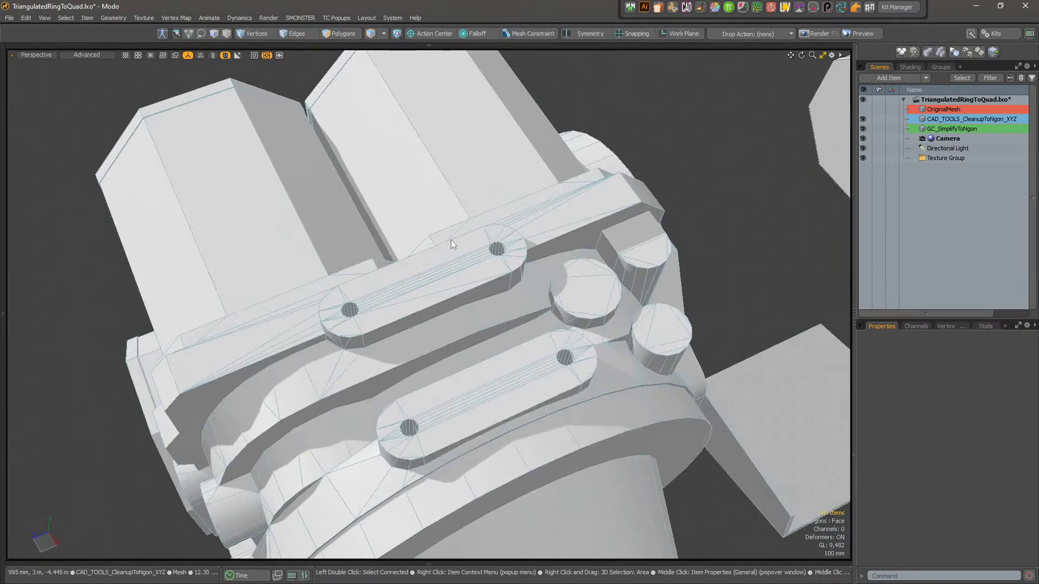
middle_click_drag(515, 251, 460, 287, "alt")
scroll(476, 312, "down", 3, "alt")
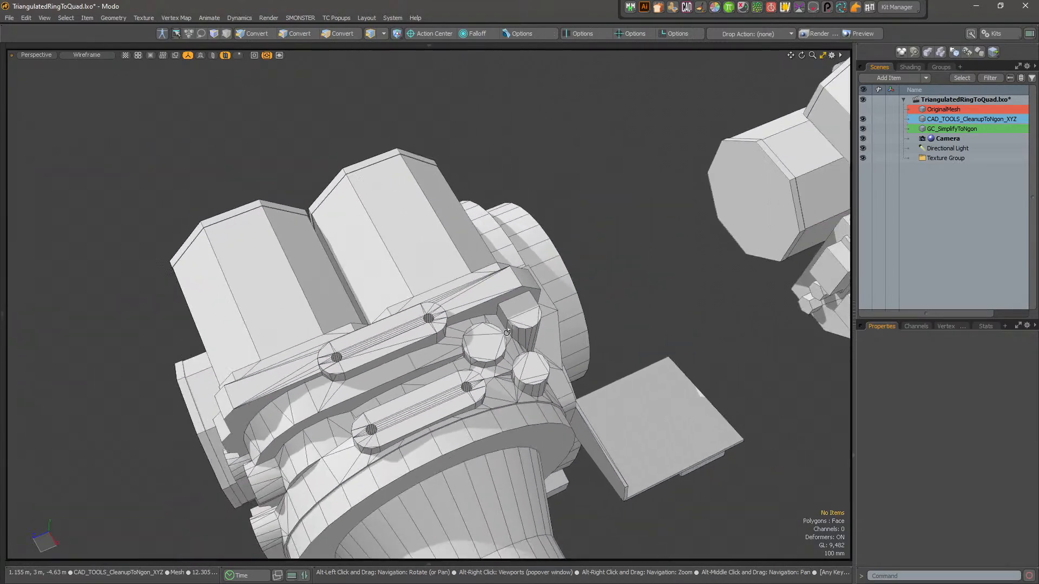
scroll(483, 311, "up", 5, "alt")
left_click_drag(483, 312, 513, 338, "alt")
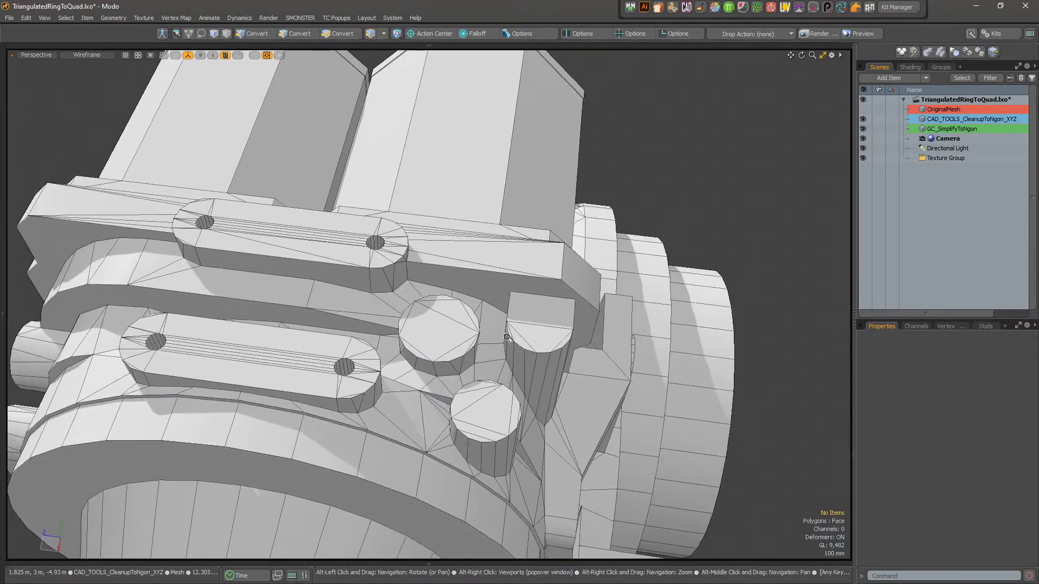
- Examine the same brackets and round studs up close on the GC_SimplifyToNgon mesh for comparison
scroll(408, 366, "down", 4, "alt")
left_click_drag(408, 366, 579, 343, "alt")
scroll(579, 343, "down", 4, "alt")
middle_click_drag(580, 343, 324, 352, "alt")
scroll(557, 324, "up", 4, "alt")
left_click_drag(579, 414, 468, 294, "alt")
scroll(454, 345, "up", 5, "alt")
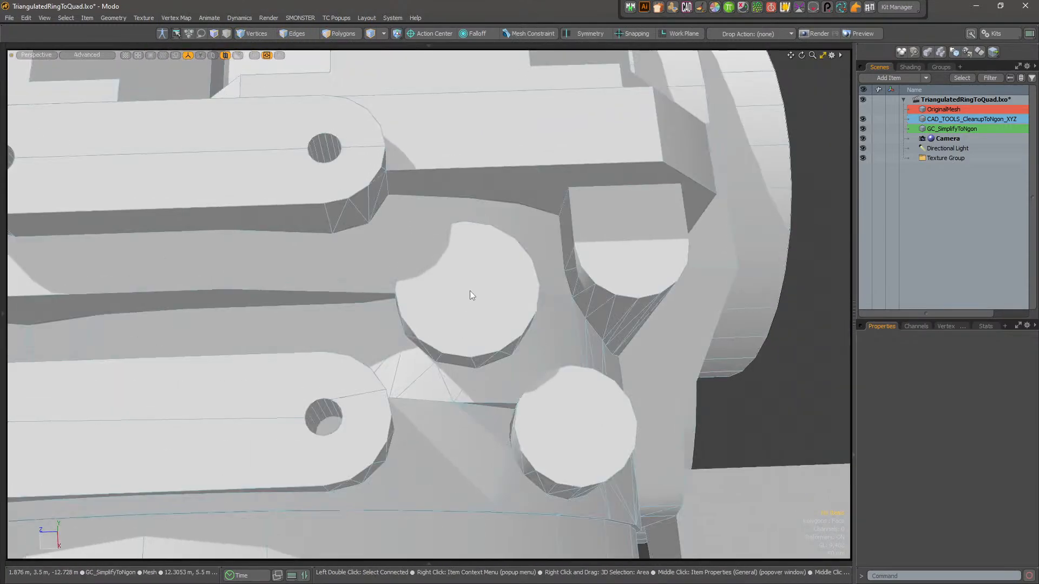
scroll(508, 257, "down", 4, "alt")
left_click_drag(508, 258, 451, 306, "alt")
- Select polygons inside a bracket hole on the GC_SimplifyToNgon mesh to inspect its faces
key("3")
left_click(433, 231)
scroll(432, 231, "up", 3, "alt")
left_click_drag(433, 231, 426, 309, "alt")
scroll(346, 376, "up", 5, "alt")
left_click_drag(449, 397, 517, 436, "alt")
mouse_move(436, 349)
left_mouse_down()
mouse_move(441, 331)
mouse_move(427, 328)
left_mouse_up()
left_click_drag(600, 428, 503, 366, "alt")
scroll(504, 366, "down", 4, "alt")
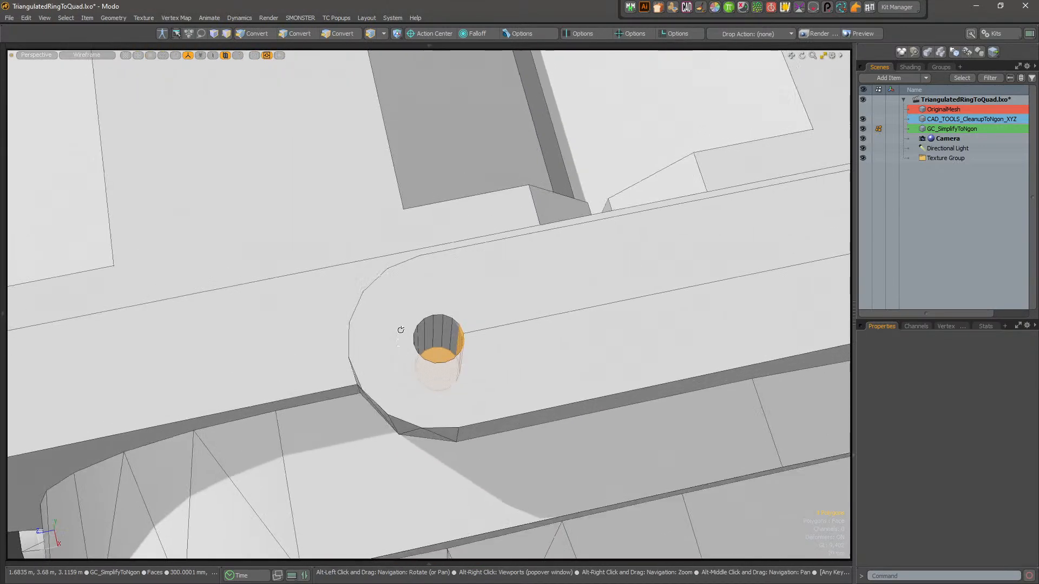
- Select the top face of the front bracket on the GC_SimplifyToNgon mesh and view it from the side
left_click_drag(397, 343, 382, 322, "alt")
scroll(498, 357, "down", 3, "alt")
left_click_drag(551, 415, 555, 403, "alt")
middle_click_drag(555, 404, 447, 287, "alt")
scroll(447, 287, "down", 3, "alt")
left_click_drag(447, 287, 315, 387, "alt")
scroll(316, 387, "up", 4, "alt")
left_click(387, 359)
left_click_drag(388, 357, 460, 294, "alt")
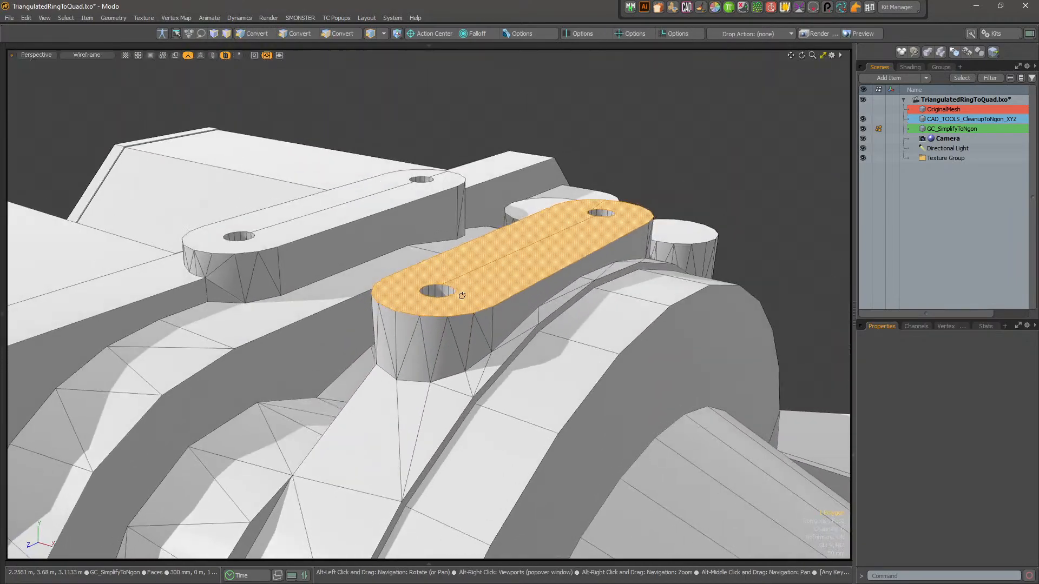
- Select polygons on the bracket's rounded side wall and inspect its triangulated edge up close
left_click(475, 345)
left_click_drag(475, 346, 777, 438, "alt")
scroll(643, 303, "up", 5, "alt")
middle_click_drag(725, 270, 552, 310, "alt")
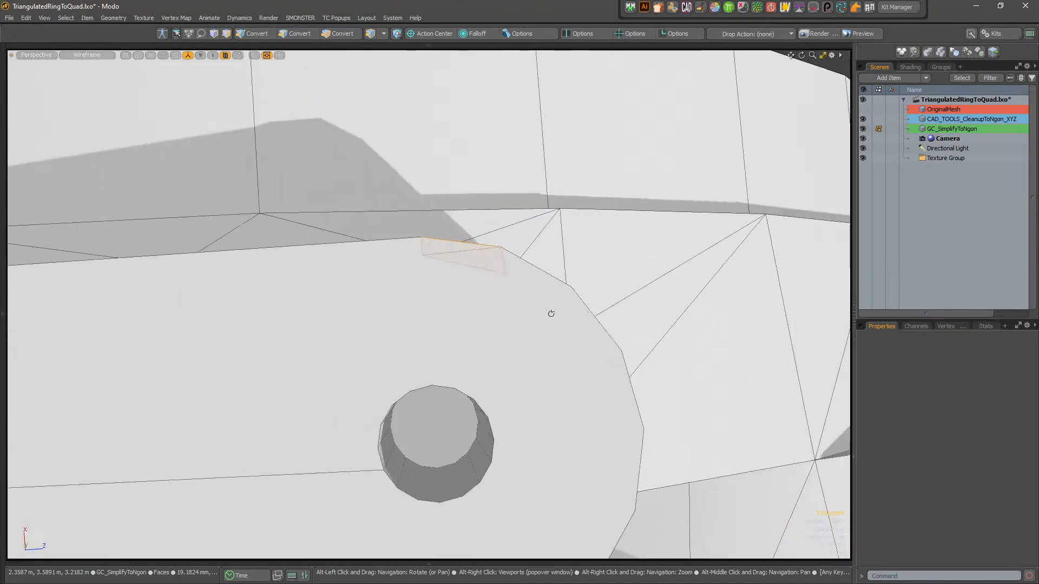
left_click_drag(552, 310, 559, 329, "alt")
scroll(509, 239, "up", 4, "alt")
left_click_drag(509, 239, 280, 188, "alt")
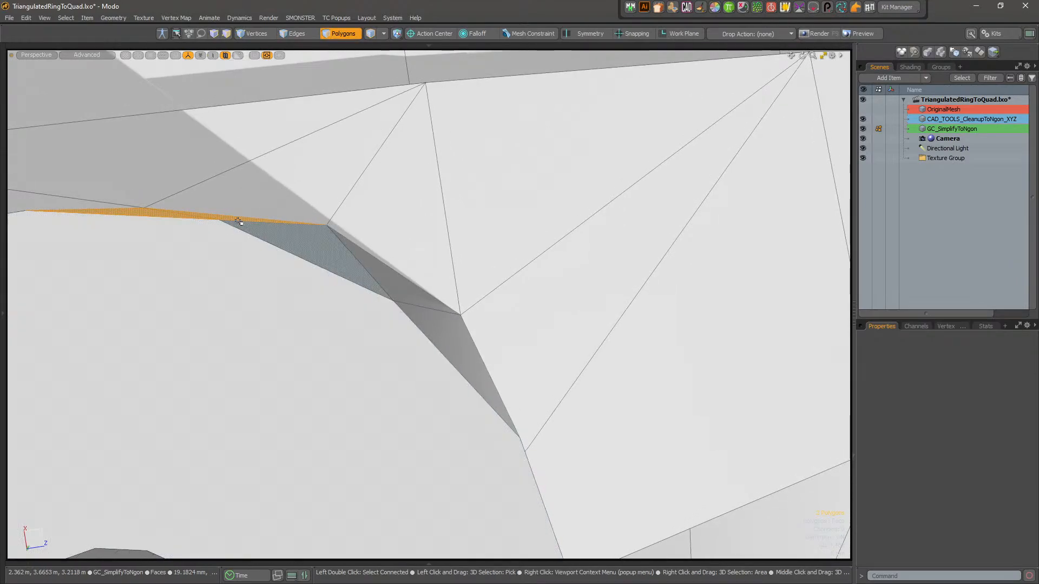
left_click_drag(427, 260, 432, 261, "alt")
middle_click_drag(432, 261, 495, 303, "alt")
scroll(495, 303, "down", 6, "alt")
- Examine the housings, brackets and barrels of both cleaned-up meshes from several sides
left_click_drag(603, 368, 342, 242, "alt")
scroll(508, 332, "down", 5)
left_click_drag(508, 332, 547, 360, "alt")
scroll(482, 352, "down", 5)
middle_click_drag(515, 349, 518, 379, "alt")
left_click_drag(518, 379, 448, 373, "alt")
right_click_drag(639, 269, 587, 261, "alt")
middle_click_drag(587, 261, 403, 217, "alt")
left_click_drag(403, 216, 389, 257, "alt")
right_click_drag(389, 257, 568, 246, "alt")
left_click_drag(568, 246, 585, 244, "alt")
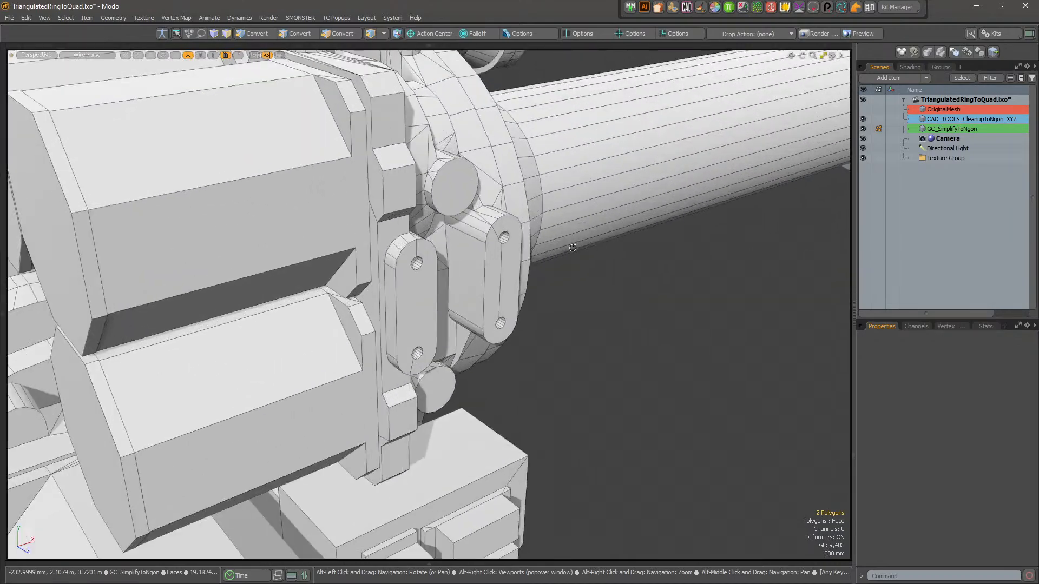
left_click_drag(433, 292, 640, 325, "alt")
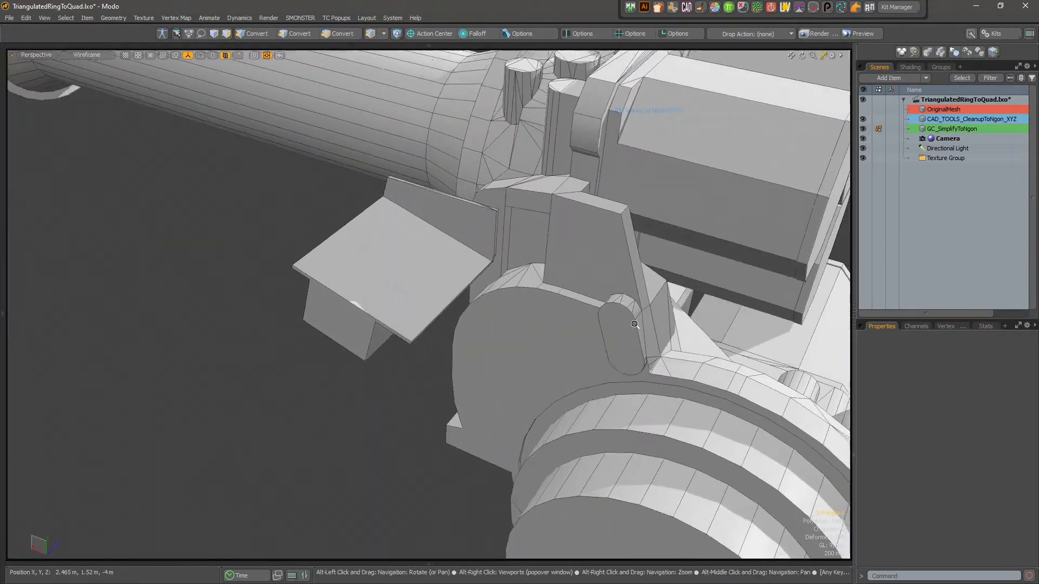
right_click_drag(640, 325, 546, 322, "alt")
left_click_drag(546, 321, 677, 348, "alt")
right_click_drag(676, 348, 552, 352, "alt")
left_click_drag(409, 304, 443, 309, "alt")
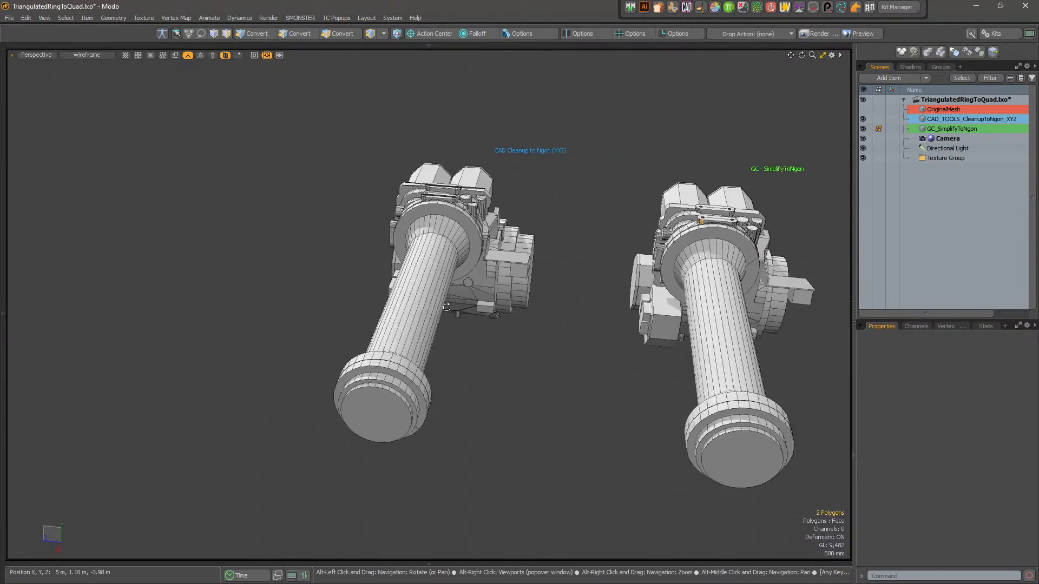
right_click_drag(443, 309, 622, 260, "alt")
- Select the CAD_TOOLS_CleanupToNgon_XYZ mesh in item mode and clear the selection
left_click_drag(621, 208, 569, 222, "alt+shift")
key("5")
left_click(458, 235)
left_click_drag(458, 235, 603, 184, "alt")
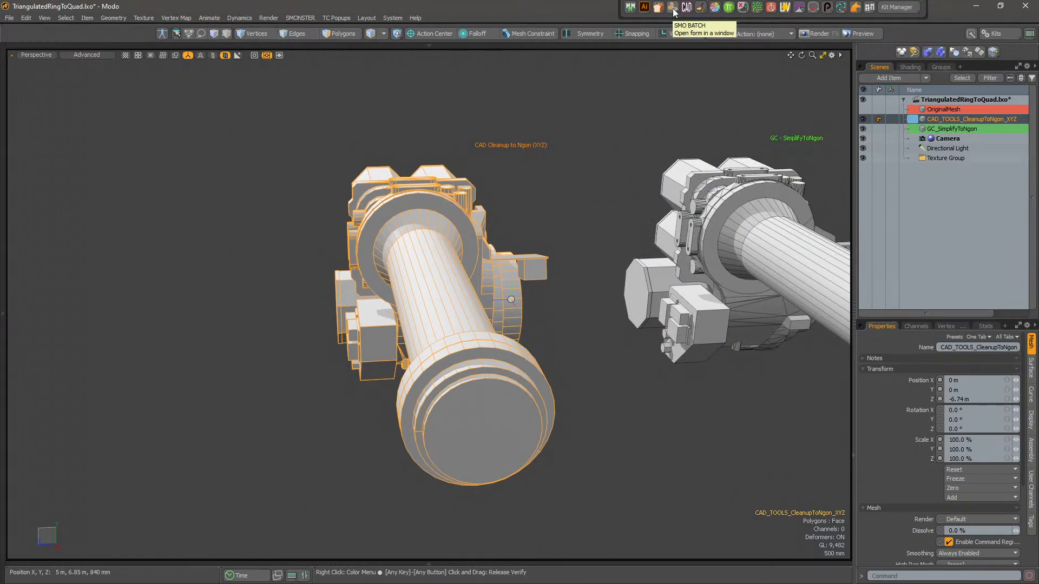
left_click(569, 157)
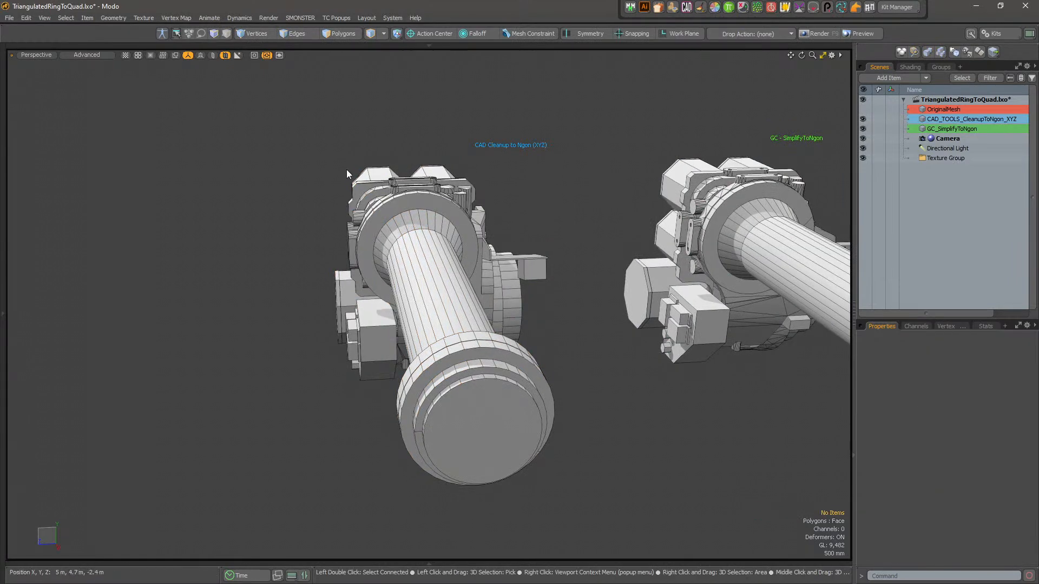
- Close the TriangulatedRingToQuad.lxo scene without saving the changes
left_click(10, 18)
left_click(48, 112)
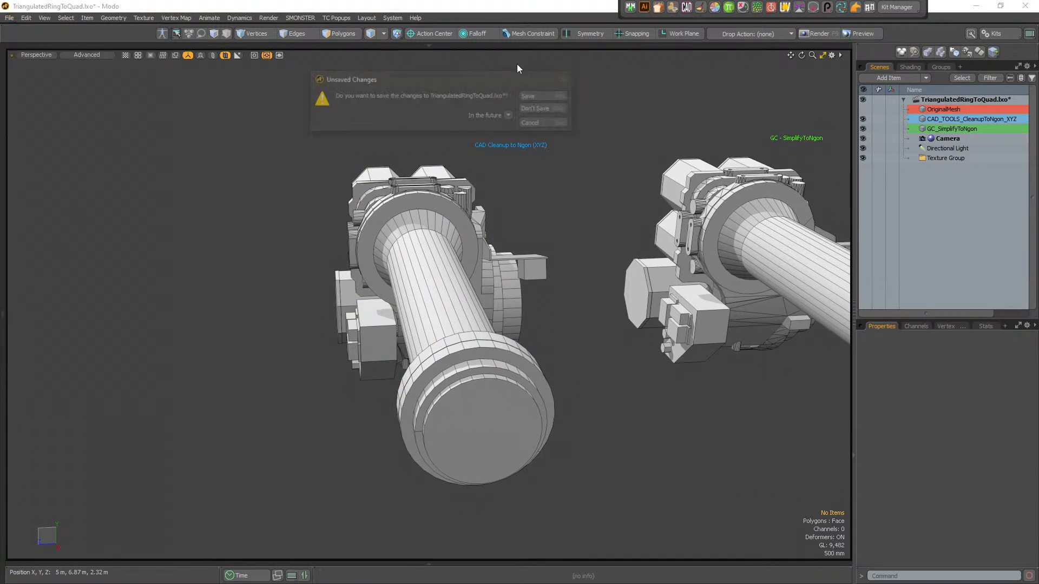
left_click(551, 108)
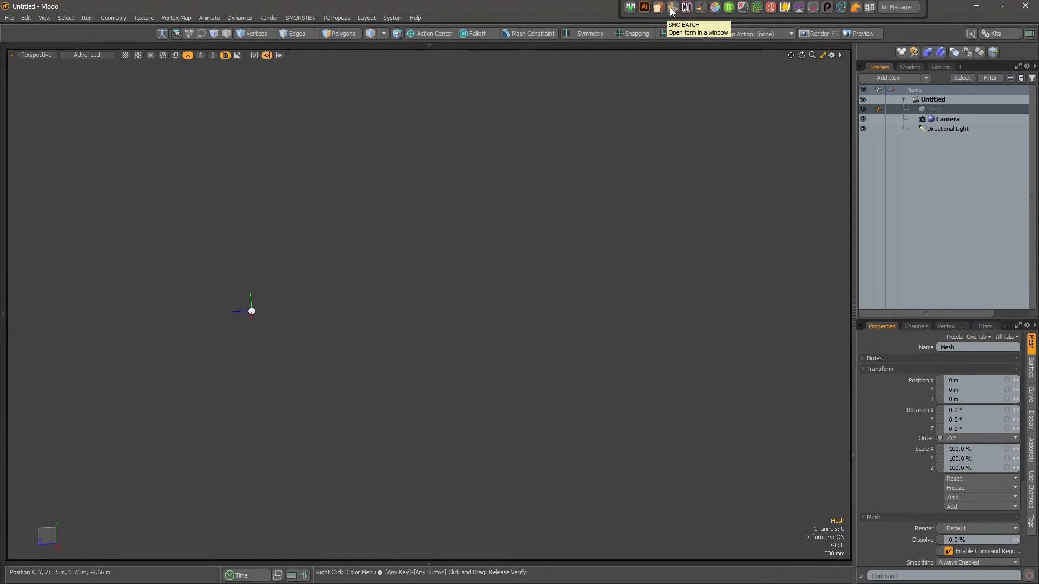
- Open the full SMO BATCH tool window, close its small launcher and place the window over the viewport
left_click(672, 7)
left_click(674, 45)
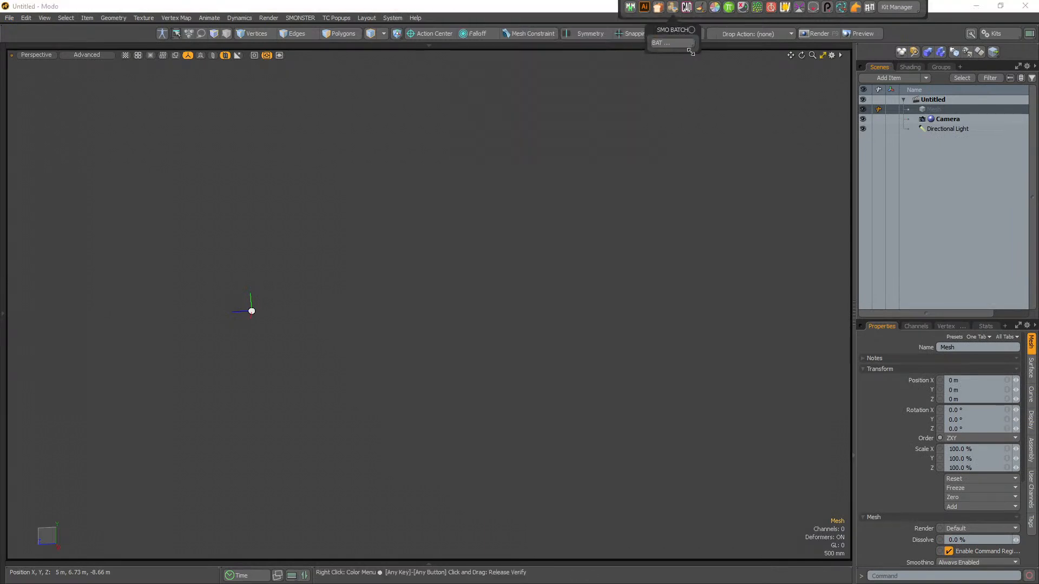
left_click_drag(676, 29, 679, 96)
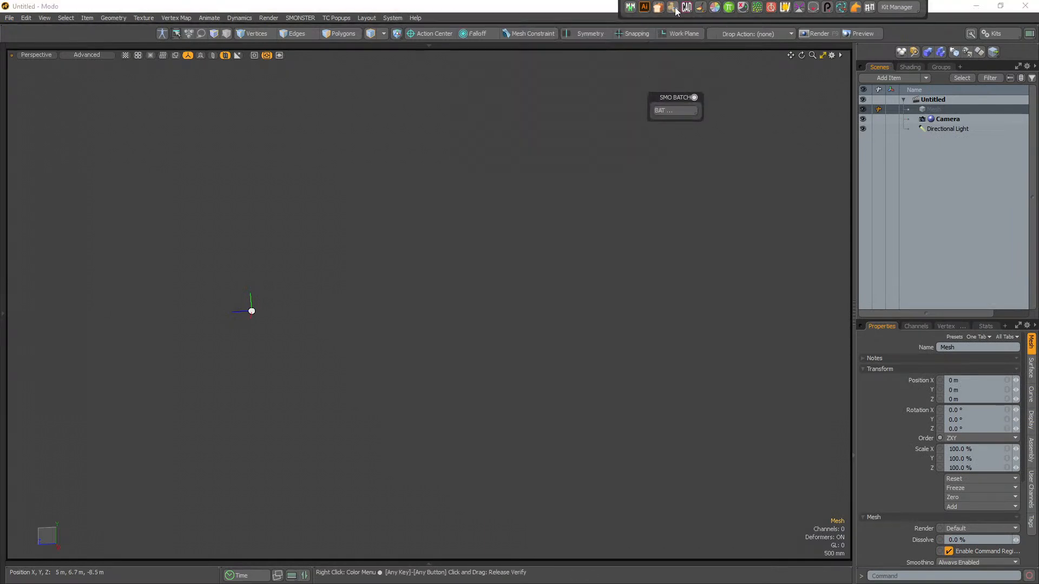
left_click(674, 110)
left_click_drag(576, 35, 442, 79)
left_click(693, 98)
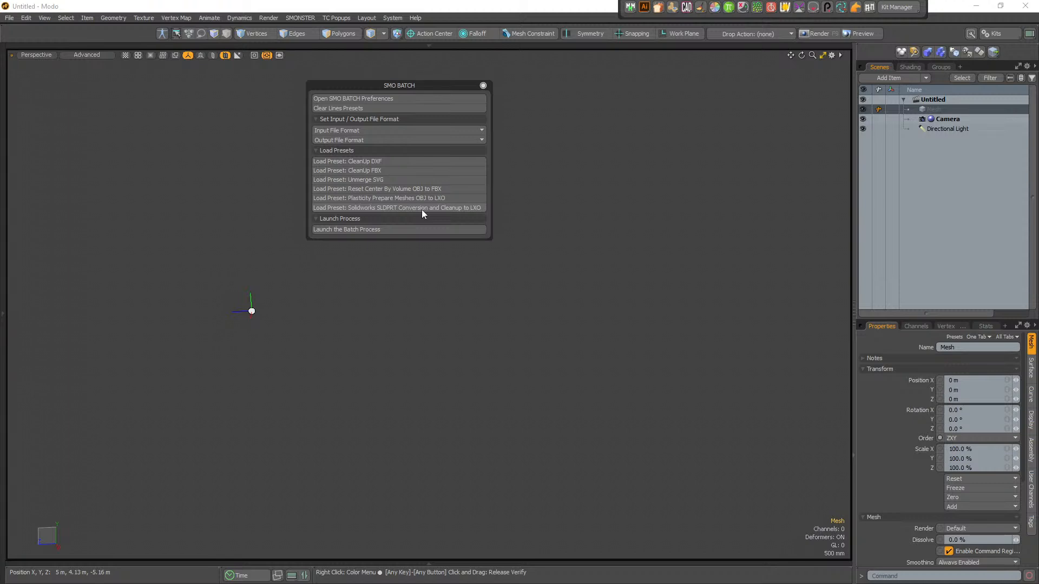
left_click_drag(419, 86, 399, 96)
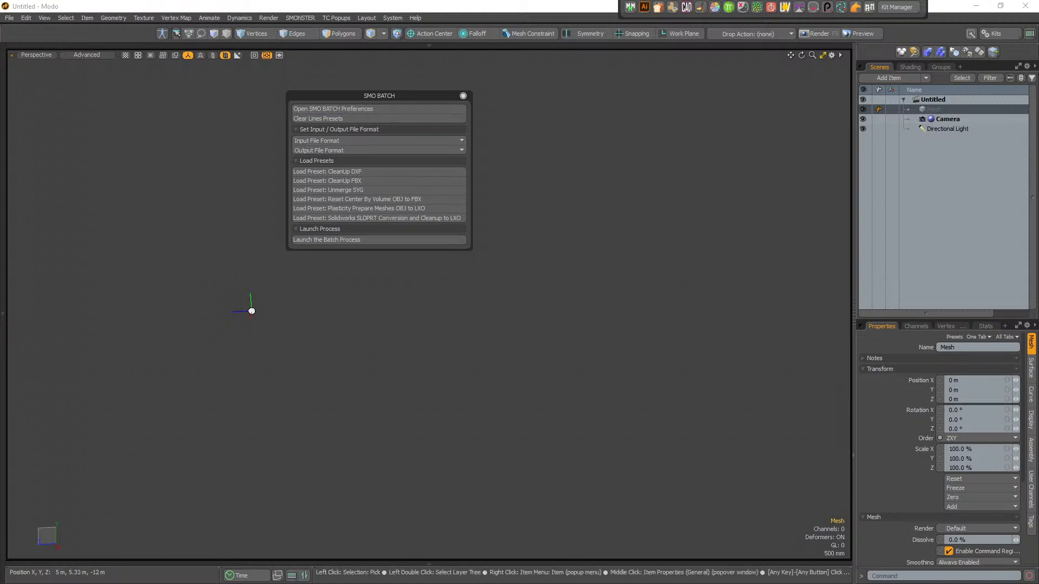
- Open the SMO BATCH preferences and enlarge the window to fit all 20 batch command lines
left_click_drag(655, 105, 603, 95)
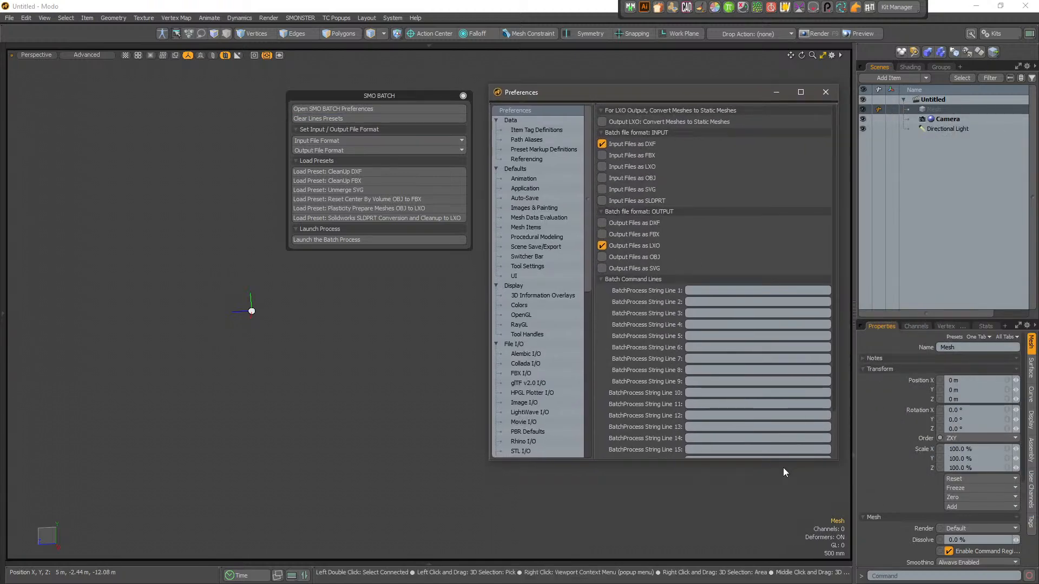
left_click_drag(786, 460, 792, 517)
left_click_drag(734, 99, 733, 81)
left_click_drag(764, 502, 760, 511)
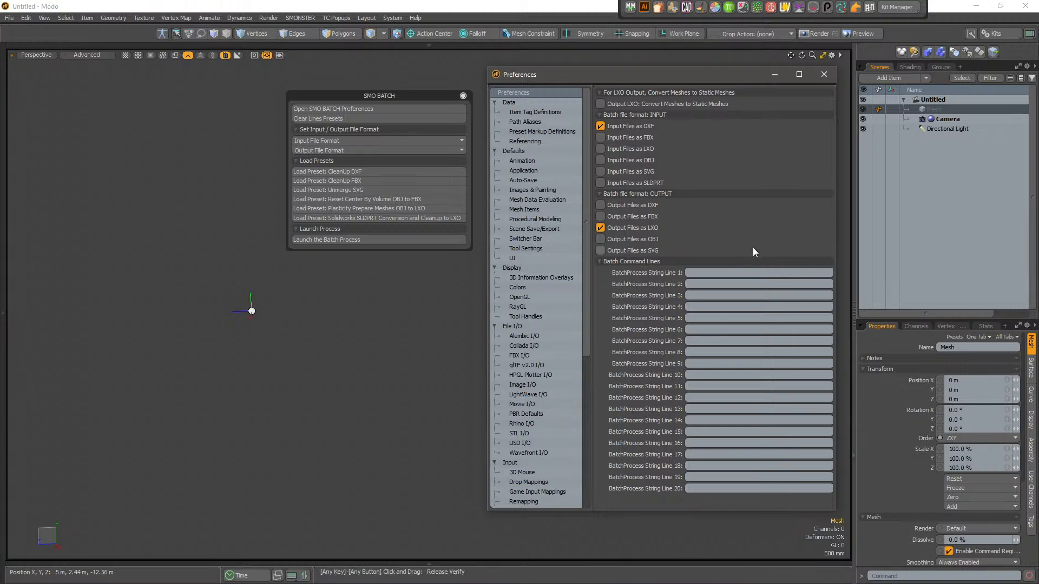
- Load the Solidworks SLDPRT Conversion and Cleanup to LXO preset and copy its smo.CLEANUP.CleanupSolidWorksImport command from line 1
left_click(714, 274)
left_click(399, 218)
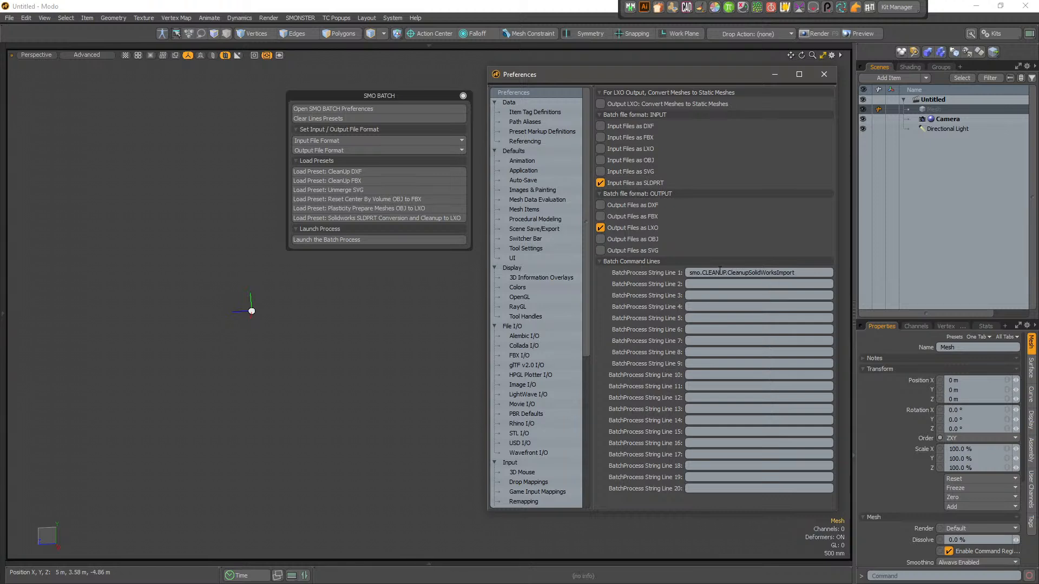
left_click_drag(796, 273, 651, 273)
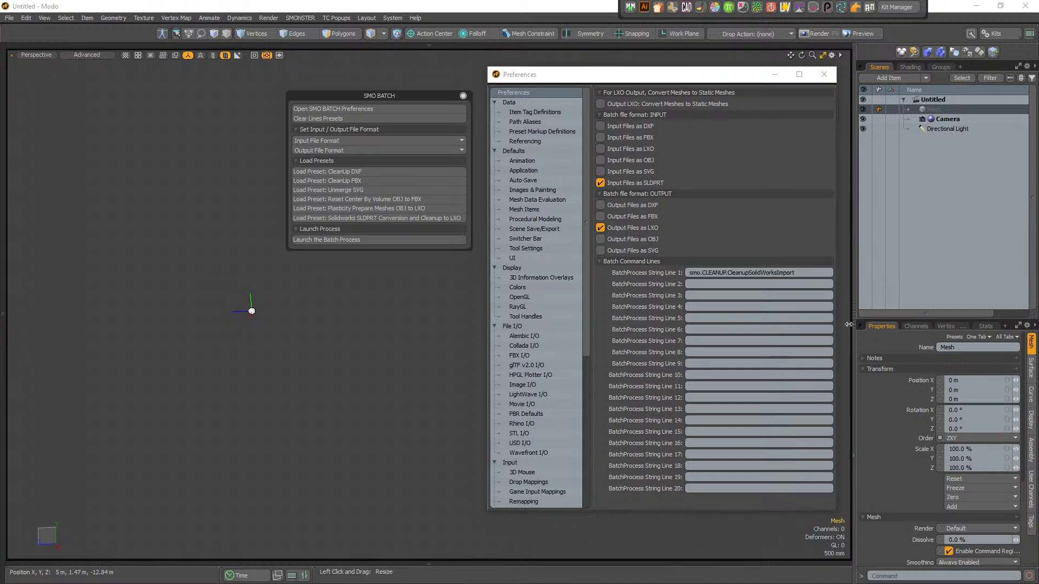
left_click_drag(809, 274, 655, 268)
key("ctrl+c")
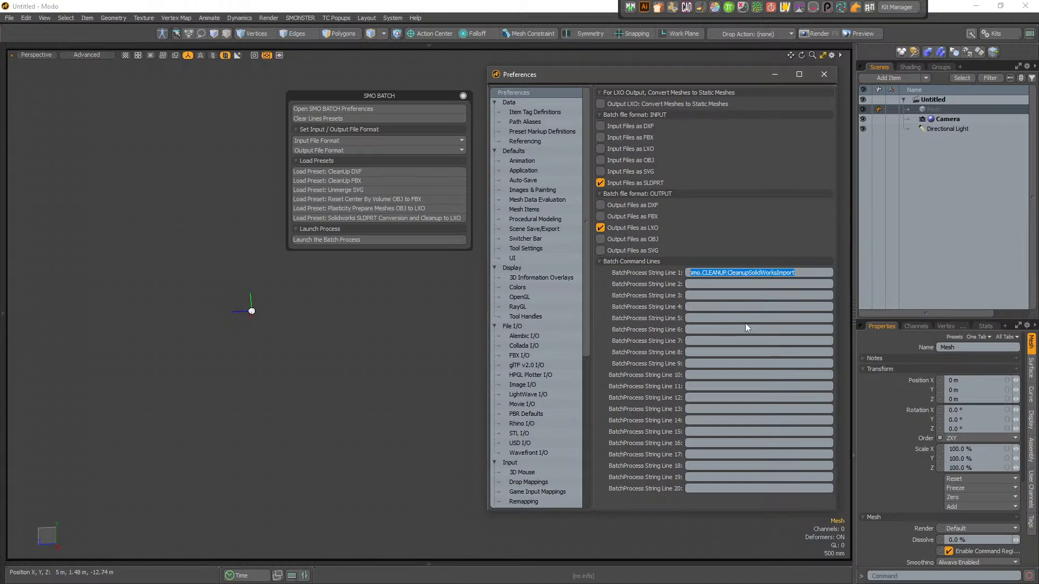
- Search the Command History's command list for smo.CLEANUP.CleanupSolidWorksImport, and shorten the search pattern to smo.CLEANUP
left_click(522, 11)
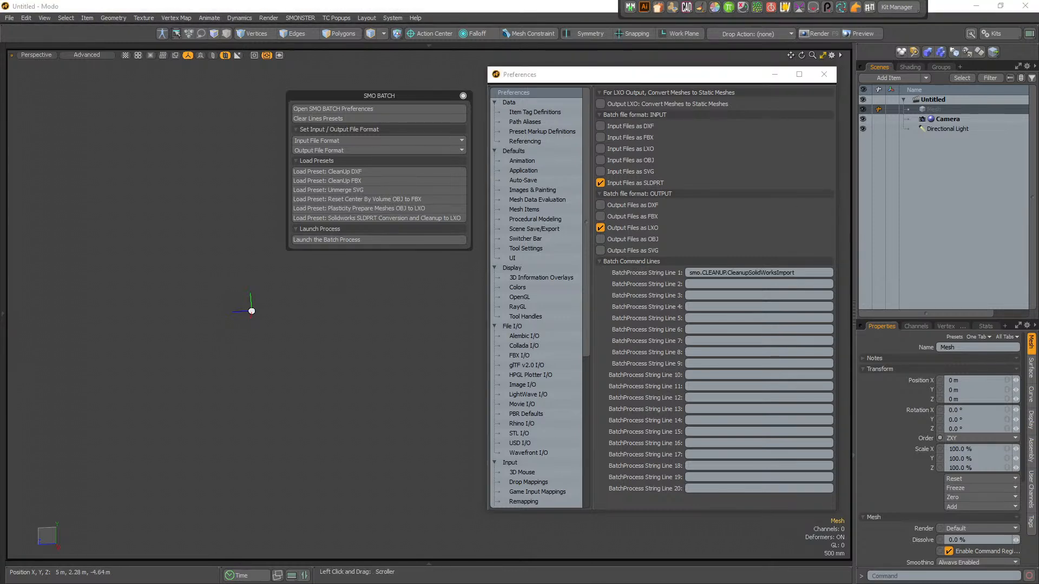
key("F5")
left_click_drag(372, 250, 241, 285)
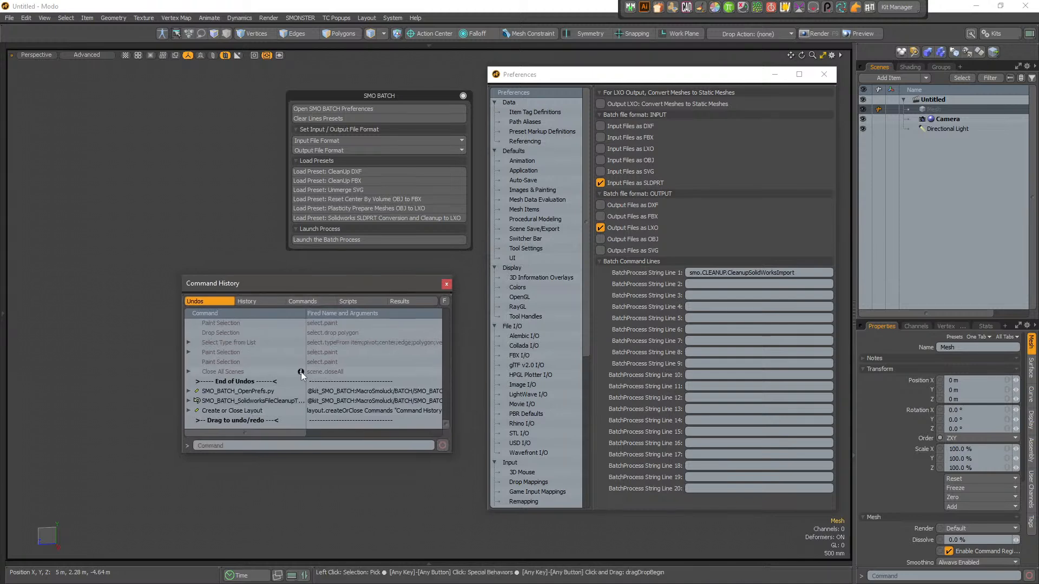
left_click(316, 304)
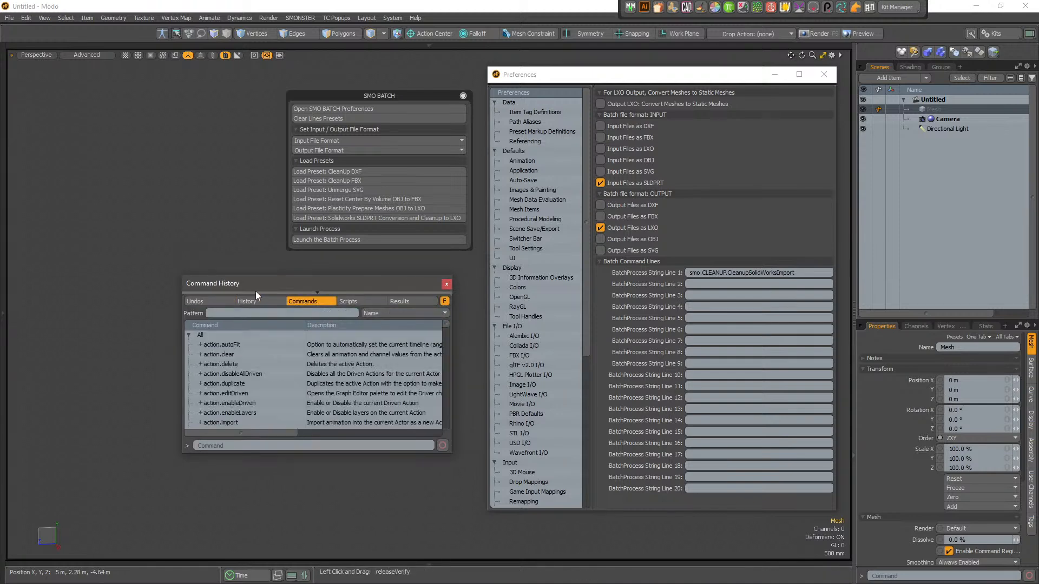
left_click(276, 301)
left_click(316, 303)
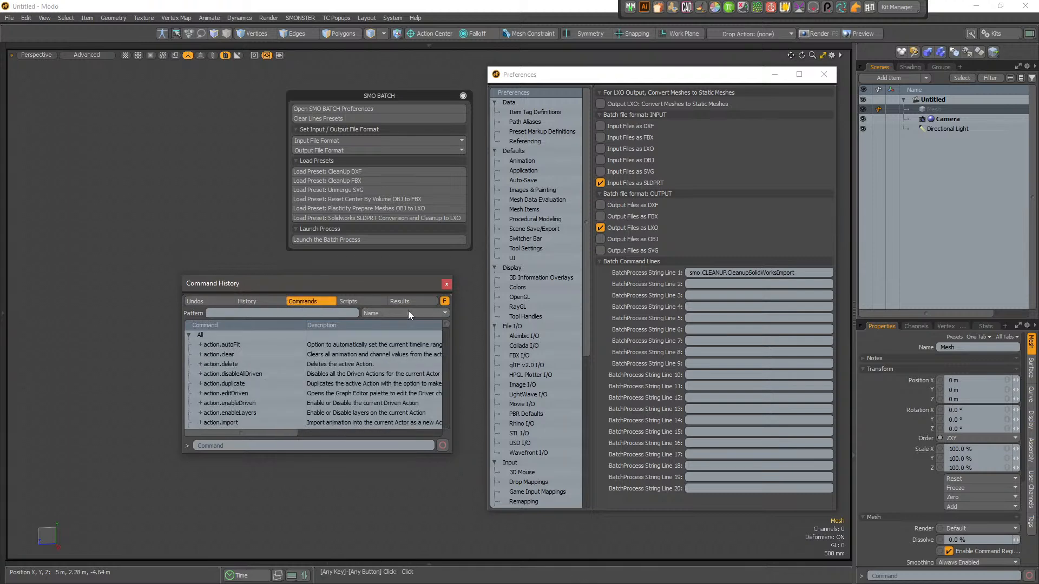
left_click(304, 314)
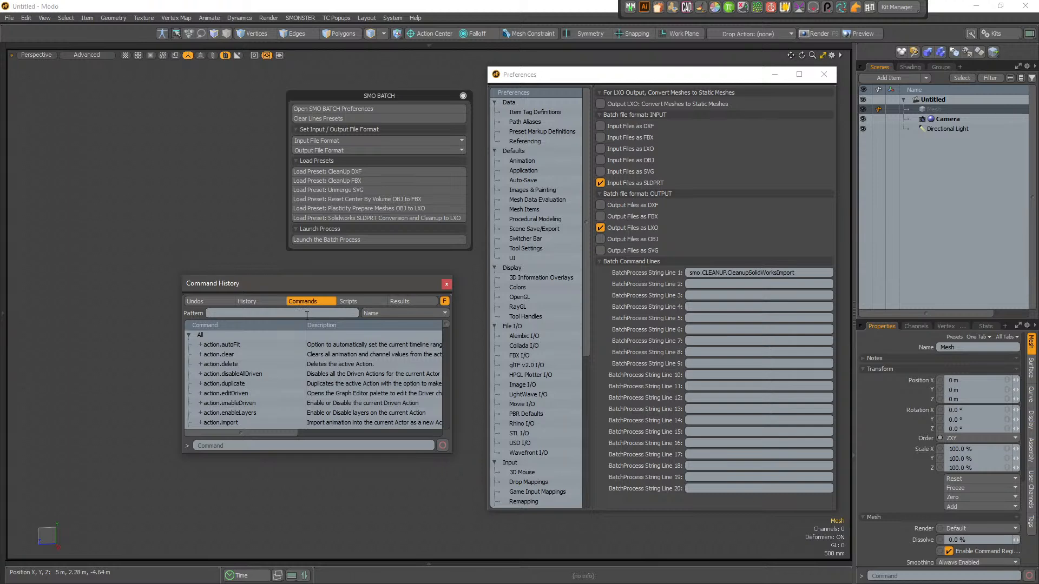
key("ctrl+v")
double_click(252, 313)
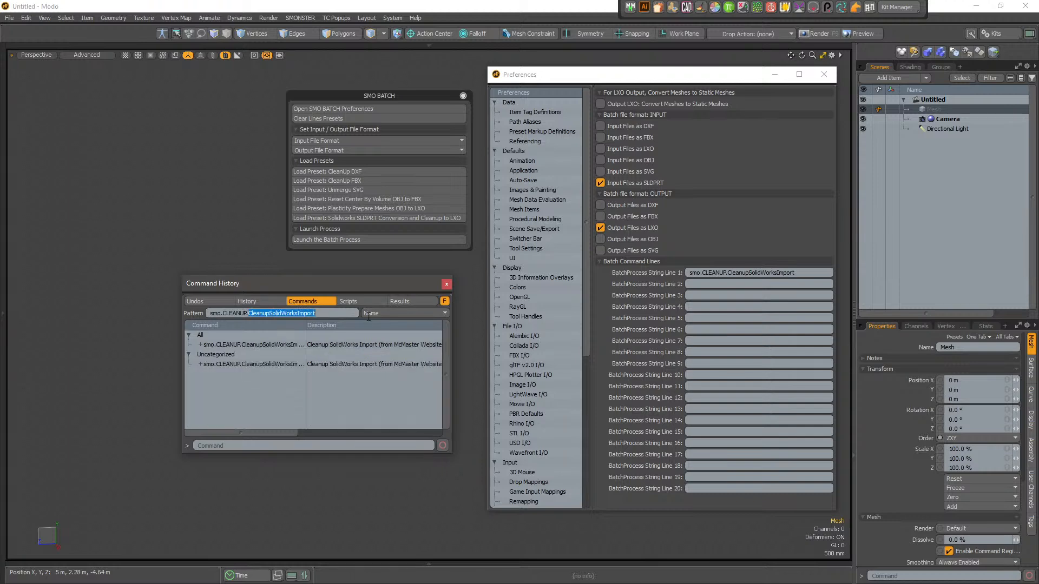
key("BackSpace")
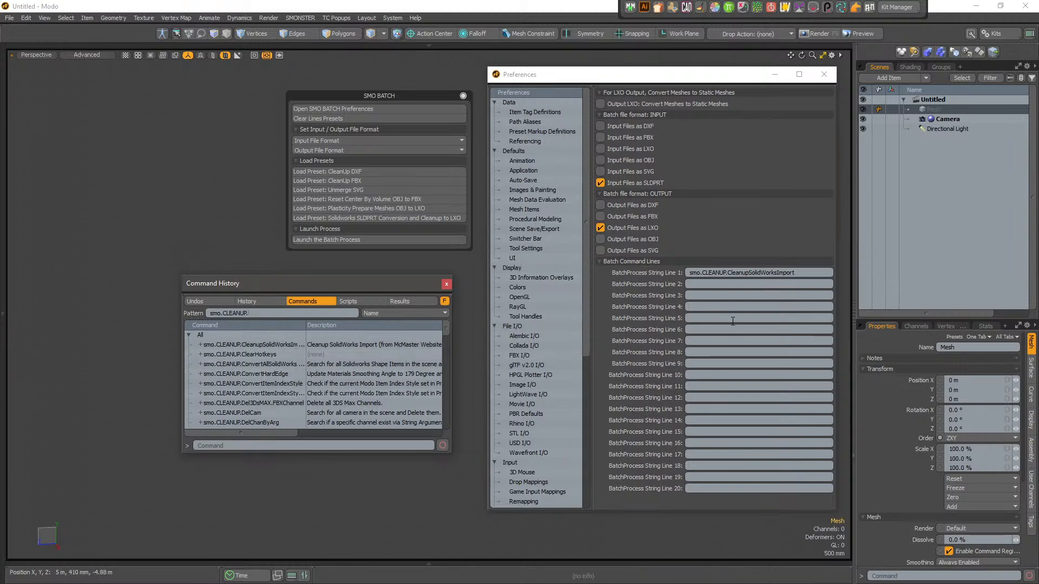
- Look up smo.CLEANUP.CleanupSolidWorksImport again, widen the Command History window to read its full description, and close the window
left_click(807, 282)
left_click_drag(806, 274, 665, 277)
key("ctrl+c")
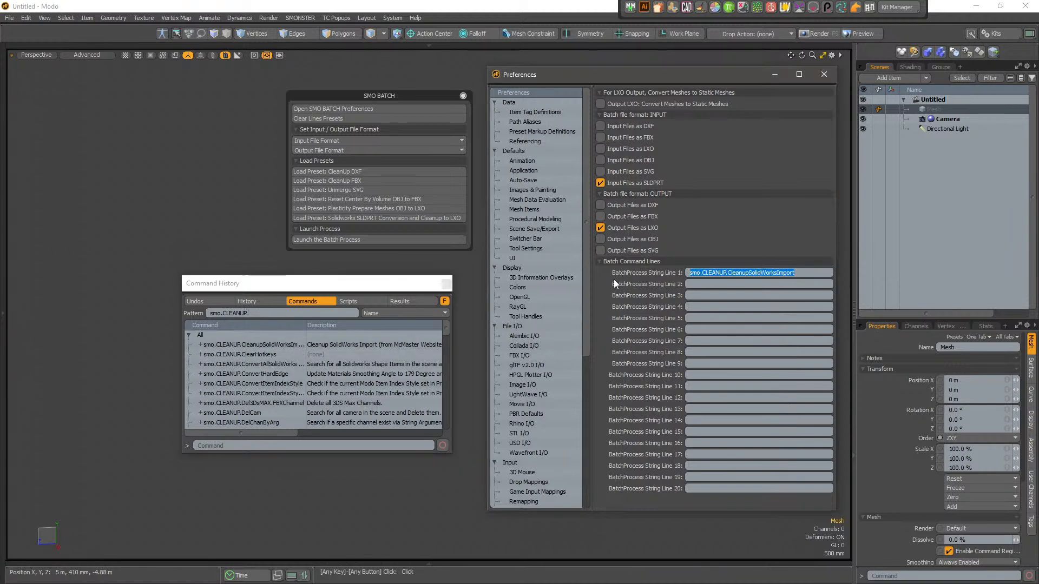
left_click_drag(277, 314, 144, 315)
key("ctrl+v")
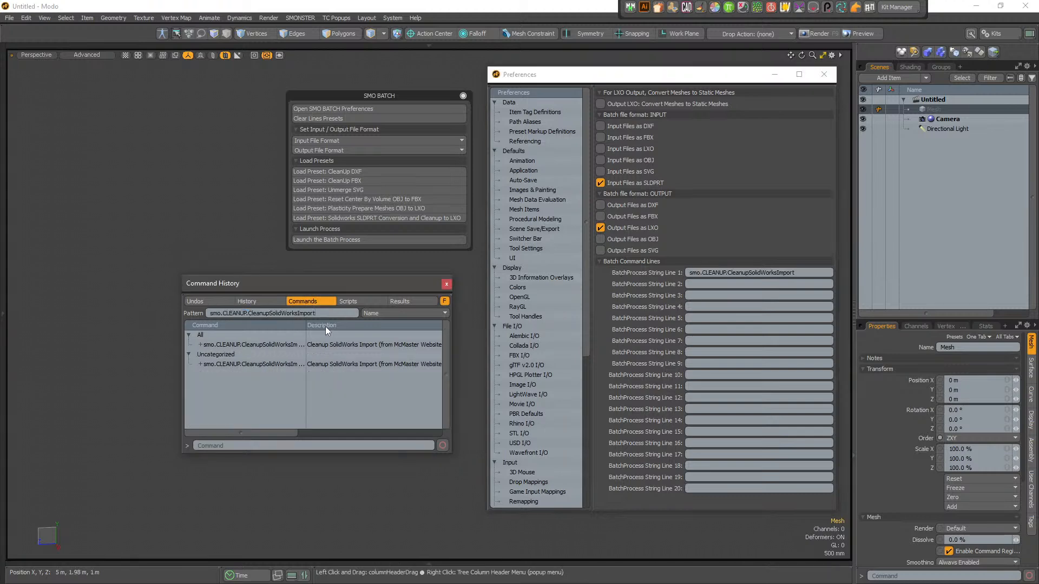
left_click_drag(387, 286, 179, 272)
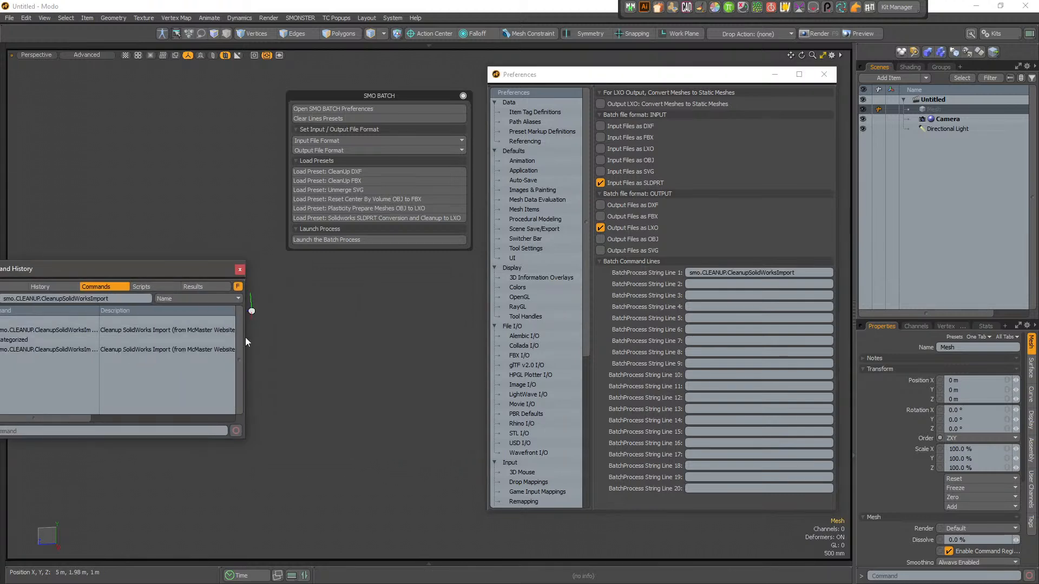
left_click_drag(241, 338, 613, 338)
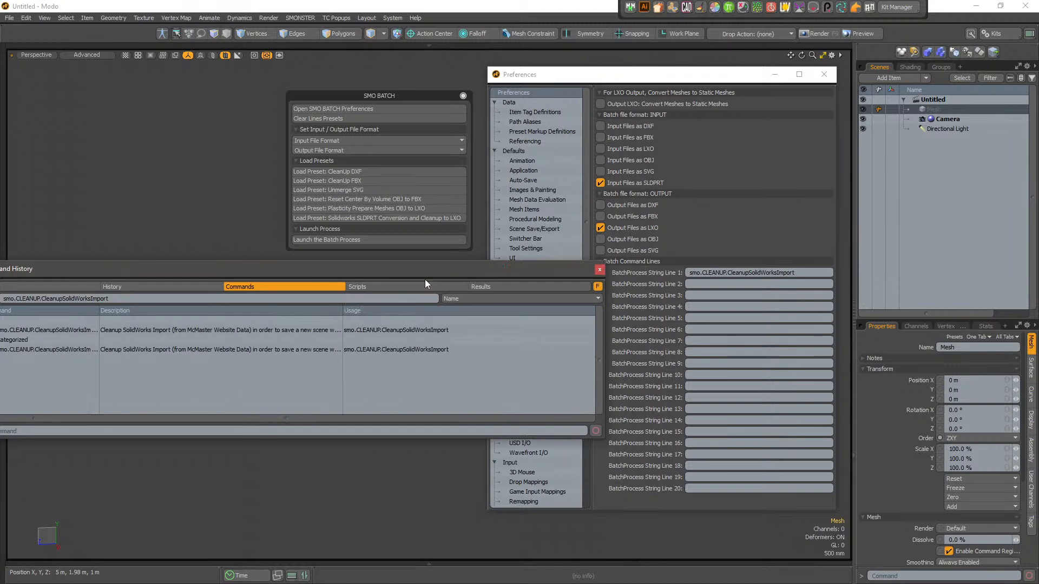
left_click_drag(421, 276, 540, 273)
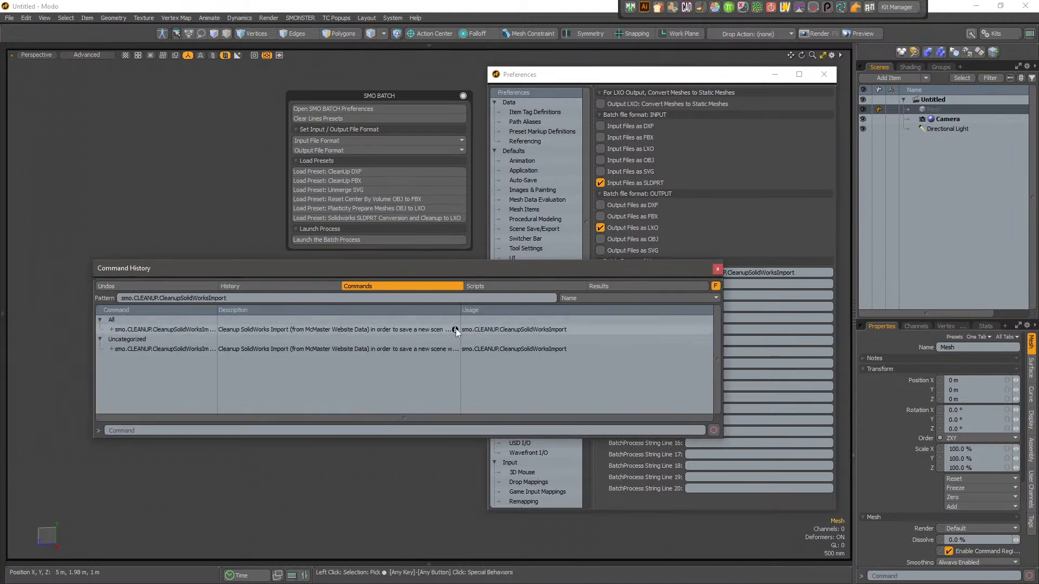
mouse_move(455, 329)
mouse_move(456, 329)
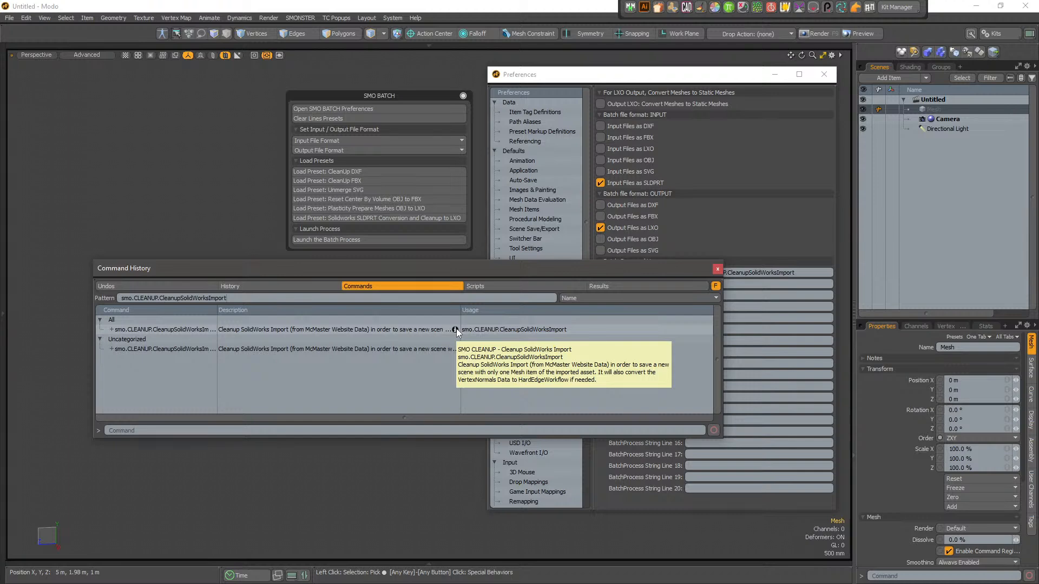
left_click(718, 268)
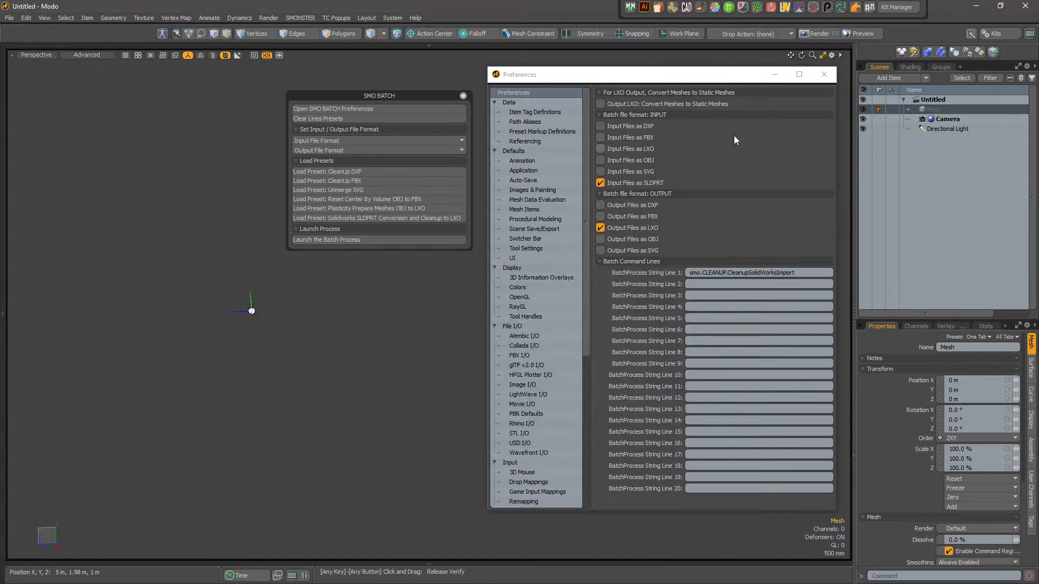
- Close the preferences, move the SMO BATCH window away from the scene origin and clear the item selection
left_click(824, 74)
left_click_drag(400, 96, 565, 101)
left_click(147, 167)
left_click(146, 165)
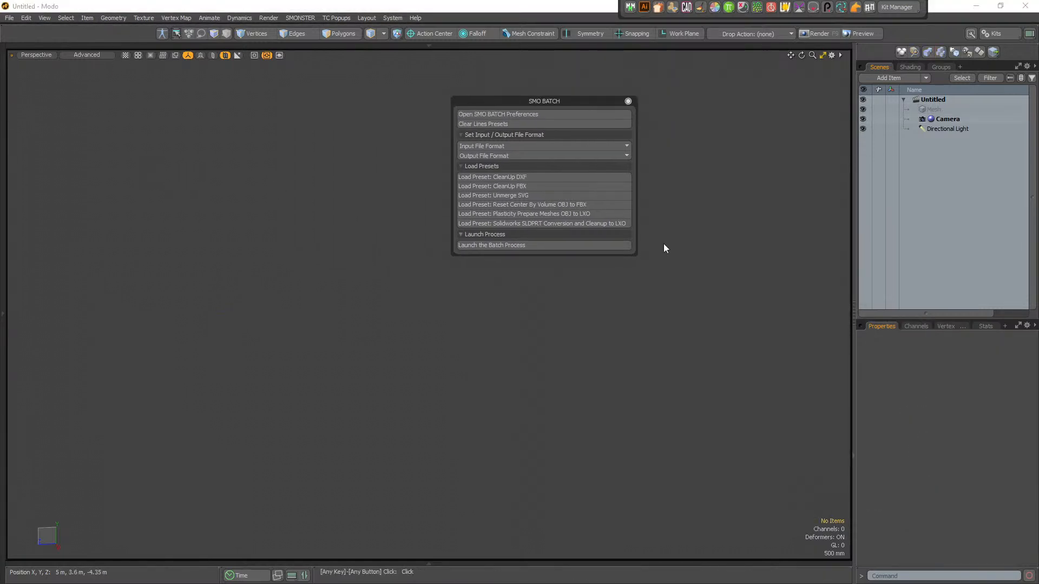
- Add a unit sphere at the scene origin and select its mesh item
left_click(193, 315, "ctrl")
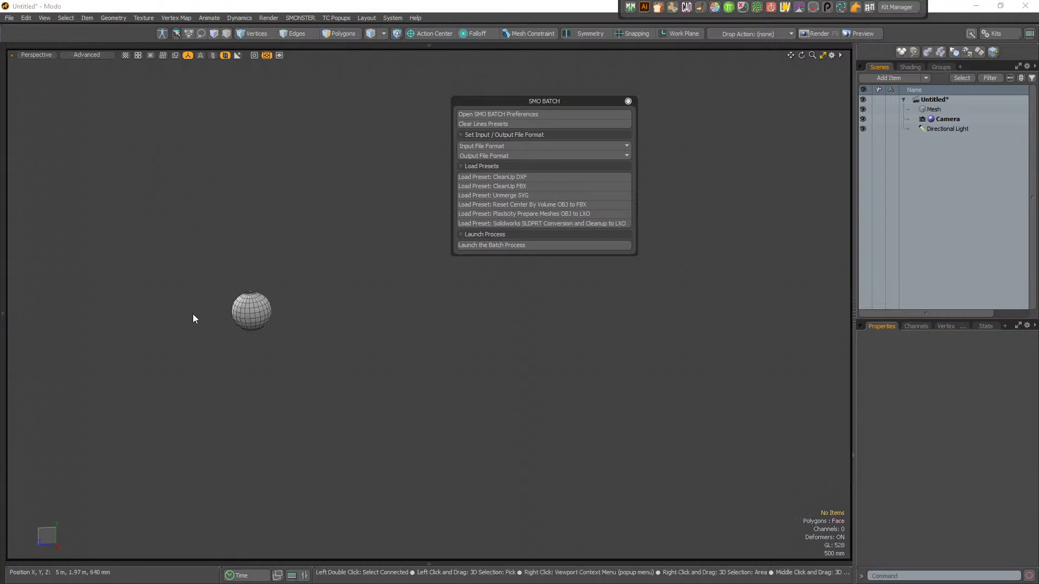
scroll(194, 315, "up", 10)
left_click_drag(485, 363, 409, 361, "alt+shift")
left_click(327, 330)
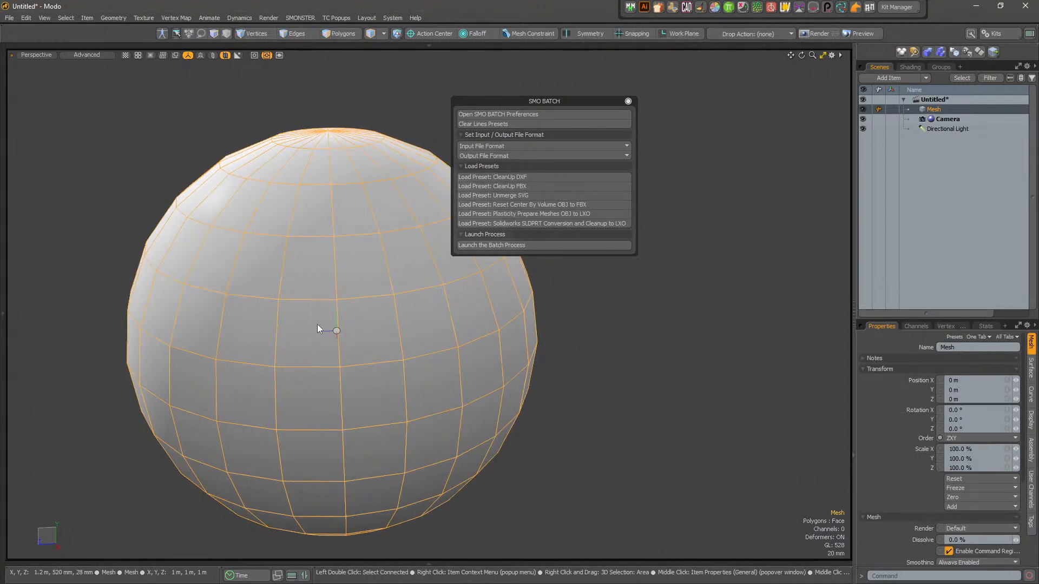
key("2")
scroll(373, 349, "down", 3)
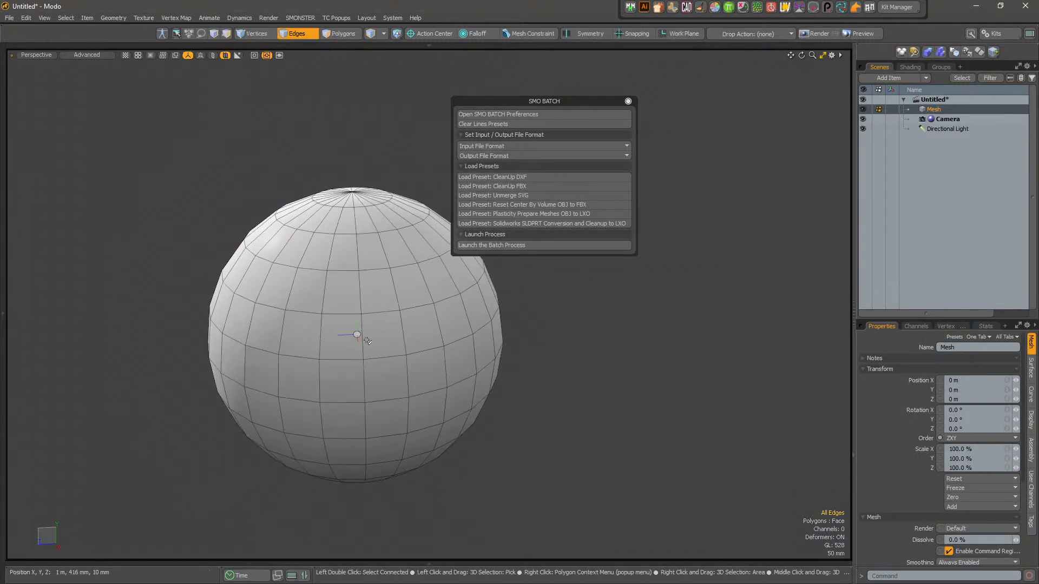
- Select all polygons of the sphere and apply Set Vertex Normal to them
key("3")
left_click_drag(359, 325, 276, 392, "alt+shift")
left_click(336, 311)
double_click(336, 311)
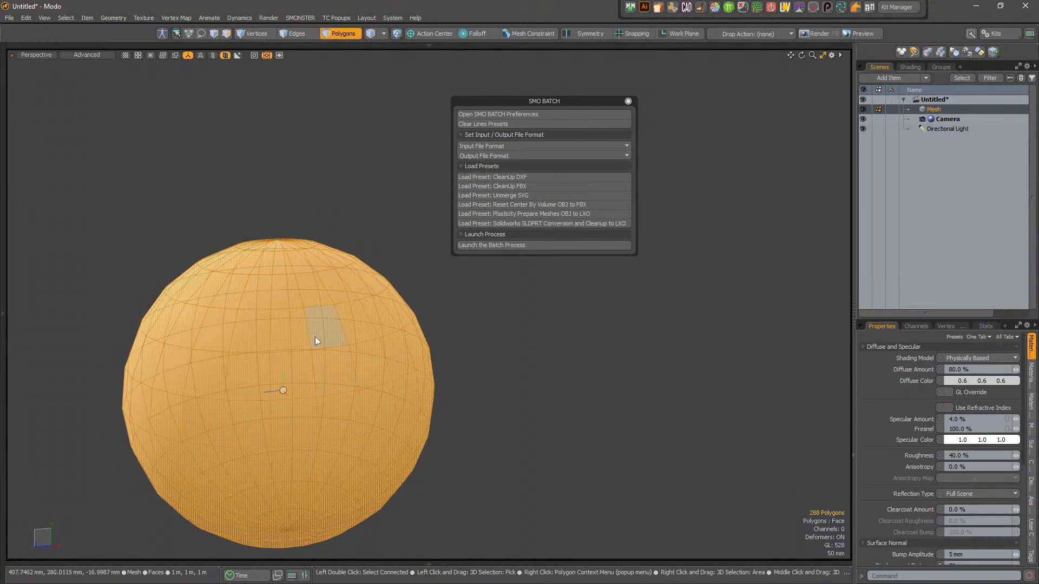
right_click(333, 352)
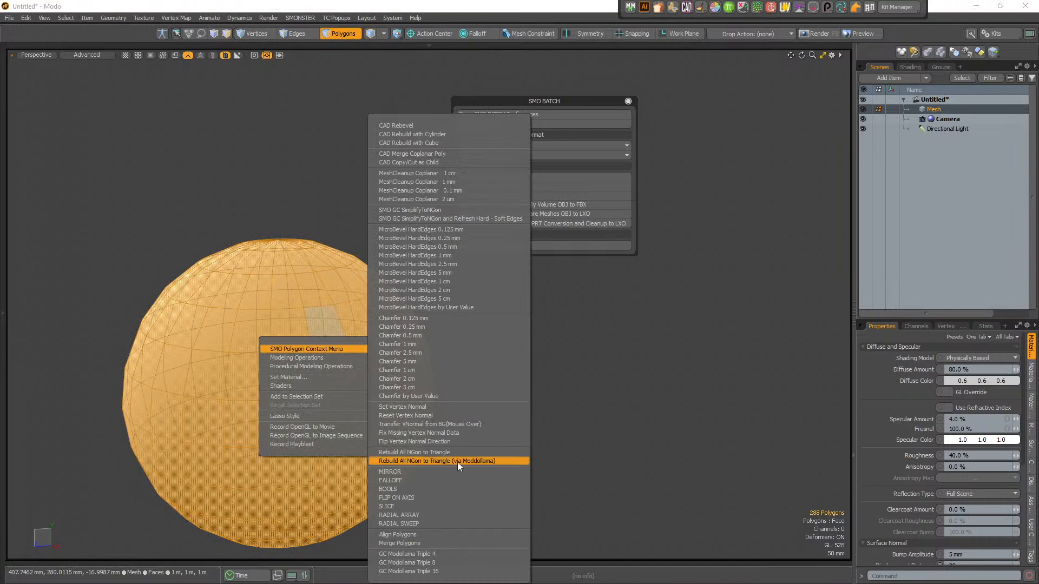
left_click(450, 409)
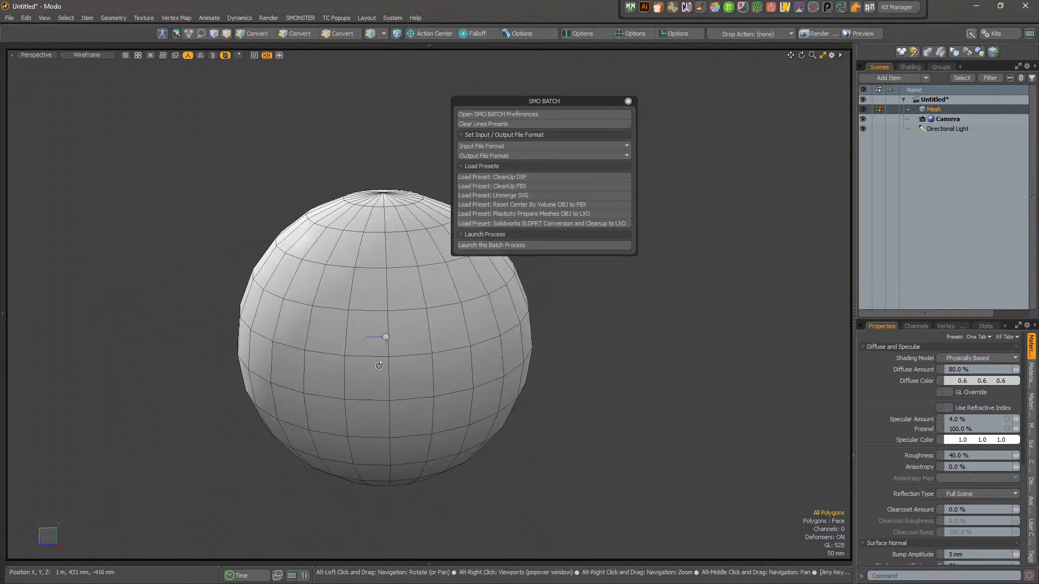
- Show the mesh's other vertex maps and select the Vertex Normal map
left_click(954, 325)
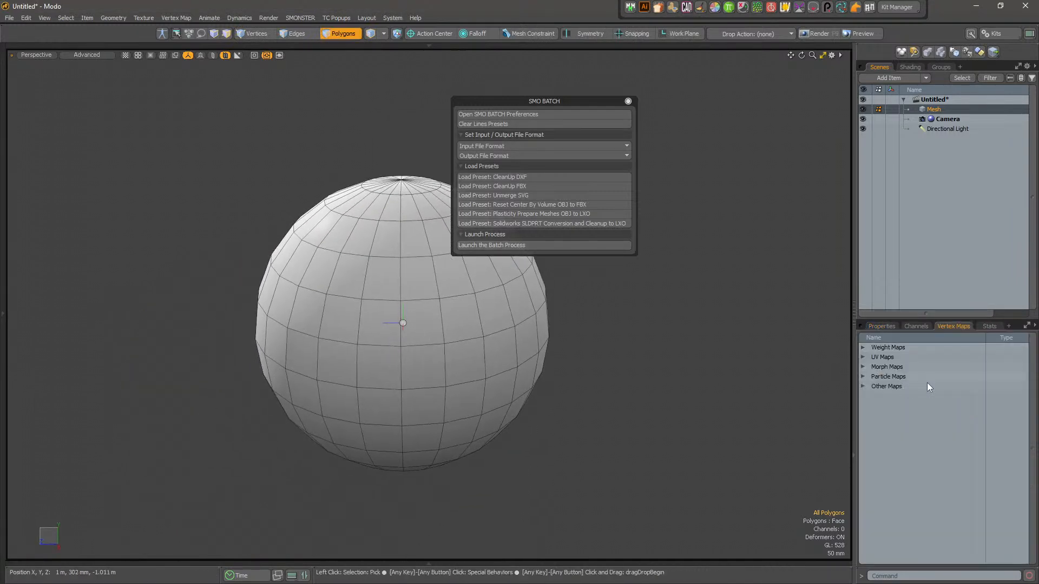
left_click(862, 386)
left_click_drag(688, 241, 557, 324, "alt")
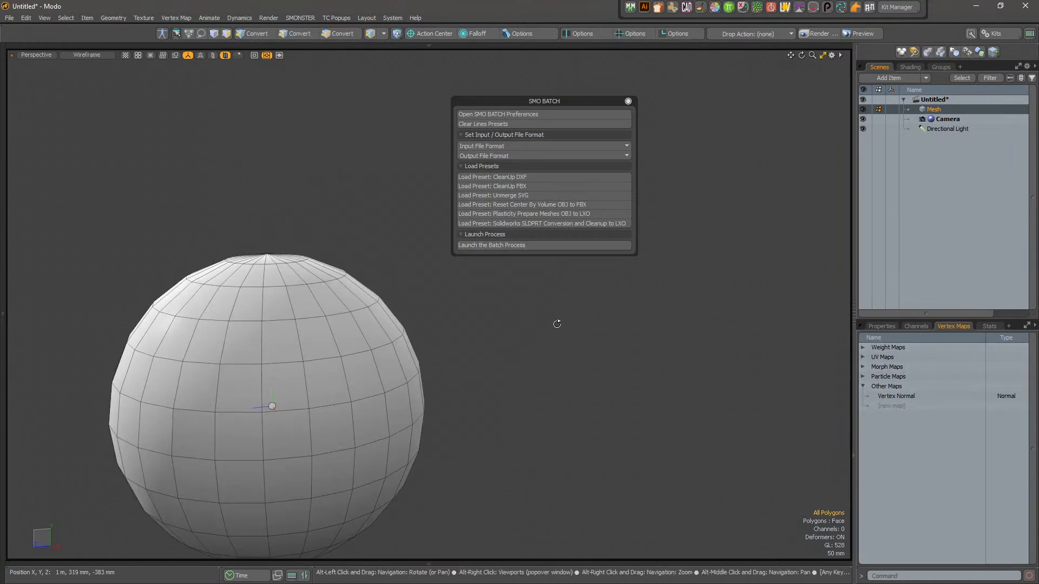
left_click_drag(742, 391, 529, 378, "alt")
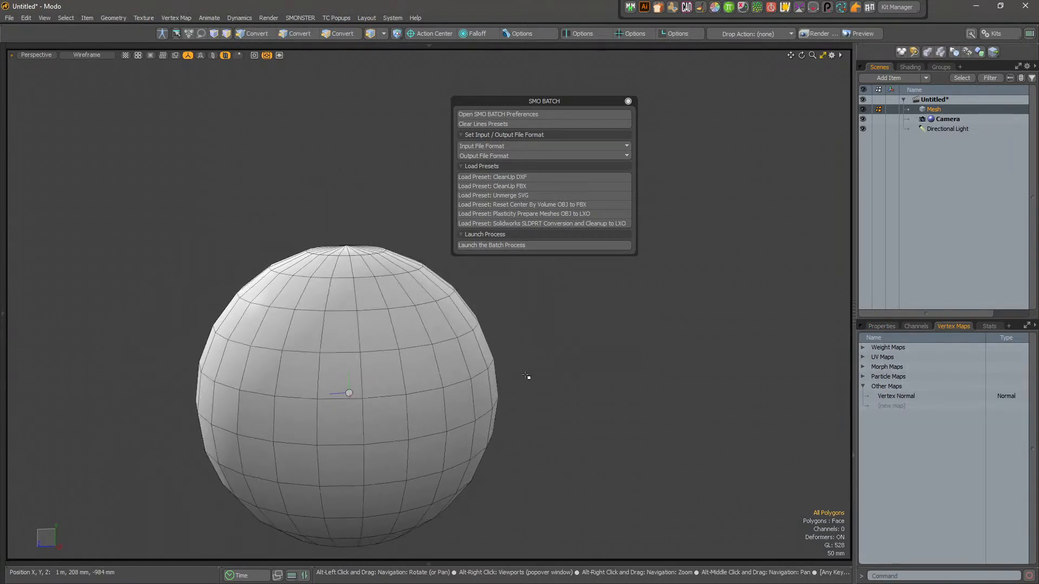
left_click(911, 397)
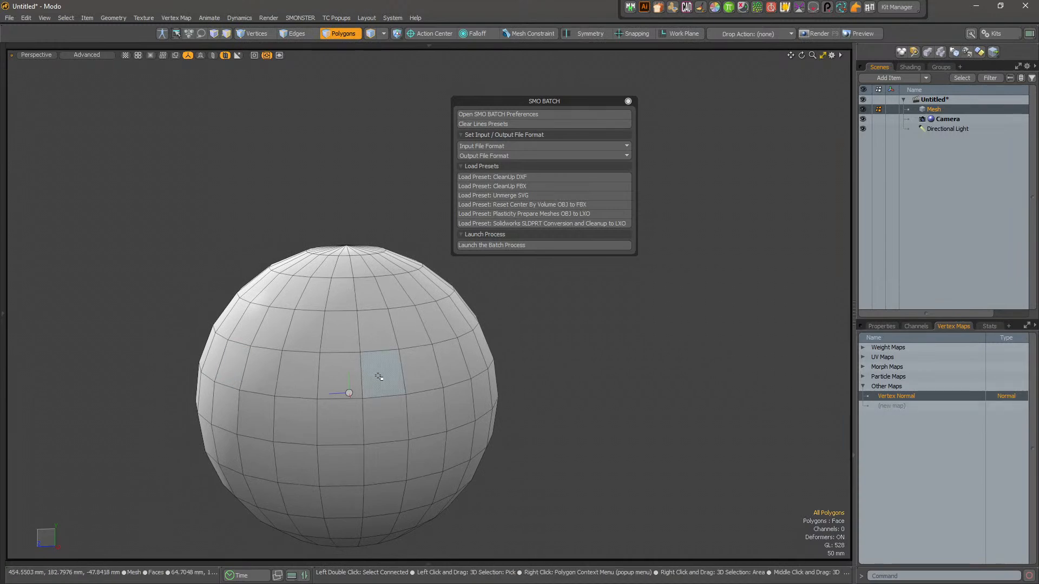
- Select the sphere's top cap polygons and the third polygon ring from its pole, leaving the ring between them unselected
key("2")
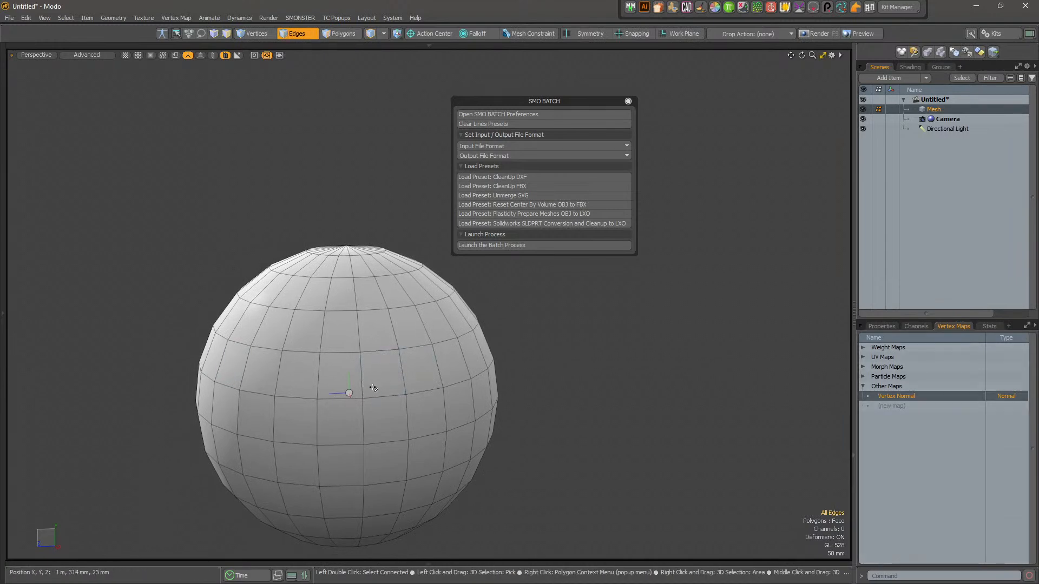
key("3")
mouse_move(367, 321)
left_mouse_down("alt")
mouse_move(363, 309)
mouse_move(373, 329)
left_mouse_up("alt")
mouse_move(361, 214)
left_mouse_down()
mouse_move(322, 200)
mouse_move(334, 197)
left_mouse_up()
mouse_move(373, 274)
left_mouse_down("shift")
mouse_move(292, 281)
mouse_move(321, 272)
mouse_move(272, 270)
left_mouse_up("shift")
double_click(335, 276)
key("l")
mouse_move(345, 215)
left_mouse_down("shift")
mouse_move(335, 197)
mouse_move(341, 208)
left_mouse_up("shift")
left_click_drag(306, 238, 403, 168, "ctrl+alt")
left_click_drag(403, 168, 323, 316, "alt+shift")
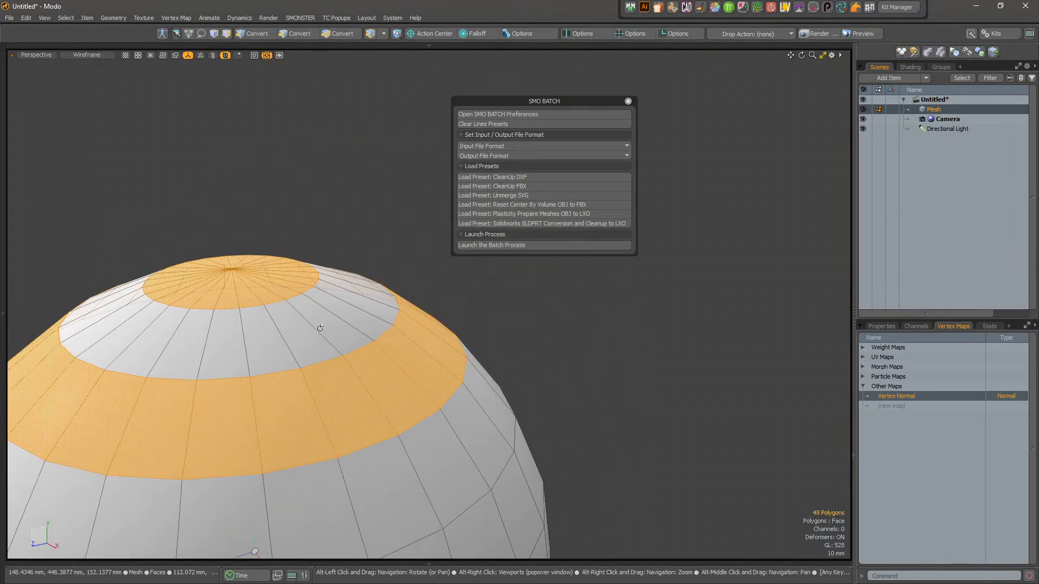
- Apply Set Vertex Normal to the selected cap and ring polygons and reframe the sphere's upper part
right_click(289, 402)
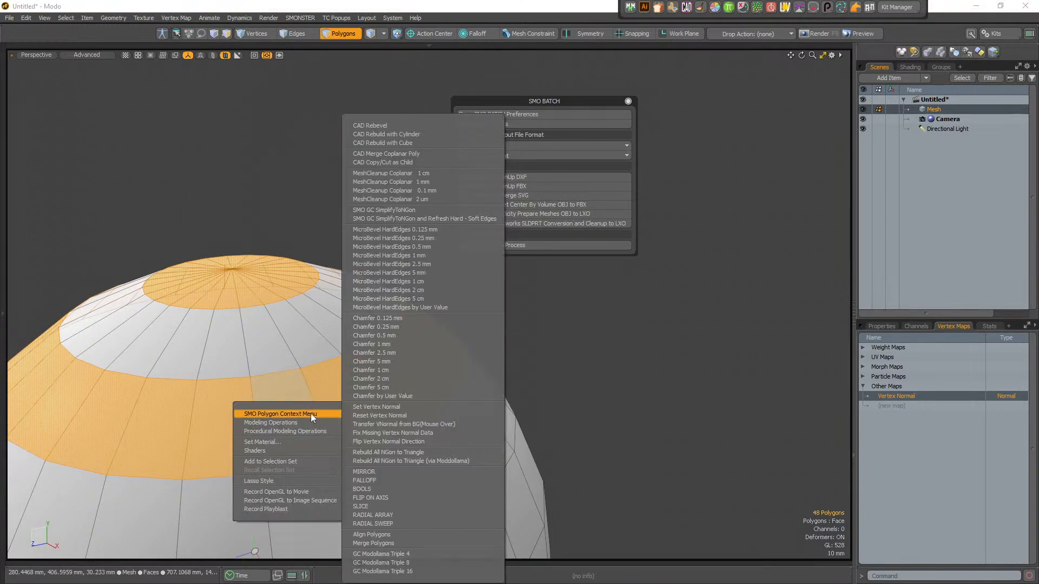
mouse_move(333, 418)
left_click(398, 409)
left_click_drag(420, 381, 508, 357, "alt+shift")
key("2")
right_click(475, 371)
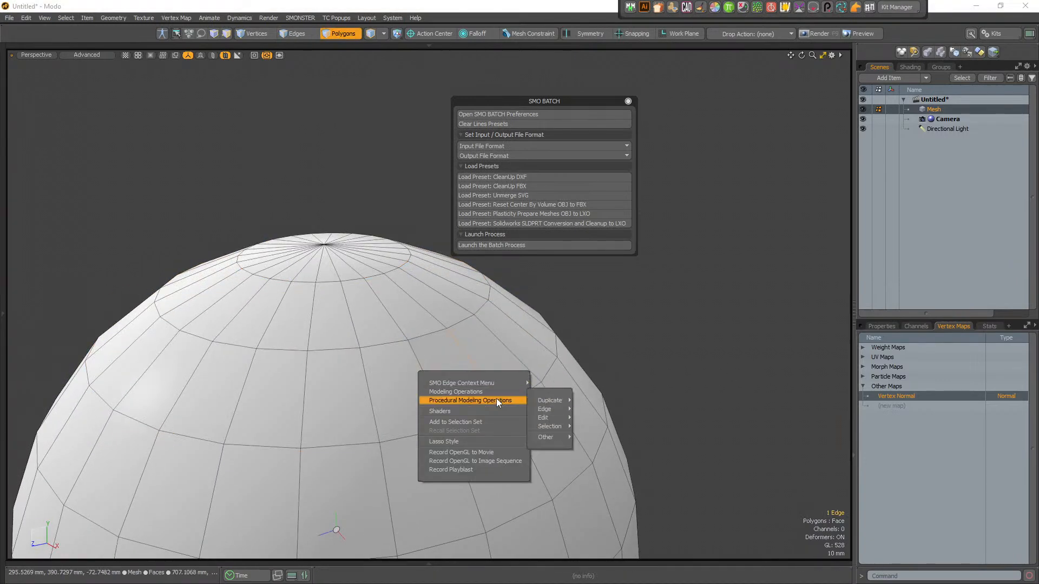
left_click(687, 363)
right_click(916, 399)
left_click(929, 459)
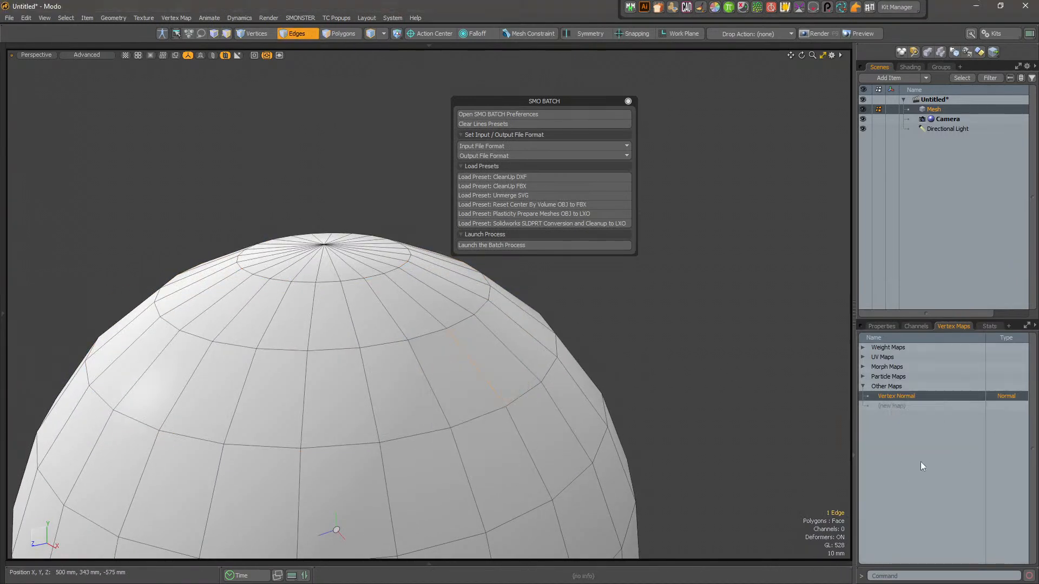
- Return to the selected cap and ring polygons and bring up their SMO polygon commands
key("3")
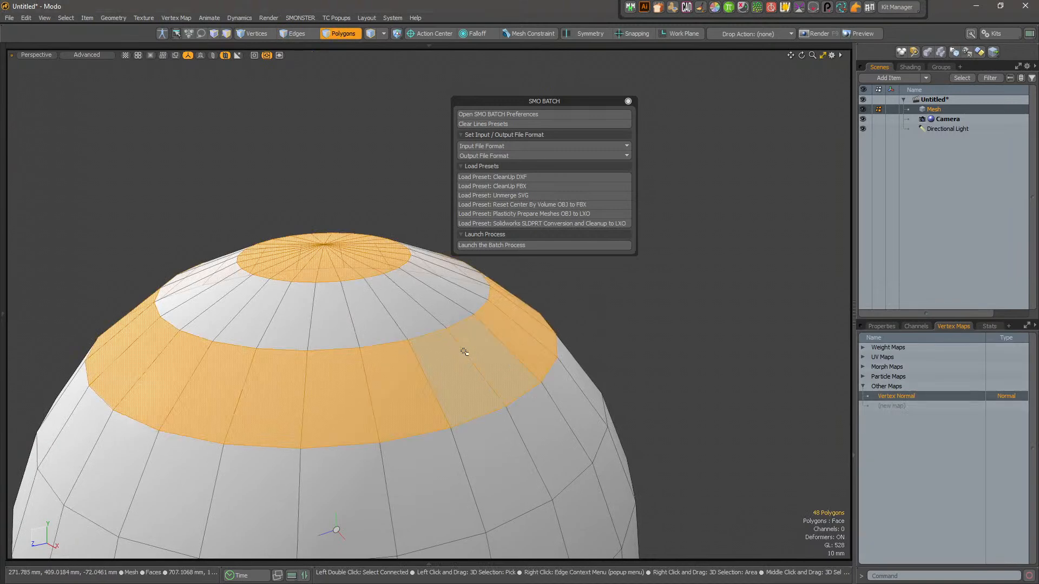
right_click(434, 361)
mouse_move(456, 383)
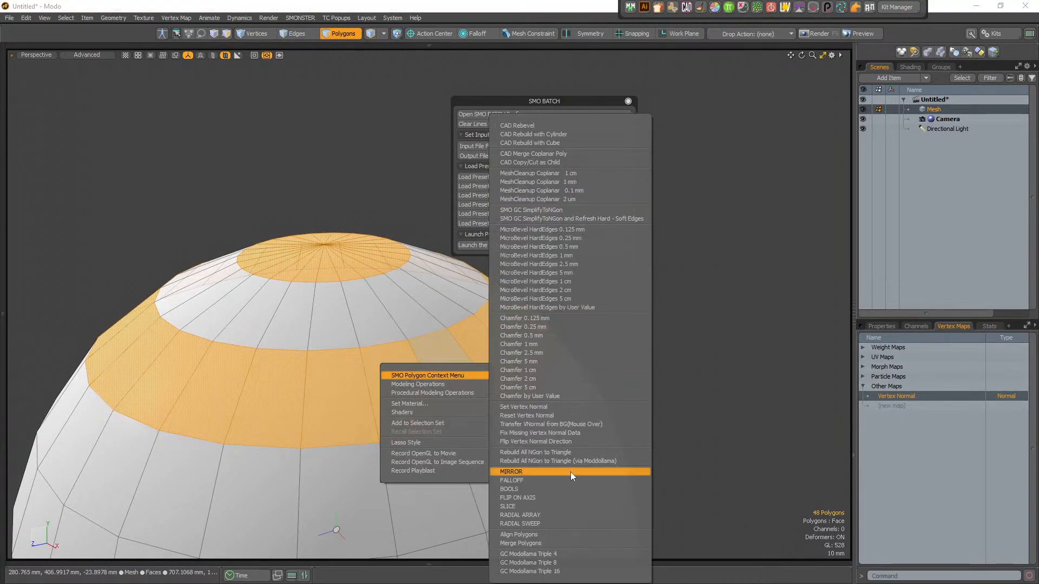
- Set vertex normals on the selected polygon bands, clear the selection, and switch the viewport to Texture shading
left_click(570, 407)
left_click(575, 314)
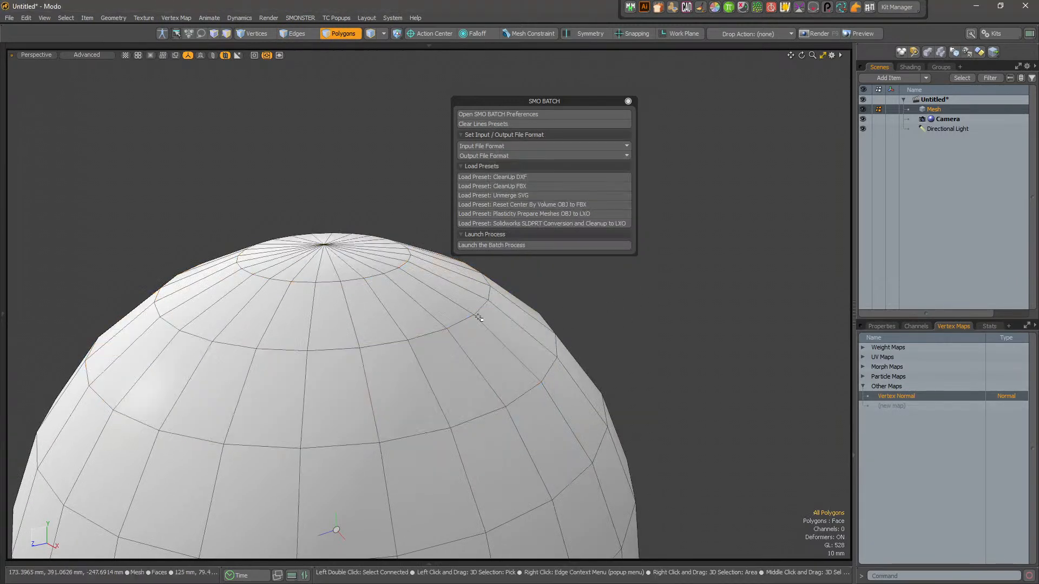
left_click_drag(617, 394, 522, 379, "alt")
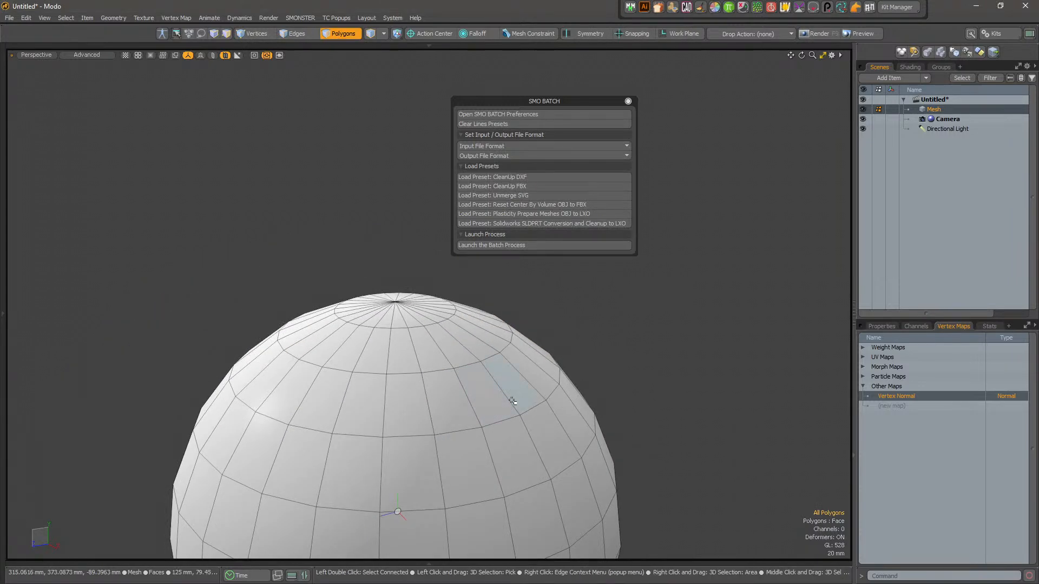
key("KP_8")
left_click_drag(657, 314, 396, 365, "alt")
- Select the complete ring of polygons around the upper part of the sphere
left_click(483, 373)
left_click_drag(495, 321, 444, 373, "shift")
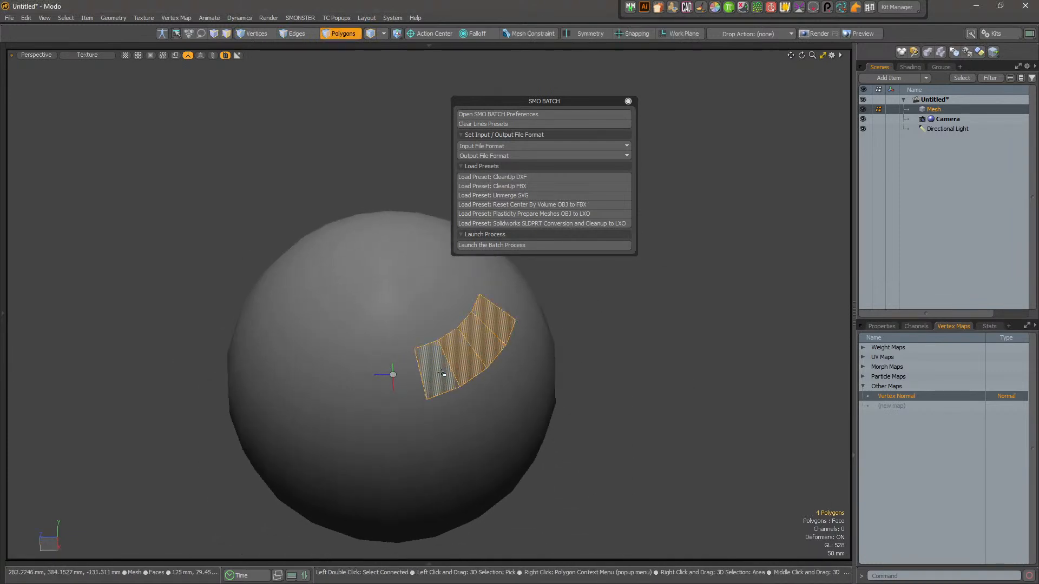
key("l")
left_click_drag(509, 390, 502, 356, "alt")
- Open Vertex Normal Tools and harden the border of the selected polygon ring using the Automatic mode
key("ctrl+space")
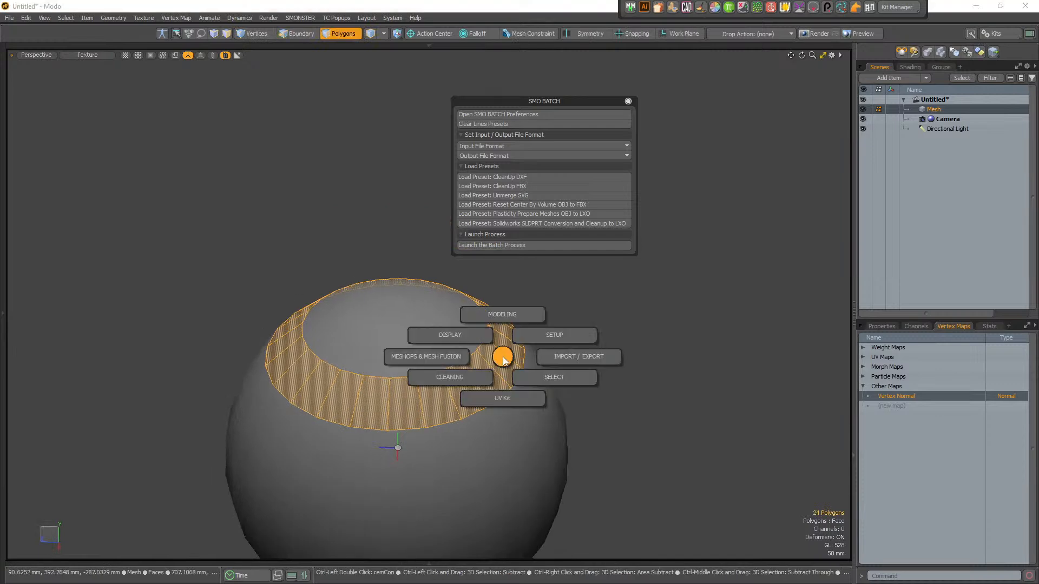
left_click(510, 319)
left_click(569, 325)
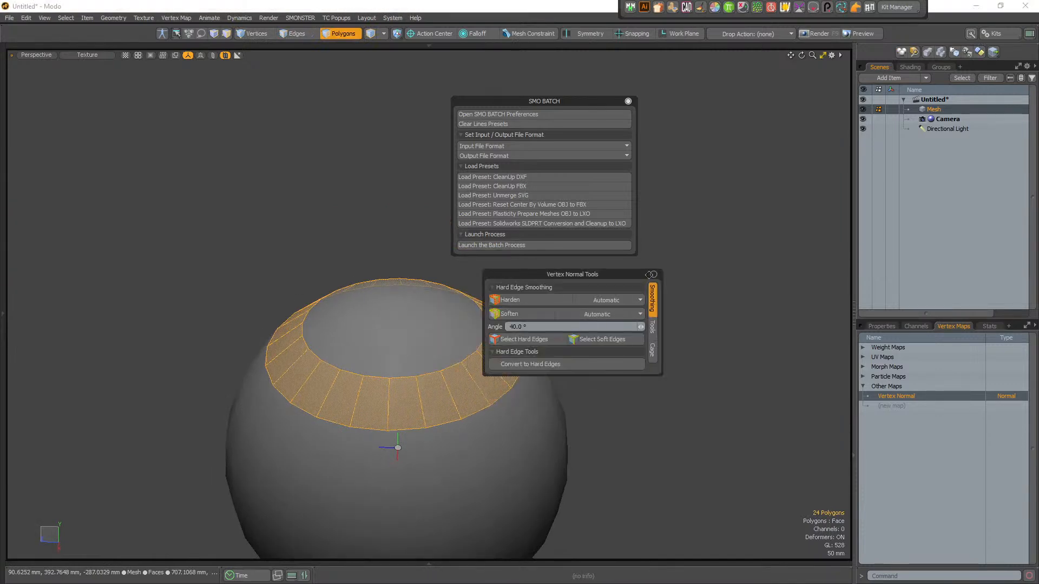
left_click_drag(616, 277, 734, 298)
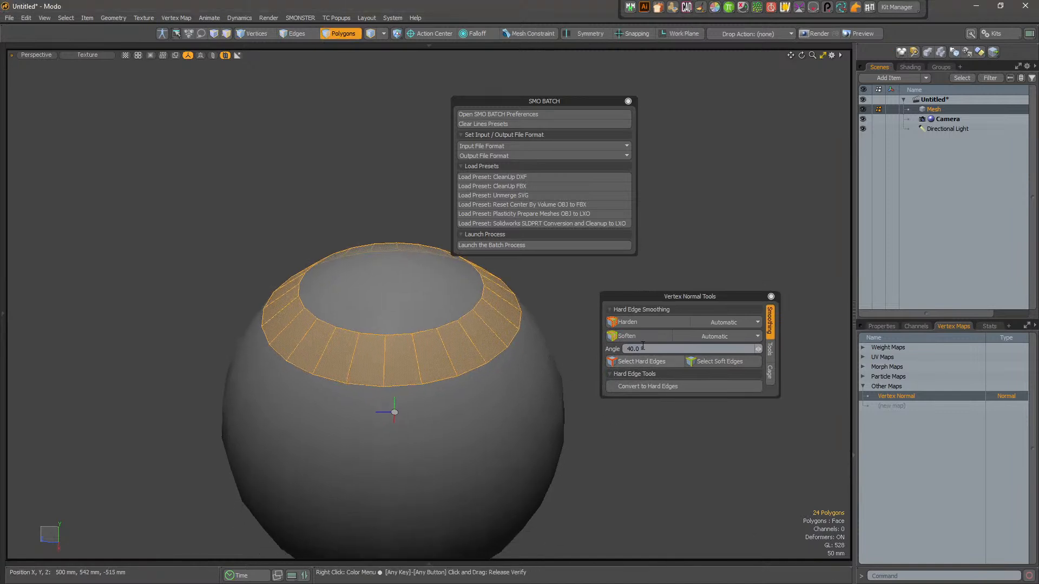
left_click(661, 328)
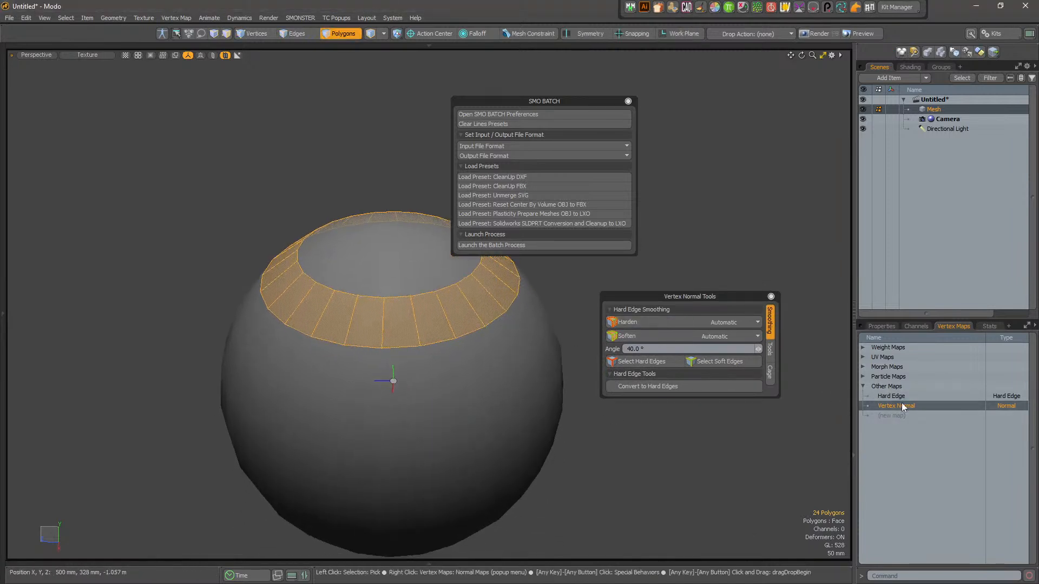
- Delete the Vertex Normal map so the mesh is shaded by its Hard Edge map
right_click(914, 406)
left_click(919, 421)
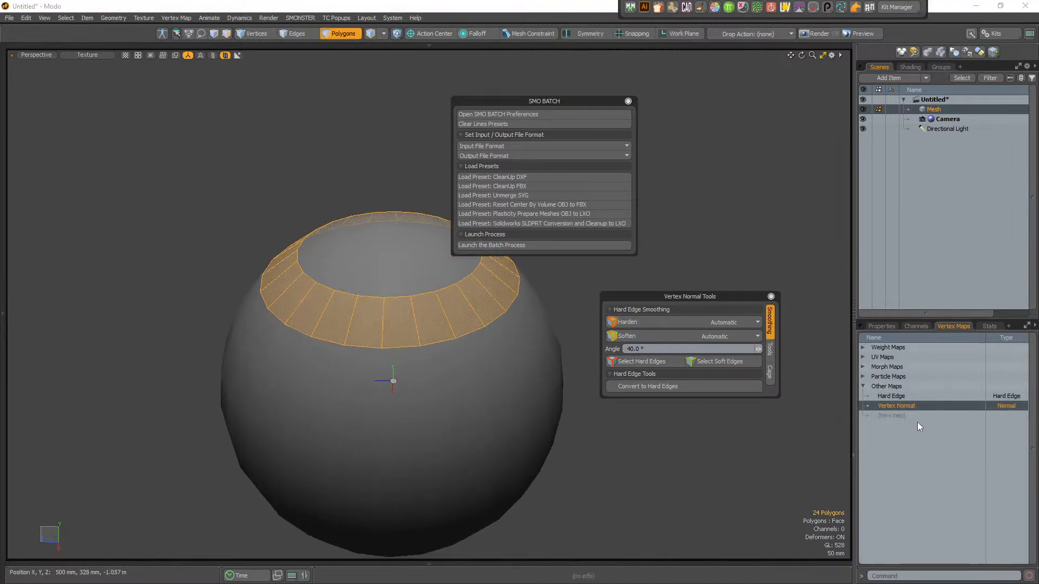
left_click(993, 413)
left_click(495, 406)
left_click_drag(467, 390, 470, 435, "alt")
left_click_drag(550, 425, 557, 406, "alt")
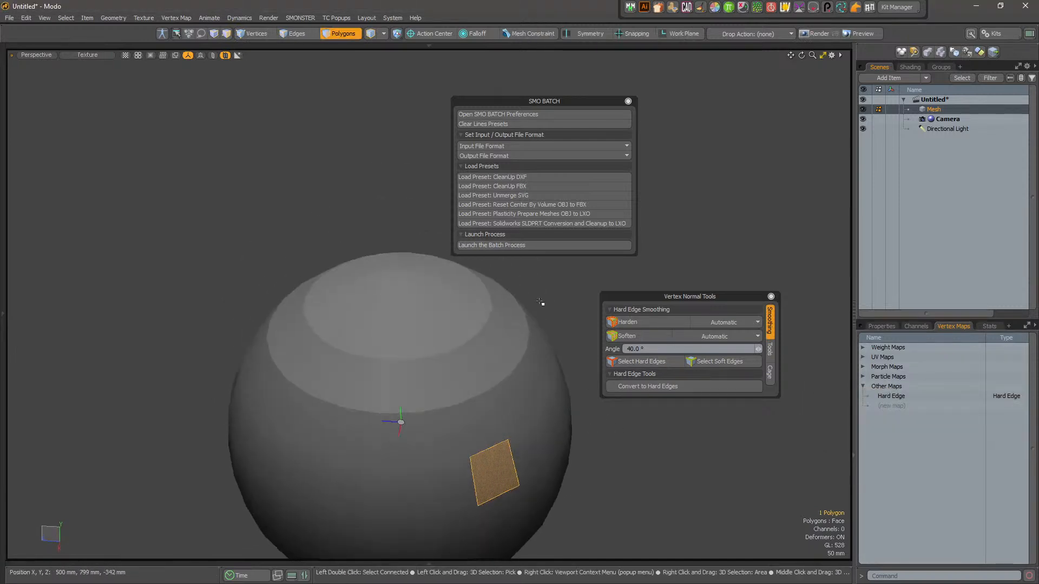
- Generate a new Vertex Normal map for the whole mesh item and deselect it
key("5")
right_click(487, 396)
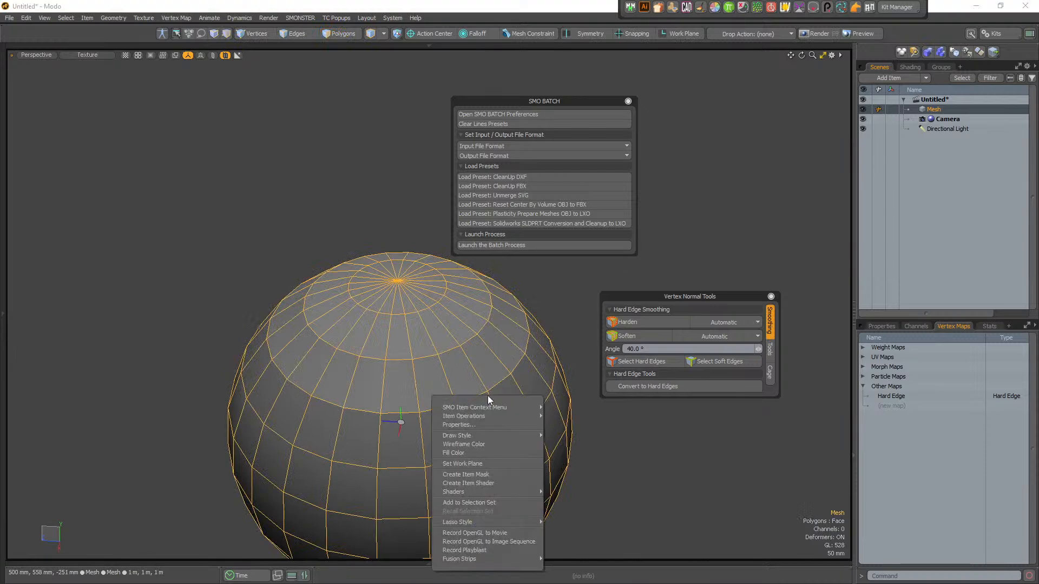
mouse_move(485, 407)
left_click(686, 535)
left_click(669, 437)
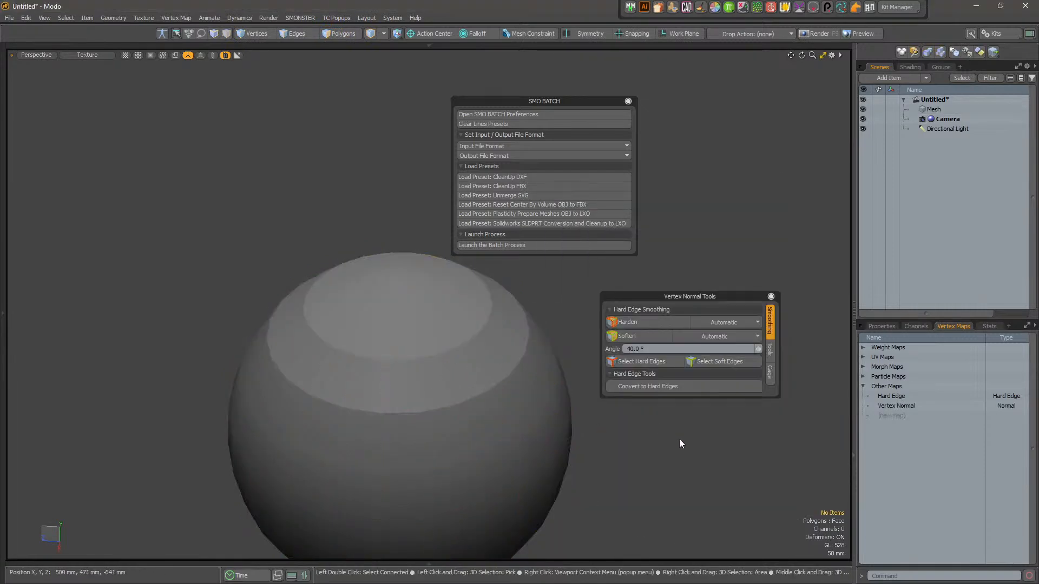
- Delete the Hard Edge map and select the Vertex Normal map
right_click(930, 398)
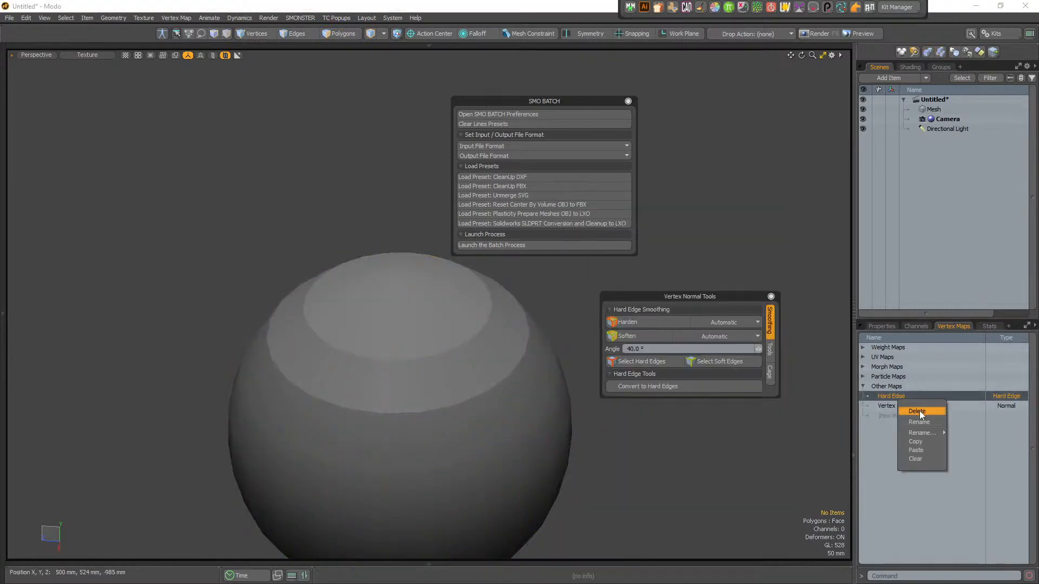
left_click(918, 412)
left_click(999, 402)
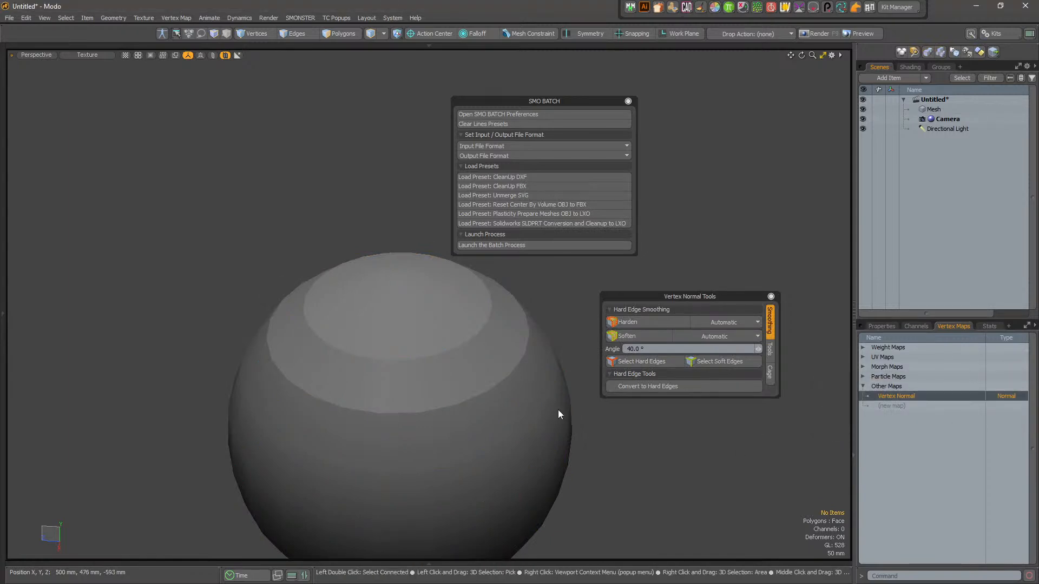
- Select the mesh item and display its vertex normals to inspect their directions around the hardened ring
scroll(487, 379, "up", 5)
left_click(459, 360)
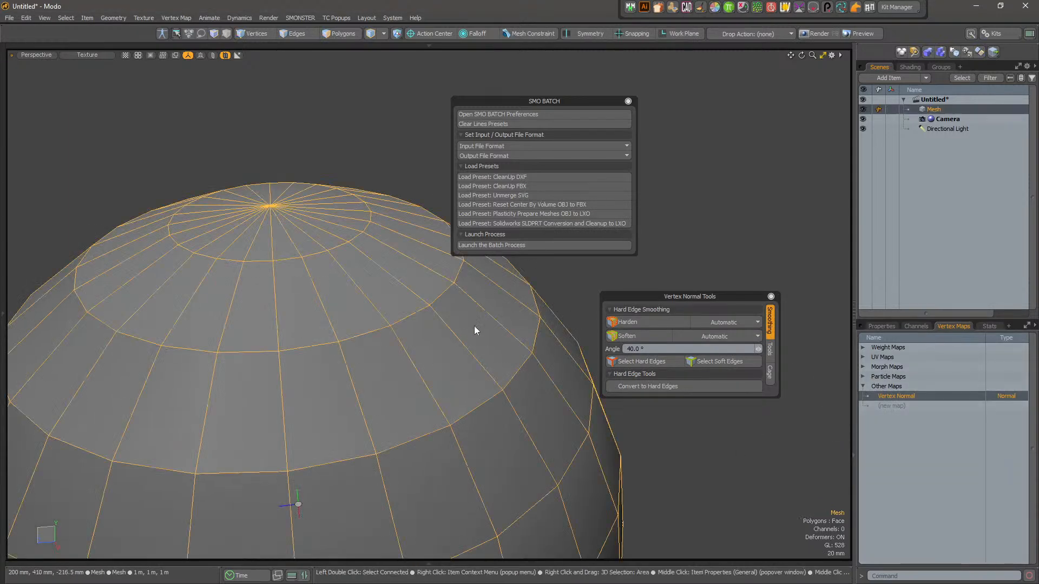
left_click(45, 19)
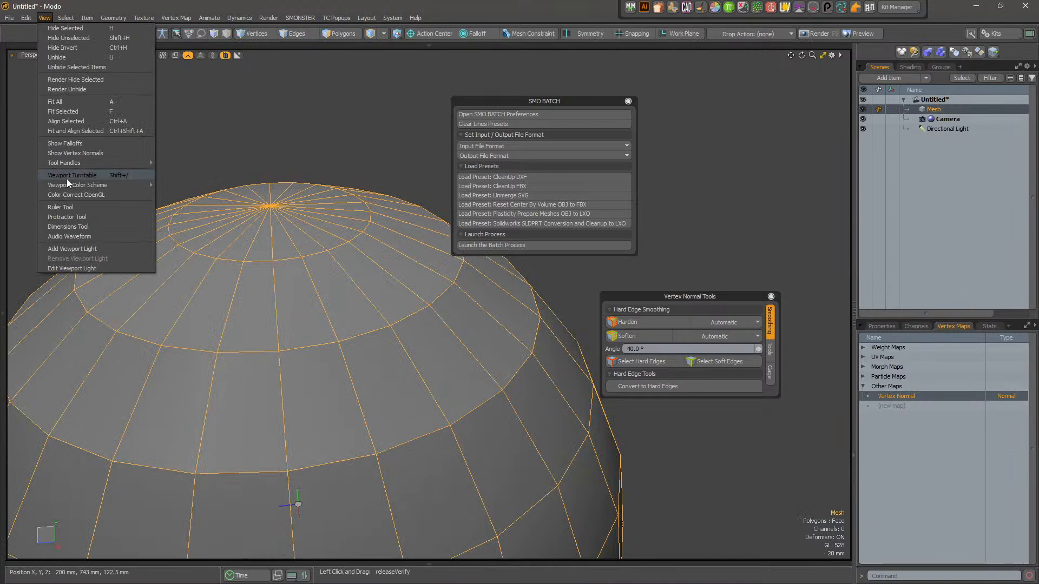
mouse_move(82, 186)
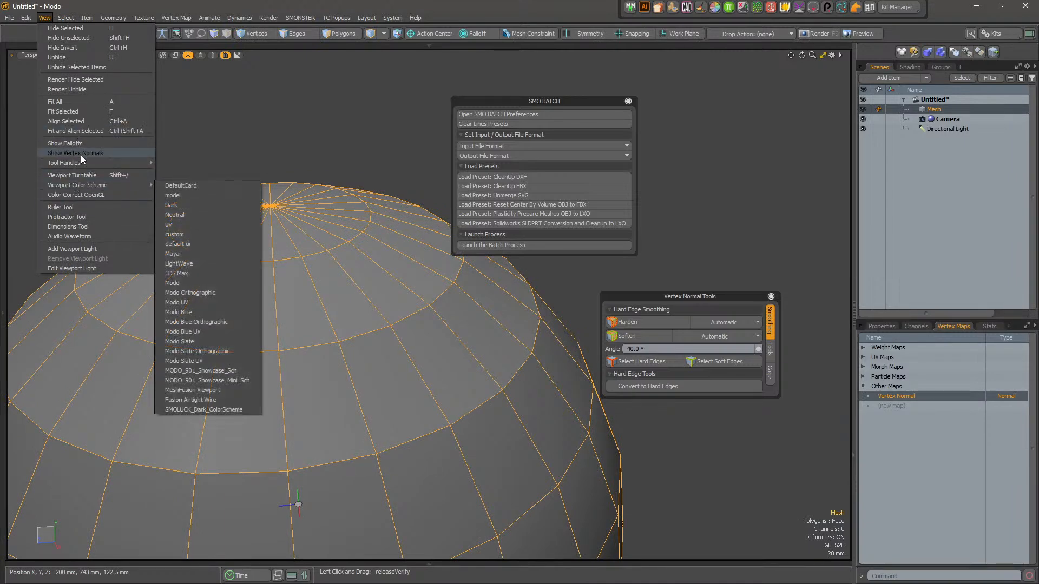
left_click(80, 153)
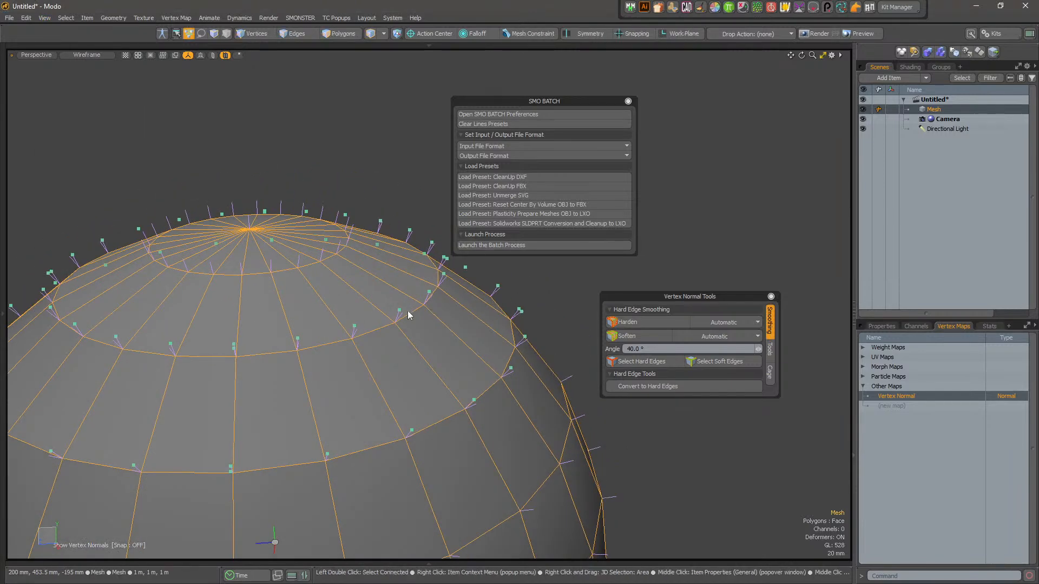
left_click_drag(415, 320, 459, 370, "alt")
- Turn off the vertex normals display and bring the whole sphere back into view
left_click(44, 18)
mouse_move(134, 182)
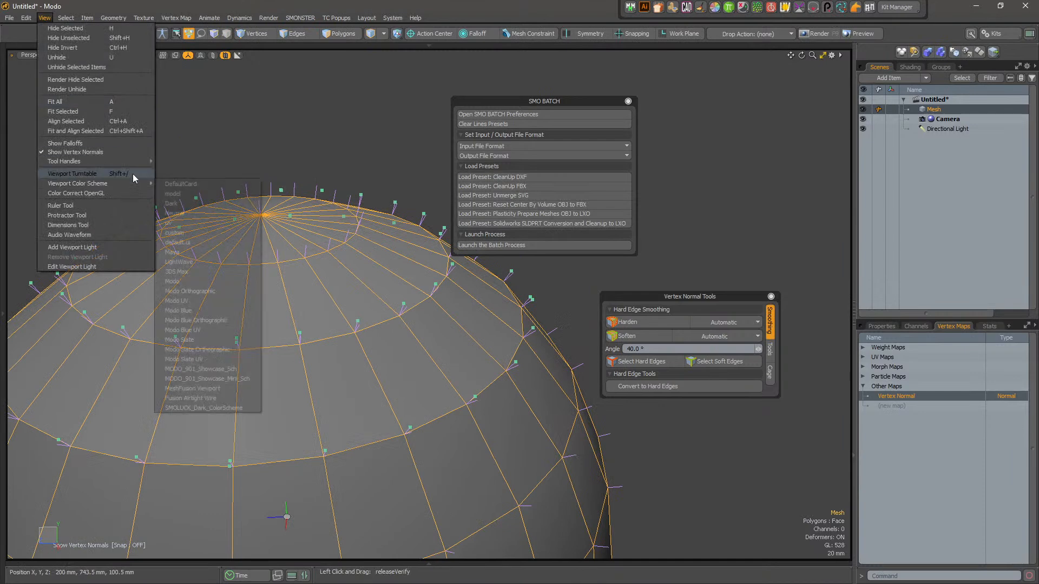
left_click(120, 154)
scroll(456, 340, "down", 4)
left_click_drag(456, 341, 406, 401, "alt")
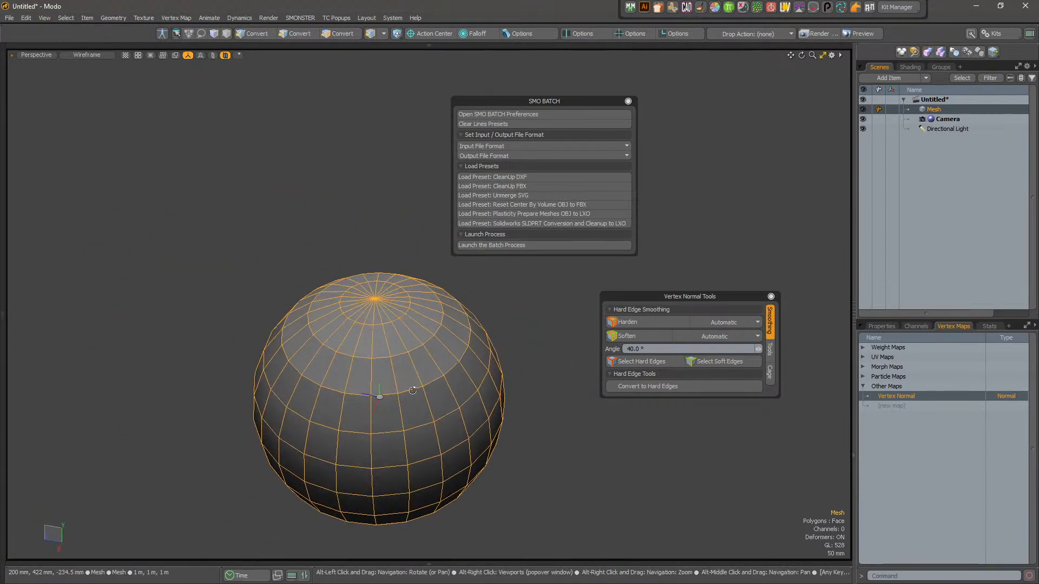
- Convert the mesh's normals to hard edges, clearing smoothing groups and removing the normal maps, and deselect the mesh
left_click(649, 385)
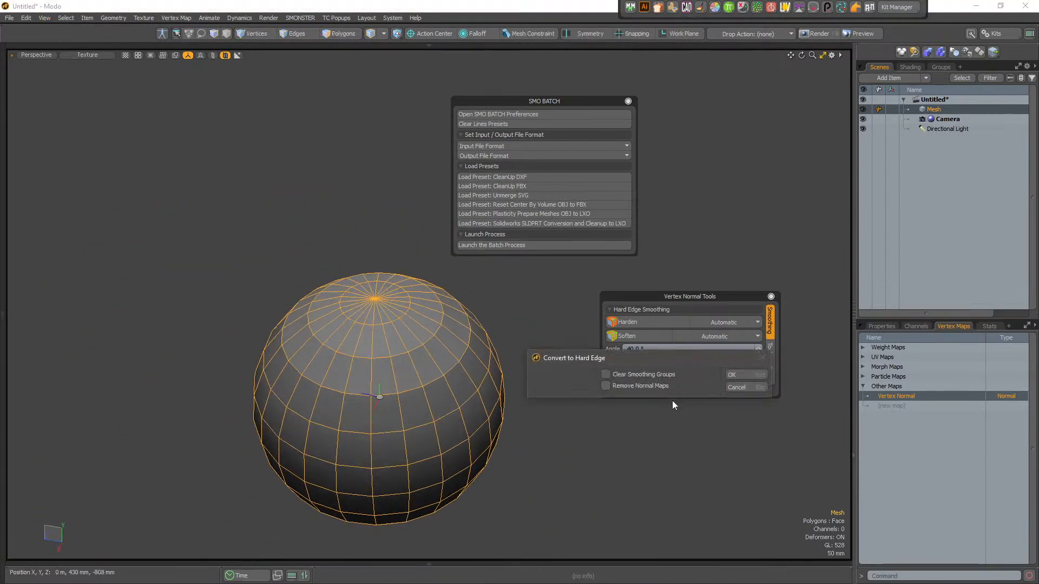
left_click_drag(671, 357, 707, 410)
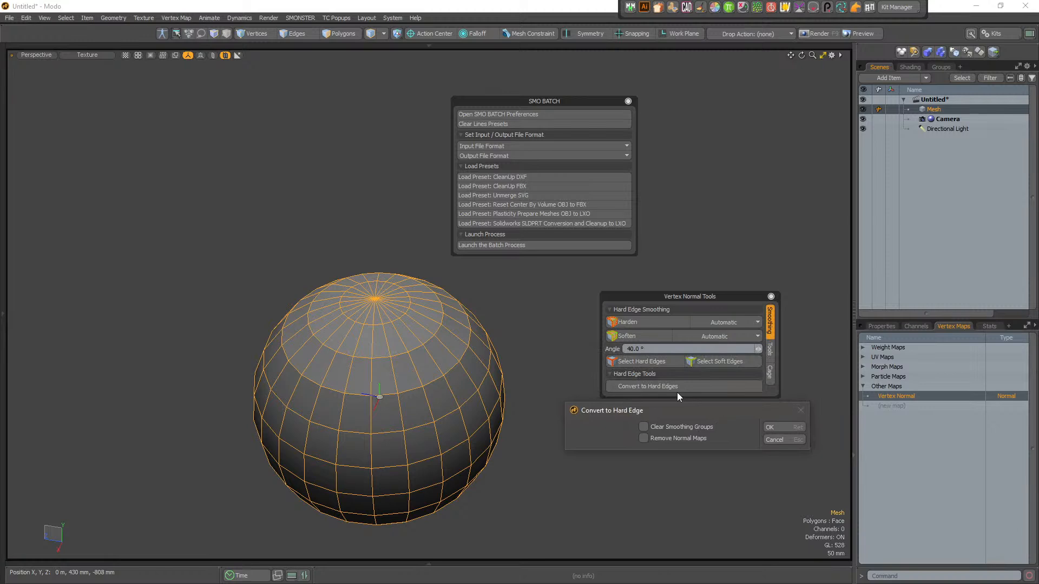
left_click(647, 427)
left_click(799, 427)
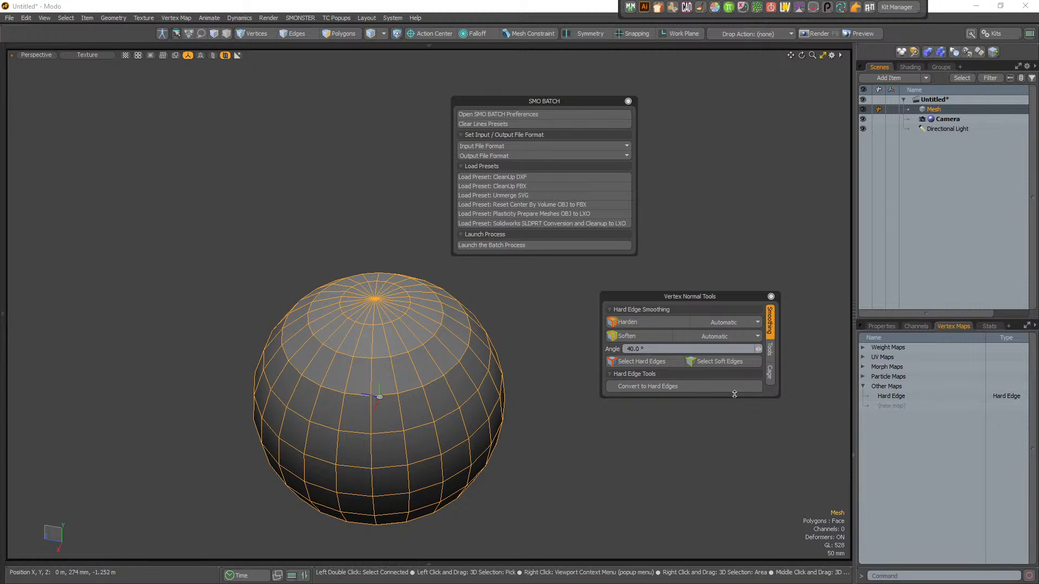
left_click(593, 437)
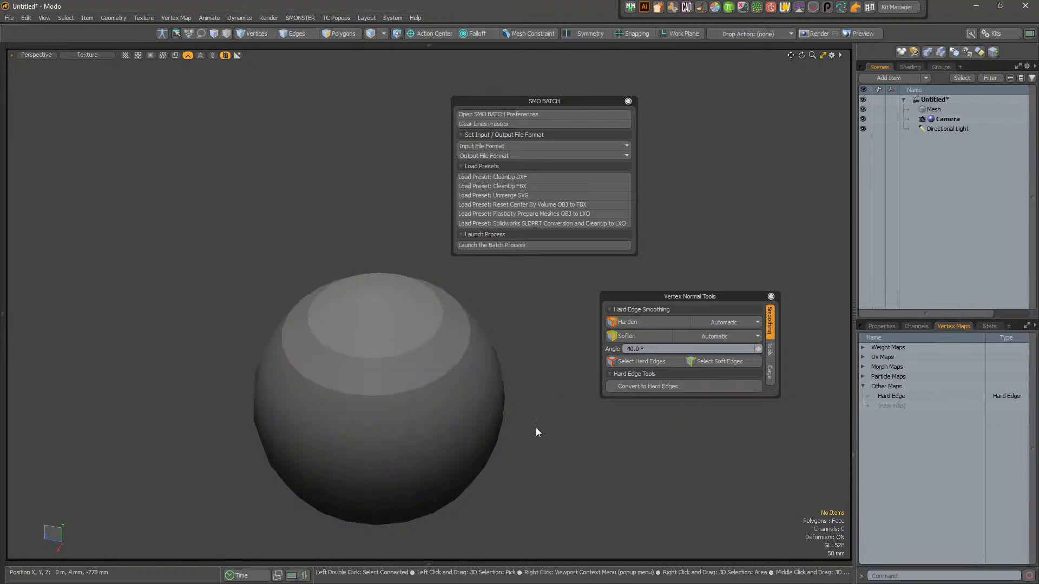
left_click_drag(620, 408, 630, 341, "alt")
left_click(658, 327)
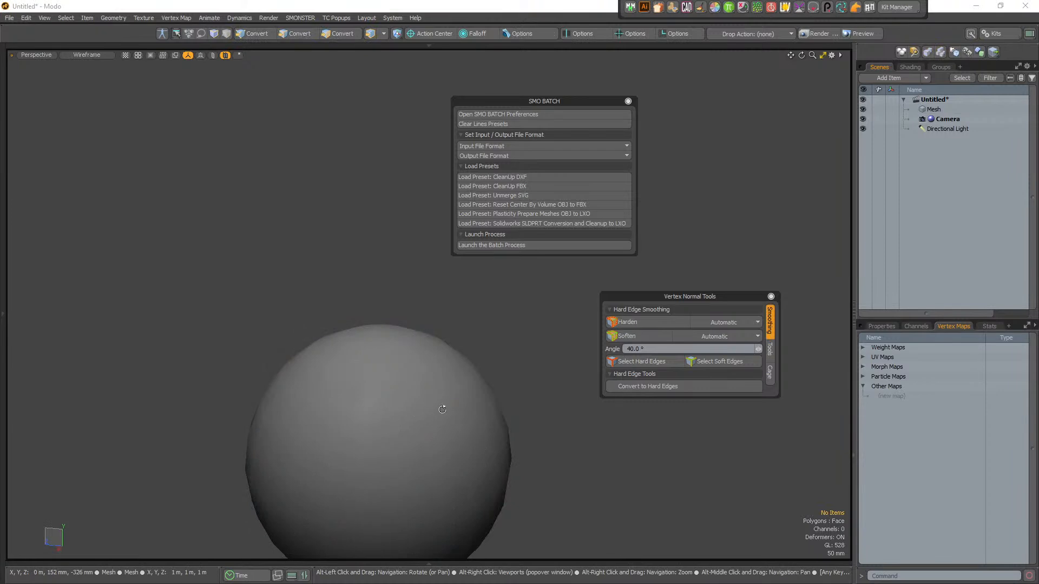
key("ctrl+z")
- Select all hard edges of the sphere to examine them, and clear the selection
left_click(651, 362)
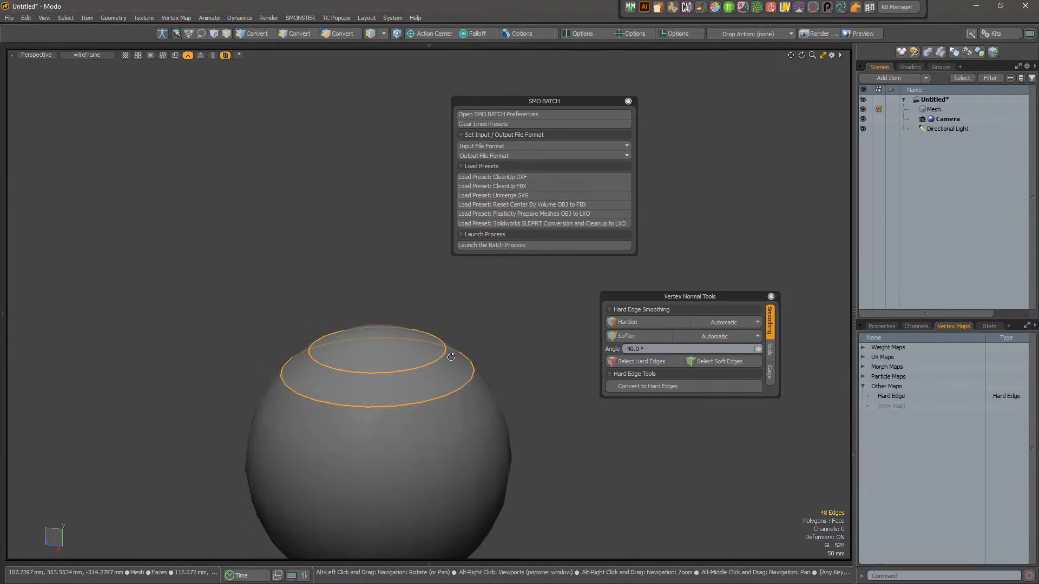
scroll(476, 376, "up", 5)
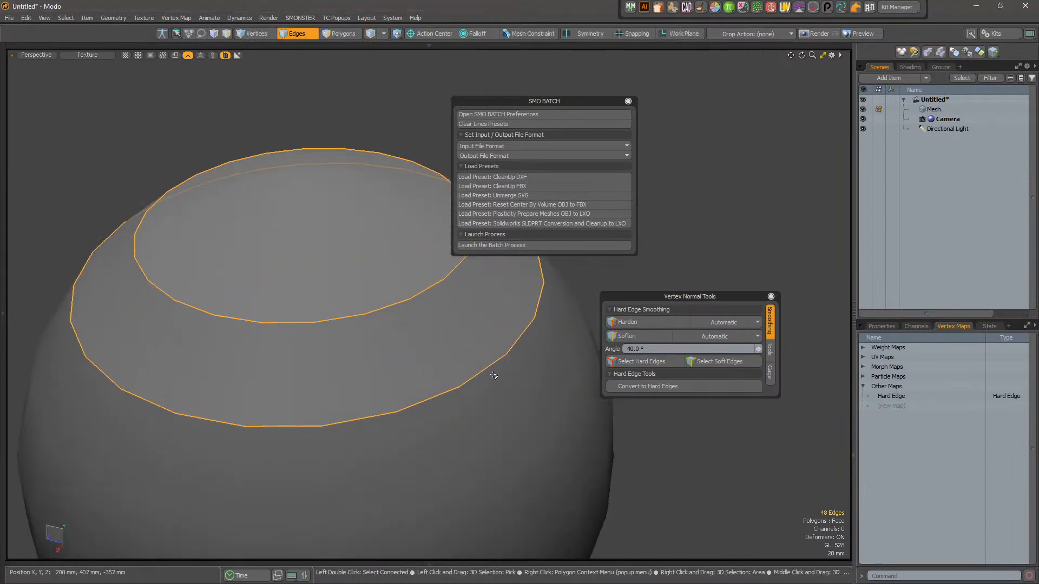
scroll(504, 362, "down", 5)
left_click(554, 339)
left_click_drag(554, 338, 520, 374, "alt+shift")
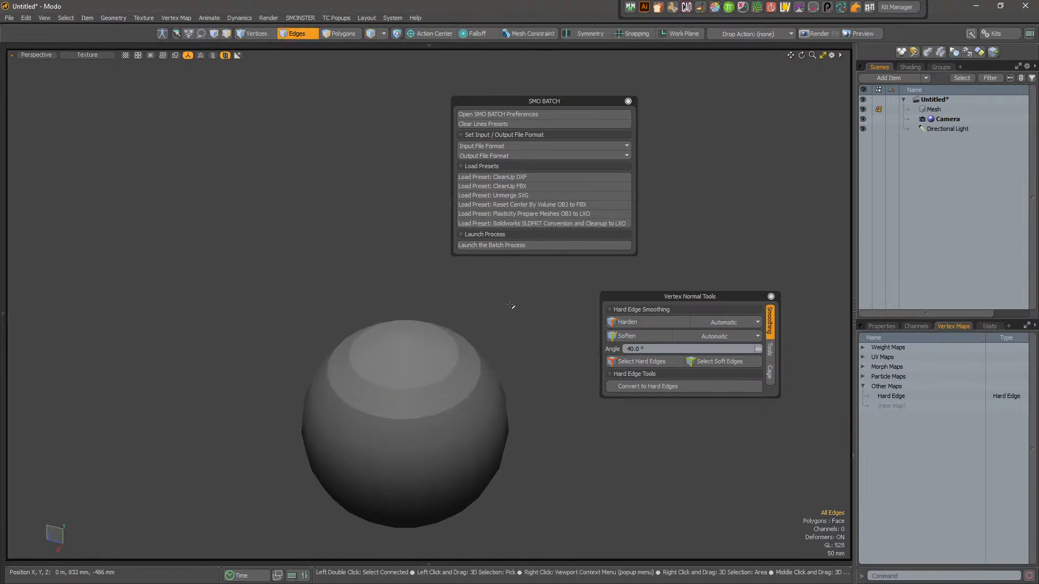
- Select the sphere's mesh item and delete it from the scene
key("5")
left_click(494, 431)
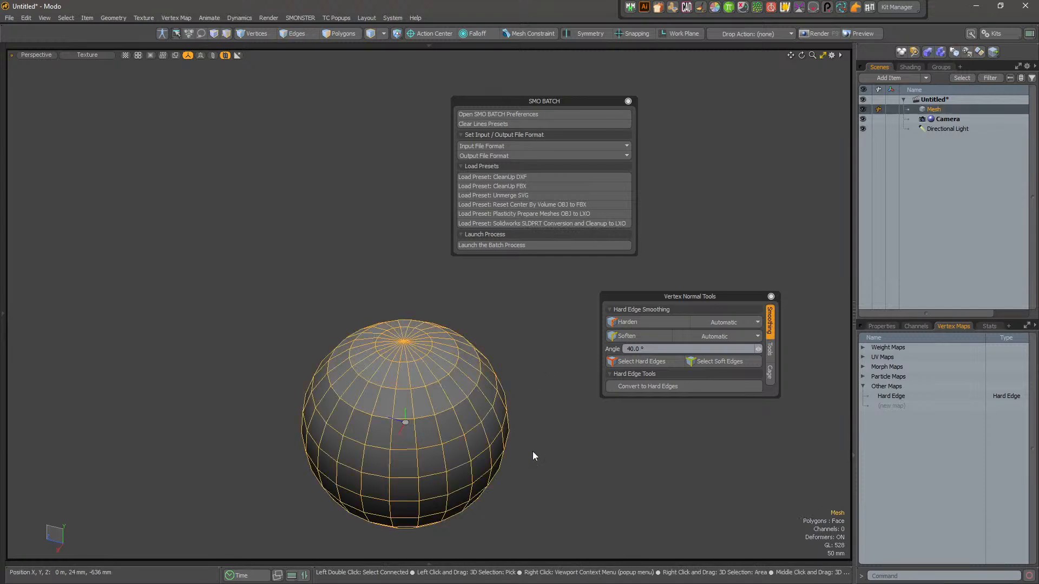
key("Delete")
left_click(661, 442)
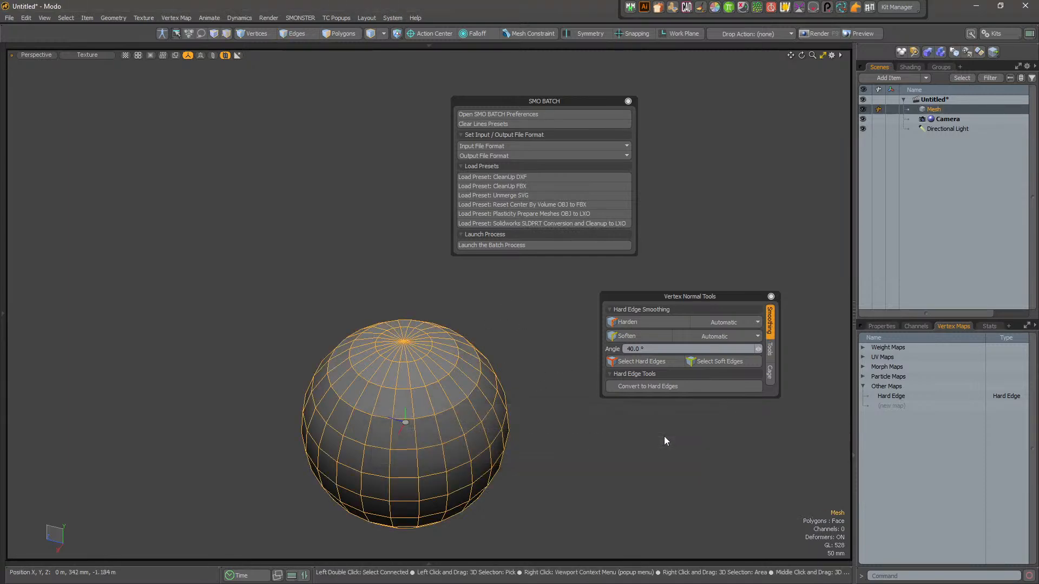
key("Delete")
left_click(732, 423)
left_click(544, 368)
left_click(487, 373)
key("Delete")
left_click(696, 342)
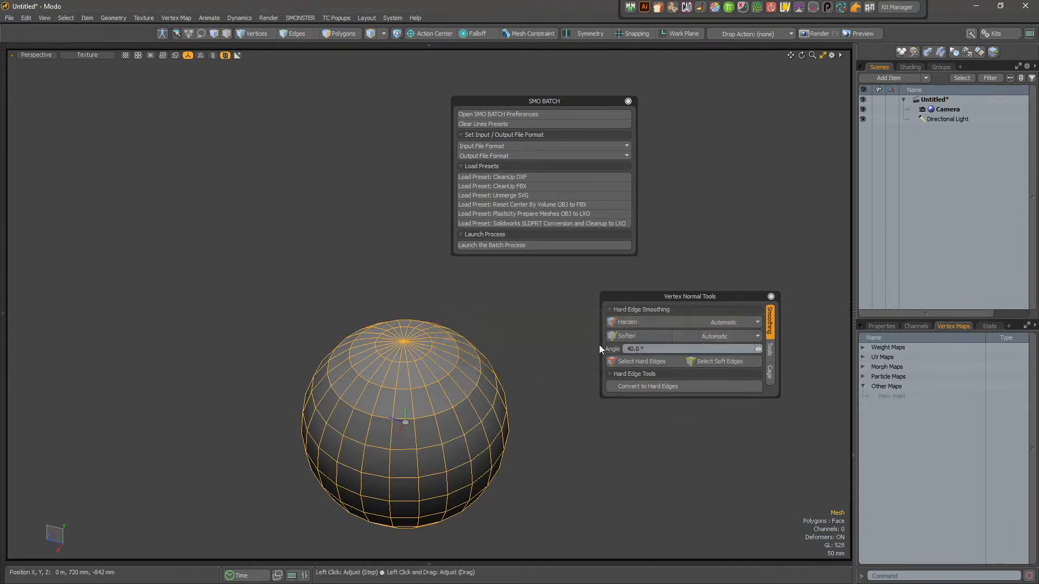
- Launch the SMO Batch process and browse from drive C: through ONEDRIVE to SMONSTER_TRAINING's TRAINING_SCENES folder as the target location
left_click_drag(613, 106, 667, 103)
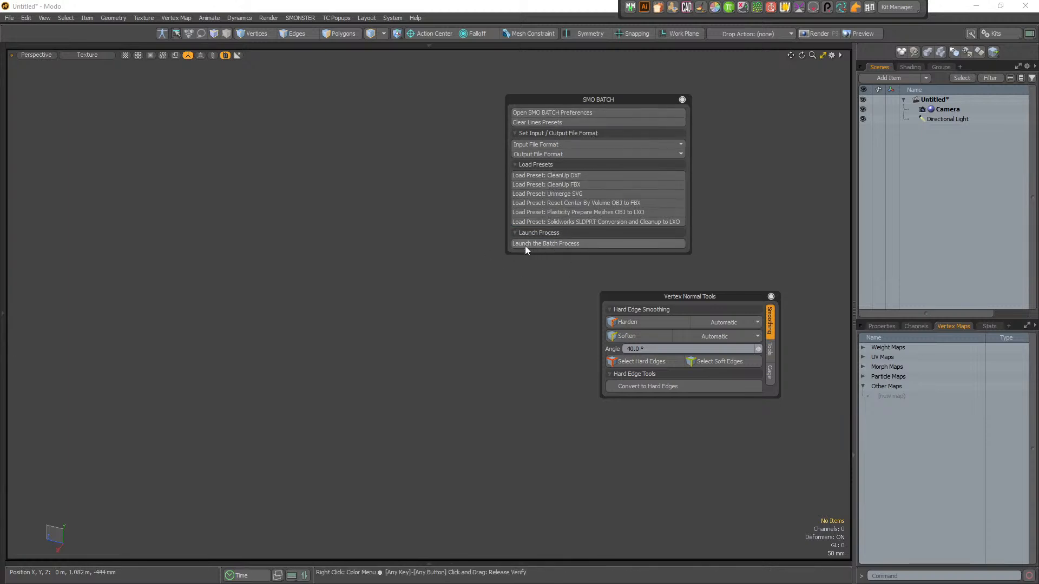
left_click(598, 245)
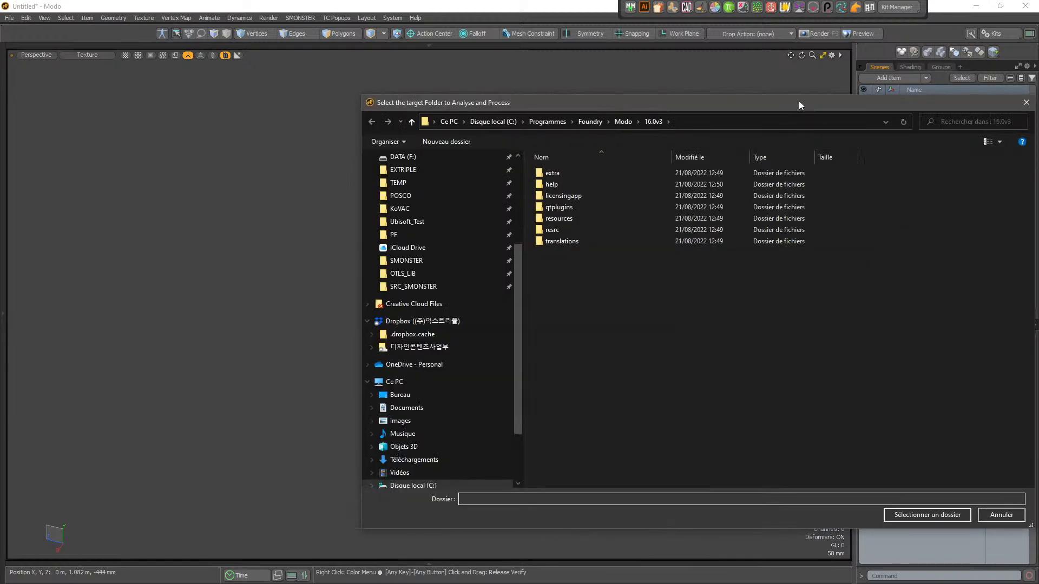
left_click_drag(798, 100, 537, 121)
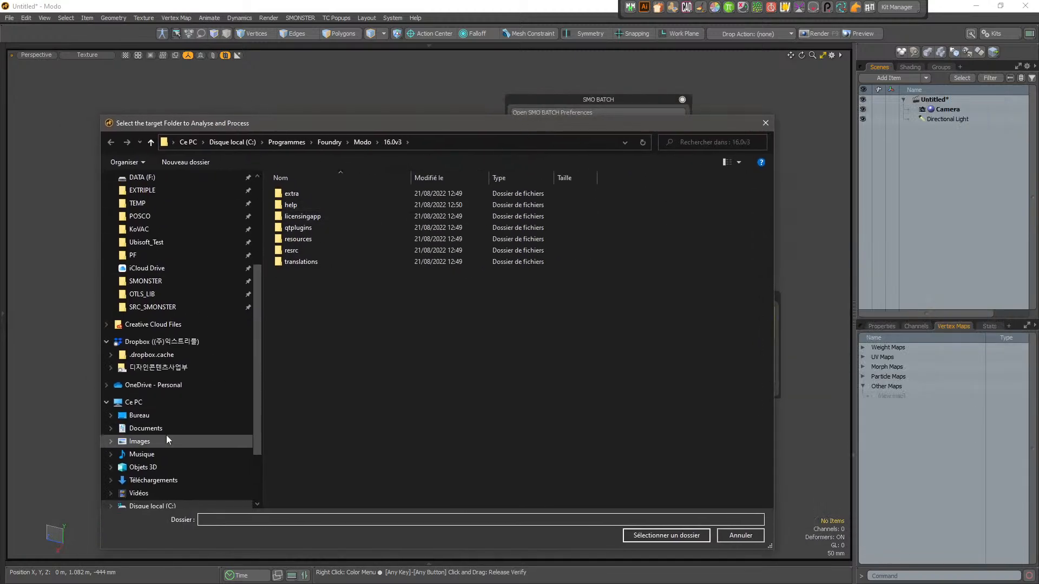
left_click(155, 402)
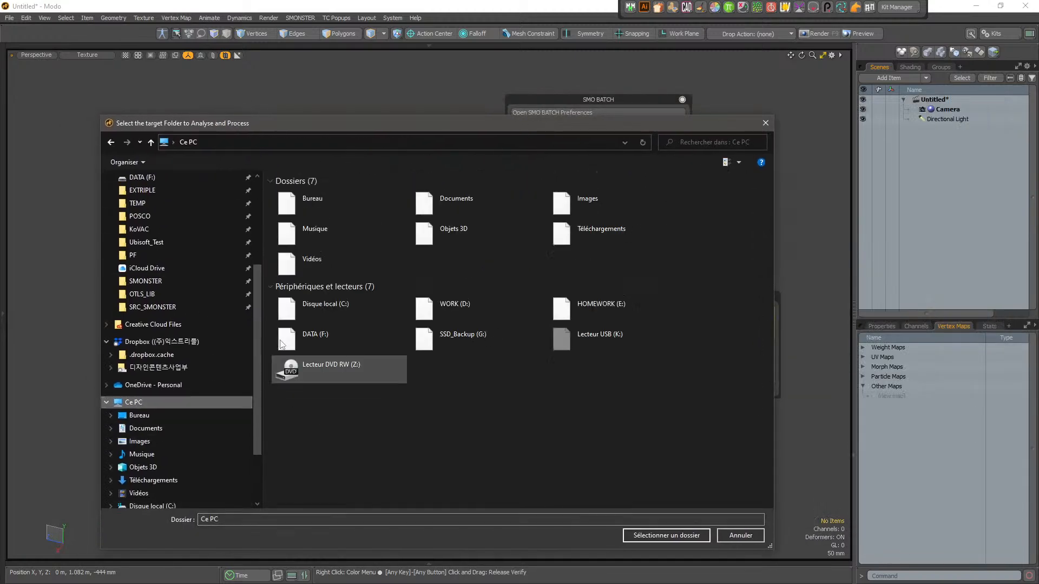
double_click(339, 311)
left_click(320, 272)
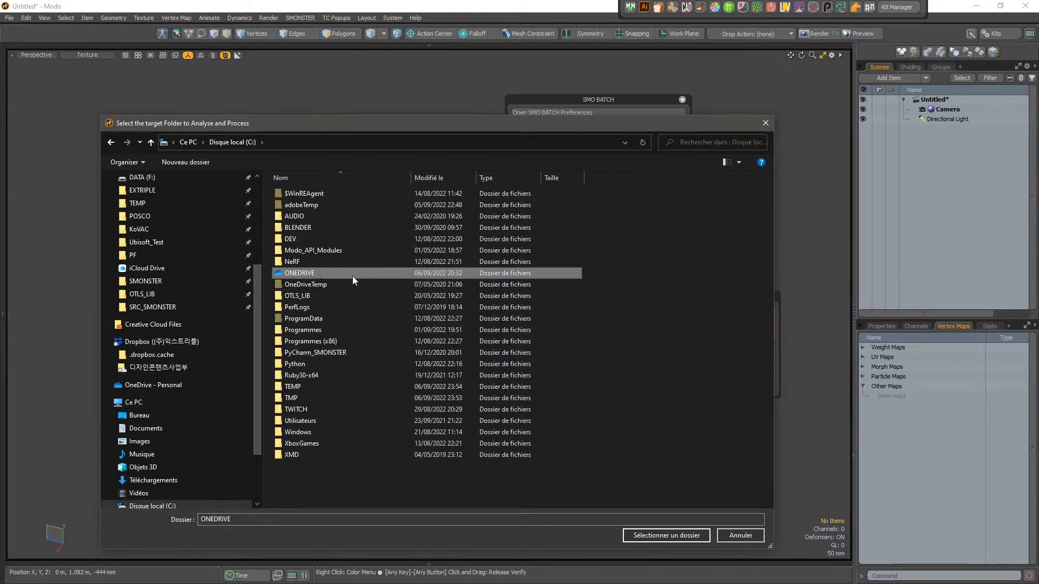
double_click(329, 272)
left_click_drag(432, 124, 1038, 119)
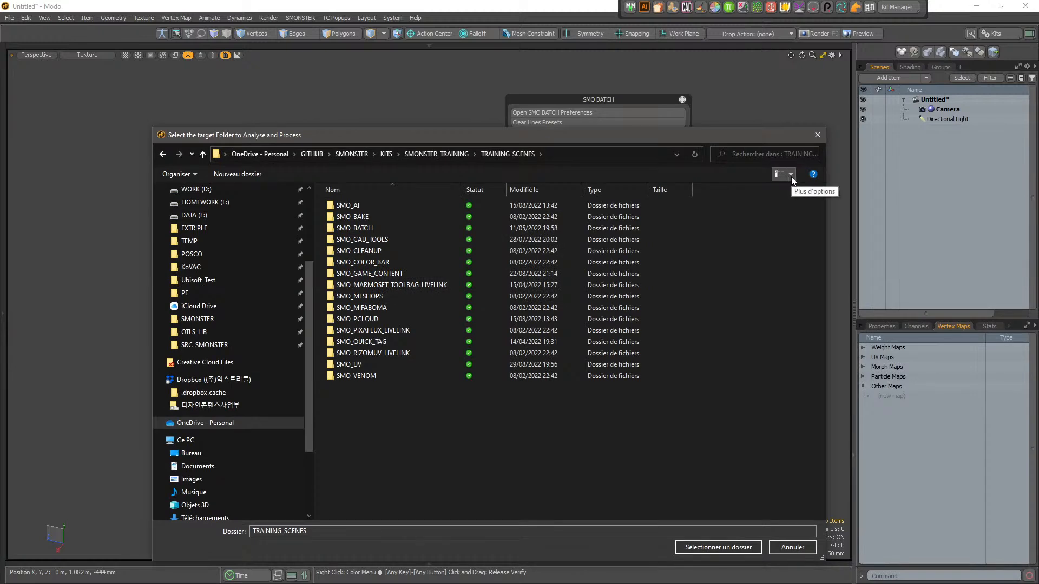
- Open the SMO_BATCH folder inside TRAINING_SCENES
double_click(375, 238)
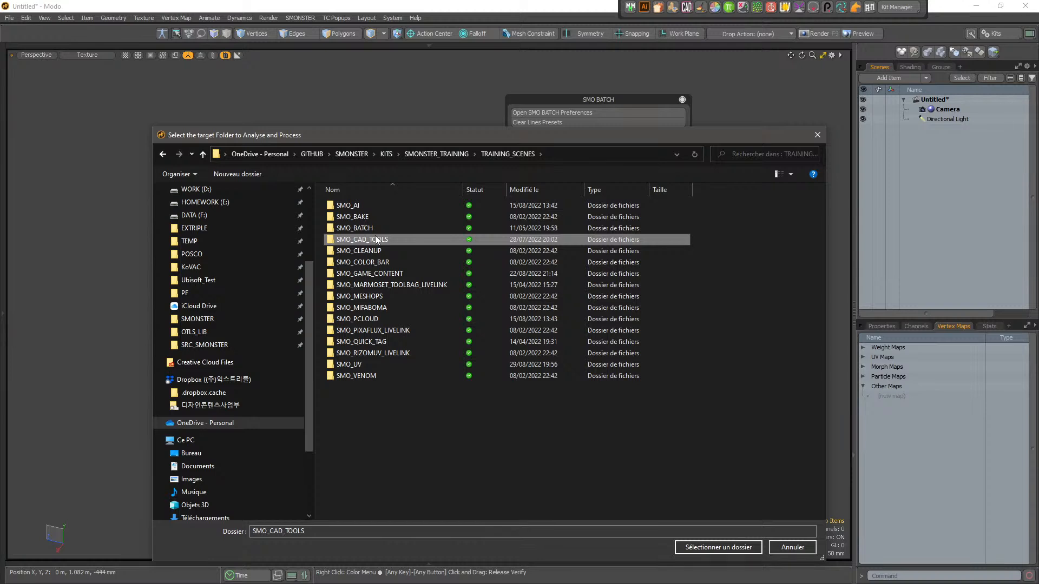
left_click(507, 154)
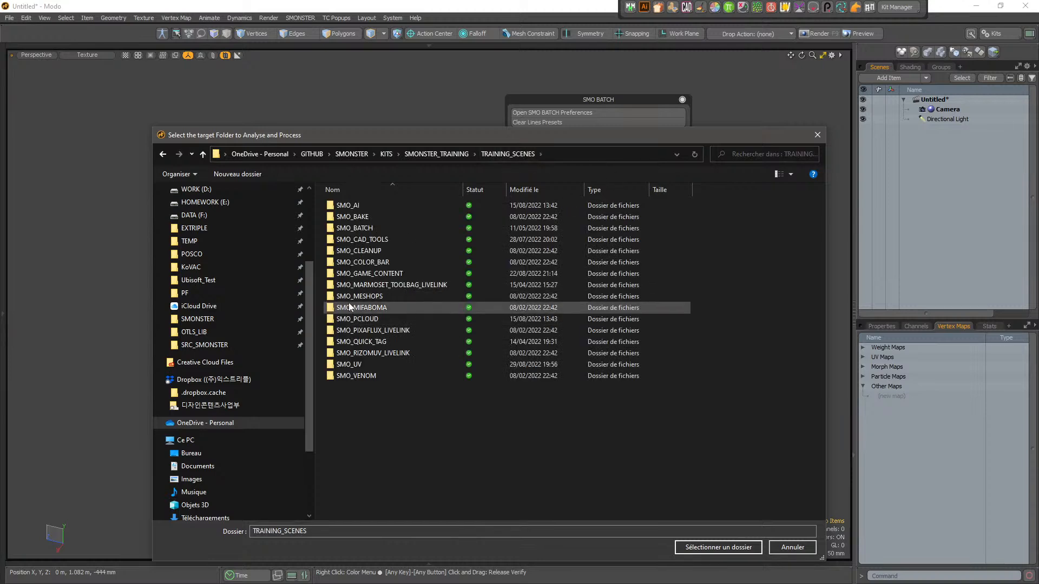
left_click(354, 228)
double_click(354, 228)
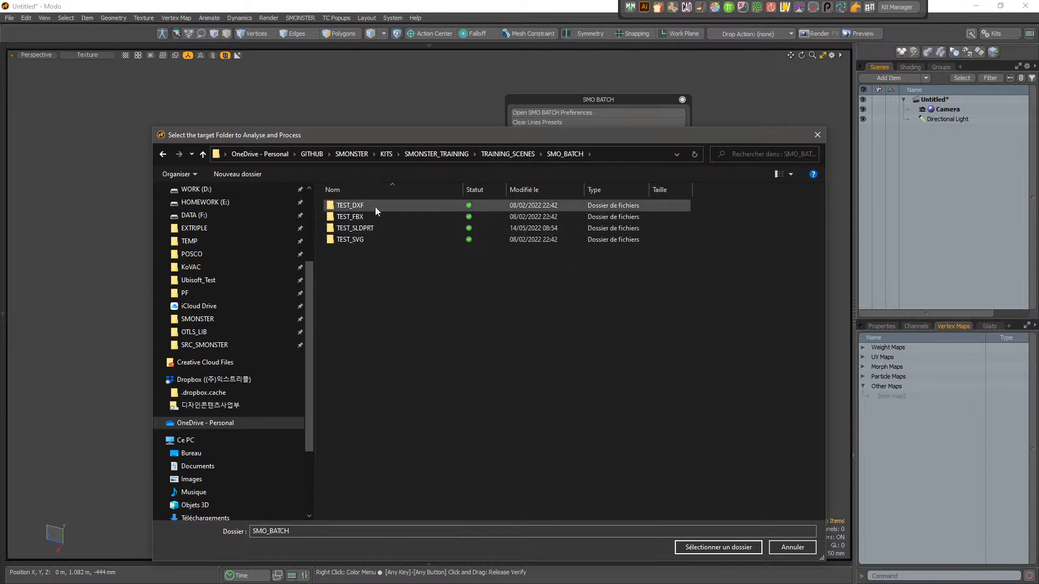
- Open the TEST_SLDPRT folder in a separate window and widen its name column to examine the source files
double_click(369, 231)
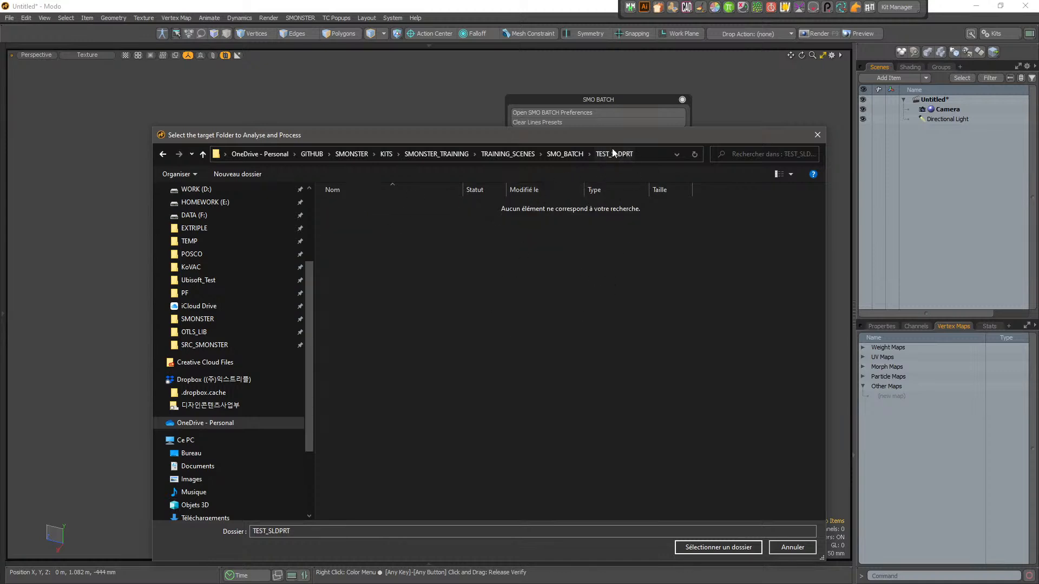
key("alt+Left")
left_click(374, 229)
right_click(374, 229)
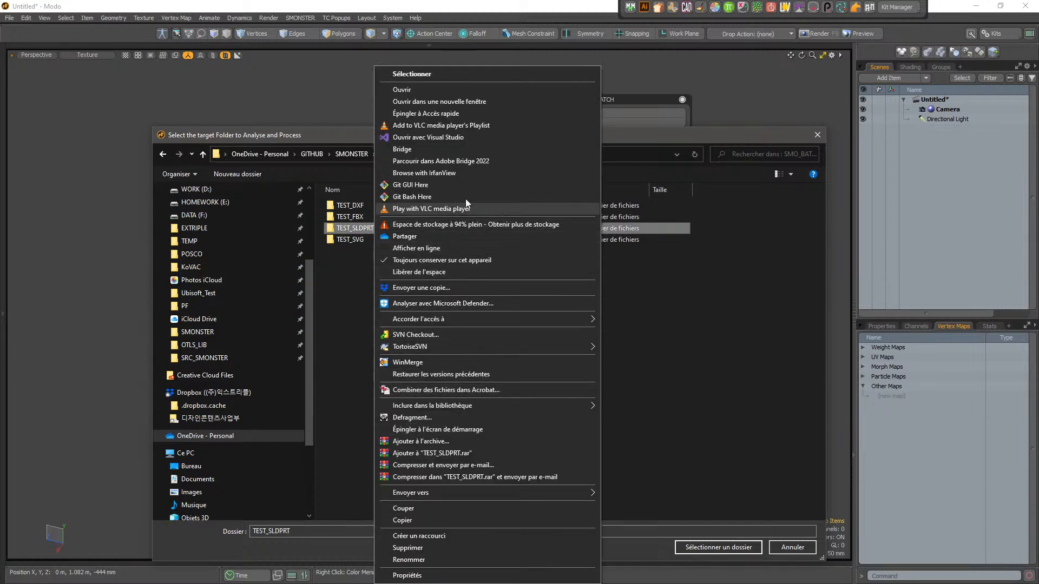
left_click(479, 102)
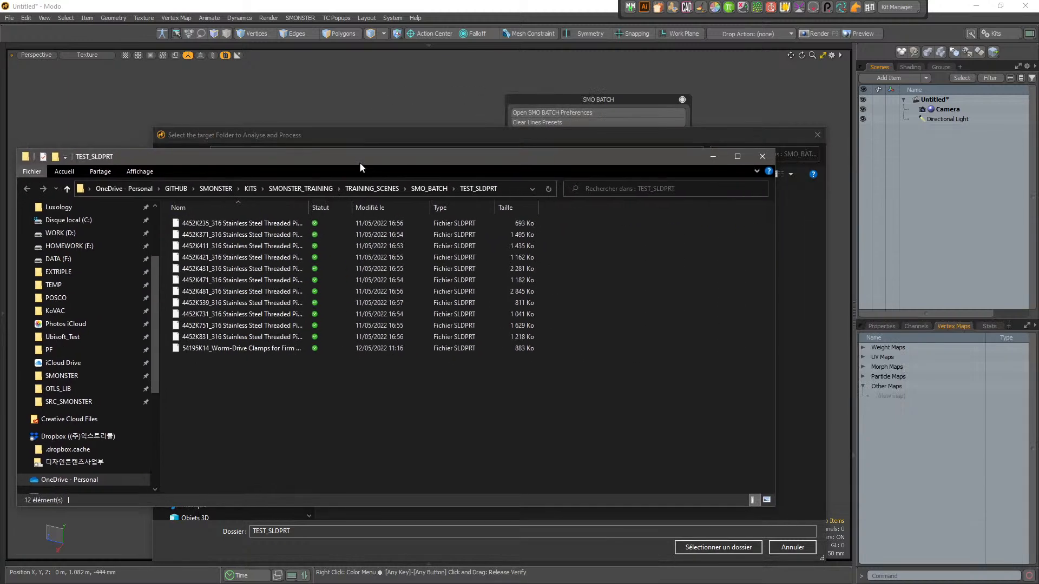
left_click_drag(409, 222, 533, 223)
left_click(449, 237)
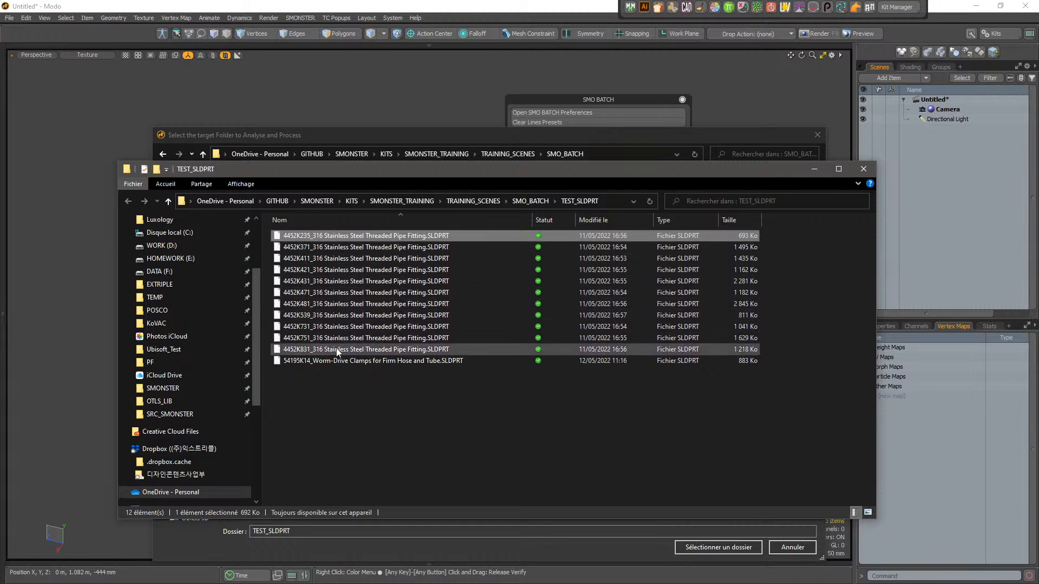
- Move the file window out of the way and choose TEST_SLDPRT as the folder to analyse and process
left_click_drag(535, 174, 1038, 173)
left_click(395, 246)
left_click(394, 240)
left_click(395, 230)
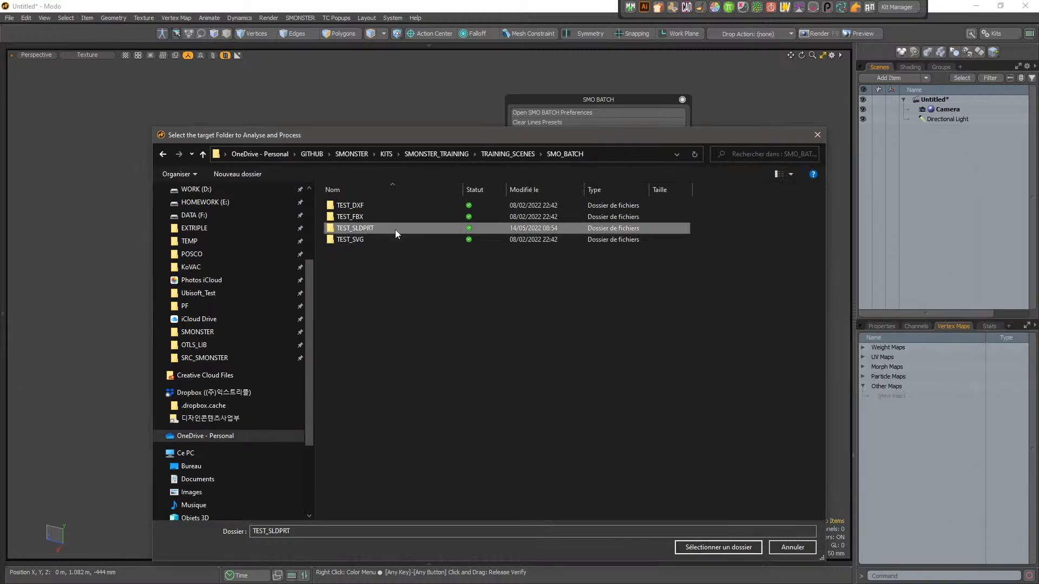
left_click(695, 547)
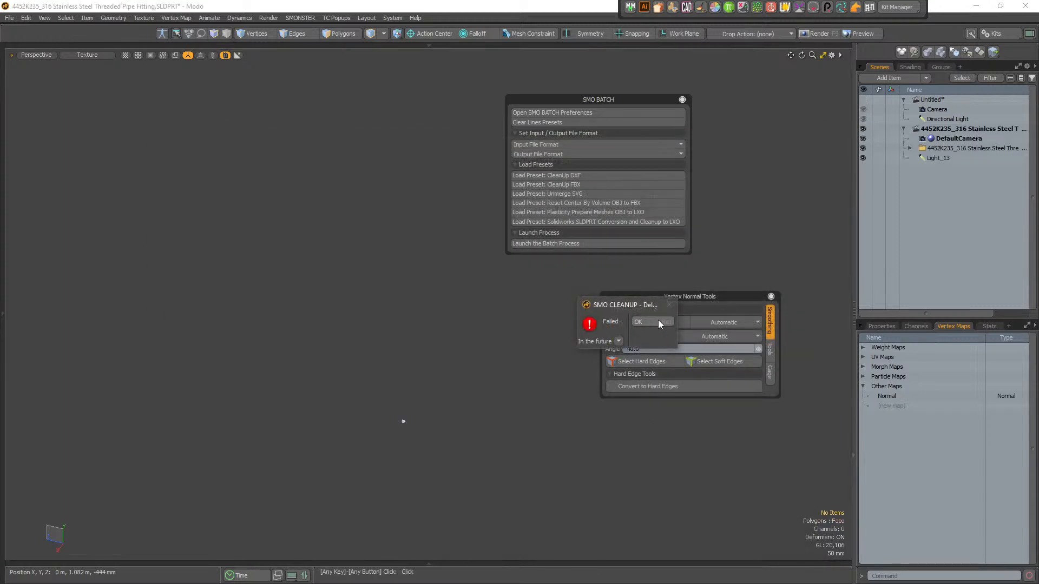
- Acknowledge each SMO CLEANUP dialog to keep the batch conversion going through the pipe fitting files
left_click(654, 321)
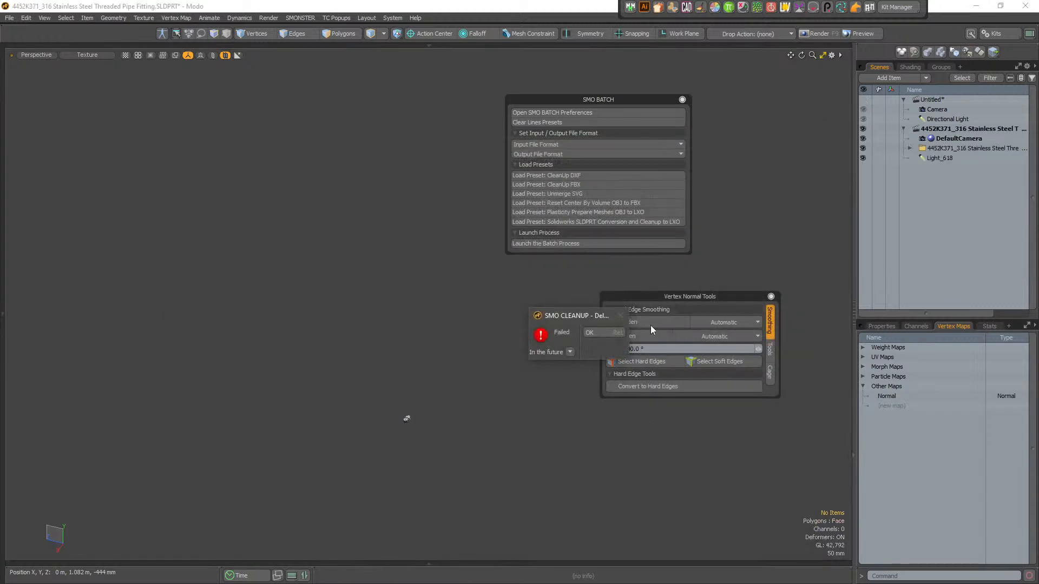
left_click(599, 333)
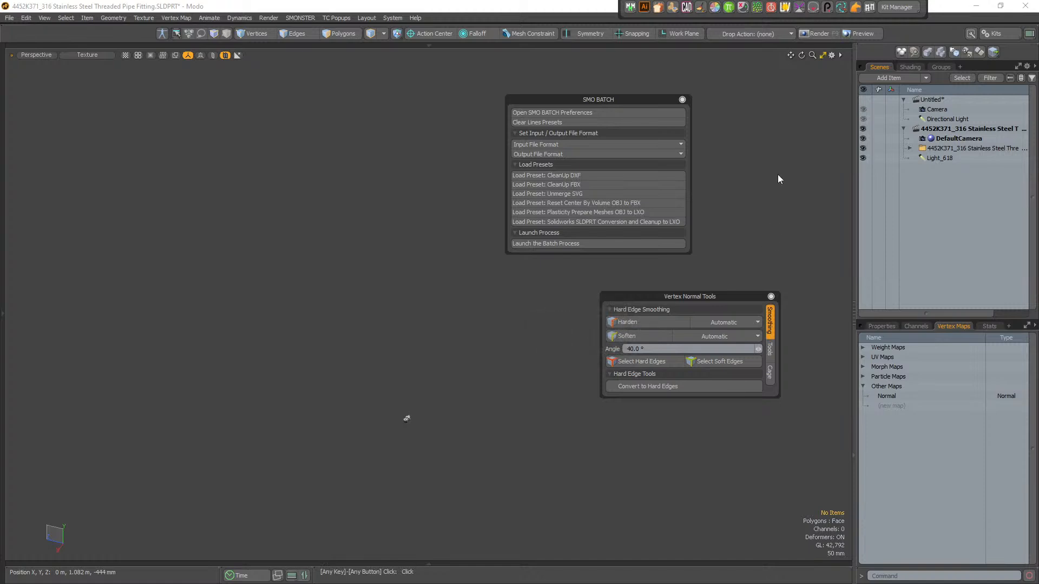
left_click(441, 165)
left_click(463, 163)
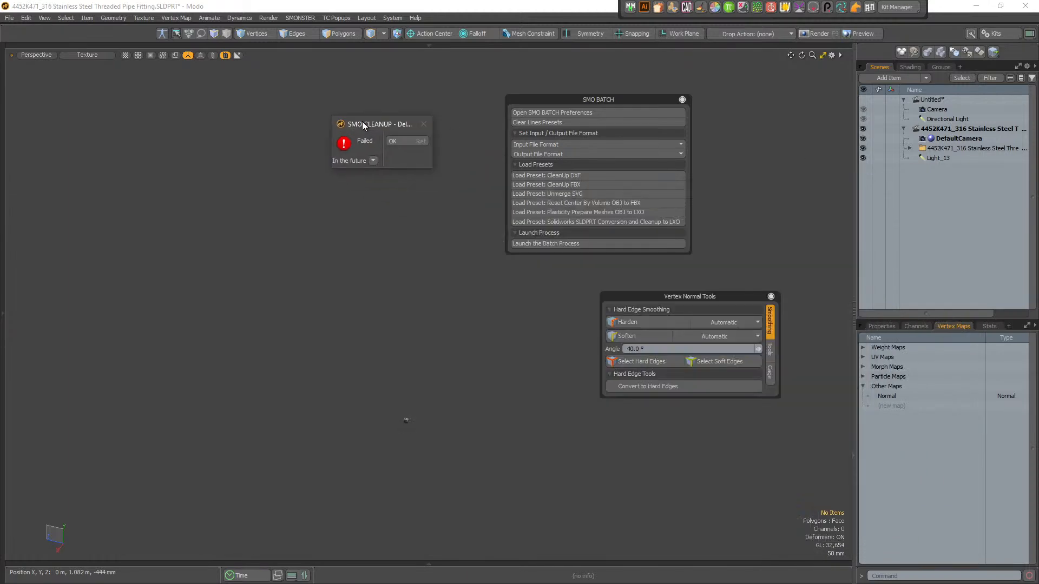
left_click(401, 140)
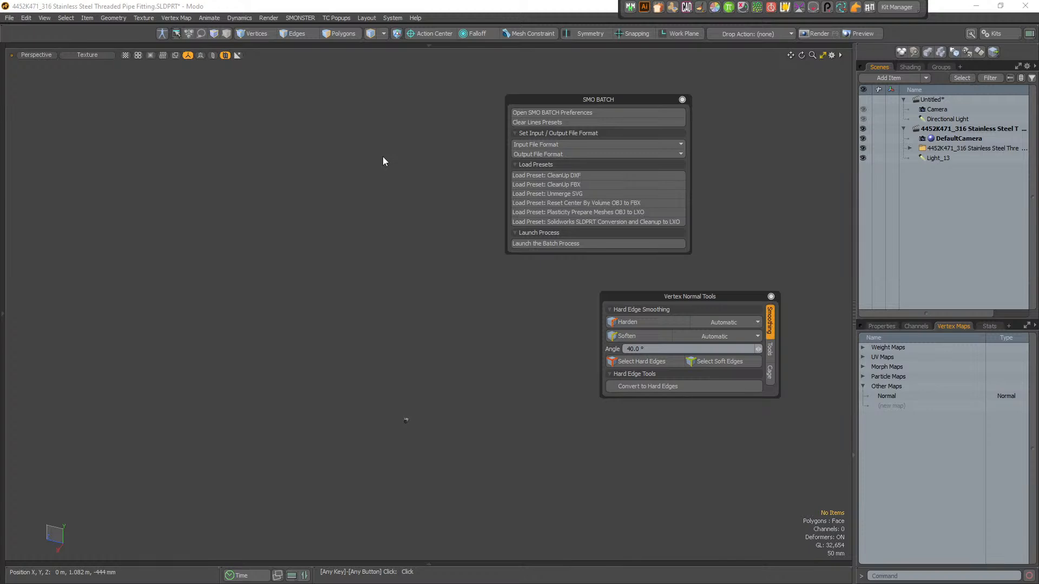
left_click(415, 148)
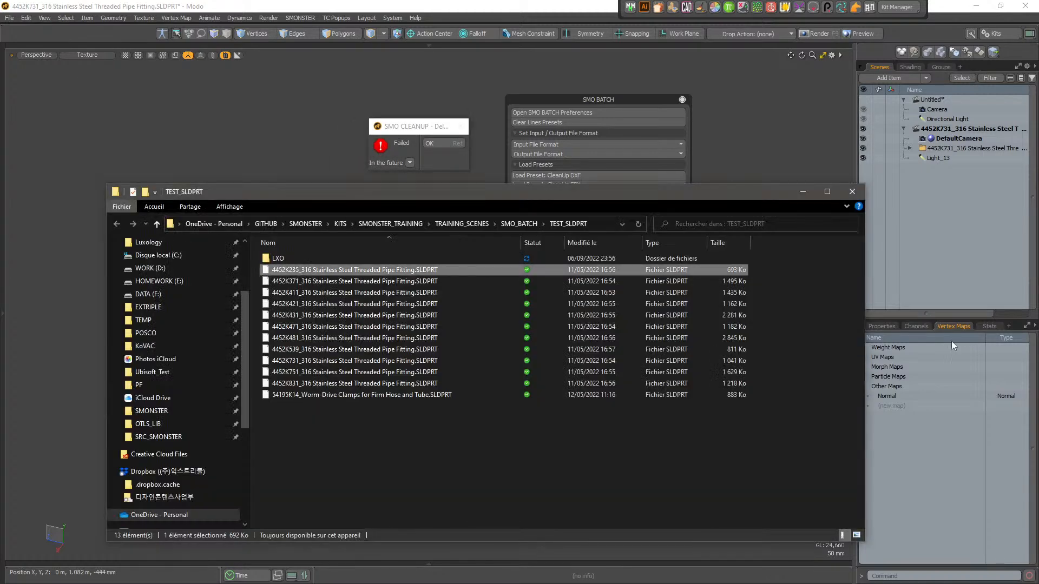
- Open the LXO output folder and widen its name column to examine the converted files, then return to Modo
double_click(307, 260)
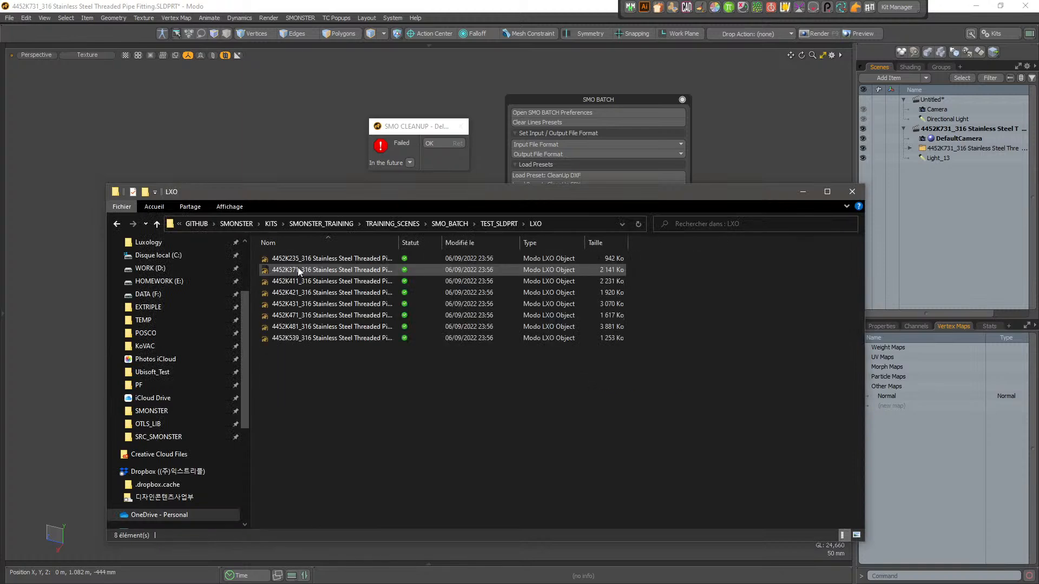
left_click_drag(398, 245, 487, 245)
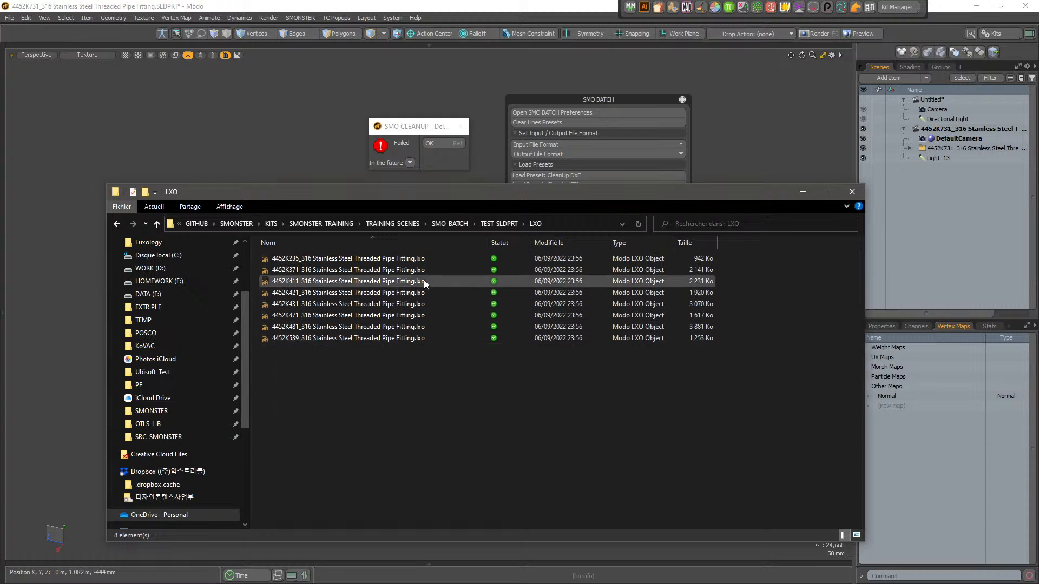
left_click(423, 127)
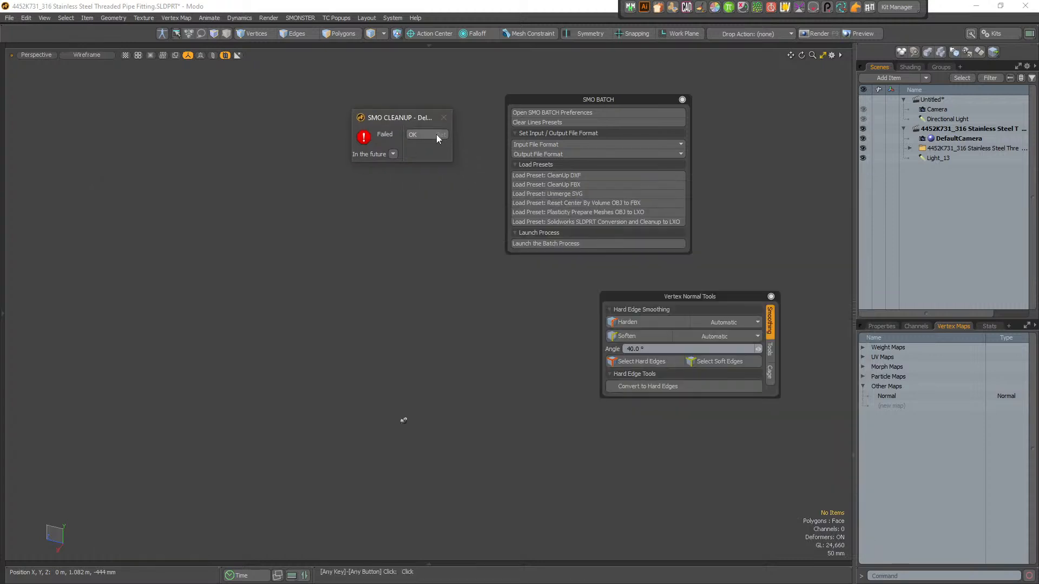
- Acknowledge the remaining SMO CLEANUP dialogs until the batch process has handled every file
left_click(424, 134)
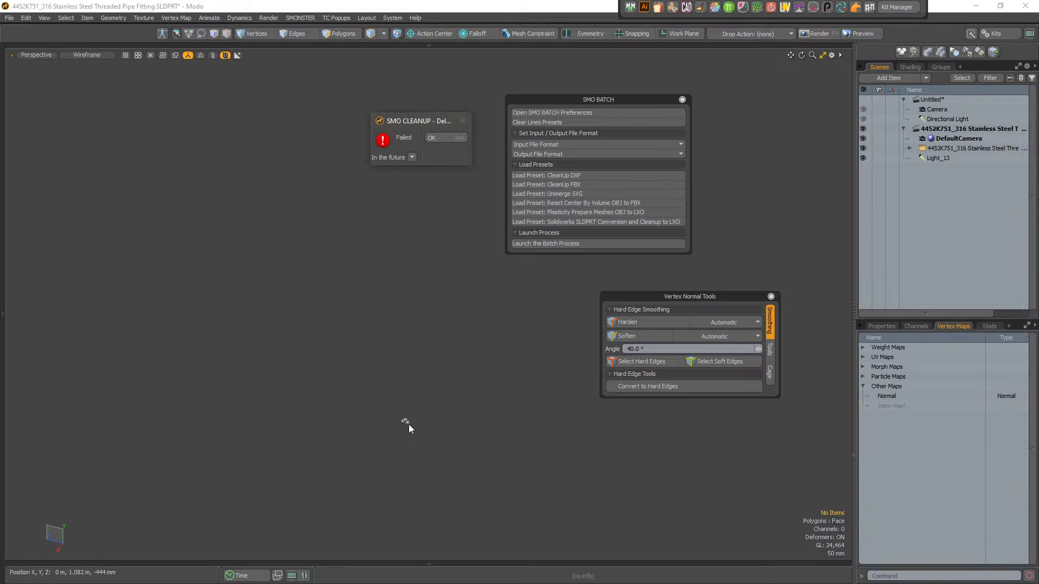
left_click(438, 139)
left_click(420, 427)
left_click(420, 426)
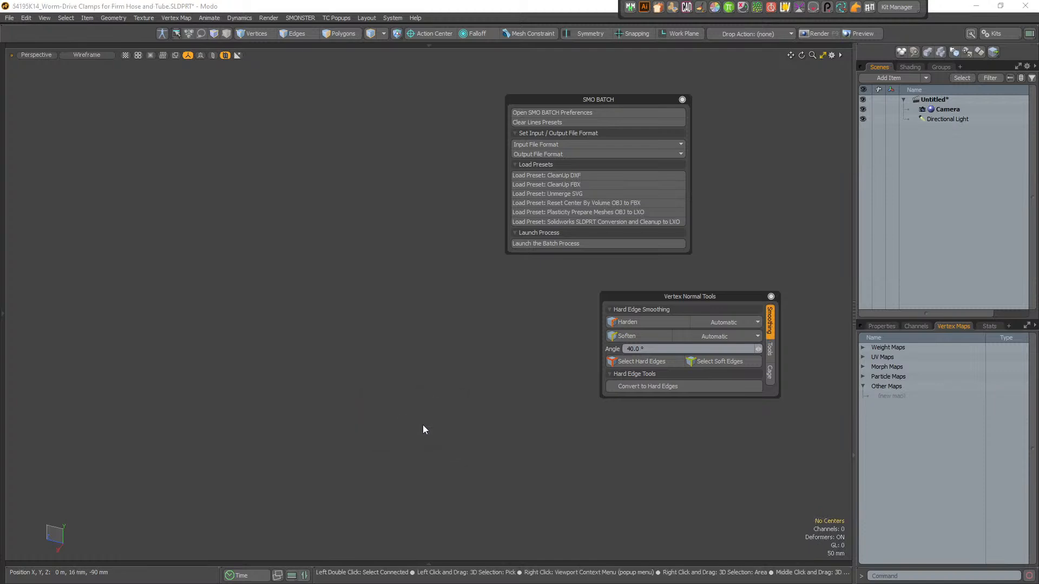
- Open the recent scene 4452K831_316 Stainless Steel Threaded Pipe Fitting.lxo and frame the fitting close up with nothing selected
left_click(9, 18)
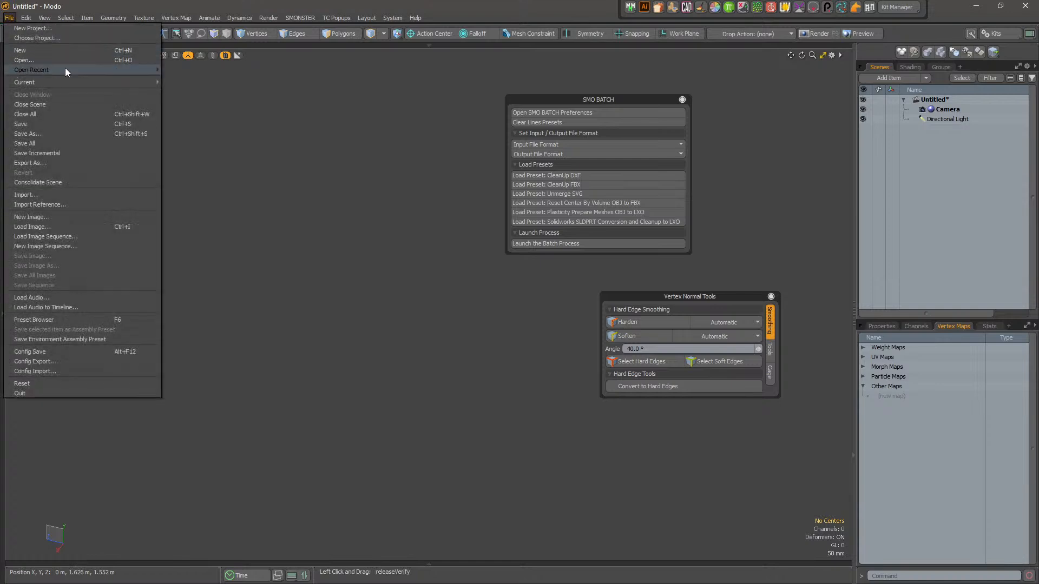
mouse_move(65, 68)
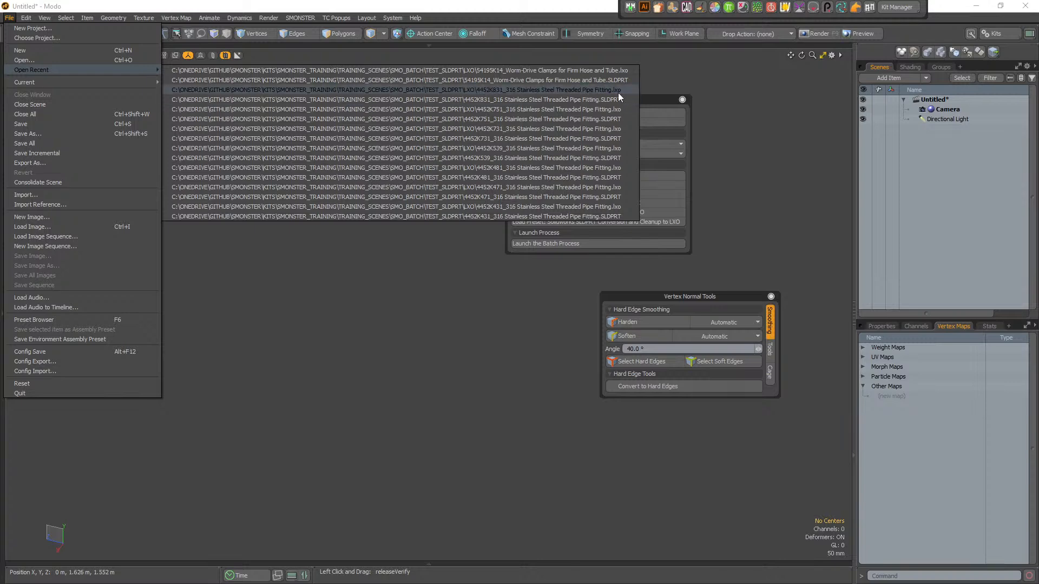
left_click(619, 96)
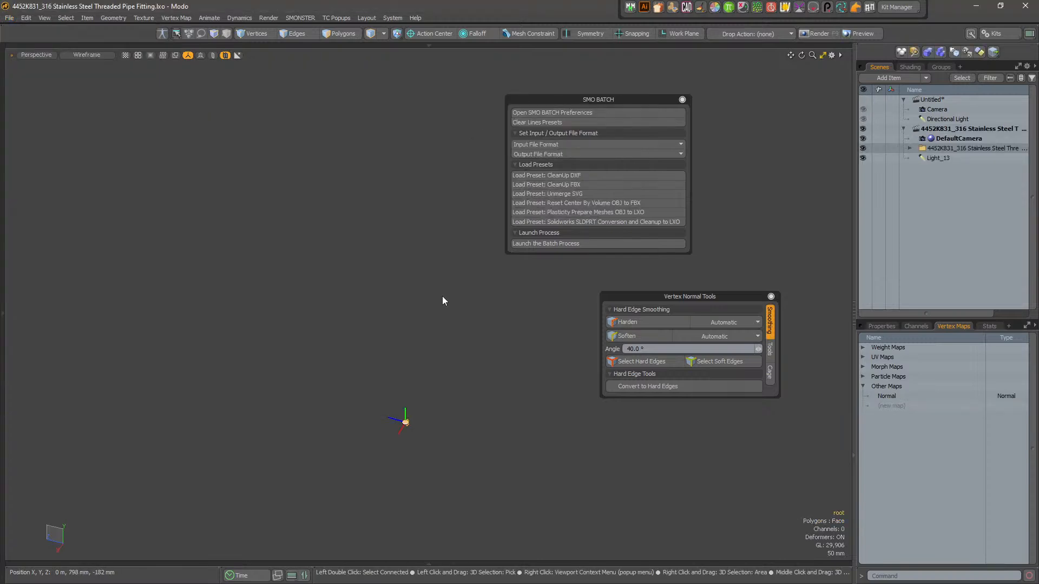
key("a")
mouse_move(423, 401)
left_mouse_down("alt")
mouse_move(469, 323)
mouse_move(509, 312)
mouse_move(528, 324)
mouse_move(357, 368)
mouse_move(361, 378)
mouse_move(426, 371)
left_mouse_up("alt")
scroll(508, 313, "up", 4)
left_click(559, 307)
scroll(407, 374, "down", 3)
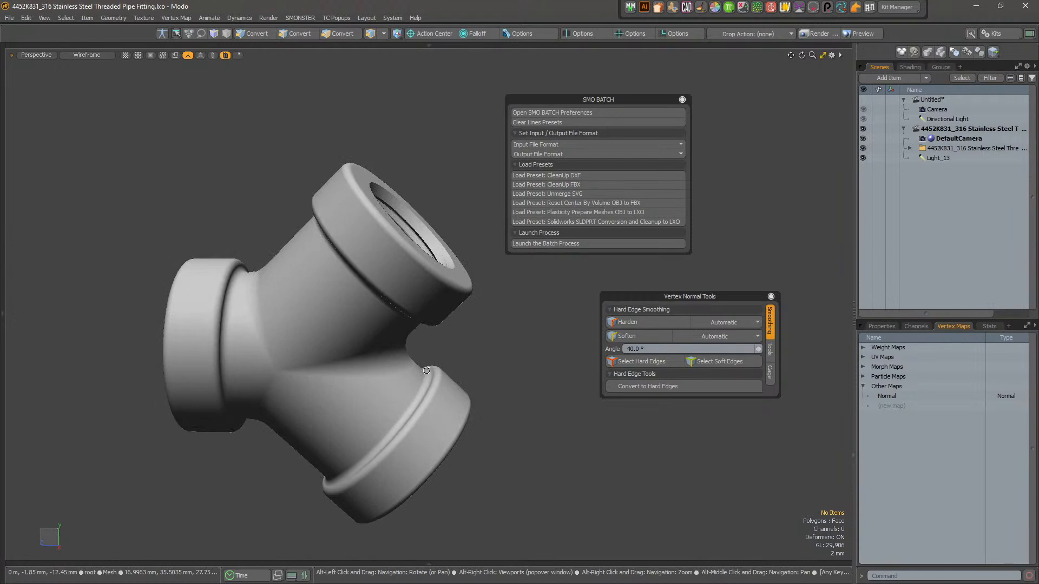
- Select the pipe fitting and its Normal vertex map to examine the mesh, and deselect the fitting
left_click(378, 271)
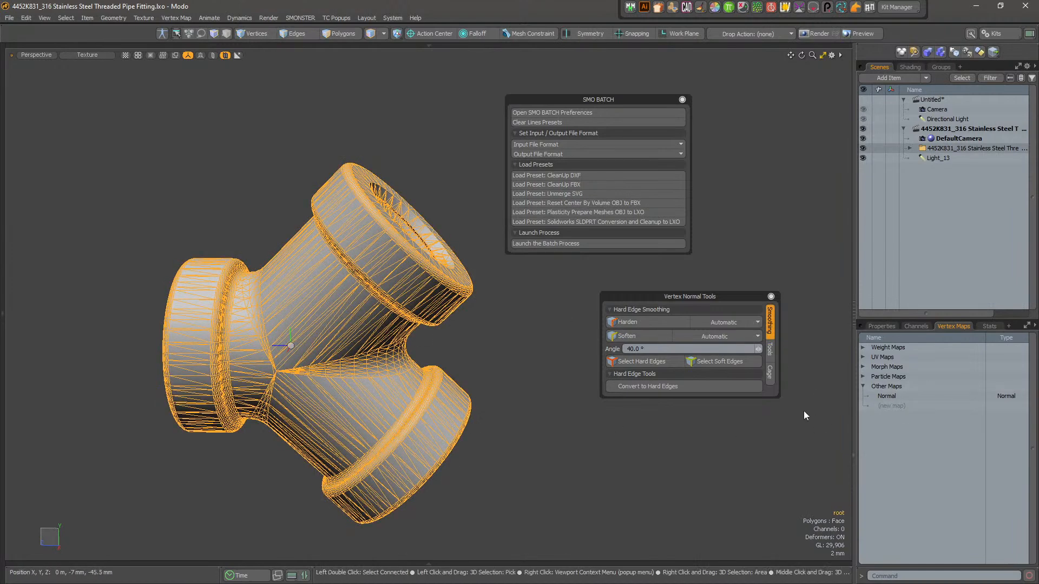
left_click(922, 397)
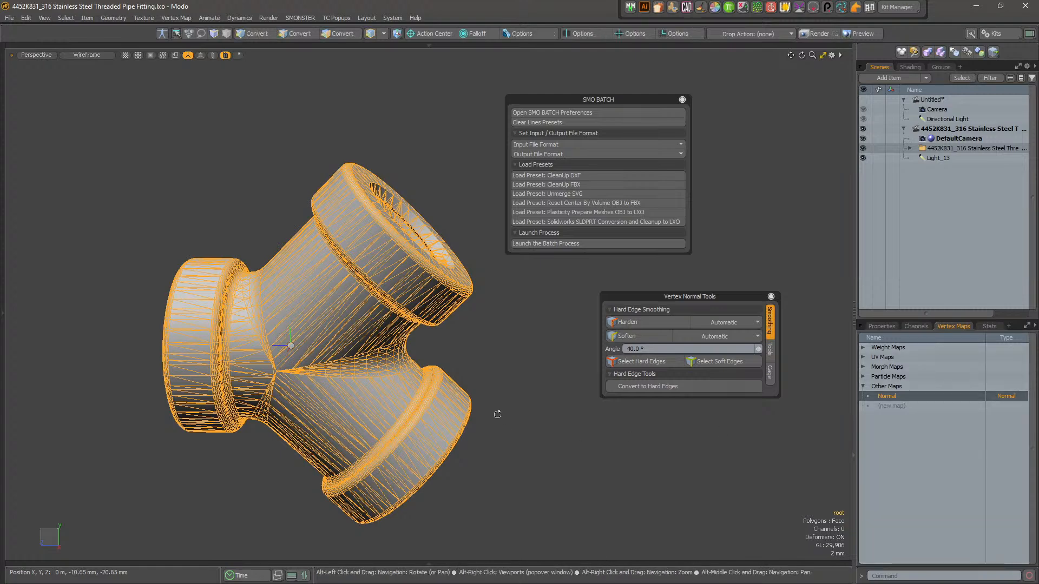
left_click_drag(494, 420, 553, 408, "alt")
left_click_drag(387, 358, 504, 329, "alt")
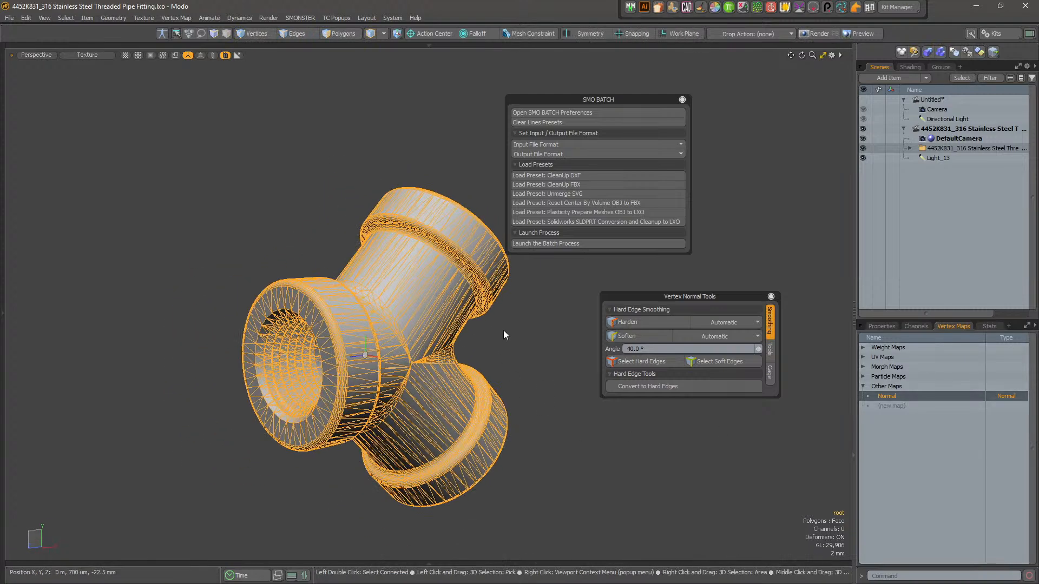
left_click(566, 352)
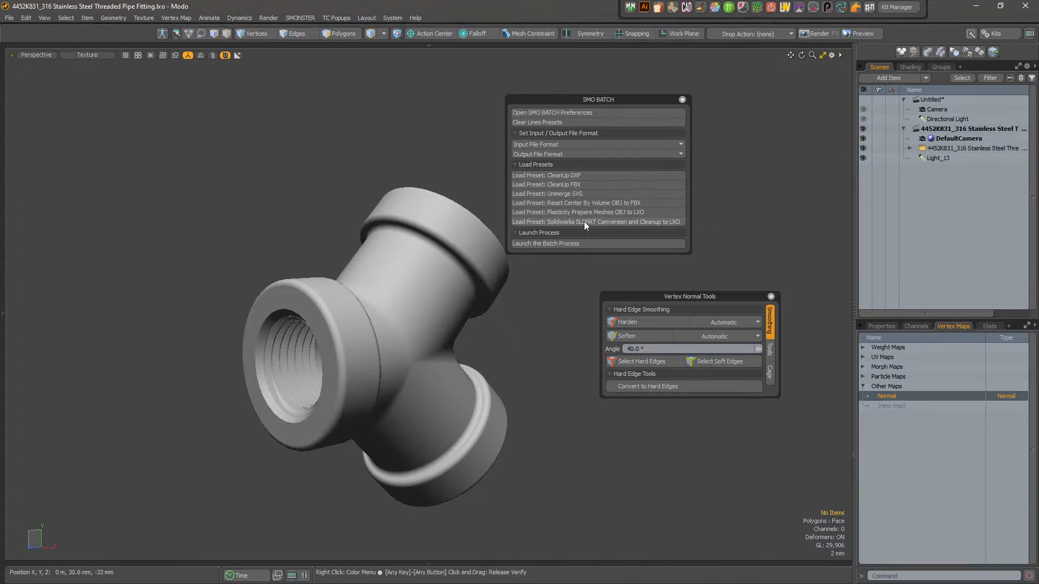
- Examine the file formats and first command line in the SMO BATCH preferences, and move the SMO BATCH palette away from the fitting
left_click(592, 112)
left_click_drag(817, 273, 667, 273)
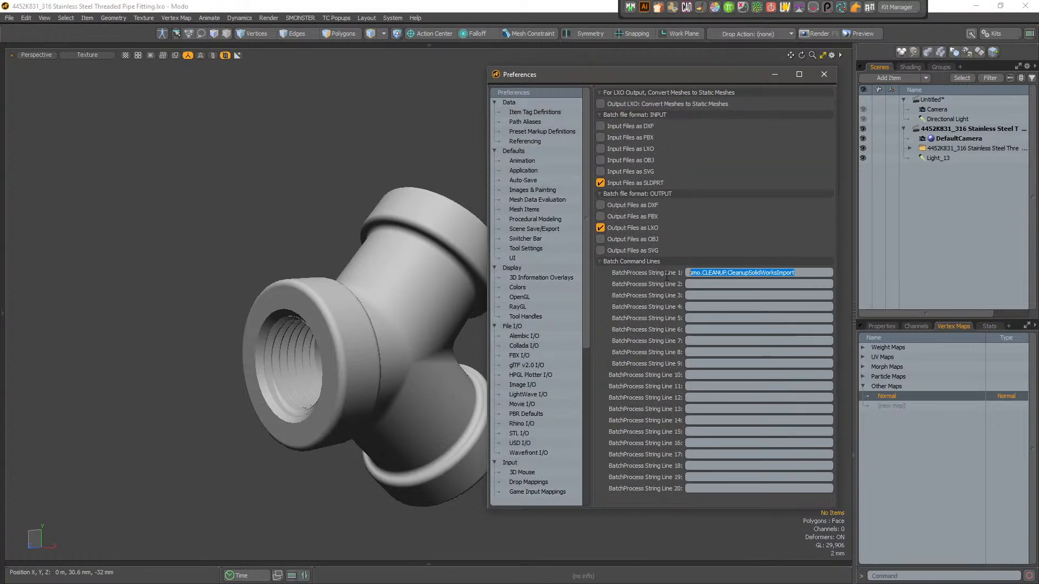
left_click(777, 74)
left_click_drag(621, 107, 754, 105)
left_click_drag(367, 354, 338, 360, "alt")
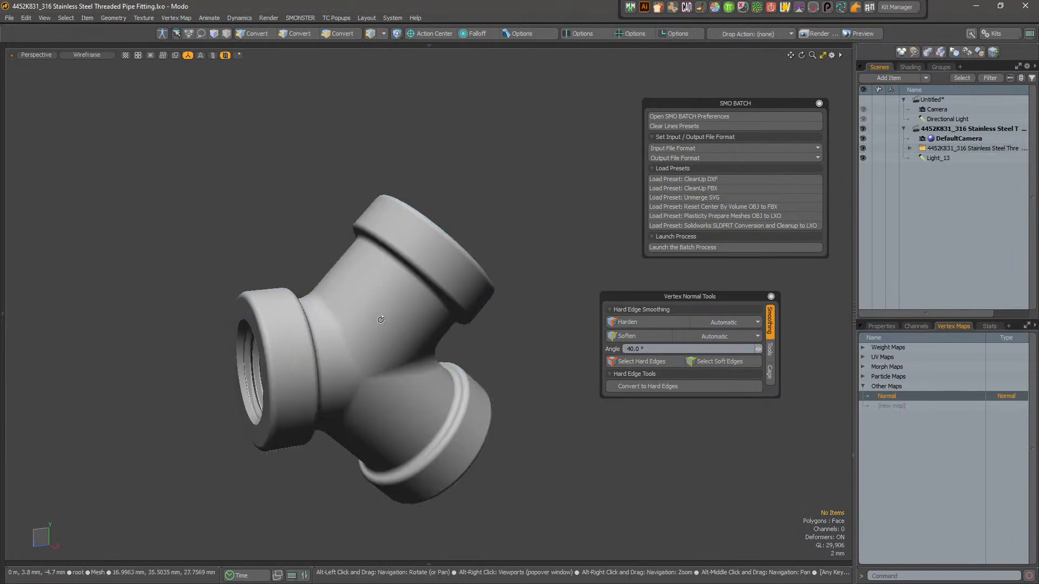
- Select the pipe fitting to view its mesh and close the Untitled scene
left_click(414, 285)
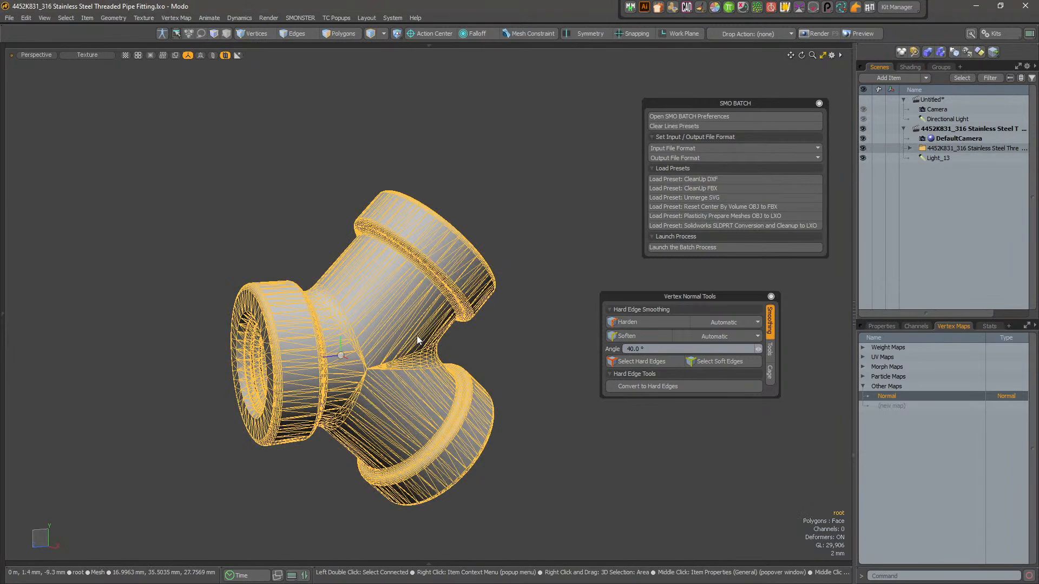
left_click_drag(508, 248, 511, 268, "alt")
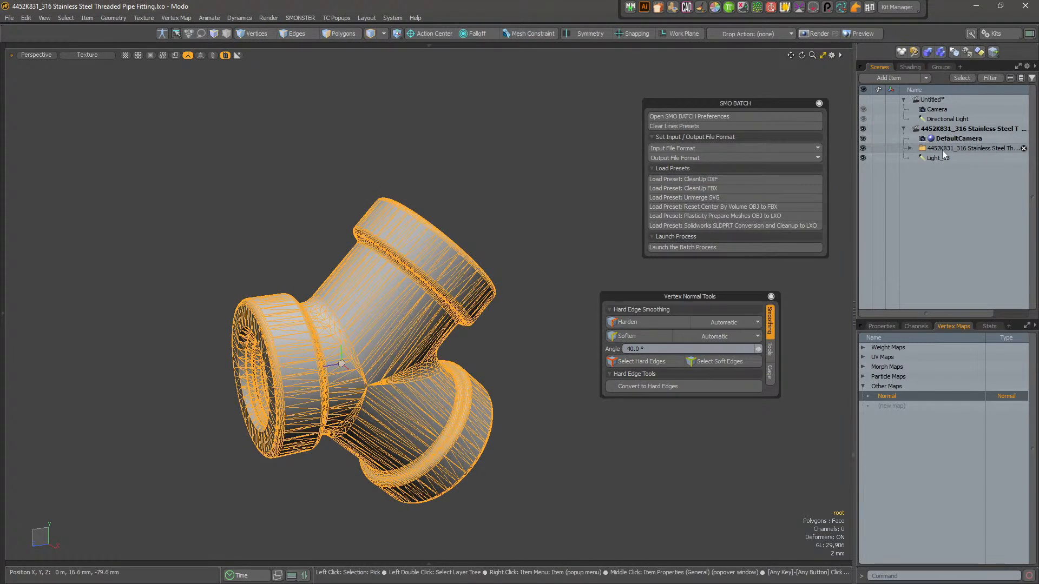
left_click(1023, 99)
left_click(1028, 100)
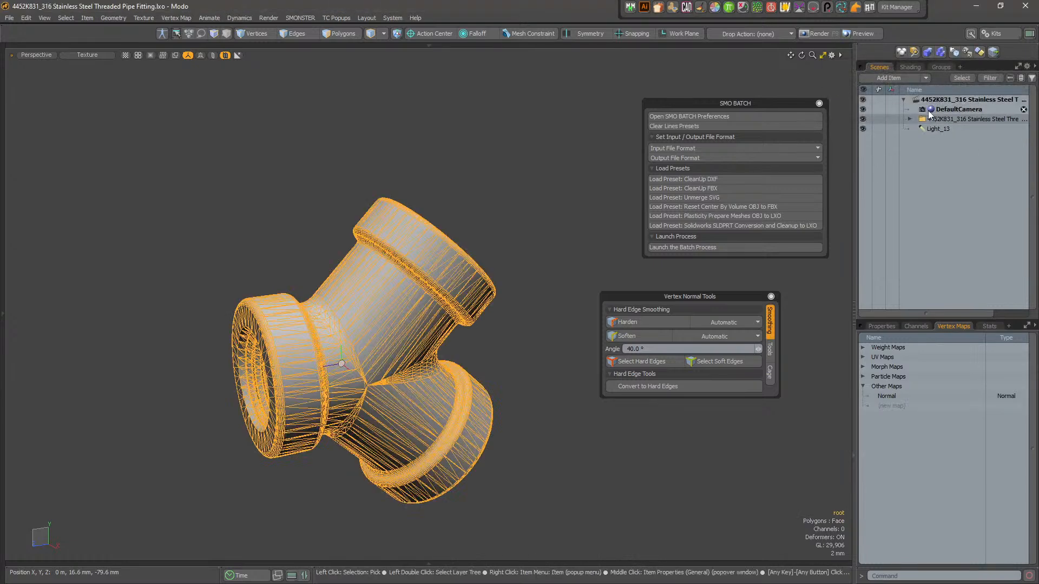
- Expand the fitting's group to examine its root mesh, shift the SMO BATCH palette slightly, and deselect everything
left_click(953, 111)
left_click(944, 129)
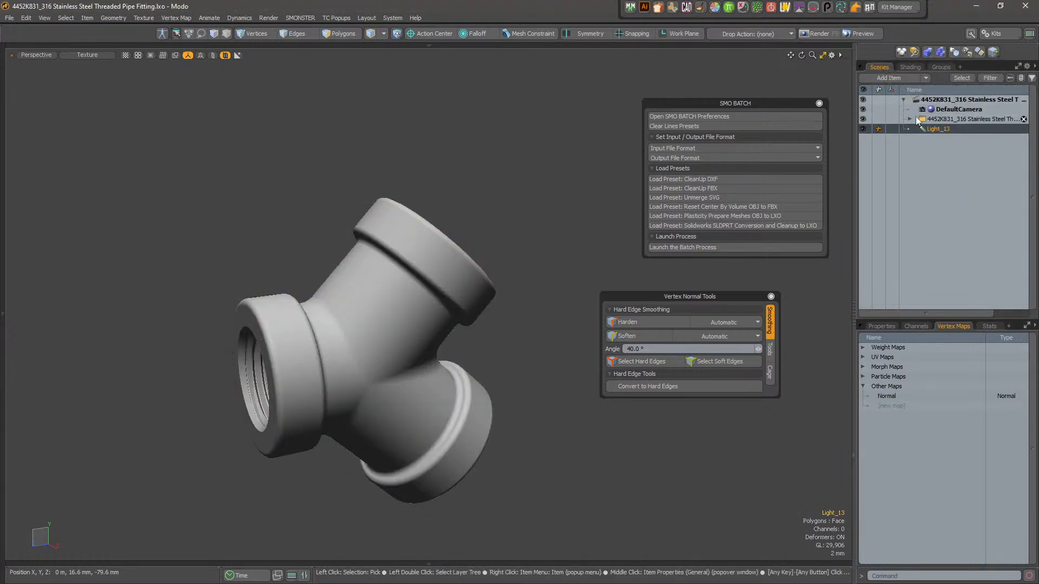
left_click(910, 119)
left_click(941, 129)
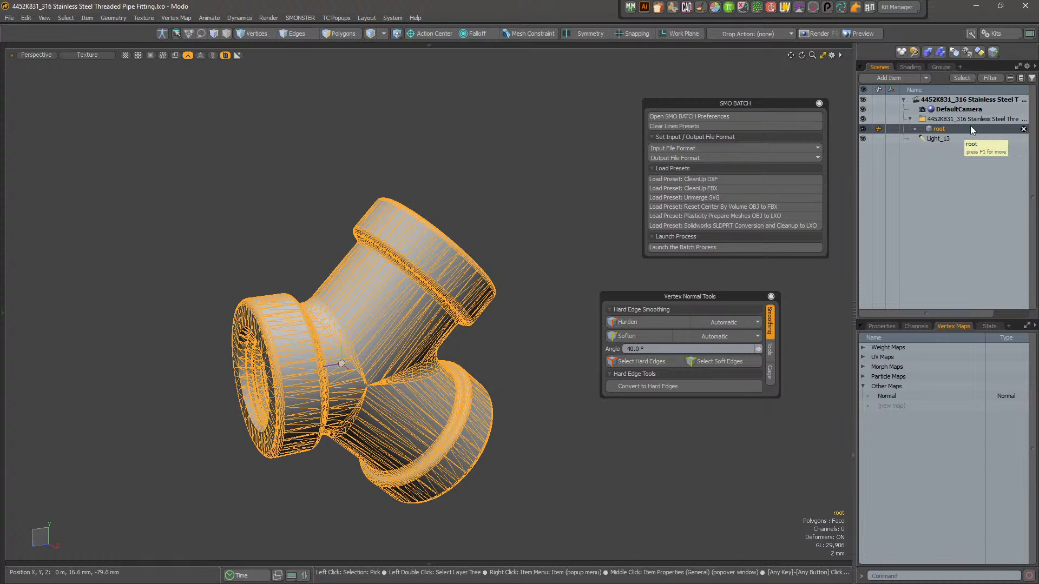
left_click_drag(741, 103, 729, 105)
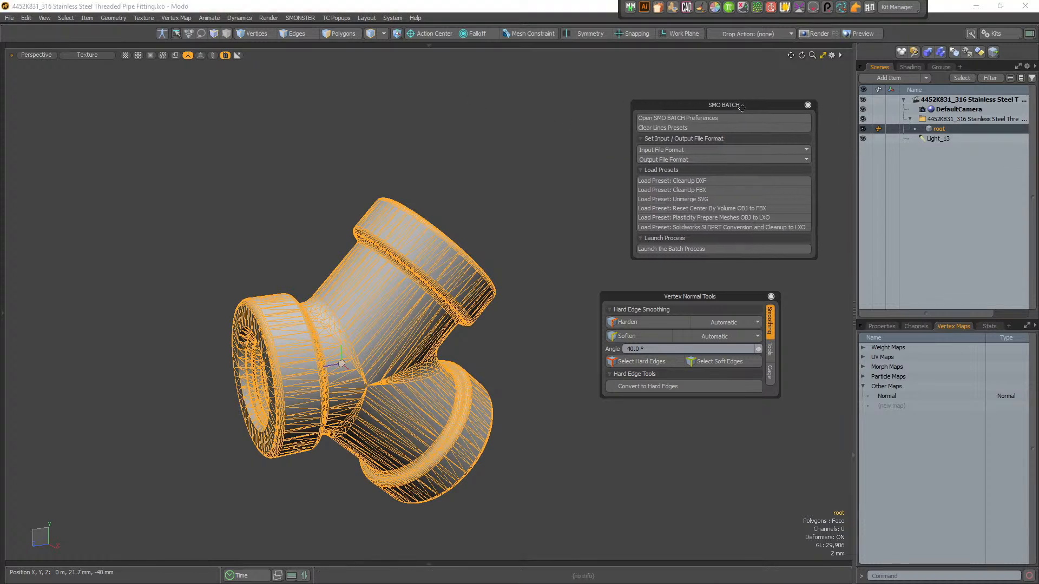
left_click(429, 151)
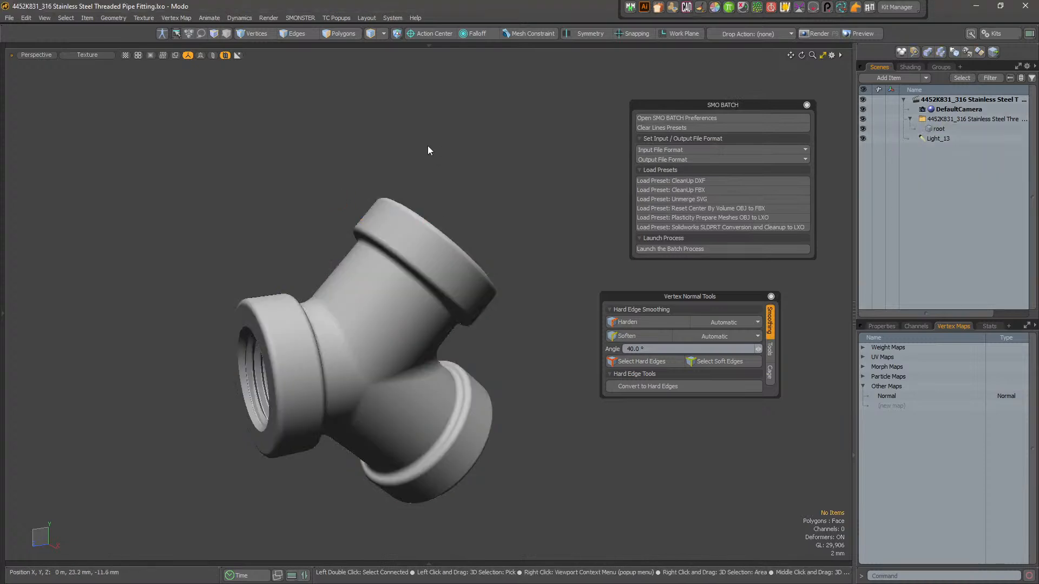
- Change the item type of the fitting's root item to Mesh, applying the type change twice
left_click(961, 130)
right_click(962, 129)
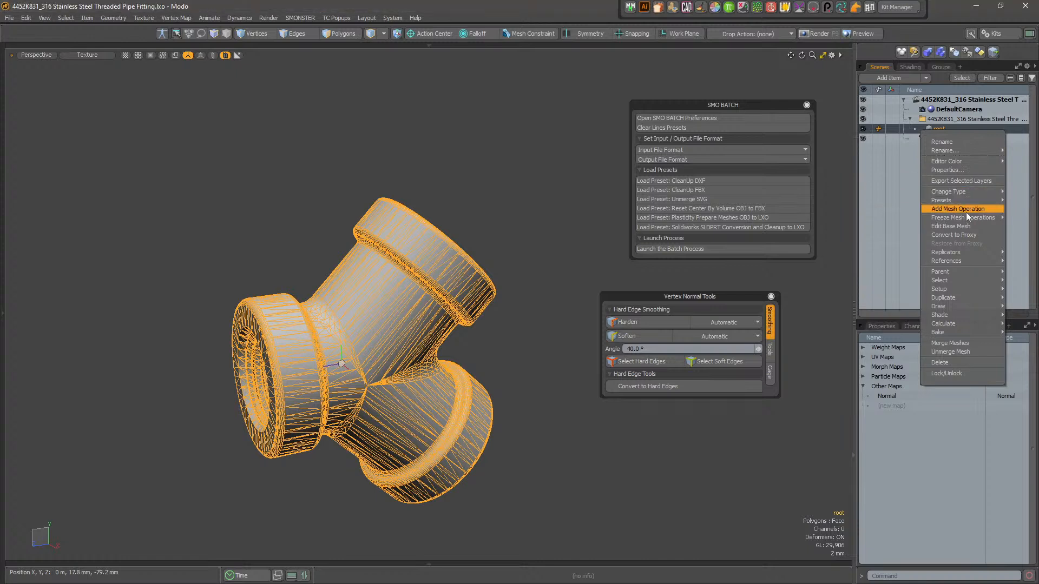
mouse_move(969, 191)
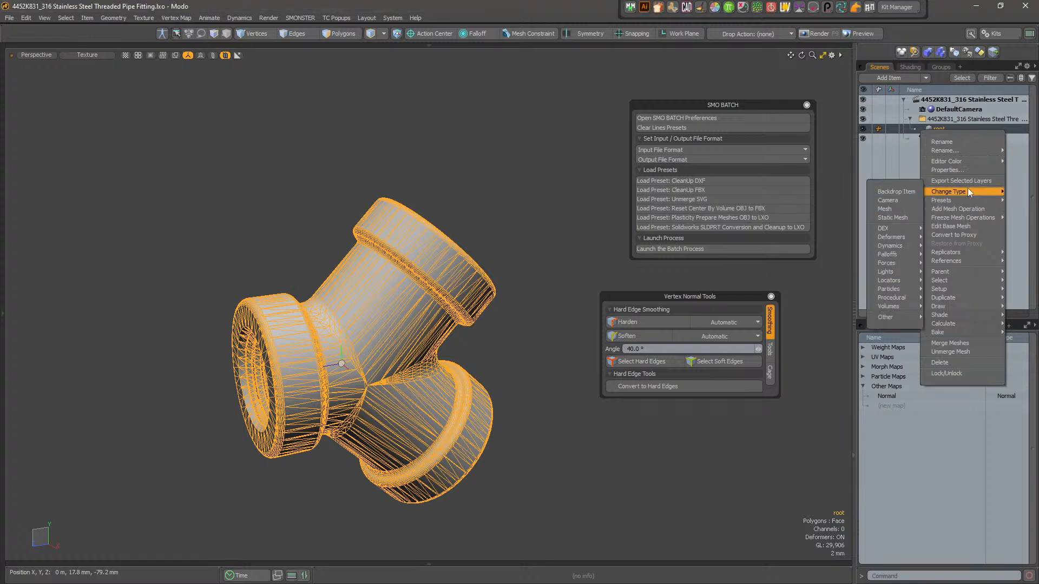
left_click(887, 209)
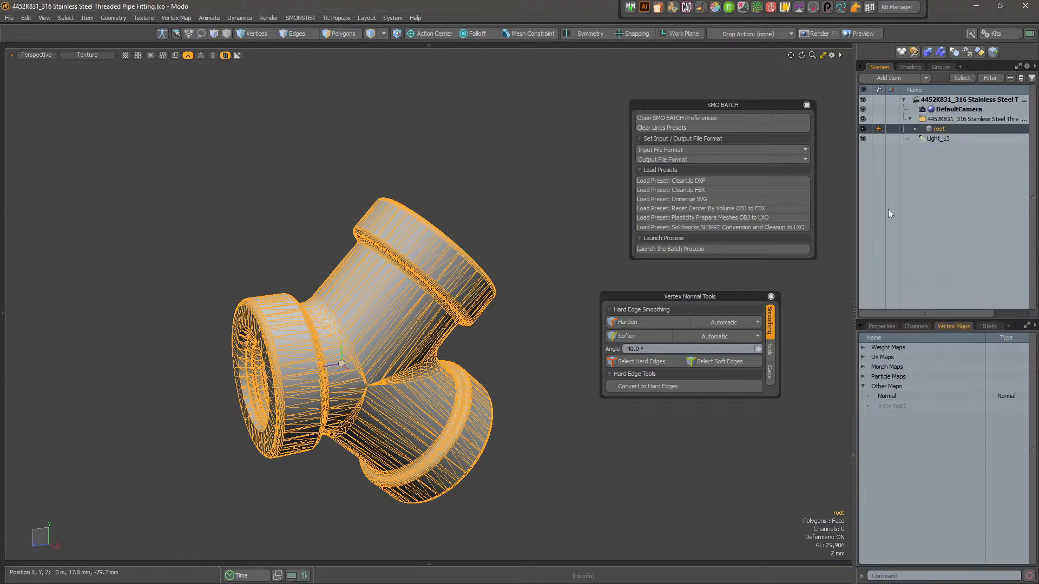
left_click(943, 138)
left_click(952, 130)
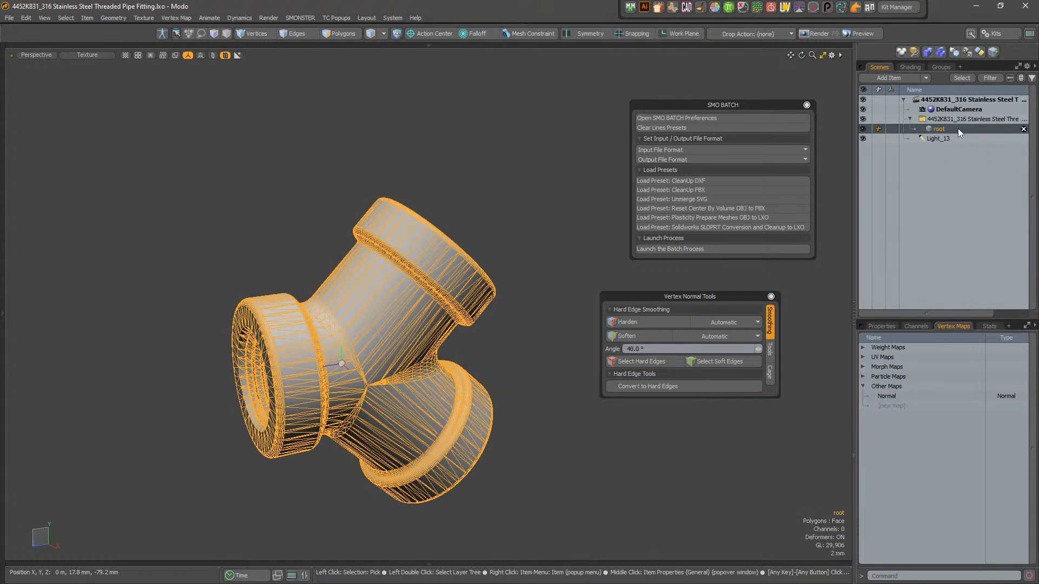
left_click(947, 120)
left_click(952, 131)
right_click(952, 130)
mouse_move(967, 193)
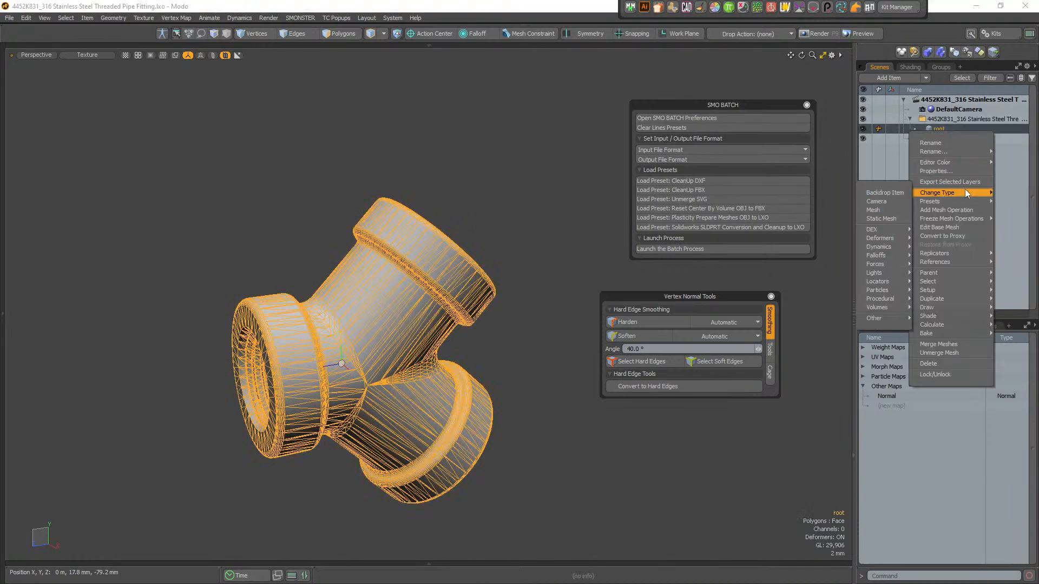
left_click(889, 210)
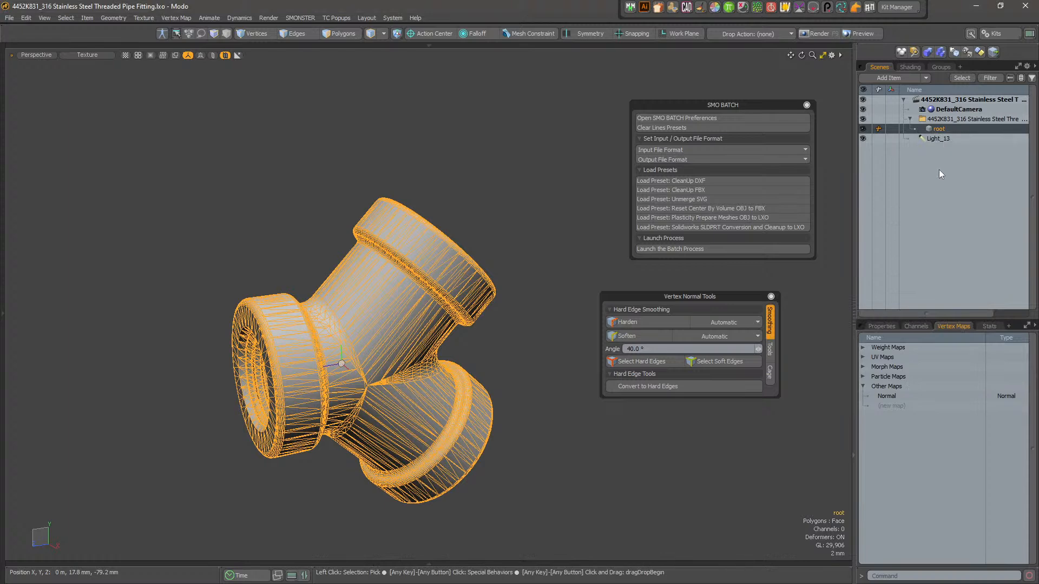
left_click(938, 138)
left_click(939, 129)
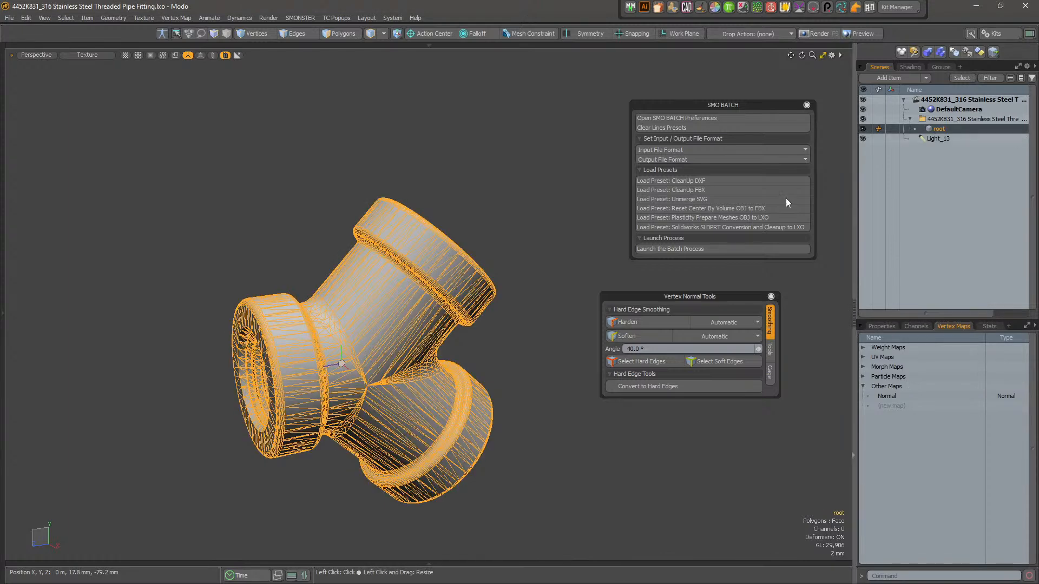
- Convert the root mesh's vertex normals to hard edges and select its Hard Edge vertex map
left_click(584, 247)
scroll(416, 280, "up", 3)
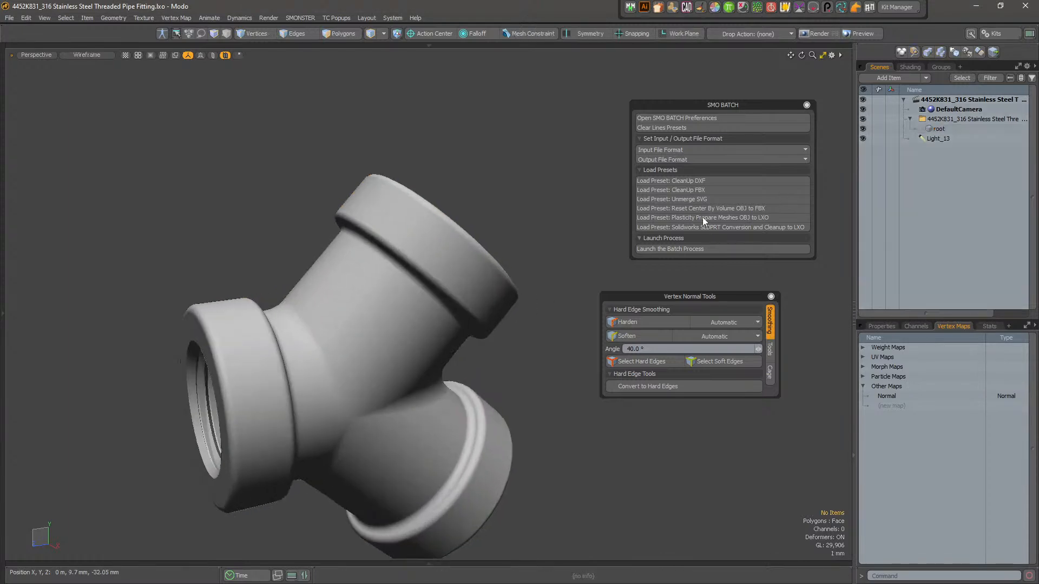
left_click(938, 129)
left_click_drag(414, 261, 441, 254, "alt")
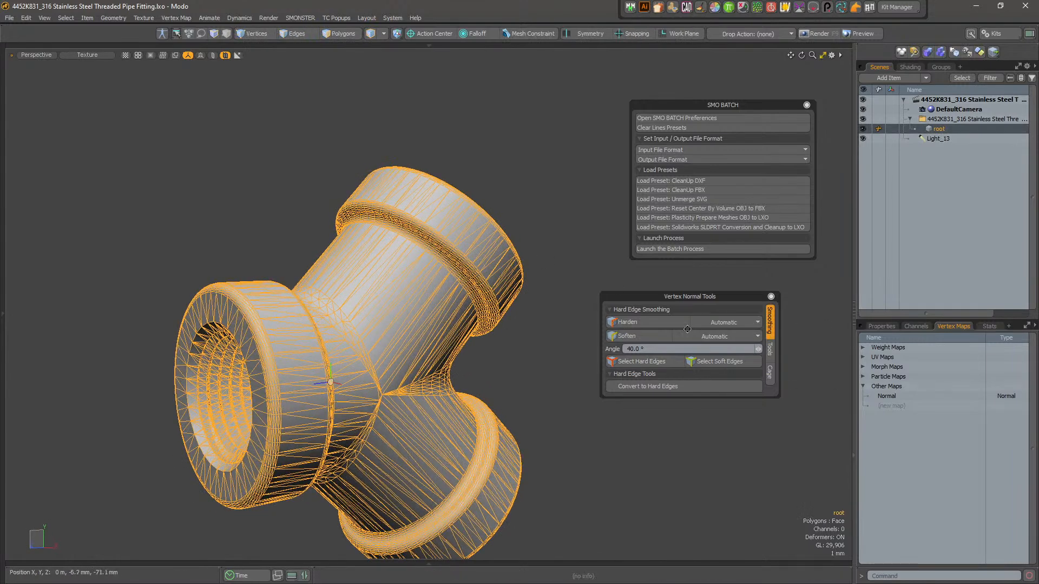
left_click(651, 386)
left_click(734, 379)
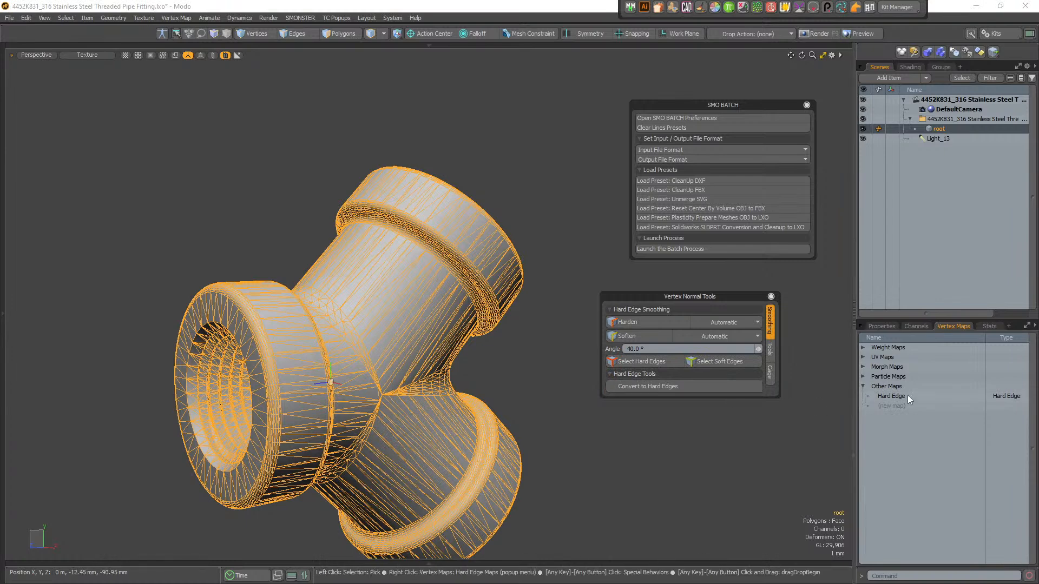
left_click(987, 395)
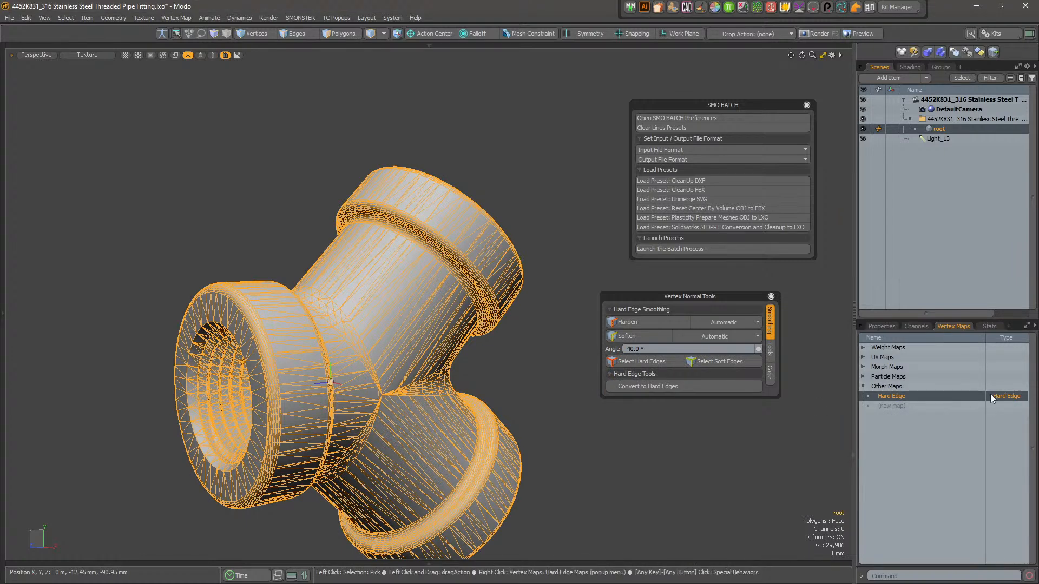
- Select all hard edges of the fitting and examine them close up along the internal threads
left_click(690, 453)
left_click(641, 373)
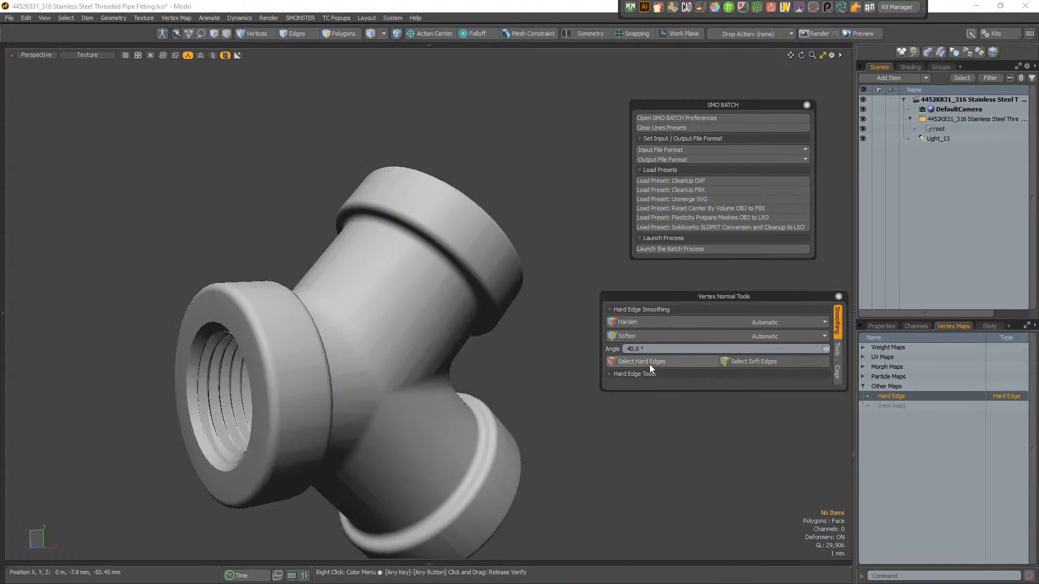
left_click(644, 374)
left_click(643, 361)
left_click_drag(481, 417, 487, 373, "alt")
scroll(326, 350, "up", 5, "alt")
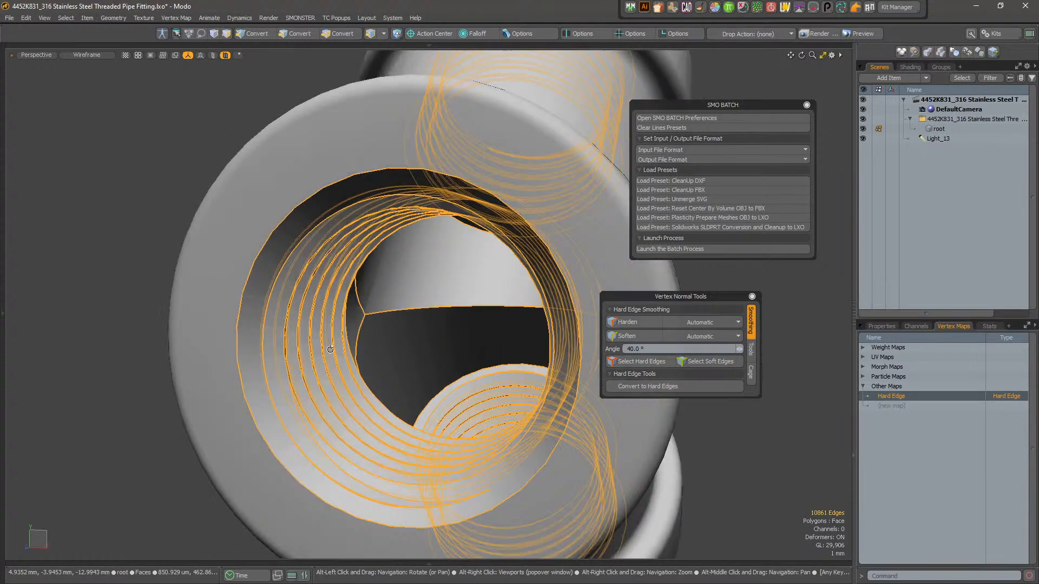
scroll(326, 350, "up", 10, "alt")
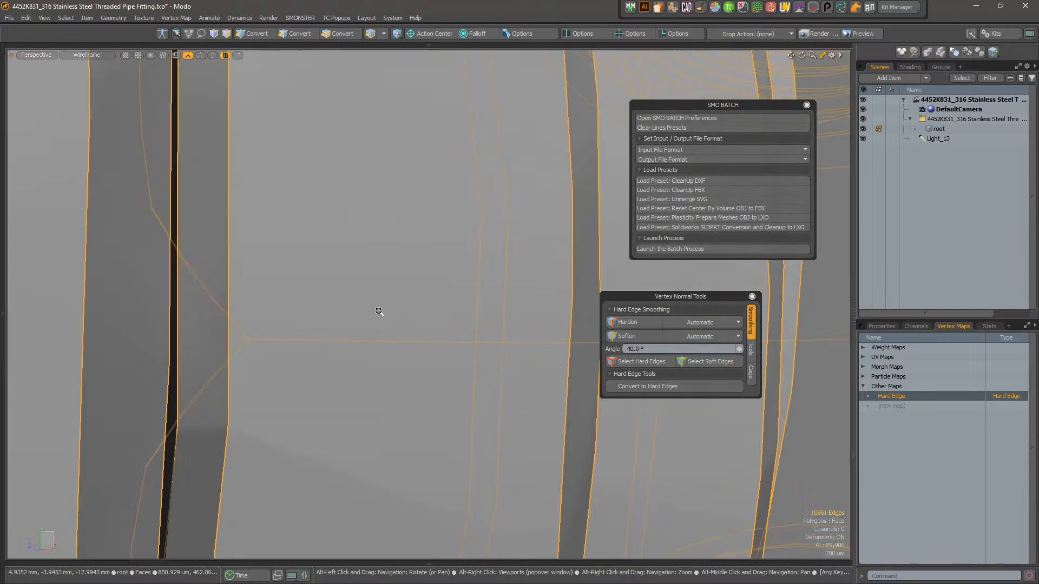
right_click_drag(379, 311, 247, 315, "alt")
left_click_drag(247, 316, 408, 313, "alt")
scroll(419, 318, "down", 5, "alt")
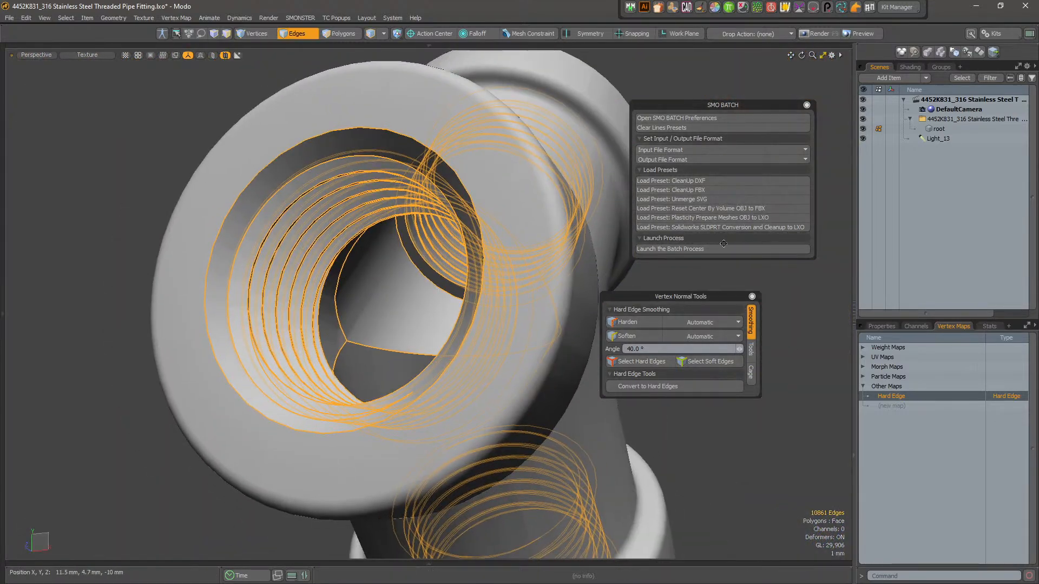
- Open the SMO BATCH preferences and move their window clear of the palettes to examine the batch command lines
left_click(734, 118)
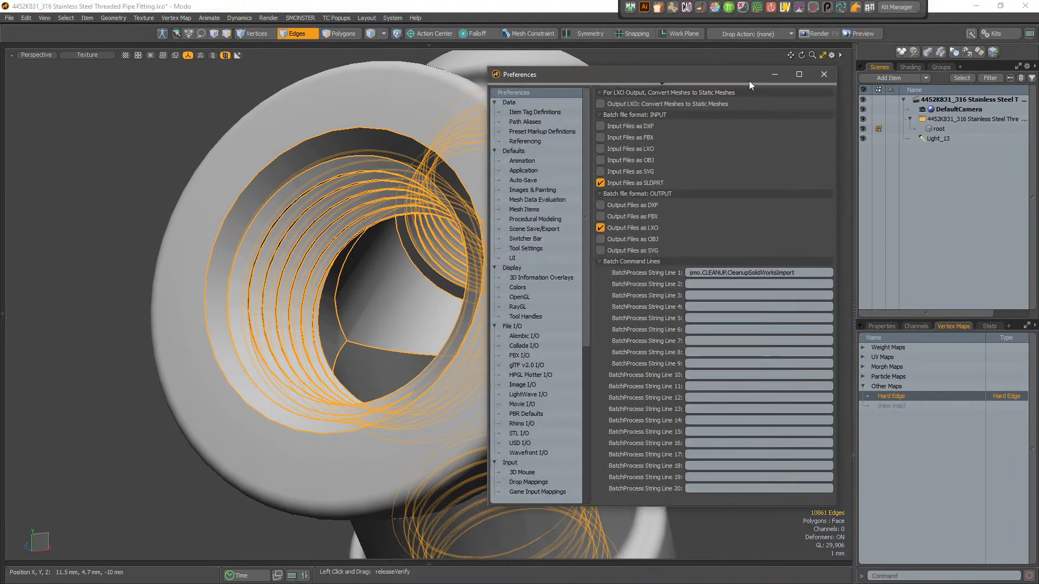
left_click_drag(634, 276, 501, 278)
left_click(609, 299)
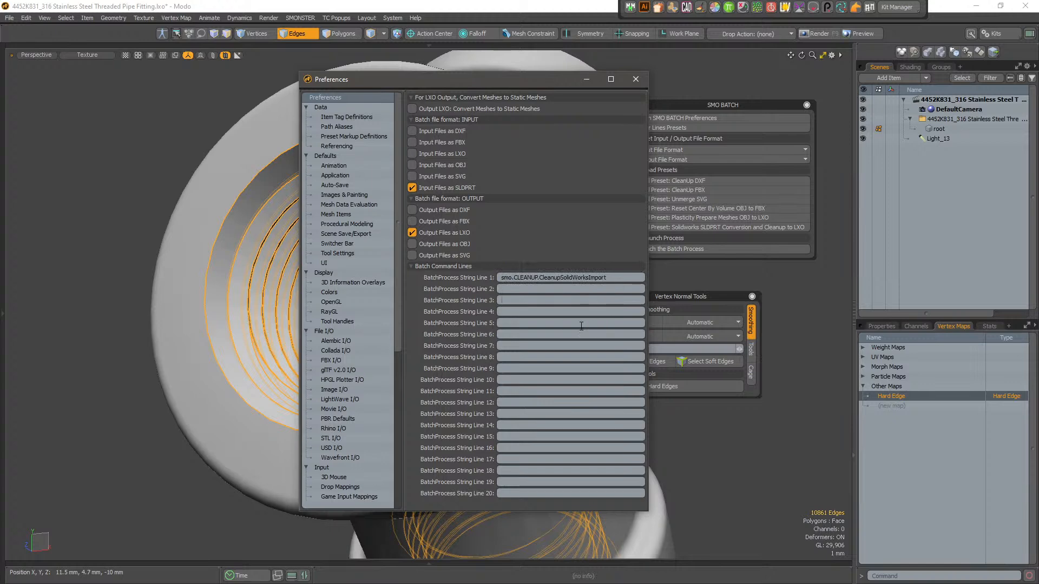
left_click_drag(551, 81, 458, 83)
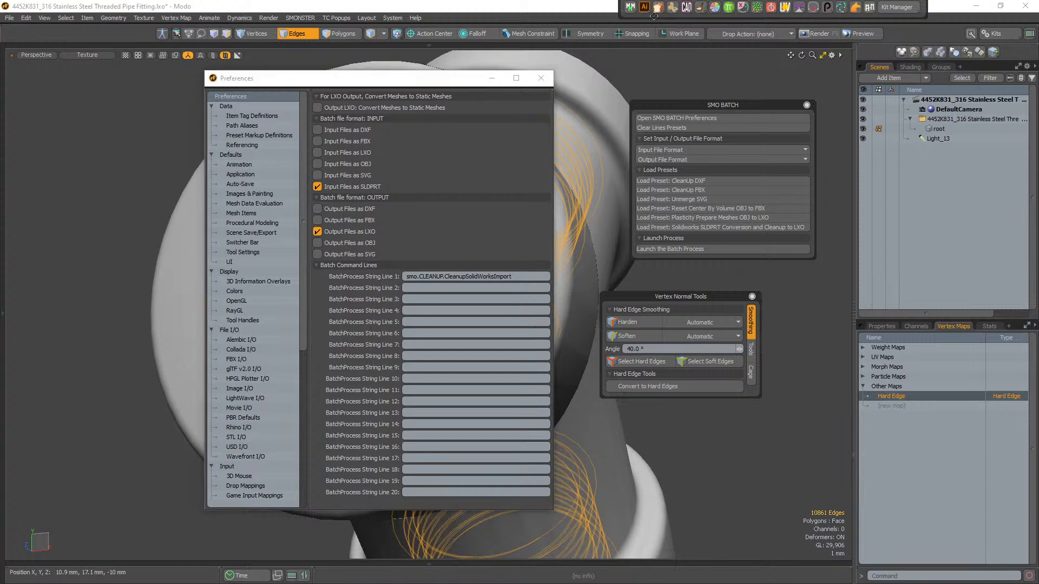
- Open the full SMO CLEANUP palette and close the Preferences window
left_click(701, 9)
left_click_drag(704, 30, 682, 35)
left_click(693, 49)
left_click_drag(569, 12, 833, 72)
left_click(540, 78)
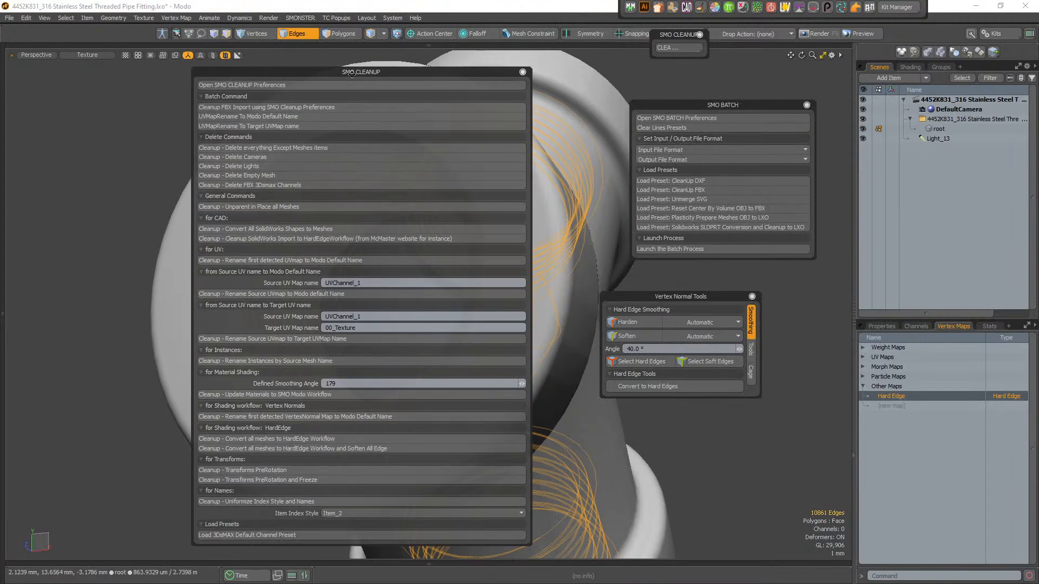
- Close the SMO BATCH, Vertex Normal Tools and small SMO CLEANUP palettes, keeping the full SMO CLEANUP palette open
left_click(807, 106)
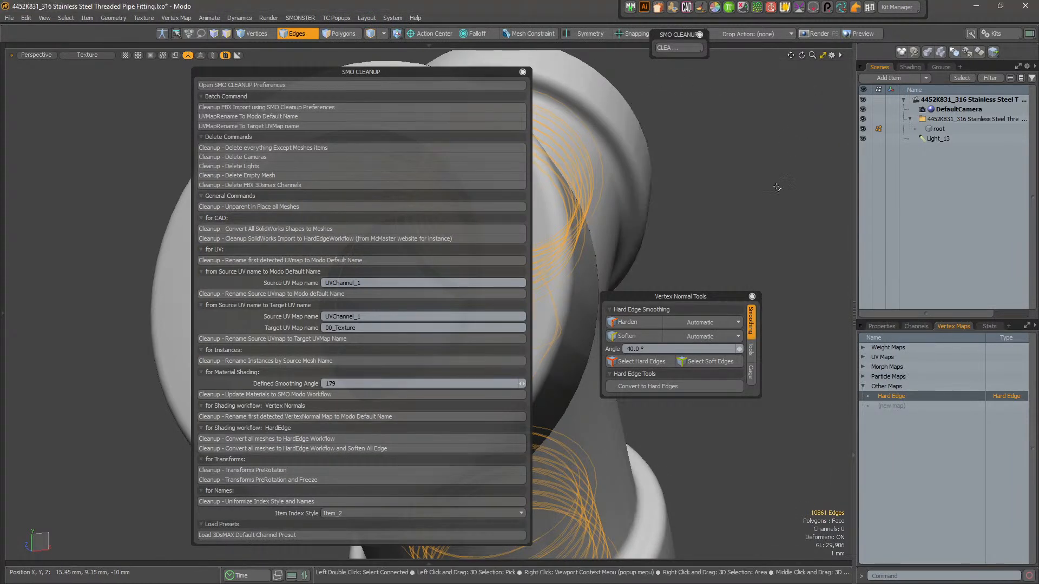
left_click(751, 296)
left_click(699, 34)
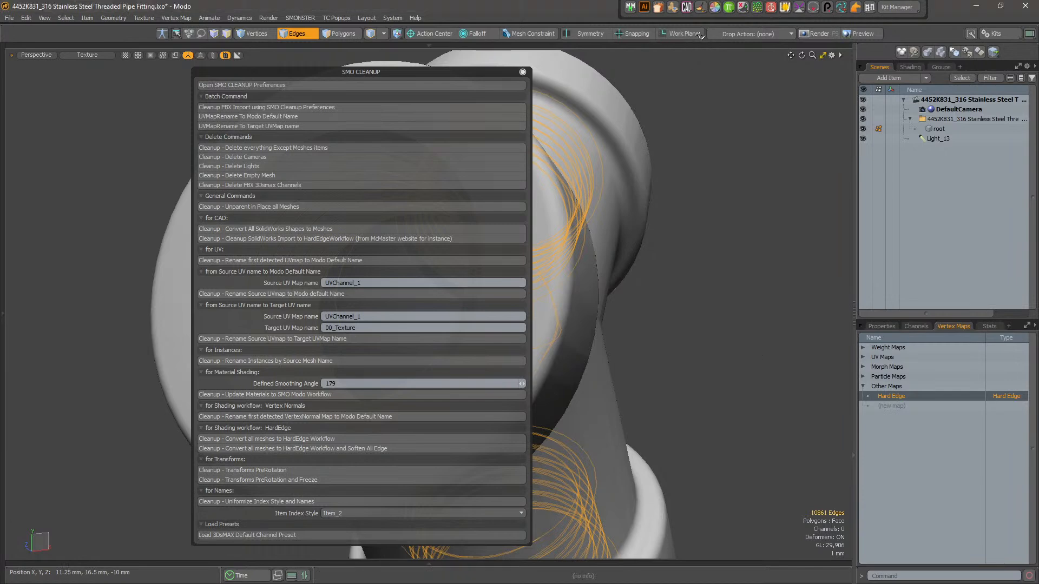
right_click_drag(736, 205, 666, 232, "alt")
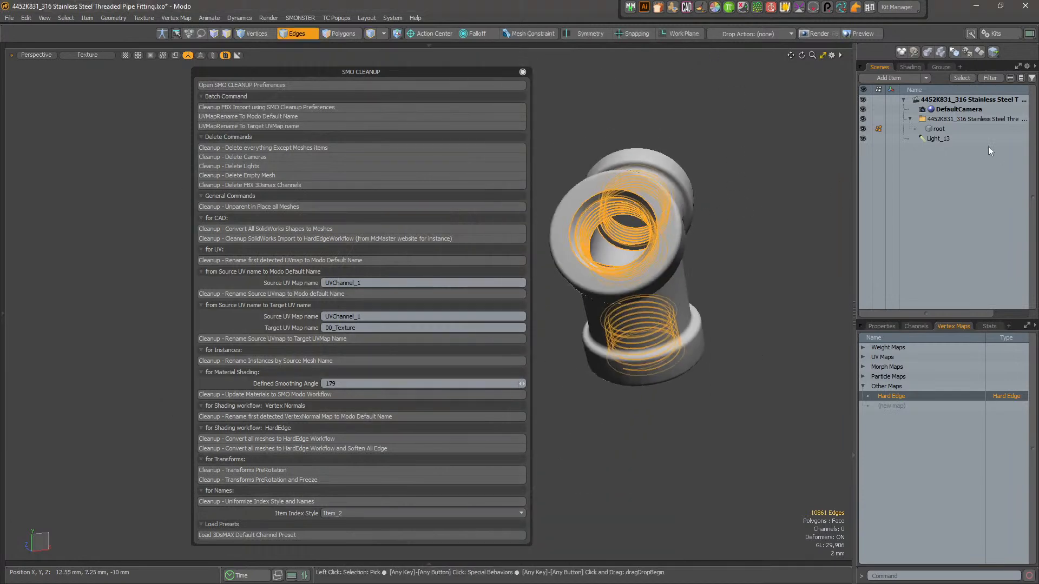
- Clear the fitting's hard edge selection and delete the scene's cameras with the SMO CLEANUP command
left_click(984, 119)
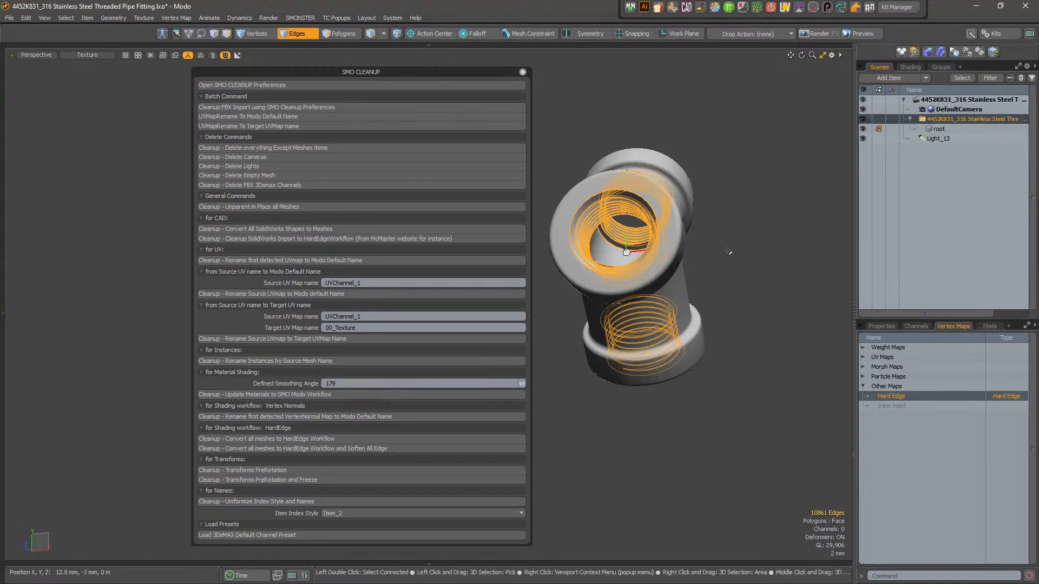
left_click_drag(704, 268, 685, 285, "alt")
middle_click_drag(685, 285, 750, 308, "alt")
mouse_move(751, 307)
right_mouse_down("alt")
mouse_move(776, 305)
mouse_move(735, 300)
right_mouse_up("alt")
middle_click_drag(735, 300, 758, 304, "alt")
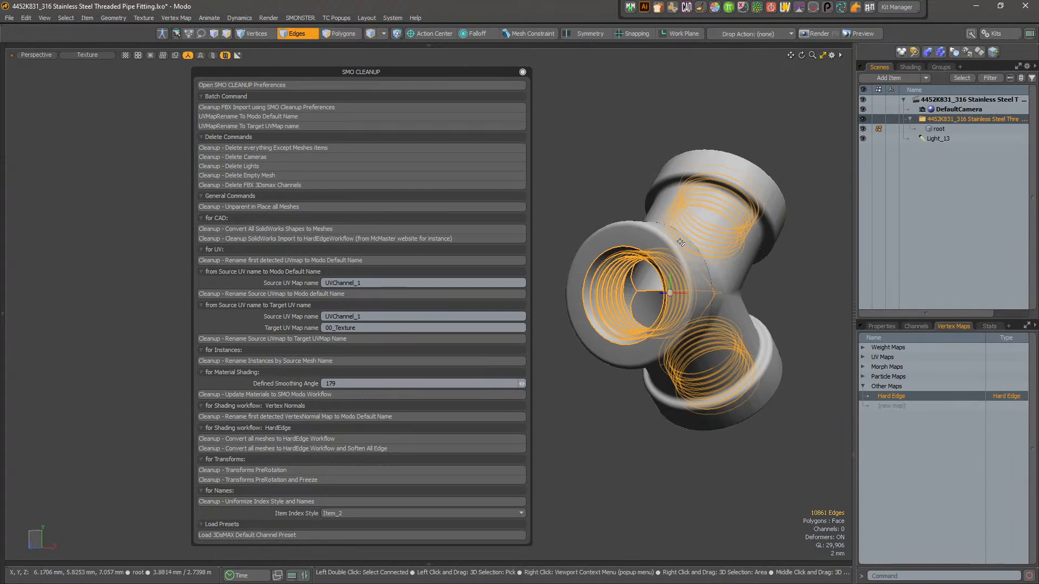
left_click_drag(700, 244, 763, 317, "alt")
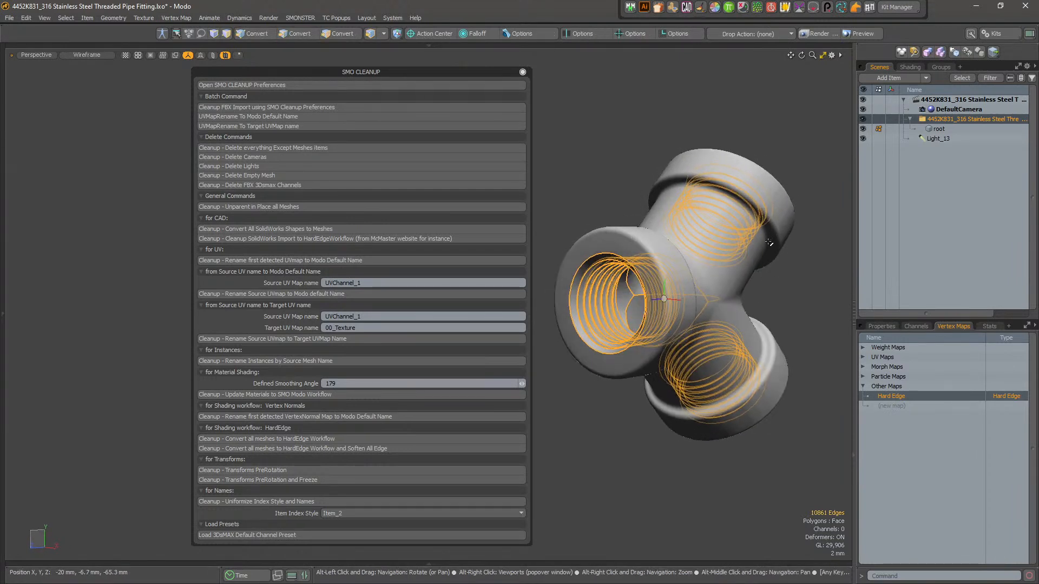
left_click(794, 322)
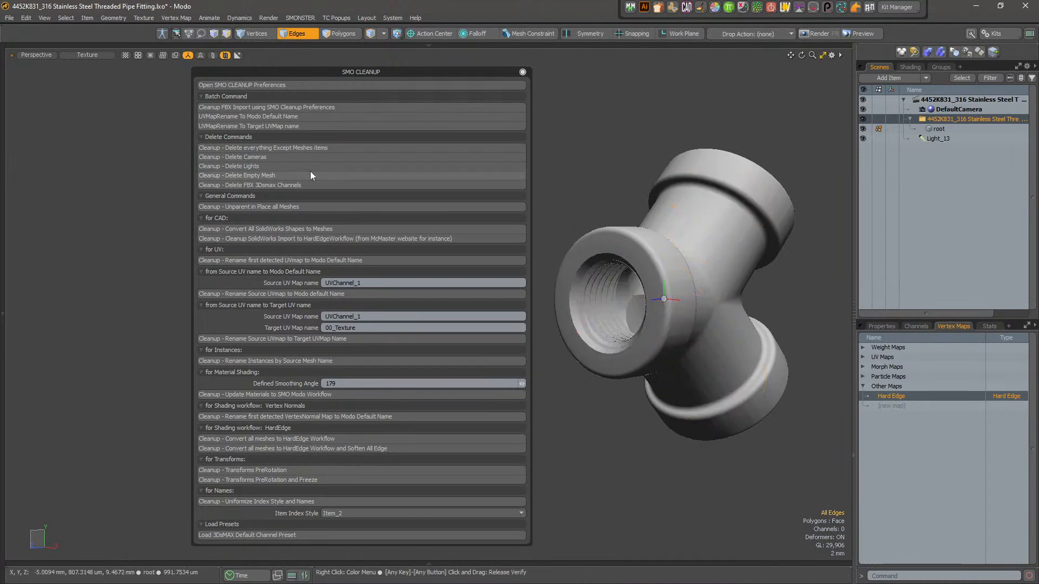
left_click(264, 158)
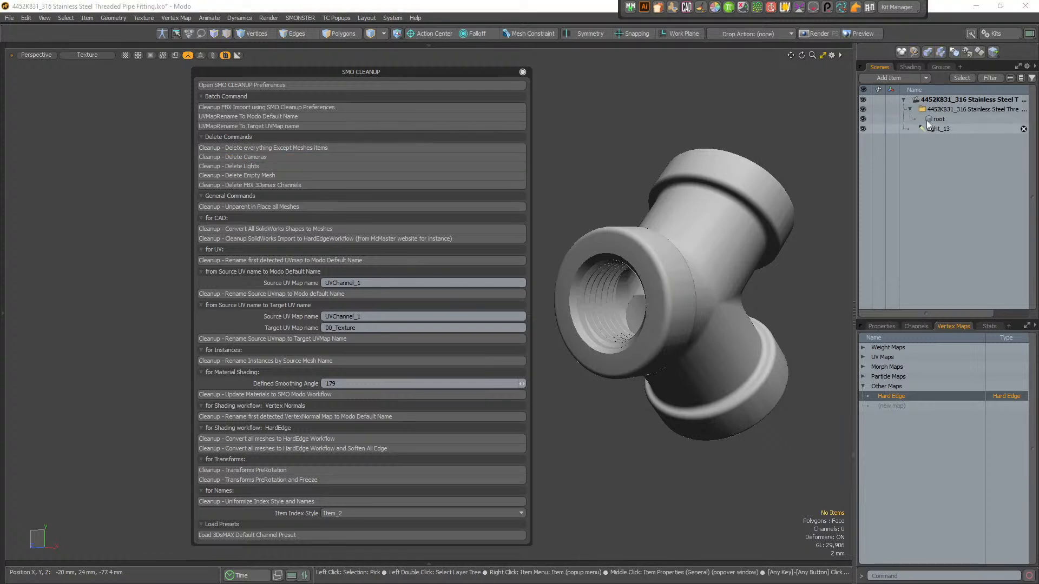
- Move the SMO CLEANUP palette away from the fitting and open the Command History on its command list
left_click_drag(451, 77, 327, 76)
left_click(551, 142)
key("F5")
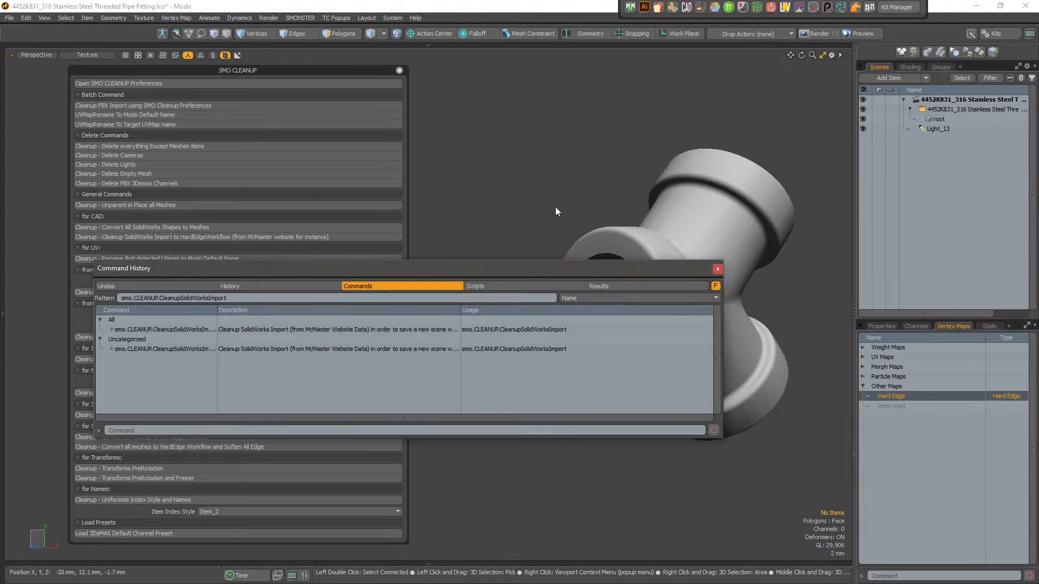
- Pick the fired smo.CLEANUP.DelCam command in the Command History's undo list and close the Command History
left_click(164, 349)
left_click(211, 285)
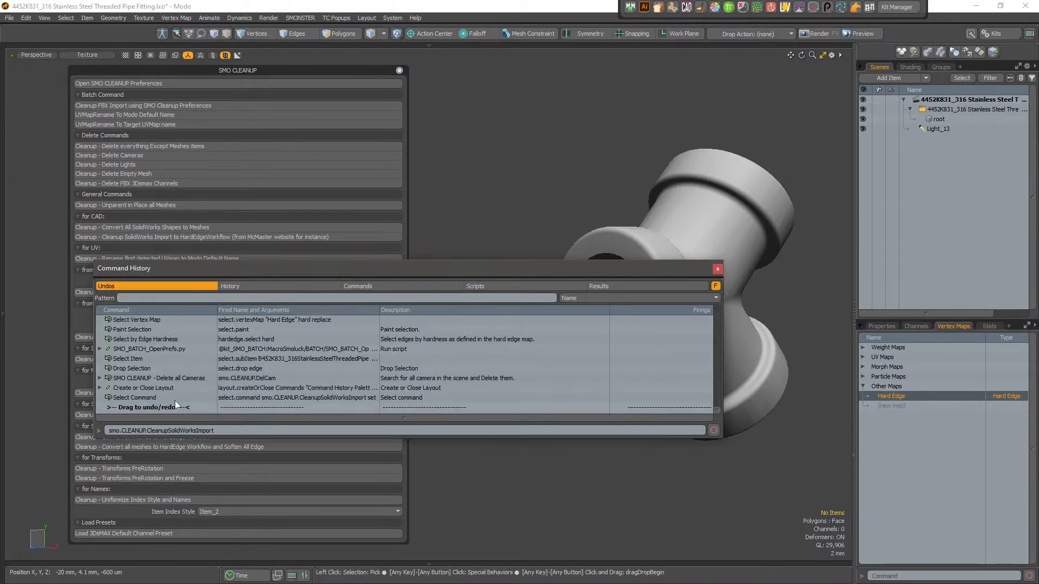
left_click(173, 379)
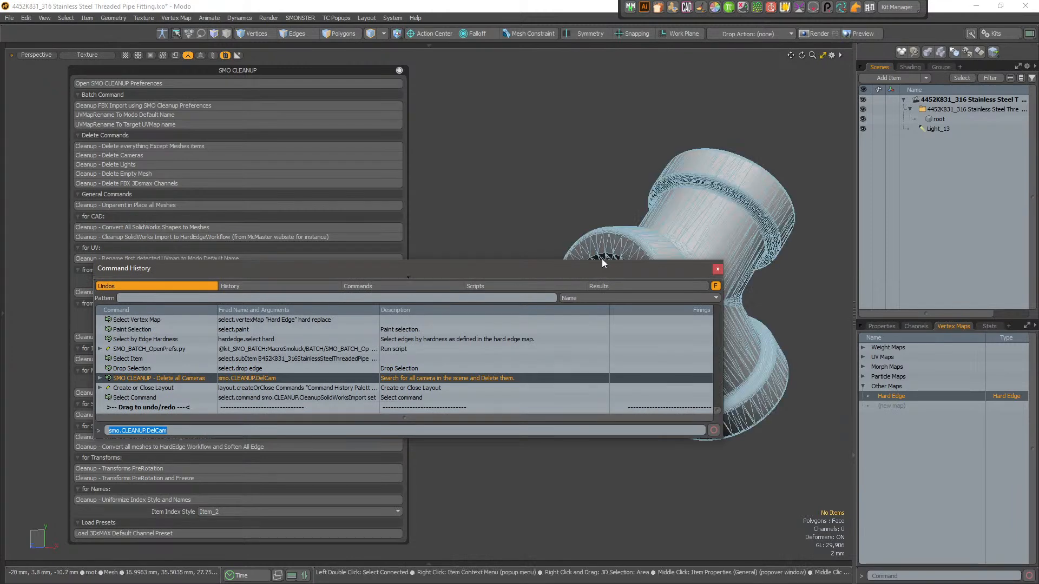
left_click(718, 269)
- Close the SMO CLEANUP palette and open the SMO BATCH palette, placing it over the empty part of the viewport
left_click_drag(265, 70, 381, 71)
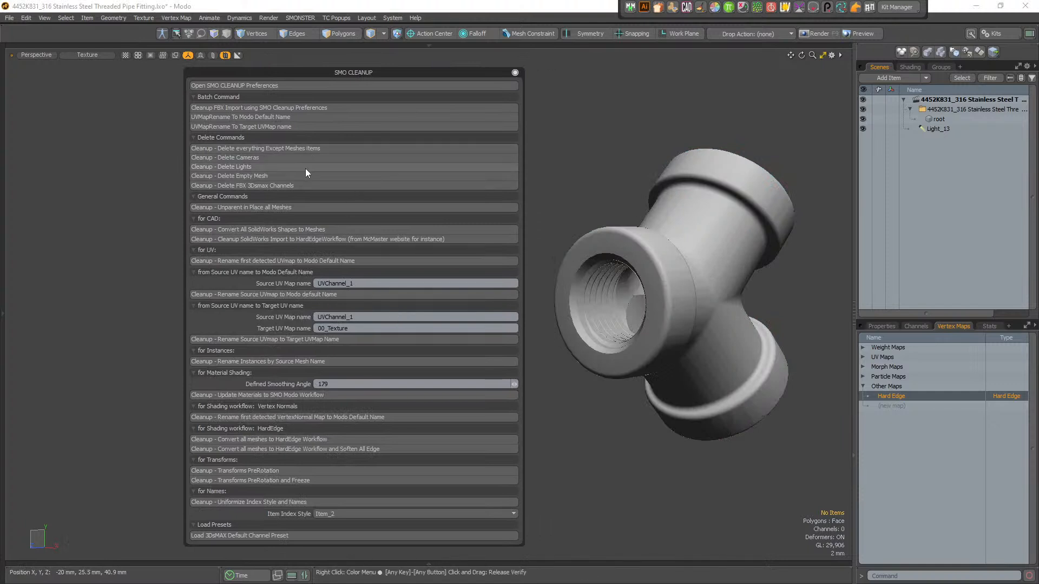
left_click(516, 72)
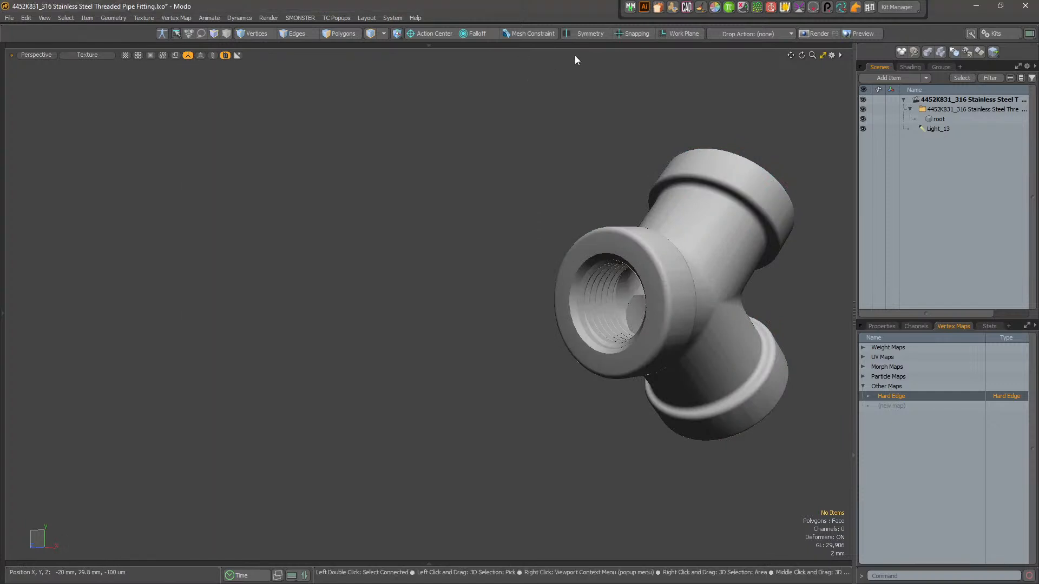
left_click(672, 7)
left_click(674, 43)
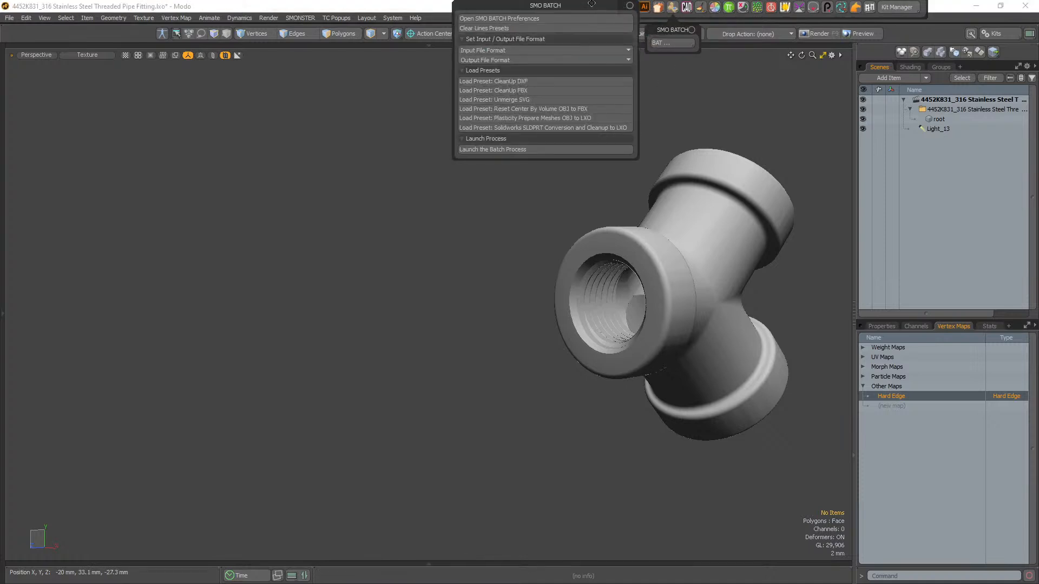
left_click_drag(569, 5, 241, 127)
- Close all open scenes and shift the SMO BATCH palette further into the empty viewport
left_click(9, 18)
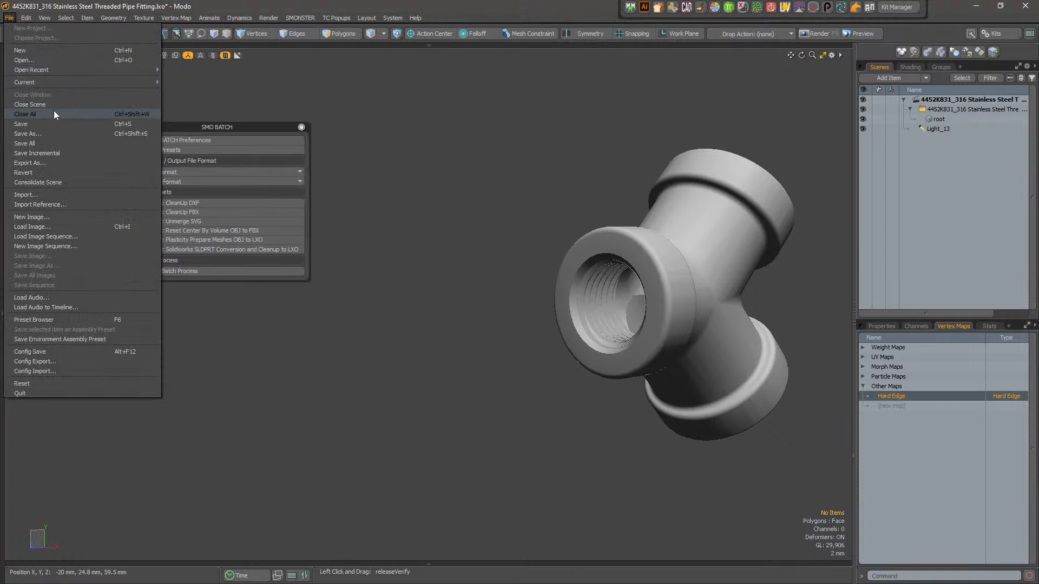
left_click(54, 114)
left_click(305, 112)
left_click_drag(276, 127, 343, 127)
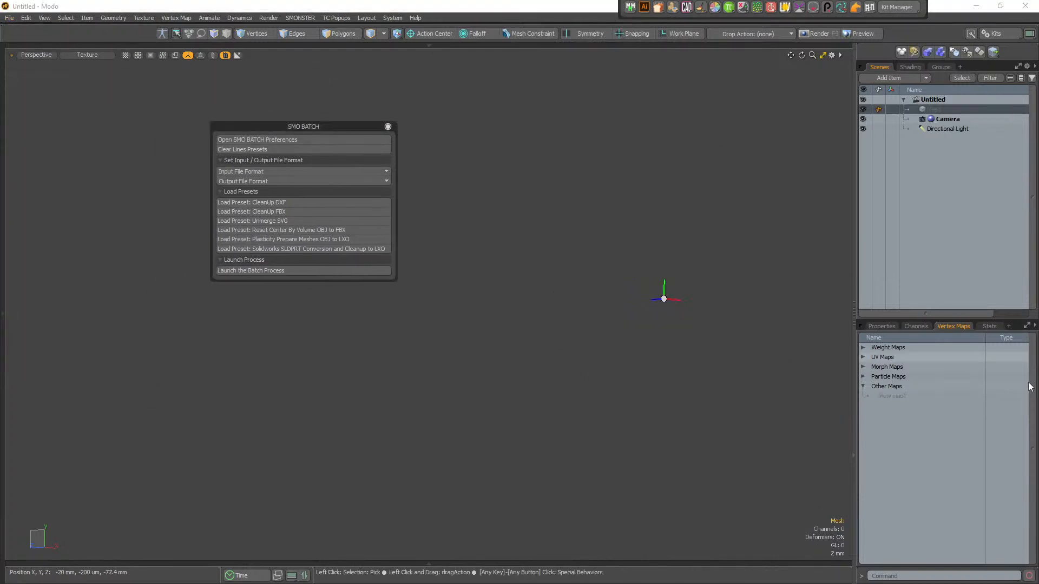
- Open the SMO BATCH preferences beside the palette and set batch command line 1 to smo.CLEANUP.DelCam
left_click(308, 142)
left_click_drag(439, 85, 708, 84)
left_click_drag(784, 283, 545, 295)
type("smo.CLEANUP.DelCam")
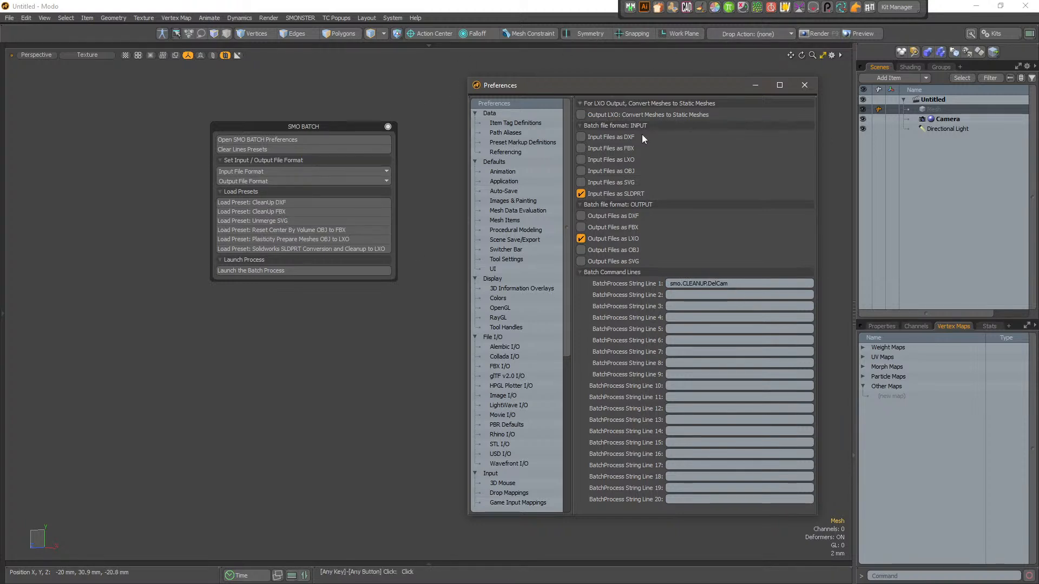
- Set batch command line 2 to smo.CLEANUP.DelLight, based on the command in line 1
left_click_drag(735, 283, 527, 283)
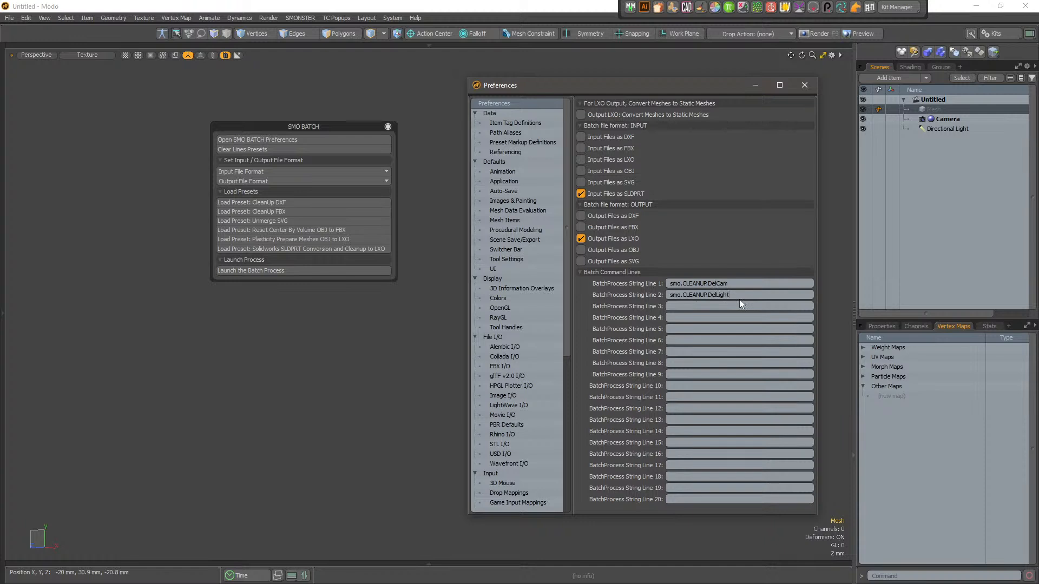
left_click(756, 305)
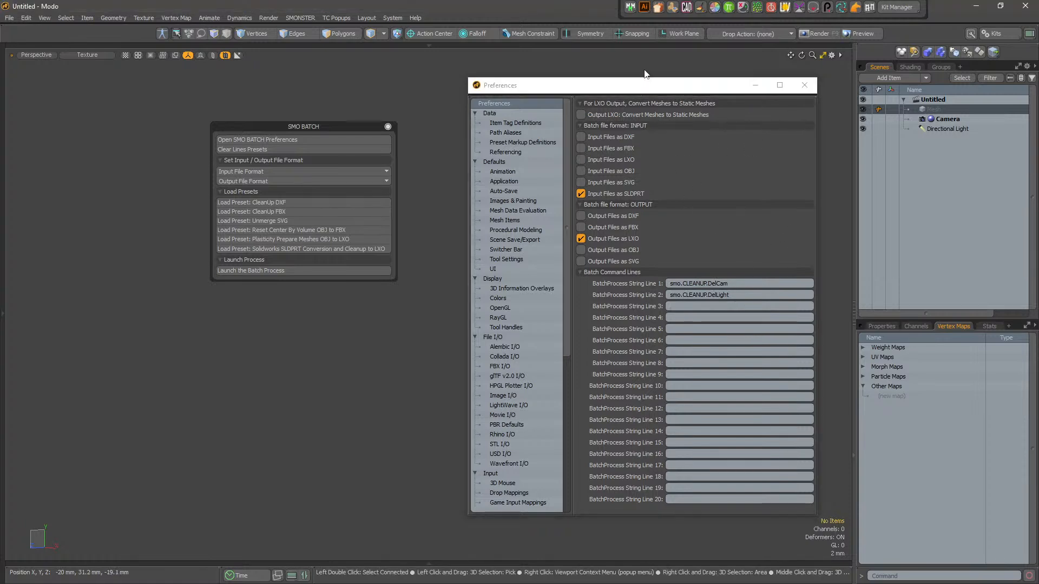
double_click(736, 294)
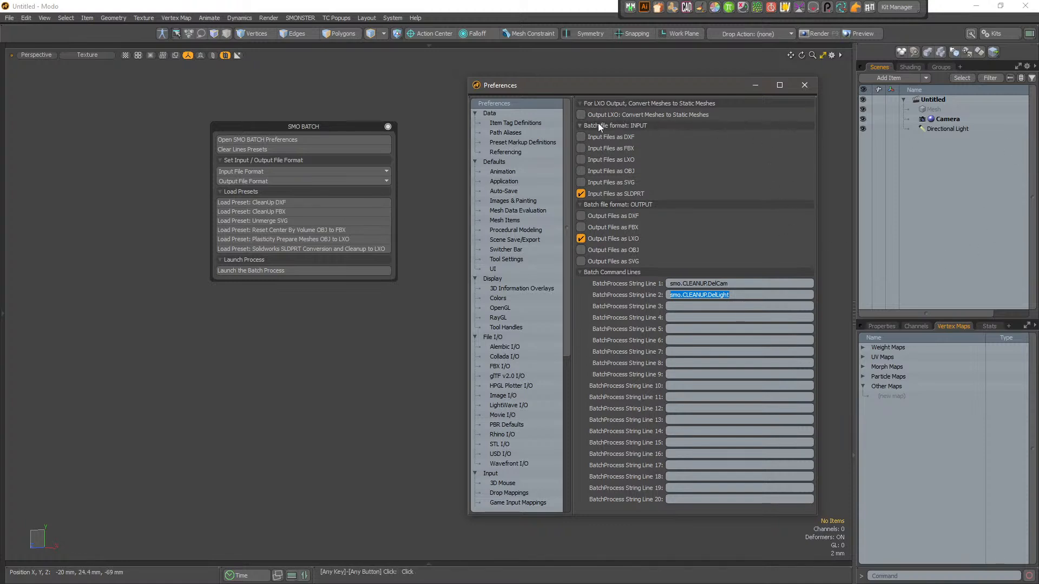
- Adjust the SMO BATCH palette's position, switch to File Explorer and permanently delete the LXO subfolder of TEST_SLDPRT
left_click_drag(346, 127, 383, 122)
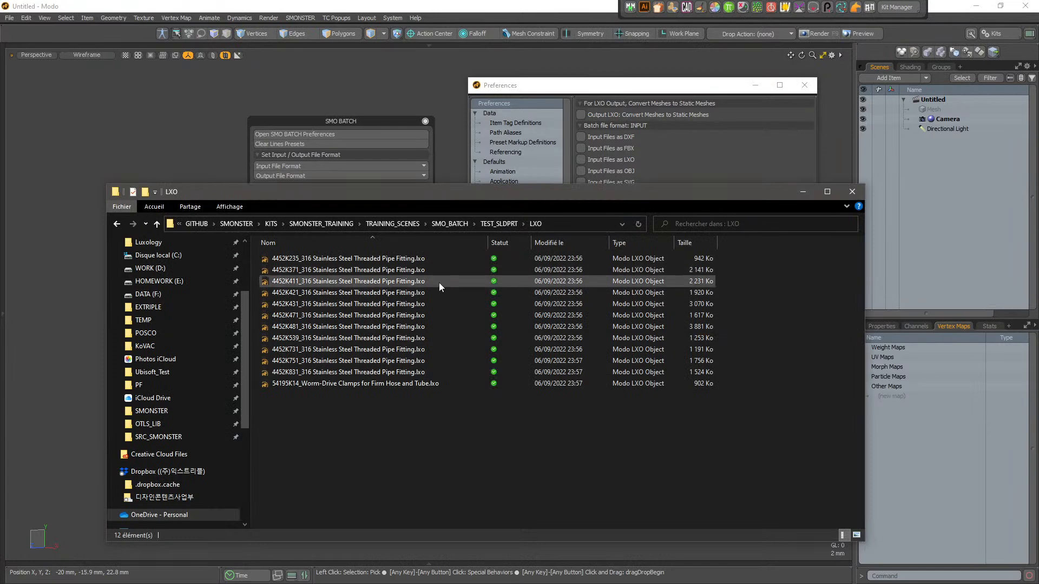
left_click(513, 223)
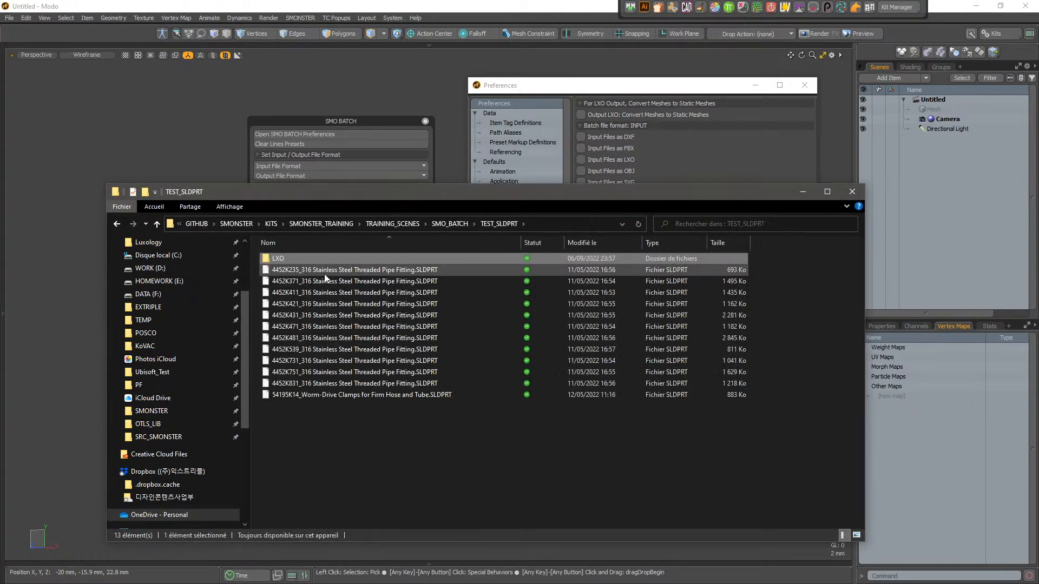
key("shift+Delete")
key("Return")
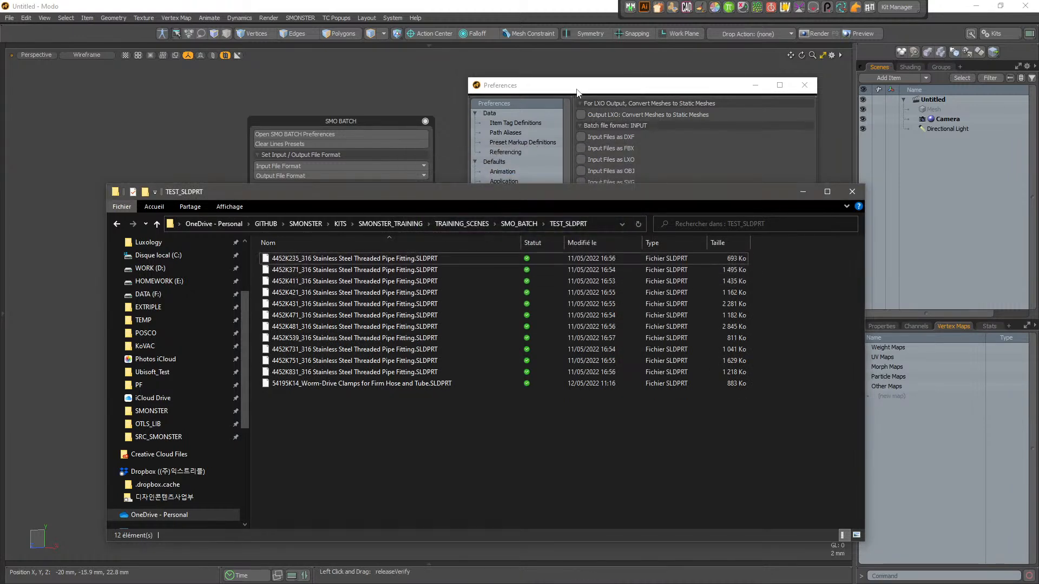
- Return to Modo and launch the batch process on the TEST_SLDPRT folder
left_click(518, 179)
left_click(307, 265)
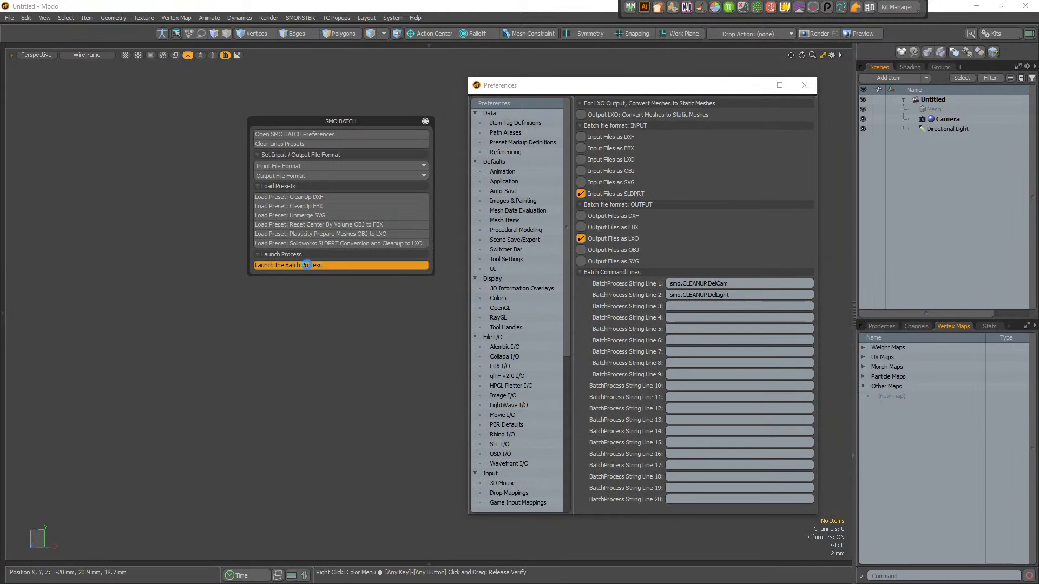
left_click(478, 218)
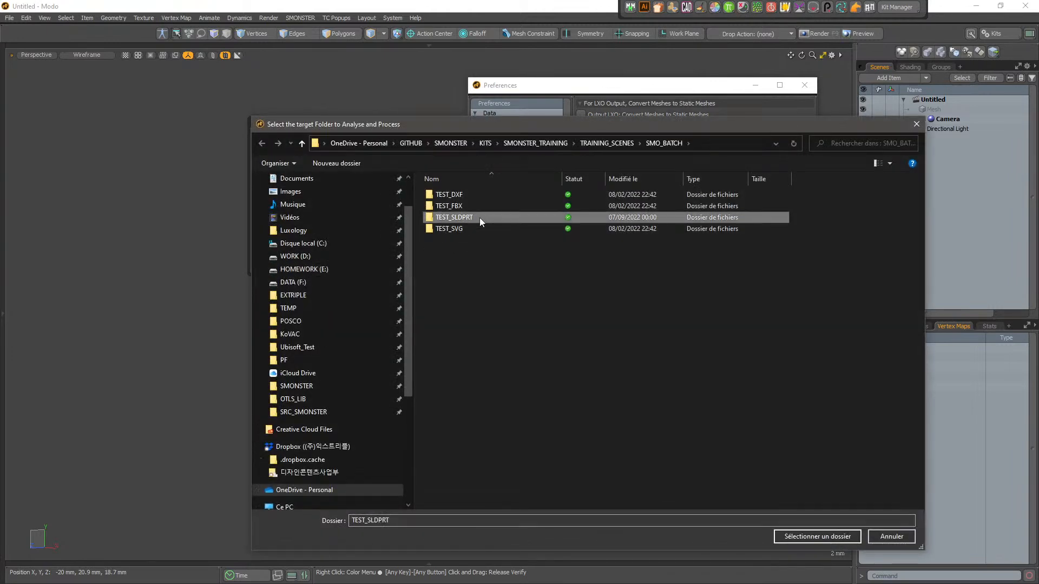
left_click(797, 534)
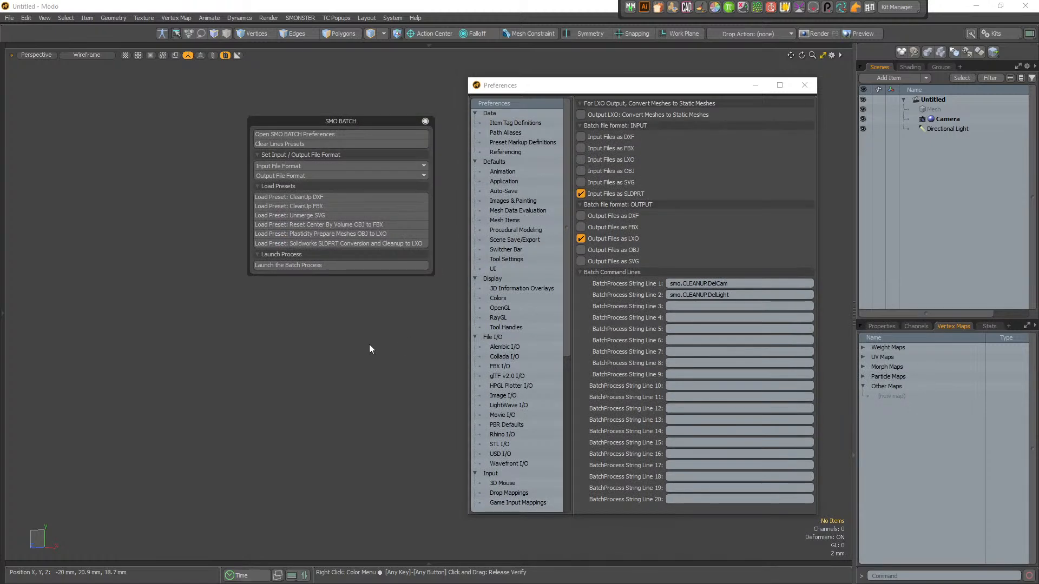
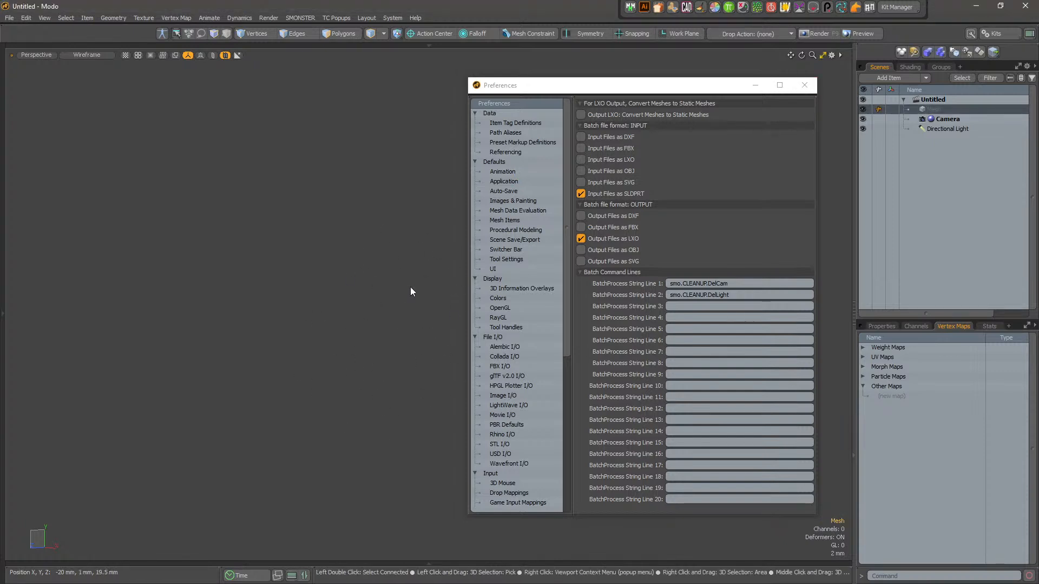
- Open the recent 4452K831_316 Stainless Steel Threaded Pipe Fitting.lxo, expand its group locator in the item list and select it
left_click_drag(690, 90, 450, 94)
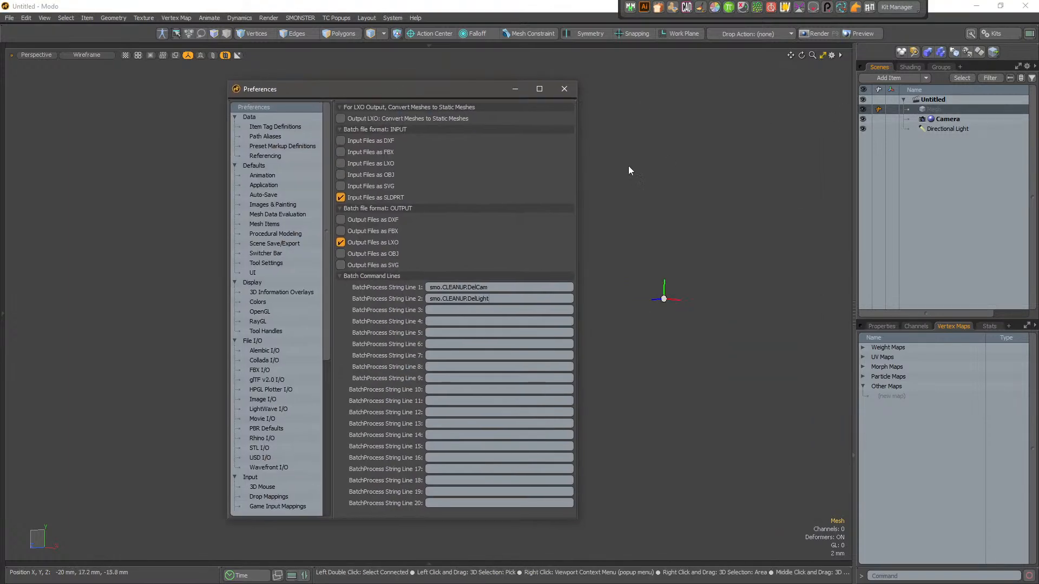
left_click(12, 19)
mouse_move(56, 69)
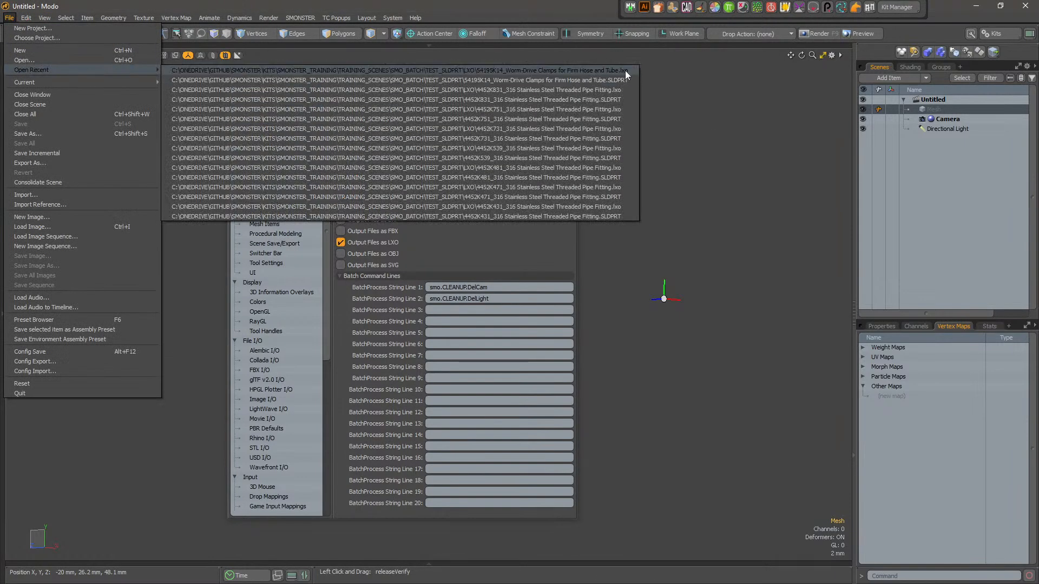
left_click(623, 90)
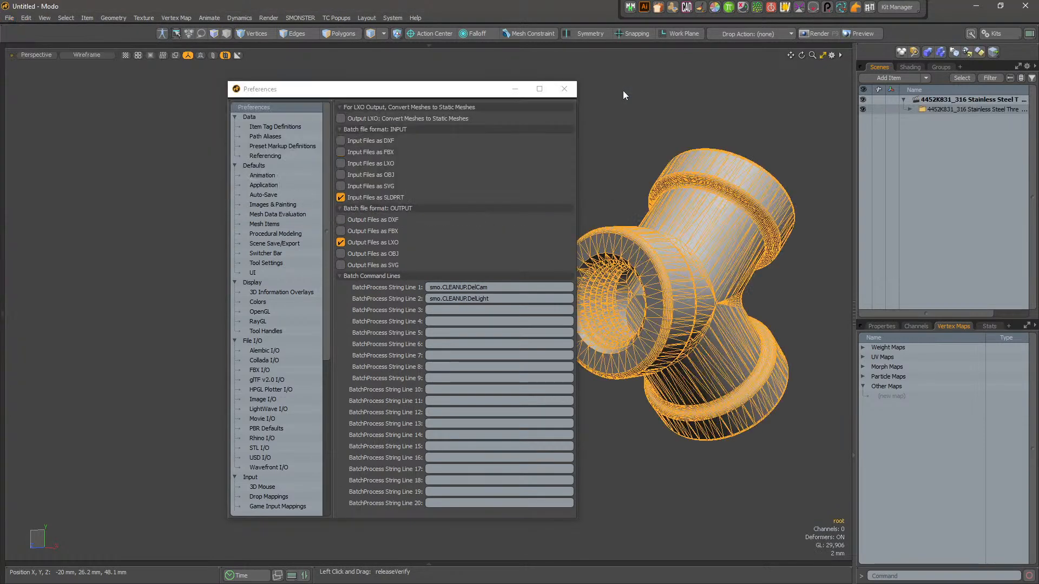
left_click(910, 109)
left_click(968, 110)
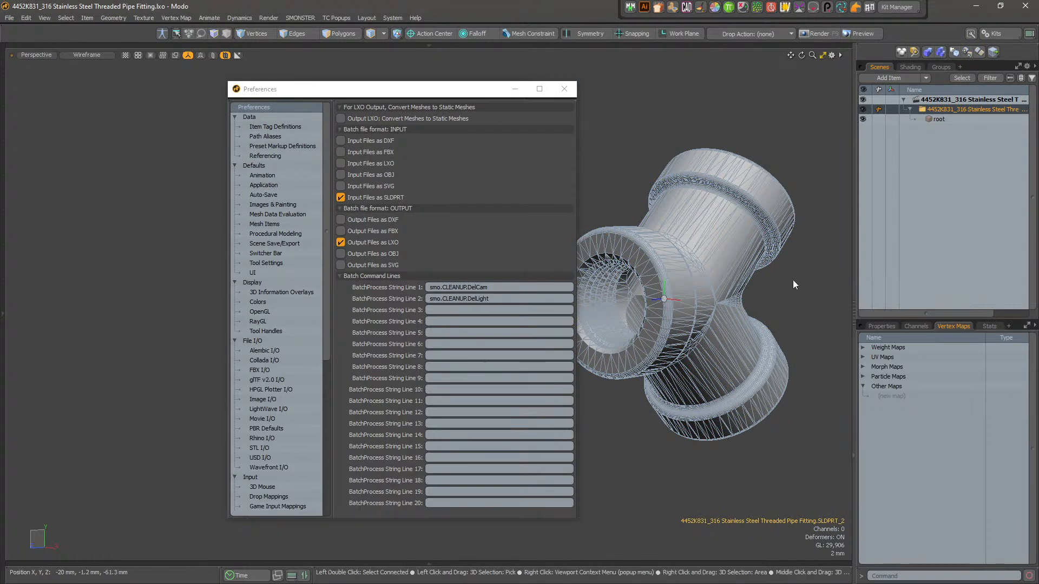
- Review the two batch command lines, move the Preferences window clear of the fitting and clear the item selection
left_click(508, 289)
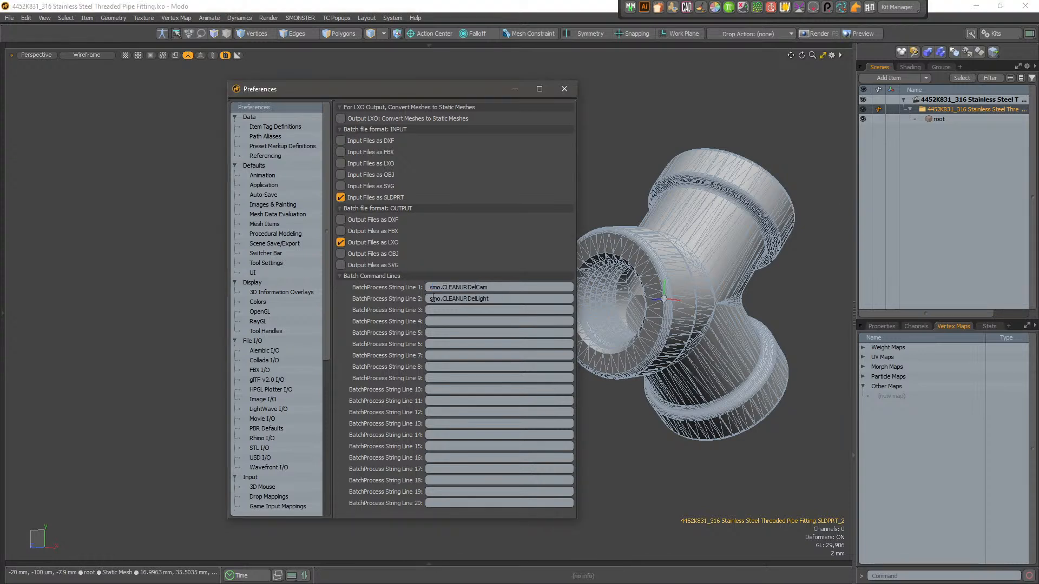
left_click(496, 299)
left_click_drag(405, 90, 332, 82)
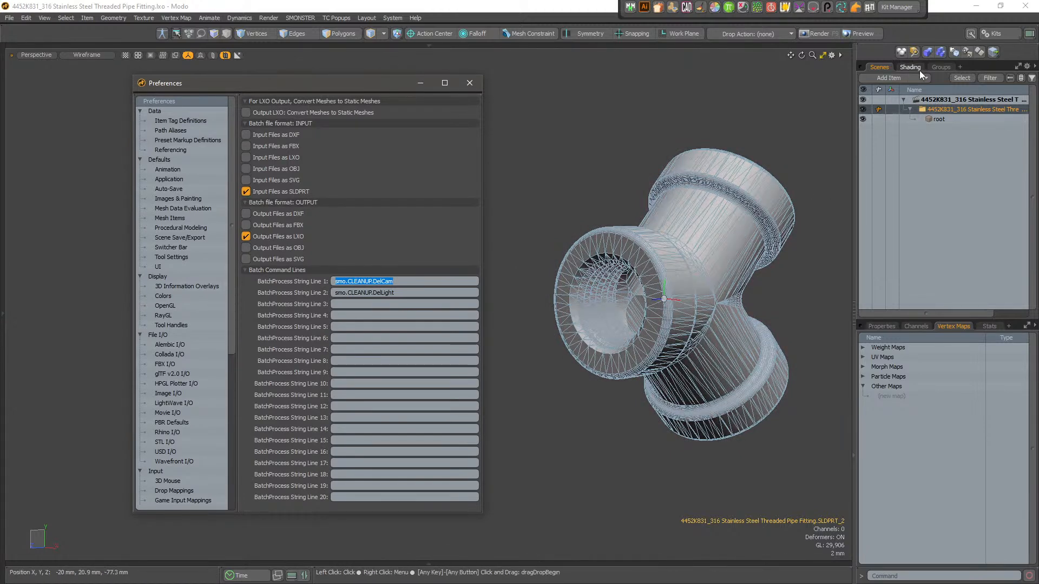
left_click(410, 304)
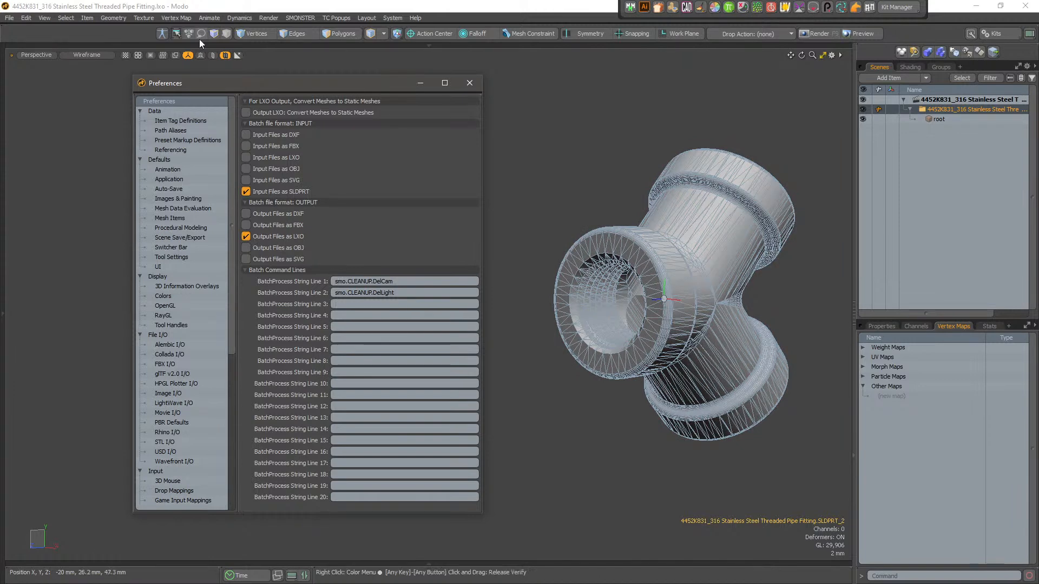
left_click(541, 114)
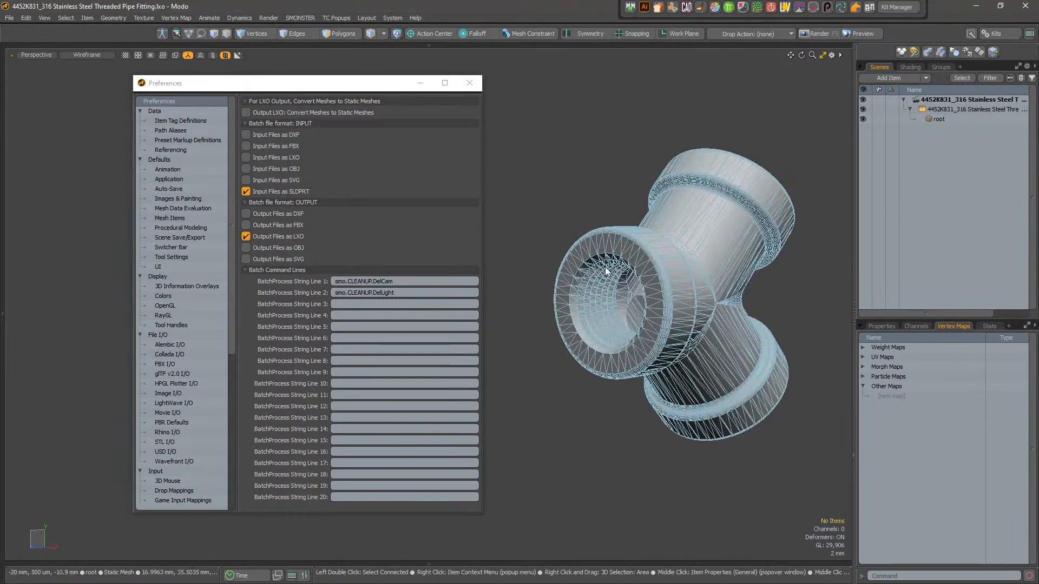
- Open the Command History beside the Preferences window and run the selection of all items of type mesh
key("F5")
left_click_drag(527, 269, 900, 88)
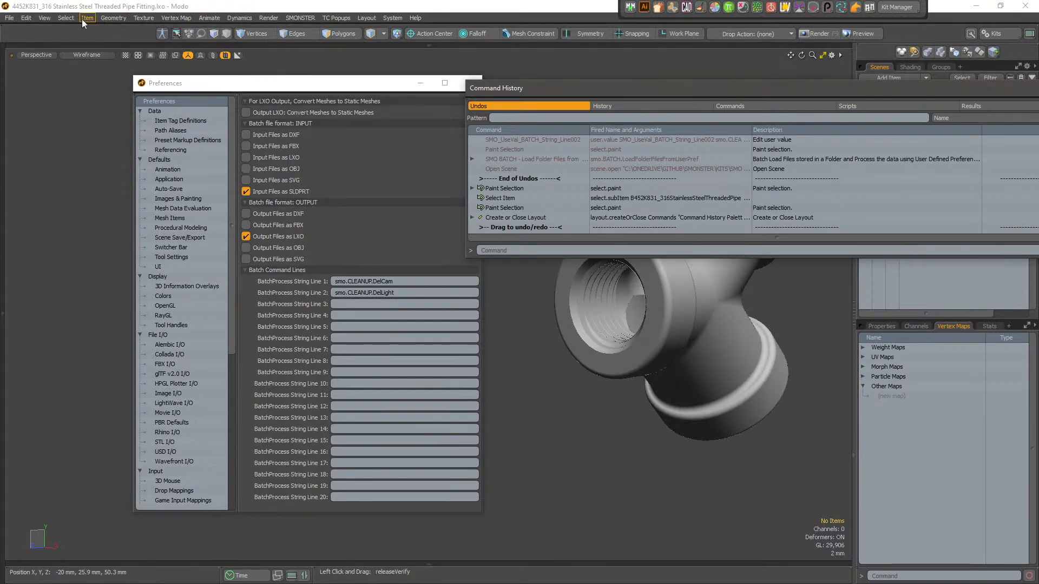
left_click(114, 18)
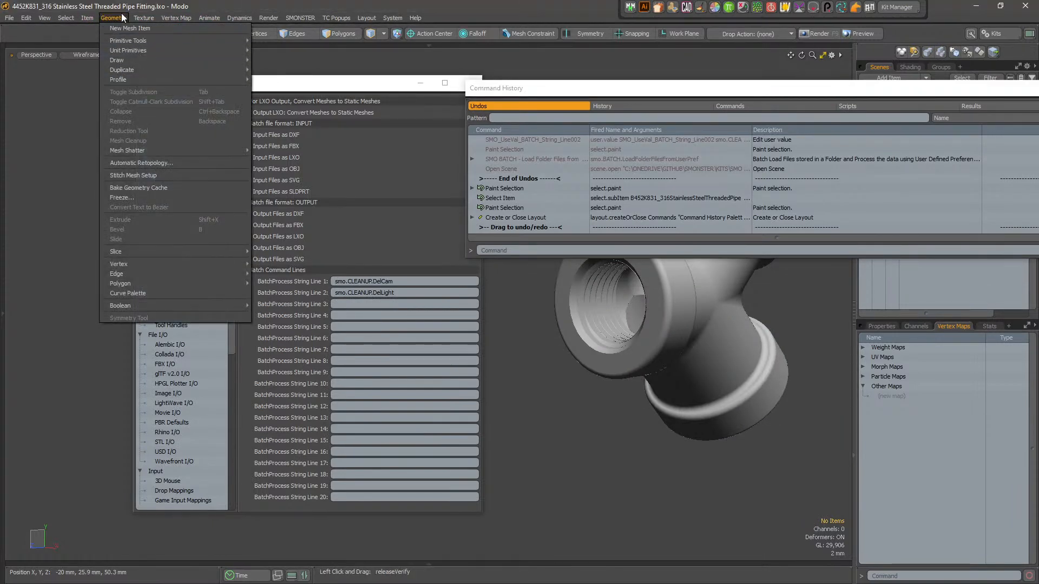
mouse_move(86, 20)
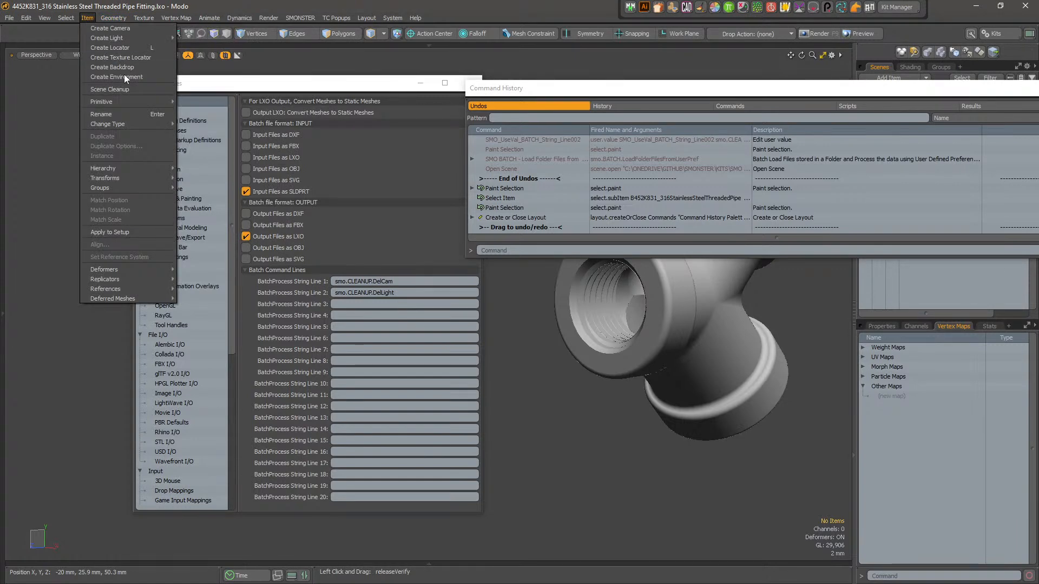
mouse_move(149, 124)
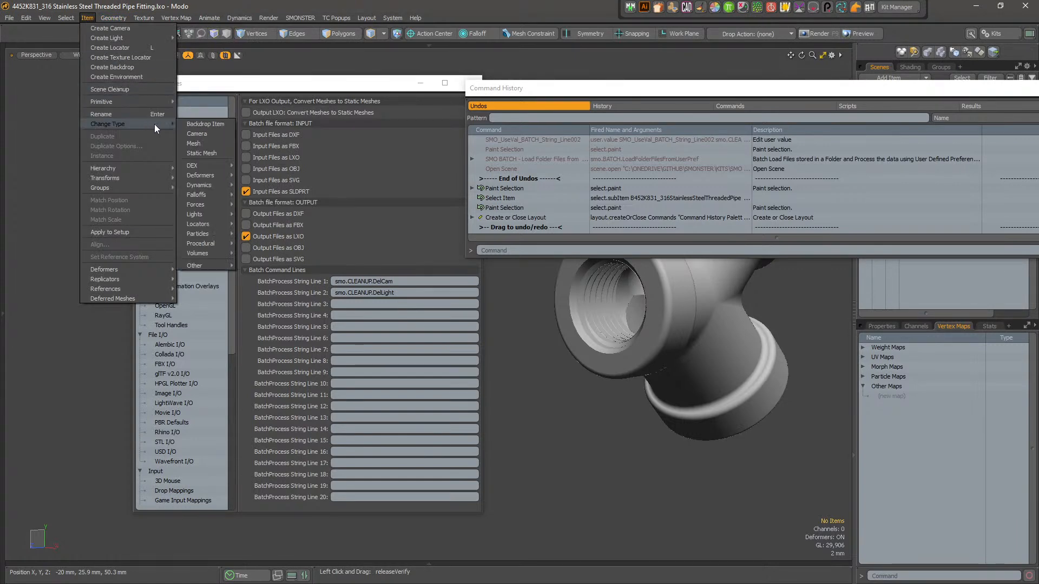
mouse_move(137, 168)
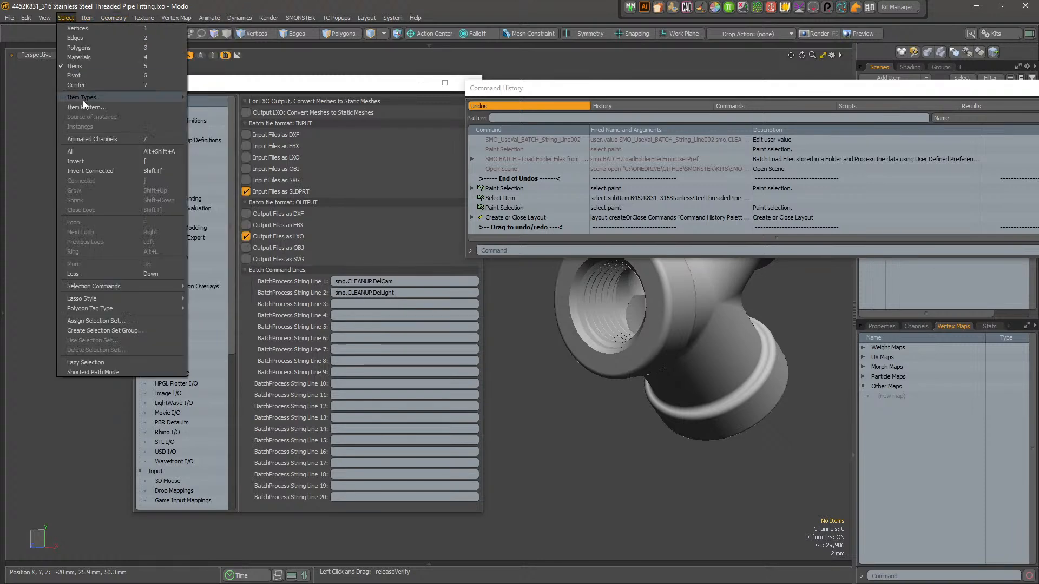
mouse_move(82, 99)
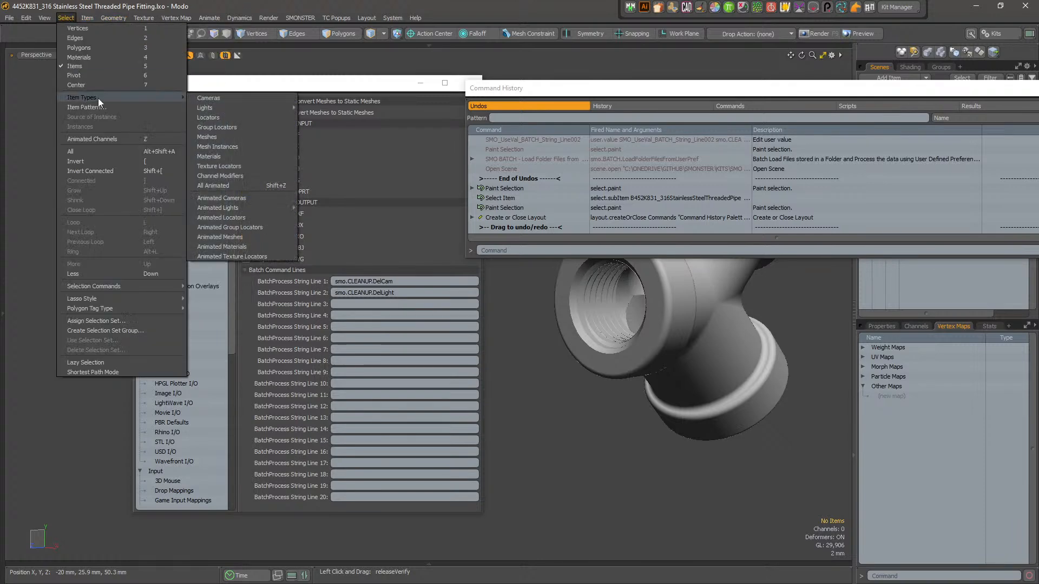
left_click(239, 136)
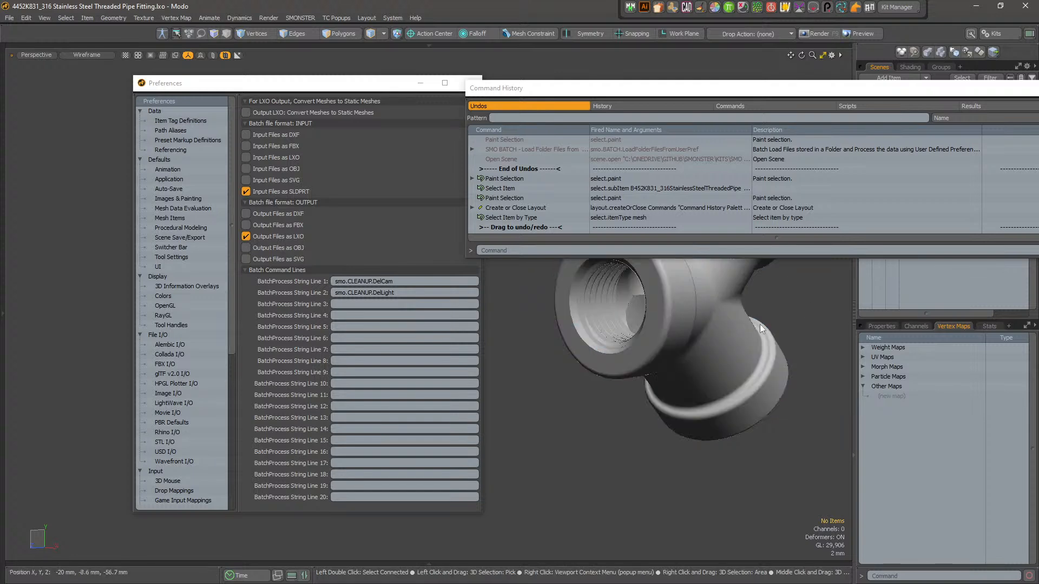
- Move the Command History window clear of the item list and select the root item inside the fitting's group
left_click_drag(940, 91, 671, 166)
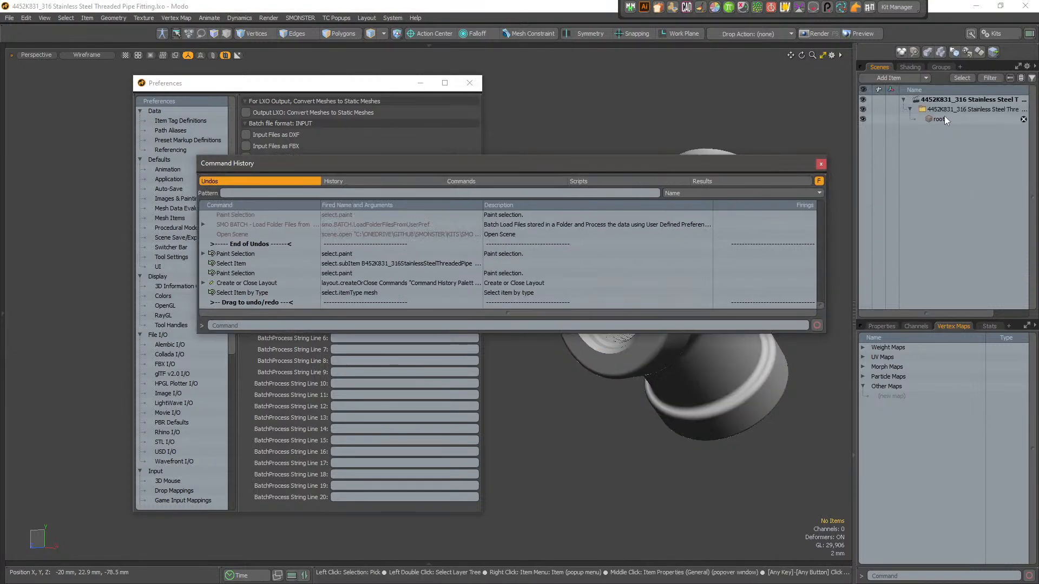
left_click(942, 118)
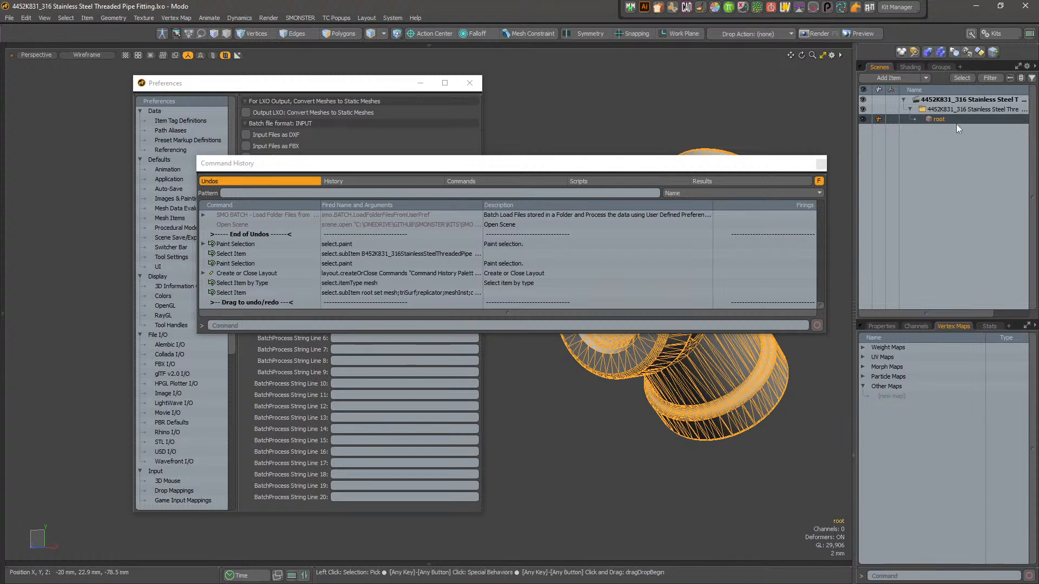
right_click(958, 121)
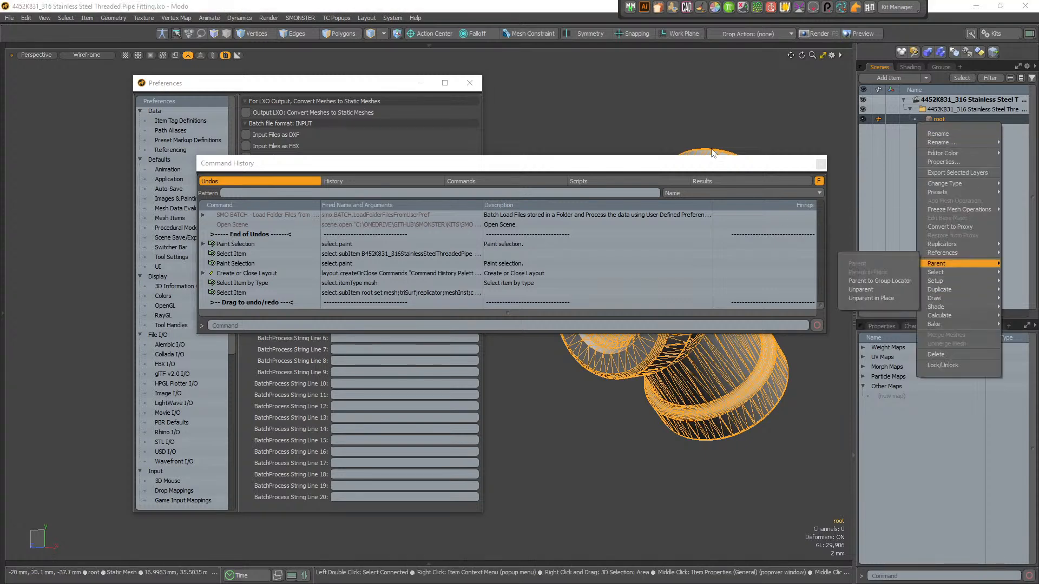
- Turn the batch conversion of meshes to static meshes for LXO output on and back off, moving the Command History off that option
left_click(260, 111)
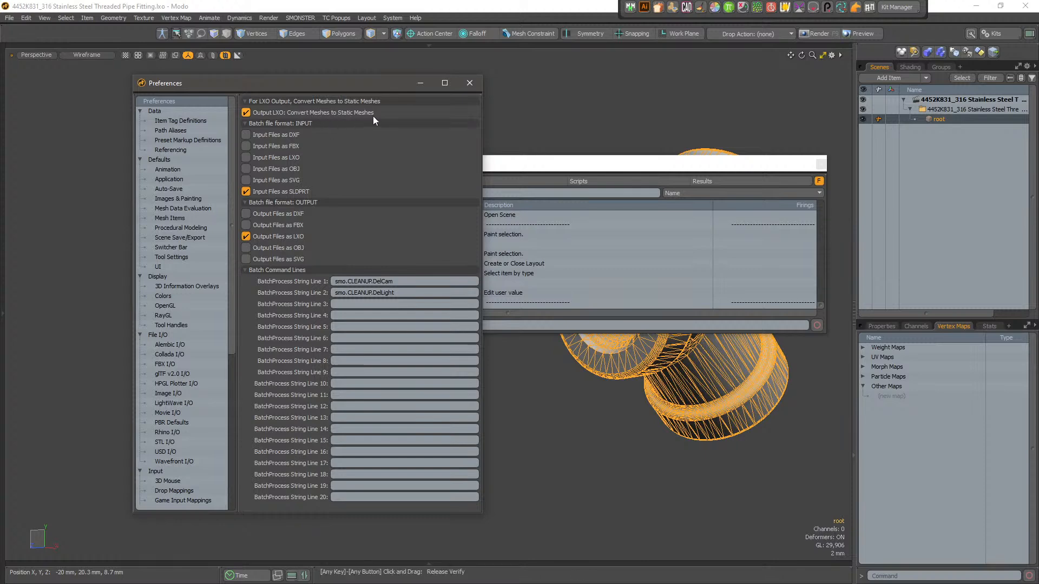
left_click_drag(673, 167, 510, 276)
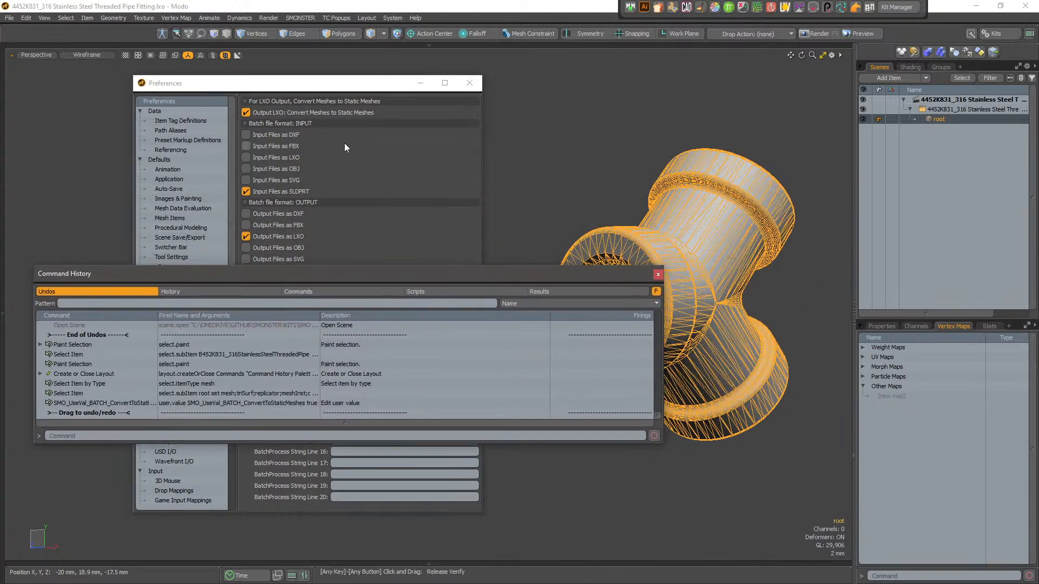
left_click(344, 115)
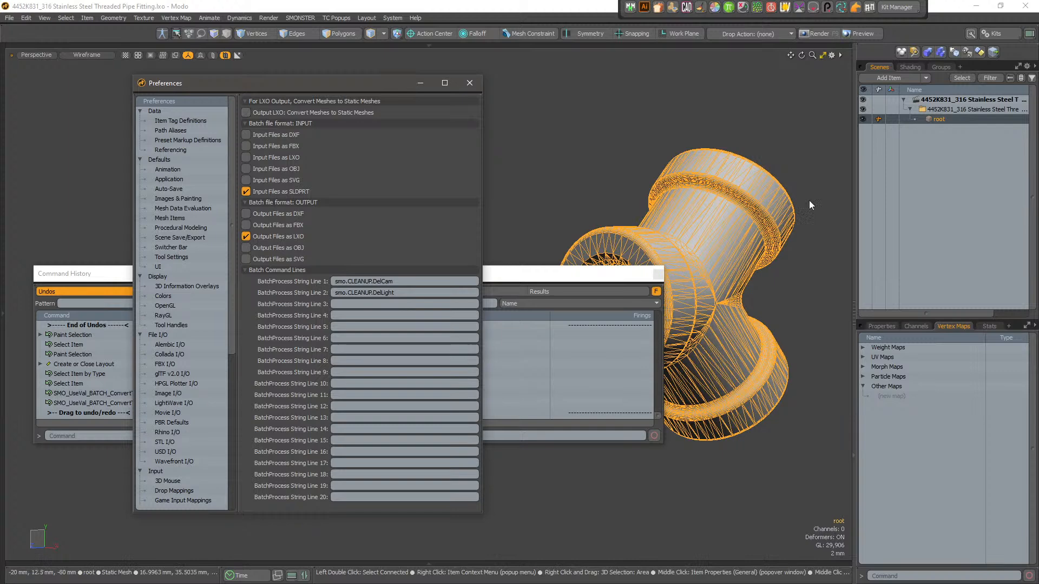
- Change the root item's type to Mesh and bring the Command History forward
right_click(953, 120)
left_click(1005, 118)
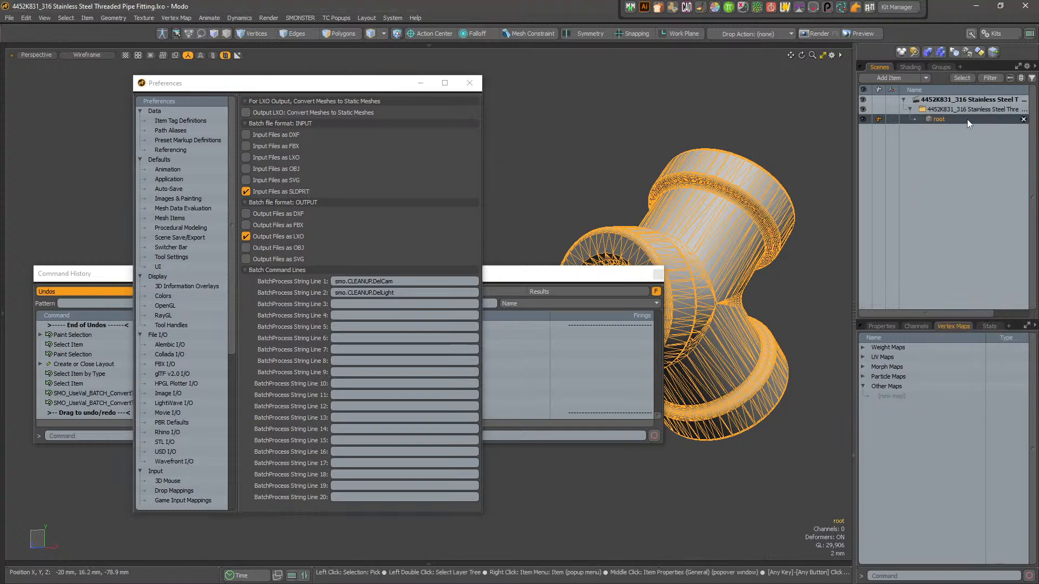
right_click(956, 118)
mouse_move(969, 181)
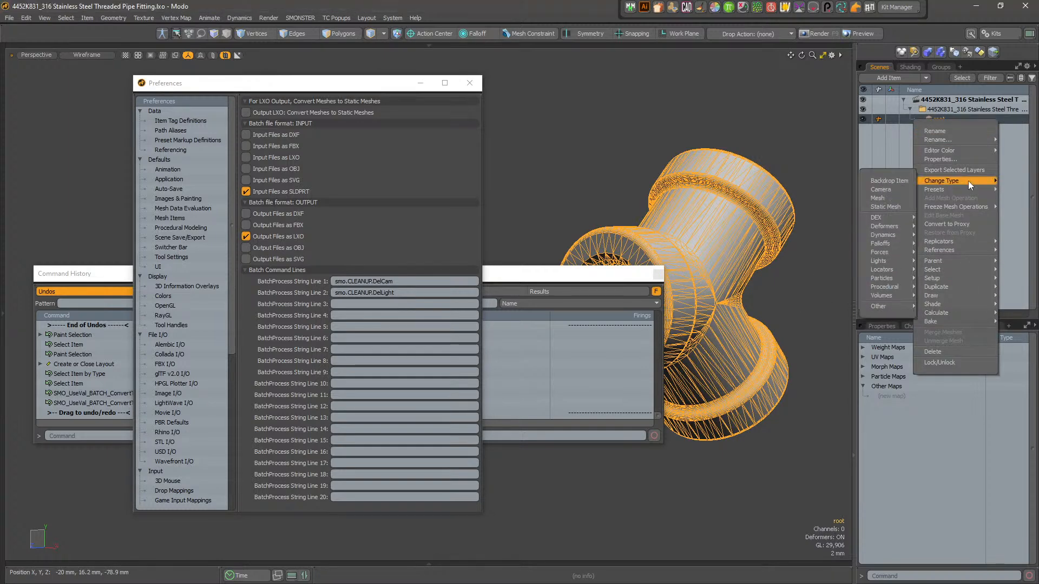
mouse_move(882, 237)
left_click(888, 207)
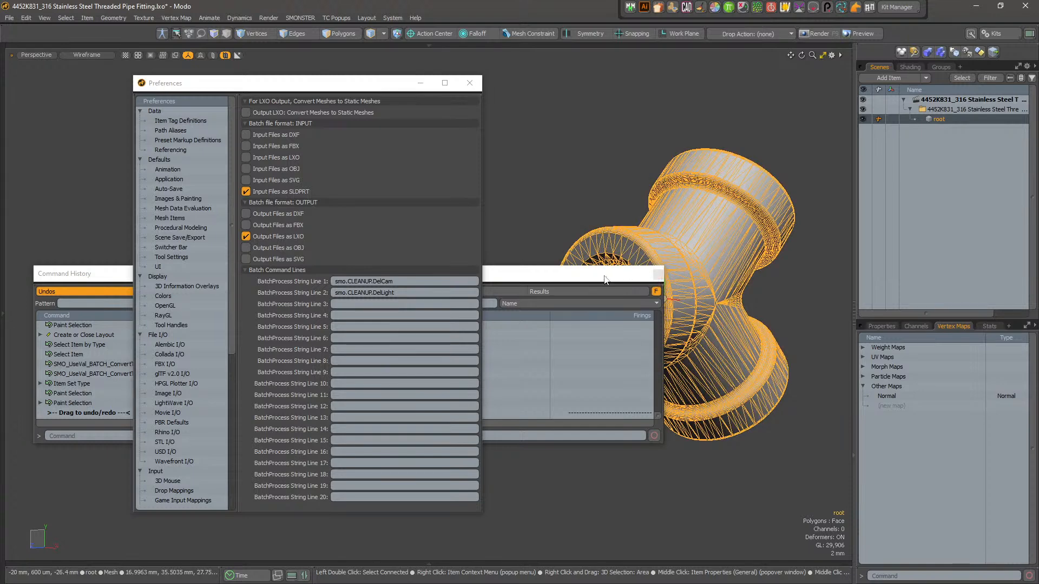
left_click(629, 278)
- Show the Shader Tree, expand the fitting's material groups down to defaultplastic and widen the name column
left_click(913, 67)
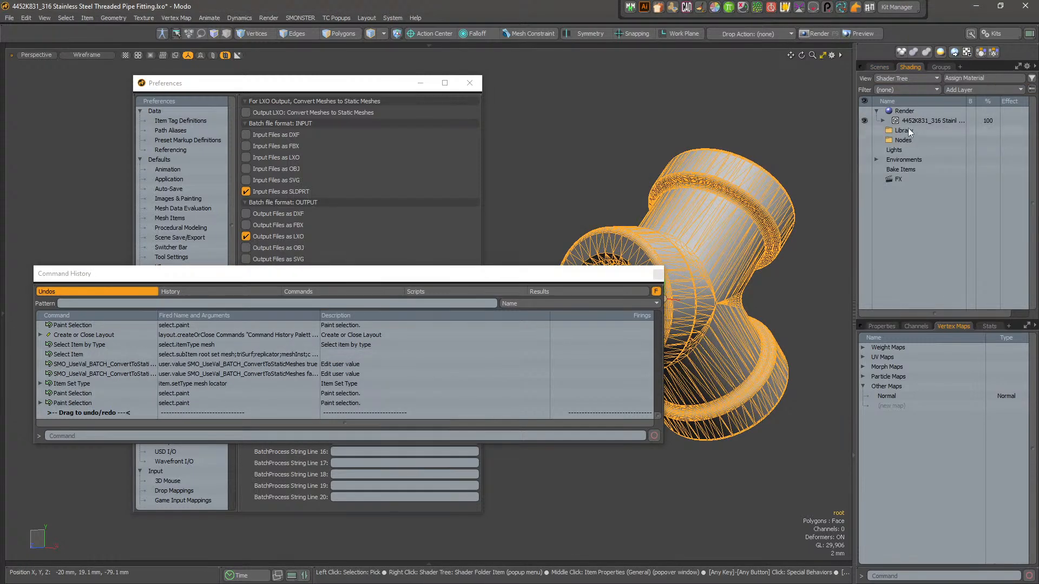
left_click(883, 121)
left_click(890, 131)
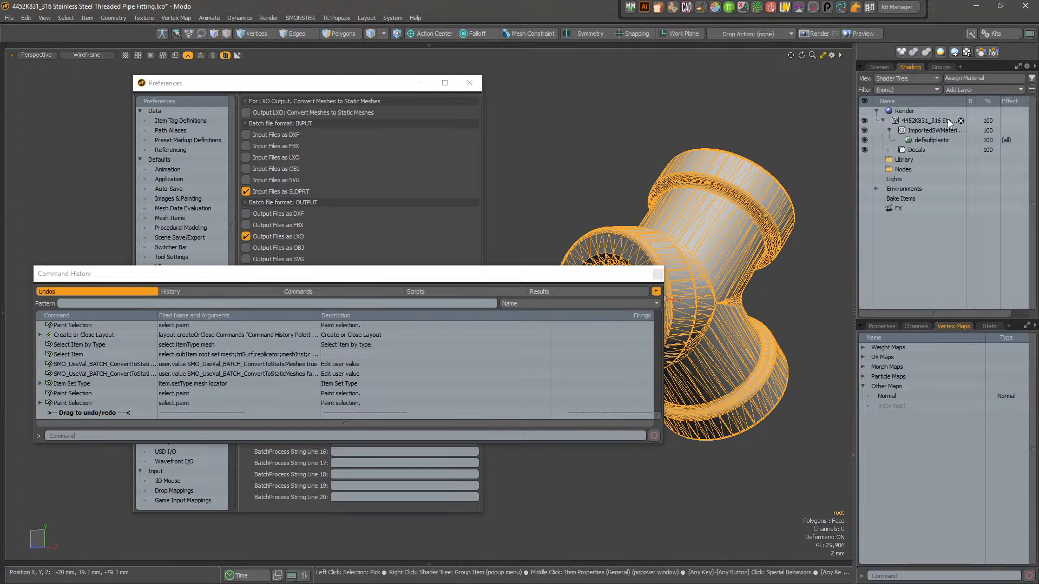
mouse_move(967, 102)
left_mouse_down()
mouse_move(994, 101)
mouse_move(983, 103)
left_mouse_up()
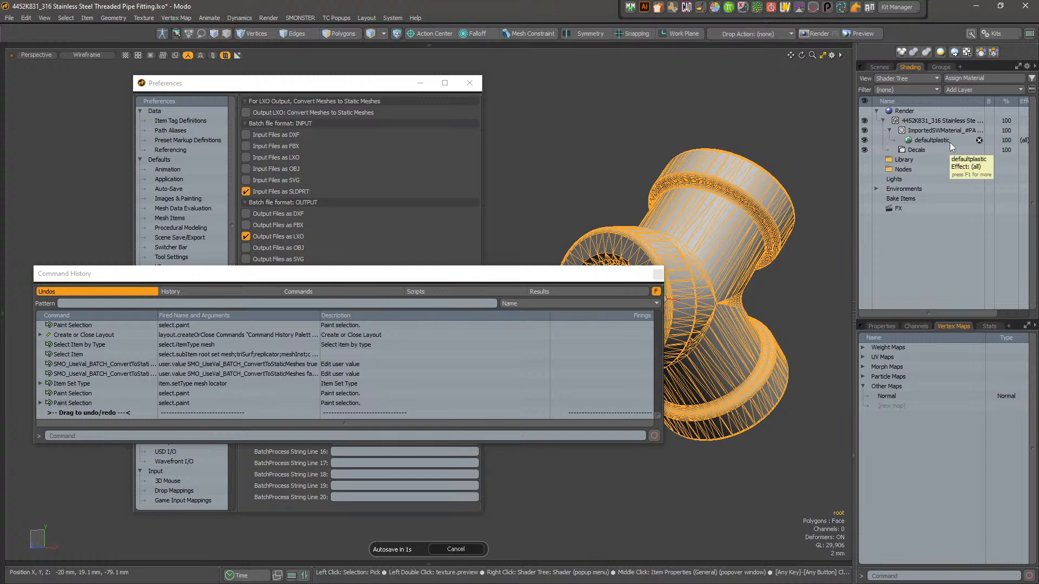
- Close the Command History and examine the layer types that can be added and the first two batch command lines
left_click(657, 274)
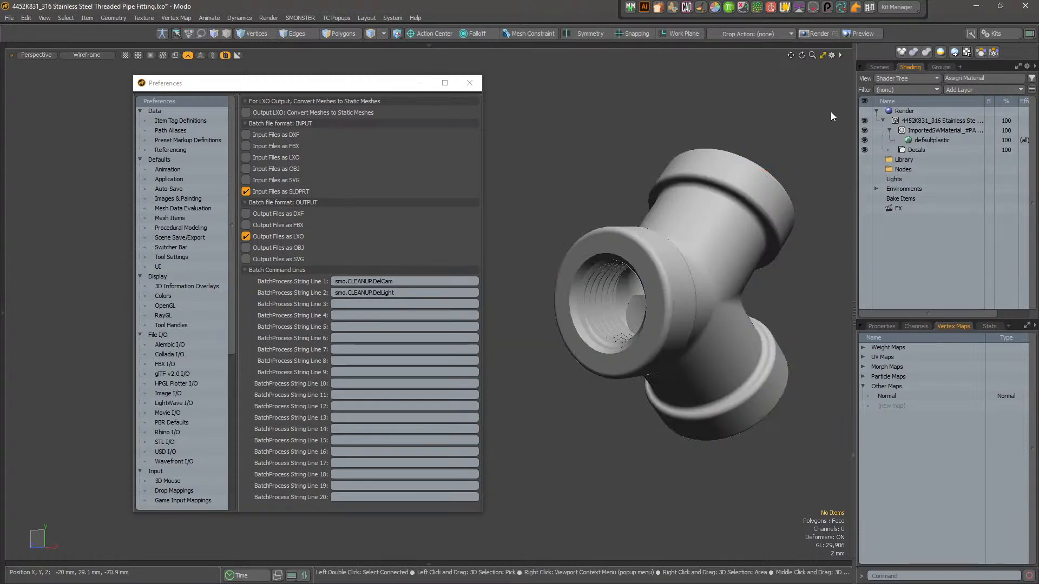
left_click(979, 89)
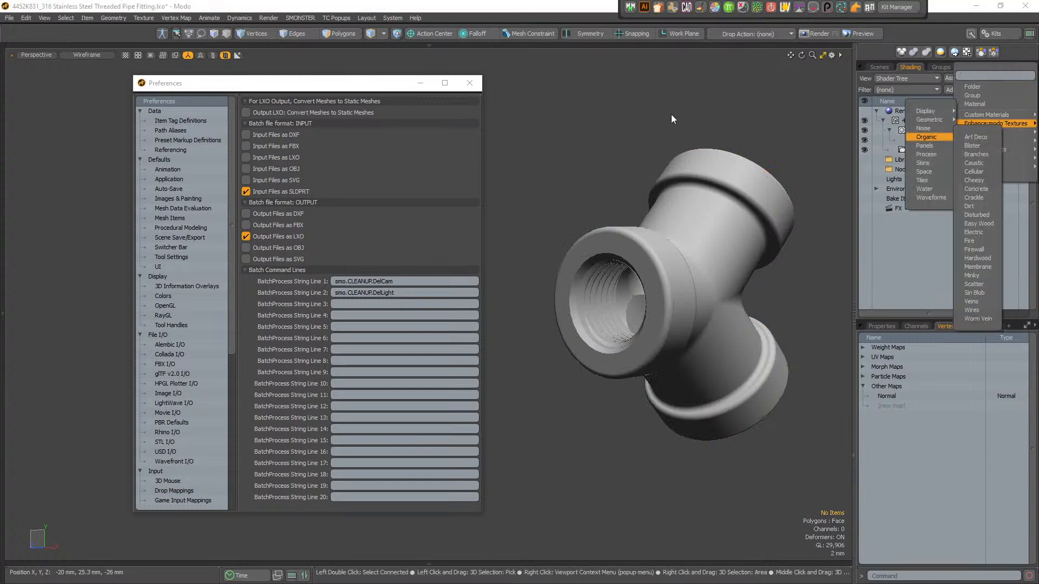
left_click(402, 292)
left_click(409, 283)
left_click(395, 293)
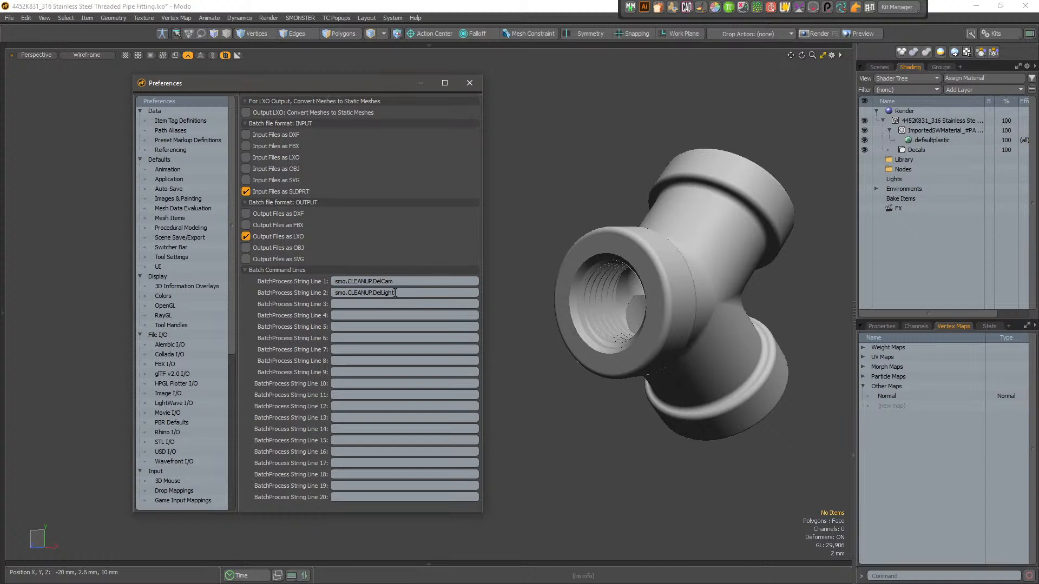
left_click(984, 89)
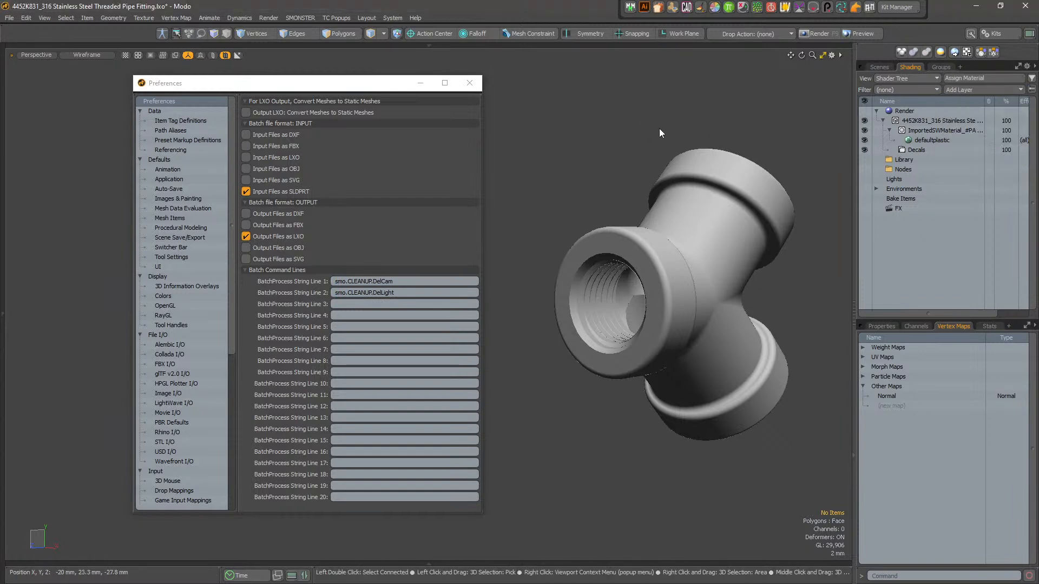
left_click(990, 90)
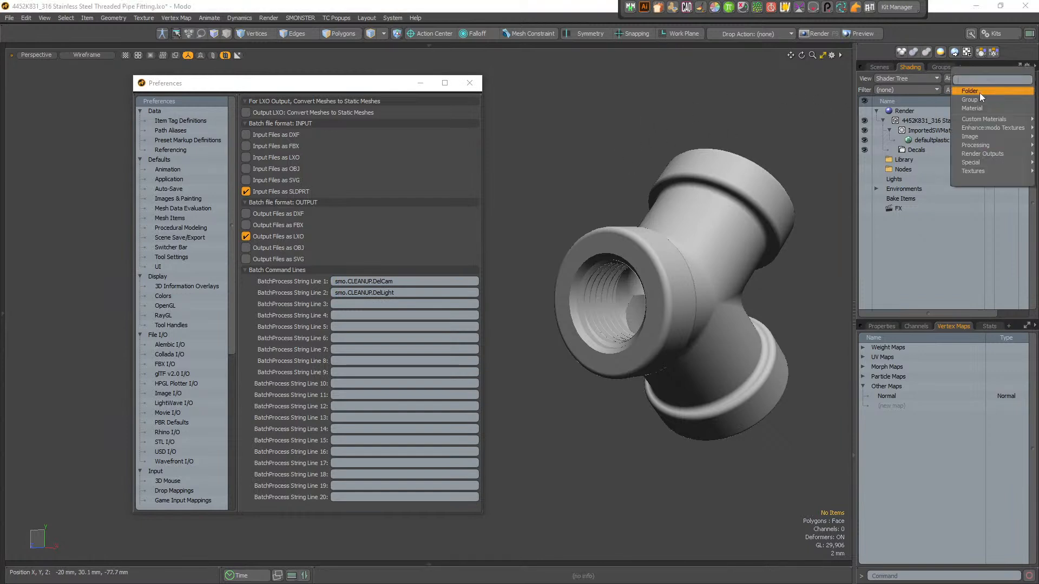
left_click(387, 285)
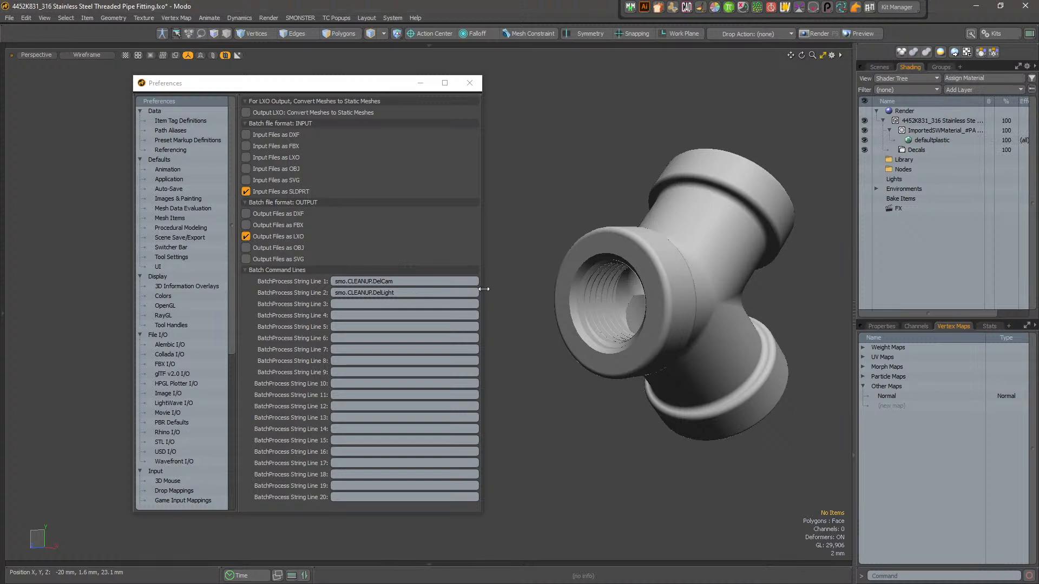
left_click(961, 89)
mouse_move(963, 125)
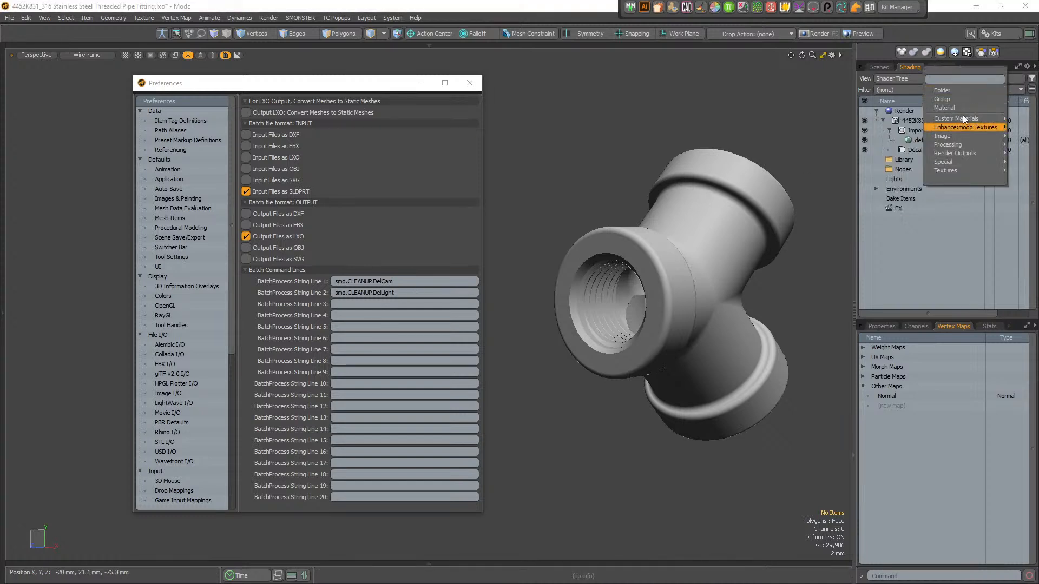
left_click(641, 112)
- Reopen the Command History, make it narrower, place it beside the Preferences window and show its undo list
key("F5")
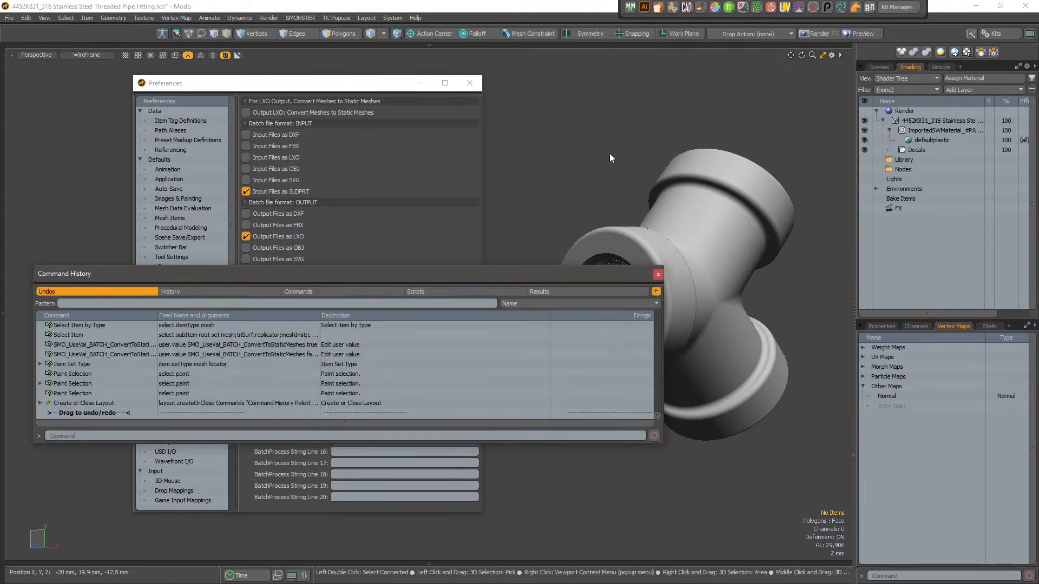
left_click_drag(571, 277, 686, 327)
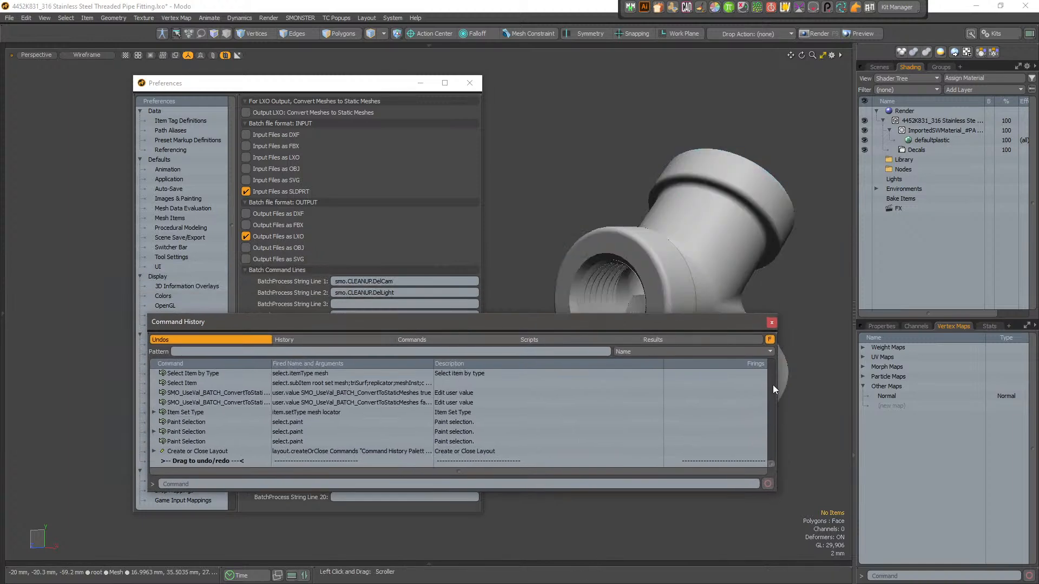
left_click_drag(777, 384, 509, 373)
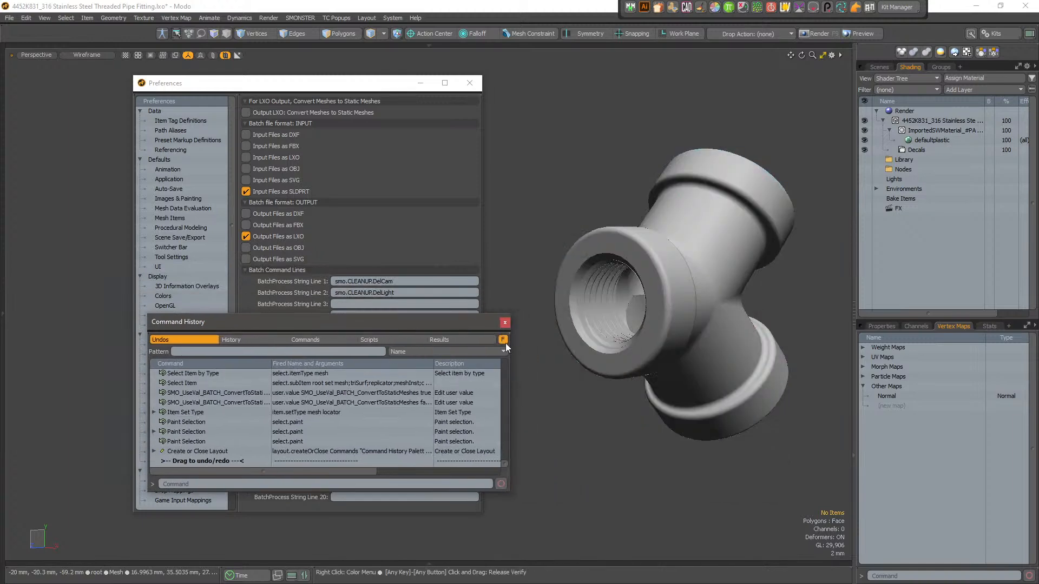
left_click_drag(290, 323, 632, 353)
left_click(601, 359)
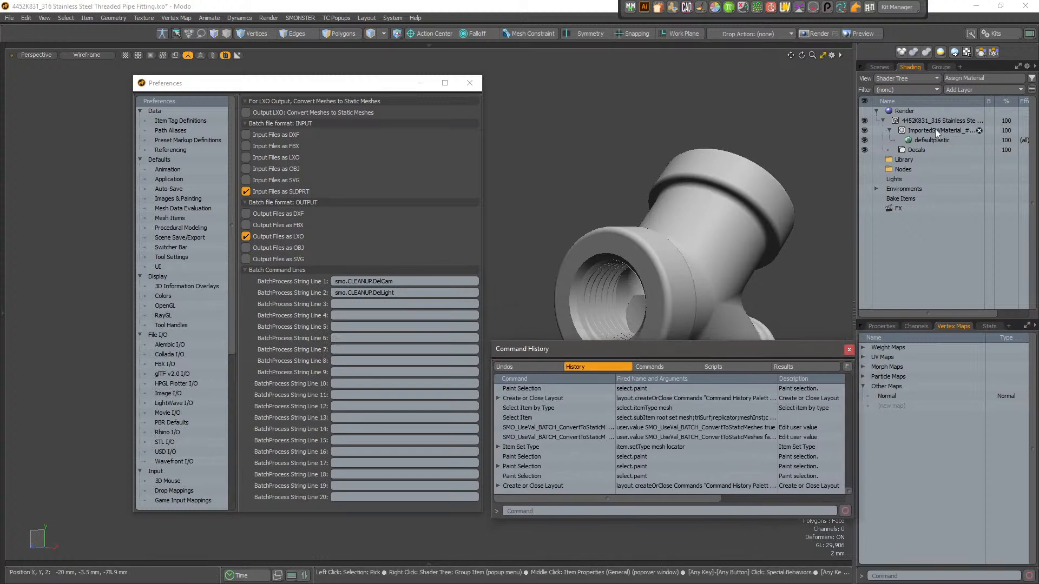
left_click(550, 368)
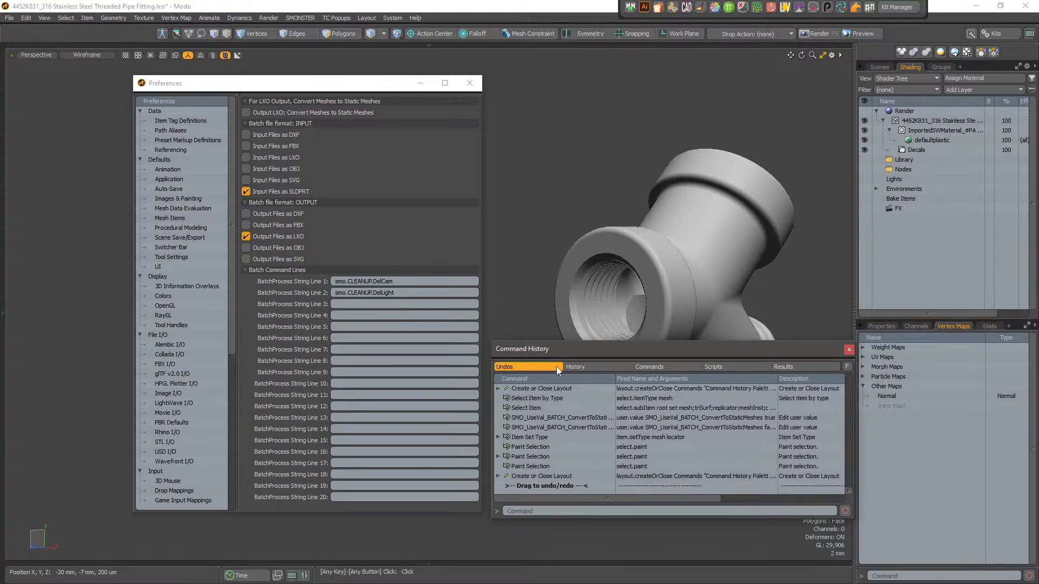
- Search the addable layers for "shader" and add a Shader to the Shader Tree
left_click(1002, 90)
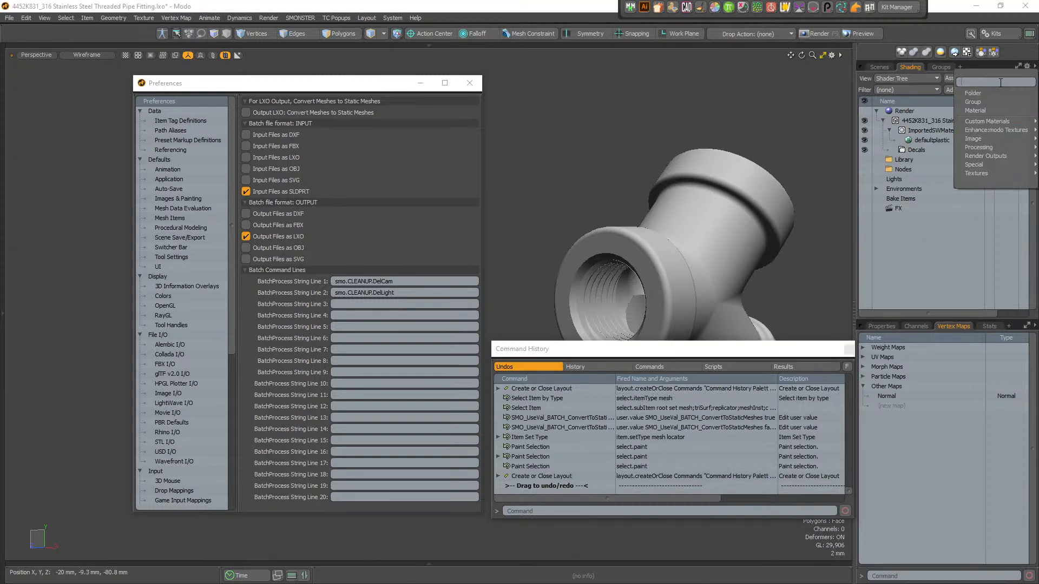
type("shader")
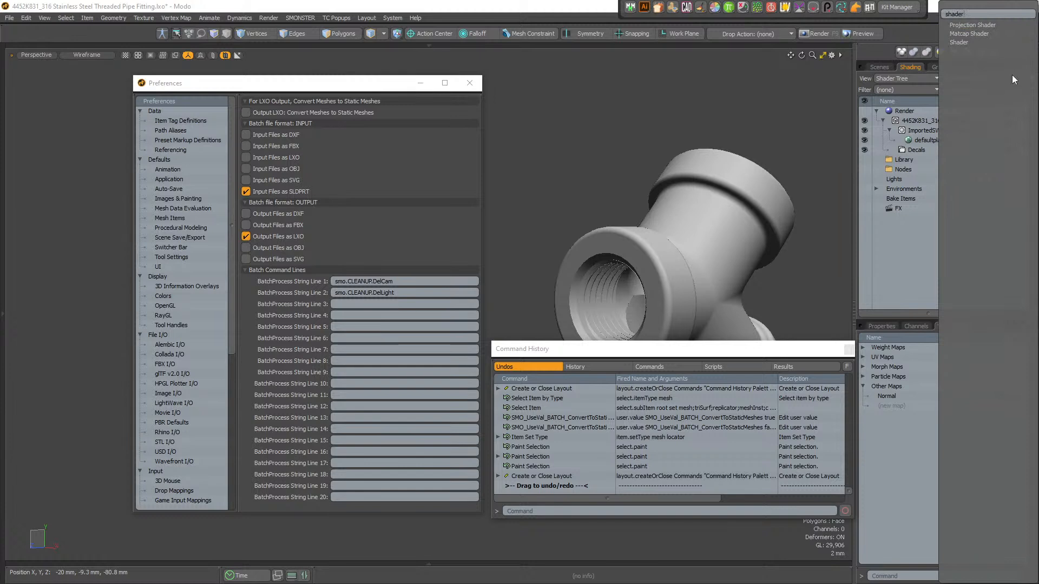
left_click(976, 43)
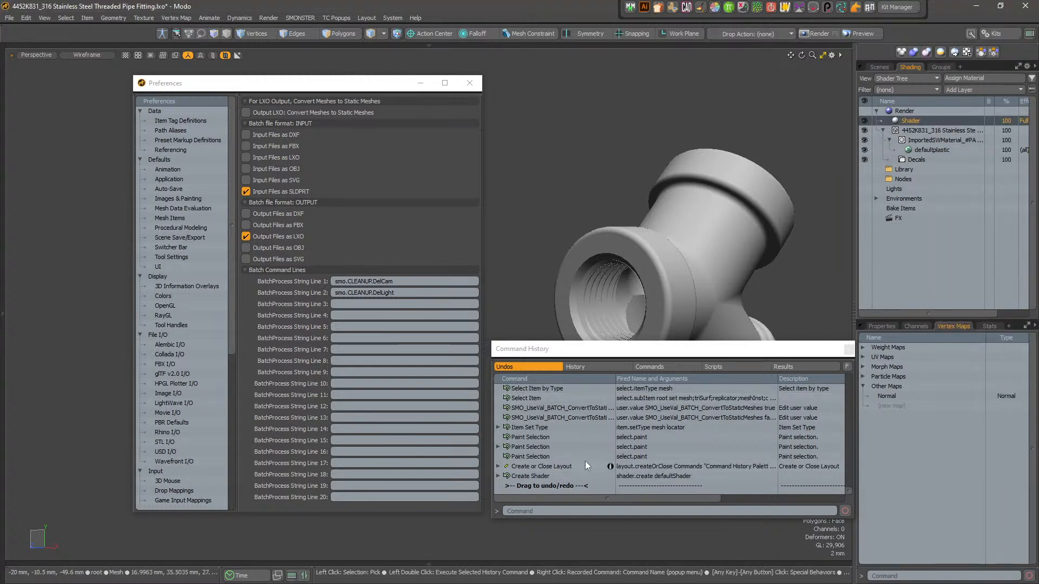
- Copy the recorded command shader.create defaultShader from the Command History into BatchProcess String Line 3
left_click(554, 475)
left_click_drag(593, 510, 503, 510)
key("ctrl+c")
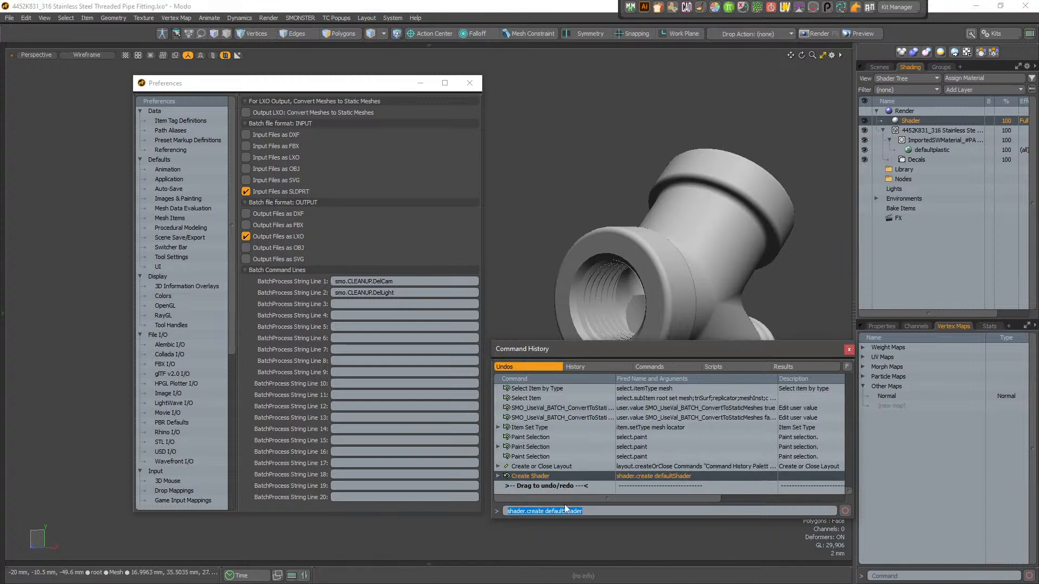
left_click(369, 304)
key("ctrl+v")
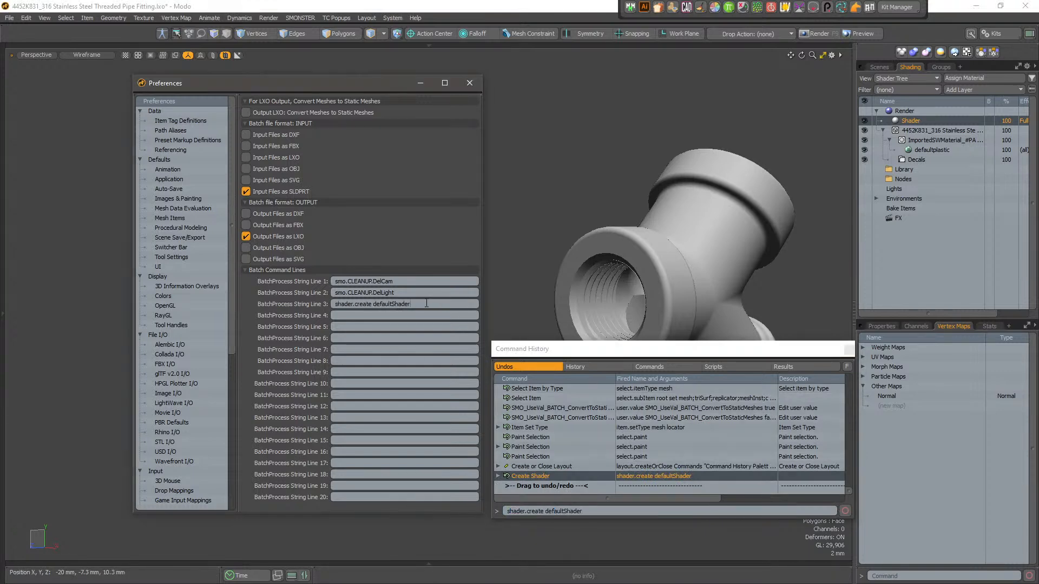
left_click(570, 207)
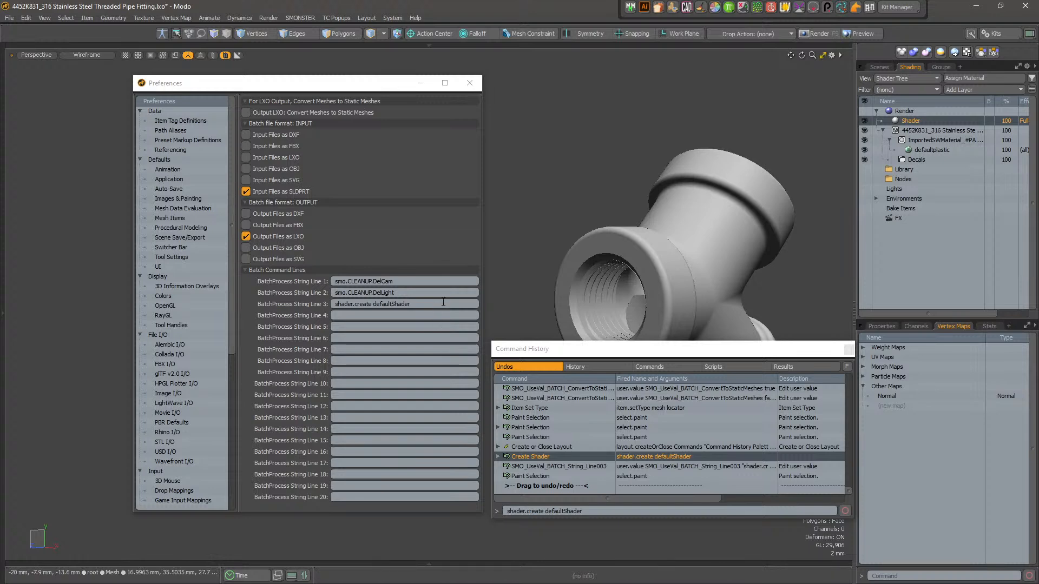
left_click_drag(443, 303, 265, 304)
left_click(410, 292)
left_click(407, 281)
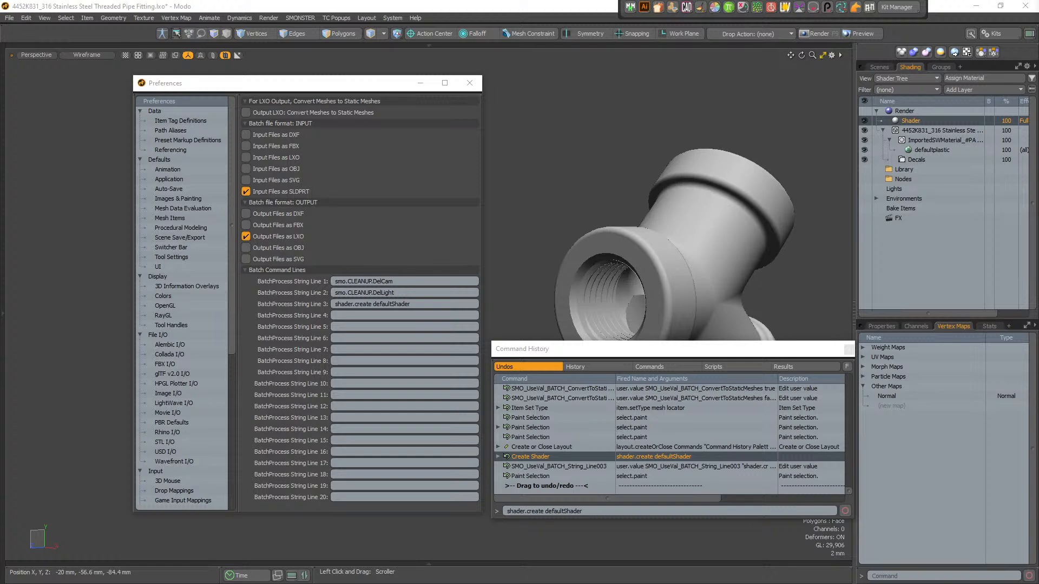
- Switch to the BATCH folder in File Explorer and open the SMO_BATCH_SolidworksFileCleanupToLXO.py script in Notepad++
key("alt+Tab")
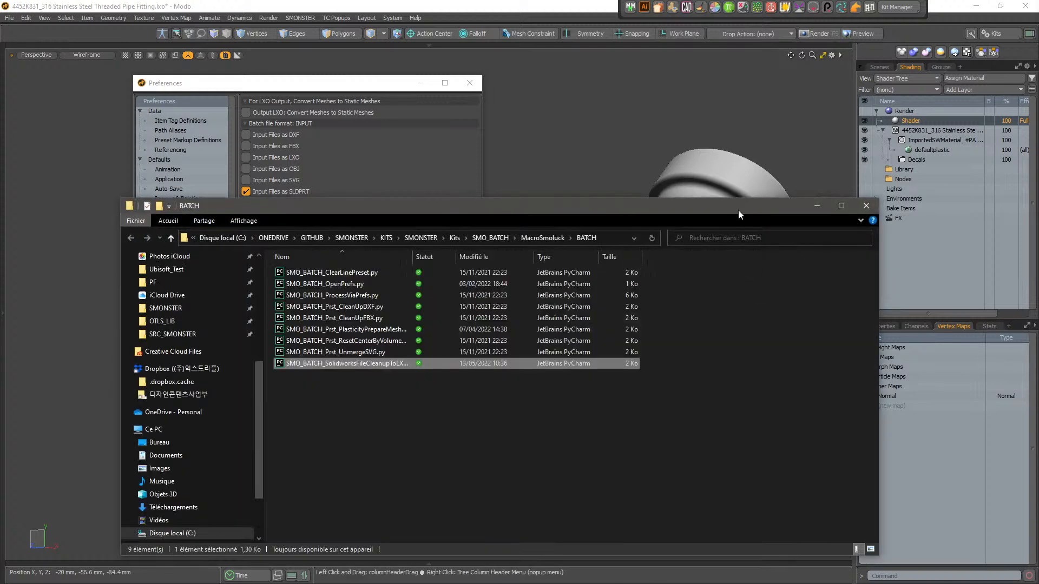
key("alt+Tab")
key("alt+Tab")
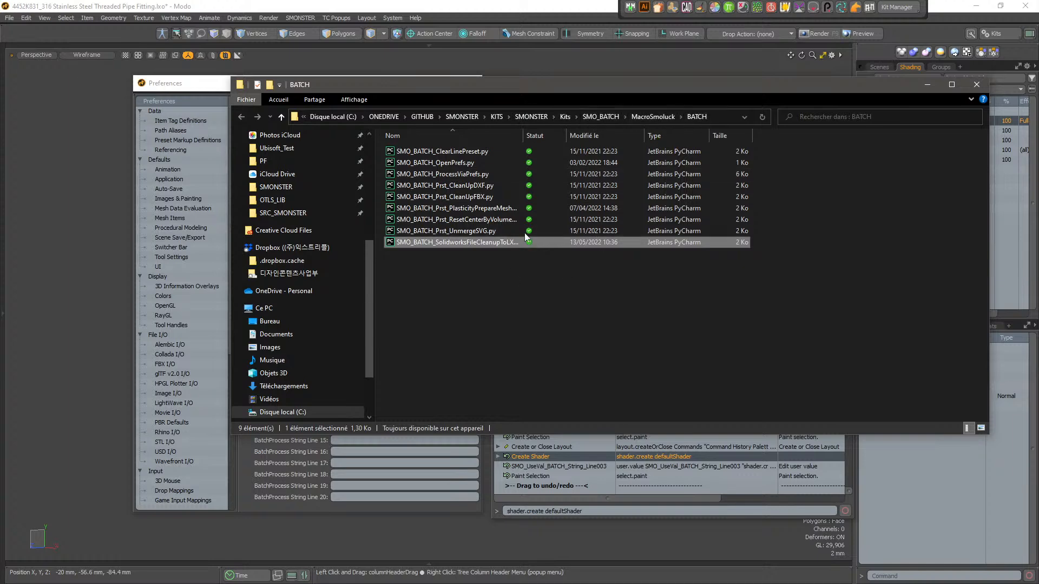
right_click(511, 244)
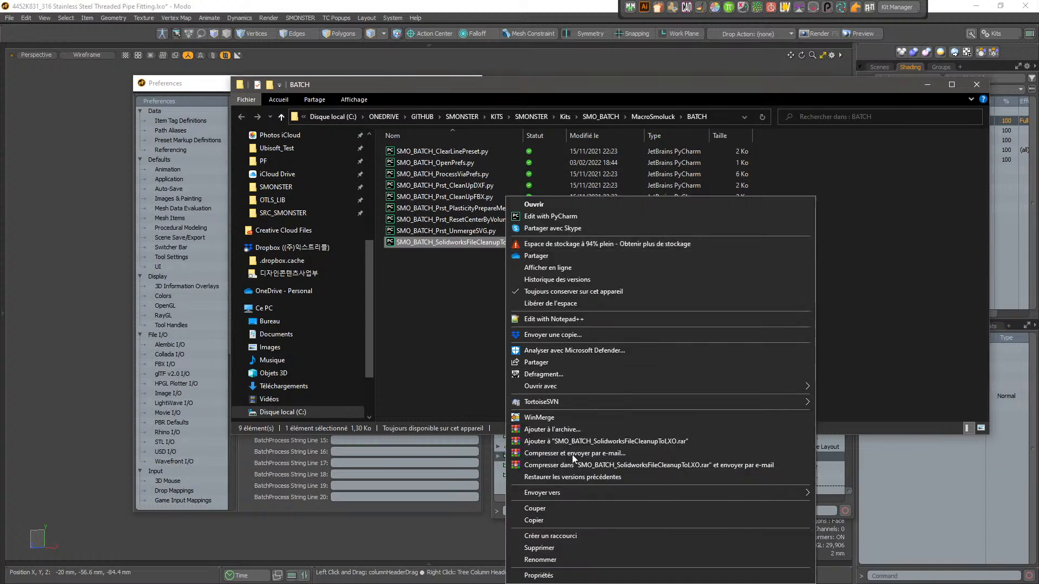
left_click(606, 320)
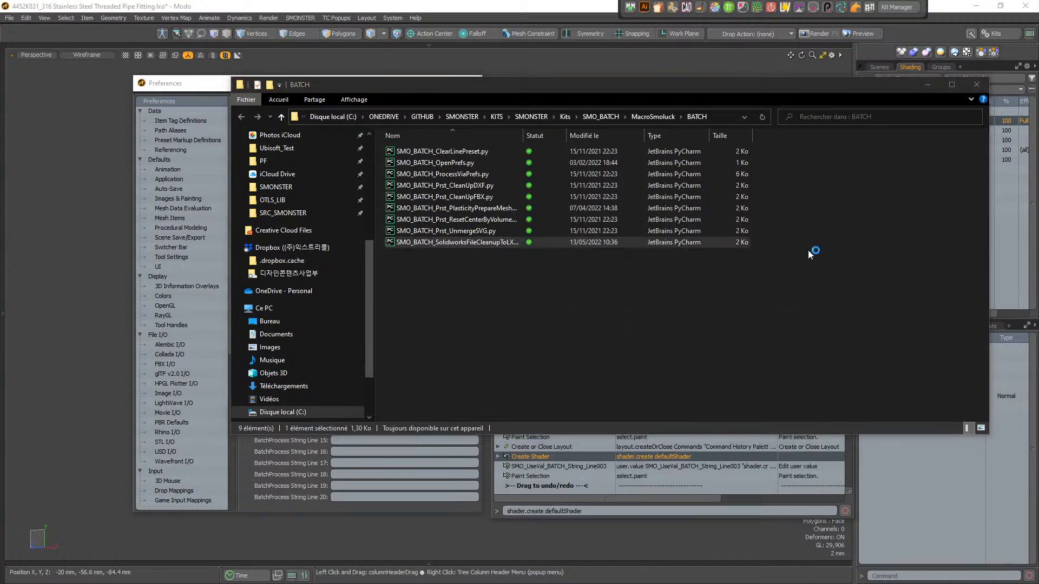
- Close the BATCH folder window and move the script editor and the Preferences window apart so the batch command lines are visible
left_click(976, 85)
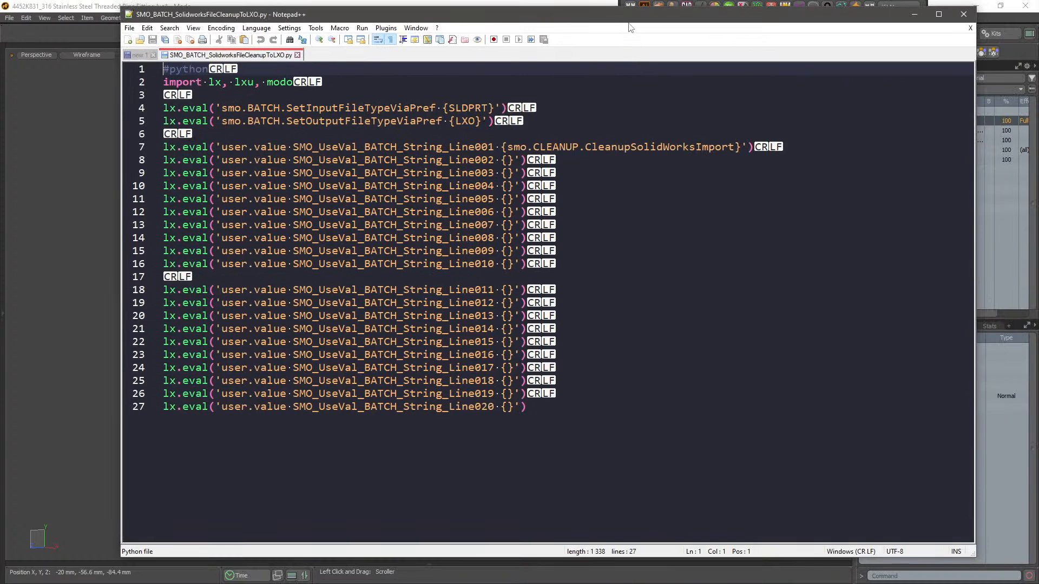
left_click_drag(538, 17, 787, 25)
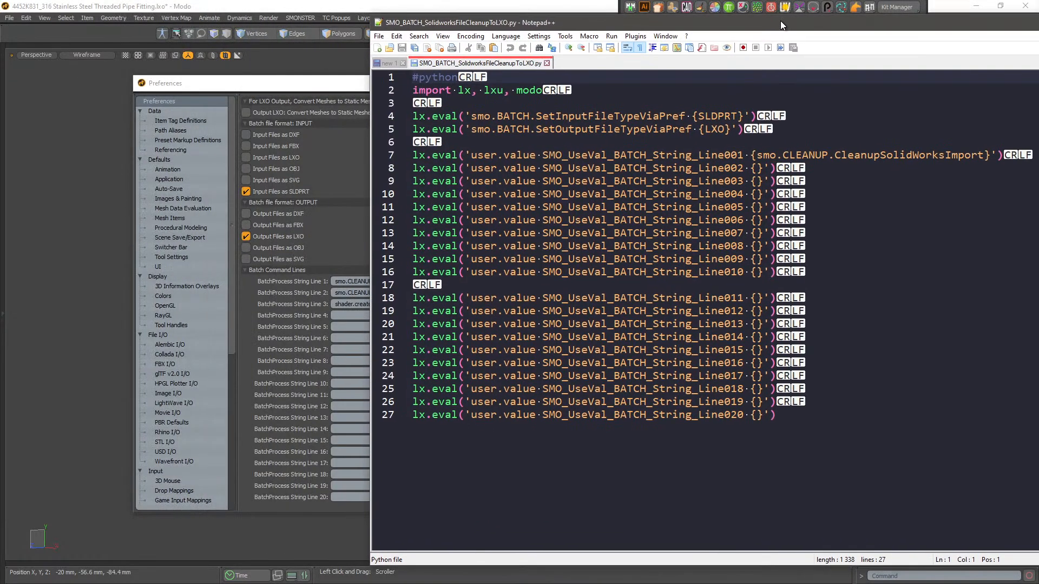
left_click(337, 80)
left_click_drag(336, 80, 275, 68)
left_click(358, 268)
left_click(265, 277)
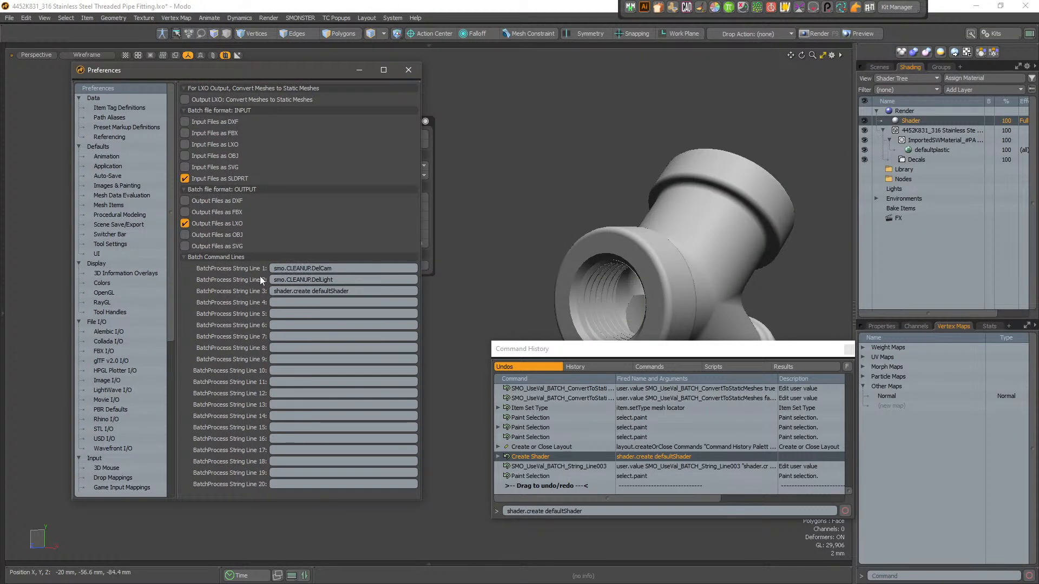
- Try pasting shader.create defaultShader from BatchProcess String Line 3 into the Line002 braces of the Notepad++ script, and undo the paste
left_click(366, 280)
left_click(347, 291)
key("ctrl+c")
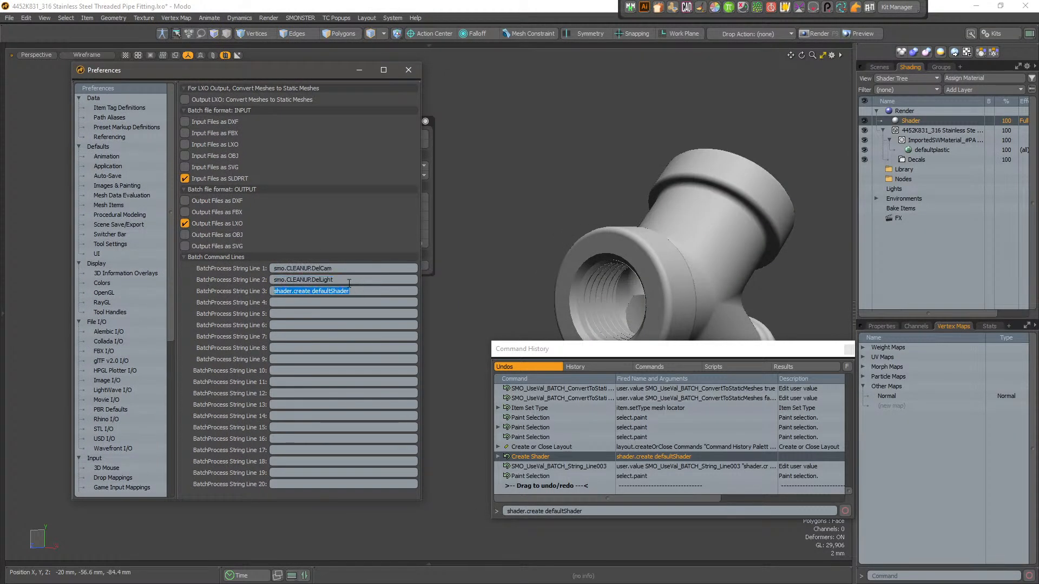
key("alt+Tab")
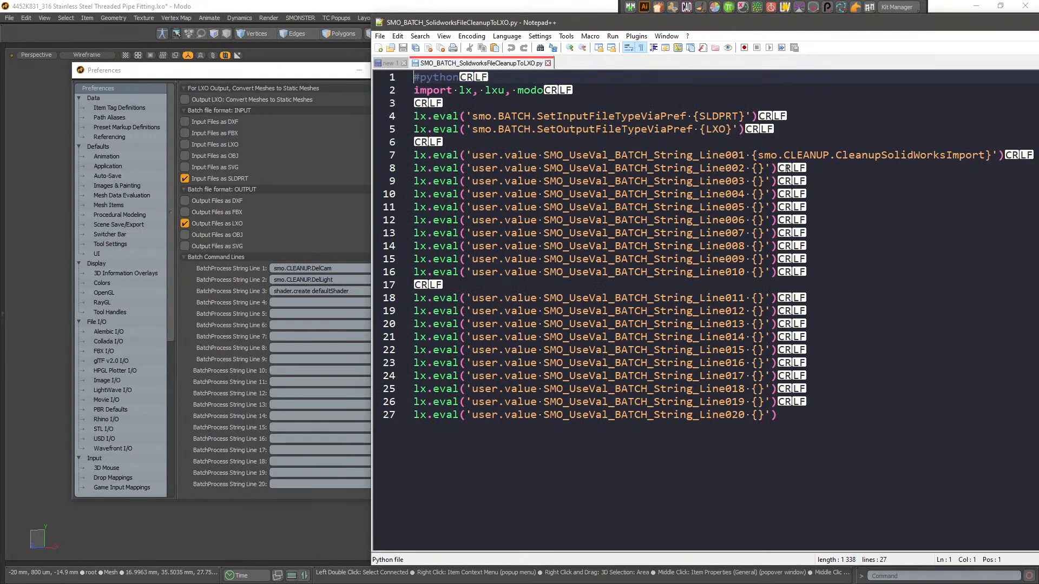
left_click(754, 168)
left_click(758, 168)
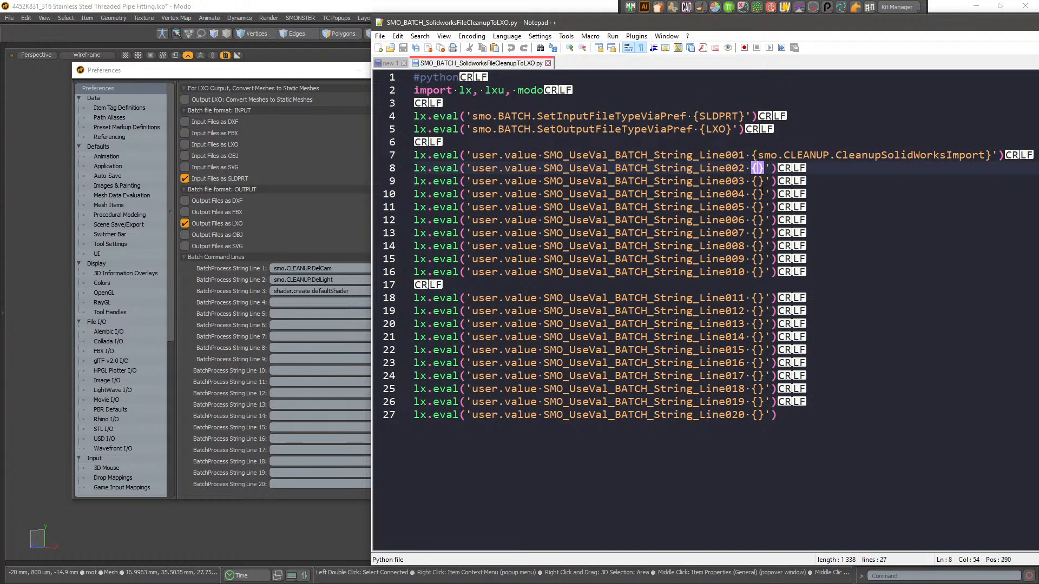
key("ctrl+v")
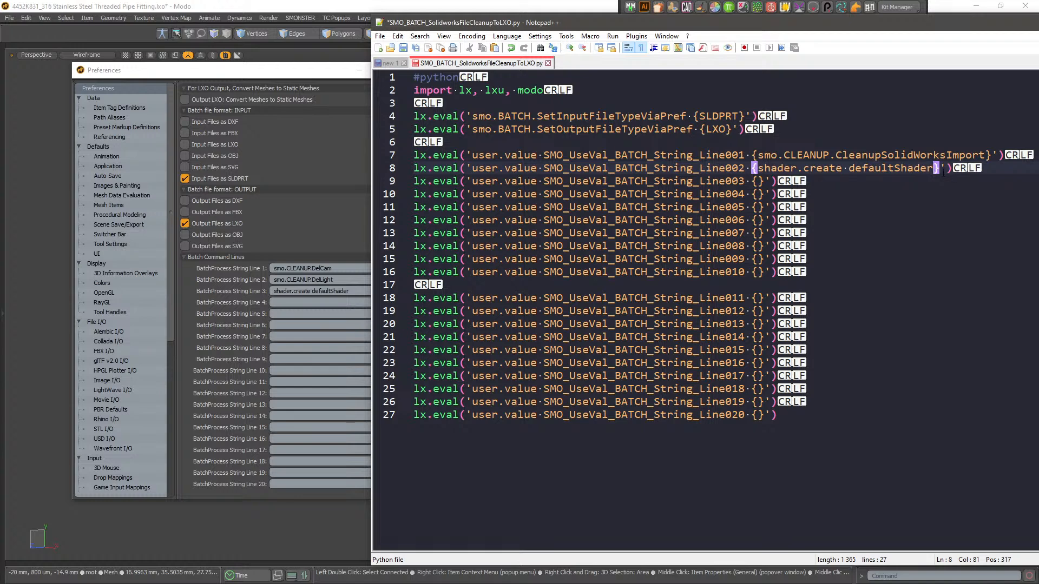
key("ctrl+z")
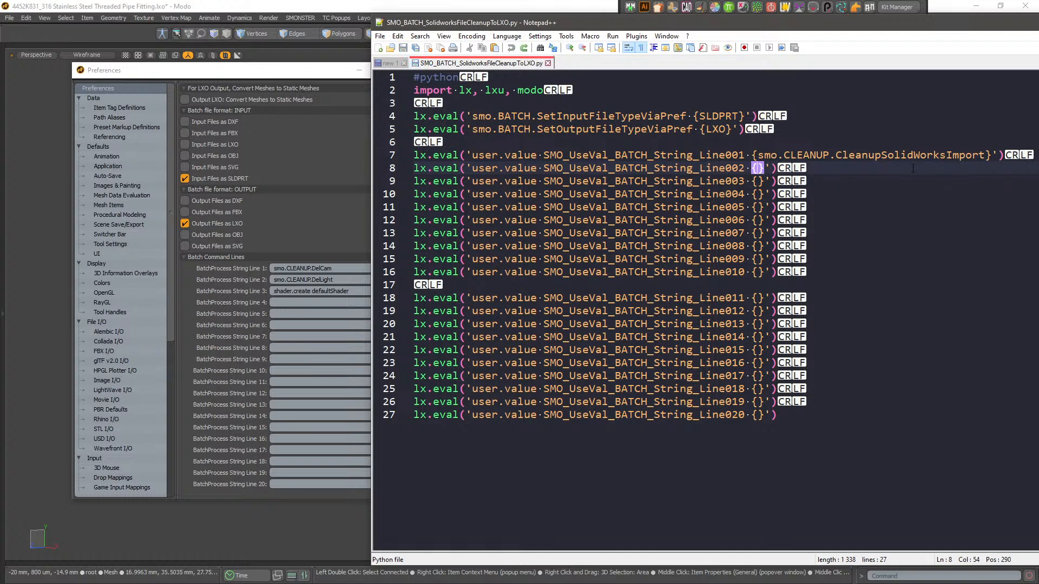
- Switch back to Modo and copy the shader.create defaultShader text from BatchProcess String Line 3
left_click(332, 279)
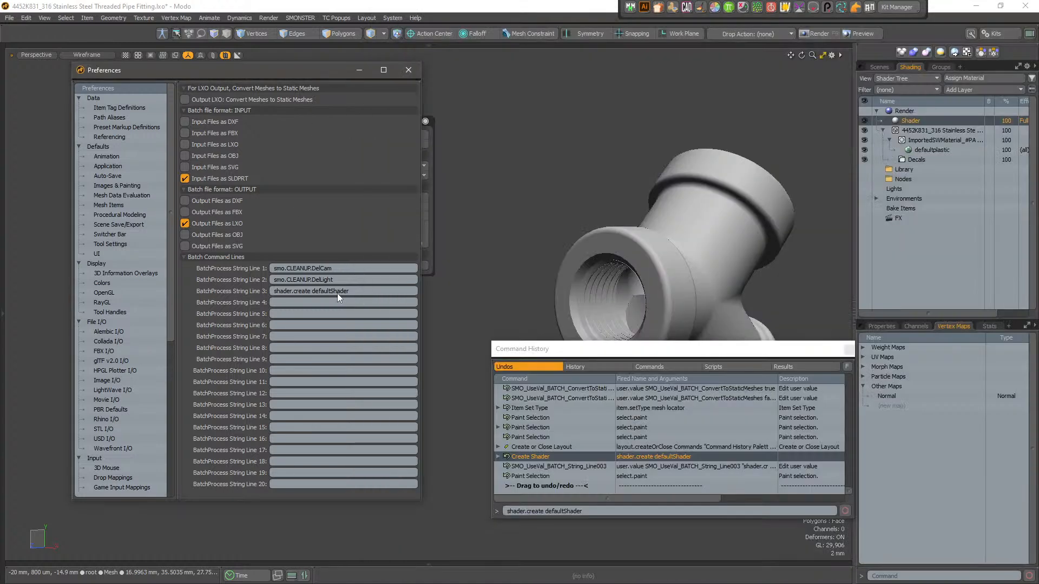
left_click(368, 295)
key("ctrl+c")
left_click(322, 313)
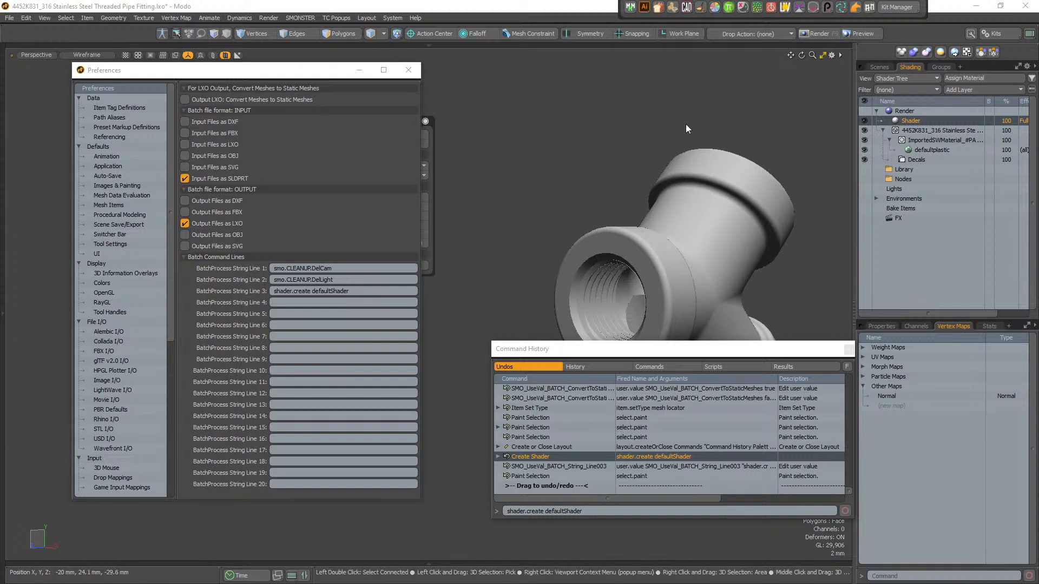
left_click(697, 164)
left_click(811, 186)
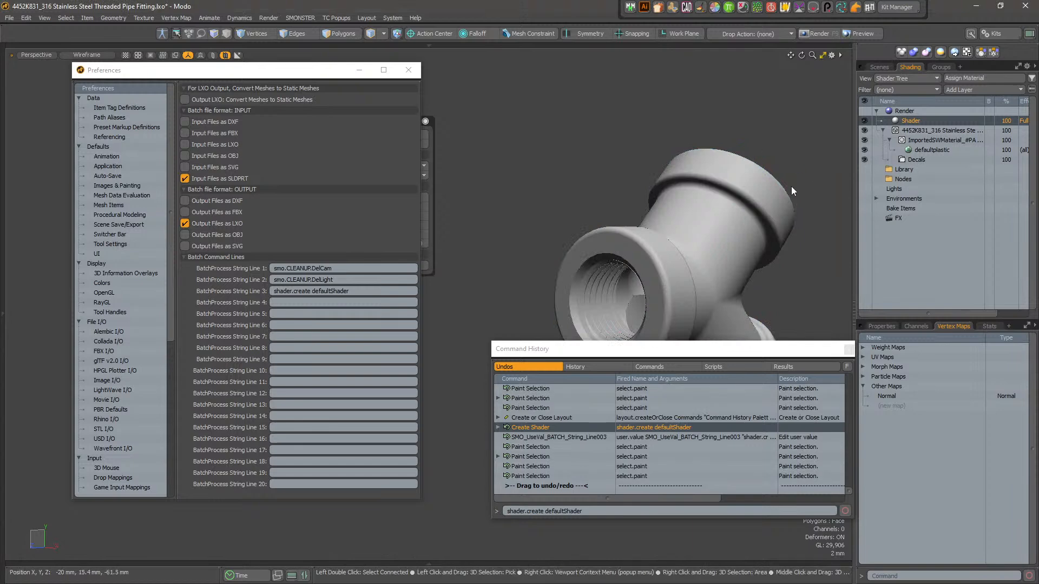
left_click(774, 126)
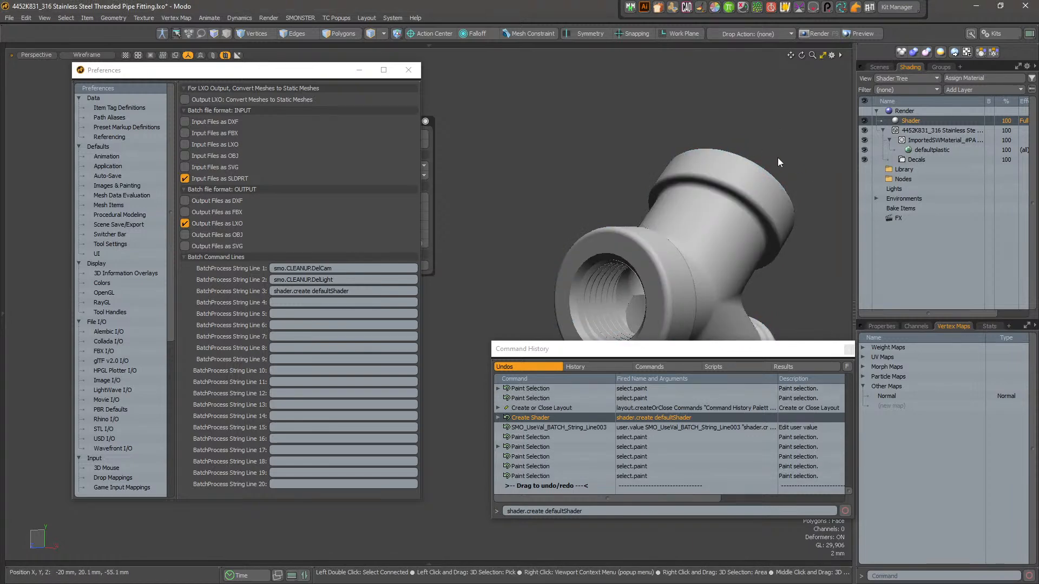
left_click(791, 243)
left_click(795, 279)
left_click(787, 211)
left_click(795, 186)
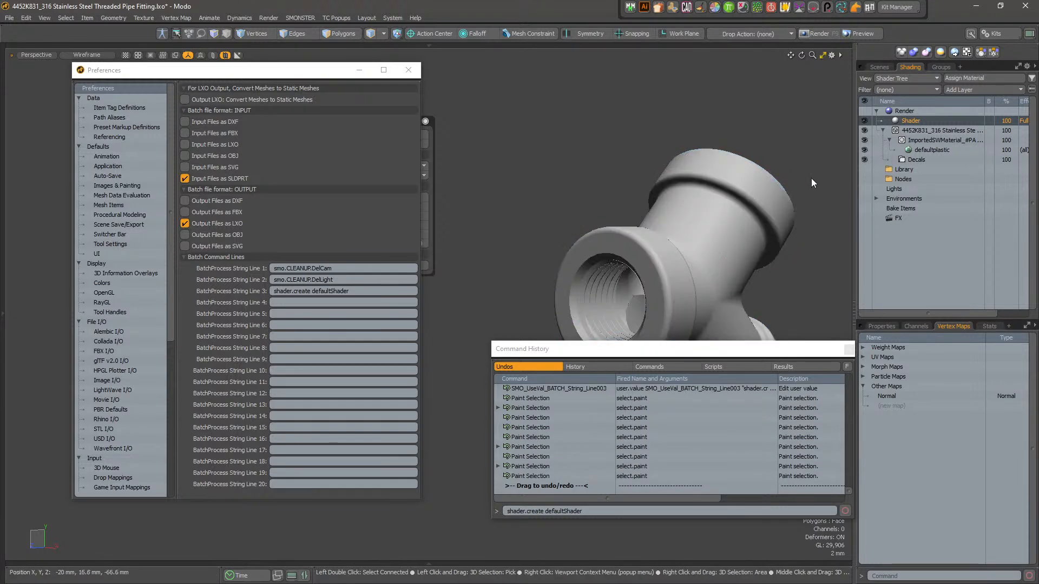
left_click(818, 156)
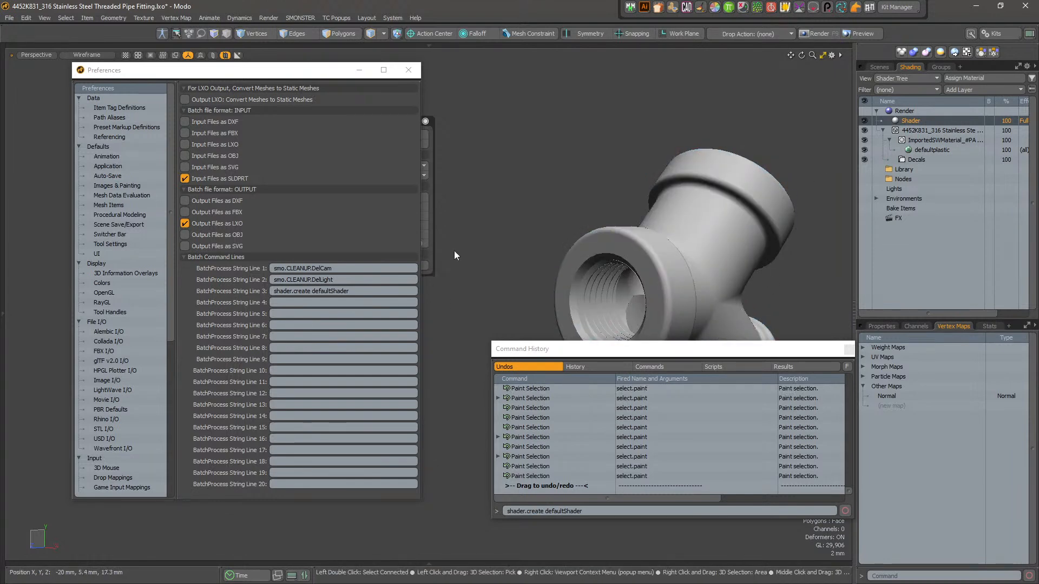
left_click(586, 355)
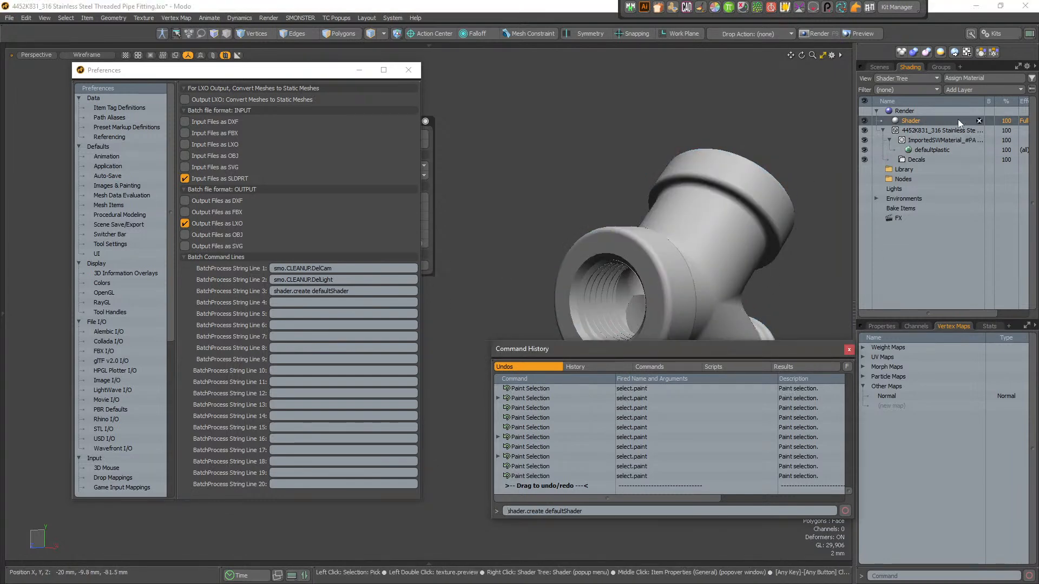
left_click(962, 2)
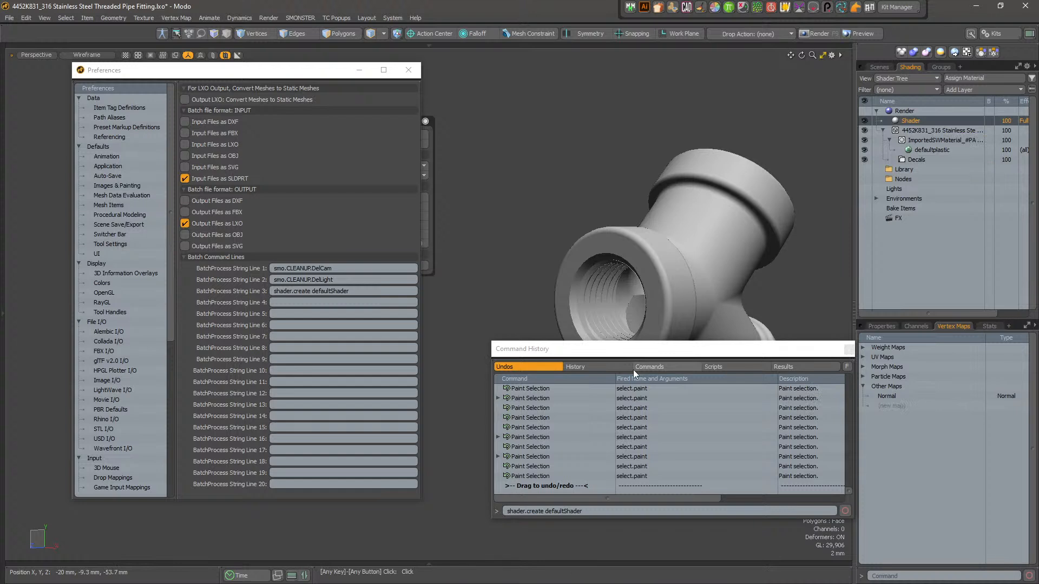
- Show the full command list in the Command History and filter it by the pattern "Dese"
left_click(665, 370)
left_click(846, 367)
left_click_drag(640, 380, 531, 379)
key("BackSpace")
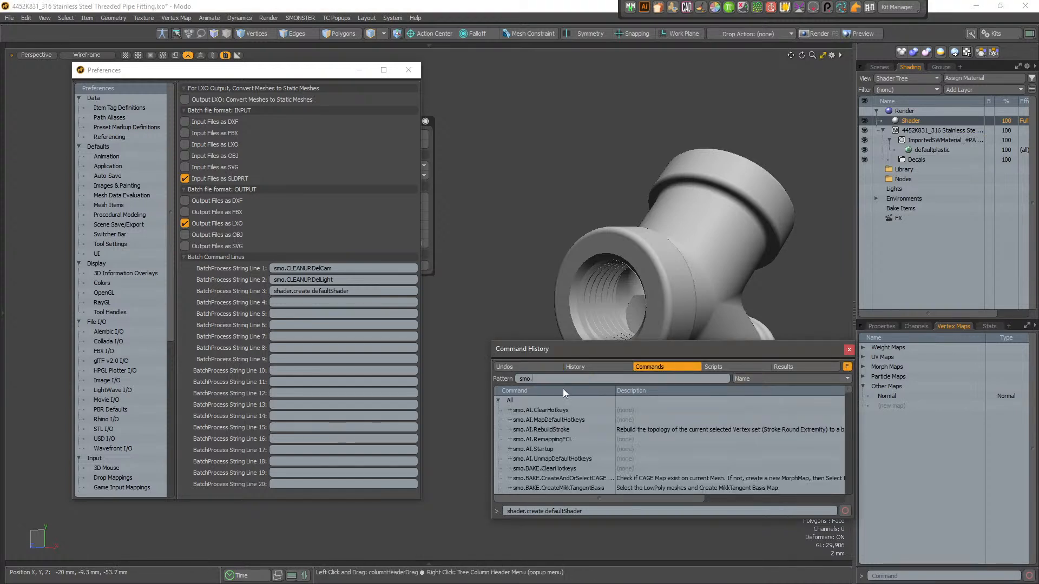
key("BackSpace")
key("BackSpace")
key("BackSpace")
key("BackSpace")
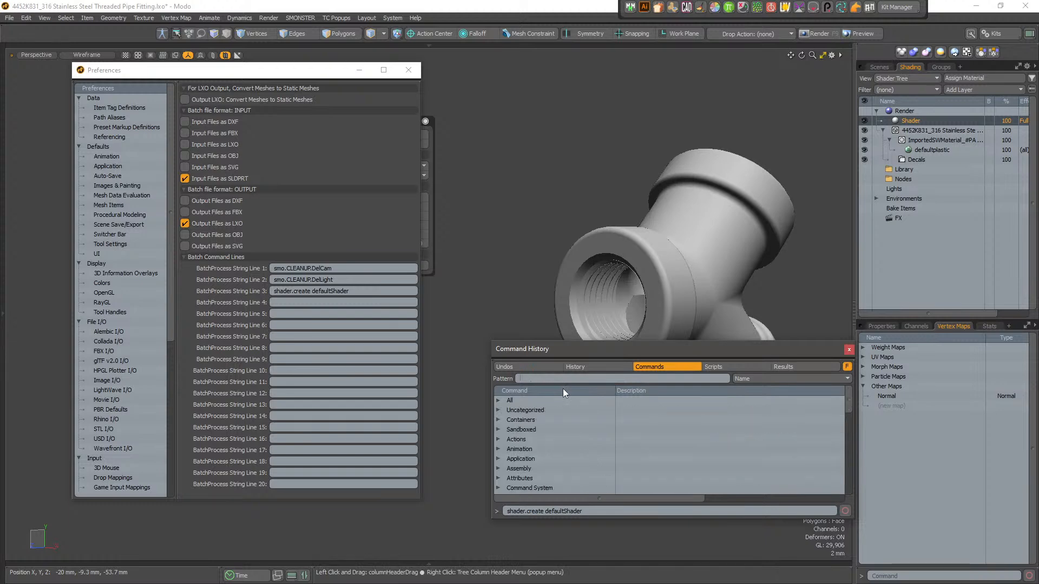
type("Dese")
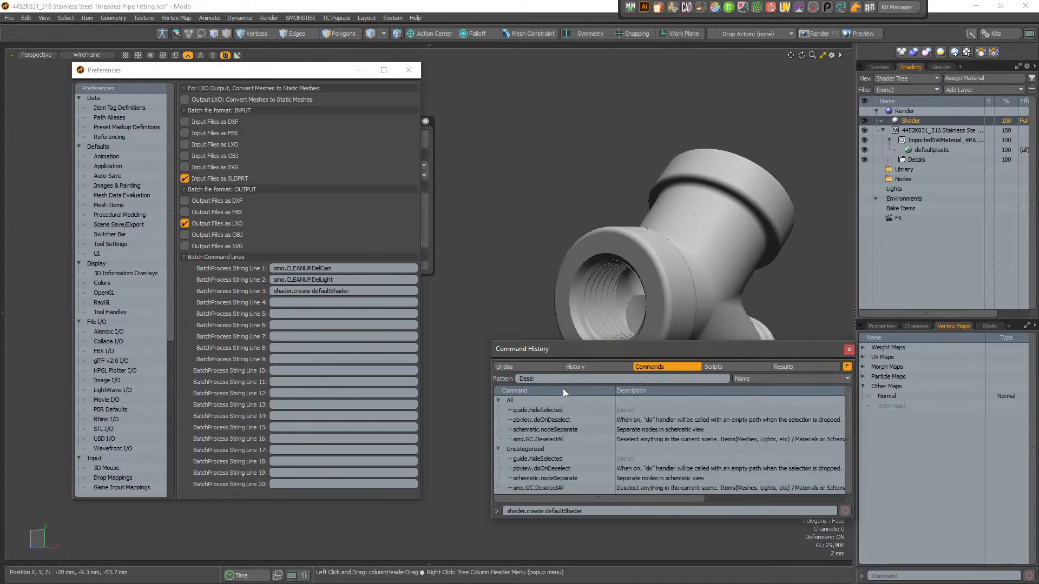
- Pick smo.GC.DeselectAll from the filtered commands and run it to deselect everything in the scene
left_click(554, 438)
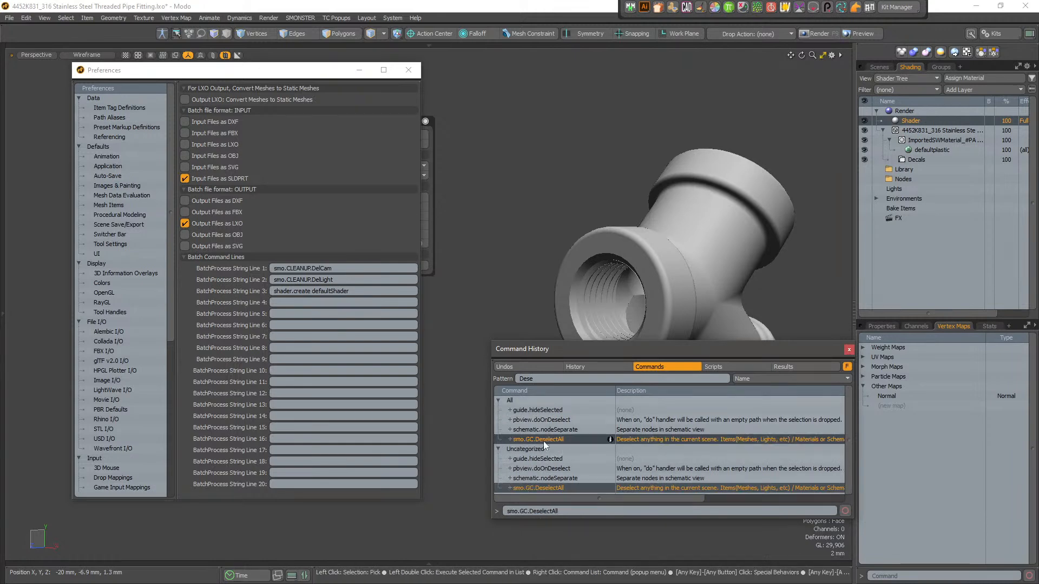
left_click(580, 510)
left_click(586, 510)
key("Return")
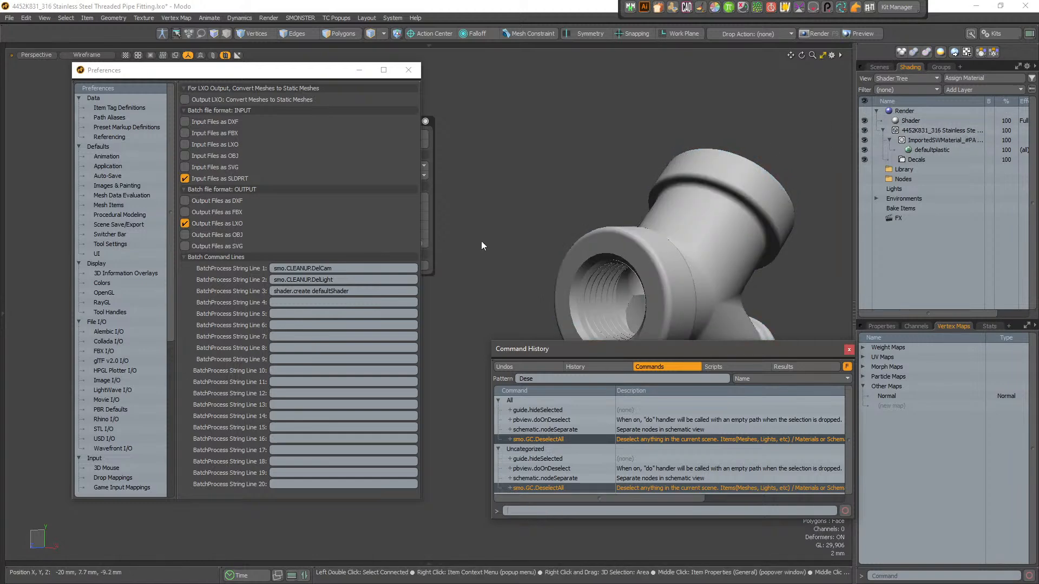
left_click(358, 302)
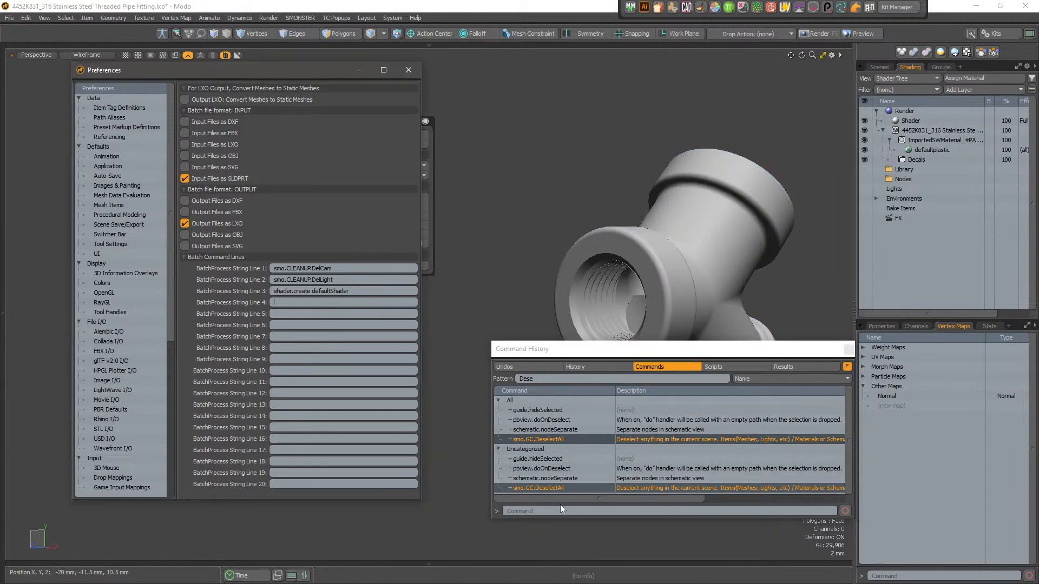
key("ctrl+v")
key("ctrl+a")
key("BackSpace")
- Copy the command smo.GC.DeselectAll from the Command History into BatchProcess String Line 4
left_click(572, 434)
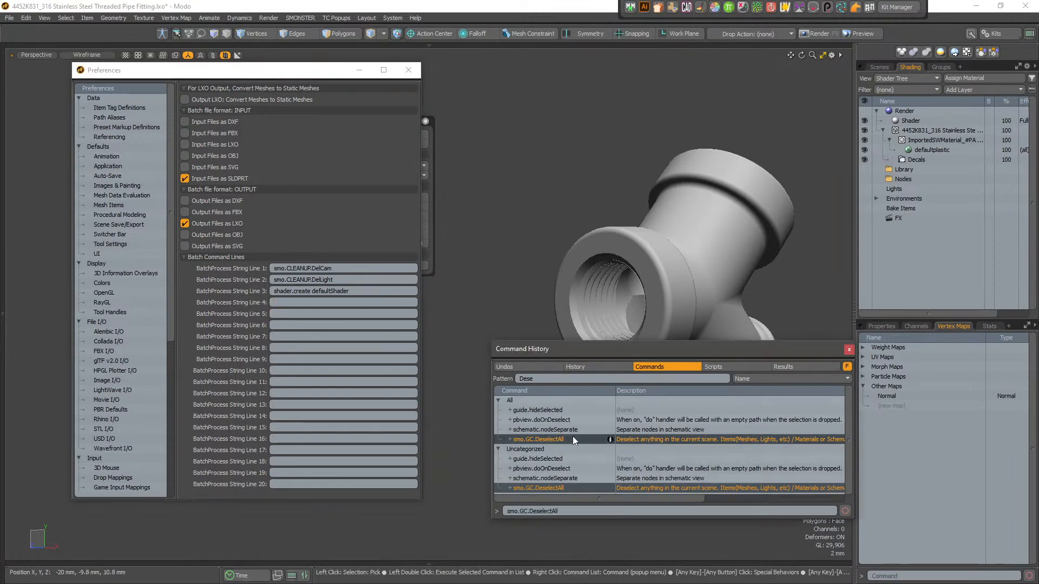
left_click(571, 440)
key("ctrl+c")
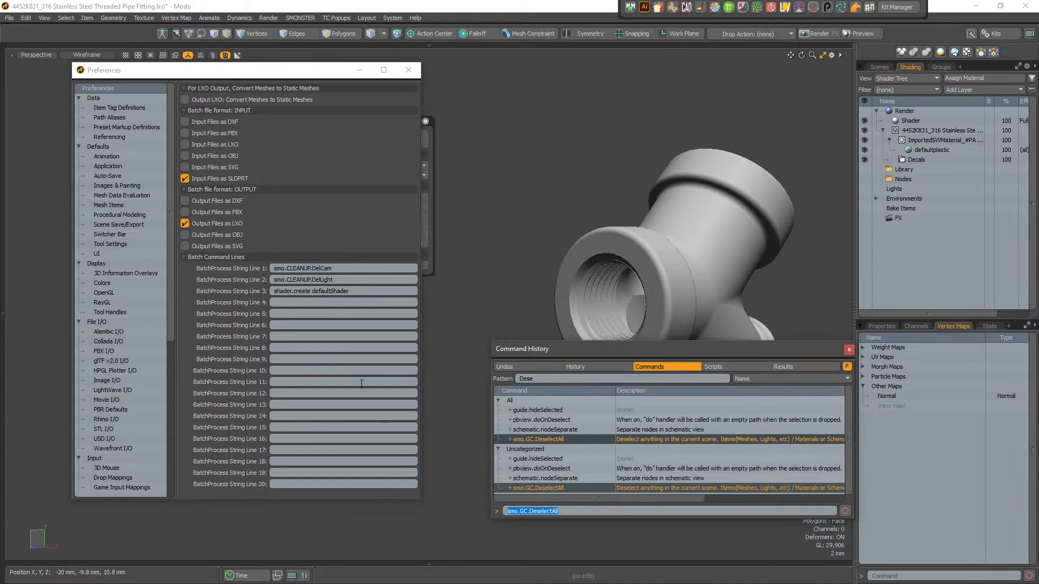
left_click(347, 303)
key("ctrl+v")
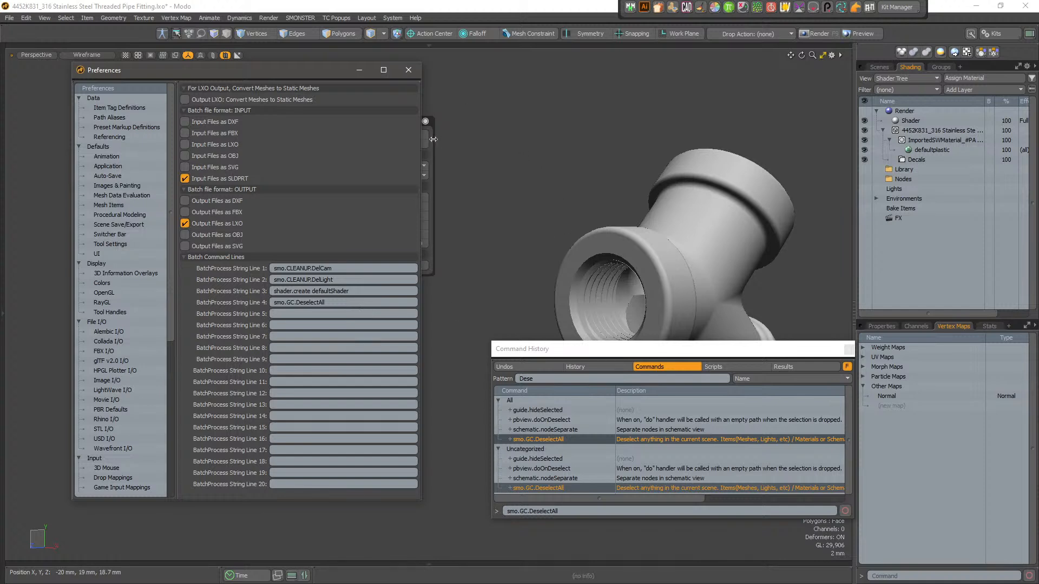
- Place the SMO BATCH palette beside the Preferences window and close the Command History
left_click(432, 139)
left_click_drag(405, 113, 594, 66)
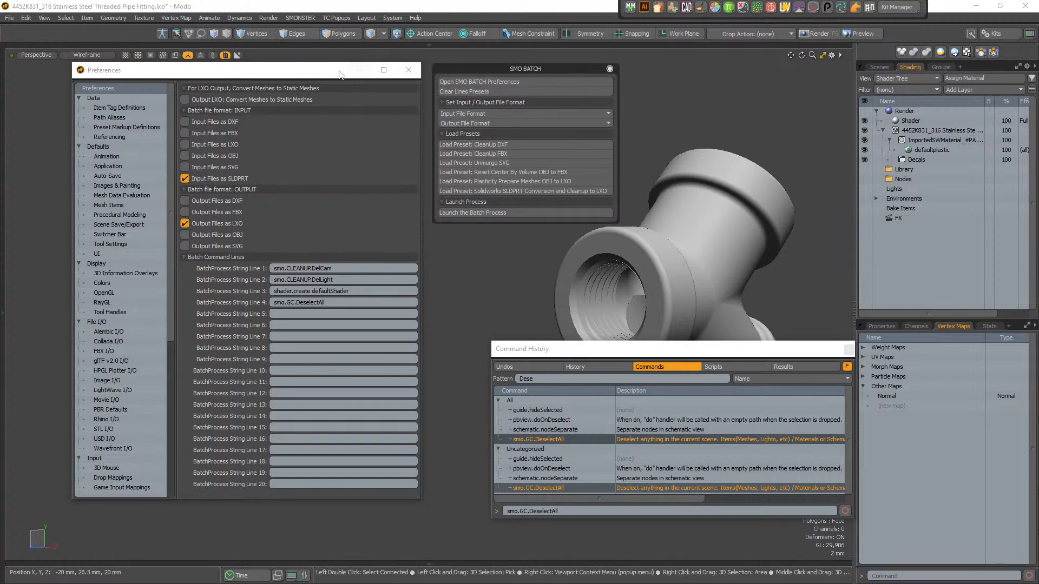
left_click_drag(331, 71, 281, 71)
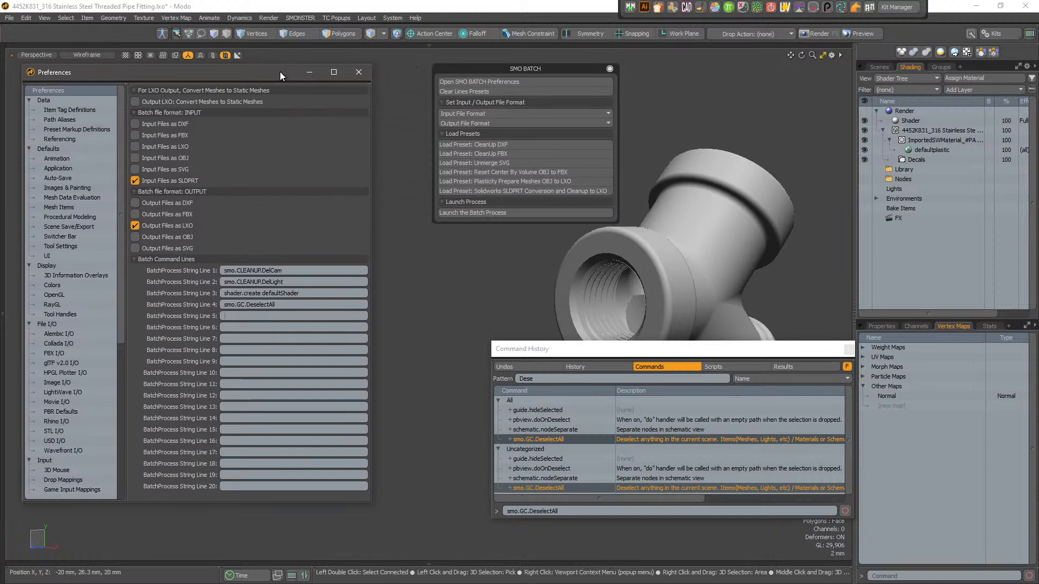
left_click_drag(482, 73, 429, 72)
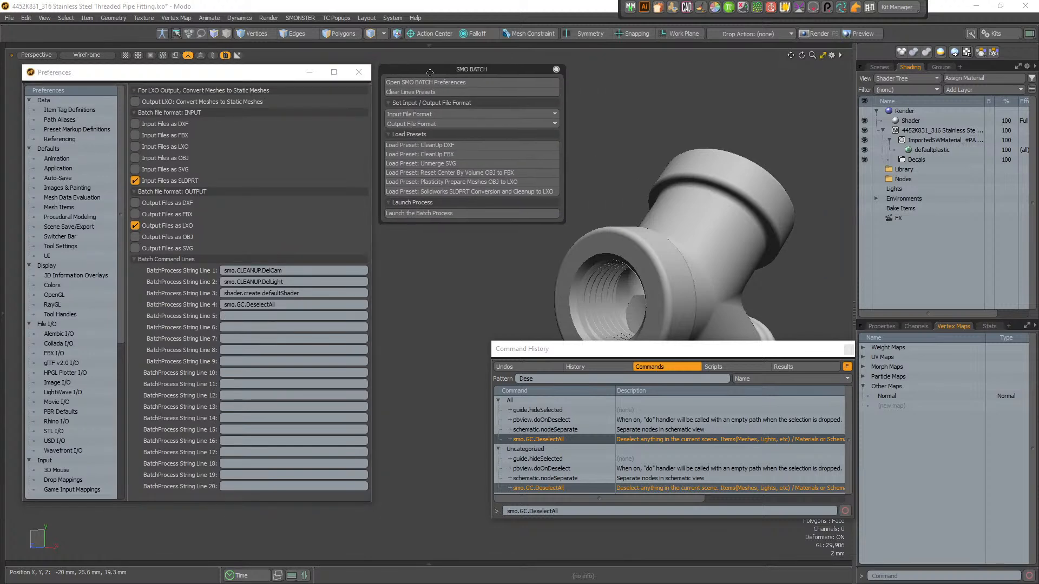
left_click(849, 349)
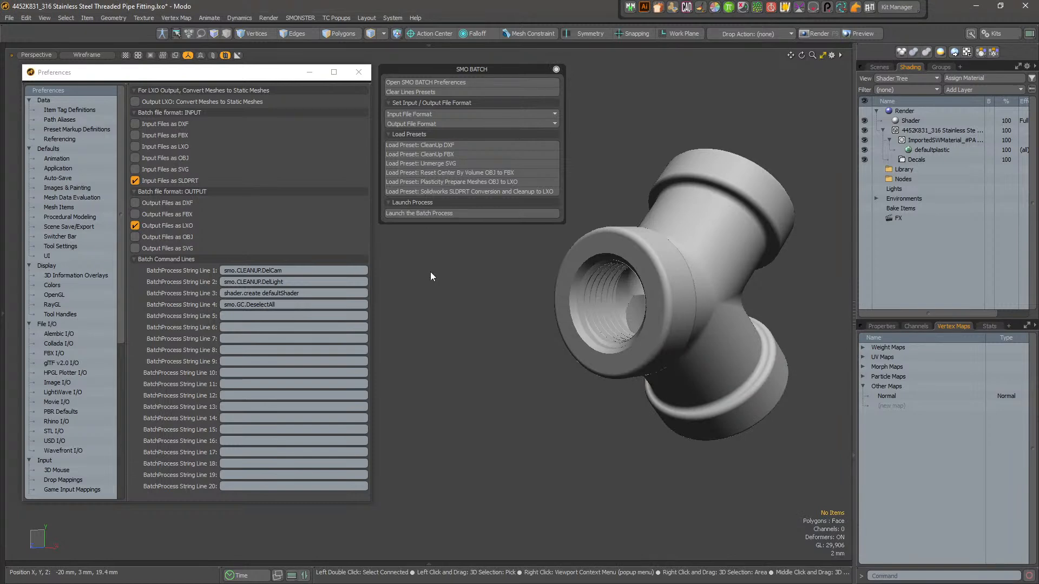
- Select the pipe fitting mesh and examine its polygon statistics by Part, widening the side panel to read the part names
left_click(729, 287)
left_click(985, 327)
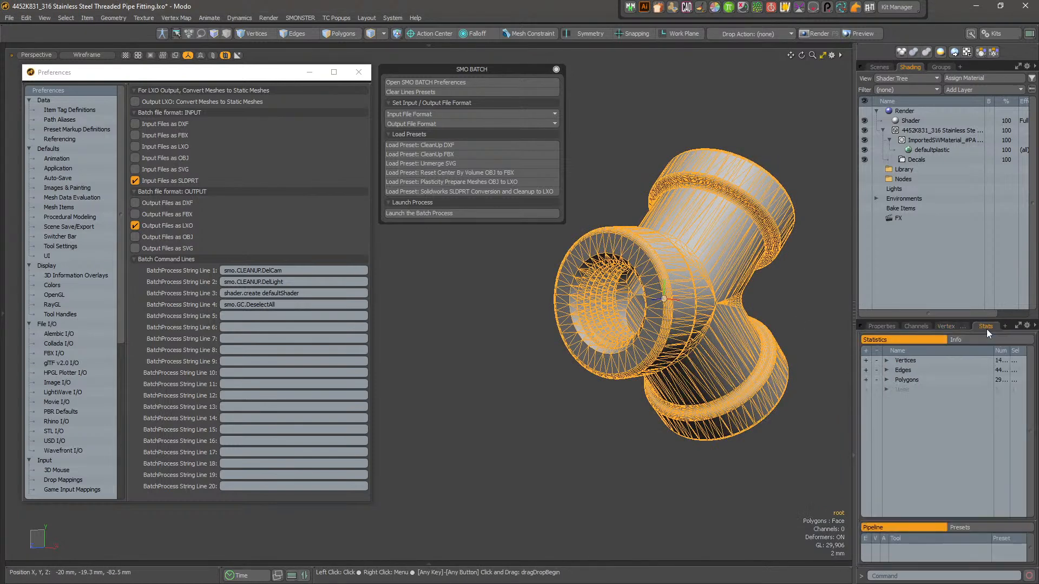
left_click(886, 380)
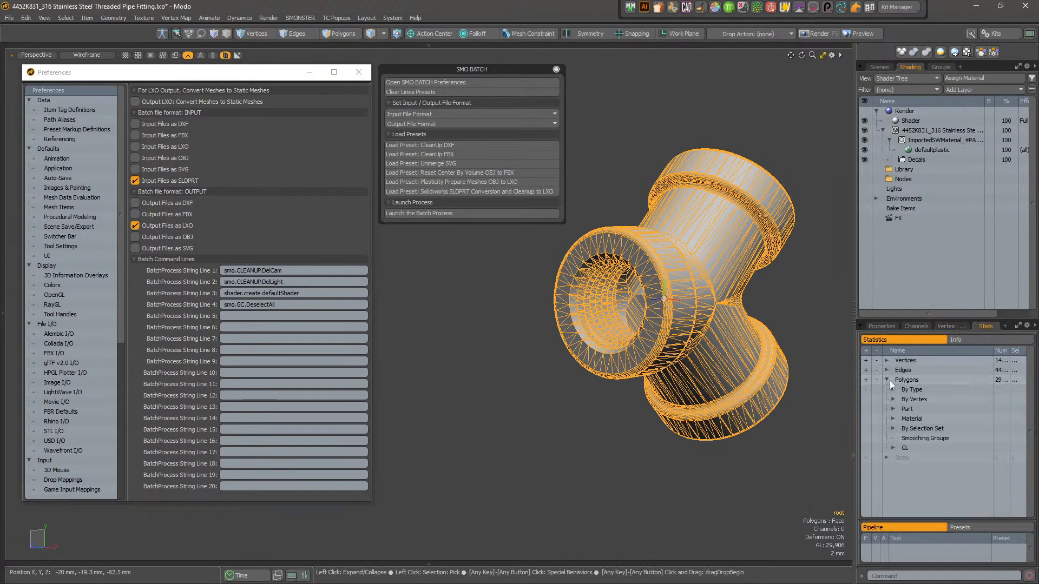
left_click(893, 409)
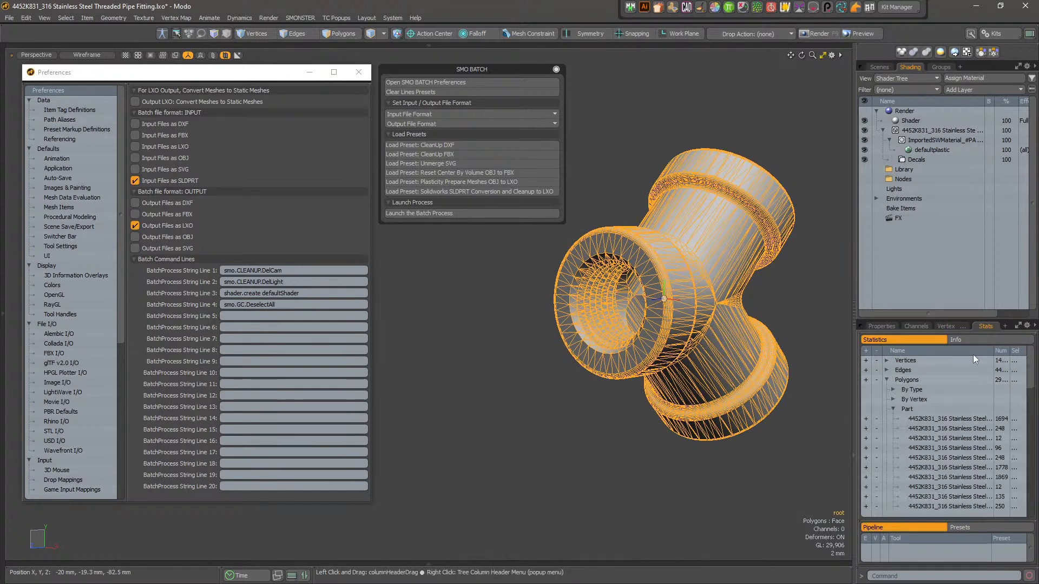
scroll(1032, 397, "down", 3)
scroll(1032, 398, "up", 2)
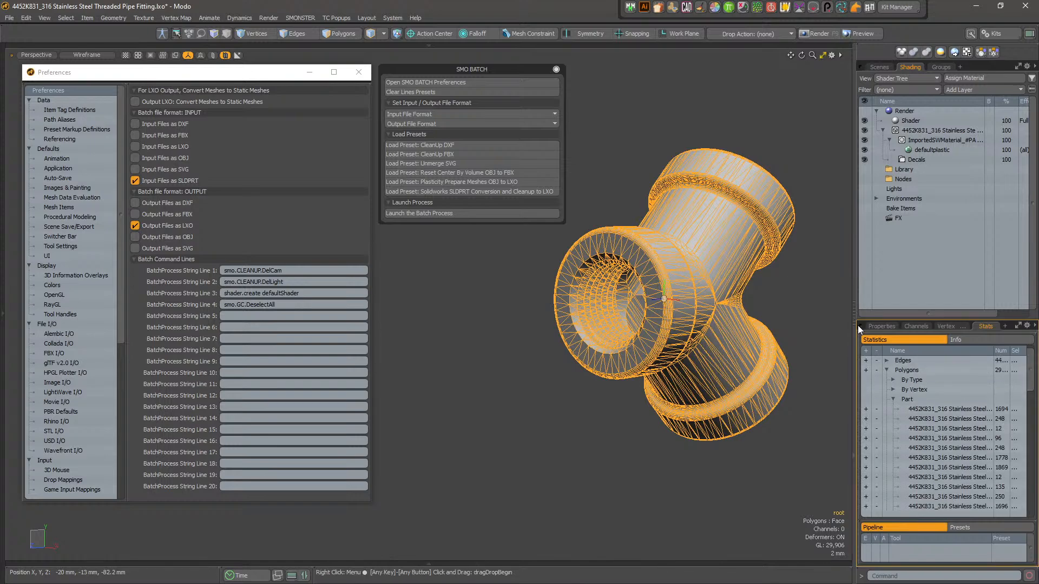
left_click_drag(855, 320, 798, 320)
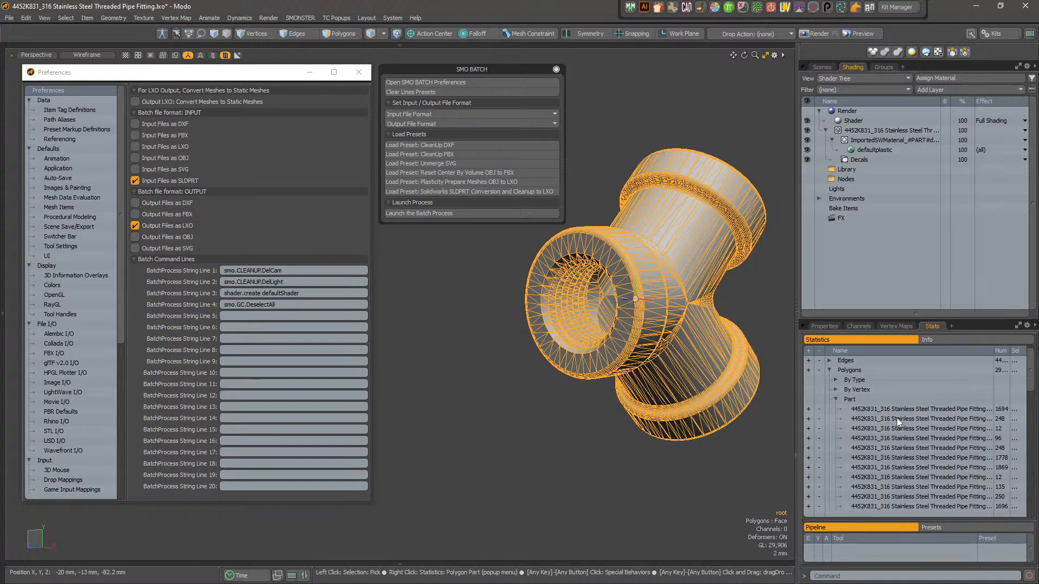
scroll(900, 424, "down", 5)
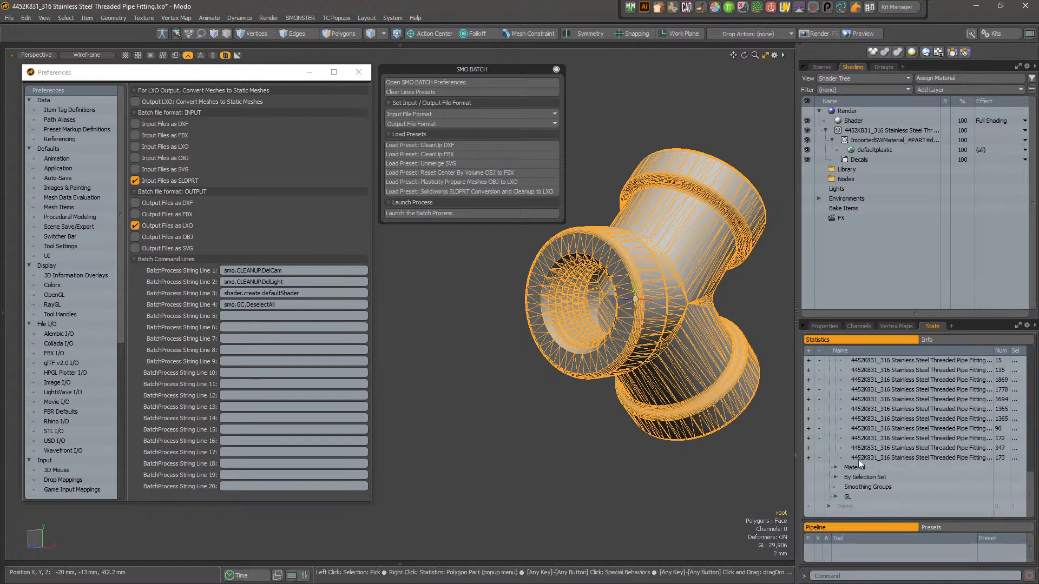
- Expand the Material entry in the polygon statistics and inspect the pipe fitting mesh's triangulation from another angle
left_click(836, 468)
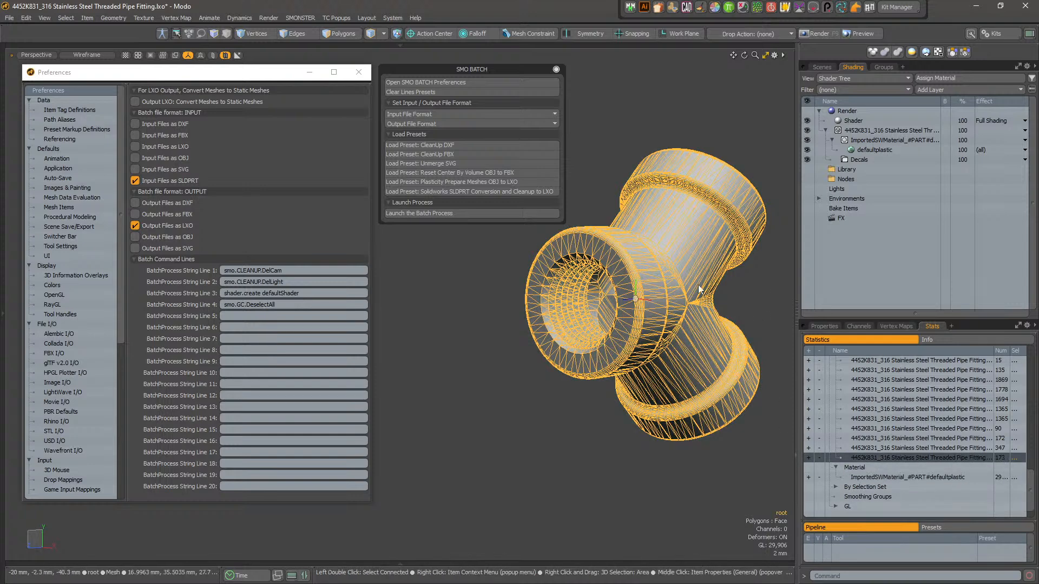
left_click(749, 300)
left_click(733, 324)
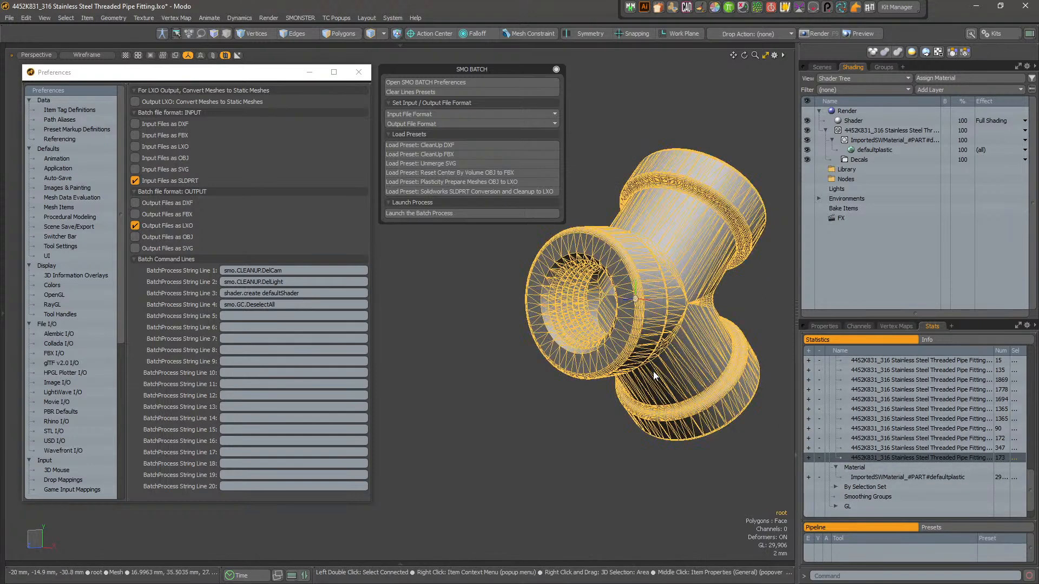
left_click_drag(733, 323, 679, 301, "alt")
left_click(686, 402)
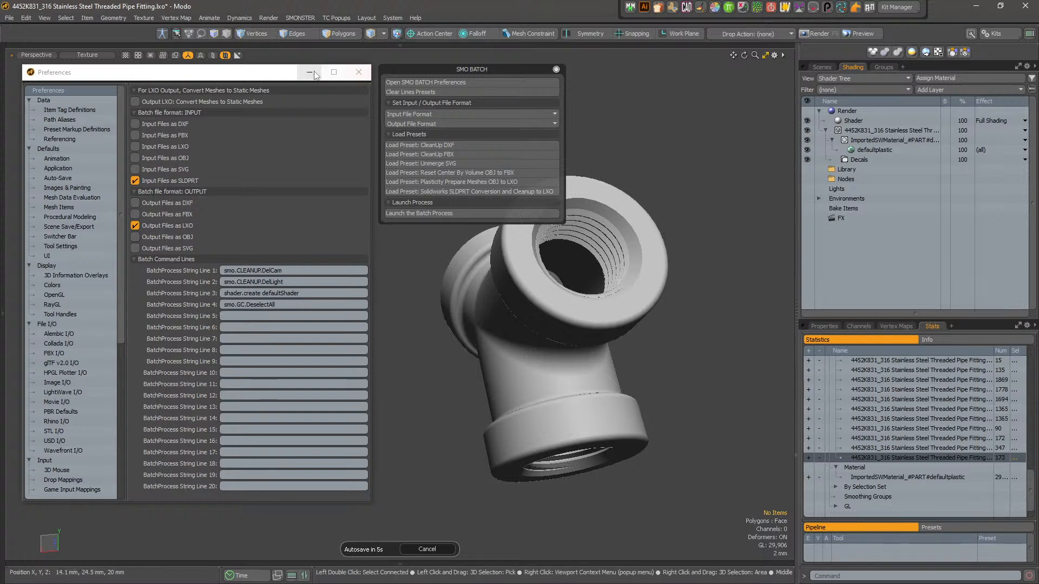
- Select the whole pipe fitting mesh and split it into separate meshes with SMO GC - Split Mesh by Part
left_click(509, 313)
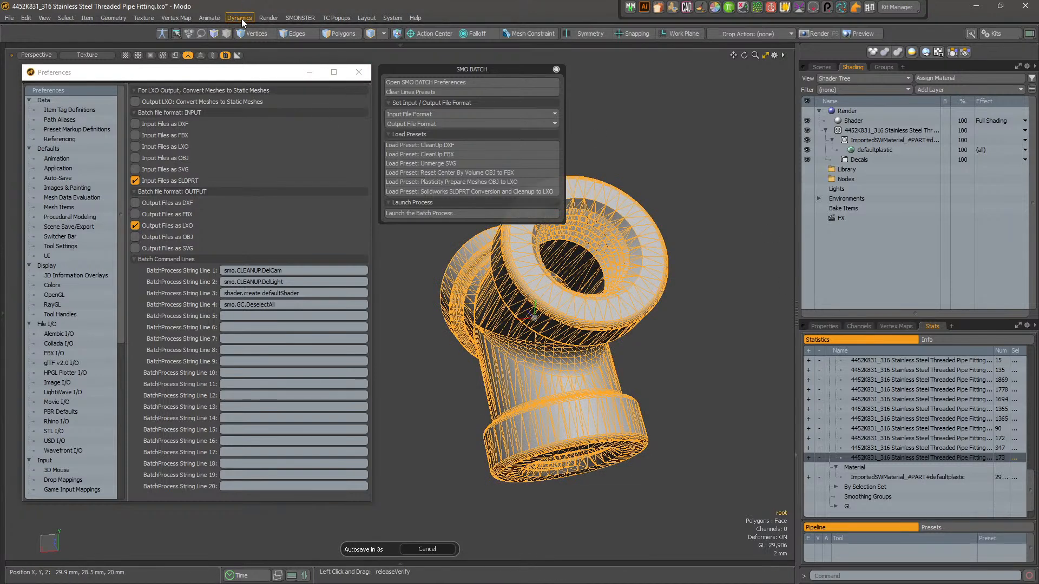
left_click(303, 18)
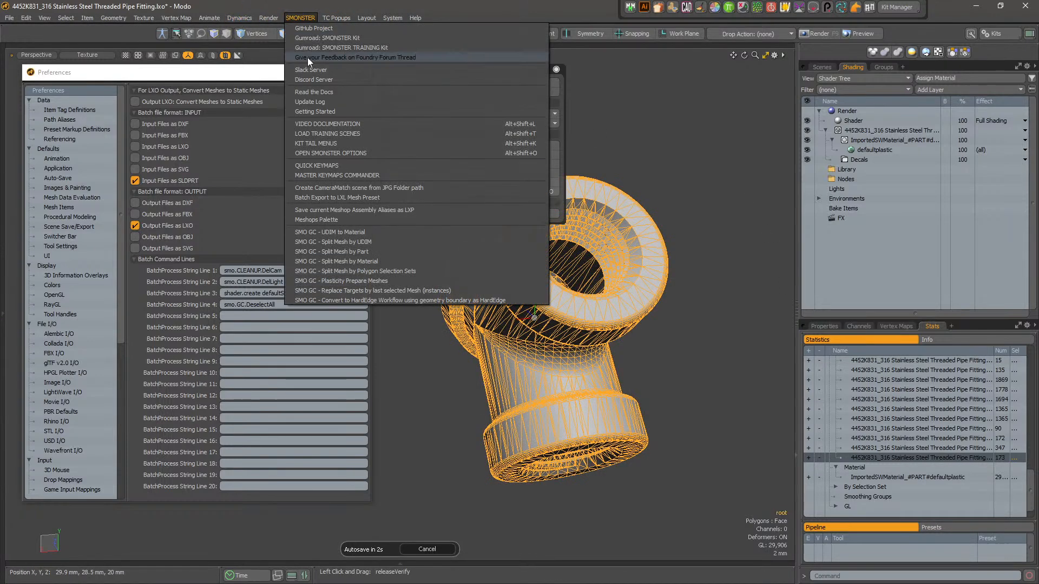
left_click(385, 251)
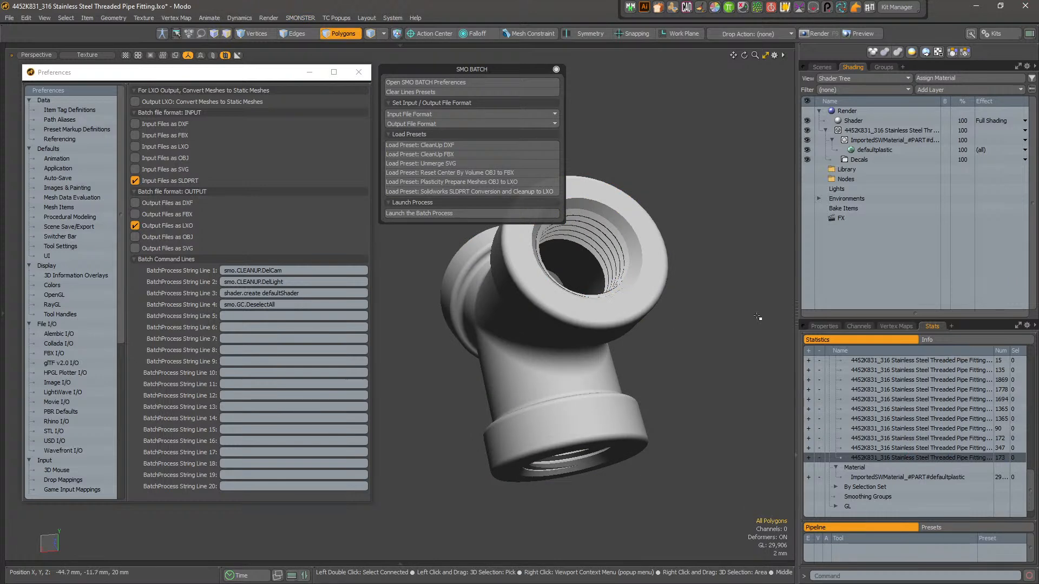
- Switch to item selection and pick several separated surfaces of the pipe fitting, ending on one branch tube
key("5")
left_click(604, 338)
left_click(586, 365)
left_click(575, 416)
left_click(534, 387)
left_click_drag(598, 402, 686, 366, "alt")
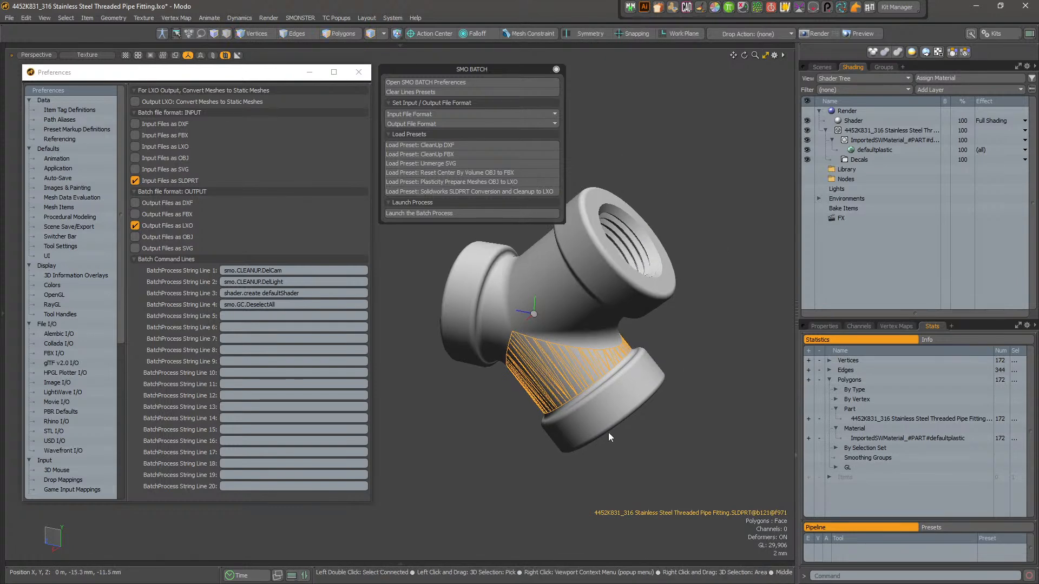
- Inspect the selected branch tube mesh and its boundaries with neighbouring surfaces from several angles
scroll(602, 384, "up", 4)
left_click(615, 311)
left_click_drag(616, 337, 587, 343, "alt")
left_click(588, 365)
left_click_drag(623, 401, 671, 333, "alt")
left_click_drag(563, 341, 679, 355, "alt")
left_click_drag(535, 420, 665, 424, "alt+shift")
scroll(597, 386, "up", 4)
left_click_drag(597, 386, 586, 446, "alt")
scroll(619, 401, "down", 4)
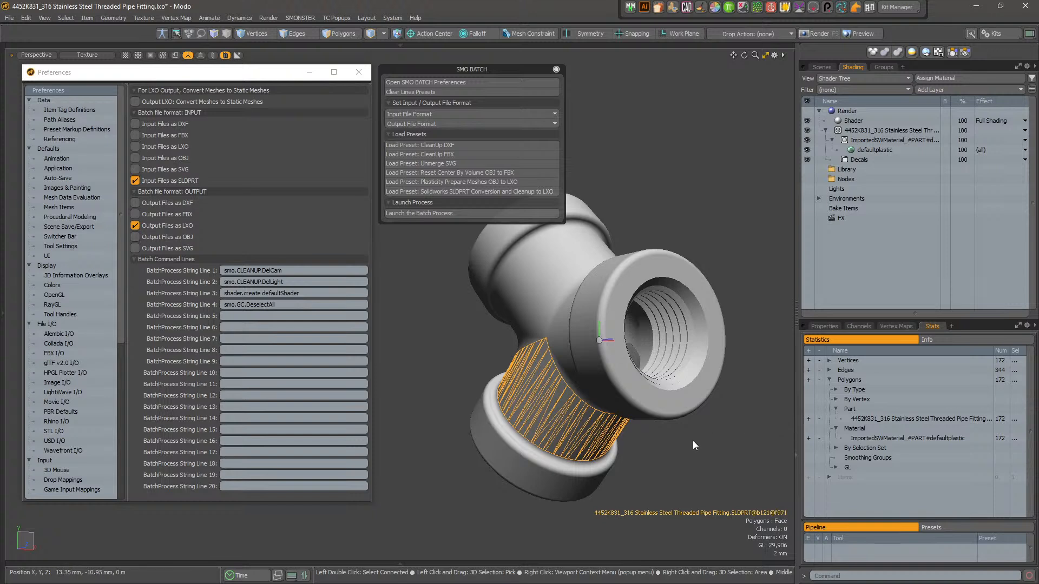
- Clear the selection and pick individual collar and tube surfaces to check how the fitting was separated
left_click(677, 444)
left_click(621, 393)
left_click(621, 393)
left_click(594, 390)
left_click(577, 368)
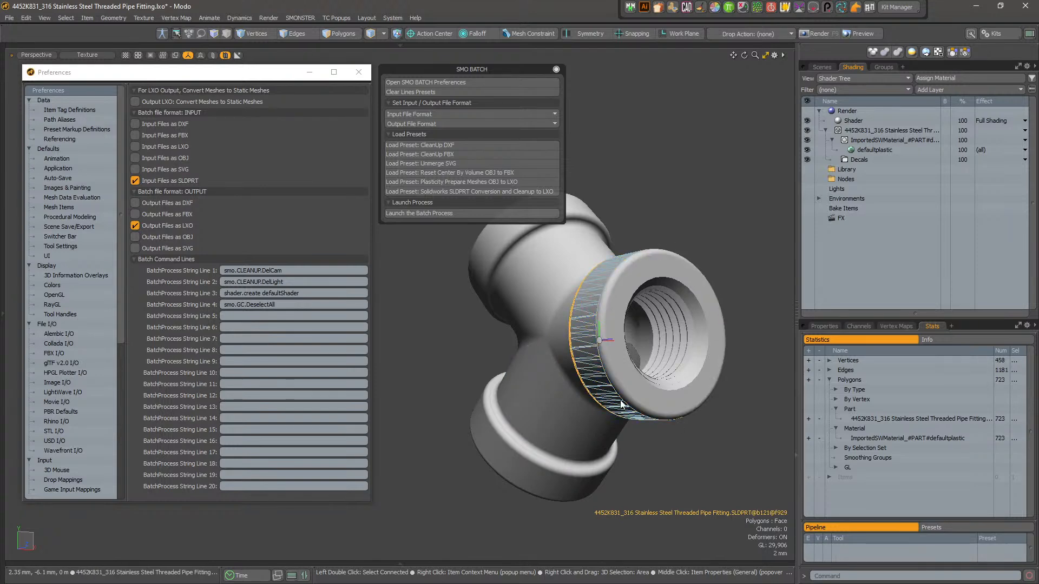
left_click(531, 359)
left_click_drag(648, 336, 628, 319, "alt")
left_click(650, 338)
left_click(620, 346)
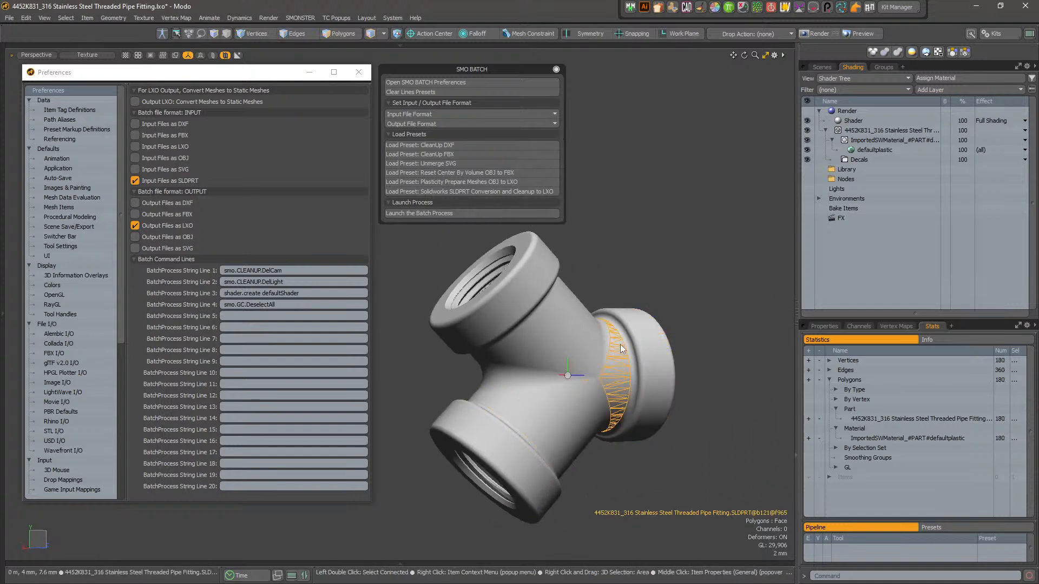
- Pick the surface meshes around the junction of the three branches to compare their boundaries, and clear the selection
left_click(597, 361)
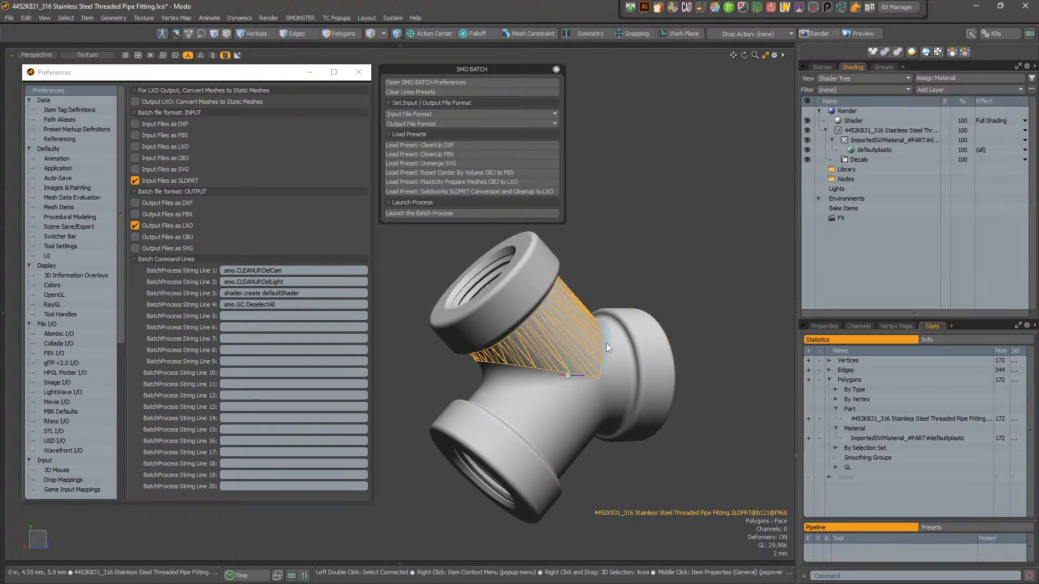
left_click(607, 345)
left_click(582, 378)
left_click(600, 405)
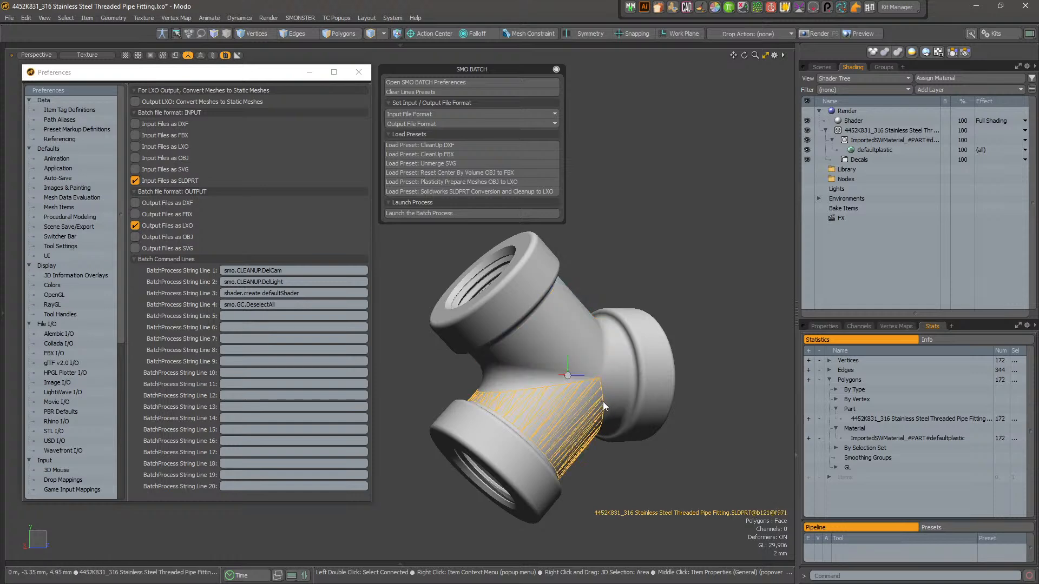
left_click(606, 373)
left_click(691, 382)
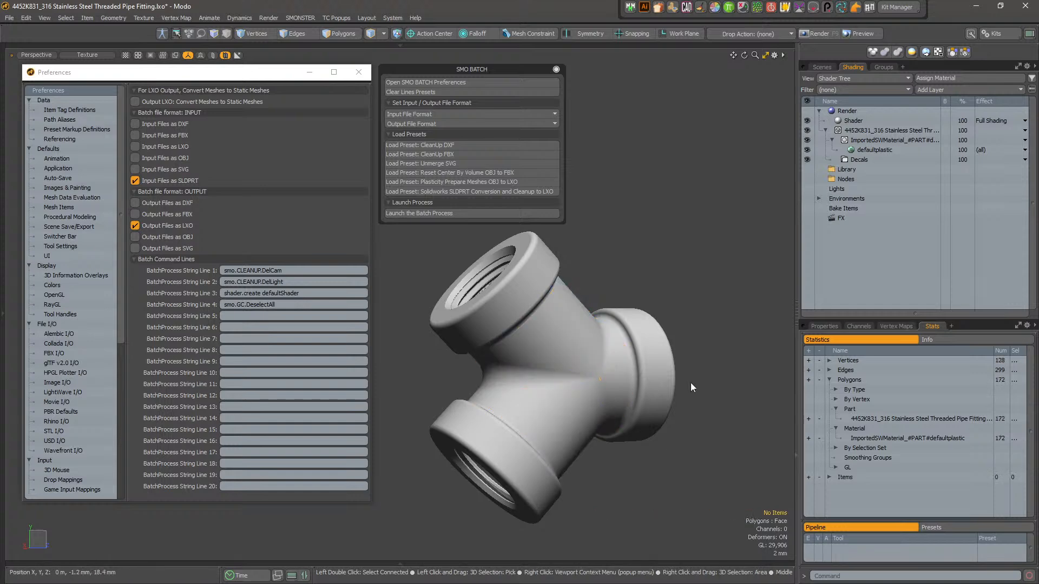
left_click(606, 351)
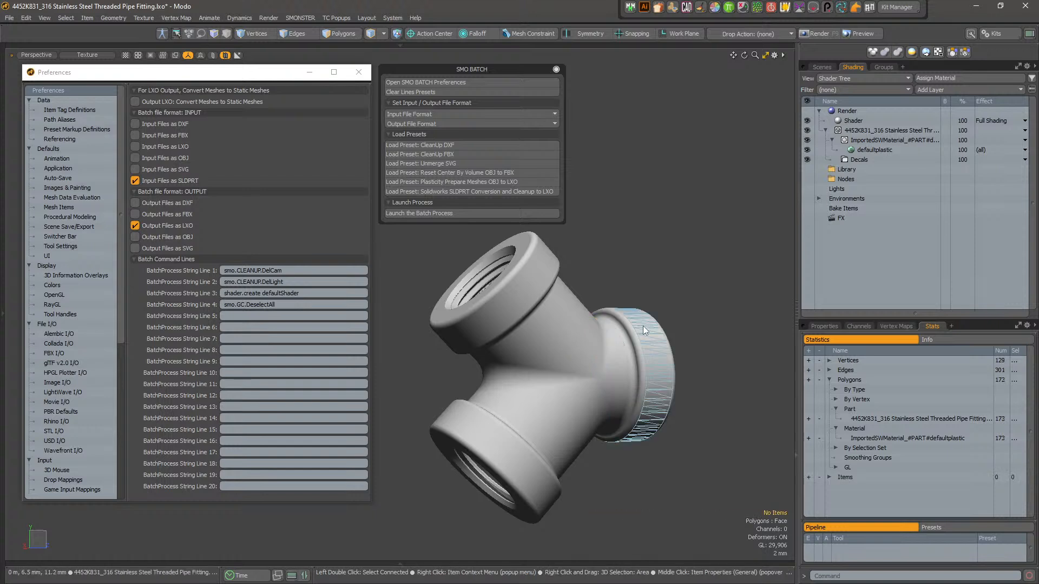
left_click(677, 281)
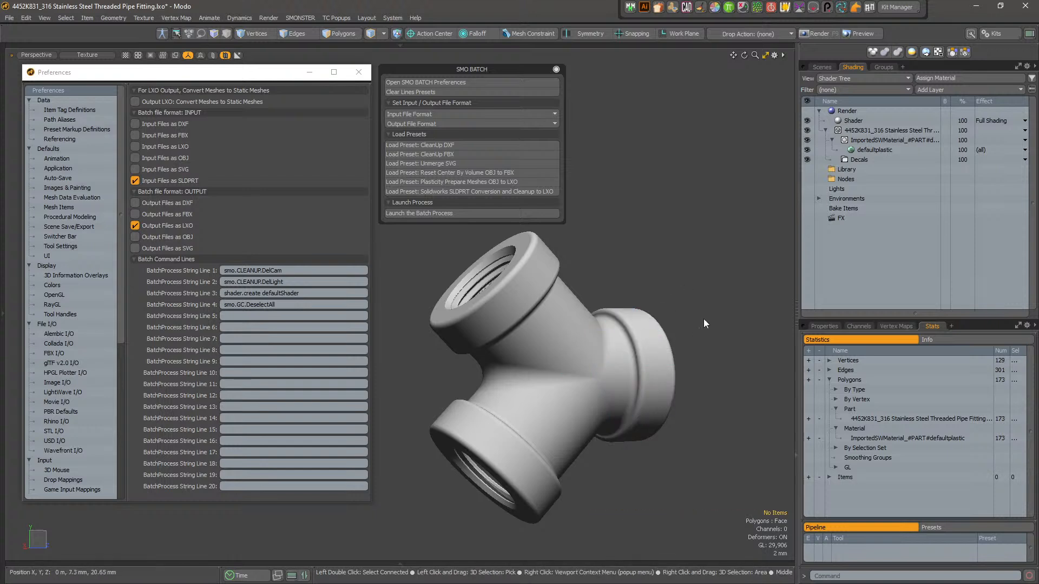
- Shift the Preferences window slightly and select the rounded rim mesh of a threaded opening to view its statistics, finishing with nothing selected
left_click_drag(696, 311, 597, 385, "alt")
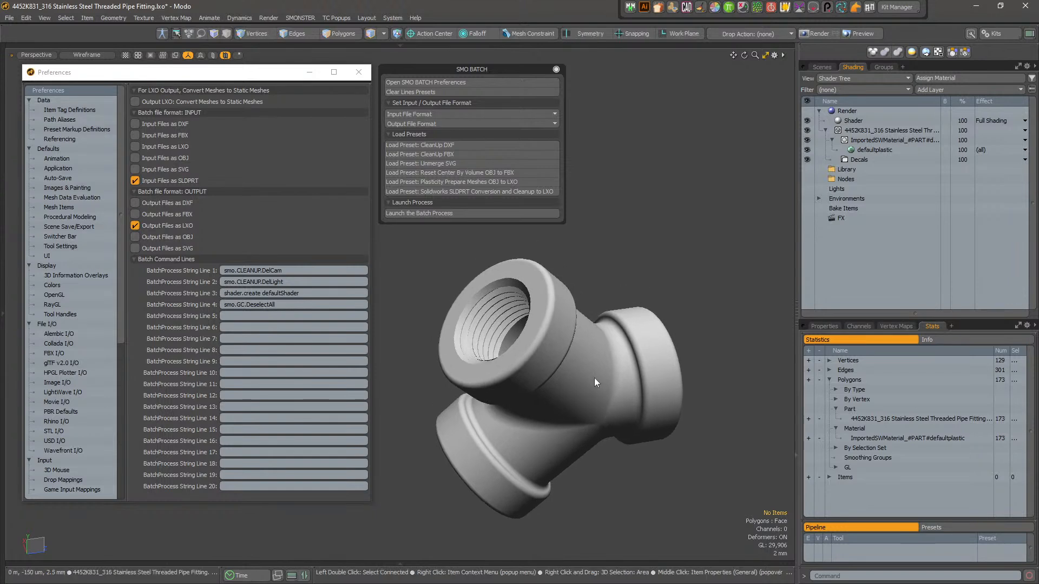
mouse_move(261, 73)
left_mouse_down()
mouse_move(245, 68)
mouse_move(251, 74)
left_mouse_up()
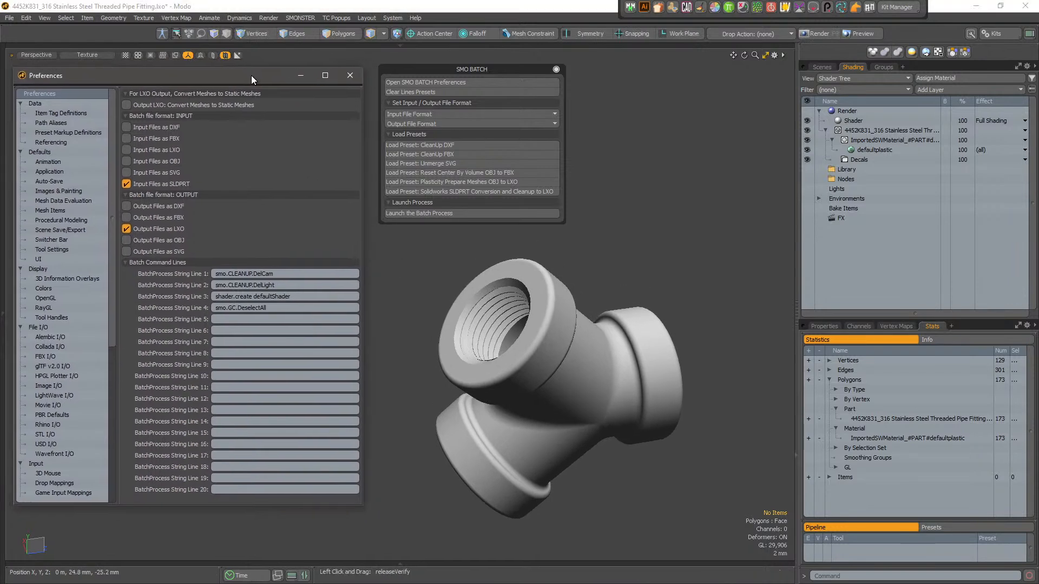
left_click(541, 327)
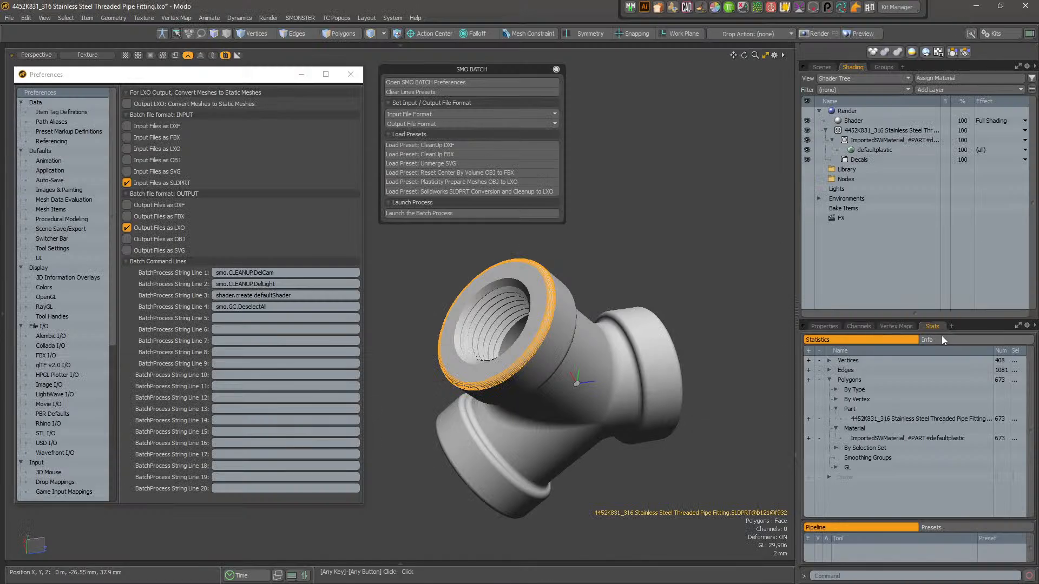
left_click(609, 258)
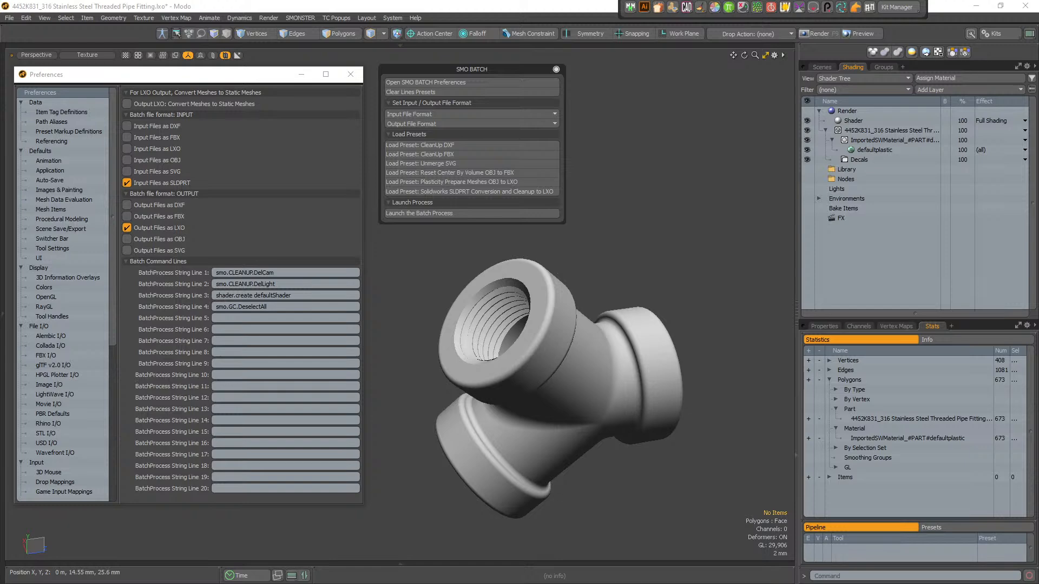
- Switch to the Edge web browser, search for "pyxz" in a new tab, and open the Pixyz Software website
left_click_drag(1038, 57, 497, 54)
left_click(897, 48)
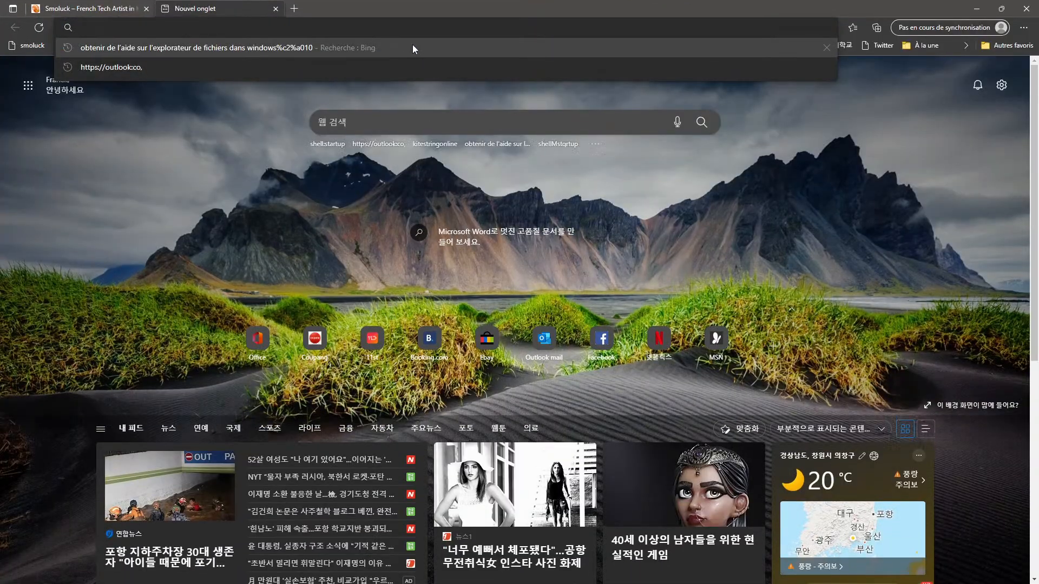
type("p")
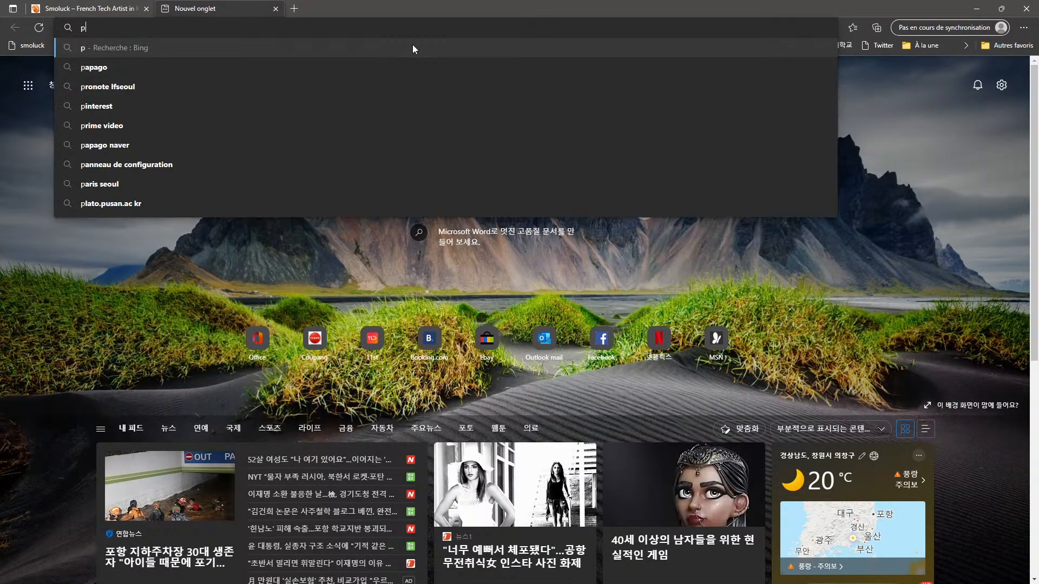
type("yx")
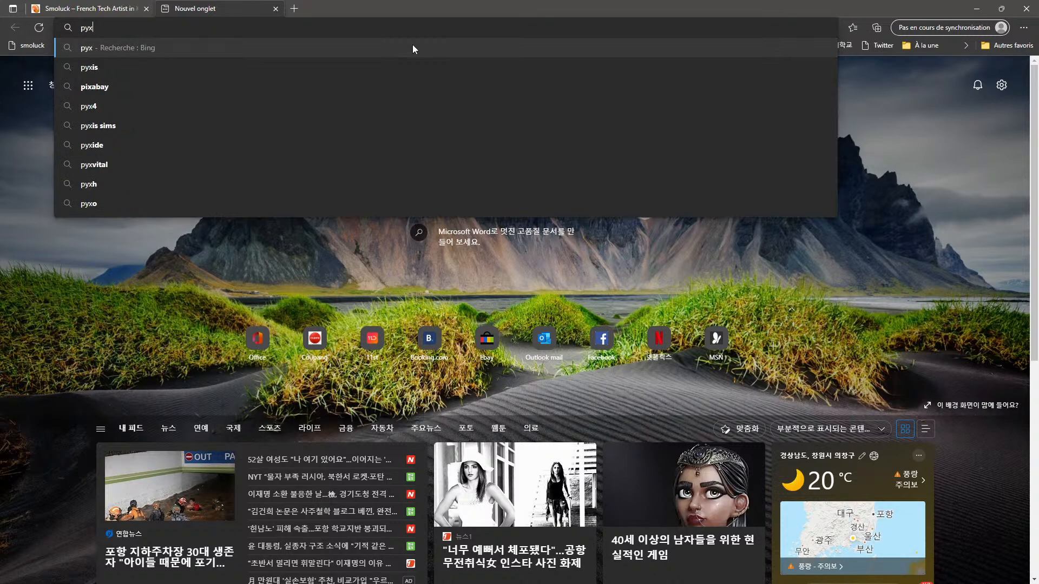
type("z")
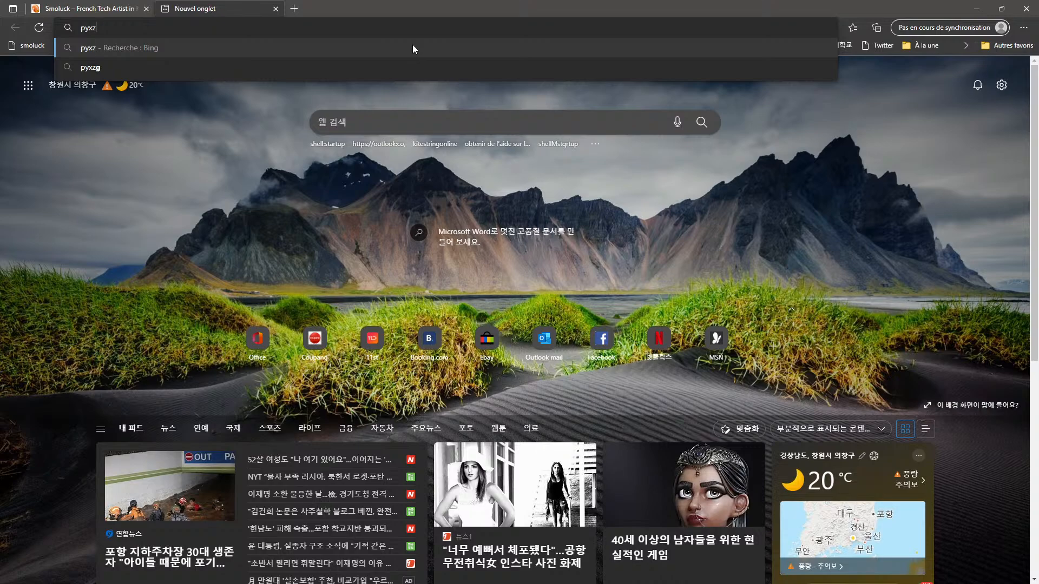
key("Return")
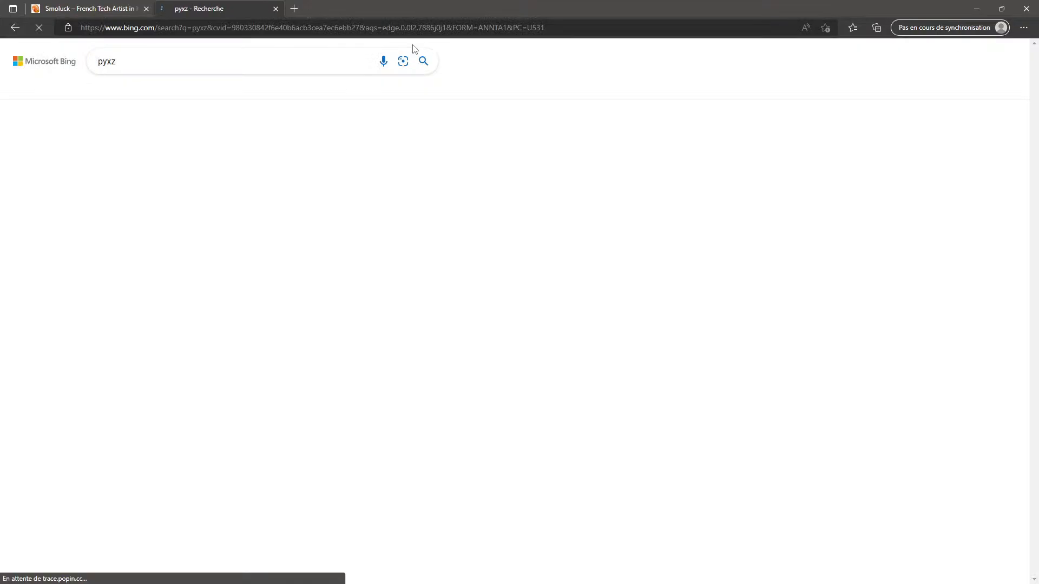
left_click(142, 174)
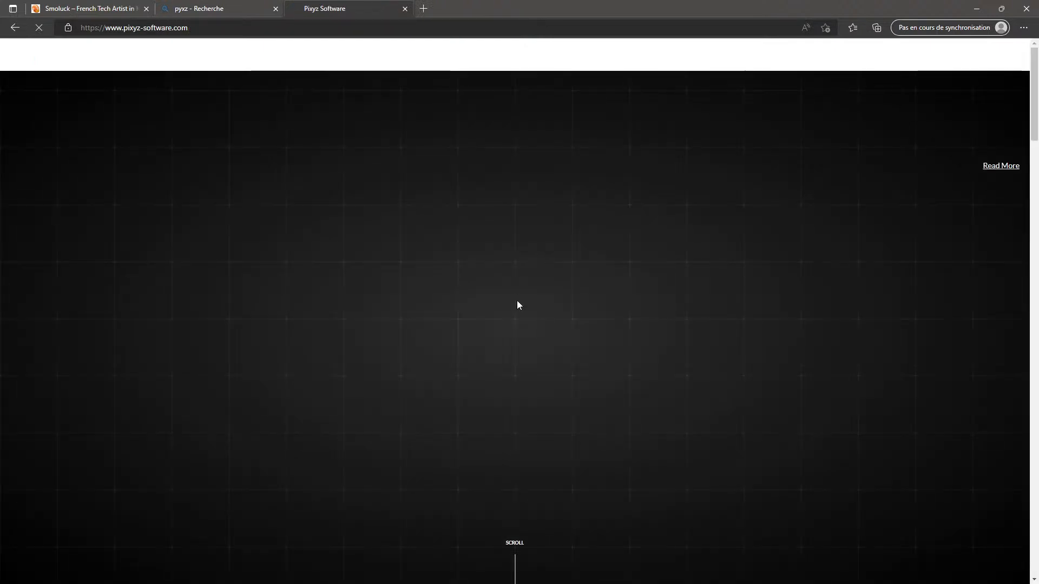
- Examine the Pixyz home page's products, workflow overview, partners and company sections, ending back at its beginning
scroll(619, 356, "down", 5)
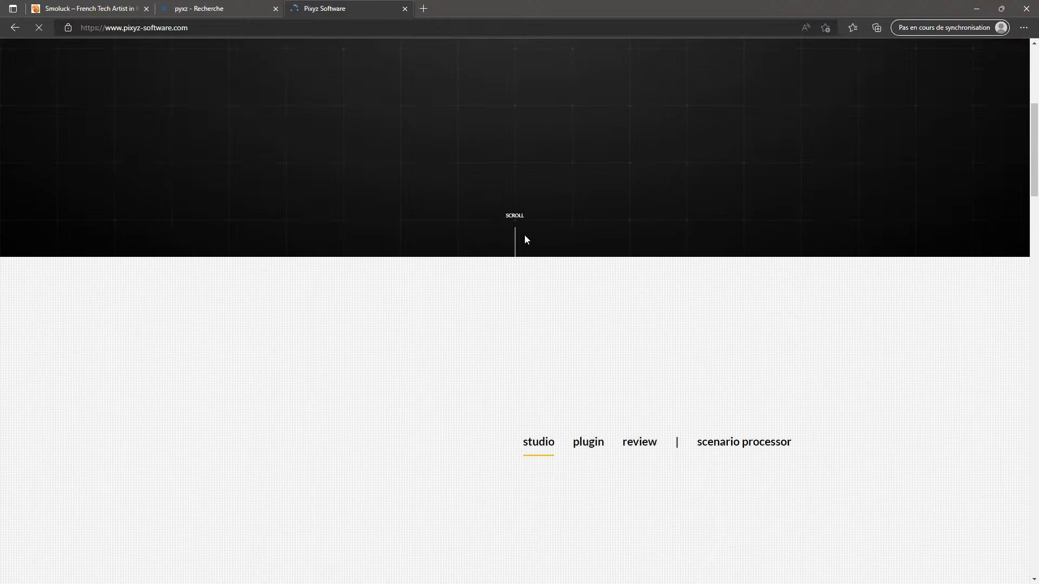
scroll(570, 352, "down", 2)
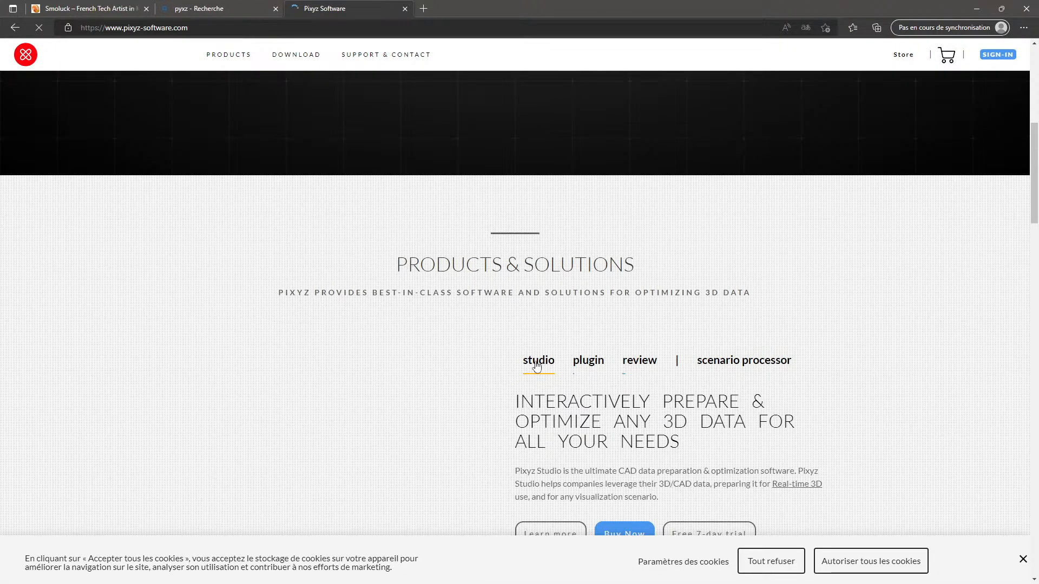
scroll(540, 398, "down", 6)
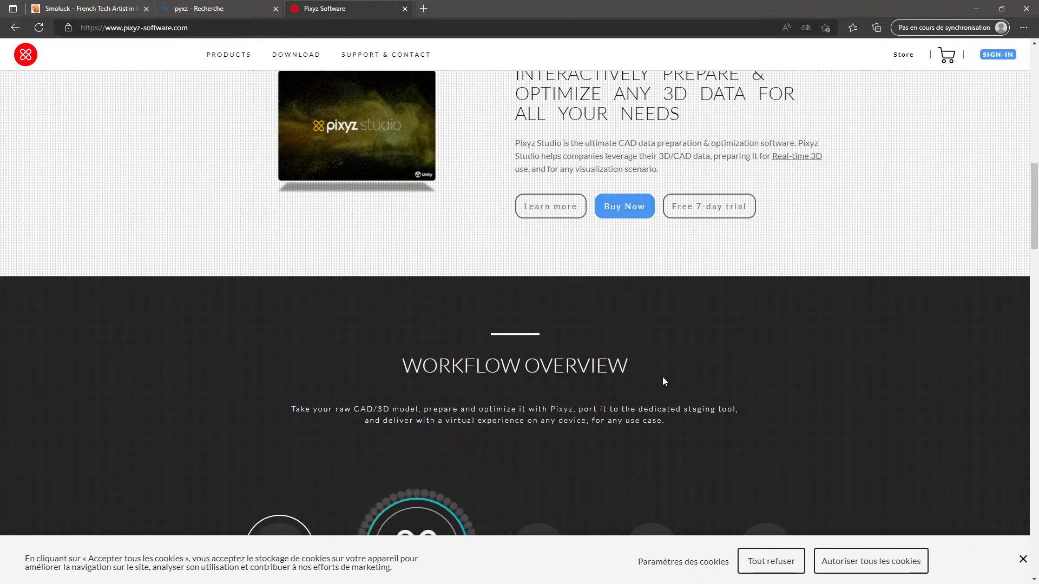
scroll(661, 377, "down", 3)
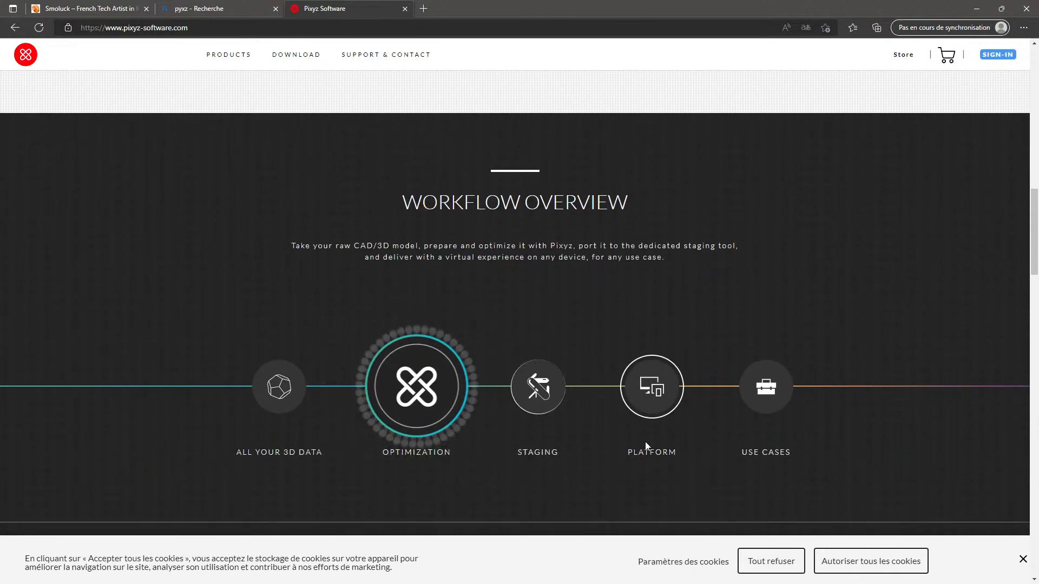
scroll(575, 447, "down", 7)
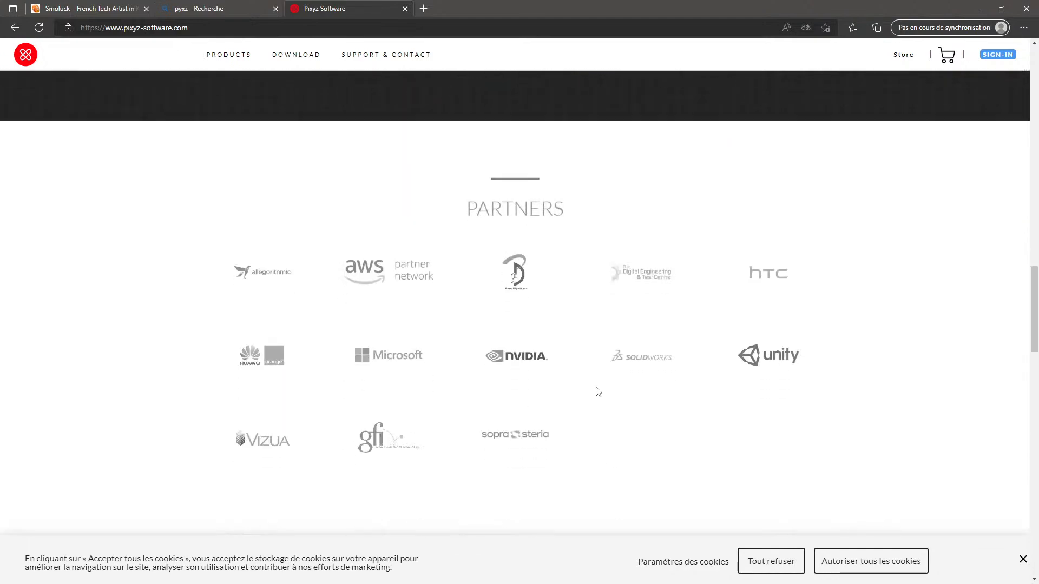
scroll(589, 411, "down", 15)
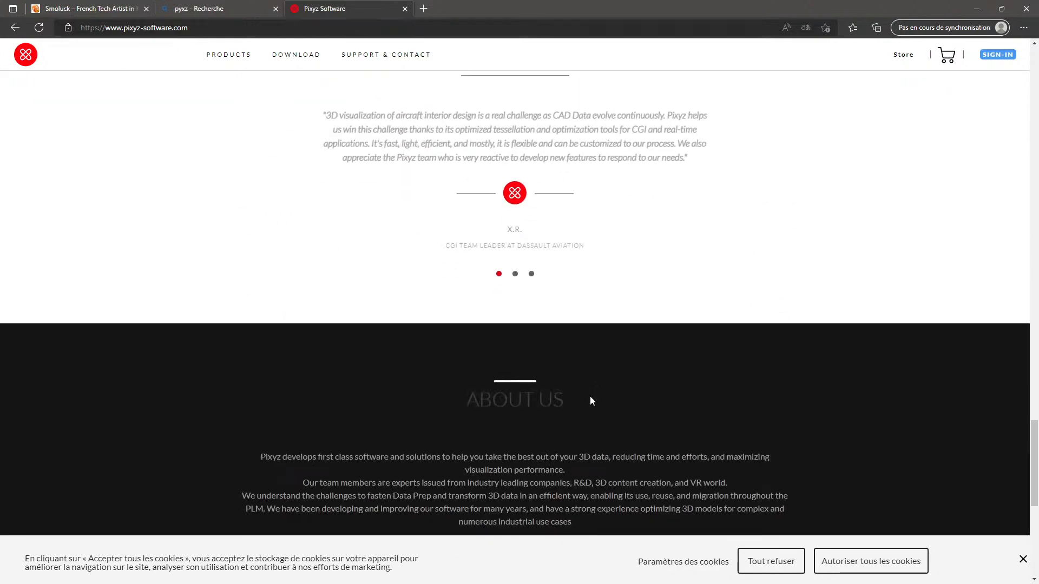
scroll(590, 400, "up", 20)
scroll(590, 401, "up", 10)
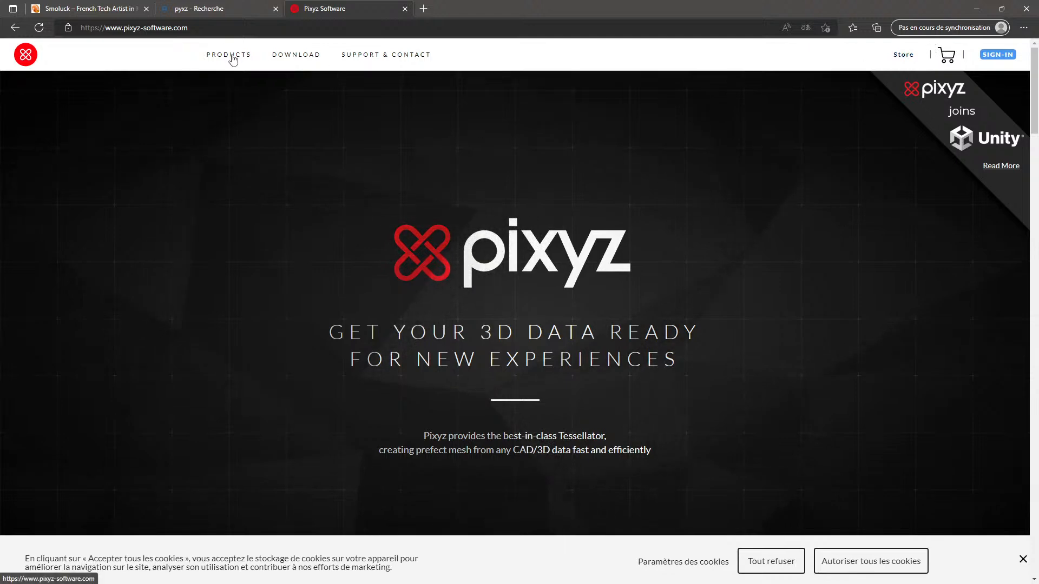
- Open the Pixyz Studio product page, dismiss the cookie notice, and review the mesh optimization features
mouse_move(232, 57)
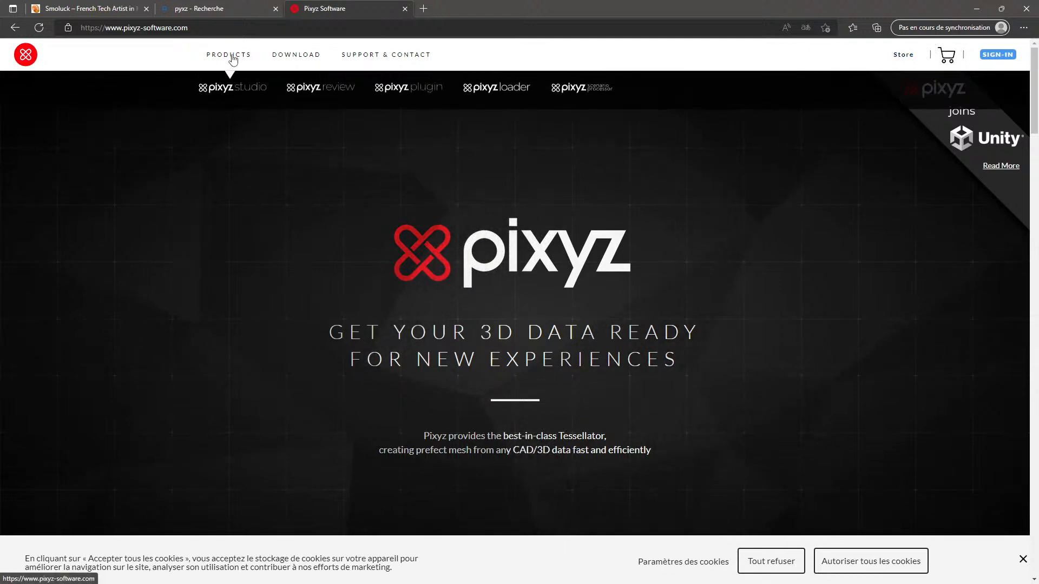
left_click(236, 99)
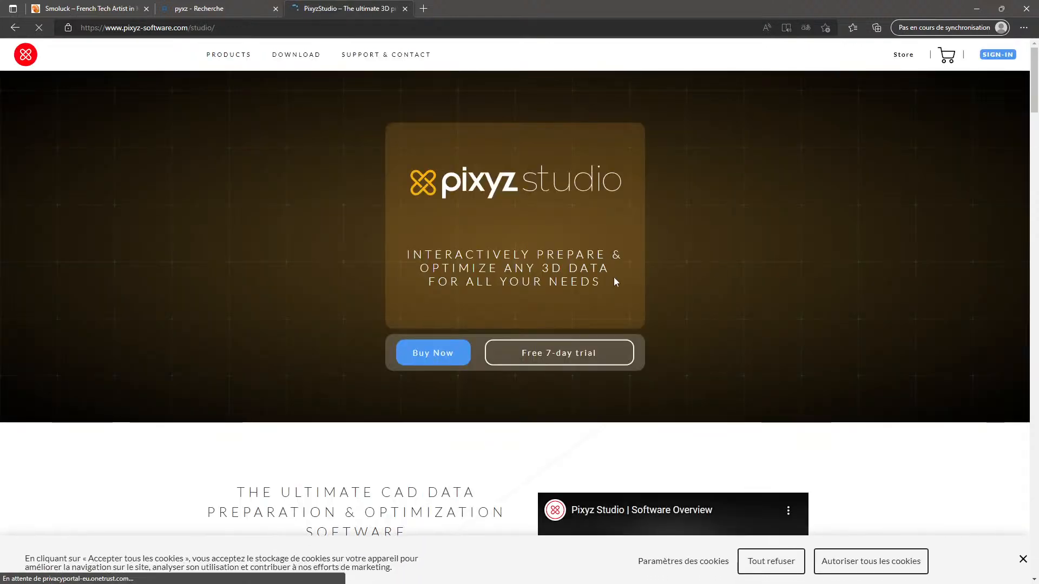
left_click(1022, 559)
scroll(884, 483, "down", 10)
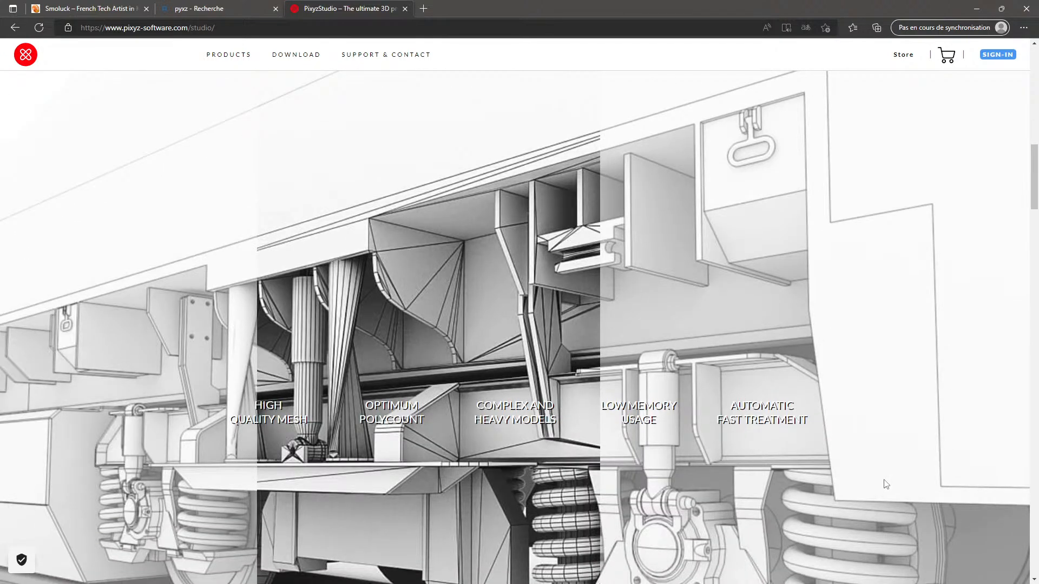
- Review the Pixyz Studio page's workflow, capabilities, powerful features and audience sections, ending on the compelling solution overview
scroll(885, 483, "down", 8)
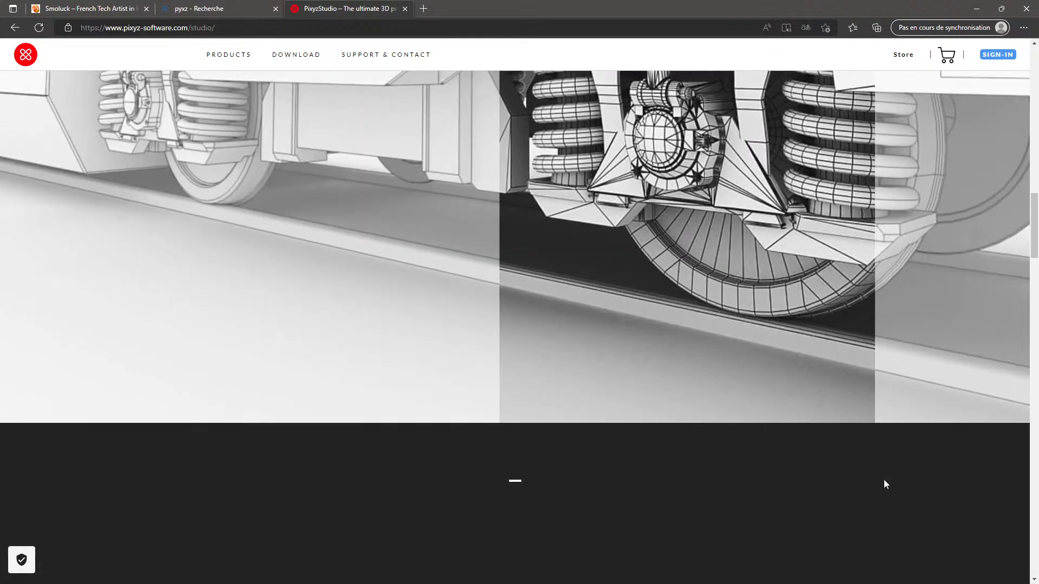
scroll(884, 484, "down", 7)
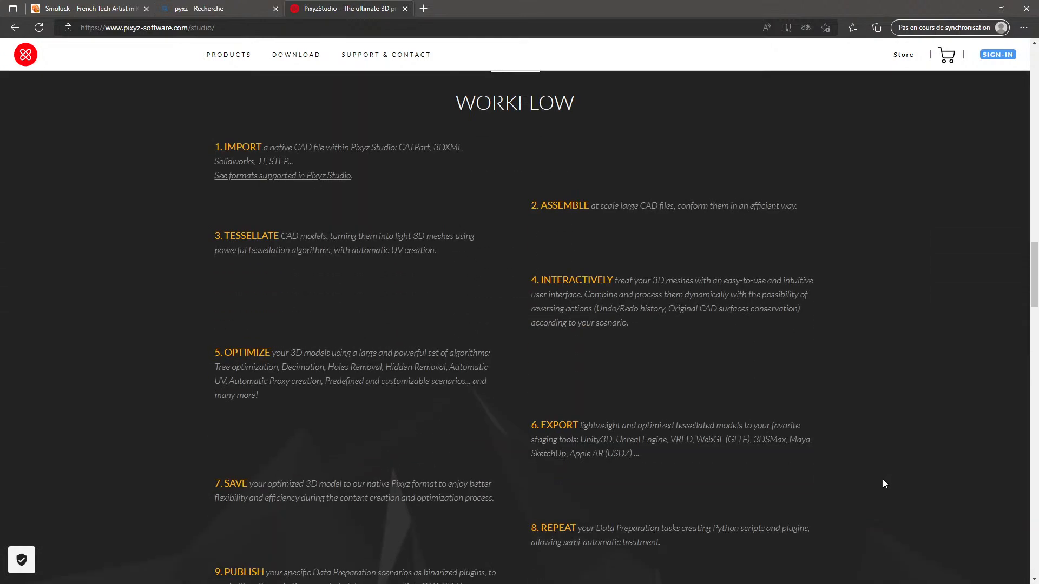
scroll(884, 483, "down", 10)
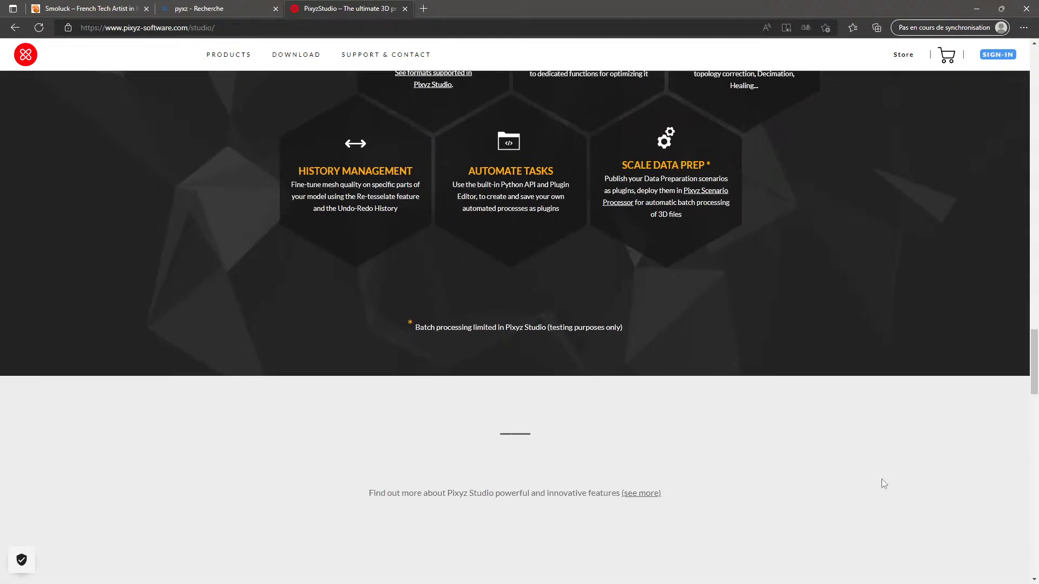
scroll(882, 480, "down", 3)
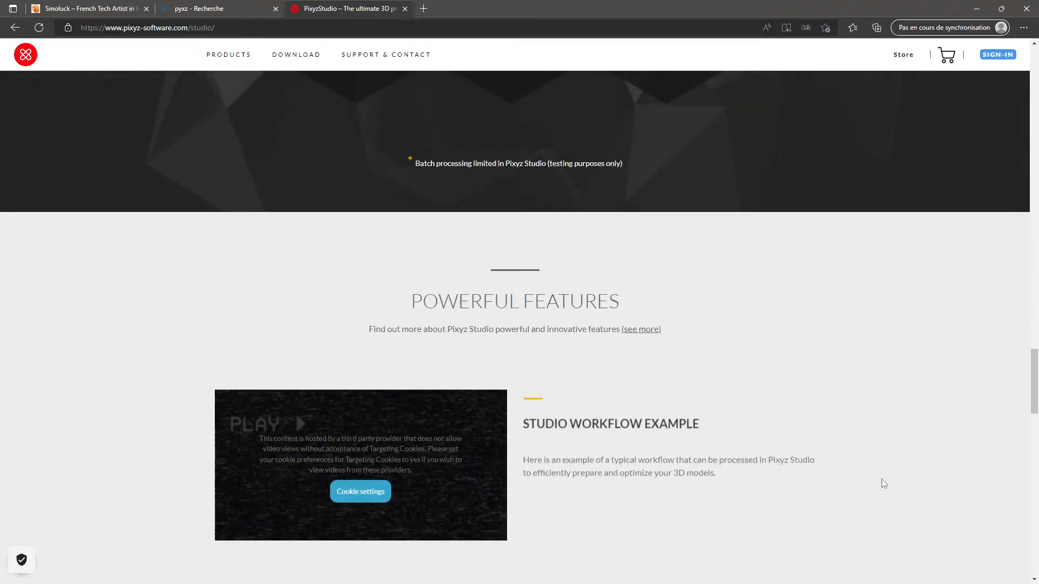
scroll(881, 480, "down", 5)
scroll(881, 480, "down", 5)
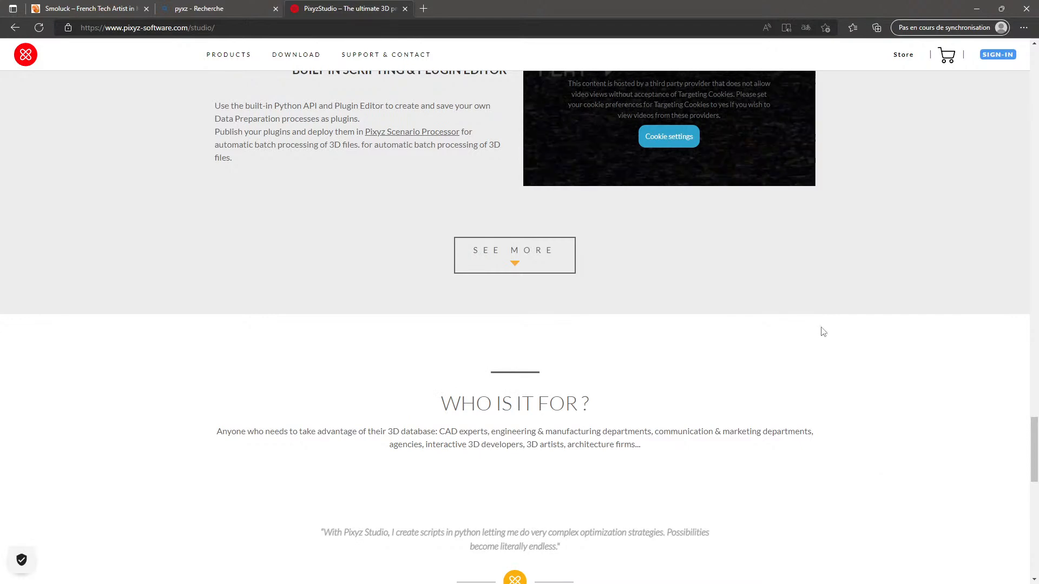
scroll(823, 332, "down", 5)
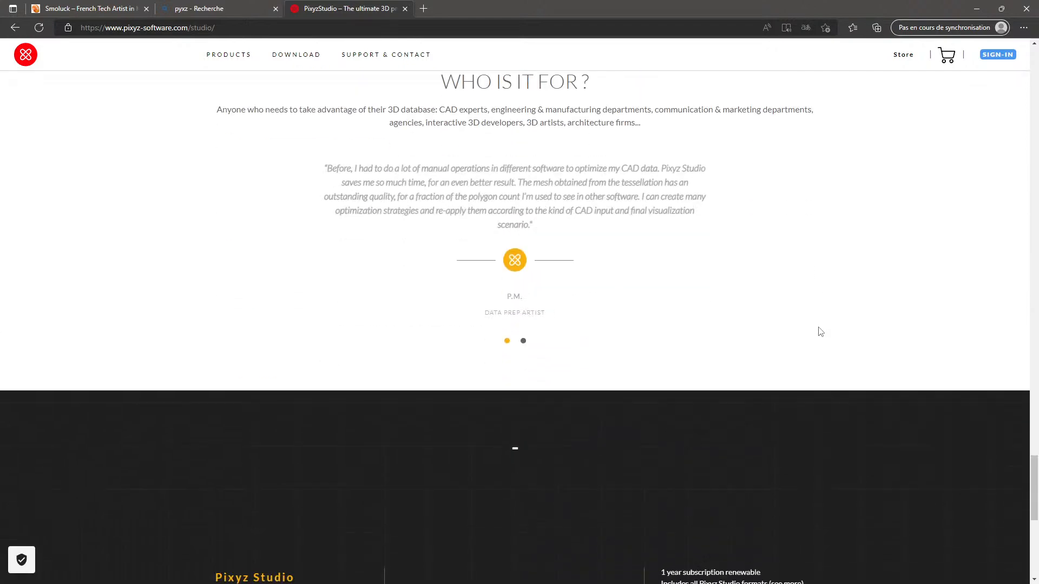
scroll(834, 328, "up", 13)
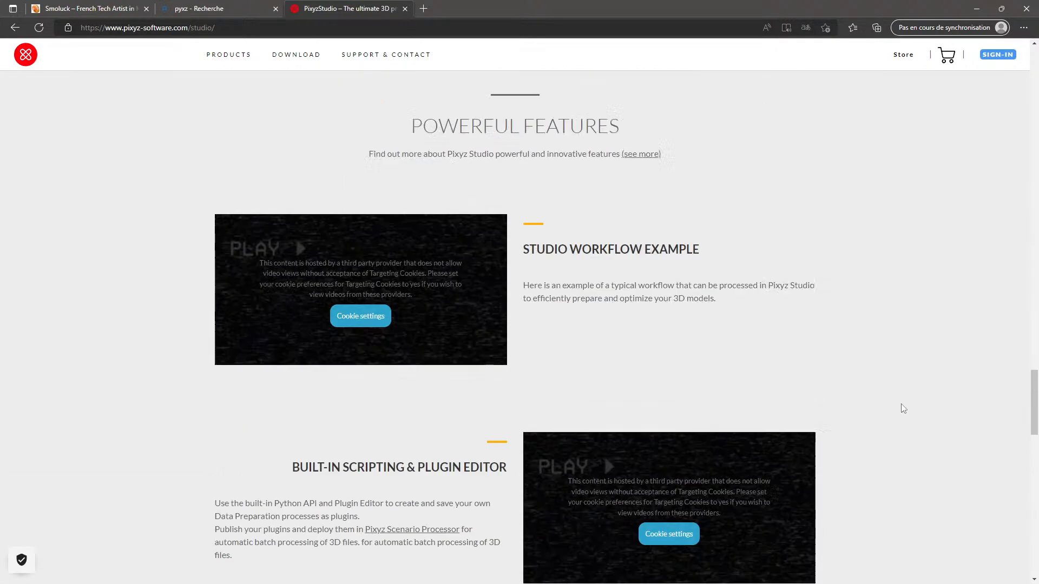
scroll(904, 449, "up", 1)
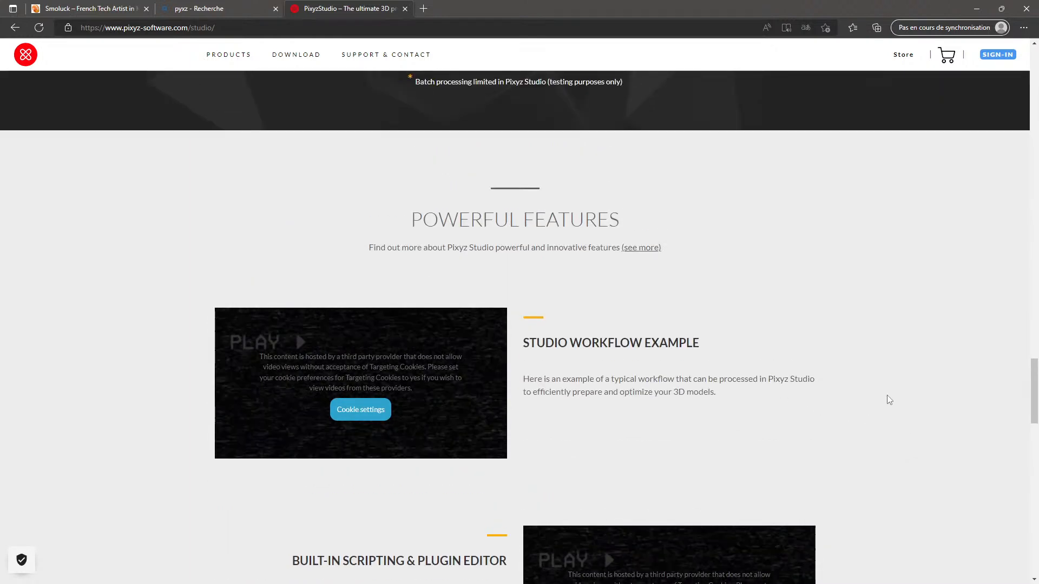
scroll(879, 427, "up", 5)
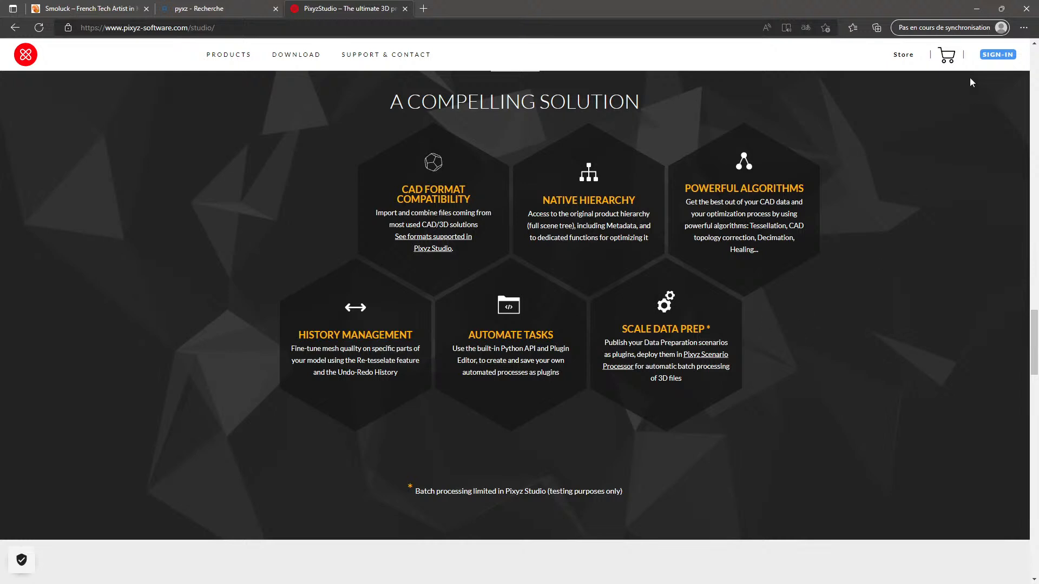
- Switch back to Modo and isolate the angled neck surface mesh of the pipe fitting by hiding everything unselected
left_click(976, 9)
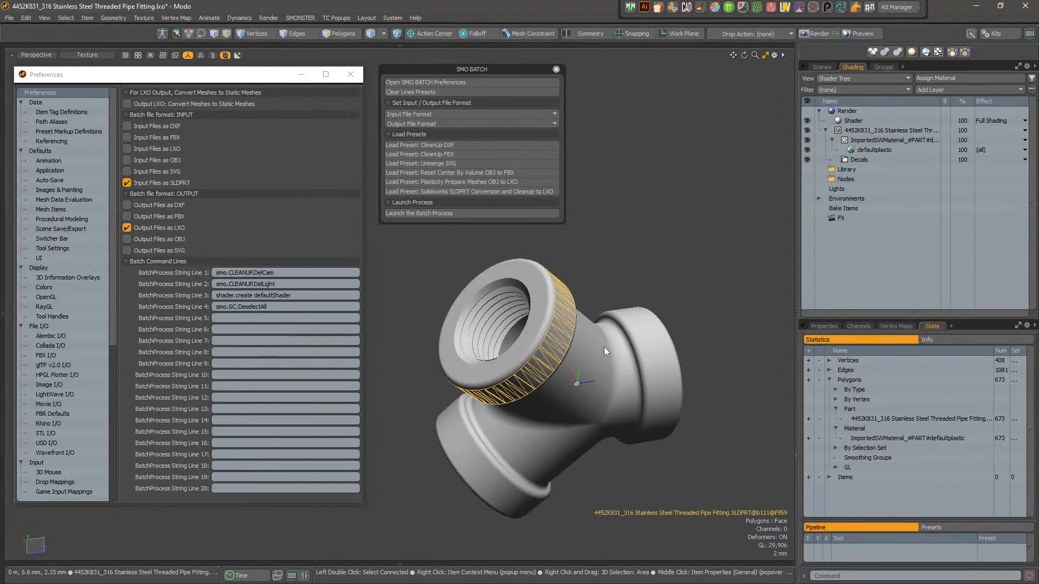
mouse_move(680, 335)
left_mouse_down("alt")
mouse_move(671, 227)
mouse_move(604, 268)
mouse_move(632, 420)
mouse_move(623, 290)
mouse_move(606, 329)
mouse_move(594, 313)
mouse_move(619, 330)
mouse_move(565, 405)
mouse_move(553, 366)
mouse_move(597, 368)
mouse_move(473, 351)
mouse_move(431, 361)
left_mouse_up("alt")
left_click(620, 330)
left_click(561, 368)
scroll(552, 363, "up", 5)
key("3")
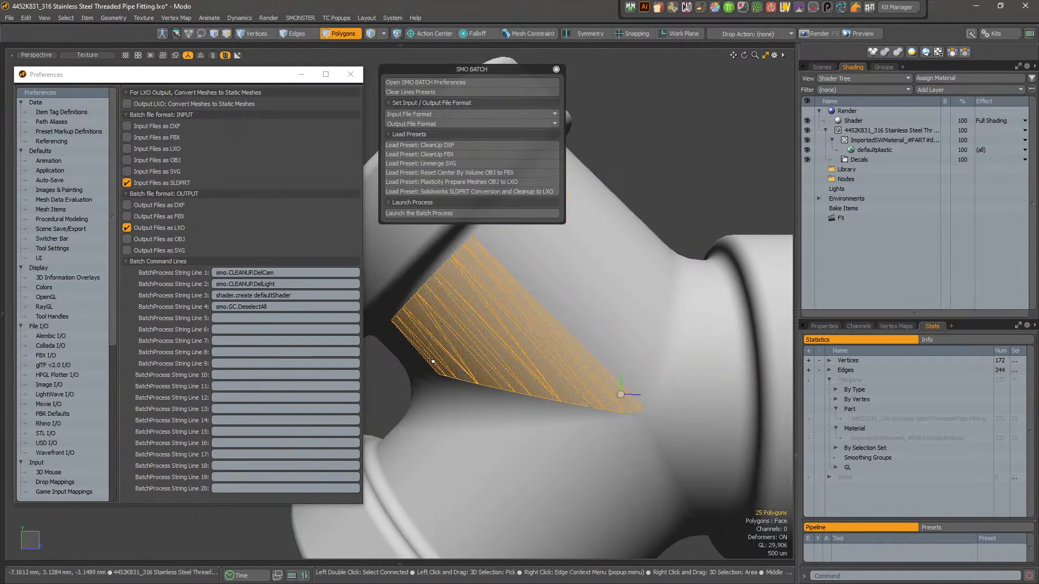
key("5")
key("shift+h")
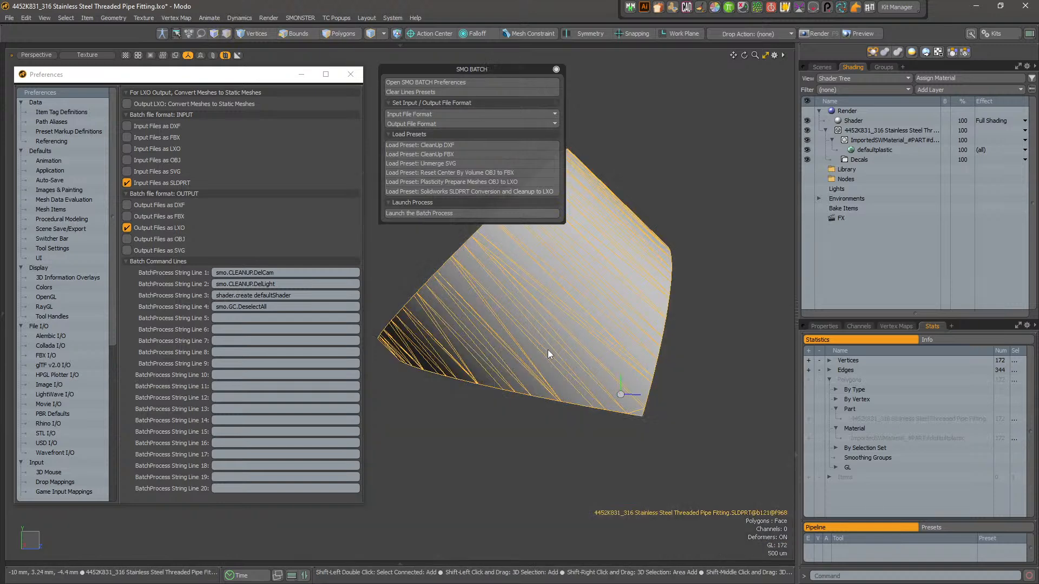
- Select the contiguous triangulated polygons around the lower portion of the isolated neck surface, inside and outside views included
scroll(628, 346, "down", 4)
key("3")
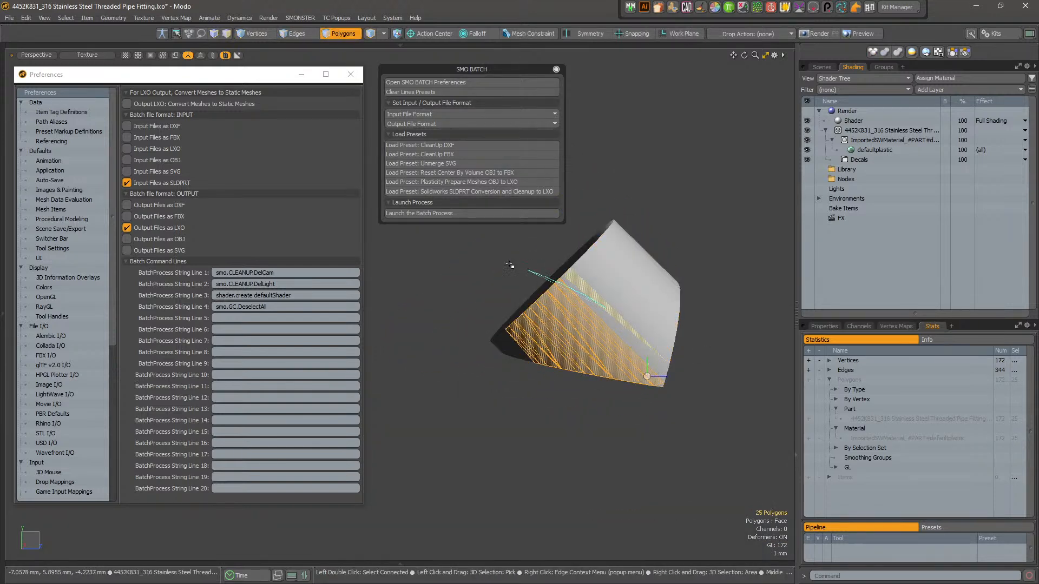
mouse_move(442, 262)
right_mouse_down()
mouse_move(427, 238)
mouse_move(487, 509)
mouse_move(745, 481)
mouse_move(742, 467)
right_mouse_up()
mouse_move(655, 378)
left_mouse_down("alt")
mouse_move(638, 429)
mouse_move(635, 401)
mouse_move(704, 420)
mouse_move(602, 347)
mouse_move(568, 354)
left_mouse_up("alt")
mouse_move(408, 409)
right_mouse_down("shift")
mouse_move(680, 389)
mouse_move(609, 280)
right_mouse_up("shift")
mouse_move(609, 279)
left_mouse_down("alt")
mouse_move(521, 374)
mouse_move(556, 459)
mouse_move(494, 473)
mouse_move(575, 488)
mouse_move(426, 436)
mouse_move(686, 427)
mouse_move(518, 337)
mouse_move(446, 317)
mouse_move(487, 379)
mouse_move(579, 460)
mouse_move(584, 414)
mouse_move(623, 412)
mouse_move(628, 400)
mouse_move(564, 296)
left_mouse_up("alt")
left_click(429, 435, "ctrl")
left_click(587, 464, "ctrl")
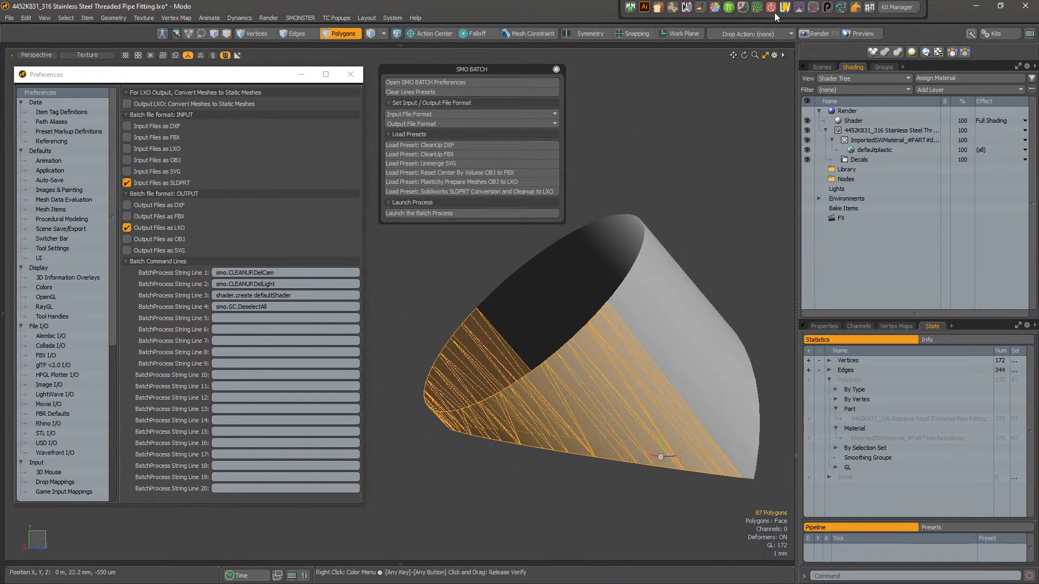
- Open the SMO CAD Tools palette and place it beside the SMO Batch palette
left_click(687, 8)
left_click_drag(690, 30, 655, 77)
left_click_drag(614, 244, 649, 217, "alt")
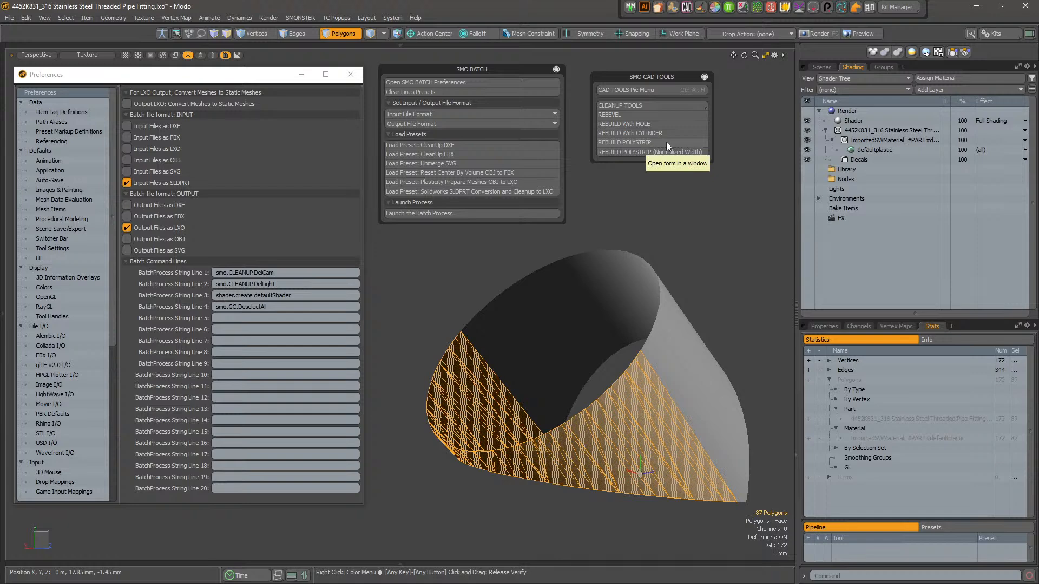
- Convert the strip's polygon selection to its curved boundary edges, leaving out the straight end edges, with the wireframe displayed
left_click_drag(702, 359, 687, 339, "alt+shift")
key("2")
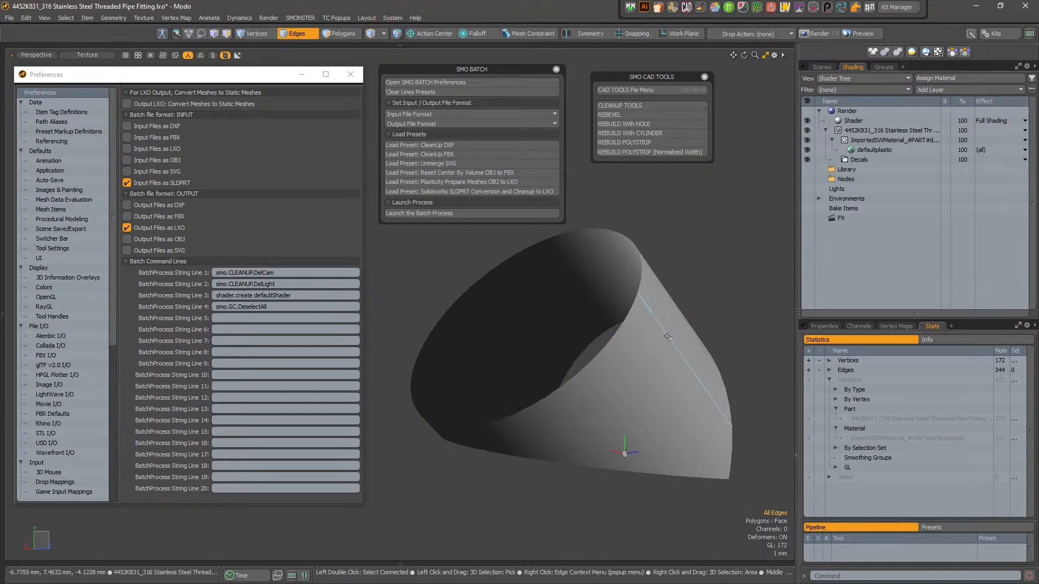
key("3")
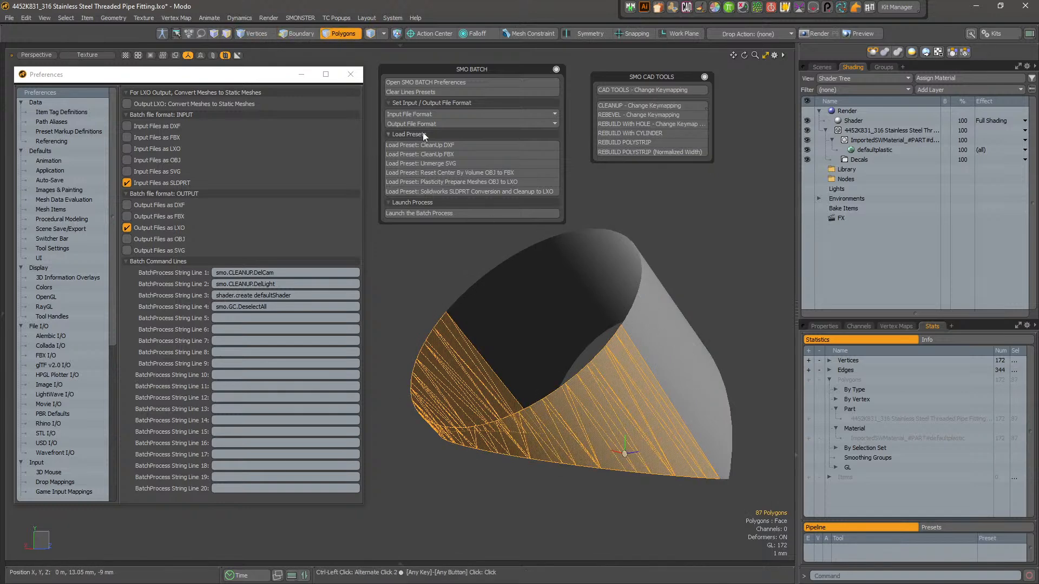
left_click(301, 36, "alt")
left_click_drag(660, 372, 483, 384, "alt")
left_click_drag(725, 400, 588, 372, "alt")
key("ctrl+3")
left_click(666, 350)
left_click_drag(714, 477, 651, 441, "alt+shift")
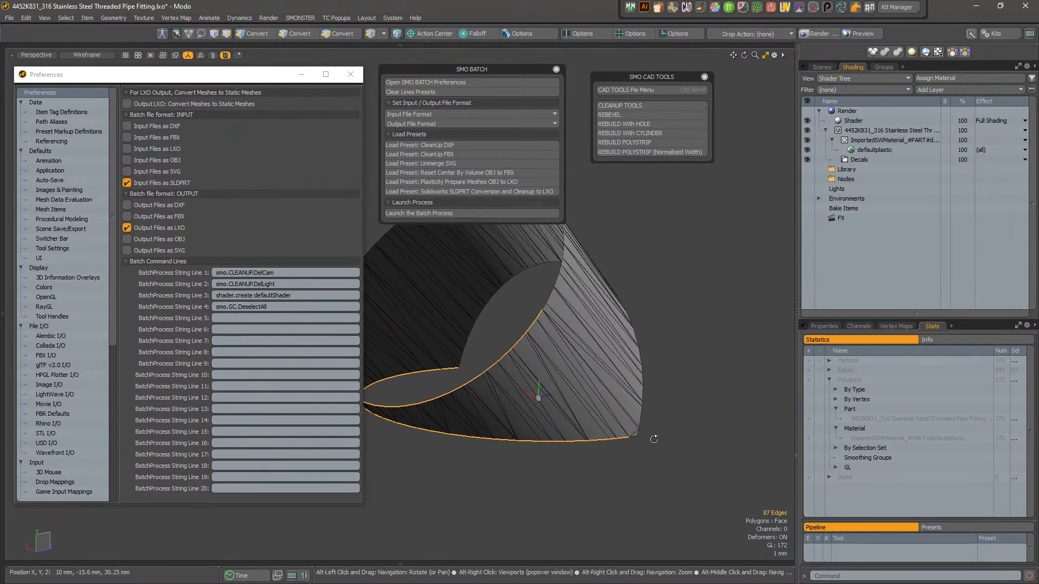
scroll(660, 434, "up", 3)
scroll(571, 388, "down", 3)
left_click_drag(572, 388, 610, 407, "alt+shift")
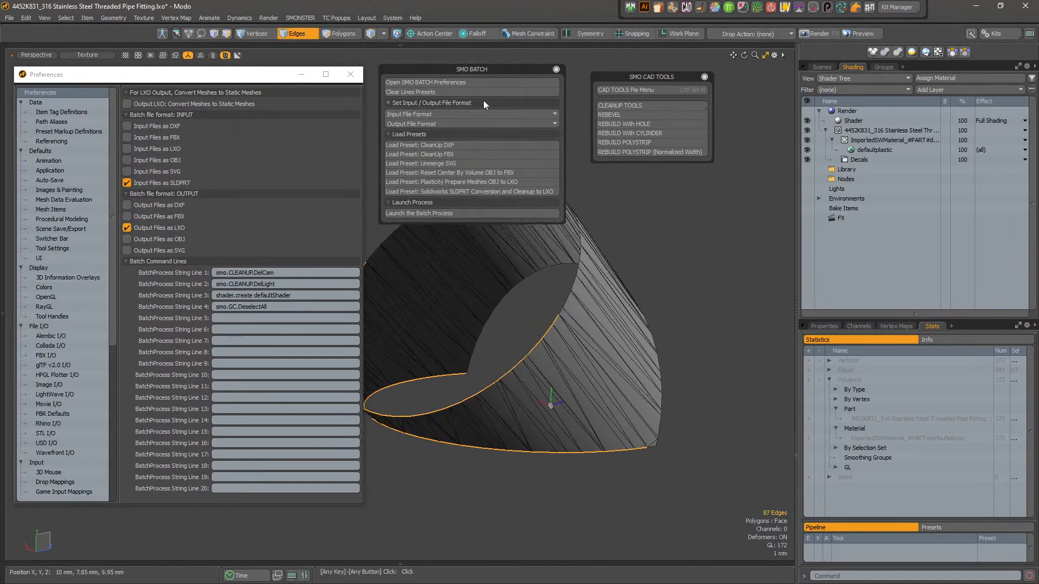
- Try Rebuild Polystrip by Count on the selected boundary edges with a side count of 16 and circle mode 0
left_click(641, 142)
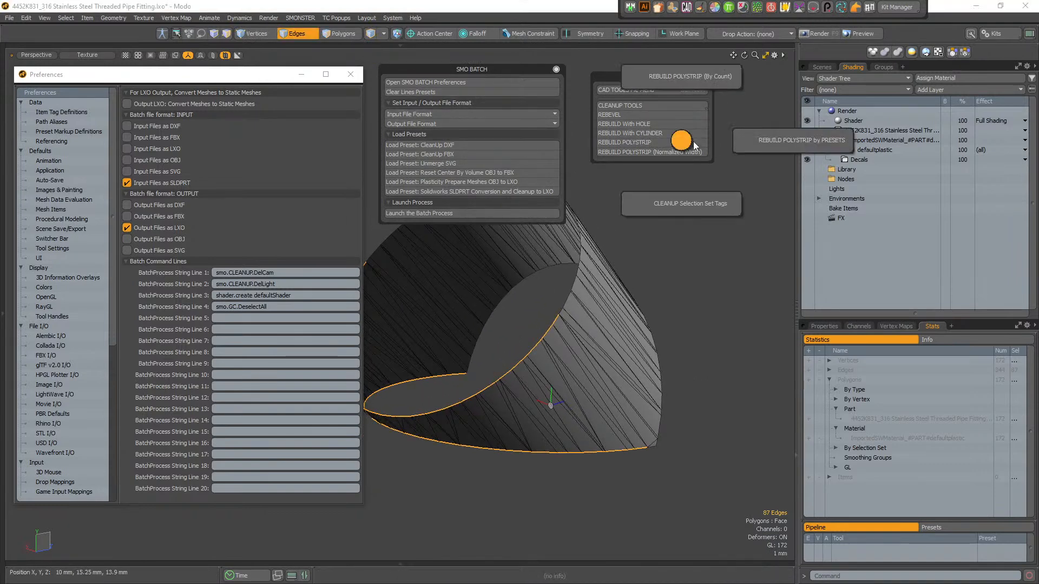
left_click(700, 85)
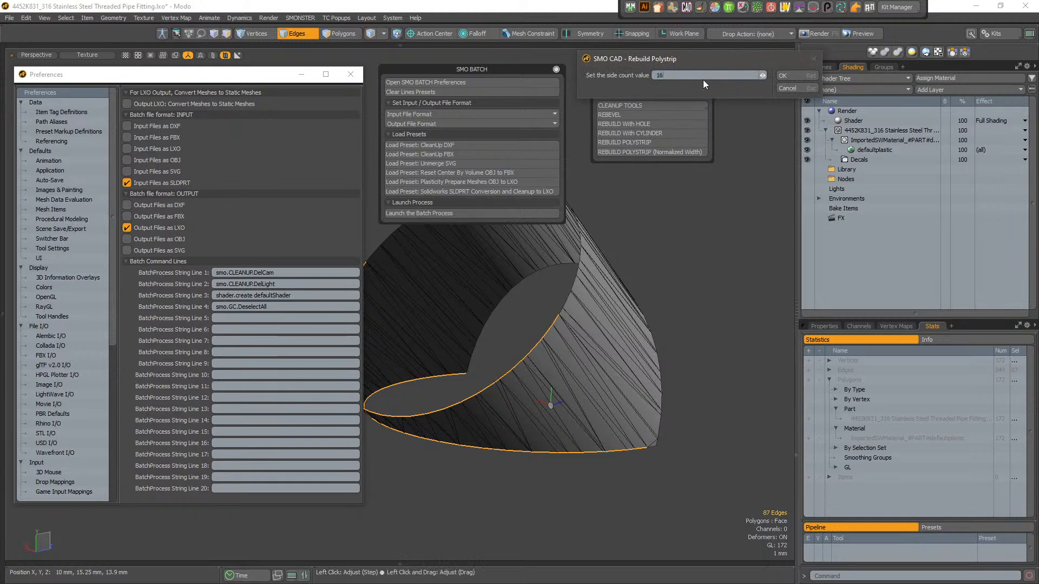
key("Return")
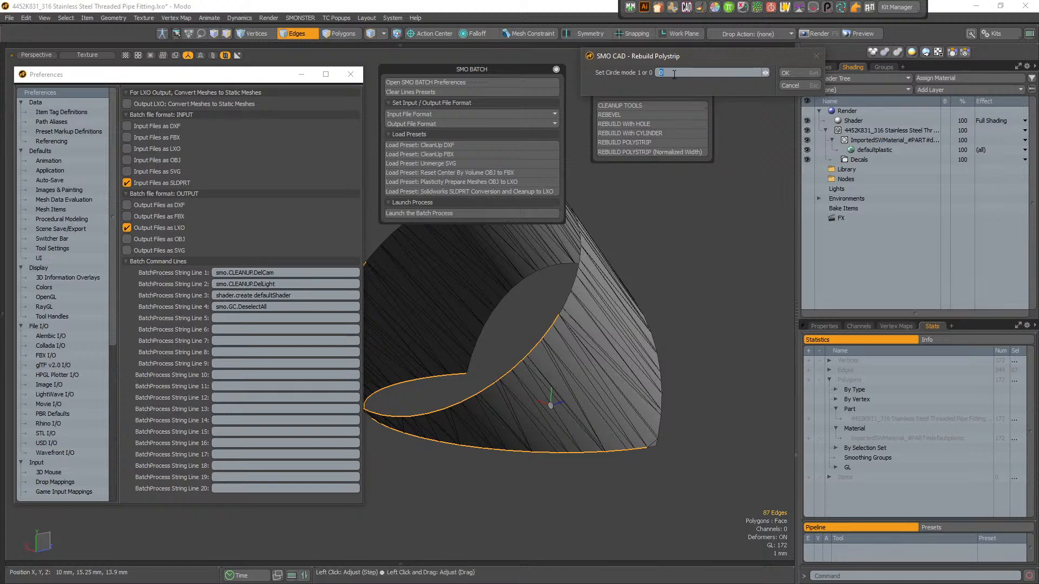
left_click(785, 73)
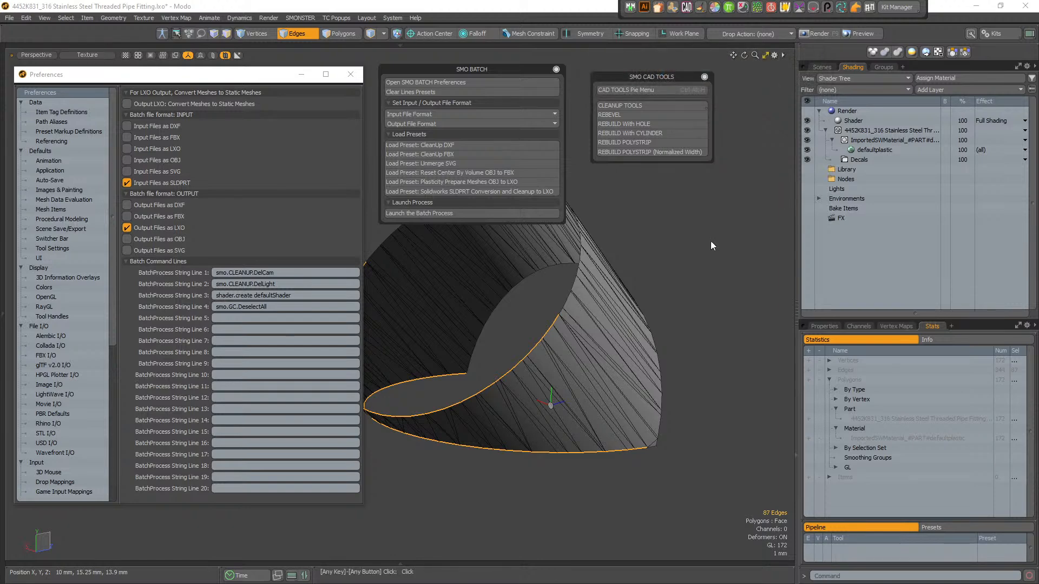
- Select the rebuilt strip's polygons, then the remaining triangulated polygons, to compare the two regions
mouse_move(560, 422)
left_mouse_down()
mouse_move(464, 456)
mouse_move(599, 431)
left_mouse_up()
mouse_move(471, 431)
left_mouse_down("alt")
mouse_move(614, 421)
mouse_move(617, 406)
left_mouse_up("alt")
left_click_drag(598, 361, 446, 352, "shift")
mouse_move(441, 378)
left_mouse_down("alt")
mouse_move(503, 398)
mouse_move(596, 404)
left_mouse_up("alt")
left_click_drag(595, 403, 651, 472, "alt+shift")
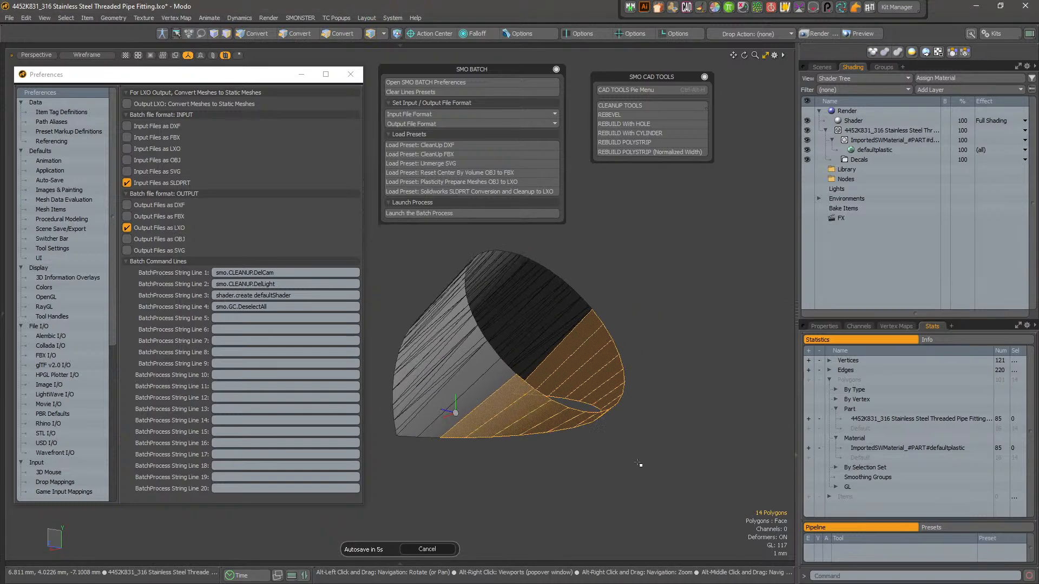
left_click_drag(490, 395, 480, 375, "shift")
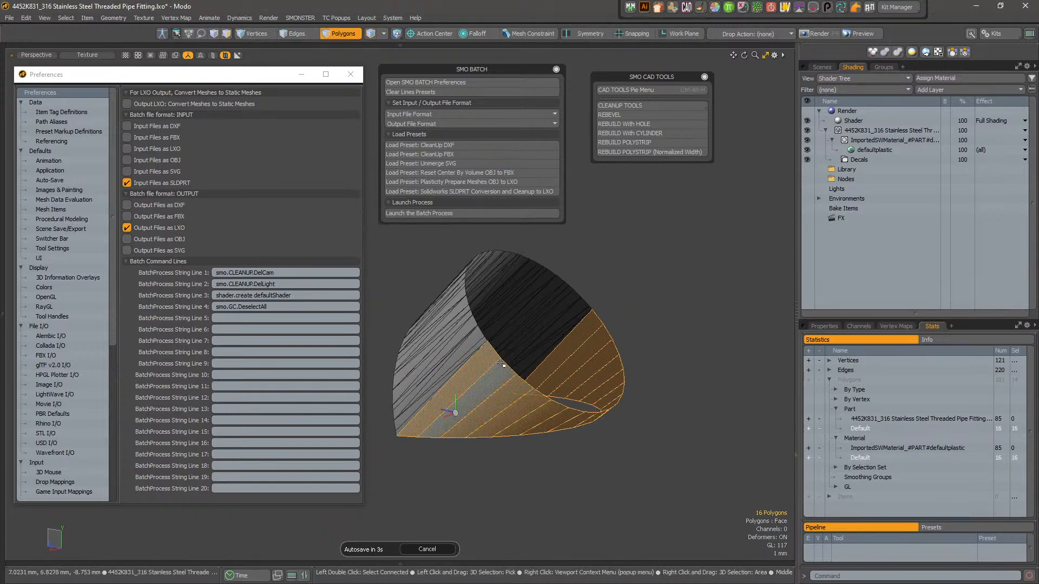
left_click_drag(605, 330, 608, 415, "alt")
left_click_drag(638, 357, 576, 396, "alt")
double_click(448, 314)
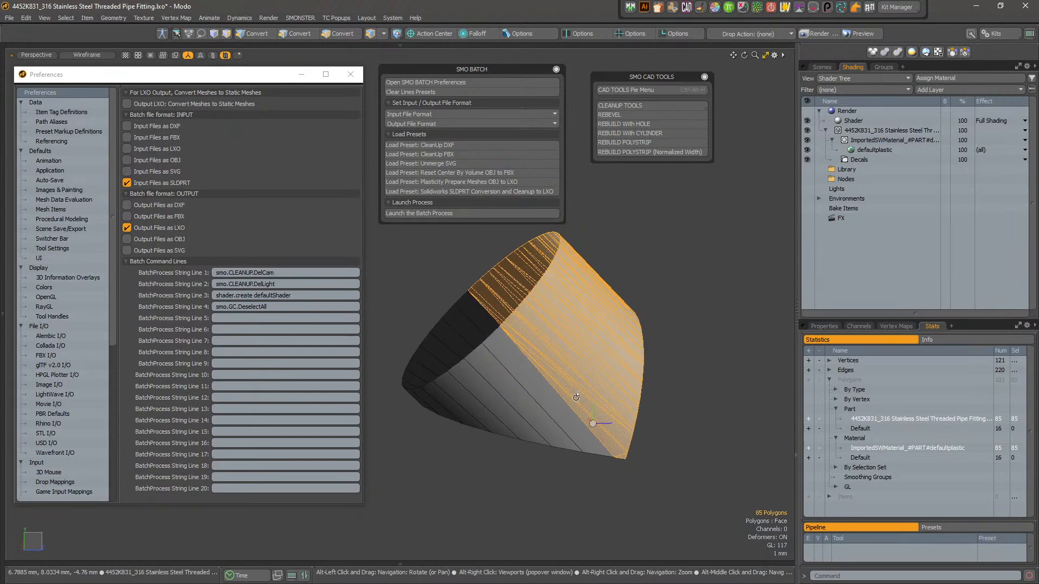
- Examine the seam between the rebuilt strip and the triangulated area by selecting its border edge up close
scroll(576, 441, "up", 4)
key("space")
key("space")
left_click(680, 455)
scroll(693, 421, "down", 4)
left_click_drag(659, 402, 641, 427, "alt")
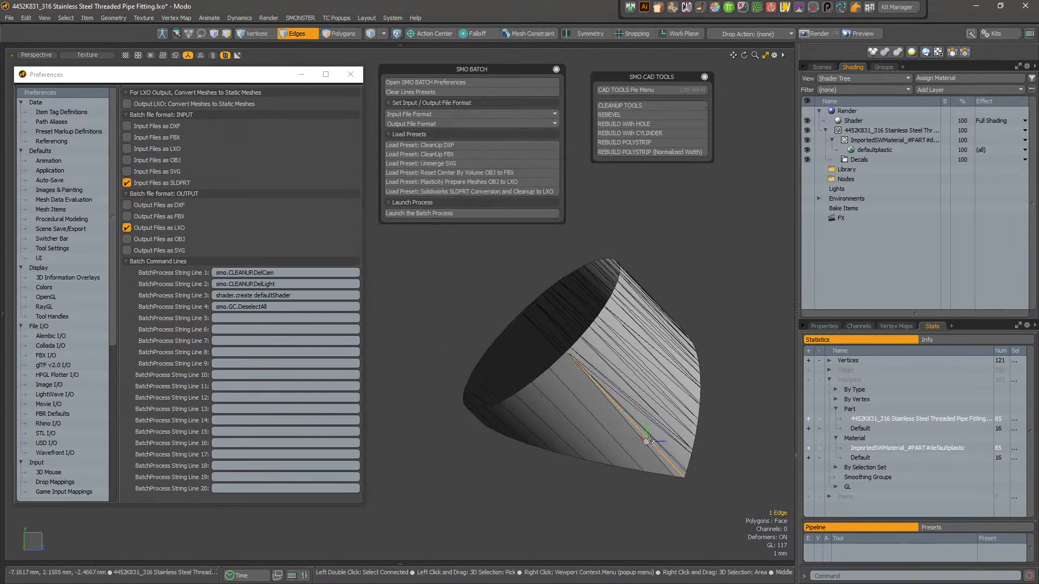
scroll(673, 451, "up", 5)
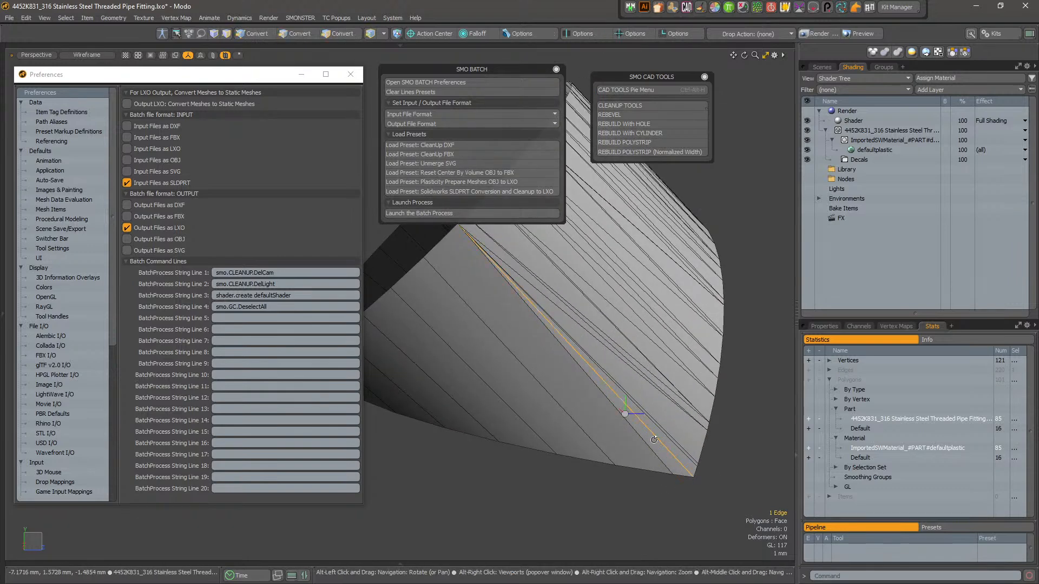
left_click_drag(650, 431, 660, 454, "alt")
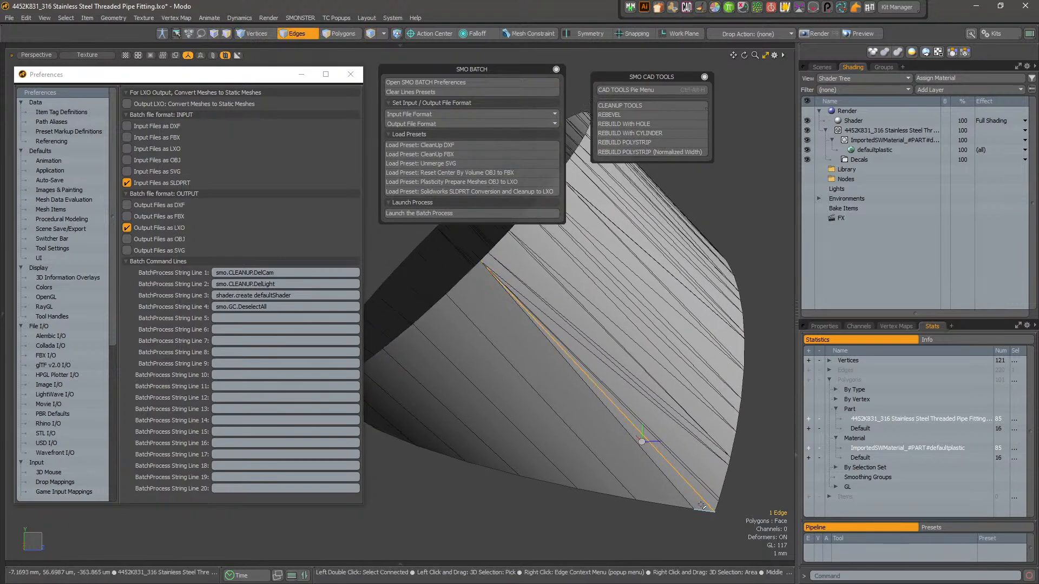
scroll(695, 455, "down", 4)
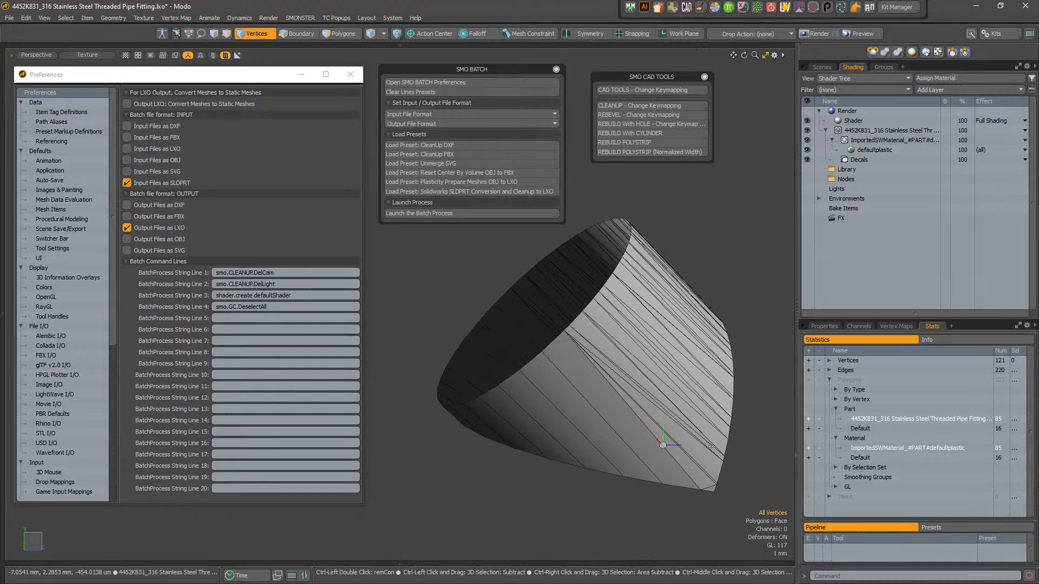
- Undo the selections and the polystrip rebuild on the neck surface
key("ctrl+z")
key("ctrl+z")
key("ctrl+z")
key("ctrl+z")
key("ctrl+z")
key("ctrl+z")
key("ctrl+z")
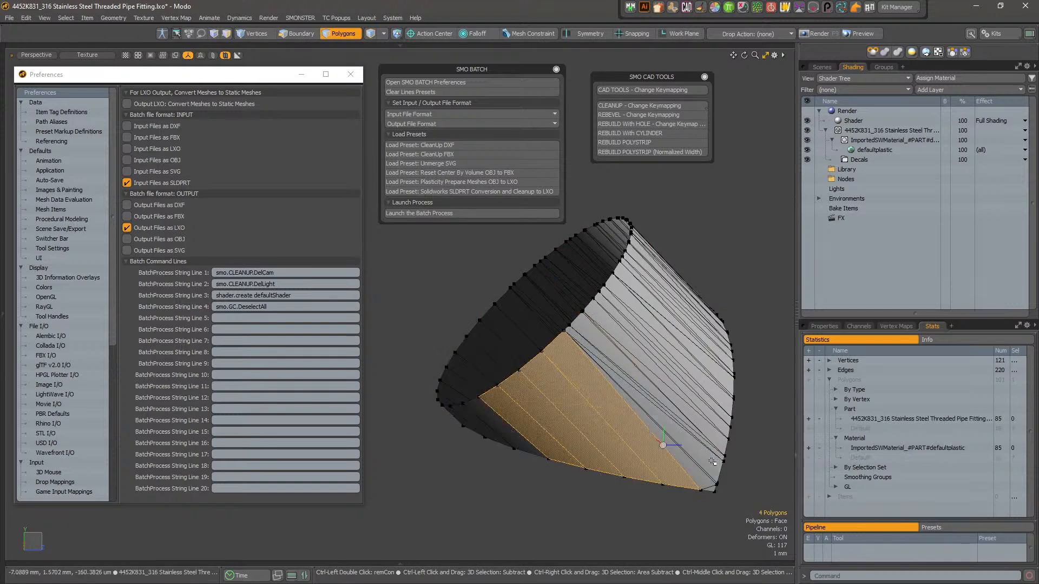
key("ctrl+z")
key("ctrl+z")
key("ctrl+z")
key("ctrl+z")
key("ctrl+z")
key("ctrl+z")
key("ctrl+z")
key("ctrl+z")
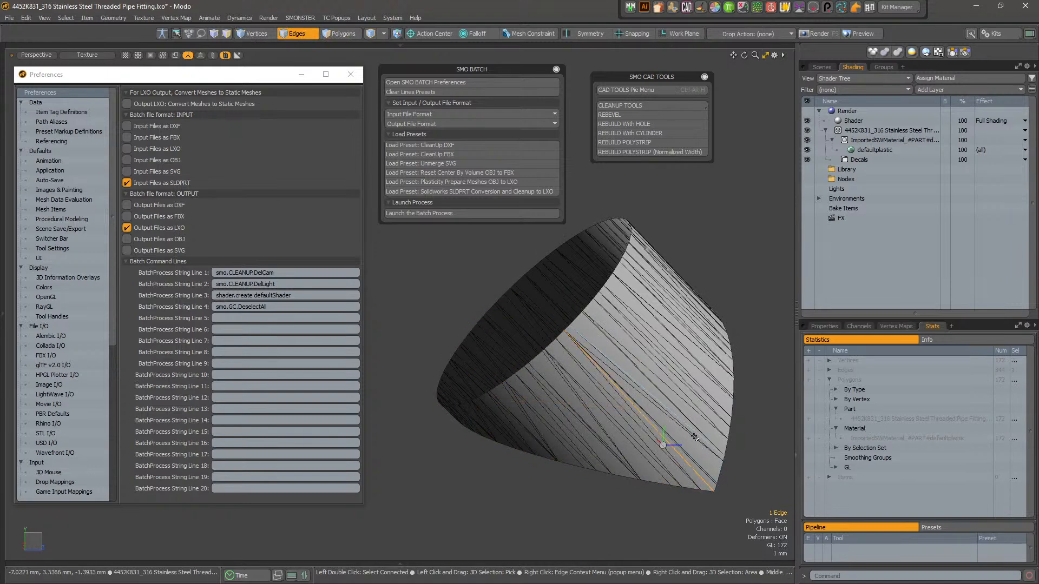
- Undo back to the half-neck polygon selection and convert it to its boundary edges, leaving only the two curved borders selected
key("ctrl+z")
key("ctrl+z")
key("ctrl+z")
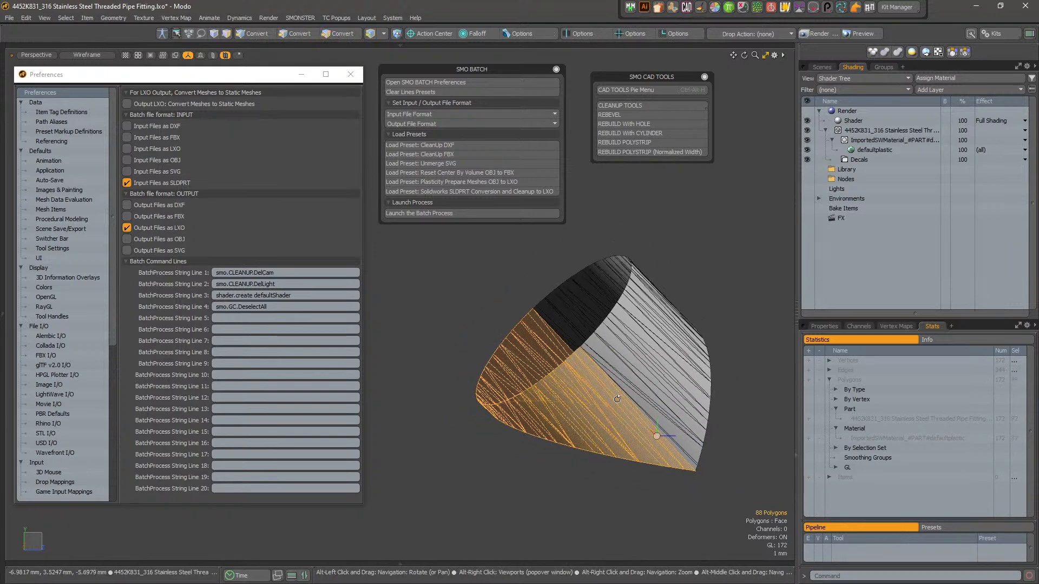
left_click(300, 33)
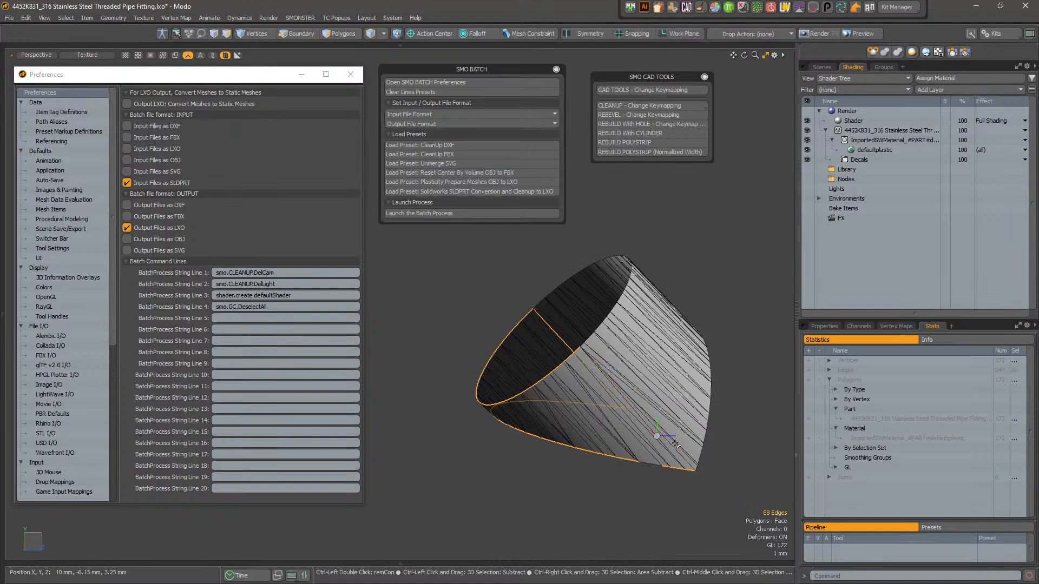
left_click_drag(664, 454, 584, 418, "alt")
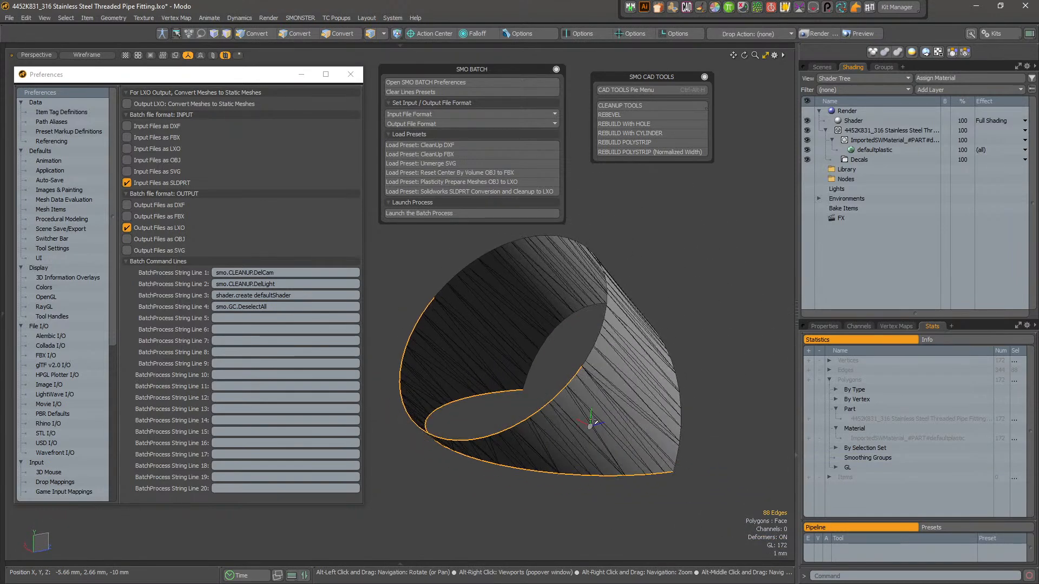
- Rebuild the strip between the selected borders with the Rebuild Polystrip by Presets palette, using the 20 preset
left_click(657, 141)
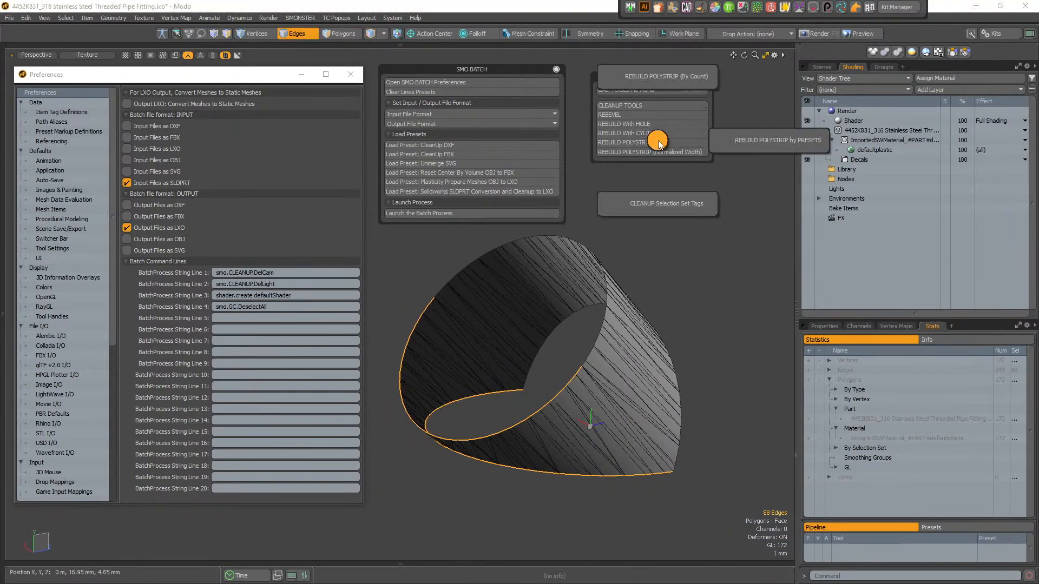
left_click(746, 149)
left_click_drag(848, 130, 784, 190)
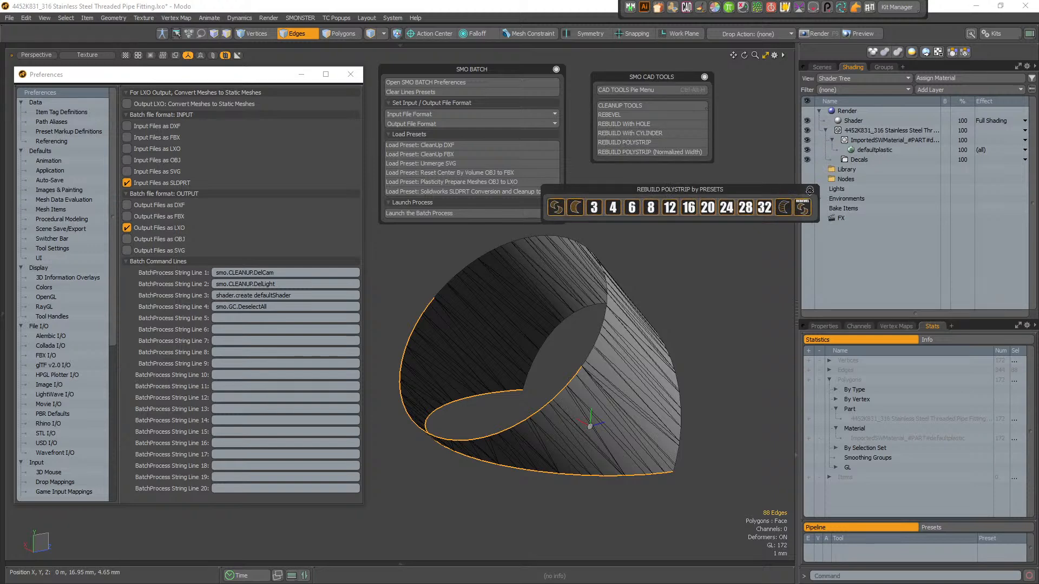
left_click_drag(810, 194, 767, 193)
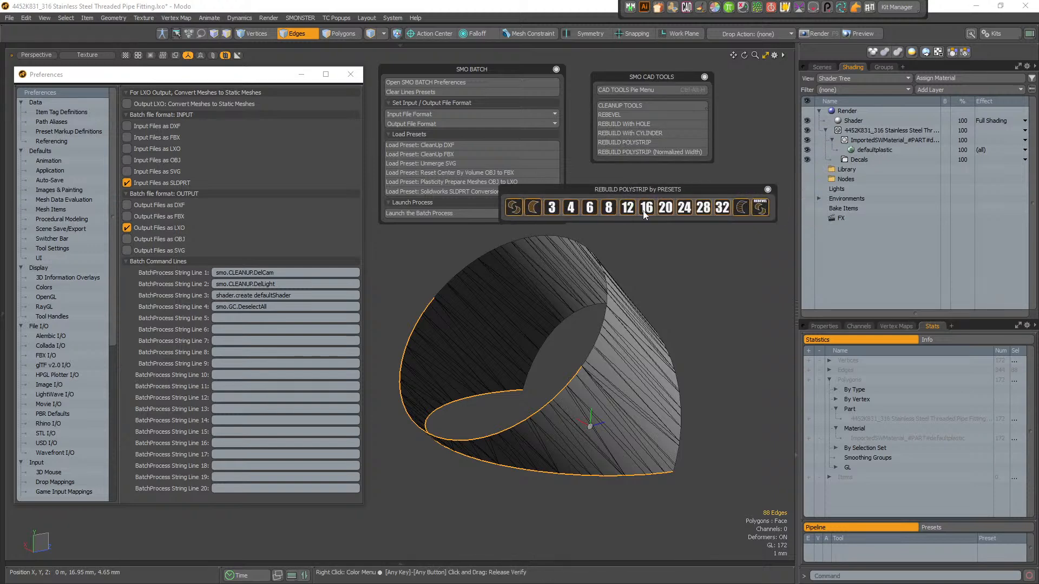
left_click(666, 211)
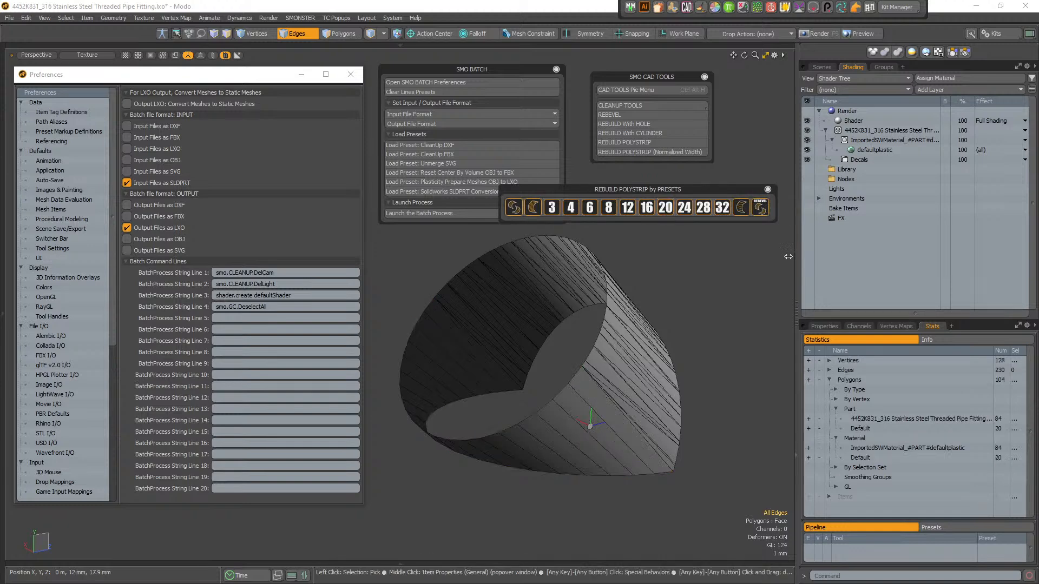
- Select the rebuilt strip's polygons and inspect the new topology around the neck
key("3")
double_click(631, 434)
left_click_drag(681, 487, 616, 461, "alt")
right_click_drag(616, 461, 667, 475, "alt")
middle_click_drag(628, 421, 619, 445, "alt")
left_click_drag(618, 444, 614, 383, "alt")
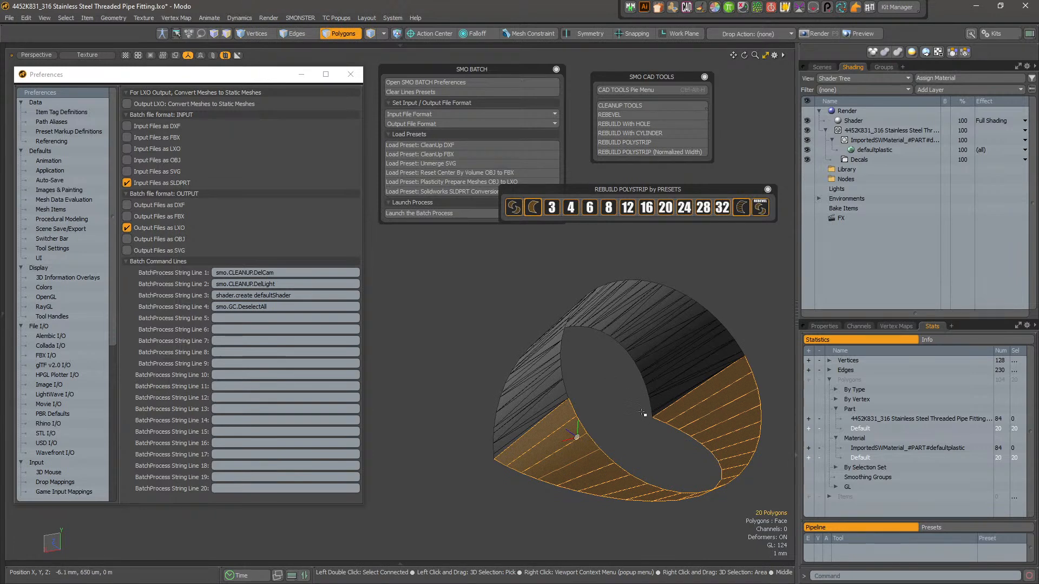
left_click_drag(553, 425, 617, 483)
left_click_drag(619, 426, 640, 384, "alt")
- Return to item selection to show the whole pipe fitting and examine how the neck surface meets its neighbouring surfaces
left_click(663, 349)
key("5")
left_click_drag(652, 489, 568, 373, "alt+shift")
left_click(634, 392)
left_click(579, 377)
scroll(573, 372, "down", 3)
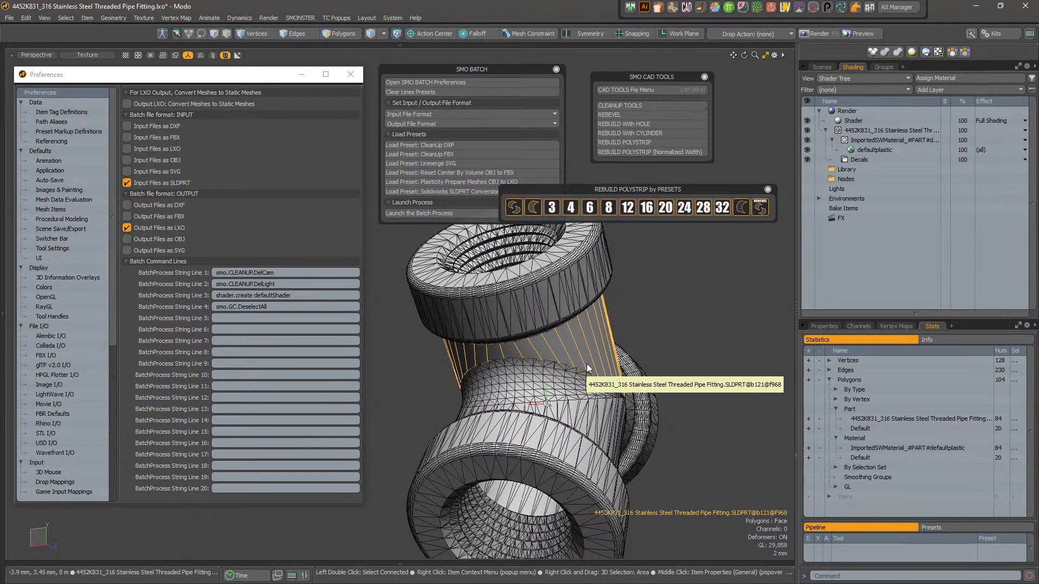
left_click_drag(584, 370, 591, 390, "alt")
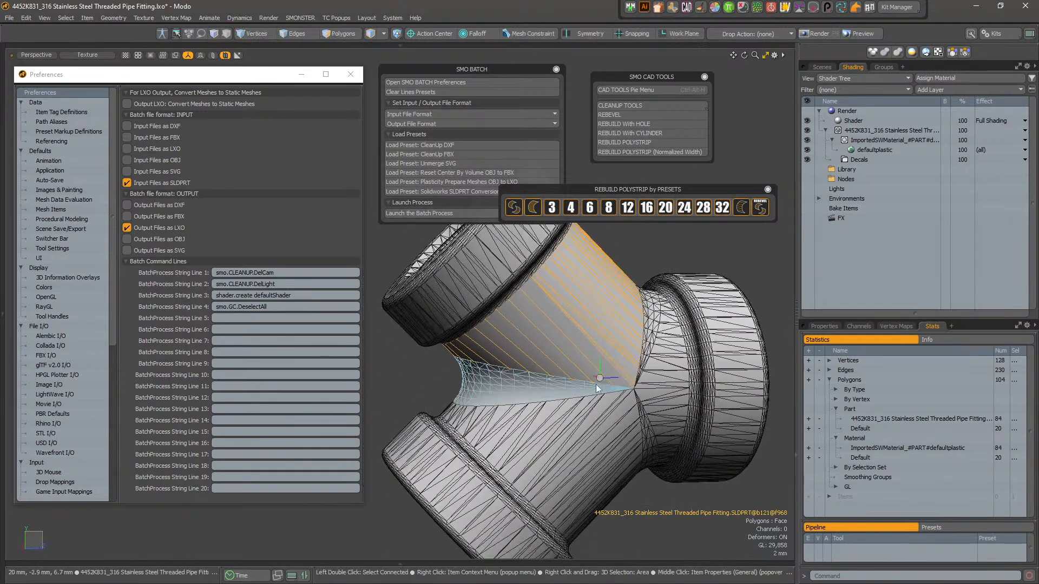
left_click_drag(515, 380, 642, 285, "alt")
left_click(642, 285)
left_click_drag(520, 353, 512, 391, "alt")
left_click(528, 375)
mouse_move(574, 363)
left_mouse_down("alt")
mouse_move(652, 348)
mouse_move(558, 368)
left_mouse_up("alt")
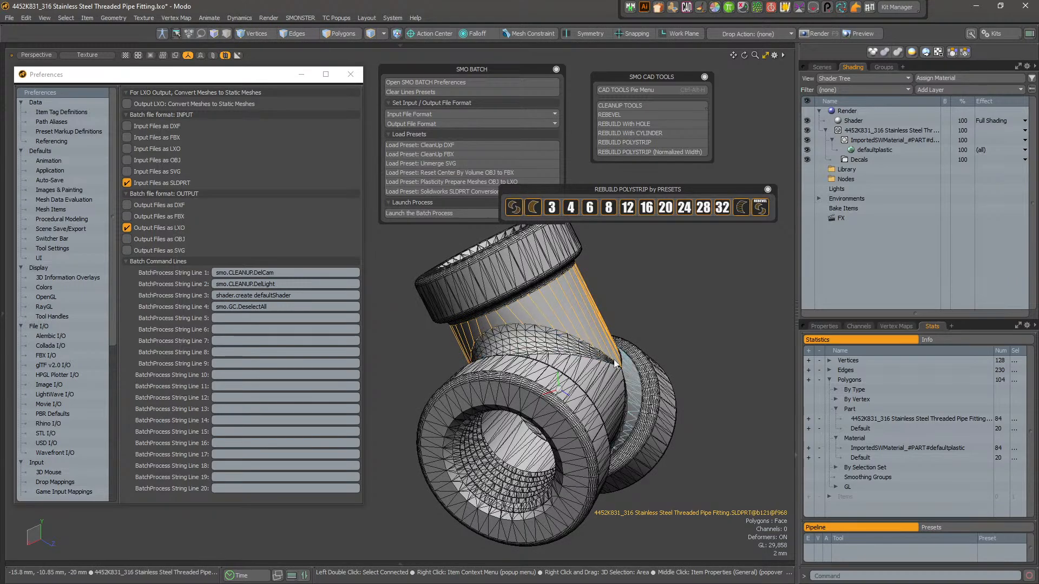
- Select the ring mesh bordering the neck and examine its topology against the adjoining surfaces
left_click_drag(503, 339, 546, 364, "alt")
right_click_drag(547, 364, 548, 368, "alt")
double_click(550, 379)
left_click_drag(551, 379, 610, 406, "alt")
middle_click_drag(610, 406, 649, 364, "alt")
left_click_drag(649, 363, 637, 361, "alt")
right_click_drag(637, 361, 622, 365, "alt")
left_click(631, 368)
left_click_drag(630, 369, 671, 383, "alt")
right_click_drag(671, 383, 644, 393, "alt")
middle_click_drag(644, 394, 564, 439, "alt")
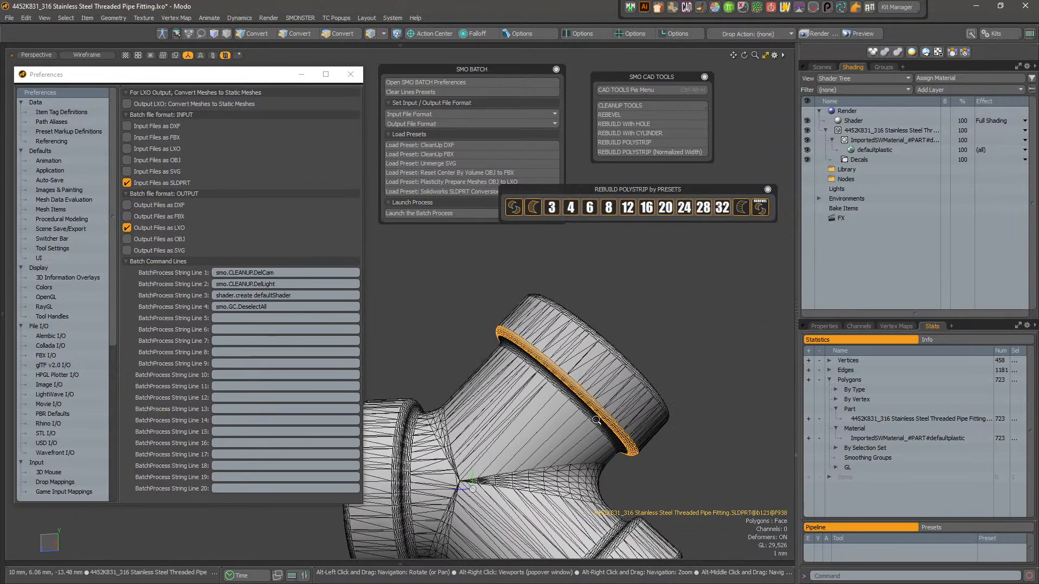
- Reselect the neck surface and examine where its edges run along the adjoining ring and collar
right_click_drag(564, 439, 568, 443, "alt")
left_click(569, 441)
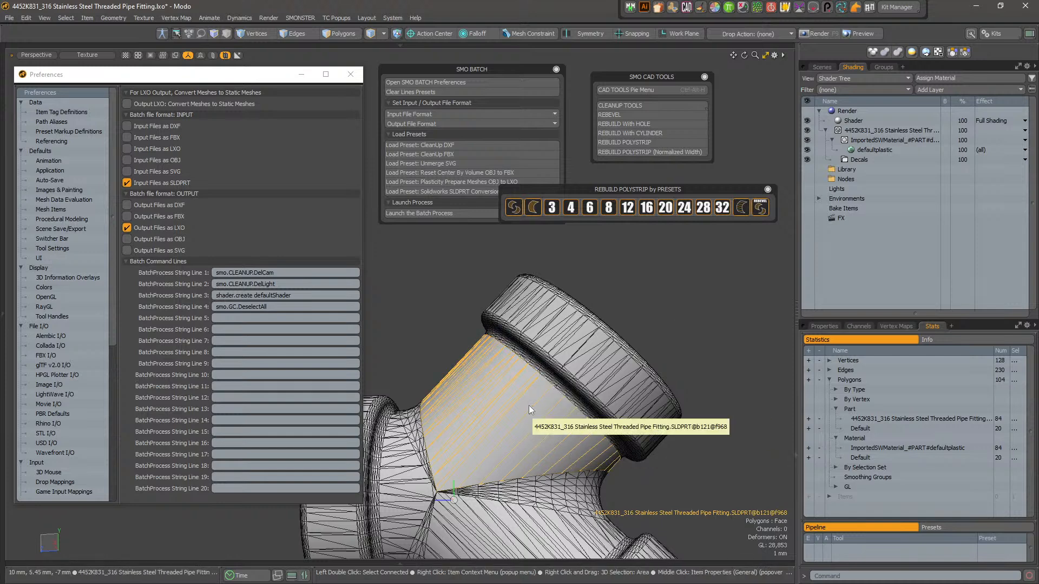
left_click_drag(530, 405, 529, 395, "alt")
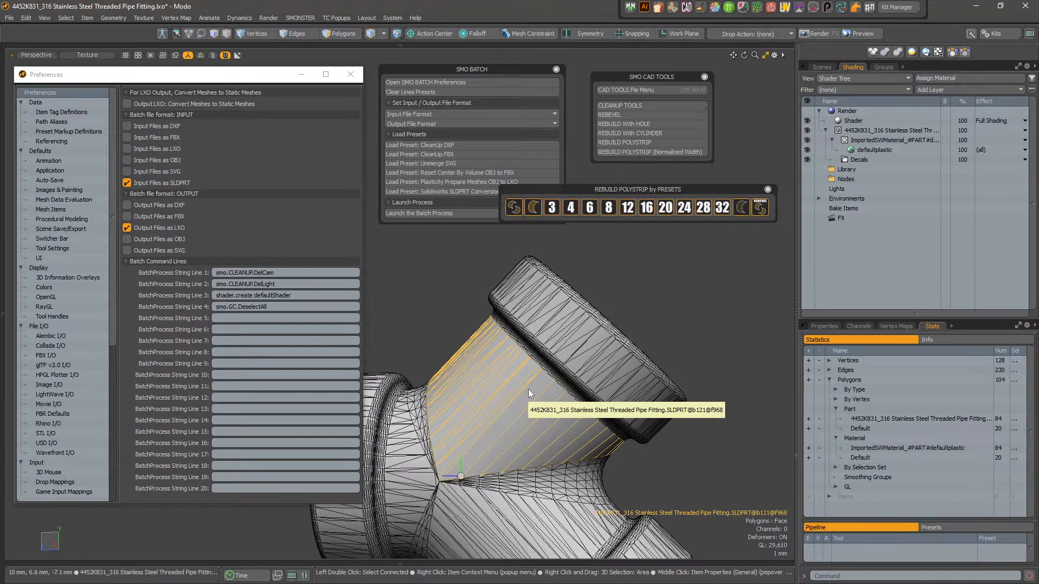
left_click(612, 426)
left_click_drag(523, 440, 545, 440, "alt")
left_click(485, 422)
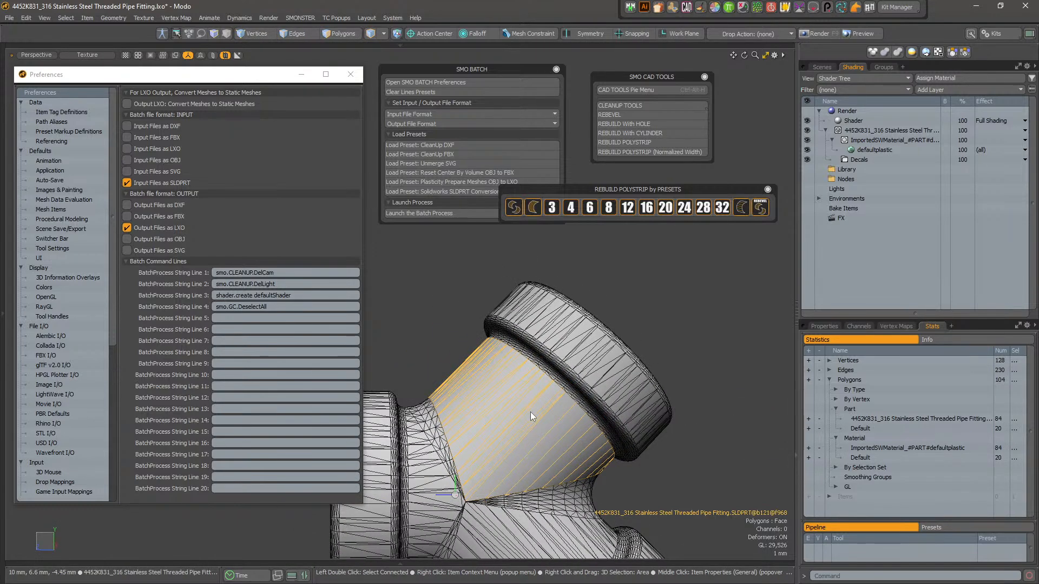
- Undo the mesh selections and the 20-preset polystrip rebuild, back to the half-neck boundary edge selection
key("ctrl+space")
key("ctrl")
key("ctrl+space")
key("ctrl+z")
key("ctrl+shift+z")
key("ctrl+z")
key("ctrl+z")
key("ctrl+z")
key("ctrl+z")
key("ctrl+z")
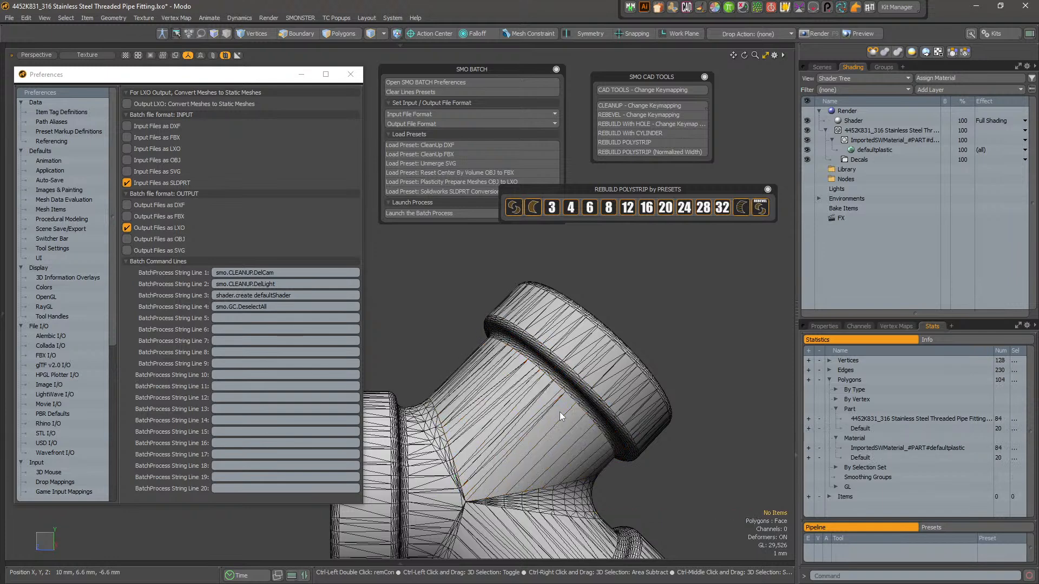
left_click_drag(559, 413, 606, 428)
key("ctrl+z")
double_click(607, 428, "ctrl")
key("ctrl+z")
key("ctrl+z")
key("ctrl+z")
key("ctrl+z")
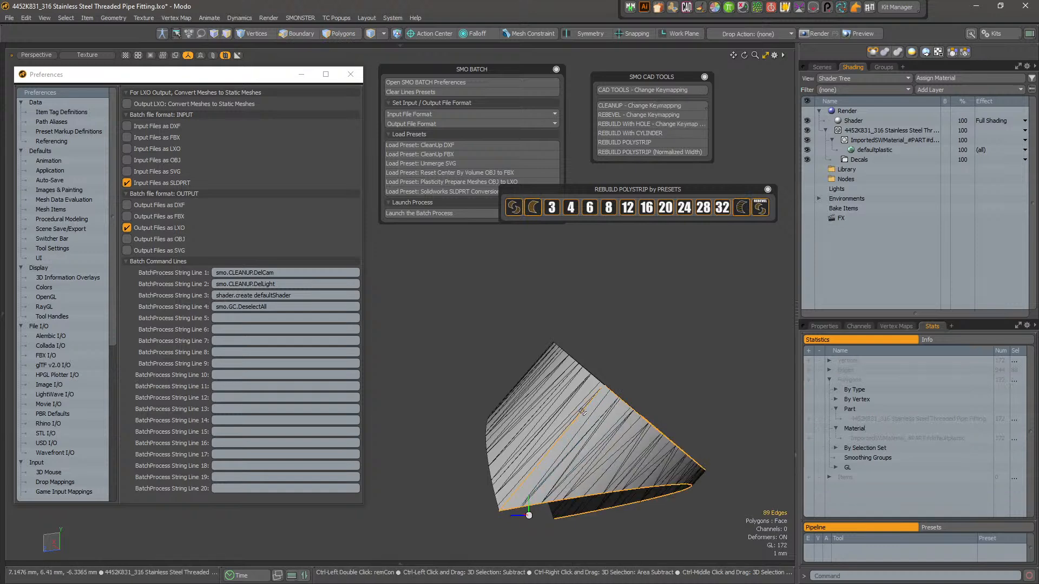
- Show the scene's item list and collapse the pipe fitting's hierarchy
left_click_drag(623, 412, 548, 456, "alt")
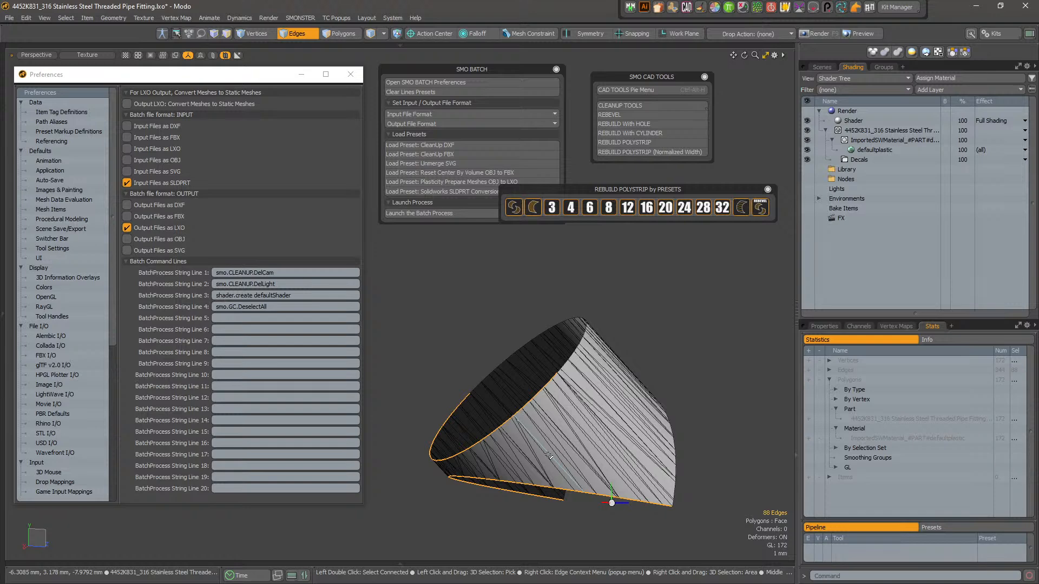
left_click_drag(576, 424, 603, 347, "alt")
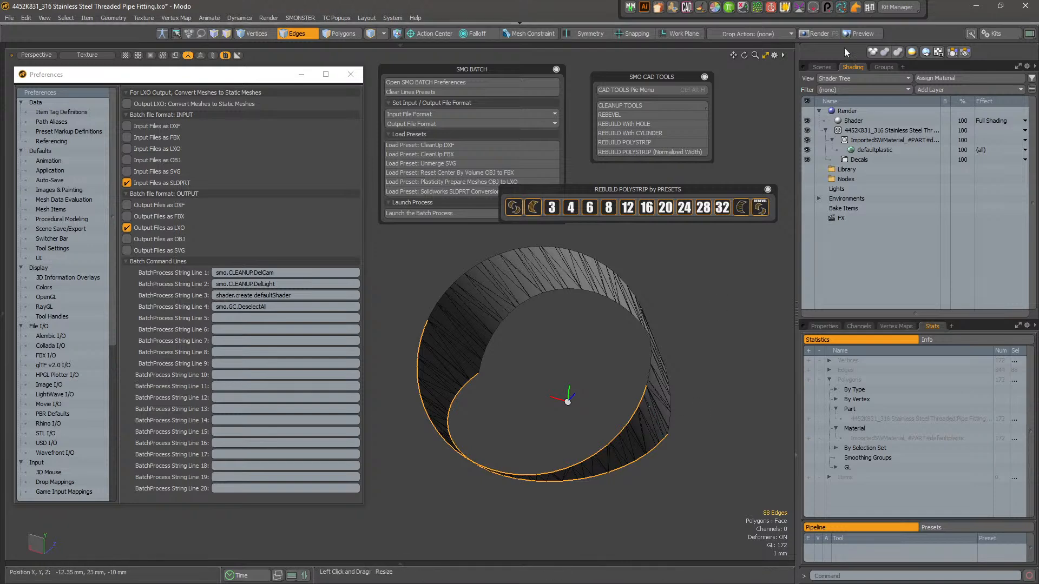
left_click(822, 67)
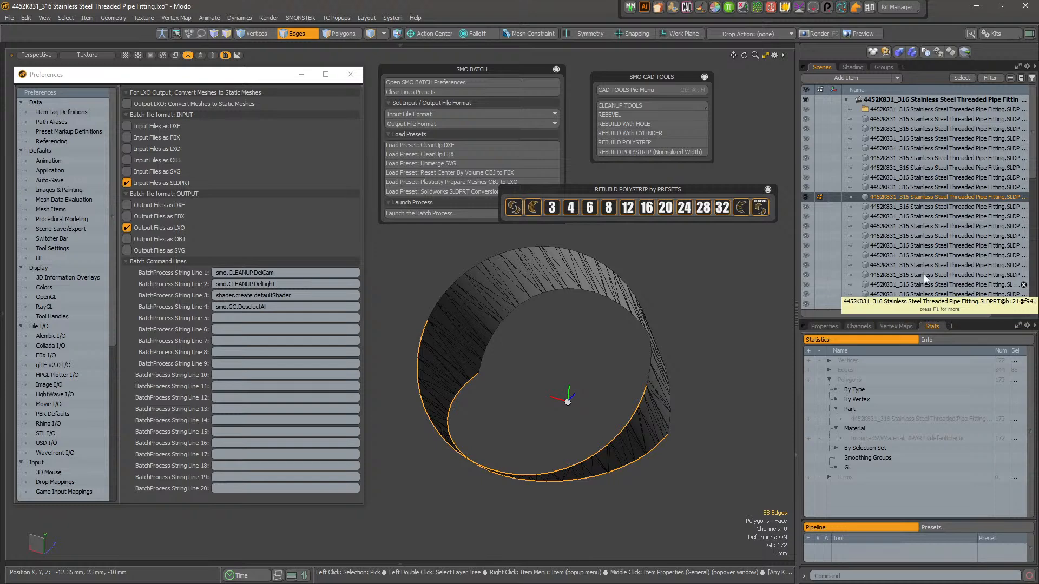
left_click(846, 101)
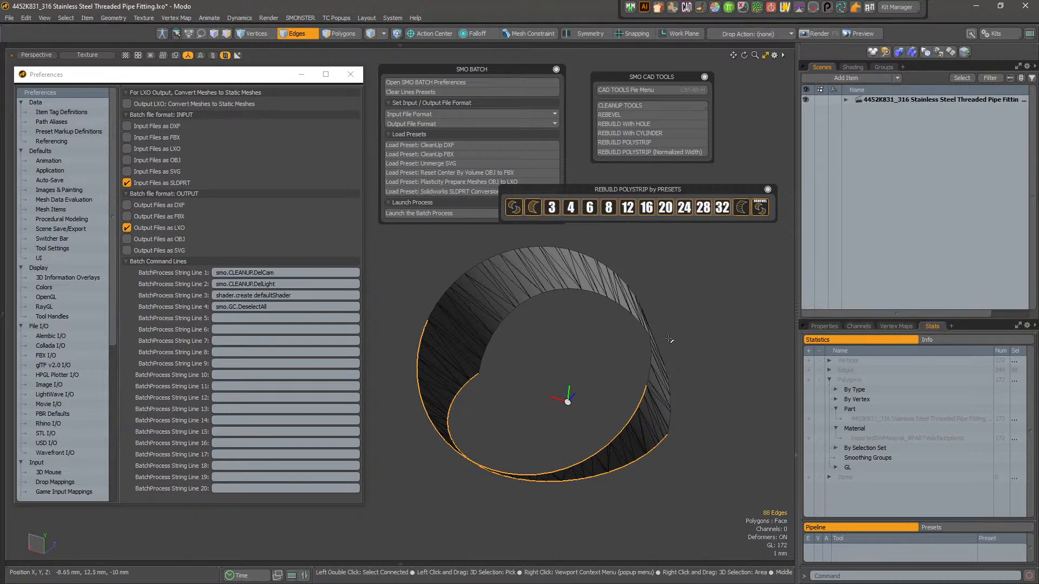
left_click_drag(702, 304, 549, 360, "alt")
- Recall the half-neck polygon selection, convert it to boundary edges, and deselect the straight seam edge at each end
left_click(609, 407)
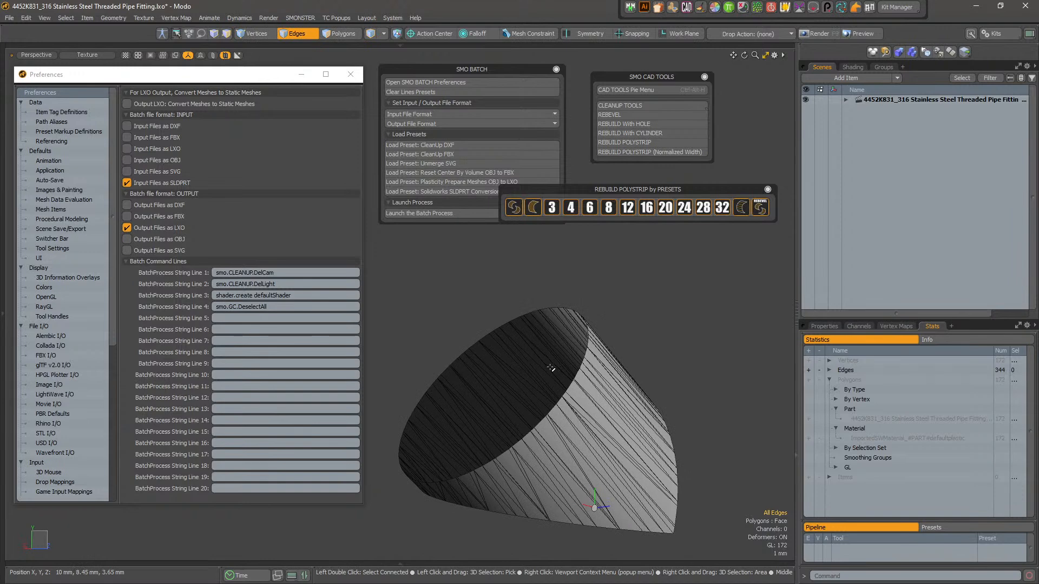
left_click_drag(551, 368, 544, 417, "alt")
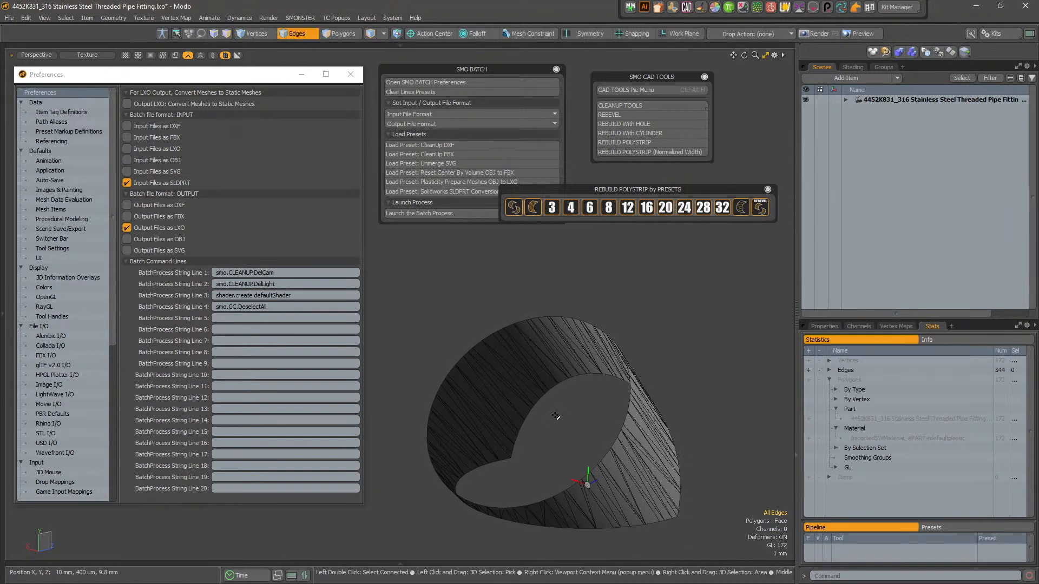
left_click_drag(555, 417, 560, 373, "alt")
key("3")
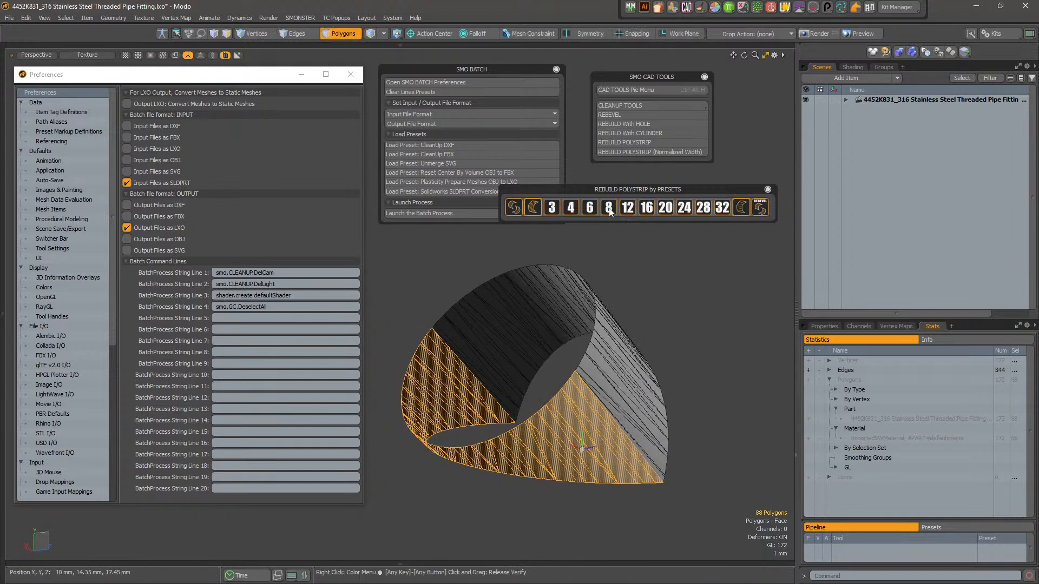
left_click(295, 33)
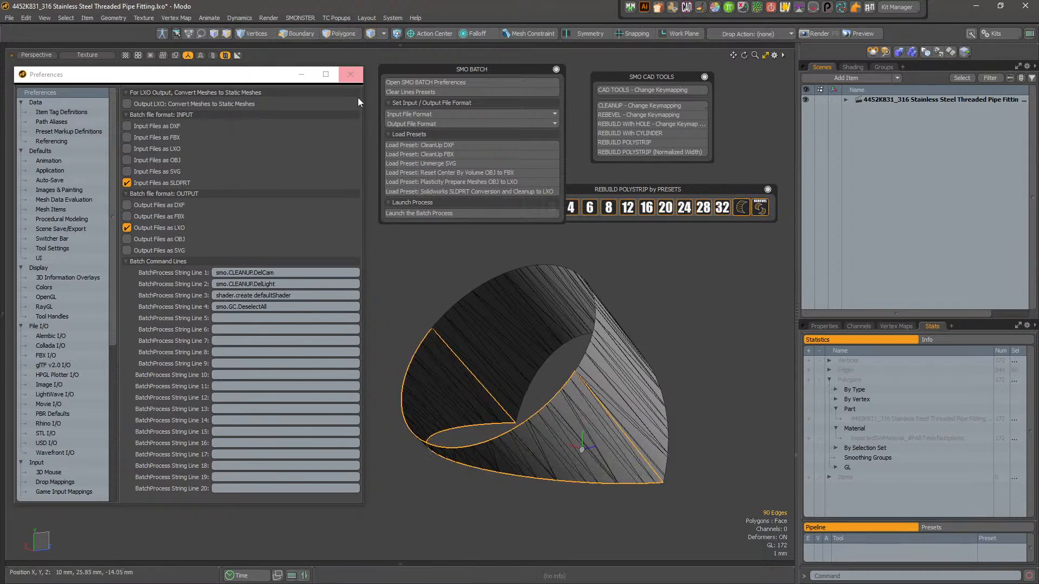
left_click(583, 386, "ctrl")
left_click_drag(493, 376, 625, 392, "alt")
scroll(479, 422, "up", 2)
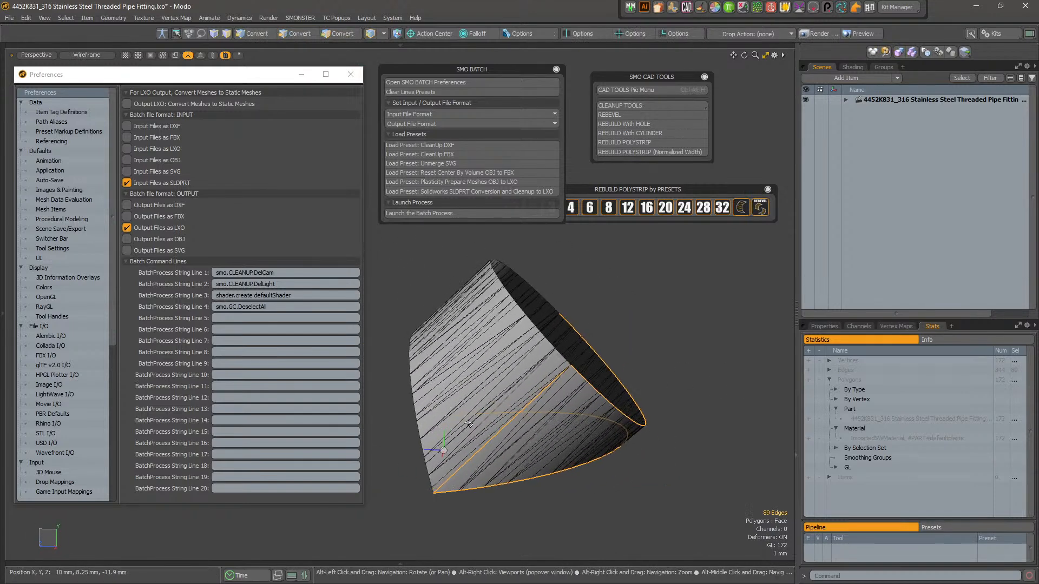
left_click(501, 420, "ctrl")
left_click_drag(501, 420, 571, 451, "alt")
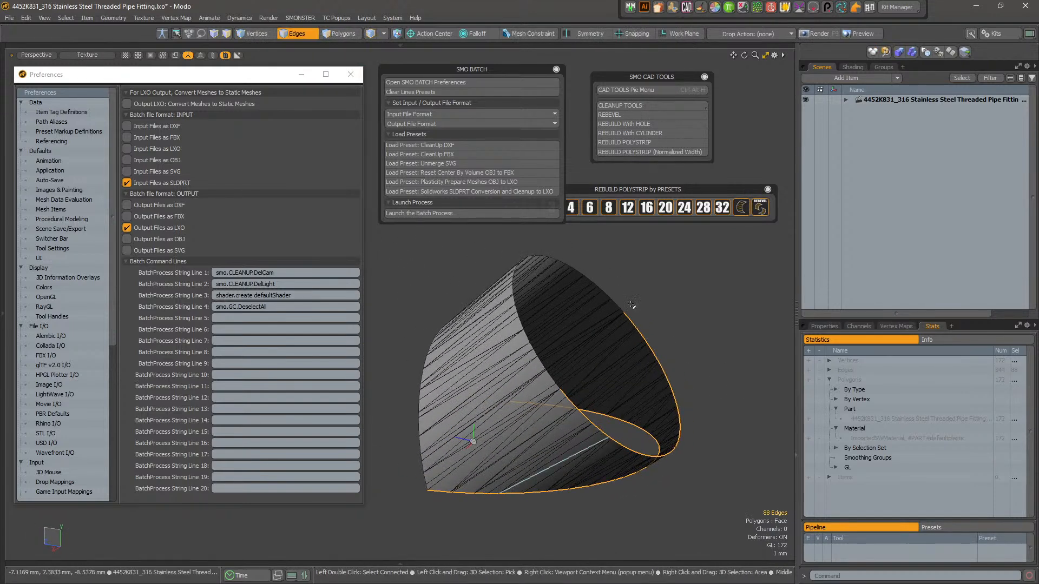
- Rebuild the first half of the neck with the 8 polystrip preset and display the new strip's polygons
left_click(609, 208)
key("3")
mouse_move(539, 423)
left_mouse_down()
mouse_move(609, 478)
mouse_move(580, 427)
mouse_move(517, 371)
mouse_move(431, 357)
mouse_move(555, 349)
mouse_move(436, 429)
mouse_move(420, 422)
left_mouse_up()
left_click_drag(557, 402, 680, 391, "alt+shift")
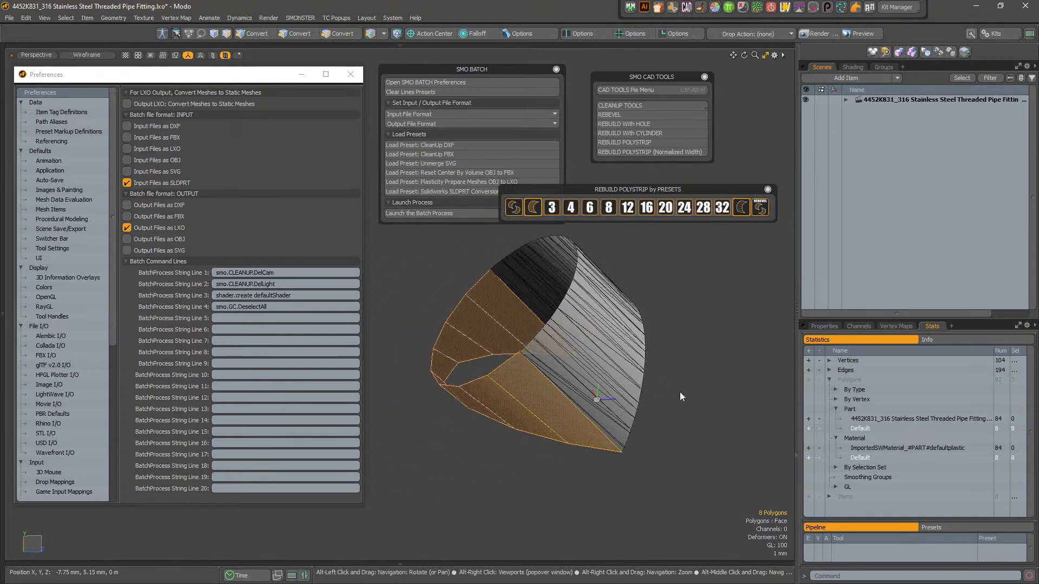
- Select the remaining triangulated half's polygons, convert them to boundary edges, and leave out the straight seam edges
double_click(602, 399)
left_click_drag(669, 332, 588, 394, "alt+shift")
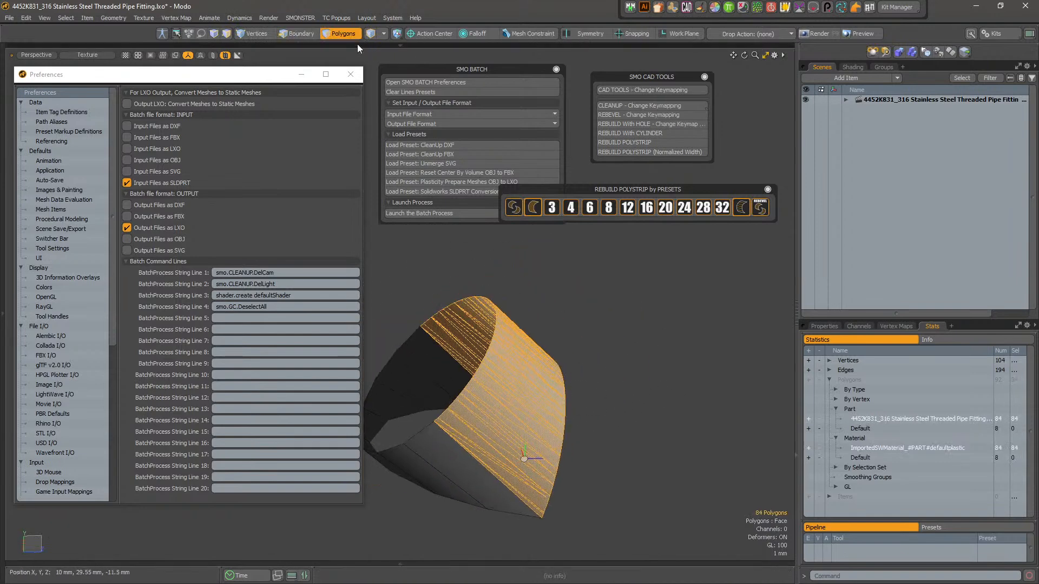
key("2")
double_click(477, 463)
left_click_drag(474, 443, 562, 410, "alt")
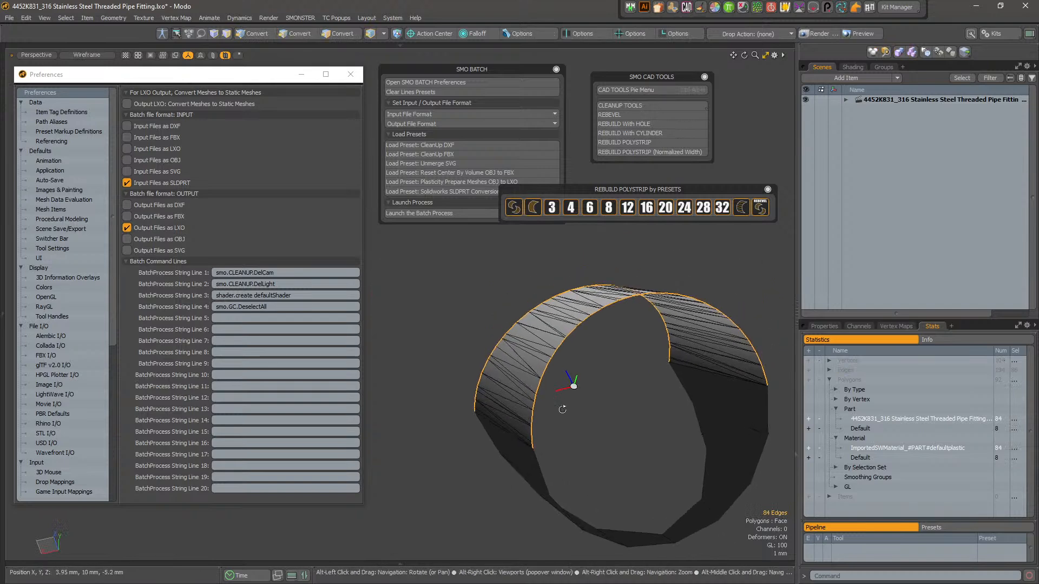
- Rebuild the second half of the neck with the 8 polystrip preset and select the polygons of both strips
left_click(608, 208)
left_click_drag(599, 297, 608, 332, "alt")
key("3")
double_click(495, 311)
left_click_drag(549, 360, 607, 383, "alt")
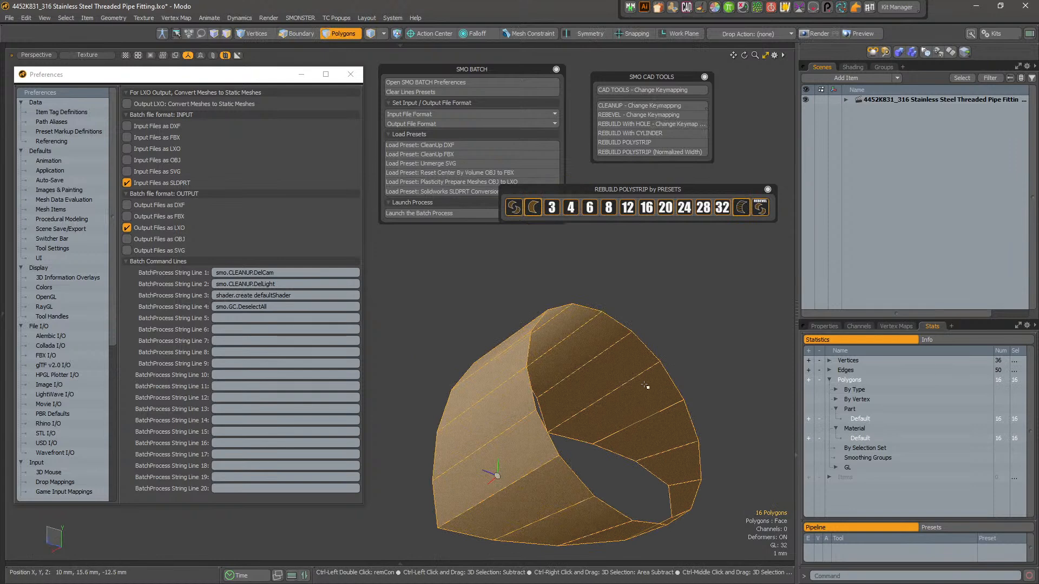
scroll(609, 387, "down", 2)
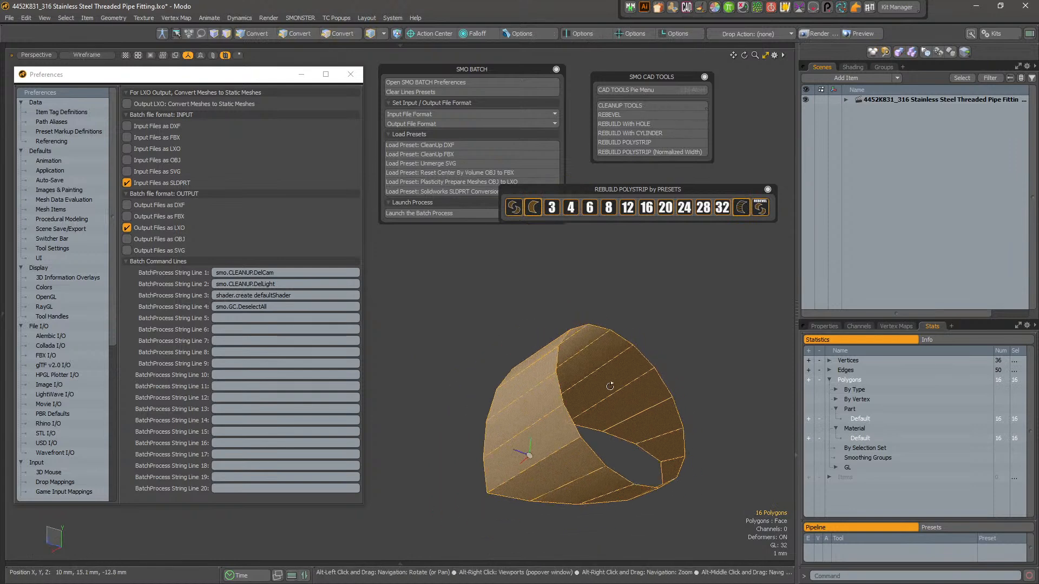
- Convert the selection of both strips to vertices, merge them at 10 um, and return to polygon selection
left_click(292, 34)
left_click(263, 36, "shift")
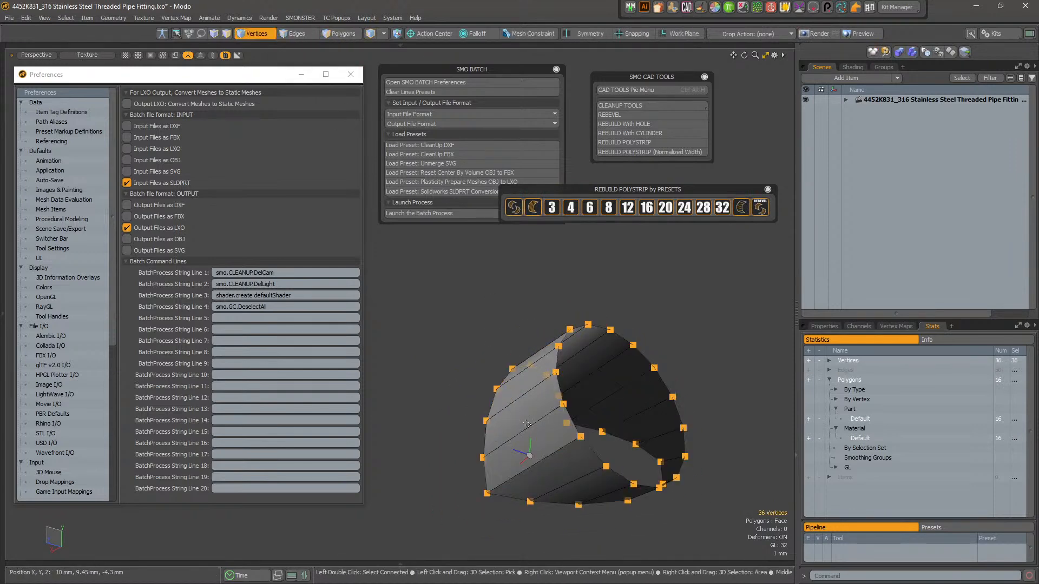
right_click(579, 436)
mouse_move(589, 449)
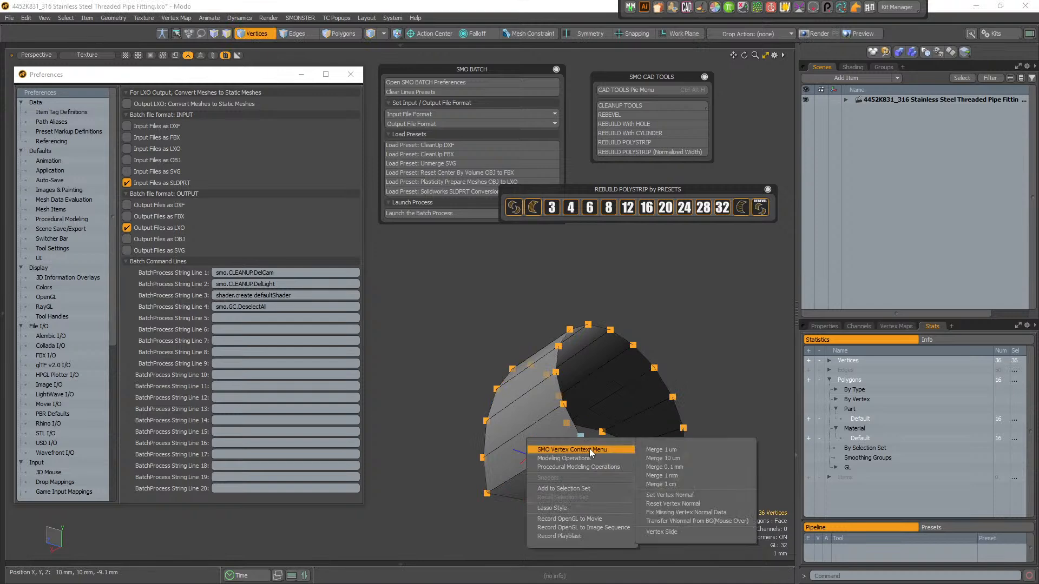
left_click(682, 457)
key("2")
key("3")
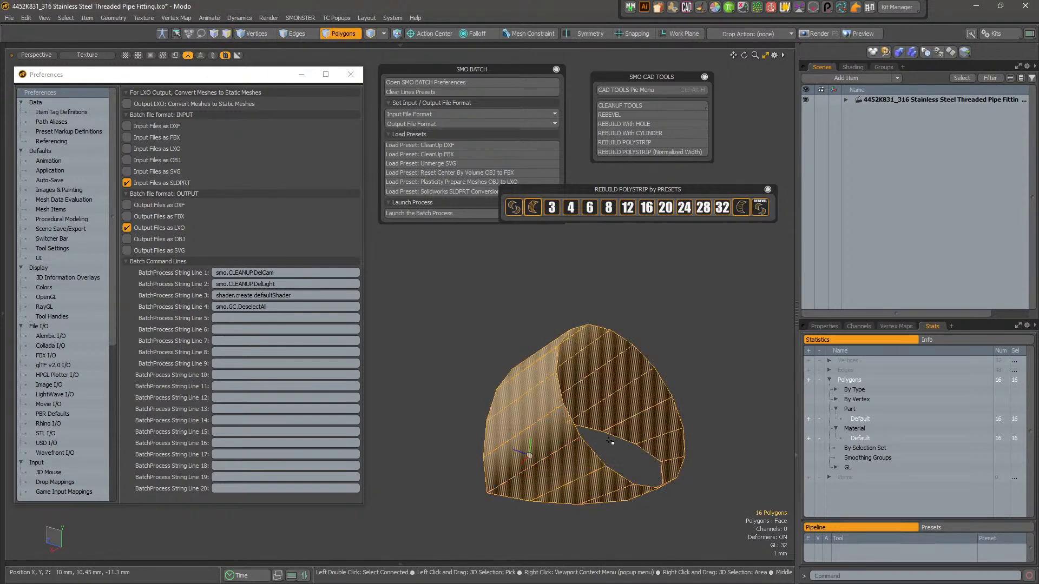
- Reset the vertex normals of the rebuilt neck's polygons and clear the selection
right_click(554, 419)
mouse_move(571, 429)
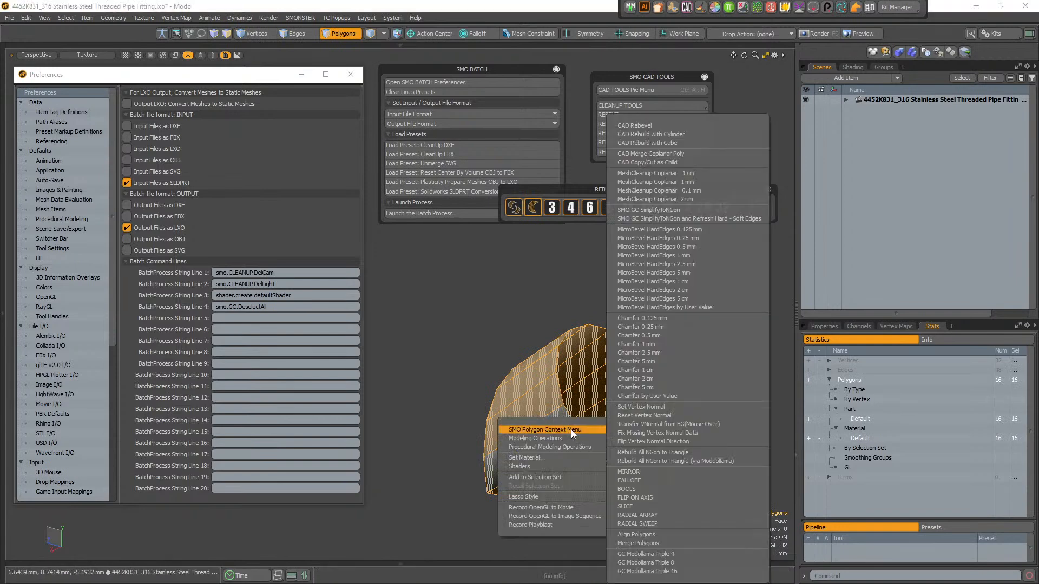
left_click(669, 417)
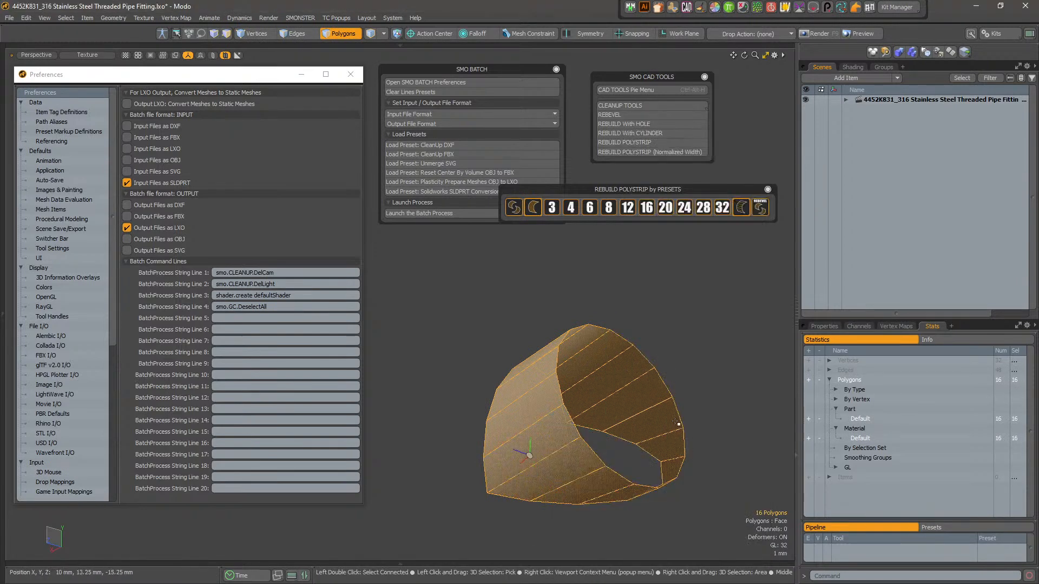
left_click(719, 388)
middle_click_drag(656, 446, 622, 405)
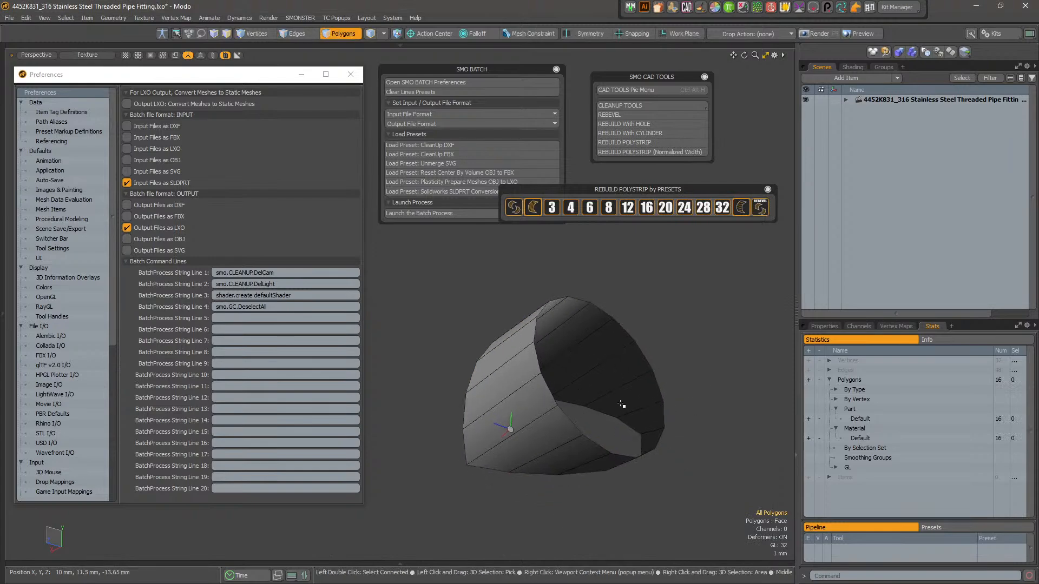
- Show the whole pipe fitting again and isolate the mesh of the next triangulated neck
key("5")
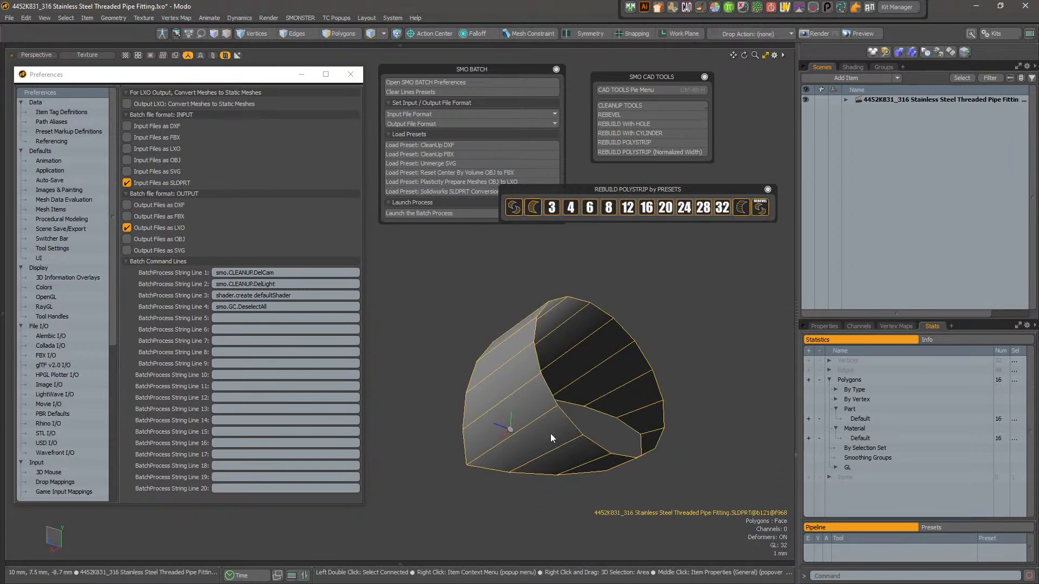
key("u")
left_click_drag(513, 406, 610, 304, "alt")
left_click_drag(579, 385, 621, 423, "alt")
left_click_drag(621, 424, 623, 407, "alt+shift")
left_click(692, 411)
left_click_drag(693, 411, 611, 408, "alt")
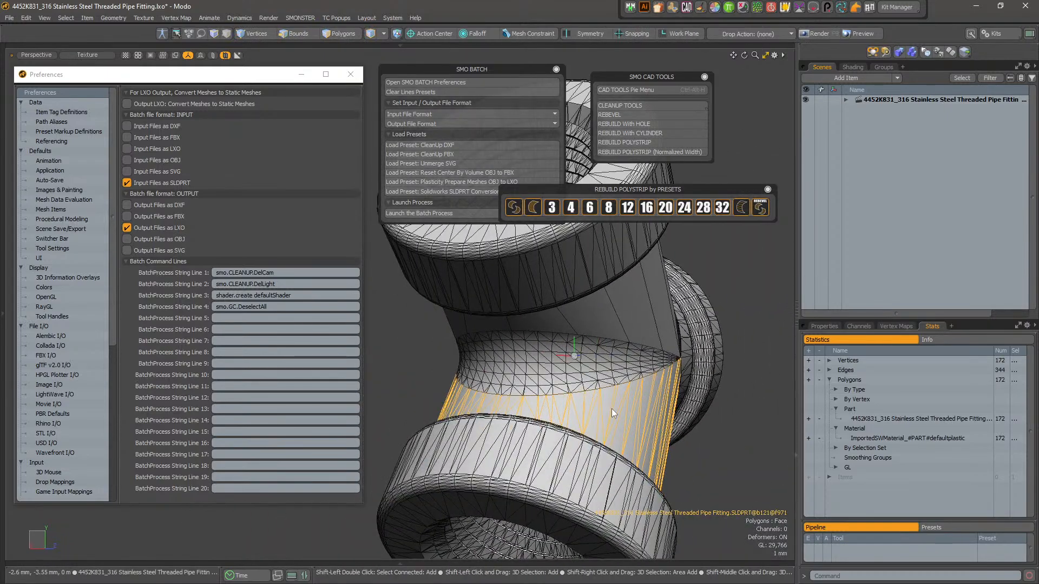
key("shift+h")
- Paint-select the triangles of the neck's upper half in polygon mode
left_click_drag(680, 399, 596, 425, "alt")
right_click_drag(596, 425, 514, 436, "alt")
left_click_drag(514, 436, 568, 424, "alt")
right_click_drag(568, 424, 575, 373, "alt")
left_click_drag(575, 373, 655, 427, "alt")
key("1")
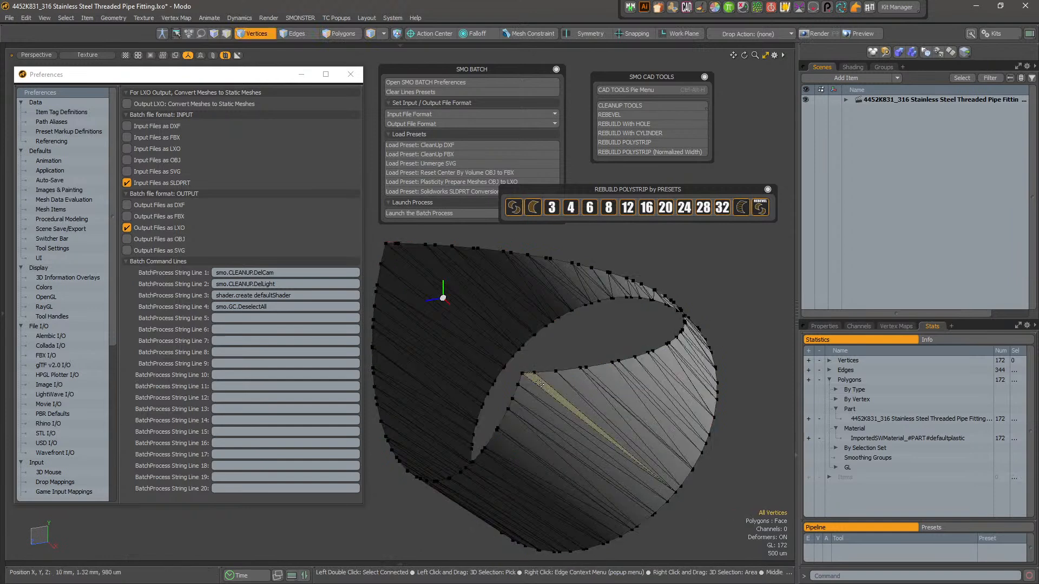
key("space")
key("space")
mouse_move(573, 408)
left_mouse_down()
mouse_move(657, 389)
mouse_move(707, 344)
left_mouse_up()
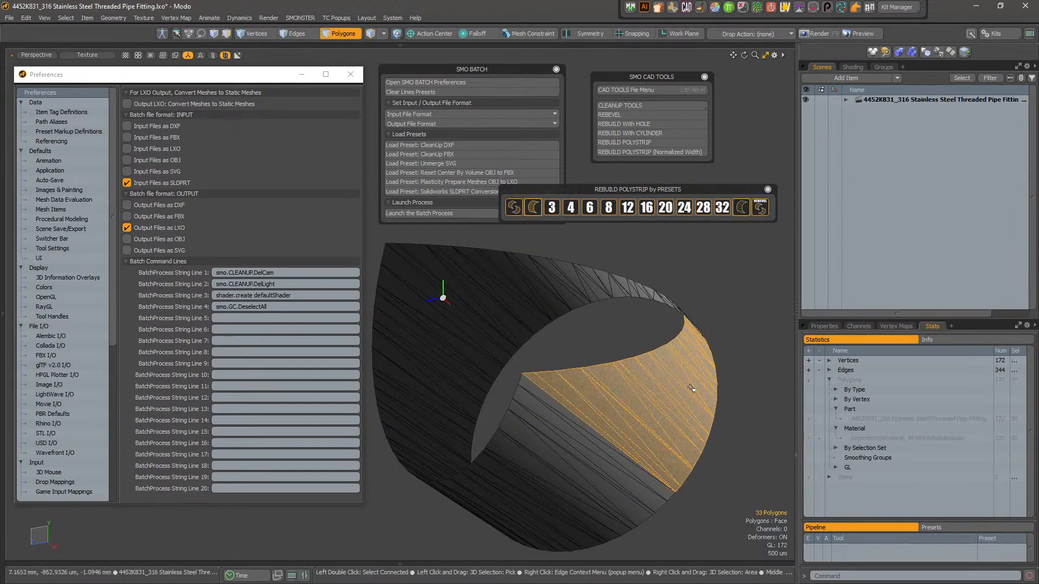
left_click_drag(689, 378, 542, 277, "alt")
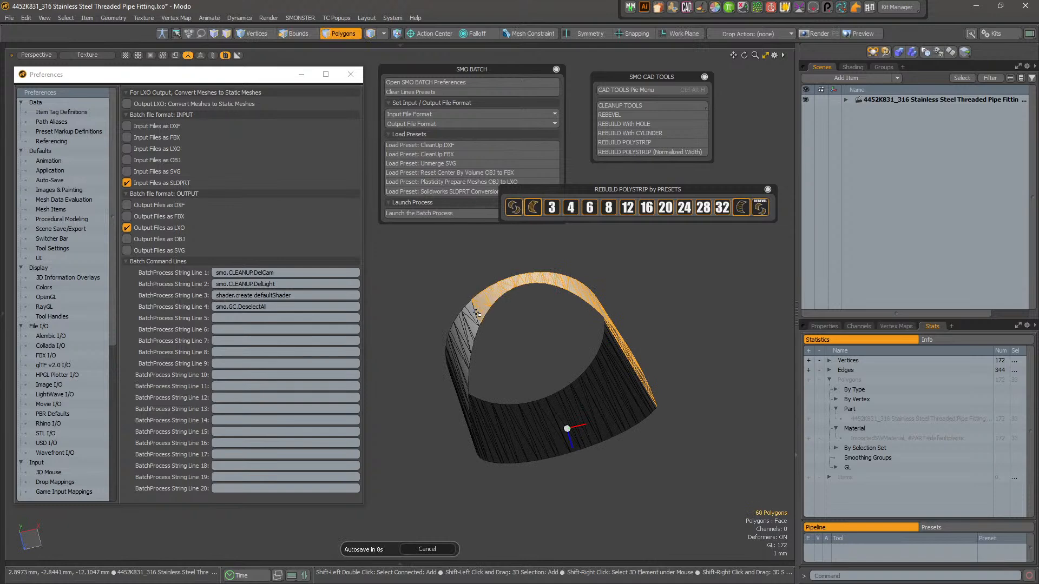
left_click_drag(464, 334, 538, 407, "alt")
right_click_drag(538, 407, 610, 445, "alt")
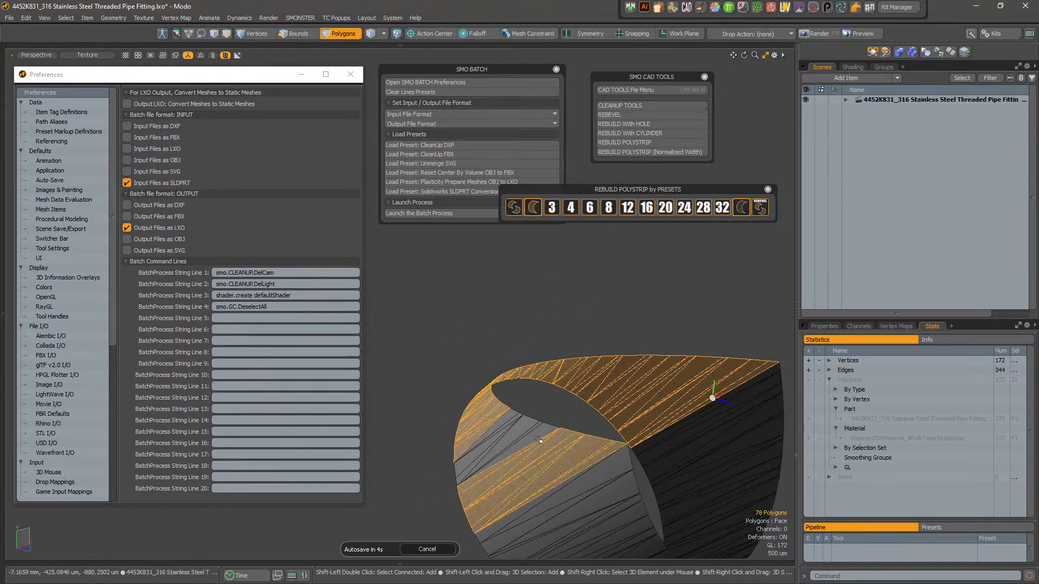
left_click_drag(483, 424, 534, 429, "alt")
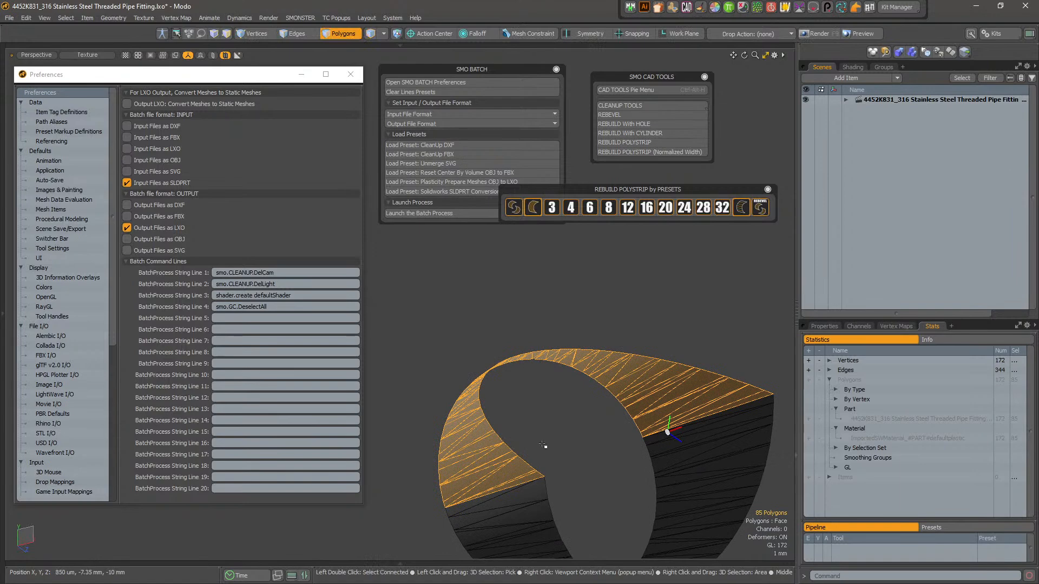
left_click_drag(417, 401, 608, 394, "alt")
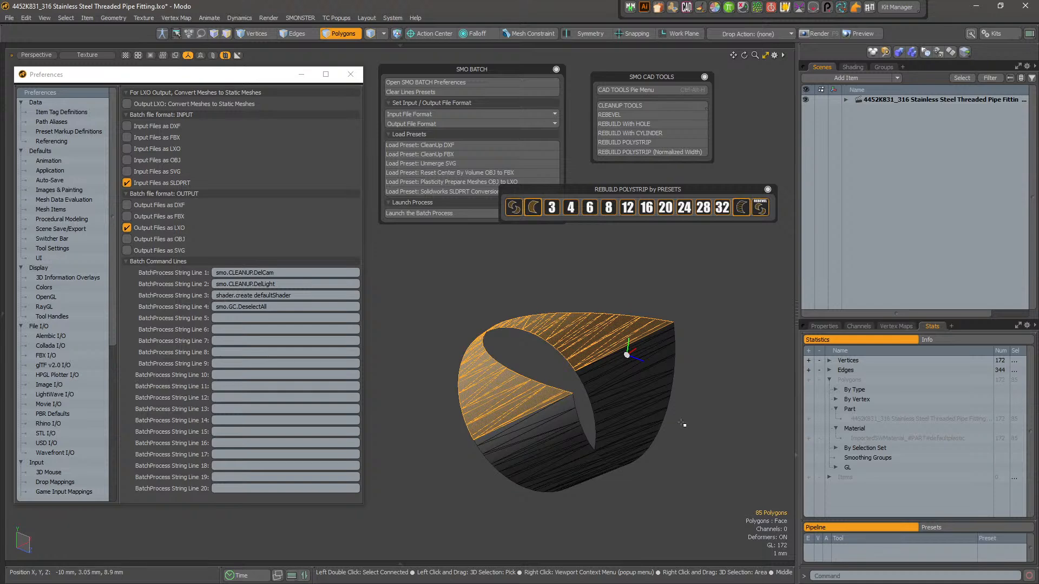
left_click_drag(676, 418, 556, 417, "alt")
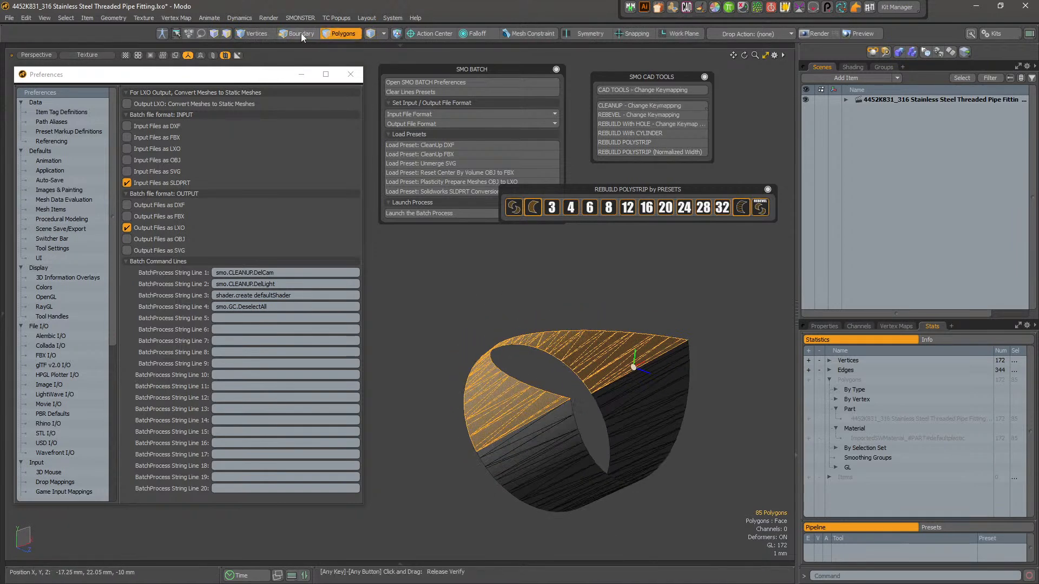
- Convert the upper half's polygon selection to boundary edges and check the outline for missed triangles
left_click(301, 34, "ctrl")
scroll(514, 443, "up", 4)
left_click_drag(481, 367, 611, 398, "alt")
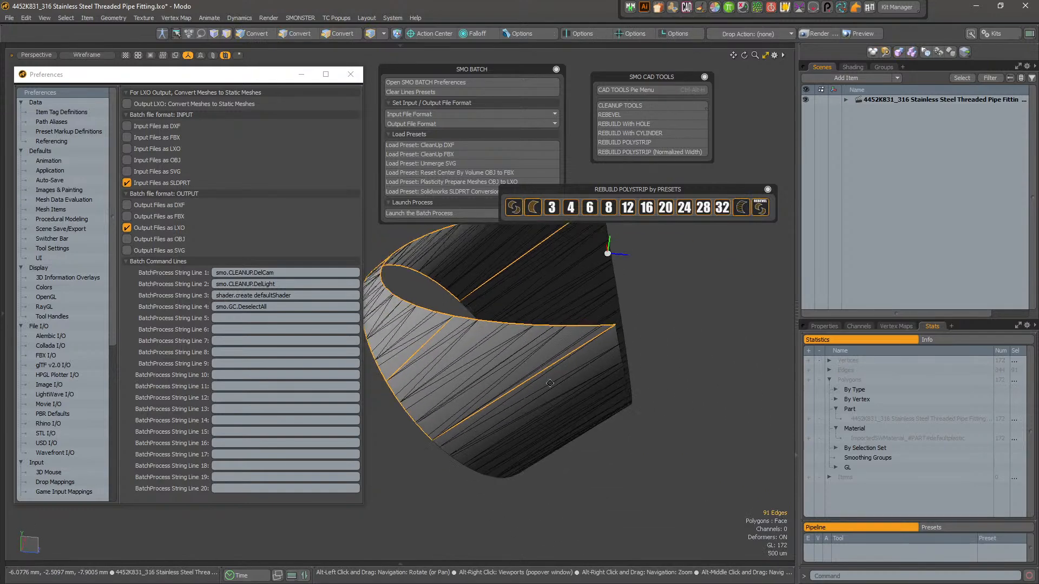
scroll(638, 411, "up", 4)
- Return to polygon selection and add the missed triangles to the selected upper half
key("3")
left_click(522, 334, "shift")
left_click_drag(522, 346, 519, 467, "alt")
scroll(540, 466, "up", 2)
left_click_drag(622, 453, 529, 459, "alt")
scroll(650, 388, "down", 4)
left_click_drag(649, 388, 501, 306, "alt+shift")
scroll(582, 375, "up", 7, "alt")
left_click(591, 297, "shift")
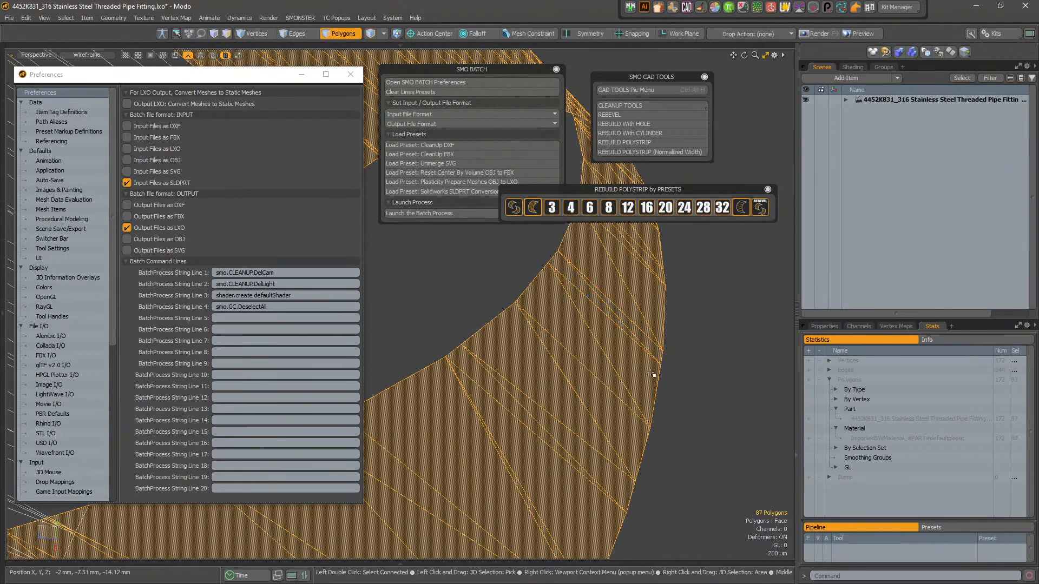
key("KP_5")
mouse_move(765, 364)
right_mouse_down("alt")
mouse_move(628, 461)
mouse_move(648, 361)
right_mouse_up("alt")
left_click_drag(648, 362, 574, 380, "alt")
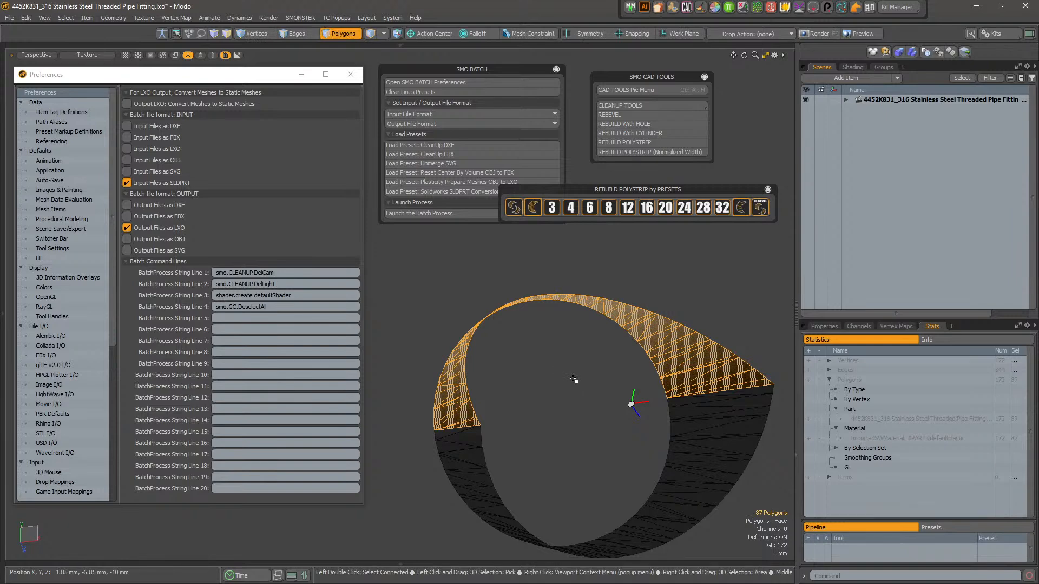
left_click_drag(574, 380, 575, 410, "alt")
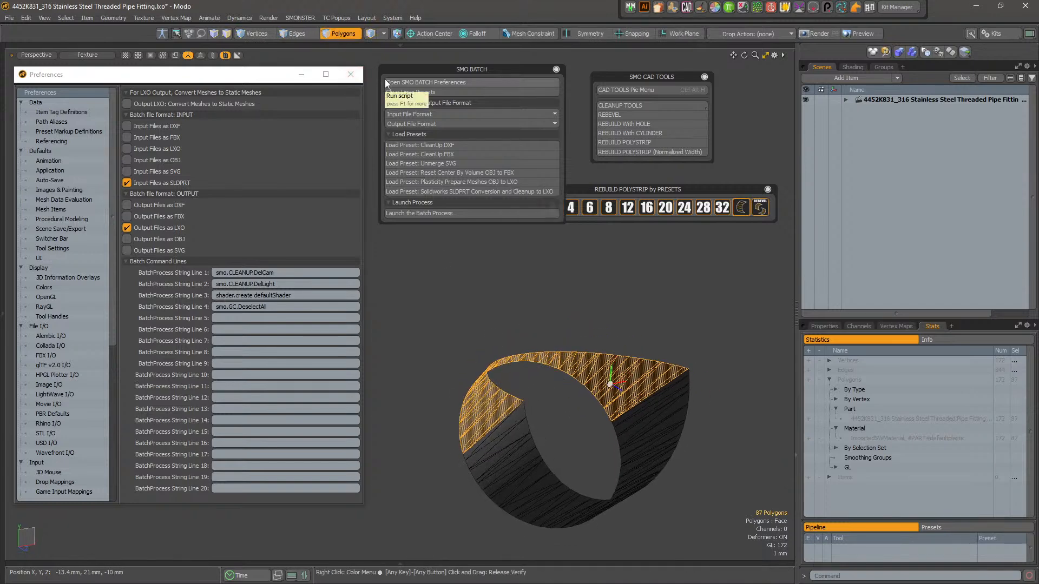
- Minimize the Preferences window and show the mesh operations list beside the viewport
left_click(301, 75)
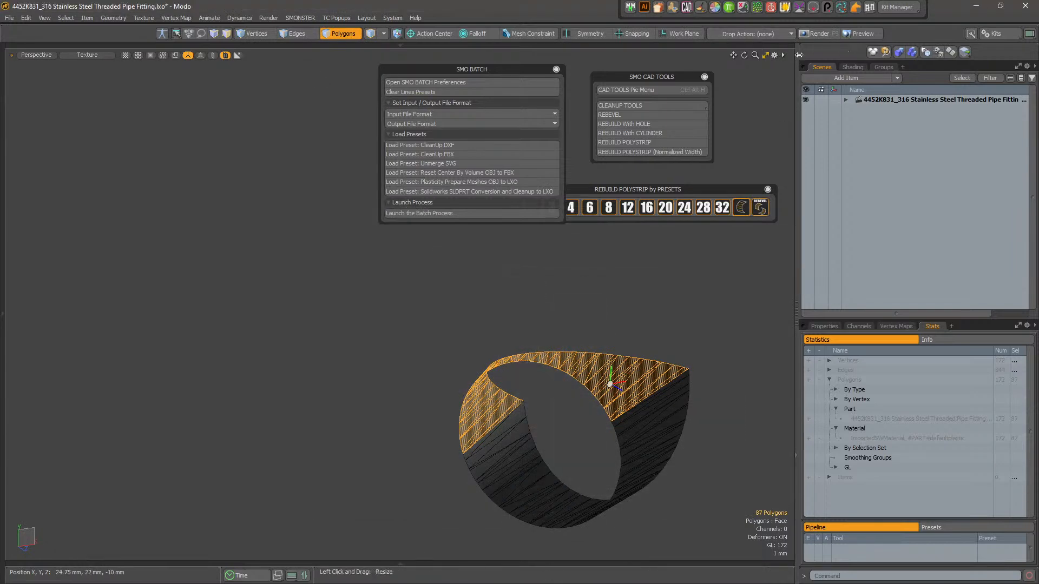
left_click_drag(799, 55, 1036, 54)
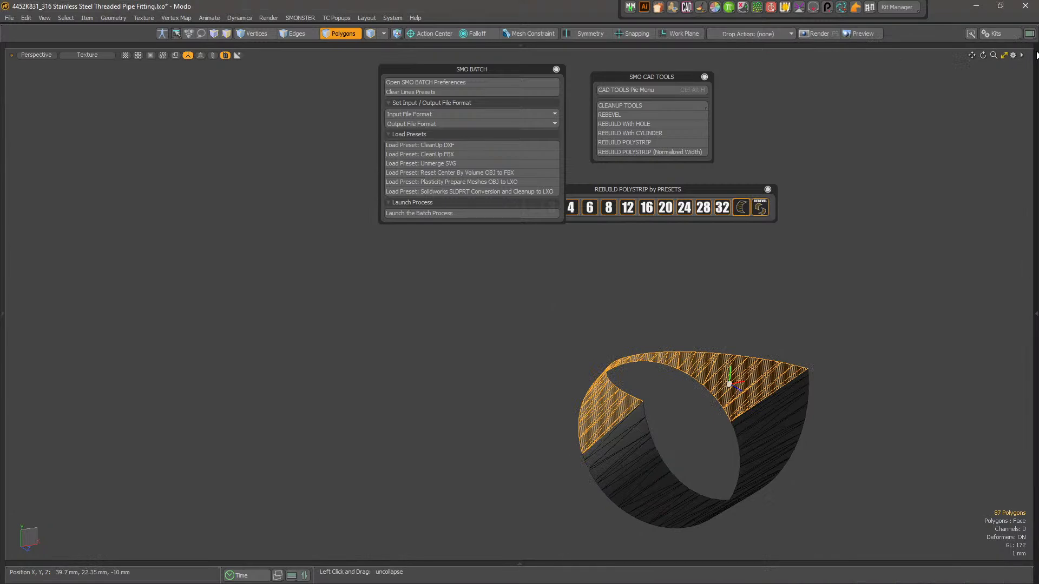
left_click(1036, 54)
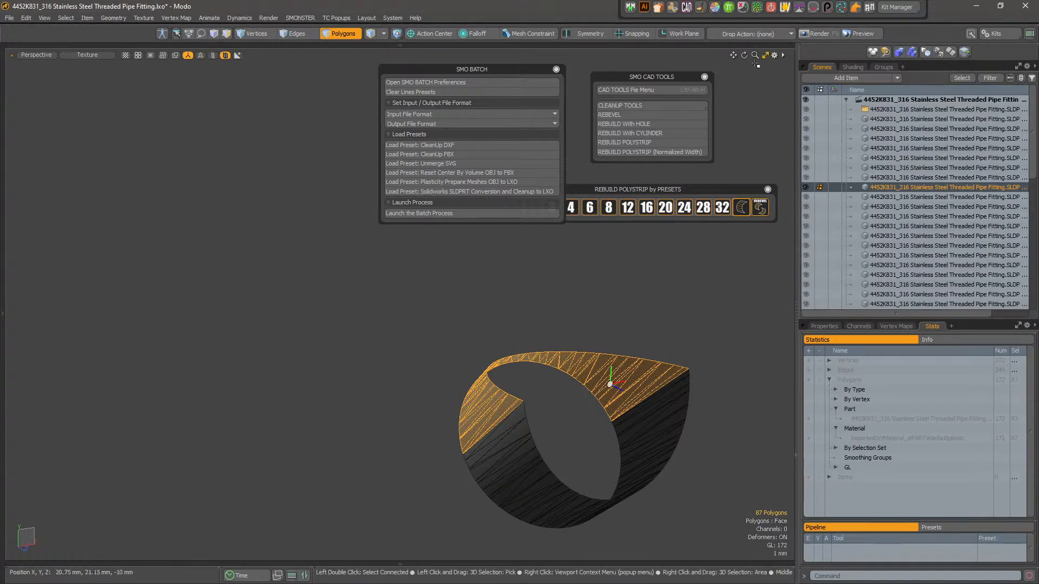
left_click(758, 46)
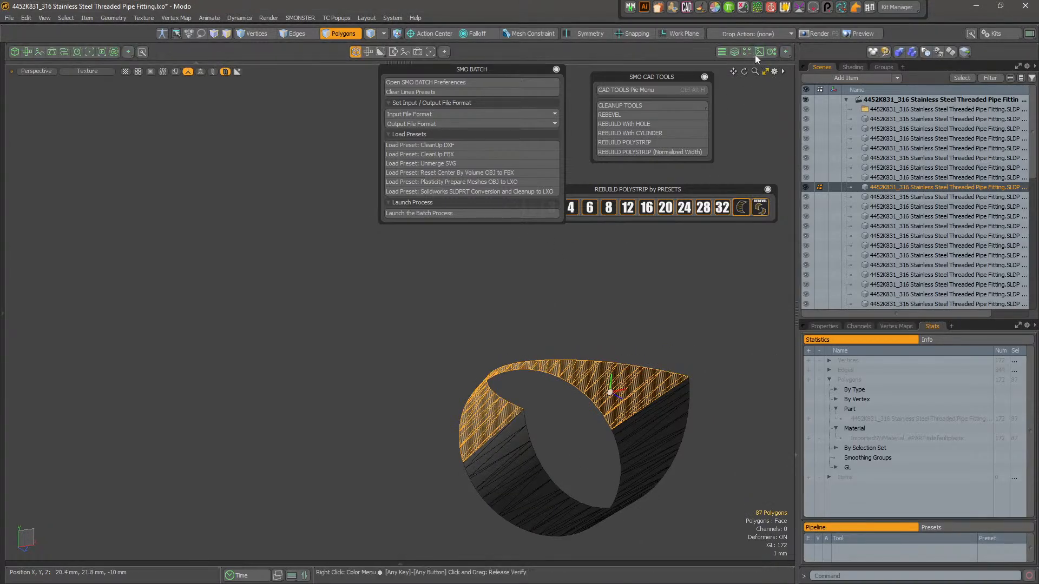
left_click(734, 53)
- Move the SMO CAD TOOLS palette below SMO BATCH and close the polystrip presets palette
left_click_drag(674, 80, 475, 258)
left_click(767, 189)
left_click_drag(617, 308, 412, 402, "alt")
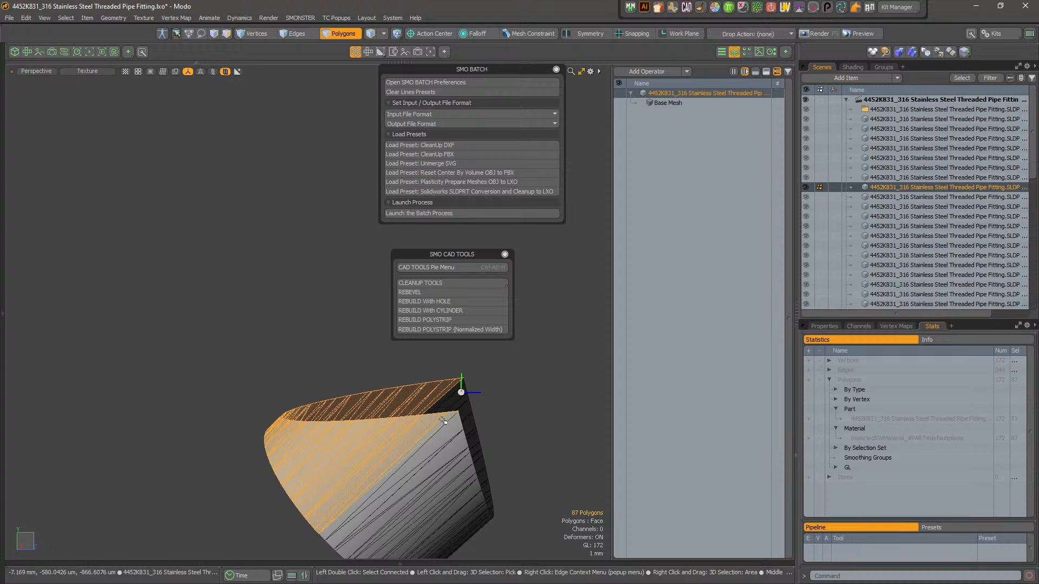
left_click_drag(443, 421, 367, 422, "alt")
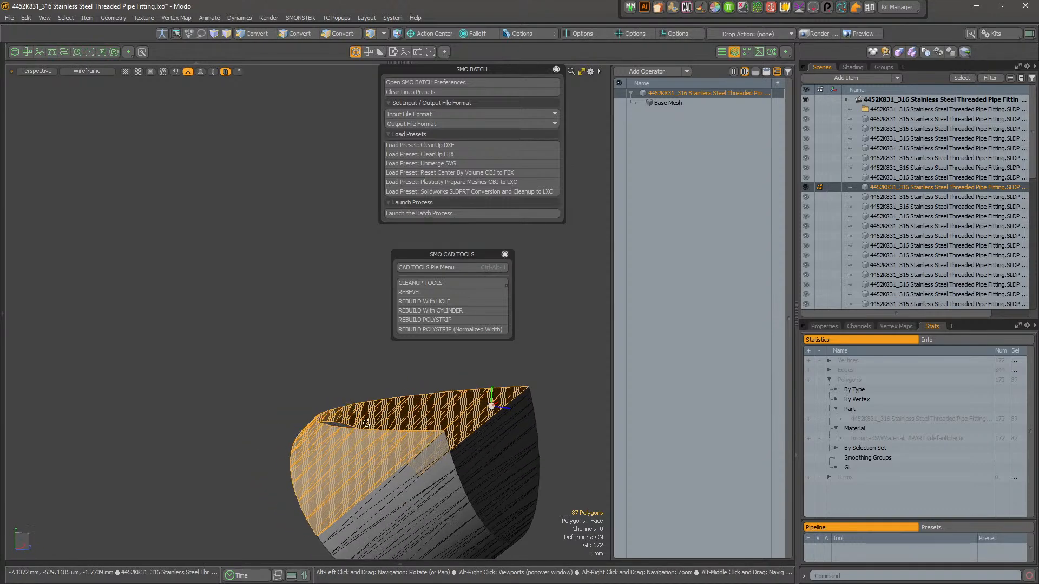
- Clear the polygon selection and move the SMO CAD TOOLS palette beside SMO BATCH
left_click(543, 369)
left_click_drag(469, 443, 490, 394, "alt")
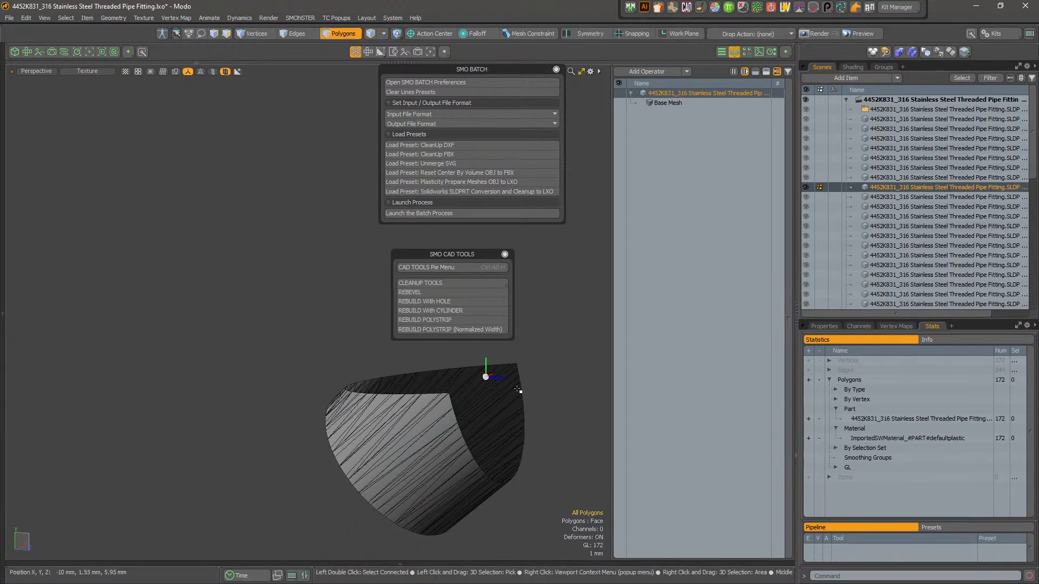
double_click(490, 422)
left_click_drag(389, 415, 336, 488, "alt")
left_click_drag(503, 254, 362, 72)
left_click_drag(458, 319, 412, 325, "alt+shift")
scroll(380, 371, "up", 2)
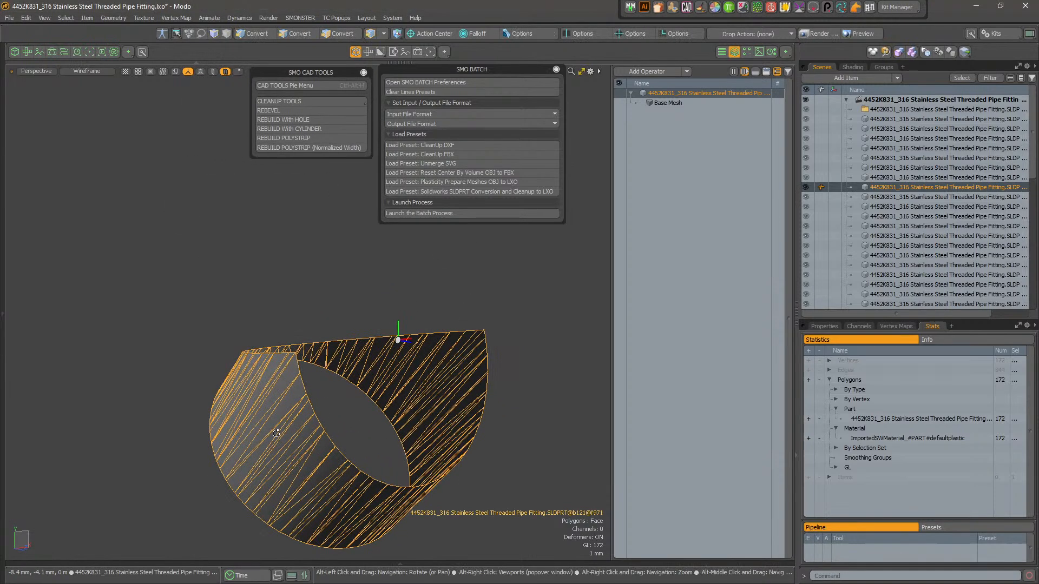
- Select all connected polygons of the neck and display the mesh in wireframe
left_click_drag(272, 427, 304, 437, "alt")
key("3")
left_click_drag(305, 395, 279, 436, "alt")
scroll(329, 404, "up", 2)
left_click(348, 376)
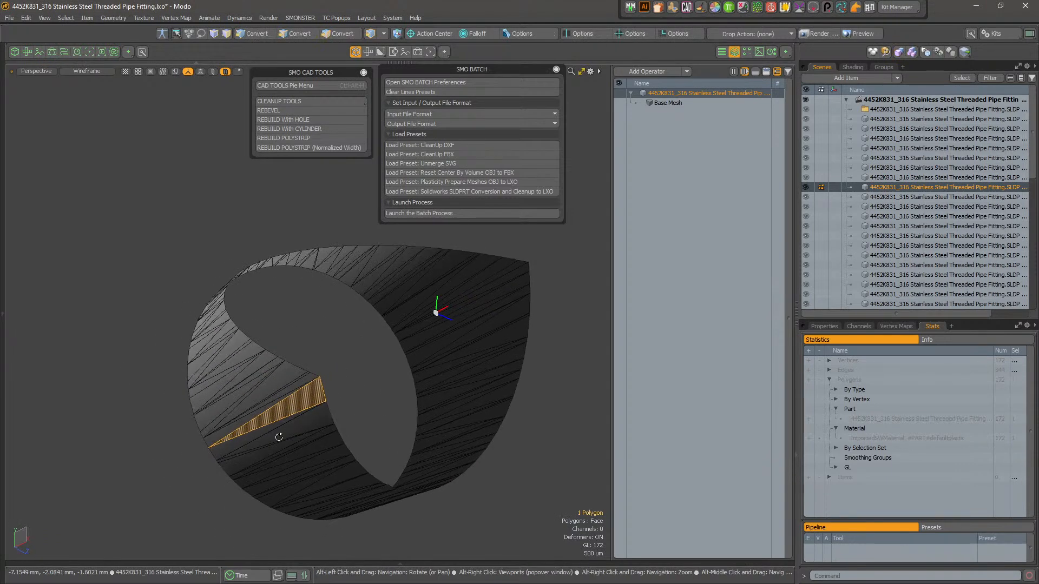
double_click(301, 397)
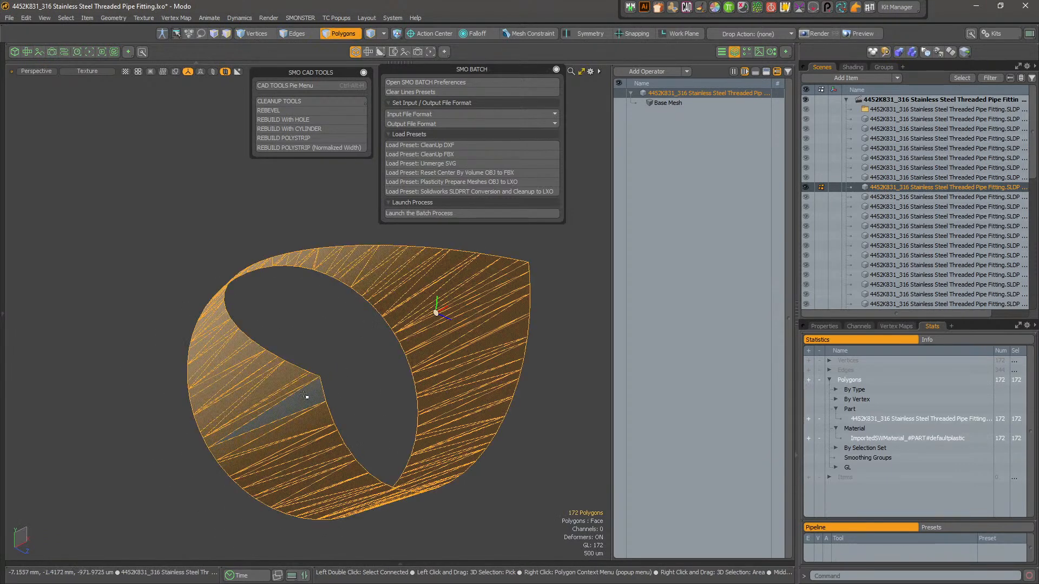
key("KP_4")
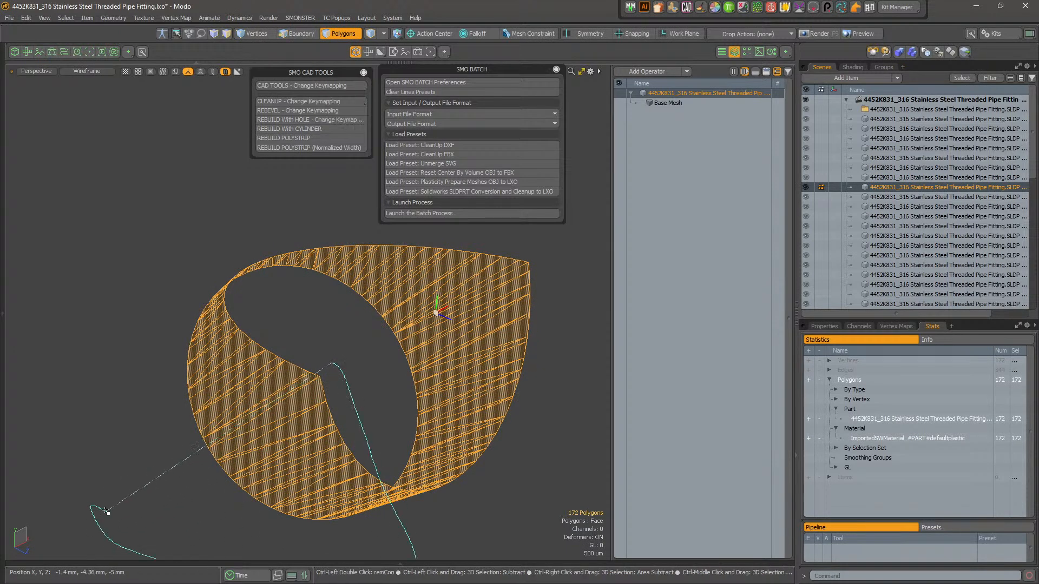
- Lasso-deselect the neck's lower half so only the upper half's polygons stay selected
right_click_drag(108, 512, 115, 508, "ctrl")
mouse_move(431, 454)
left_mouse_down("alt+shift")
mouse_move(373, 470)
mouse_move(294, 391)
left_mouse_up("alt+shift")
scroll(295, 407, "down", 3)
mouse_move(238, 558)
right_mouse_down("ctrl")
mouse_move(399, 505)
mouse_move(403, 517)
right_mouse_up("ctrl")
mouse_move(393, 433)
left_mouse_down("alt")
mouse_move(326, 403)
mouse_move(306, 412)
mouse_move(348, 348)
left_mouse_up("alt")
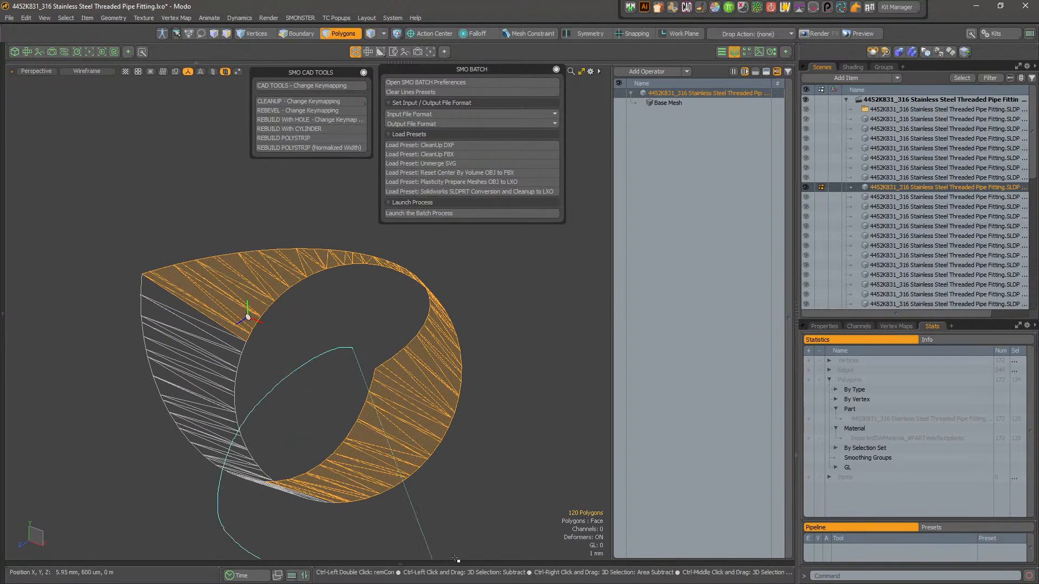
right_click_drag(497, 450, 496, 449, "ctrl")
left_click_drag(465, 454, 441, 458, "alt+shift")
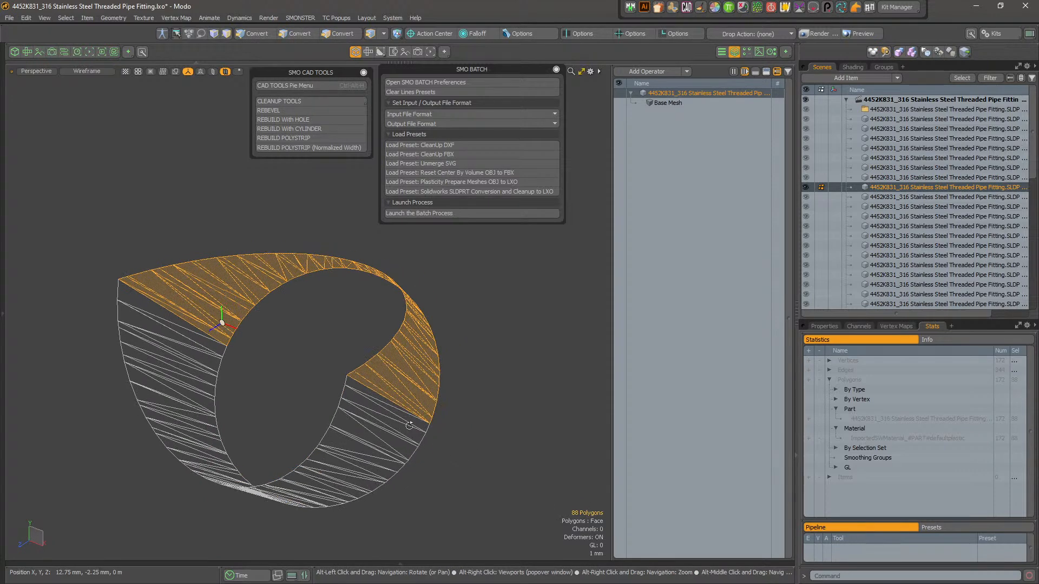
scroll(424, 440, "up", 3)
scroll(417, 445, "down", 3)
mouse_move(392, 409)
left_mouse_down("alt")
mouse_move(363, 392)
mouse_move(368, 383)
left_mouse_up("alt")
- Convert the upper half's selection to boundary edges, leave out the straight seam edges, and restore textured shading
left_click(299, 34)
left_click(379, 427, "ctrl")
left_click(195, 332, "ctrl")
mouse_move(206, 336)
left_mouse_down("alt")
mouse_move(332, 324)
mouse_move(408, 391)
mouse_move(395, 378)
left_mouse_up("alt")
key("KP_5")
left_click_drag(462, 360, 442, 243, "alt")
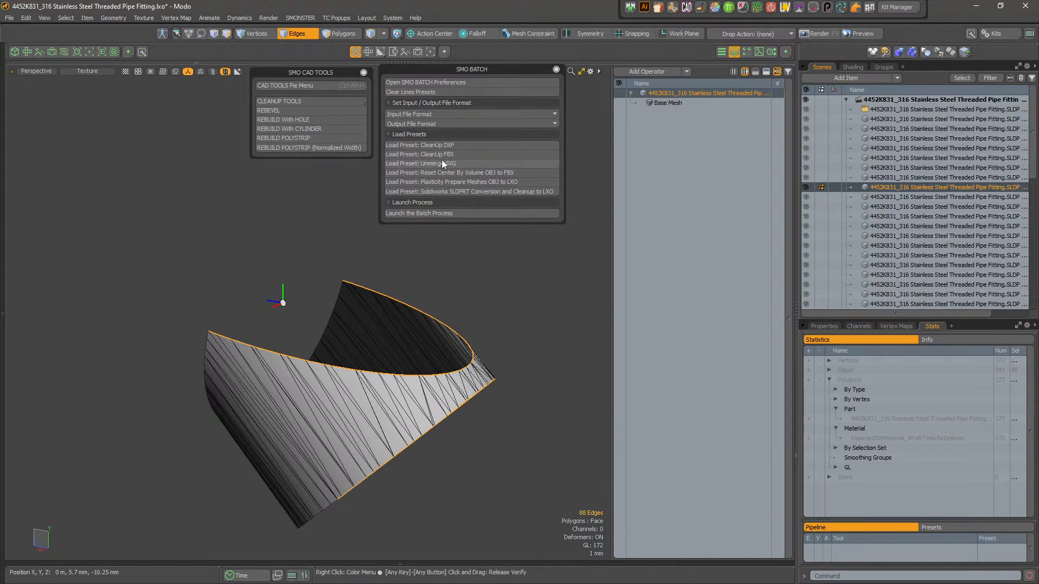
- Open the REBUILD POLYSTRIP by PRESETS palette and place it below SMO CAD TOOLS
left_click(331, 138)
left_click(347, 138)
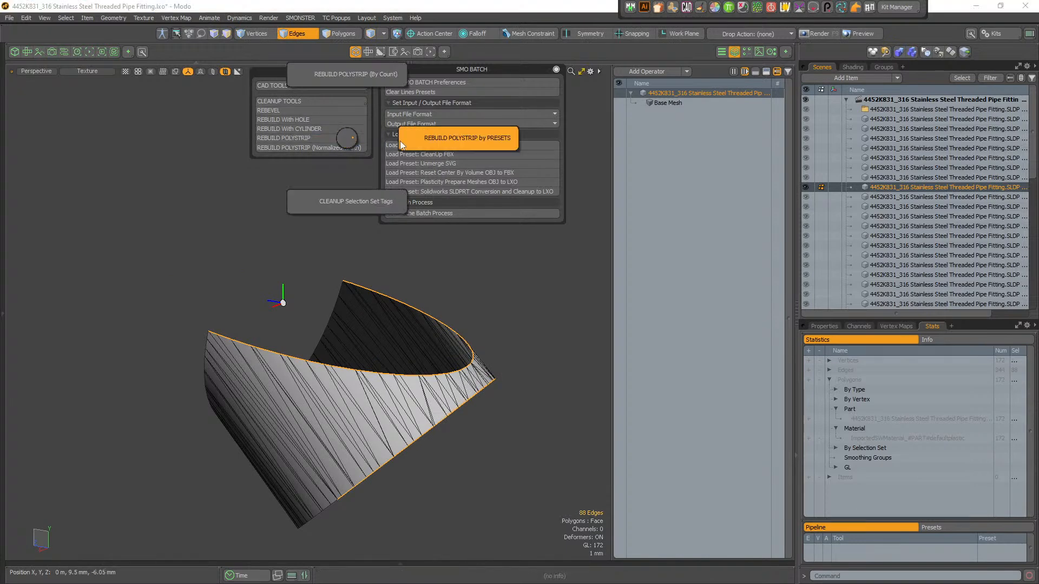
left_click_drag(486, 126, 233, 190)
left_click_drag(311, 189, 359, 171)
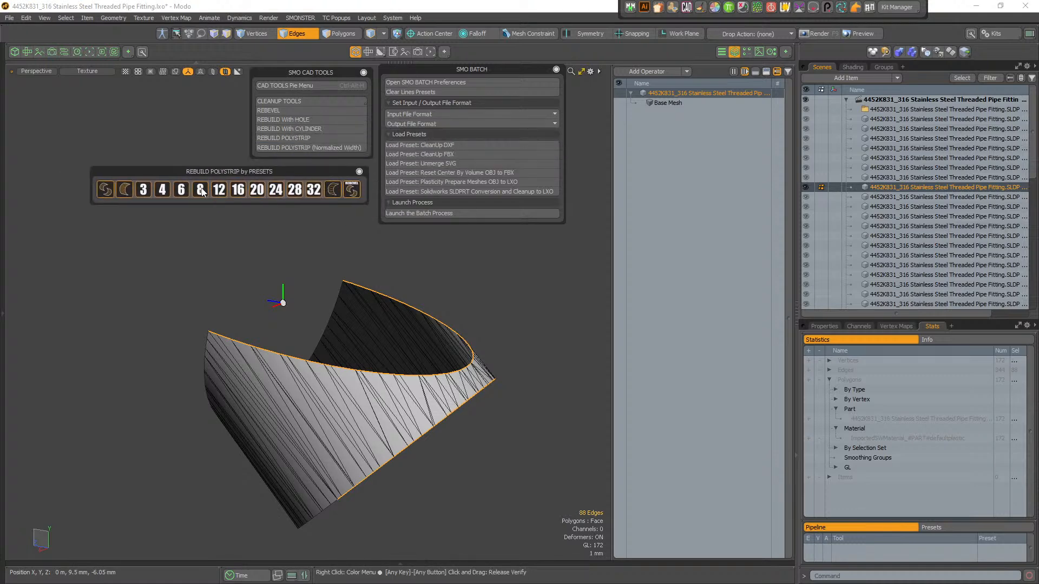
- Rebuild the neck's upper half with the 8 polystrip preset and select the remaining triangulated half's polygons
left_click_drag(371, 418, 233, 392, "alt")
key("3")
double_click(440, 390, "shift")
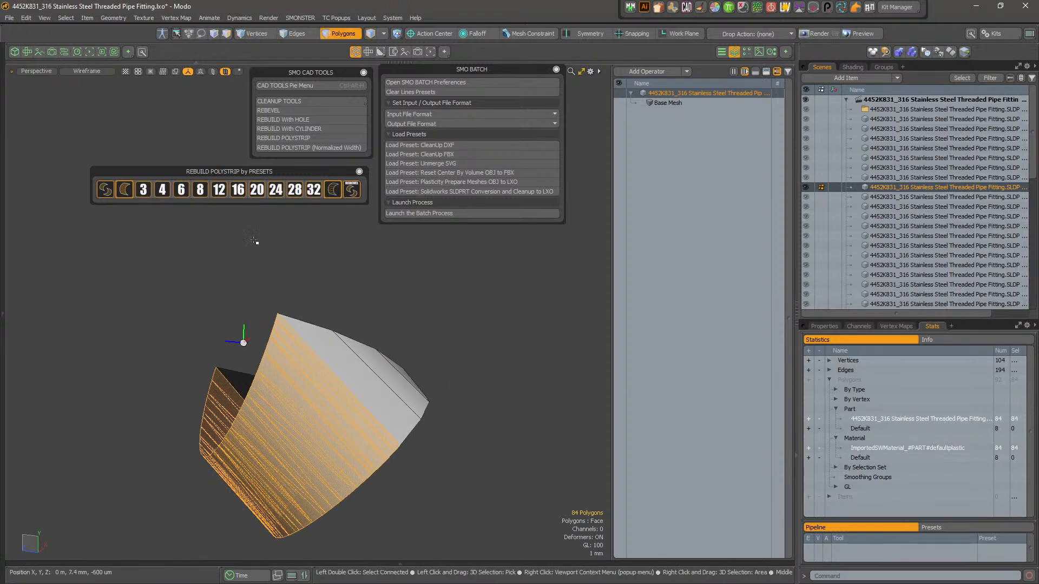
- Convert the remaining half's selection to boundary edges and rebuild it with the 8 polystrip preset
left_click(300, 34, "ctrl")
left_click_drag(345, 378, 303, 379, "alt")
left_click(202, 191)
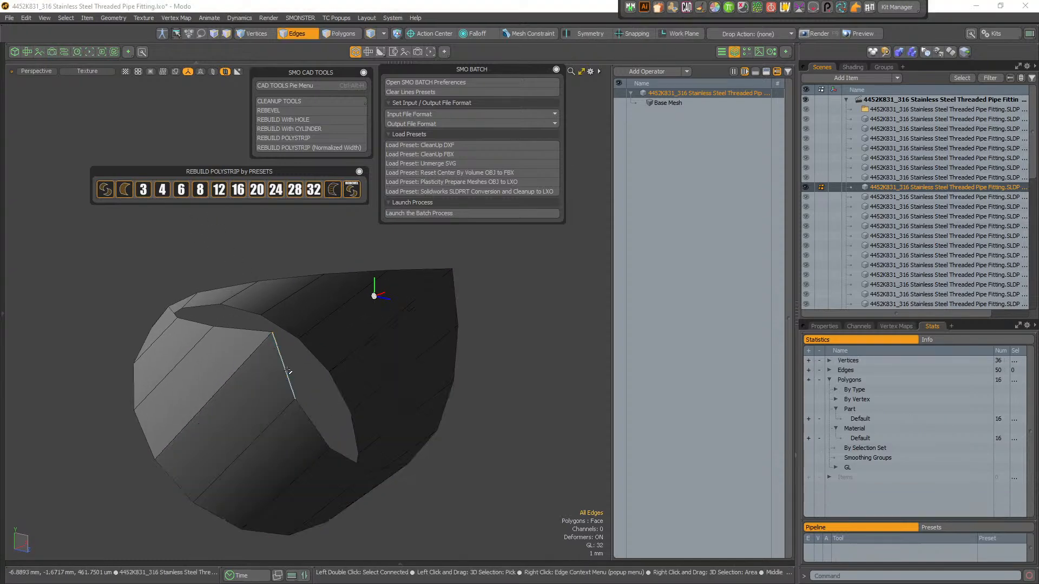
- Select the polygons of both rebuilt strips of the neck
key("3")
double_click(266, 395)
left_click_drag(376, 427, 312, 404, "alt")
double_click(235, 378, "shift")
left_click_drag(235, 378, 355, 390, "alt")
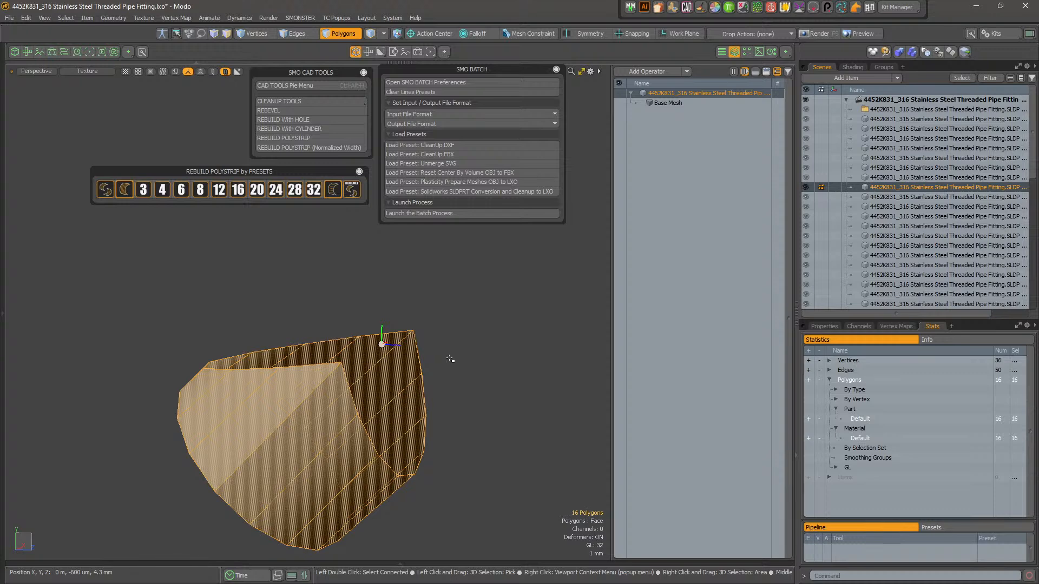
- Select all vertices of the two rebuilt neck strips and merge them with Merge 10 um
left_click_drag(450, 359, 416, 347, "alt")
left_click(258, 35, "ctrl")
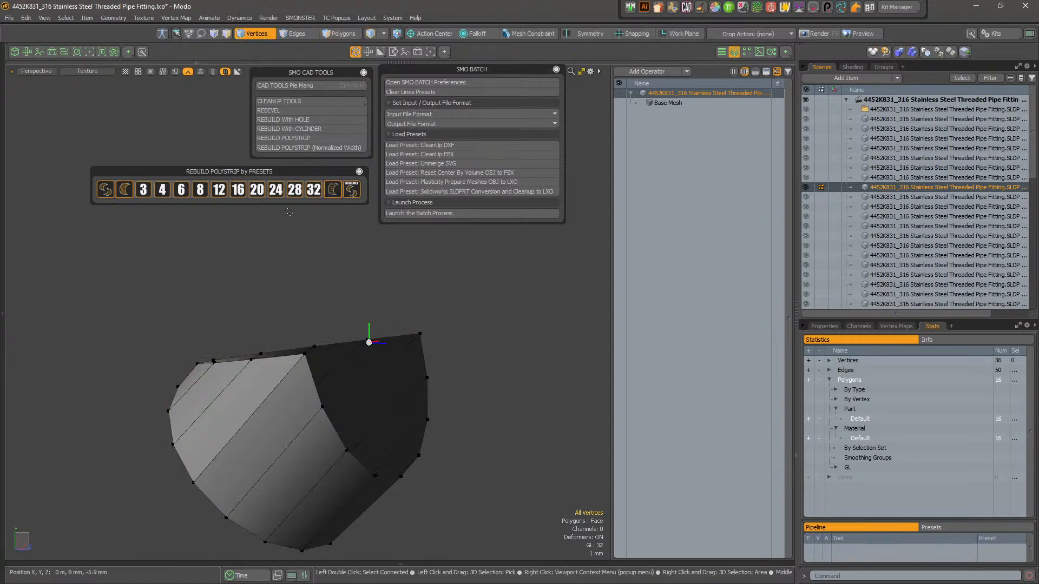
key("3")
left_click(259, 36, "alt")
left_click_drag(295, 355, 349, 351, "alt")
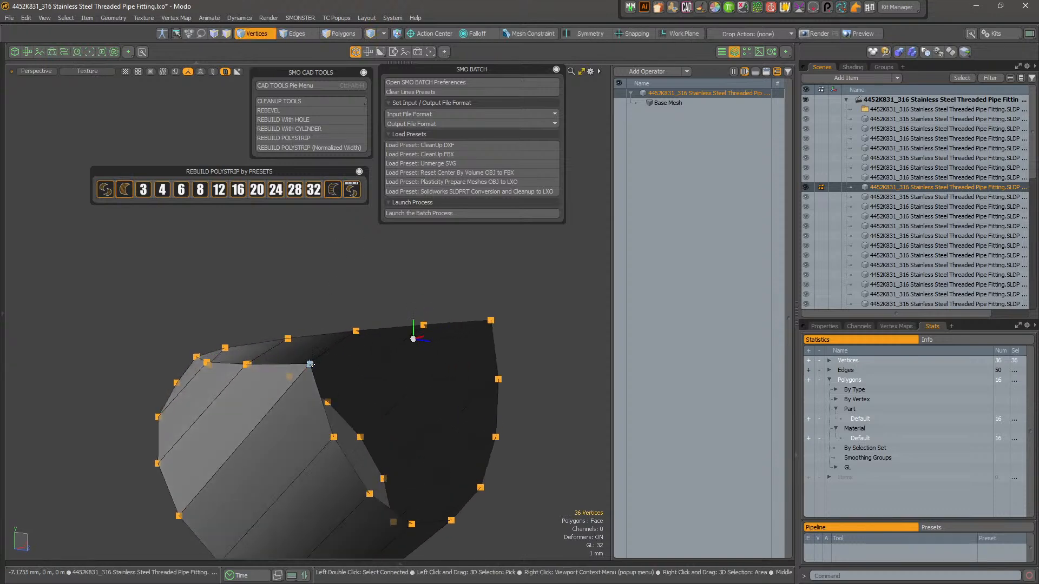
right_click(312, 366)
mouse_move(325, 378)
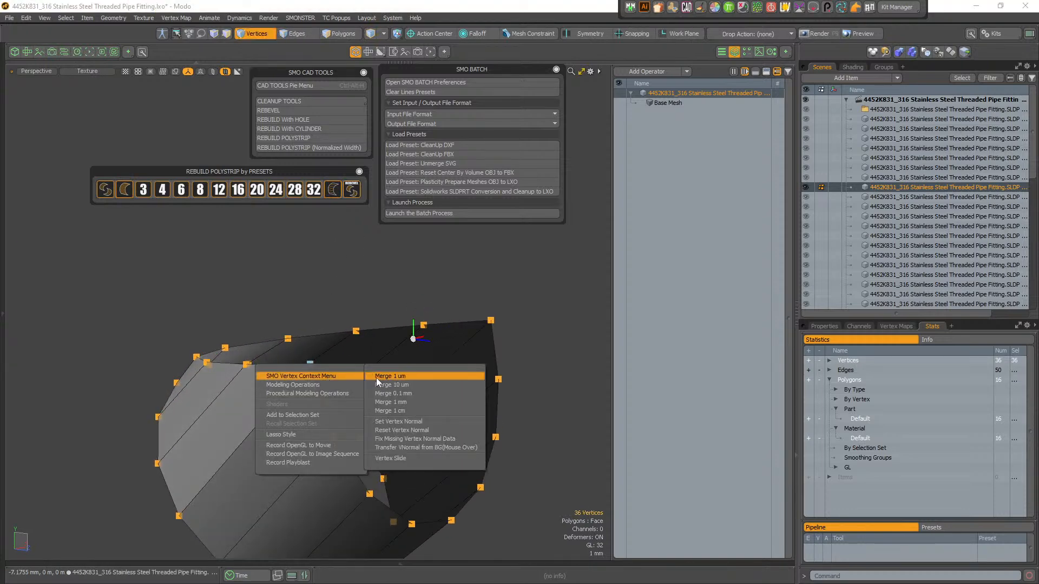
left_click(390, 385)
left_click_drag(379, 349, 312, 376, "alt")
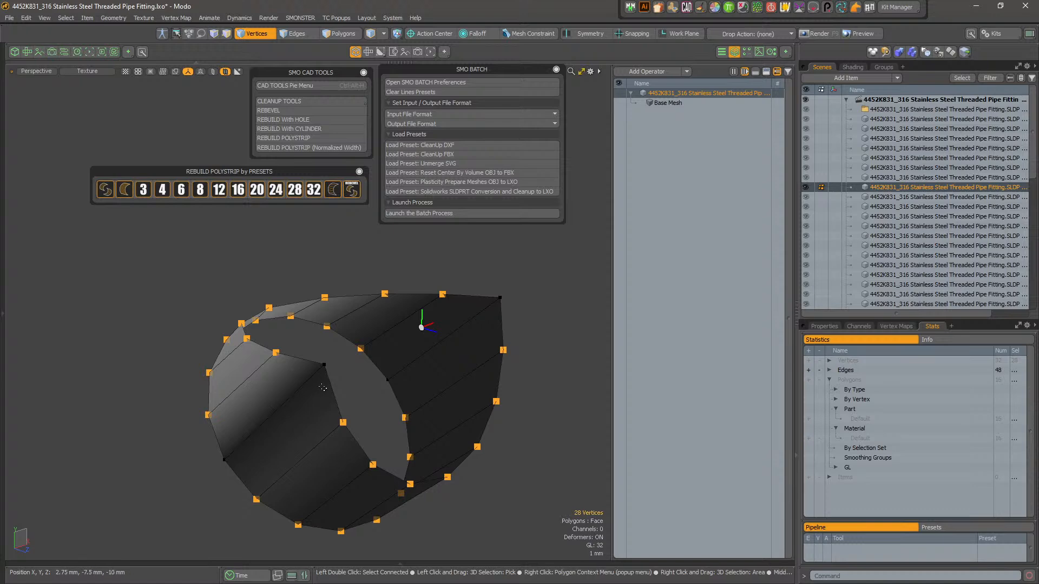
- Select all connected polygons of the merged neck, reset their vertex normals and clear the selection
key("4")
left_click(313, 404)
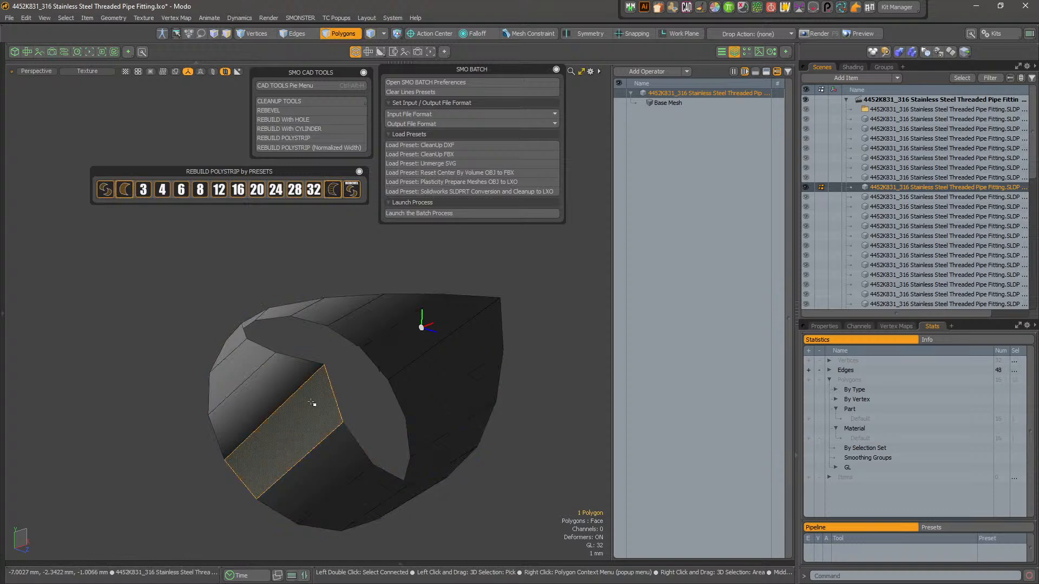
double_click(313, 404)
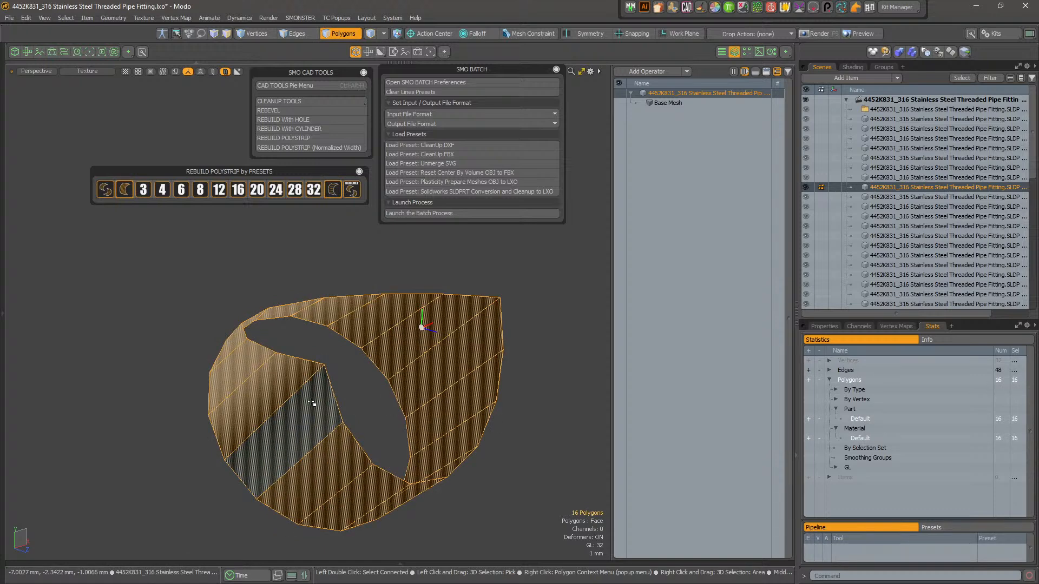
right_click(313, 404)
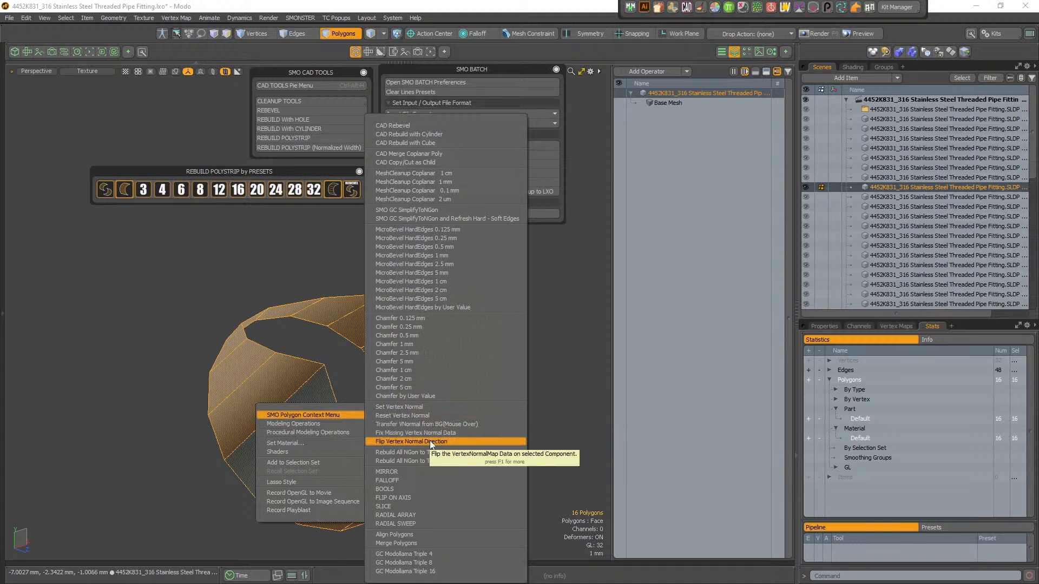
left_click(426, 415)
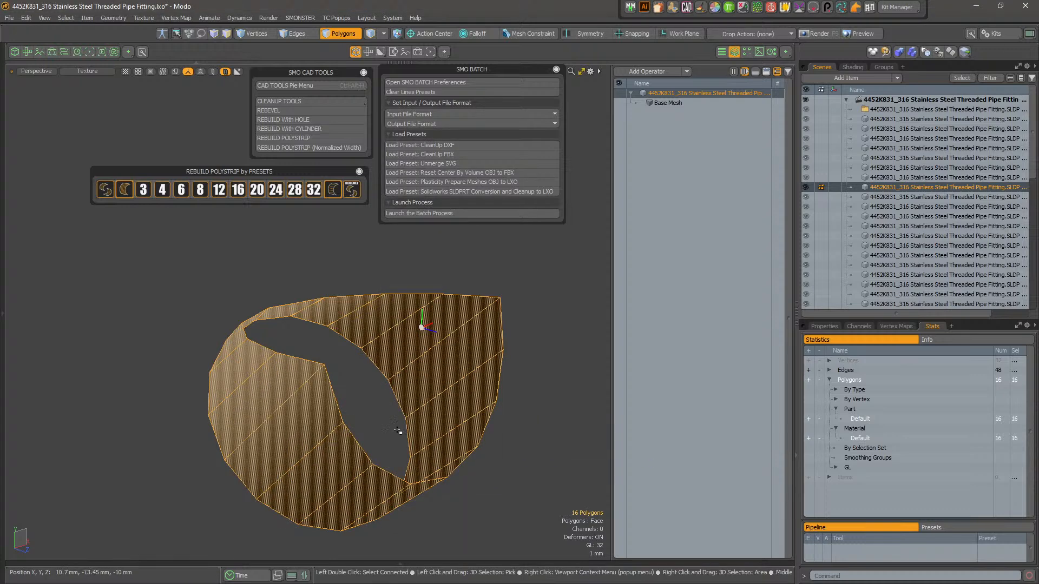
left_click_drag(321, 385, 314, 389, "alt")
left_click(519, 324)
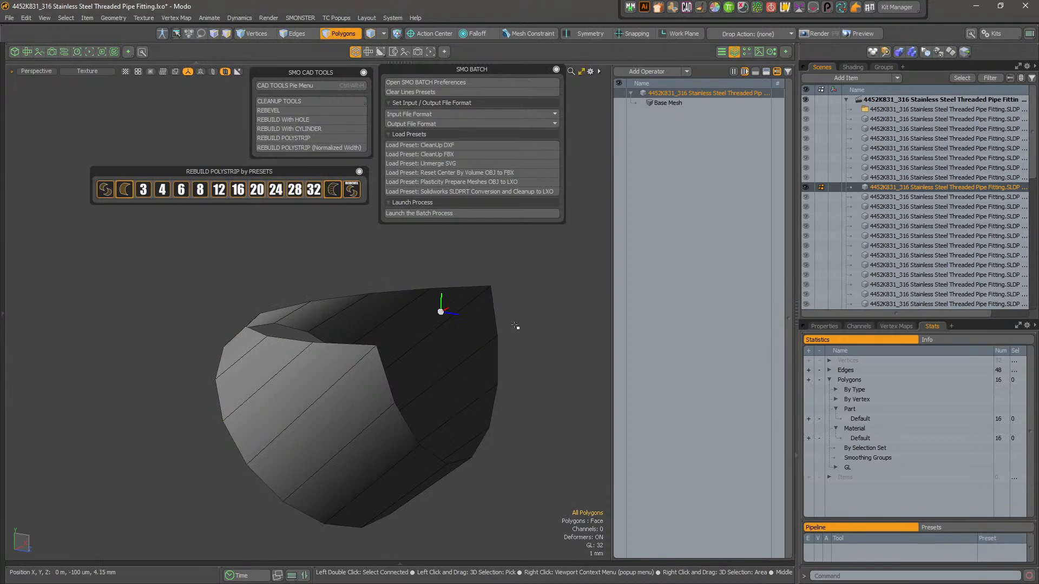
- Unhide the rest of the fitting, then select the lower arm's triangulated outer ring band as an item and isolate it
left_click_drag(479, 337, 363, 363, "alt")
key("5")
key("u")
scroll(447, 427, "down", 3)
scroll(319, 368, "up", 2)
scroll(362, 371, "down", 3)
left_click(337, 335, "shift")
scroll(363, 363, "up", 3)
left_click(340, 434)
left_click_drag(334, 408, 366, 402, "alt")
left_click(337, 466)
key("shift+h")
- Select the full boundary edge loop at one open end of the isolated ring band
left_click_drag(332, 292, 340, 417, "alt")
key("2")
double_click(347, 388)
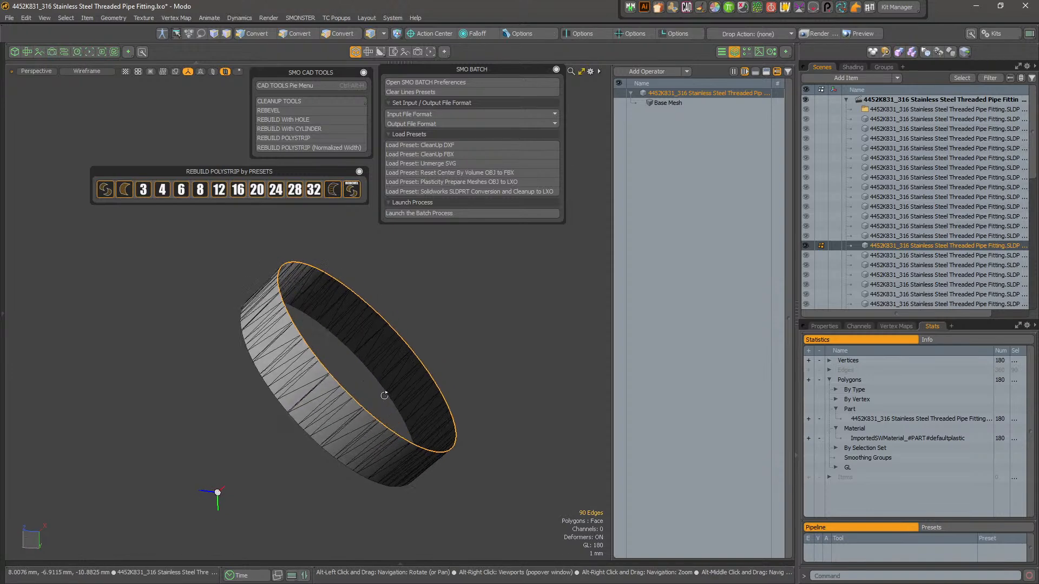
left_click_drag(371, 400, 452, 406, "alt")
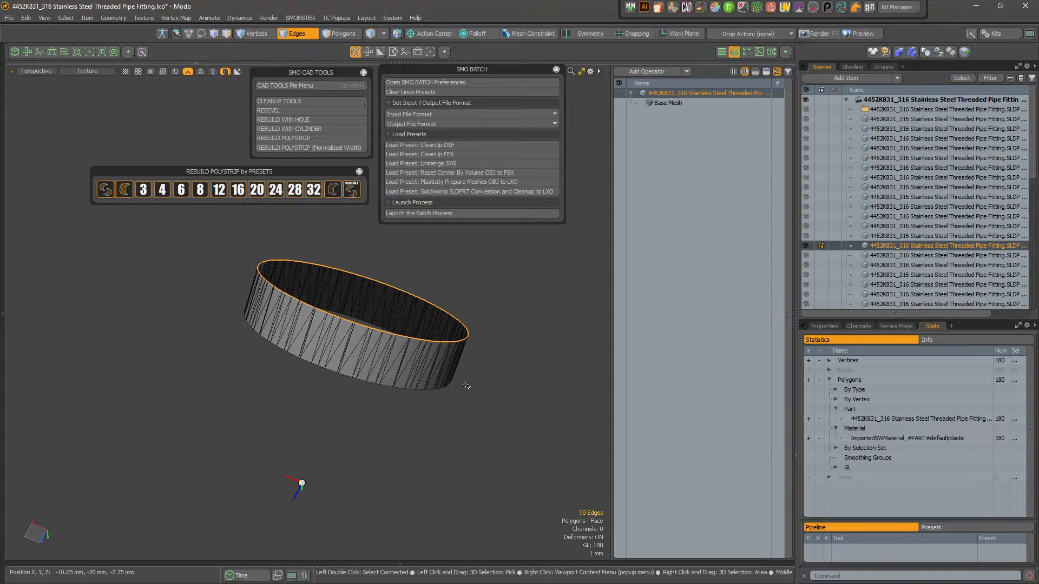
left_click_drag(426, 275, 406, 371, "alt+shift")
key("ctrl+alt+h")
left_click(481, 290)
scroll(373, 394, "up", 4)
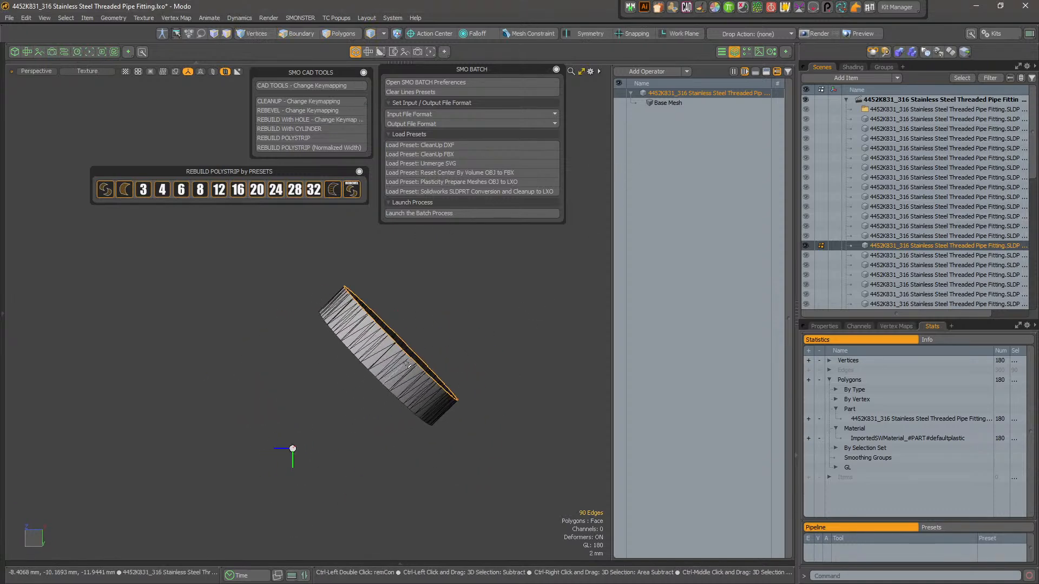
- Move and rotate the ring band's center to the selected boundary loop
key("ctrl+space")
left_click(450, 342)
left_click(444, 386)
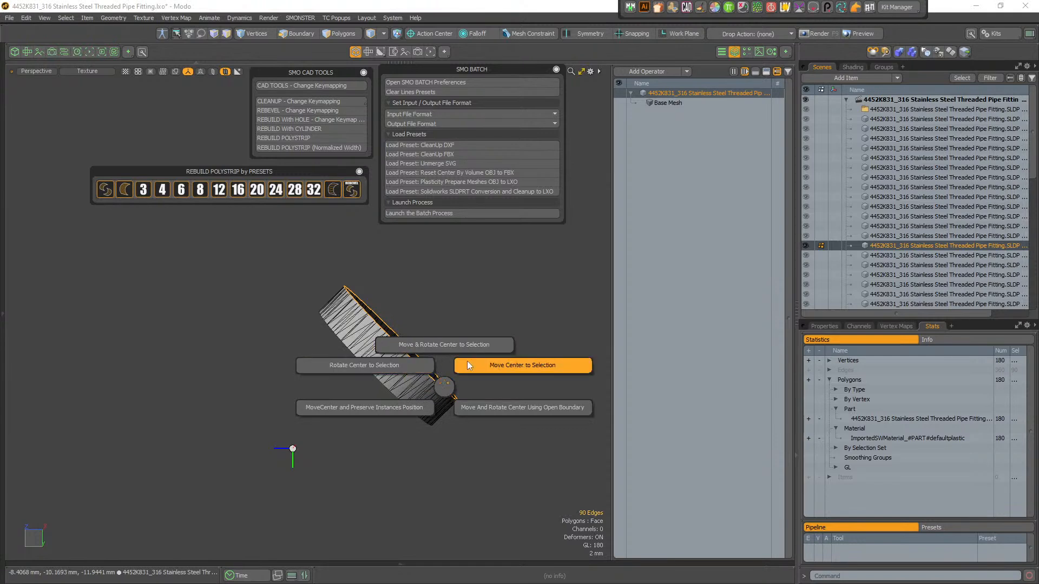
left_click(444, 341)
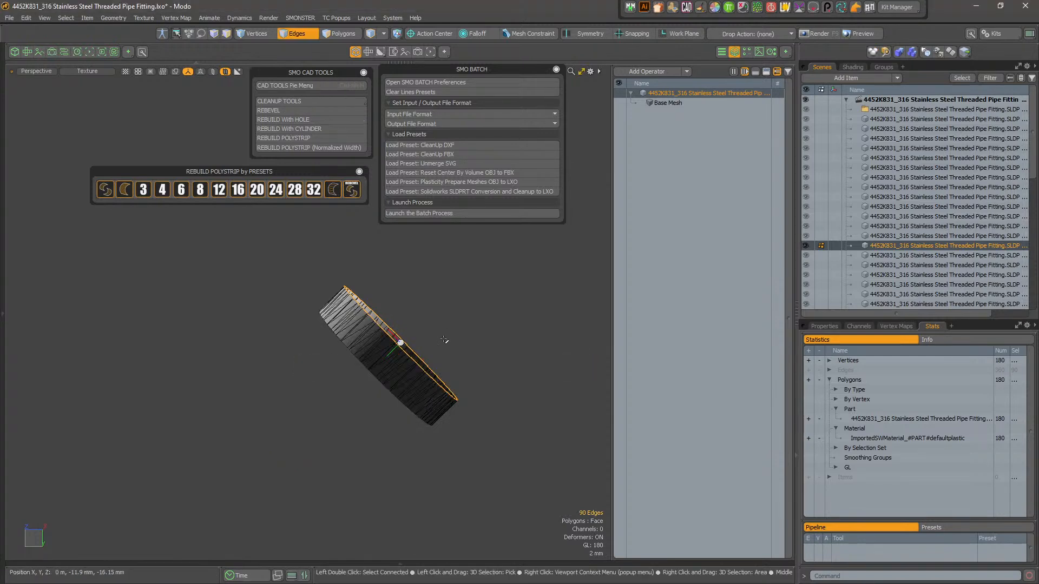
left_click_drag(486, 300, 411, 415, "alt")
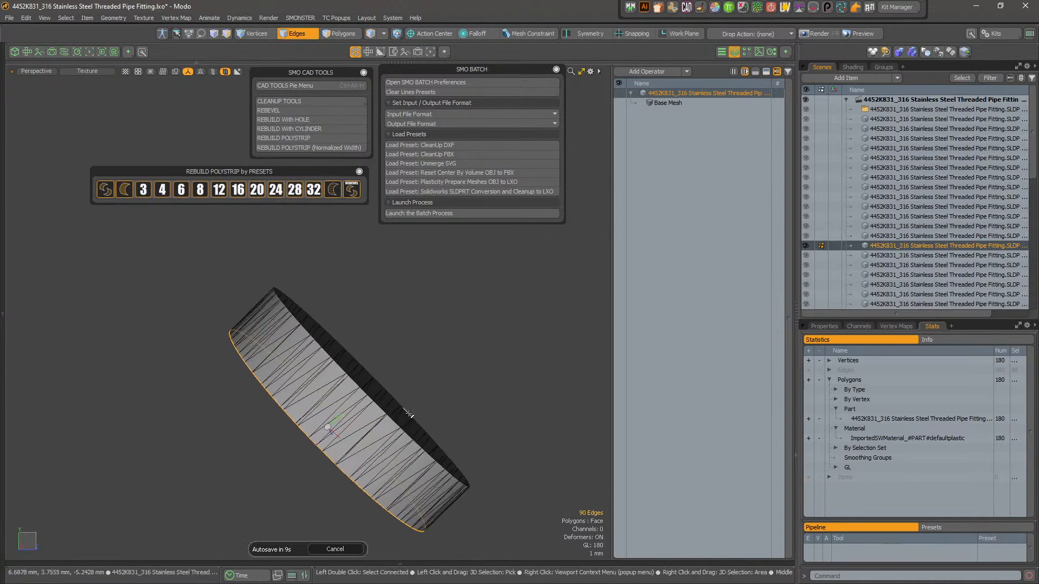
- Return to item selection and unhide the whole pipe fitting
scroll(427, 390, "down", 3)
key("5")
left_click(427, 390)
left_click(400, 424)
scroll(439, 440, "down", 2)
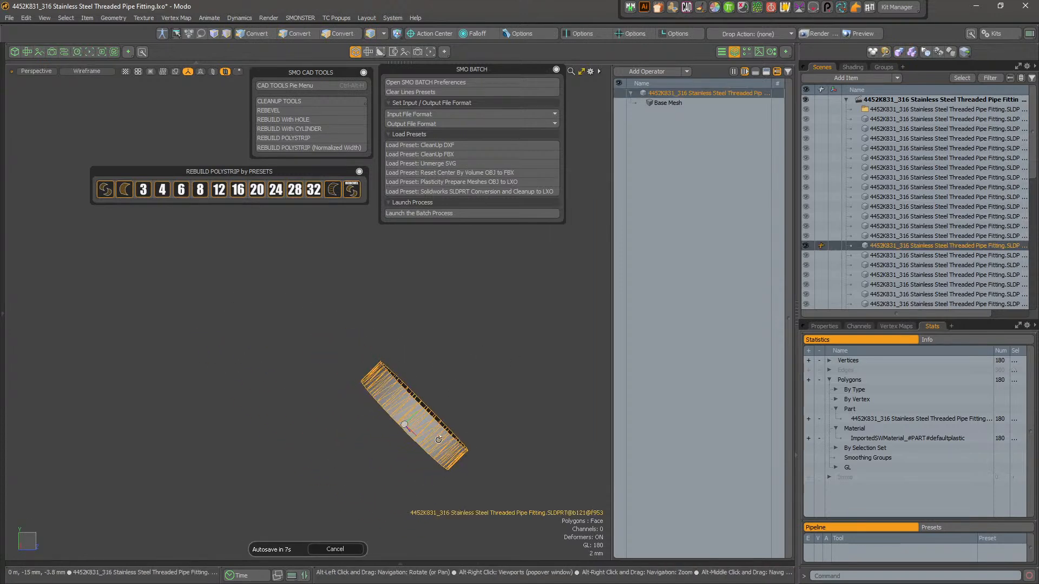
key("u")
left_click(481, 362)
left_click_drag(480, 361, 443, 386, "alt")
left_click(520, 366)
scroll(451, 381, "up", 3)
- Select the triangulated outer ring bands of all three pipe ends and isolate them
left_click(484, 356)
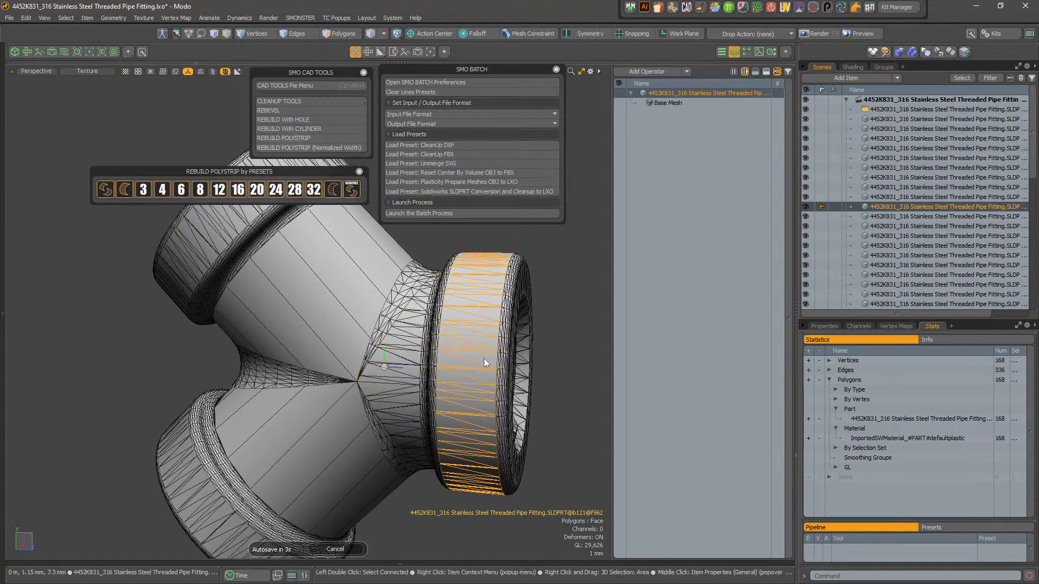
left_click_drag(483, 356, 441, 395, "alt+shift")
scroll(435, 392, "down", 2)
left_click(273, 292, "shift")
left_click_drag(279, 411, 314, 420, "alt")
left_click_drag(313, 420, 347, 318, "alt+shift")
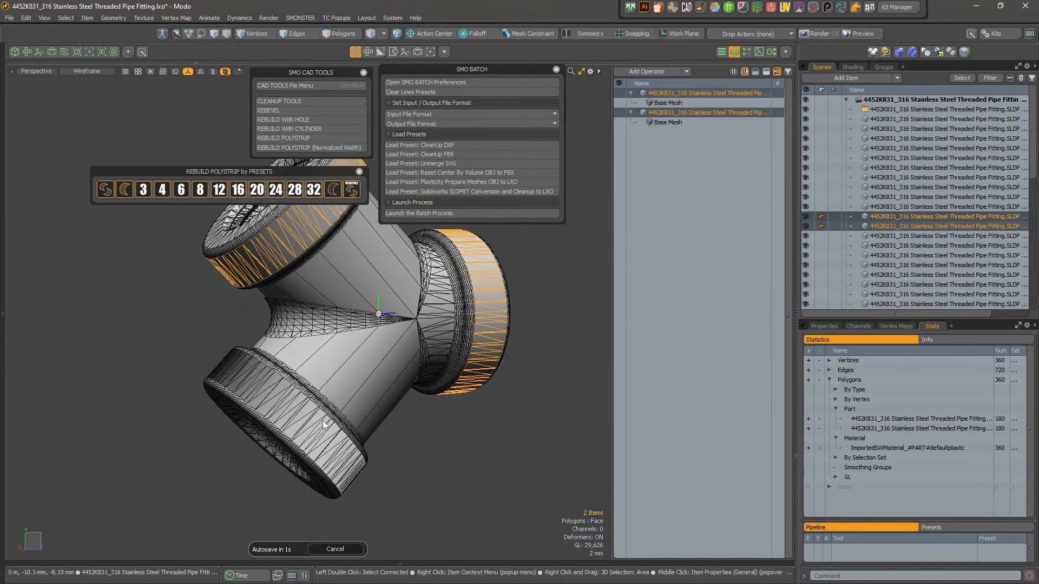
left_click(310, 437, "shift")
scroll(479, 405, "down", 2)
key("shift+h")
- Select the outer boundary edge loops on the two ring bands whose centers are still at the origin
left_click(506, 394)
left_click_drag(506, 394, 445, 374, "alt")
left_click(495, 333)
key("2")
scroll(445, 375, "up", 2)
double_click(431, 363)
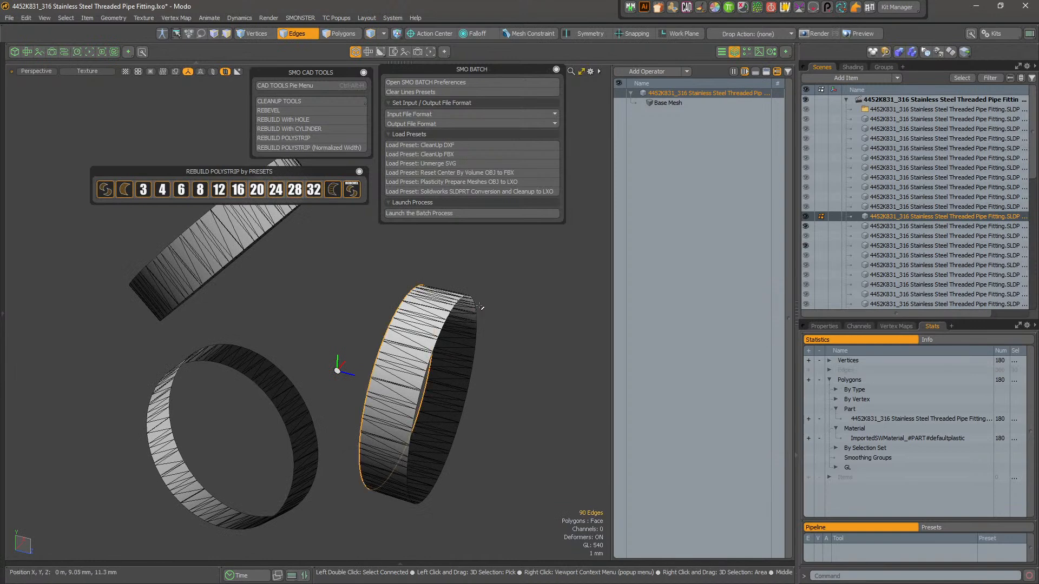
double_click(478, 312)
left_click_drag(479, 312, 356, 302, "alt")
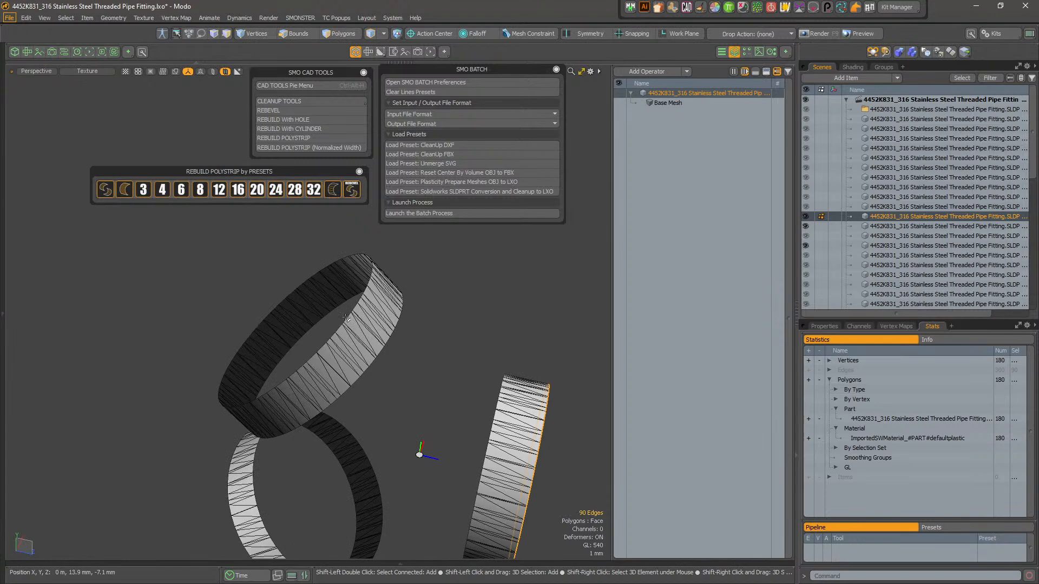
left_click(350, 319, "shift")
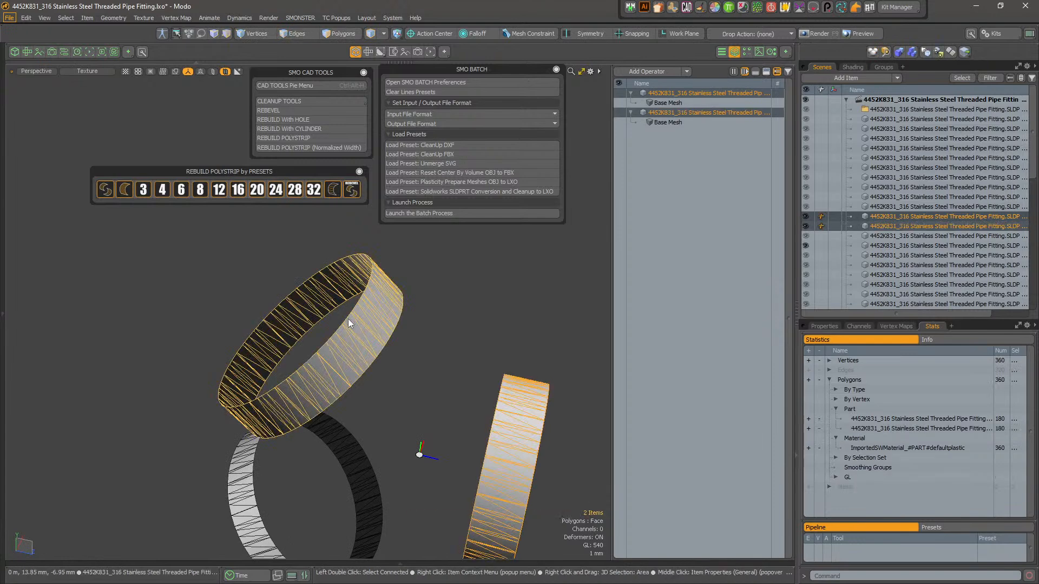
double_click(348, 319, "shift")
left_click_drag(348, 319, 336, 306, "alt+shift")
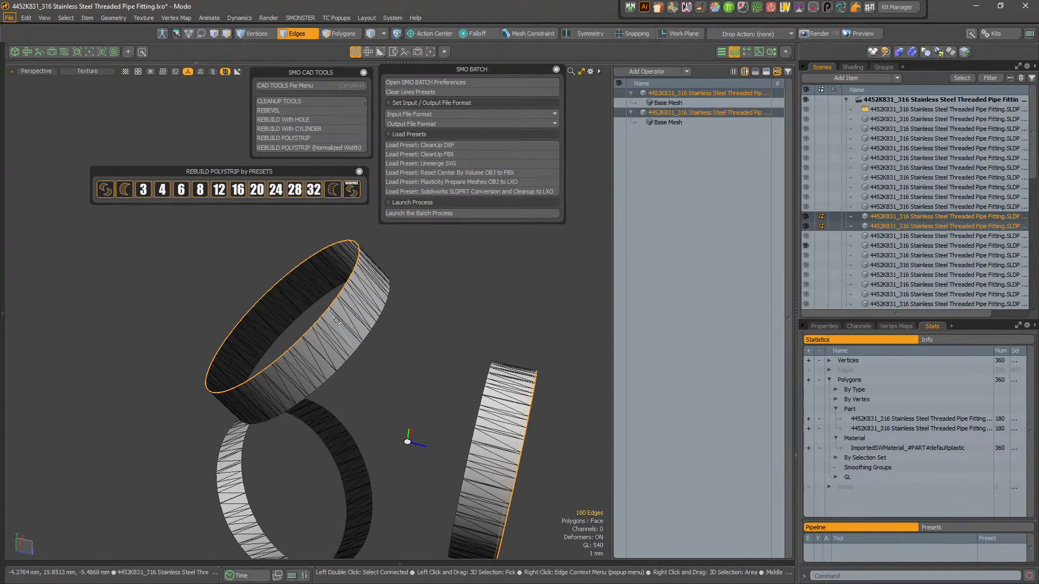
- Move and rotate the centers of both ring bands to their selected boundary loops
key("ctrl+space")
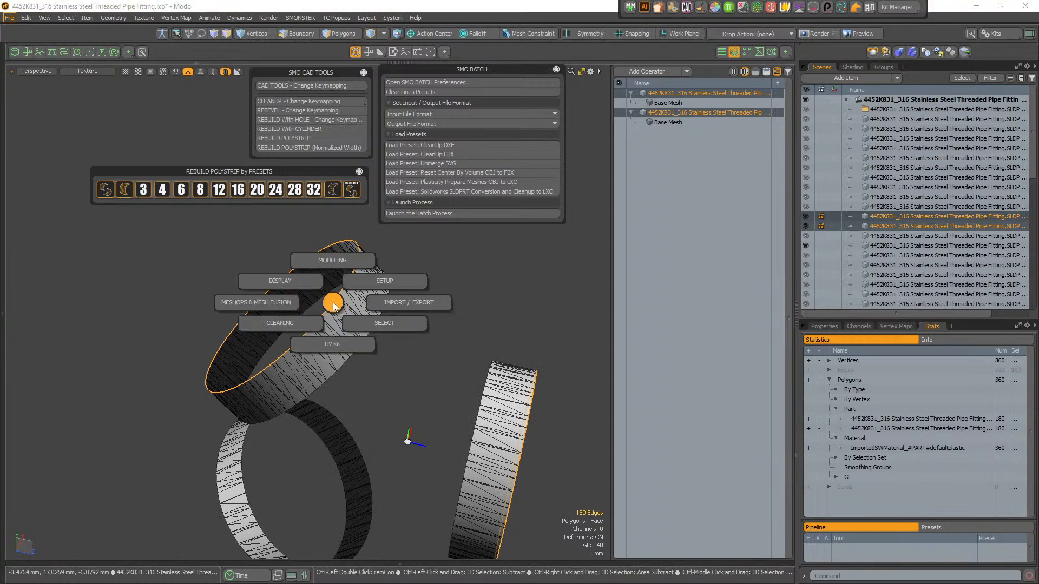
left_click(360, 329)
left_click(361, 371)
key("ctrl+space")
left_click(382, 313)
left_click(383, 352)
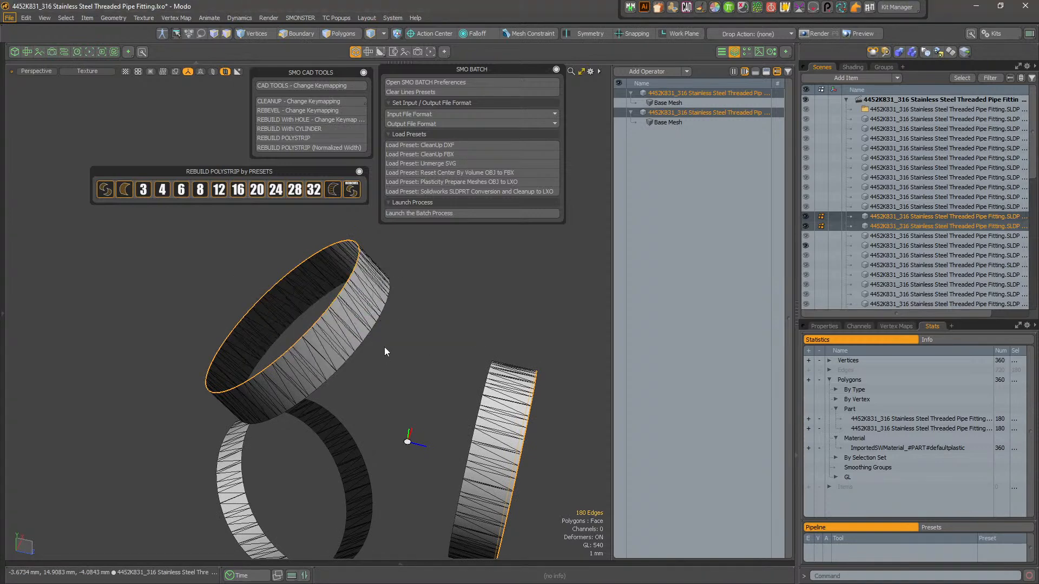
left_click(385, 312)
scroll(447, 359, "down", 4)
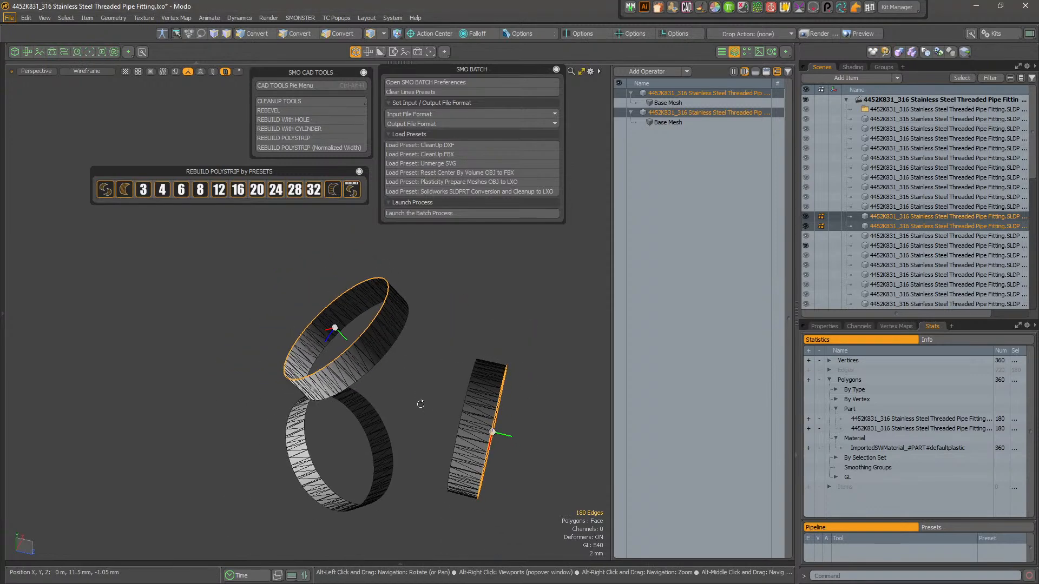
- Select all three ring bands as items, reset their vertex normals and clear the selection
left_click_drag(420, 403, 403, 382, "alt+shift")
key("5")
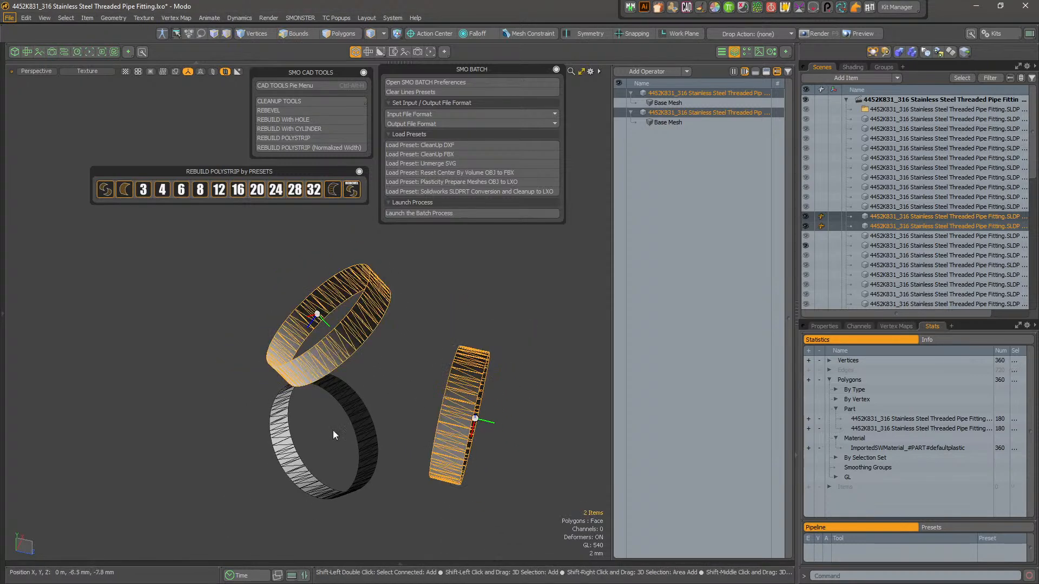
left_click(349, 416, "shift")
right_click(469, 387)
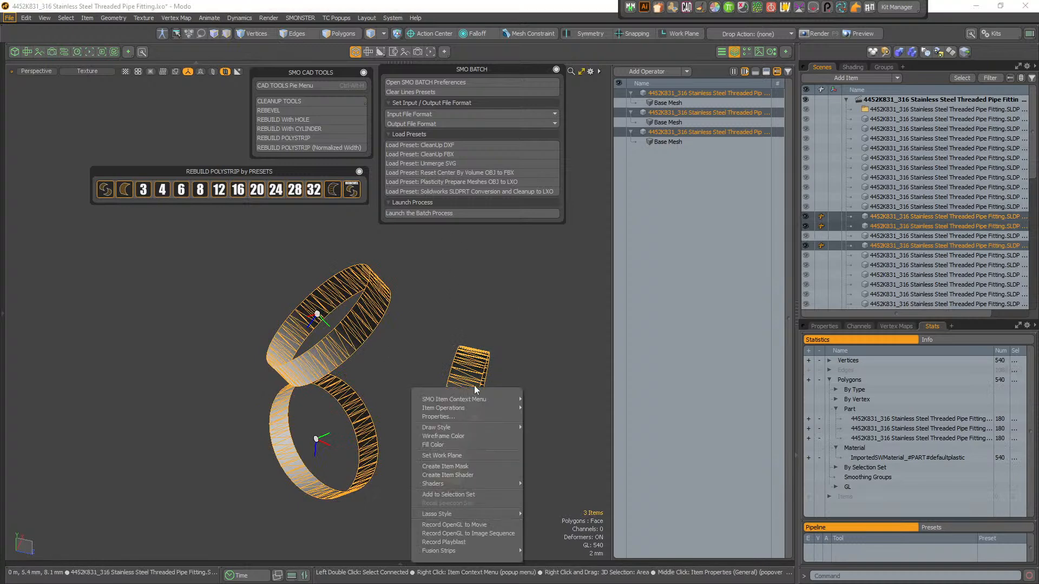
mouse_move(490, 398)
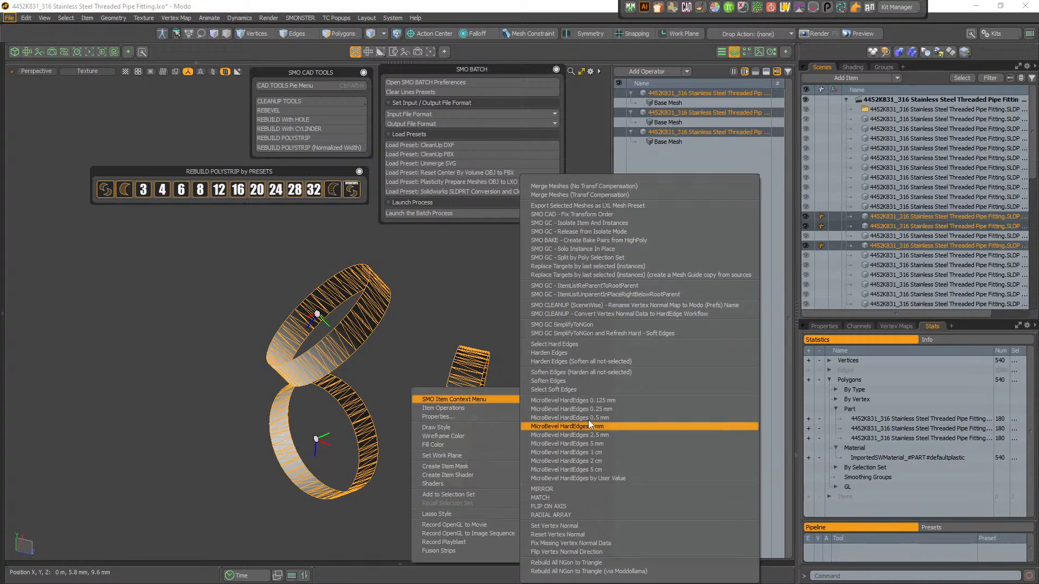
left_click(583, 372)
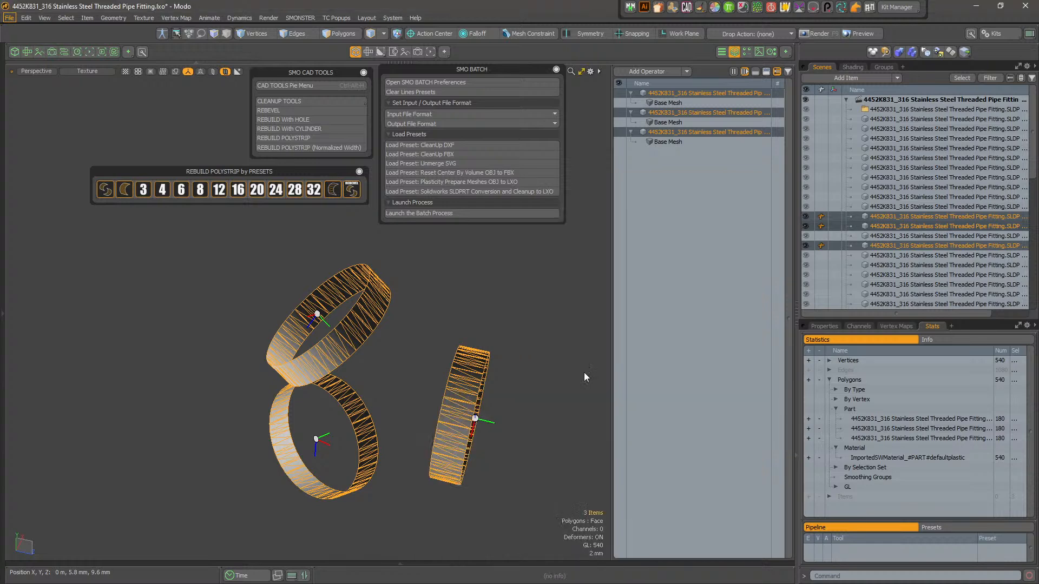
right_click(475, 382)
mouse_move(491, 400)
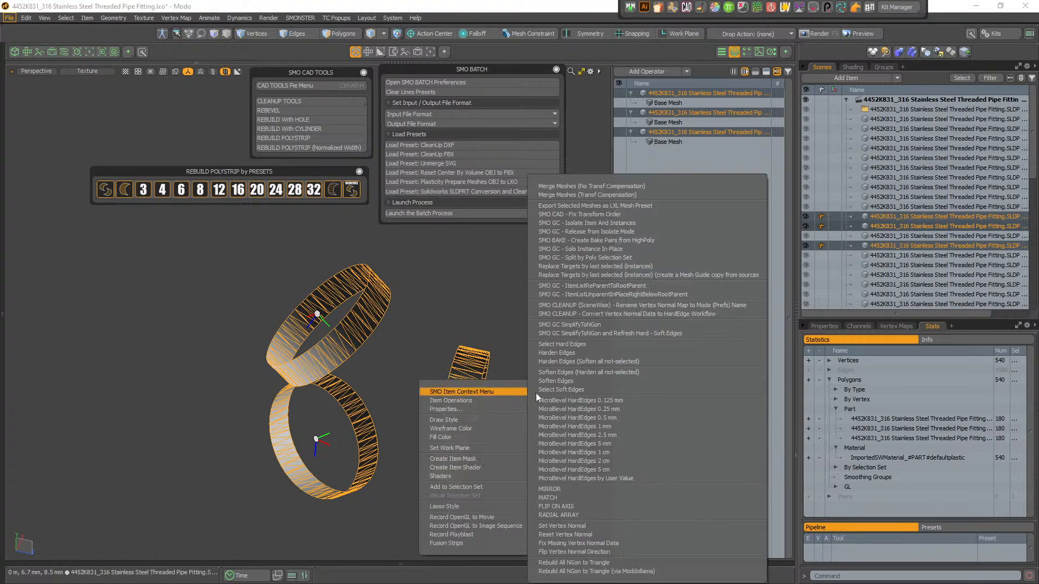
left_click(592, 535)
left_click(460, 401)
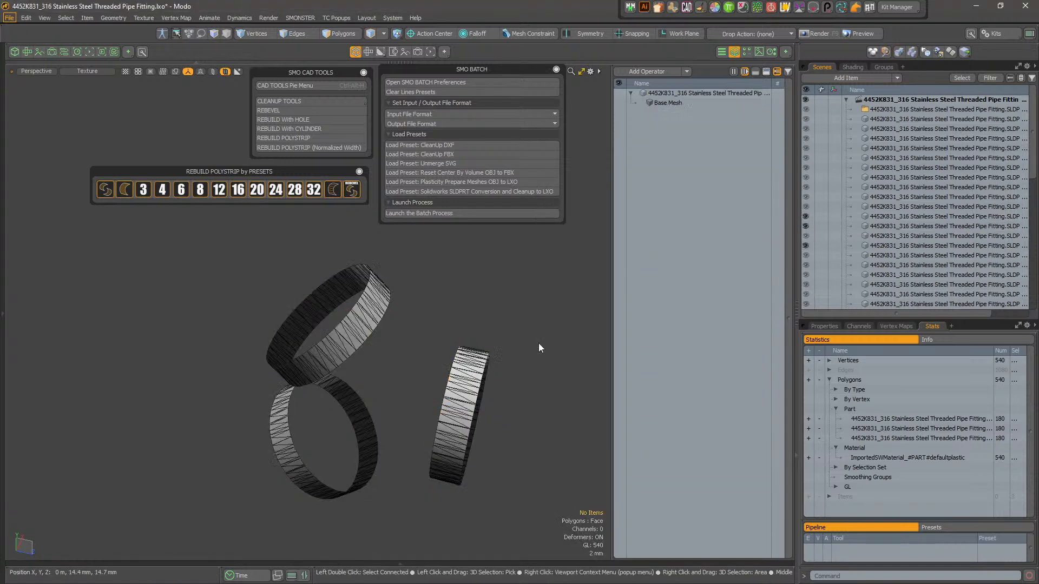
left_click_drag(460, 400, 368, 412, "alt")
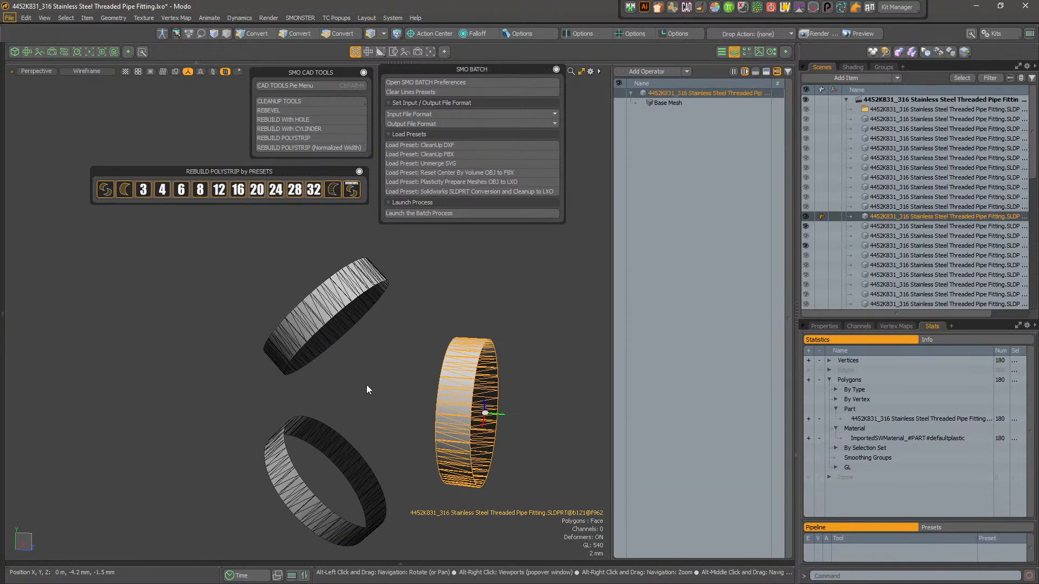
left_click(368, 401)
left_click_drag(348, 374, 324, 324, "alt")
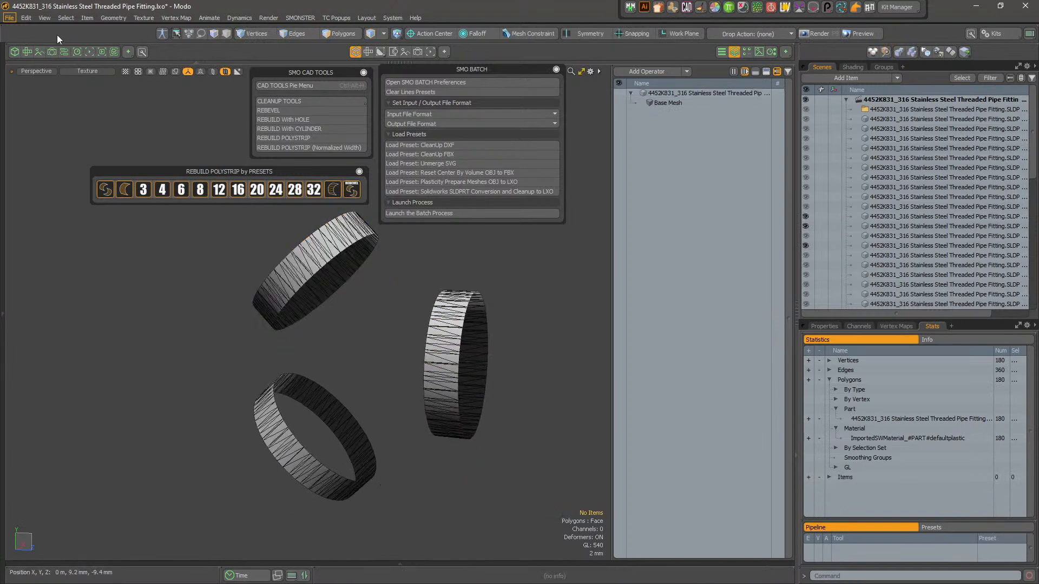
- Close all open scenes
left_click(9, 18)
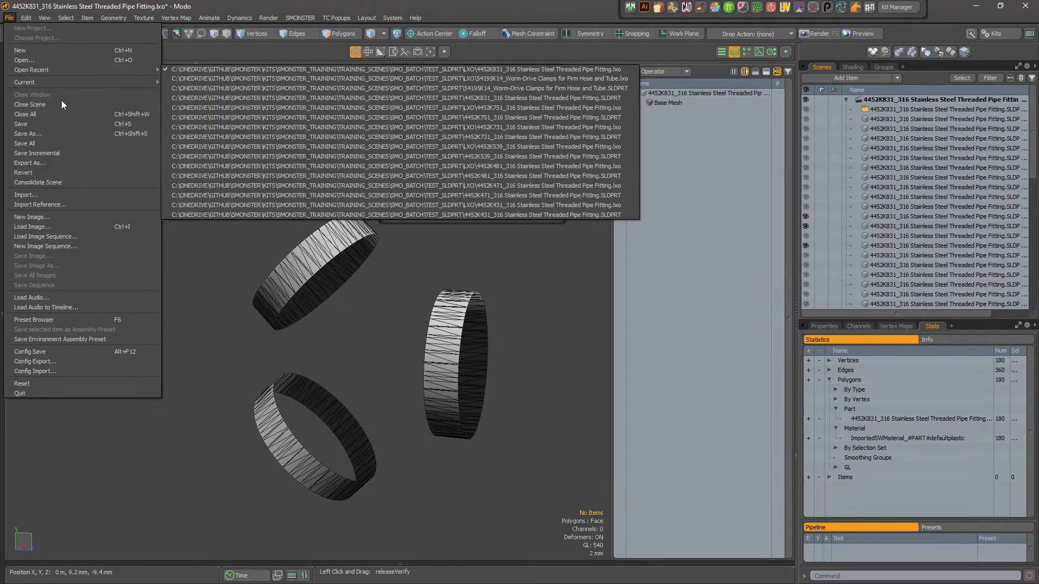
left_click(56, 114)
left_click(307, 115)
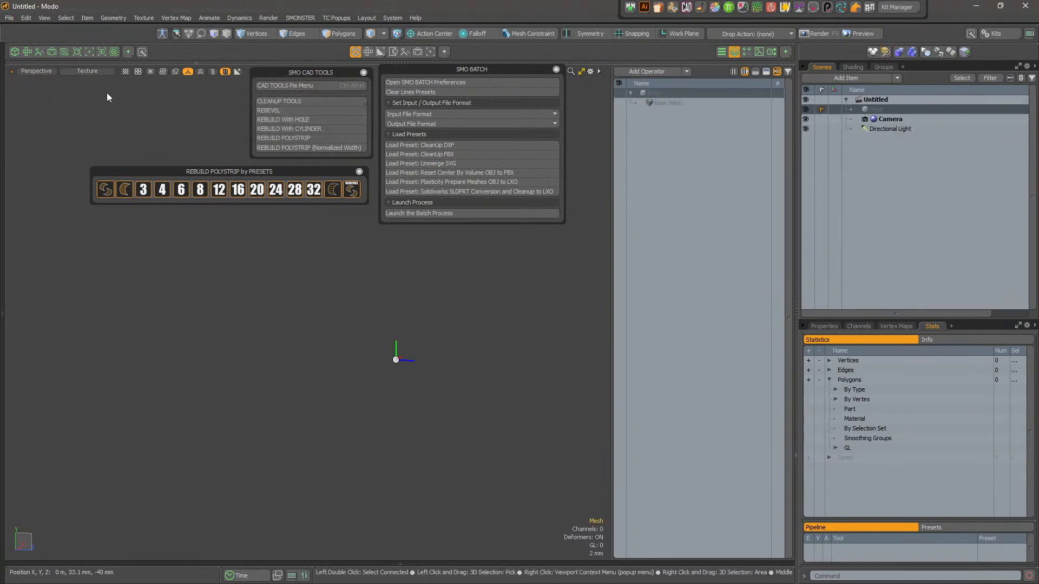
- Start loading a scene and browse to the SMONSTER folder
left_click(9, 18)
left_click(53, 61)
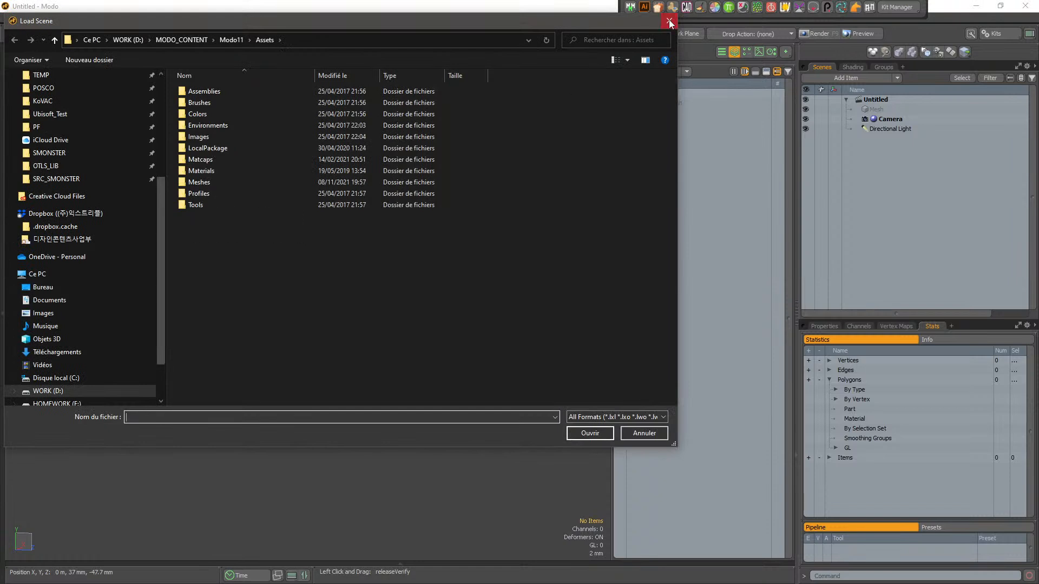
left_click_drag(576, 26, 606, 167)
left_click_drag(602, 172, 495, 245)
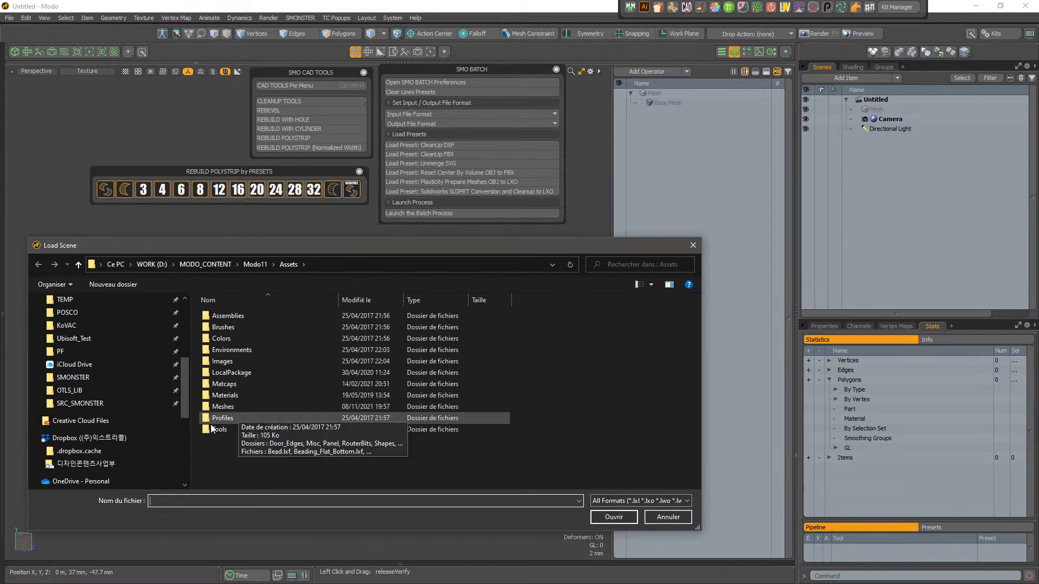
left_click(123, 377)
scroll(134, 408, "up", 3)
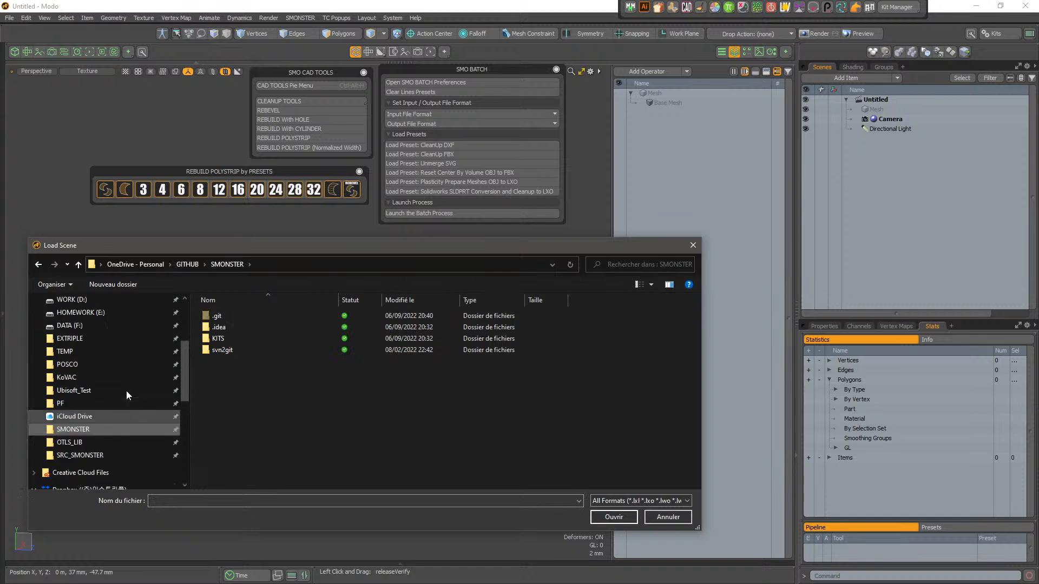
scroll(115, 381, "up", 1)
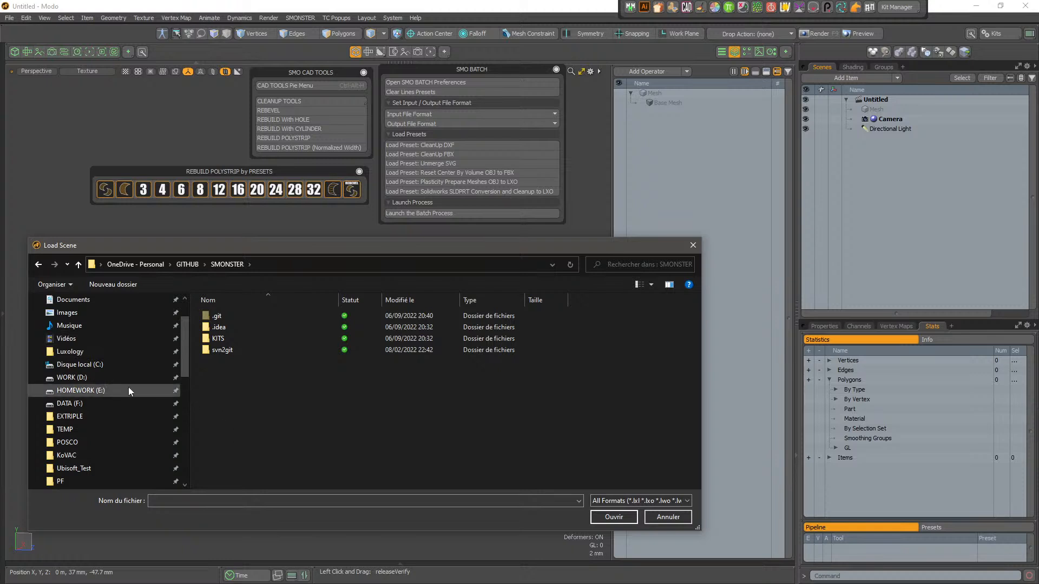
- Browse to the EXTRIPLE folder in the Load Scene dialog
left_click(95, 352)
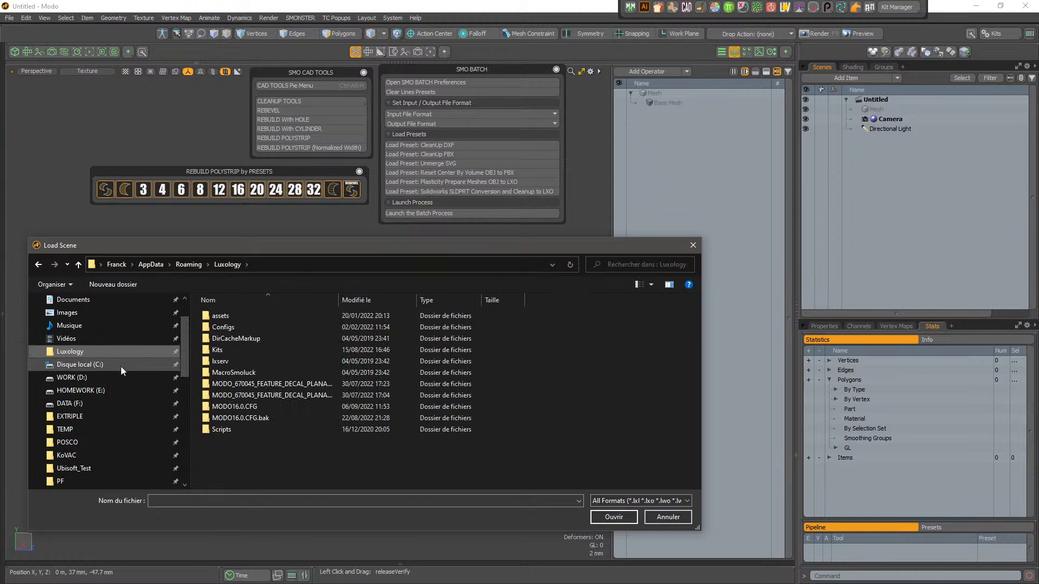
scroll(109, 404, "up", 1)
scroll(112, 400, "down", 2)
left_click(102, 389)
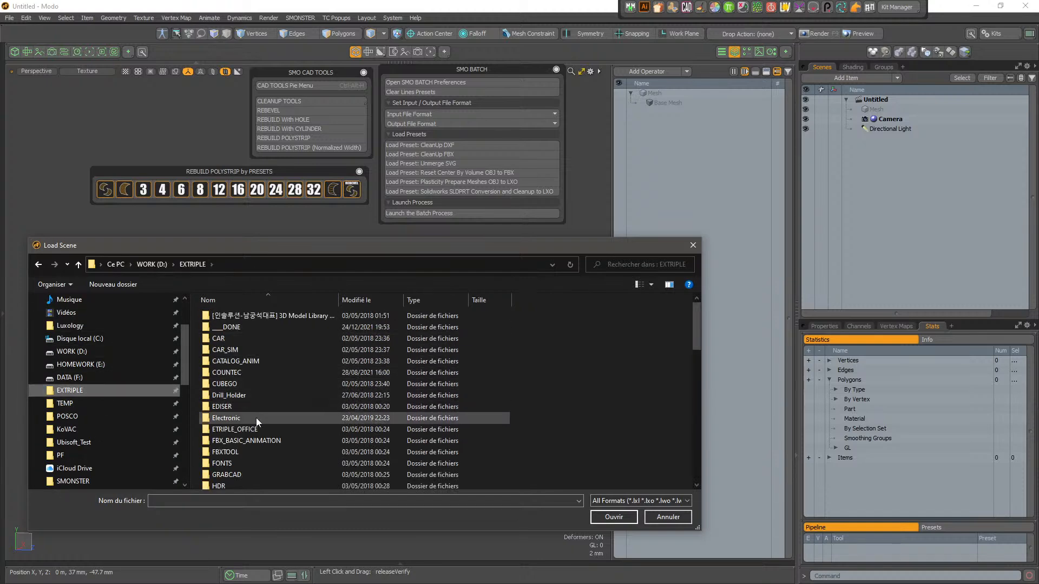
- Open the Assembly folder inside EXTRIPLE's OCEAN_WIDE and LXO subfolders
scroll(273, 382, "down", 3)
left_click(281, 337)
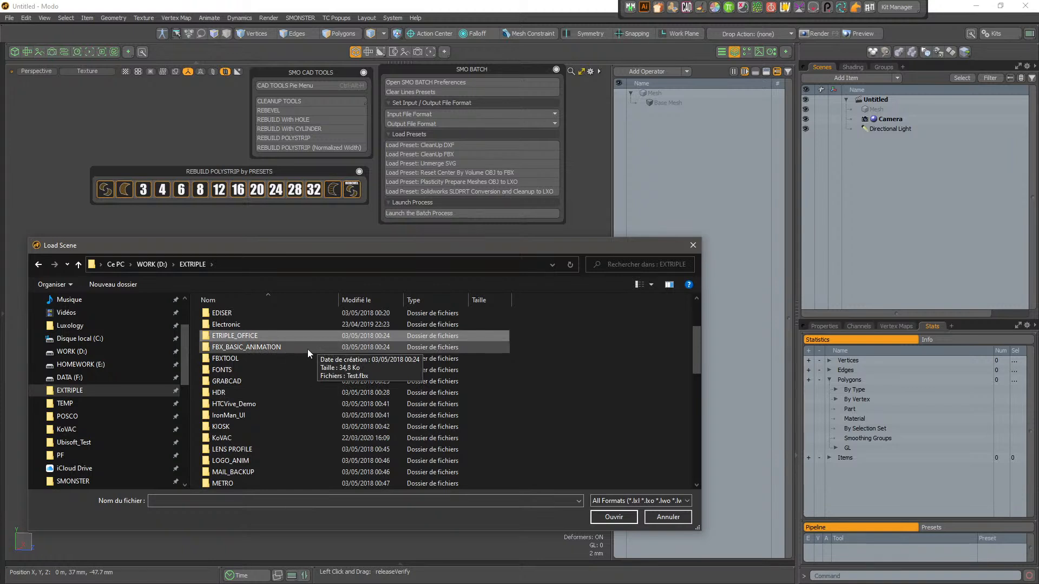
scroll(309, 374, "up", 3)
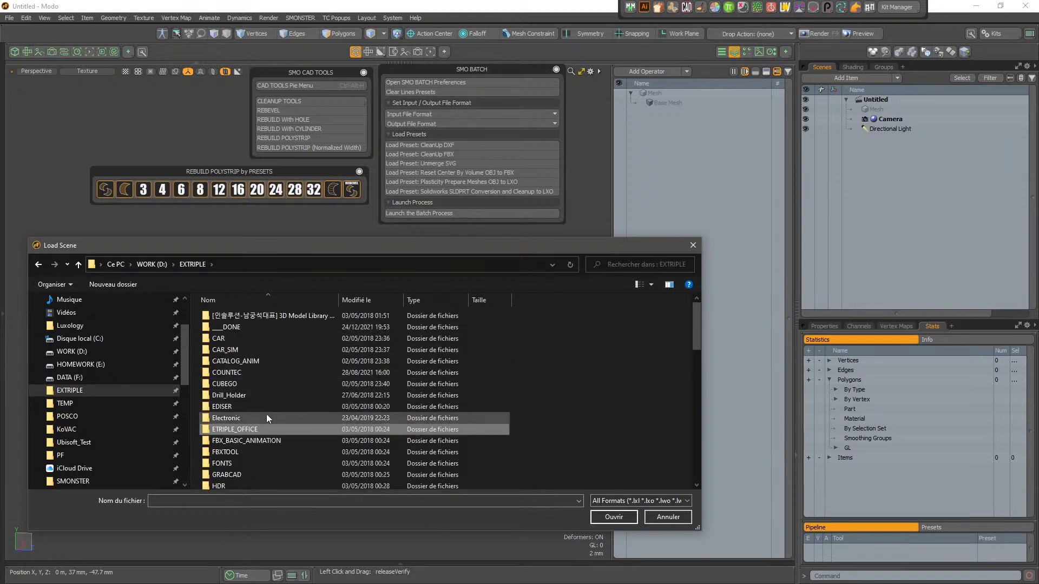
scroll(286, 404, "down", 2)
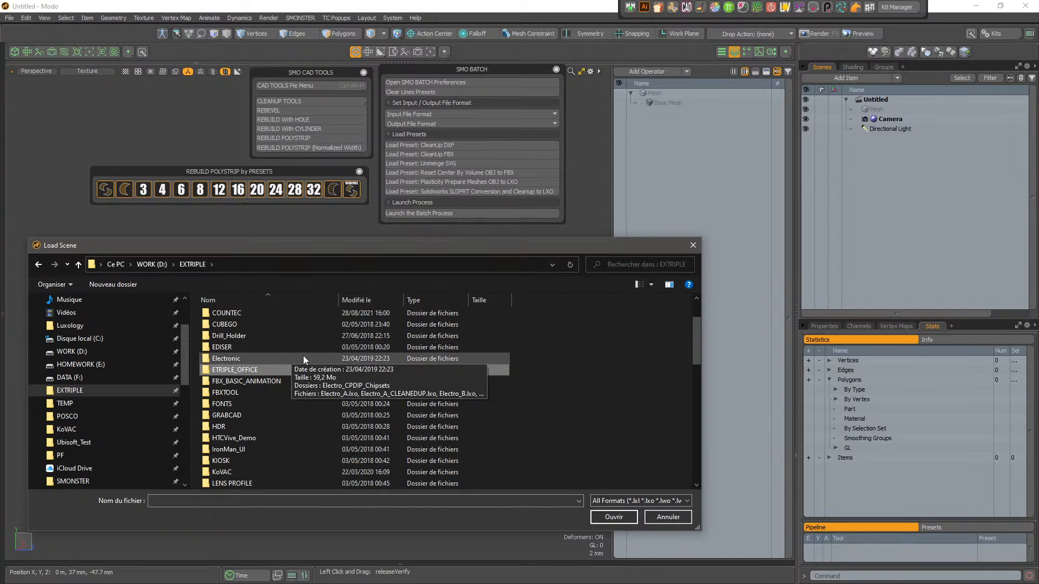
scroll(299, 373, "down", 4)
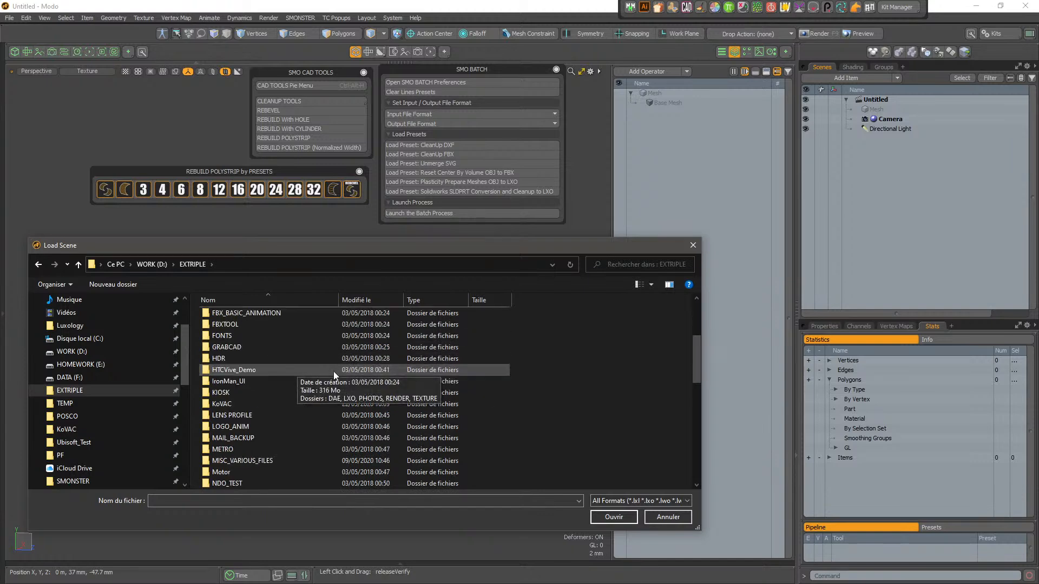
scroll(301, 386, "down", 2)
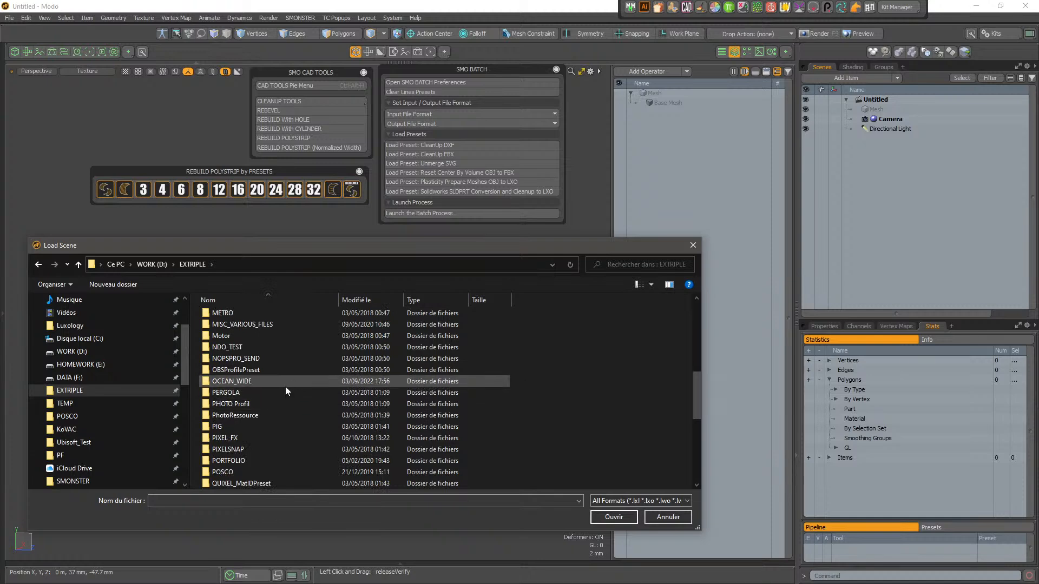
double_click(306, 380)
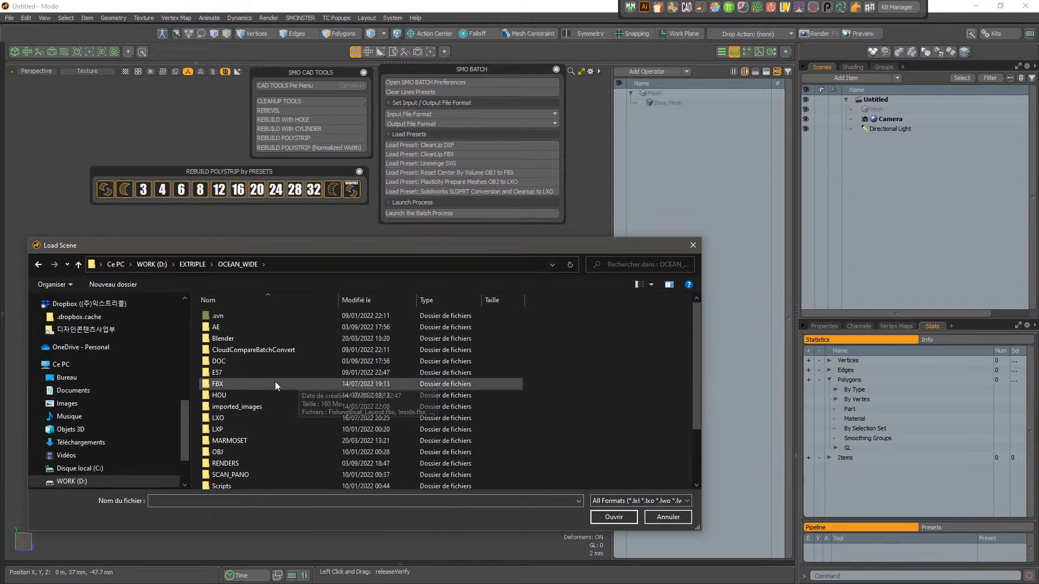
double_click(242, 417)
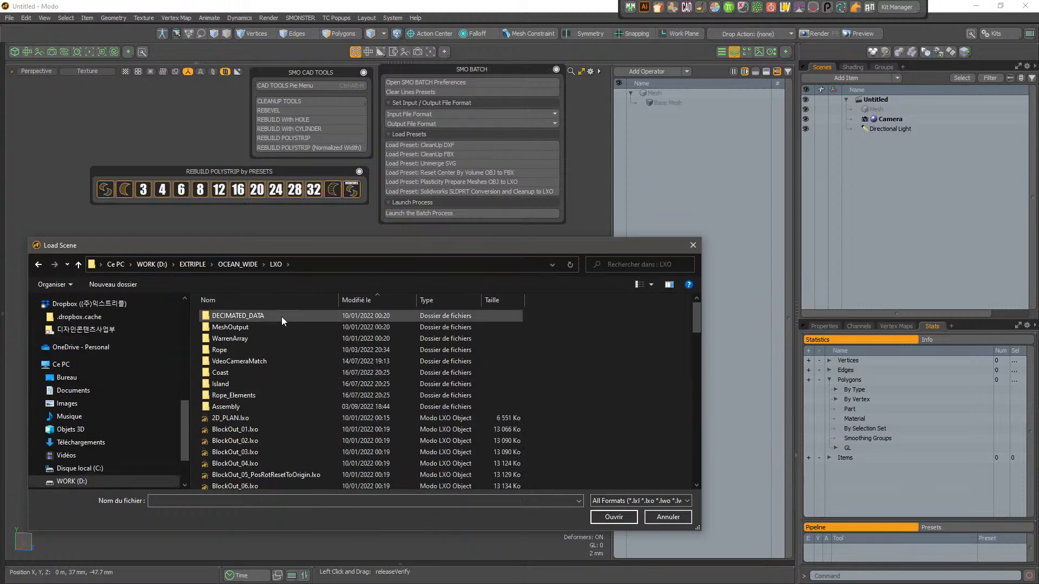
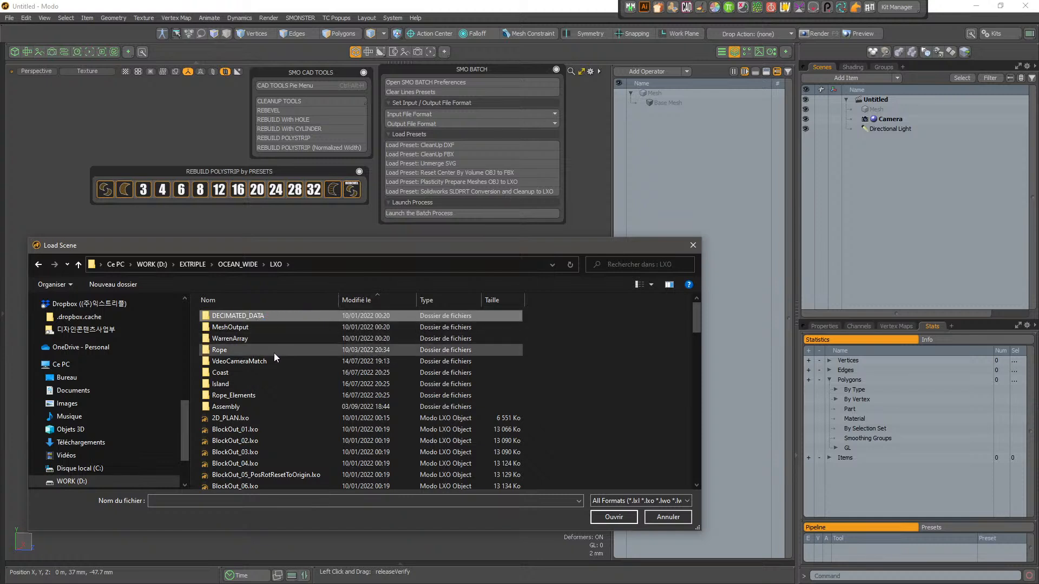
double_click(255, 408)
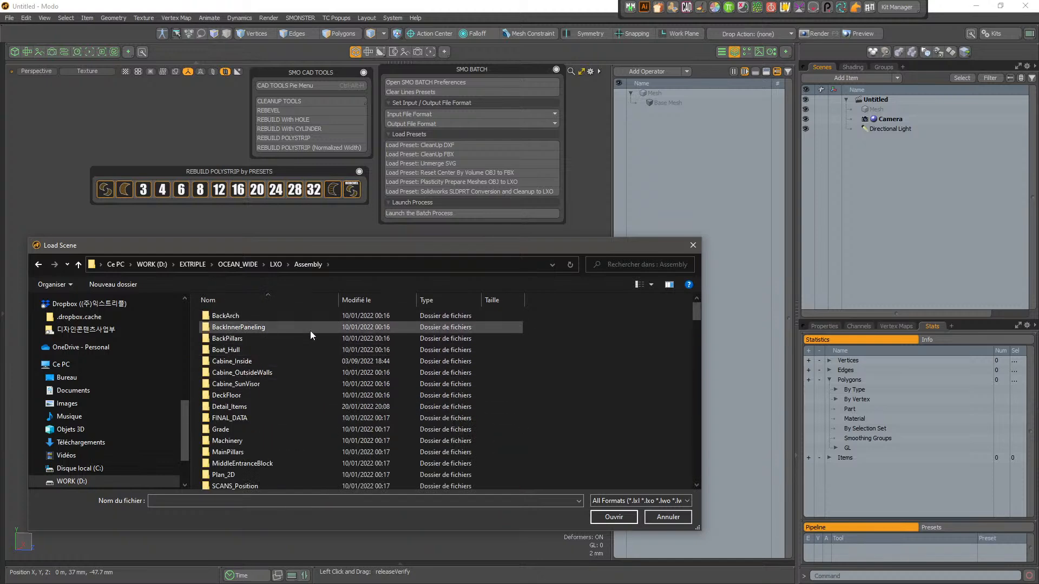
- Load the scene RAW_for_Export_6.lxo and decline alternate files for all missing textures
scroll(312, 331, "down", 2)
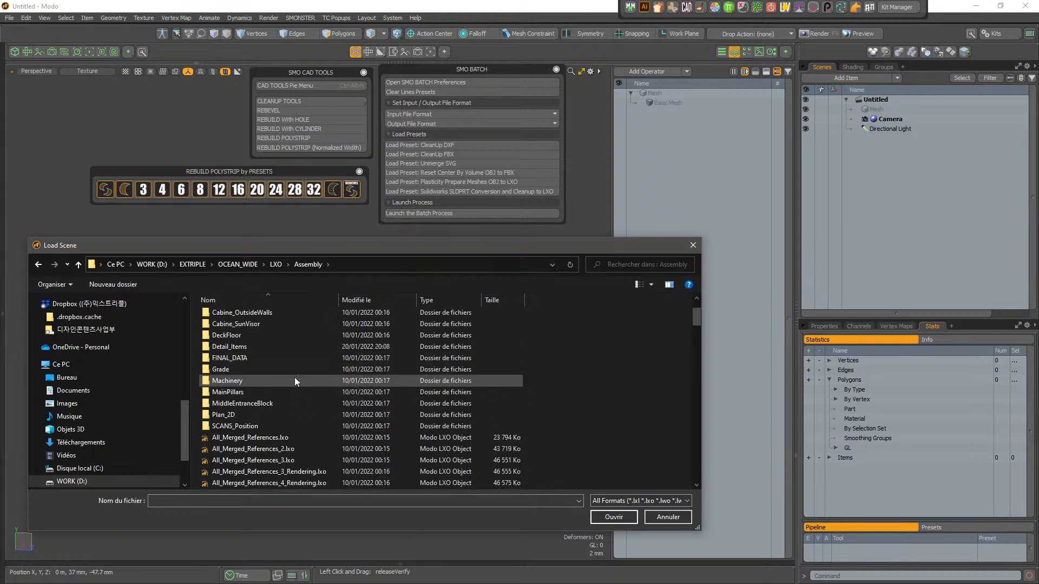
scroll(298, 382, "up", 3)
scroll(299, 382, "down", 20)
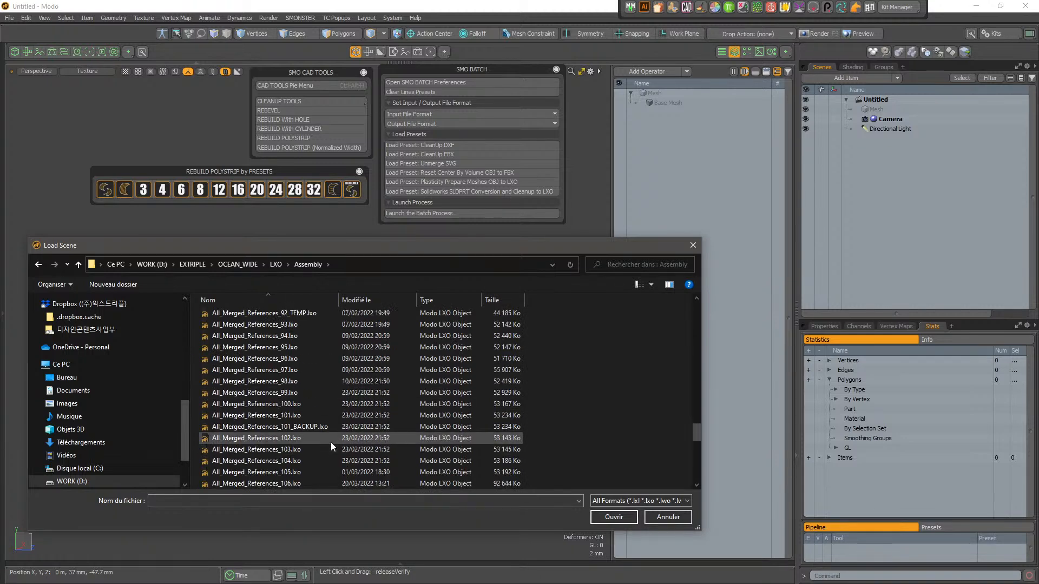
scroll(331, 441, "down", 6)
left_click(315, 404)
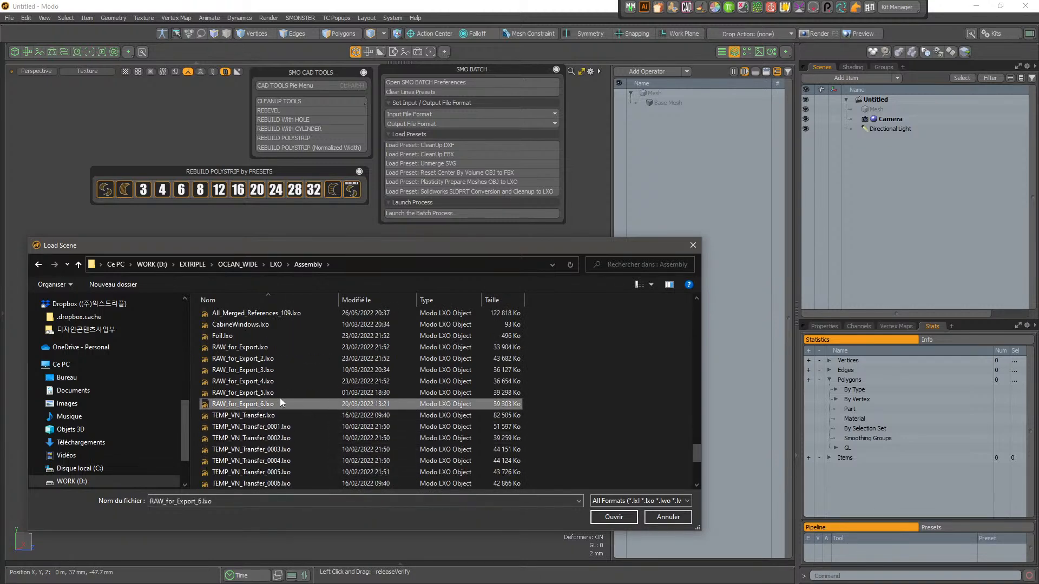
left_click(615, 516)
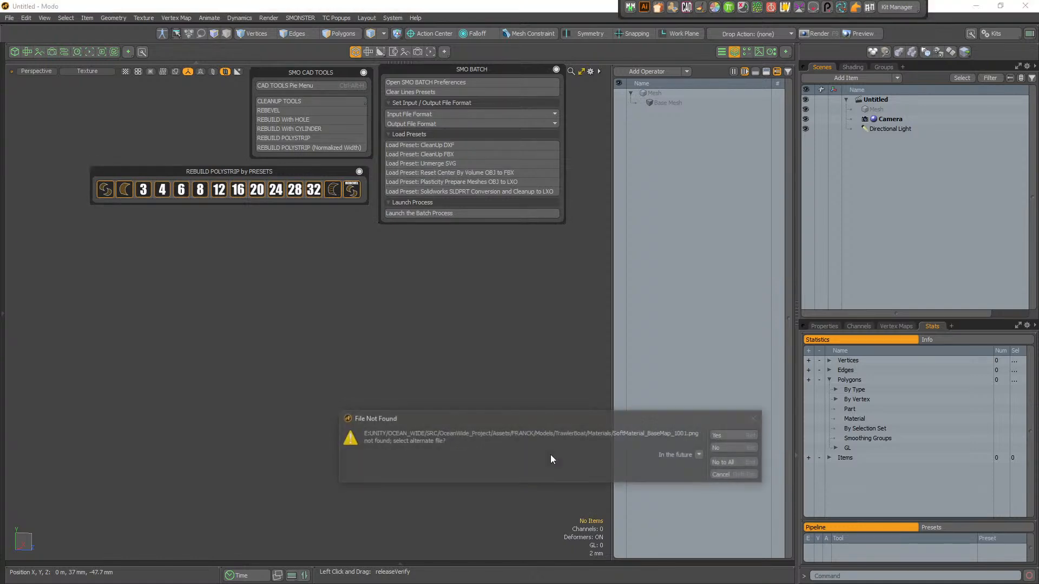
left_click(725, 461)
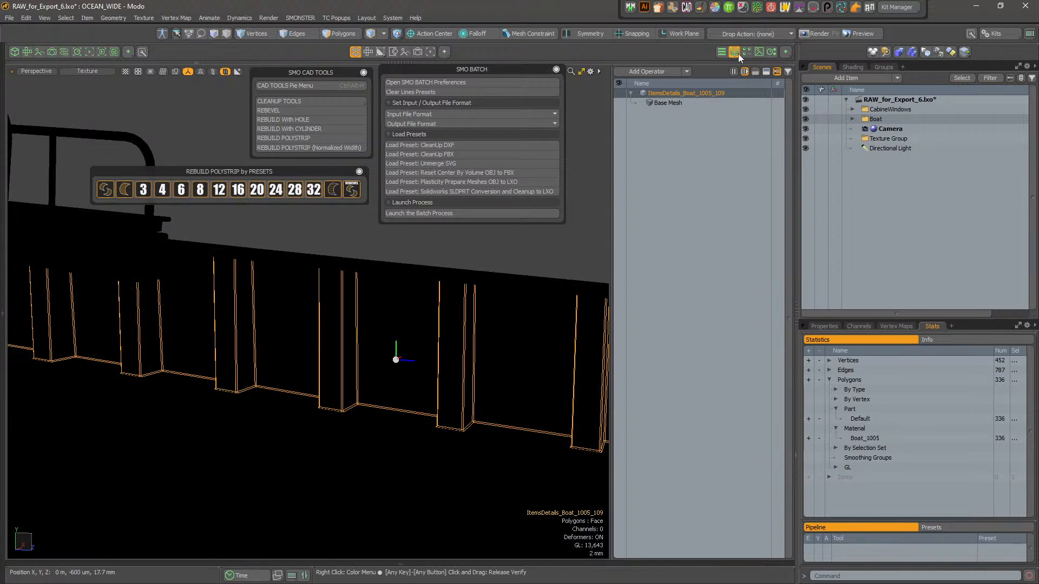
- Deselect the mesh, hide the mesh operations list to widen the viewport, and display the boat in Advanced shading
left_click(524, 244)
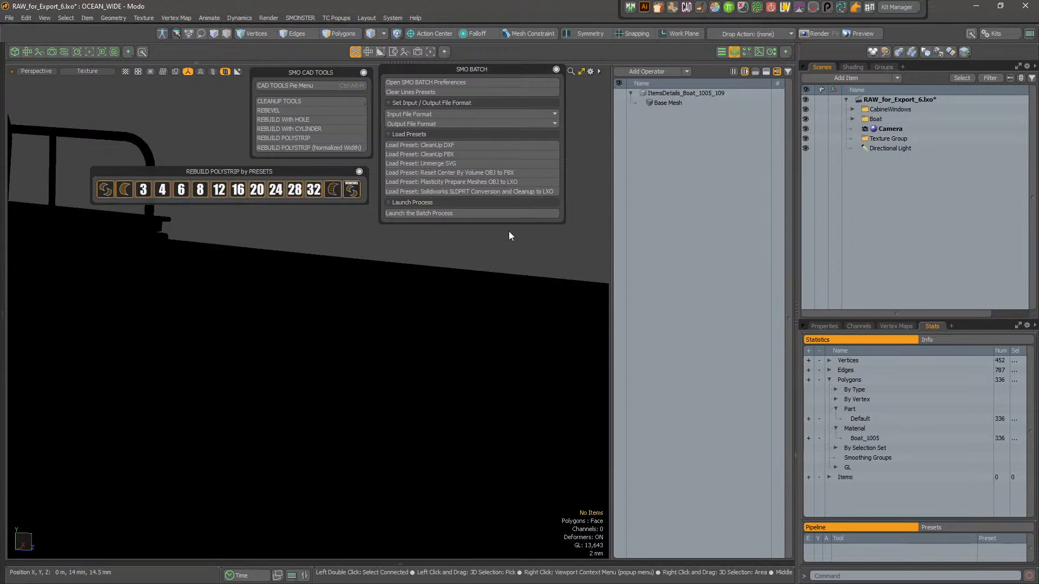
left_click(734, 52)
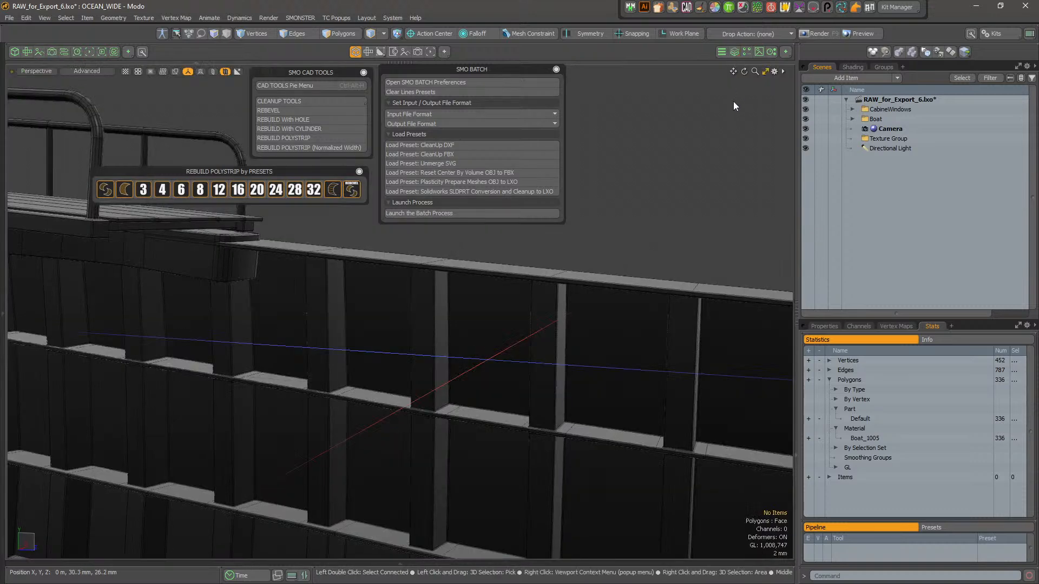
key("ctrl+2")
left_click(673, 236)
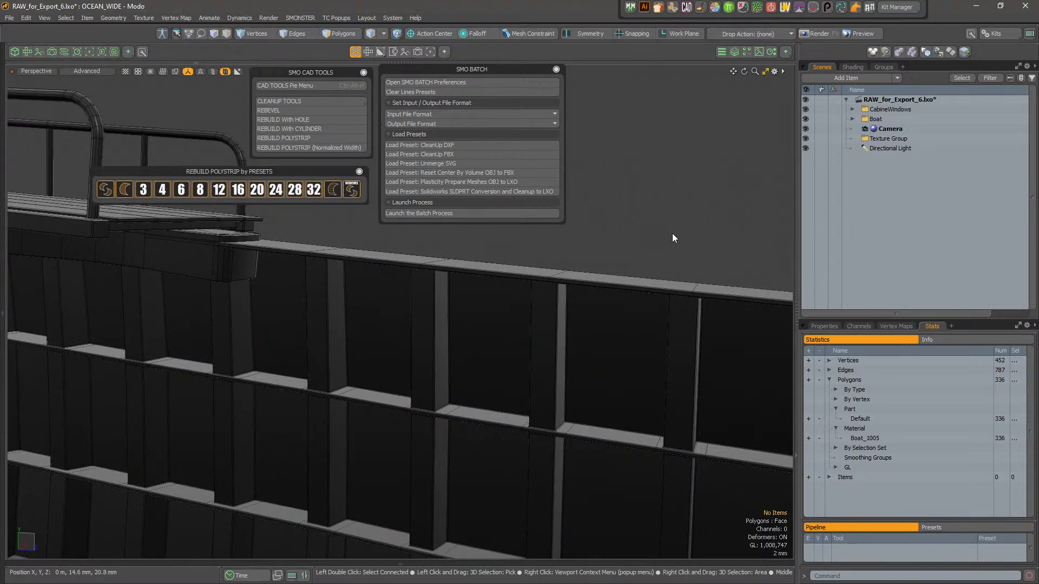
- Close the floating SMO CAD Tools, SMO Batch and Rebuild Polystrip by Presets palettes
left_click(557, 71)
left_click(364, 72)
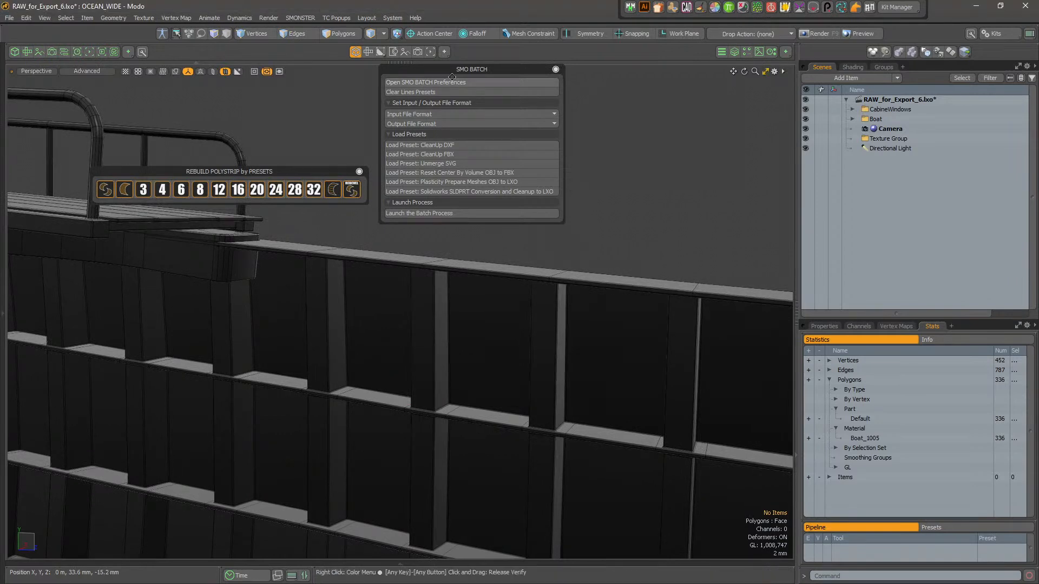
left_click(556, 70)
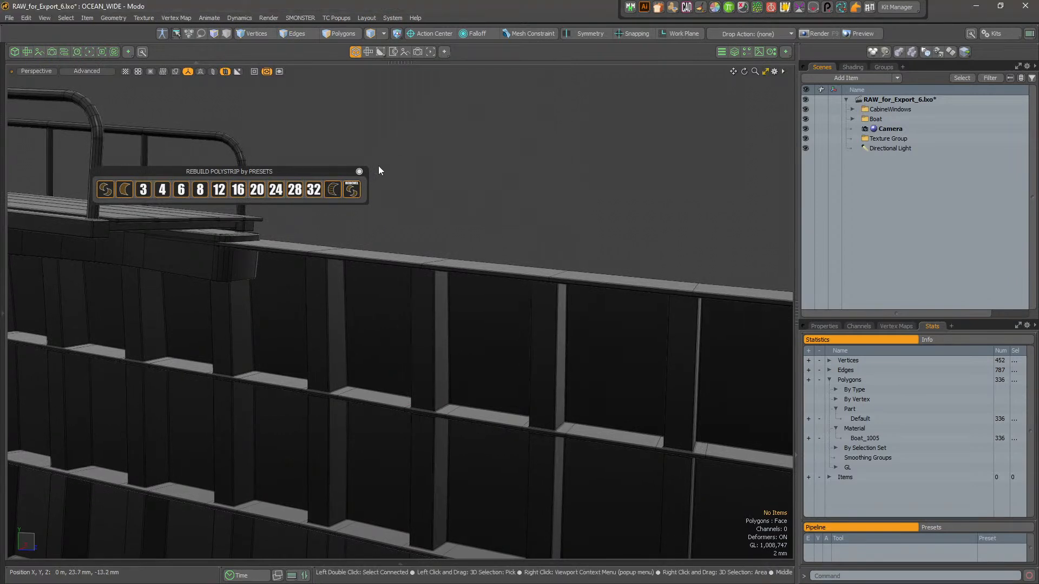
left_click(359, 172)
- Change the Advanced viewport's display so the boat's hull and inner ribs appear lit in a brown tone
key("ctrl")
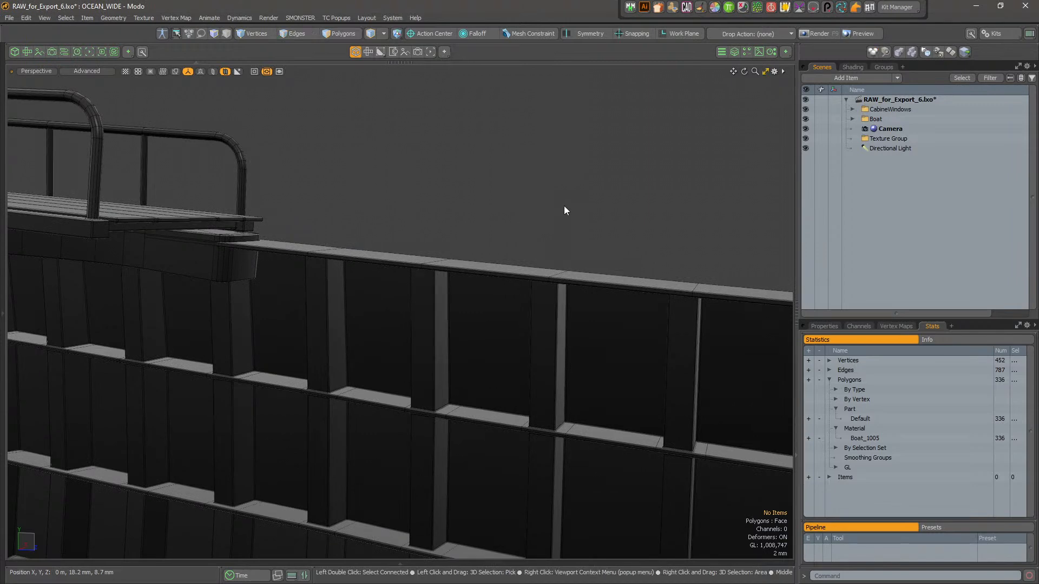
key("ctrl+s")
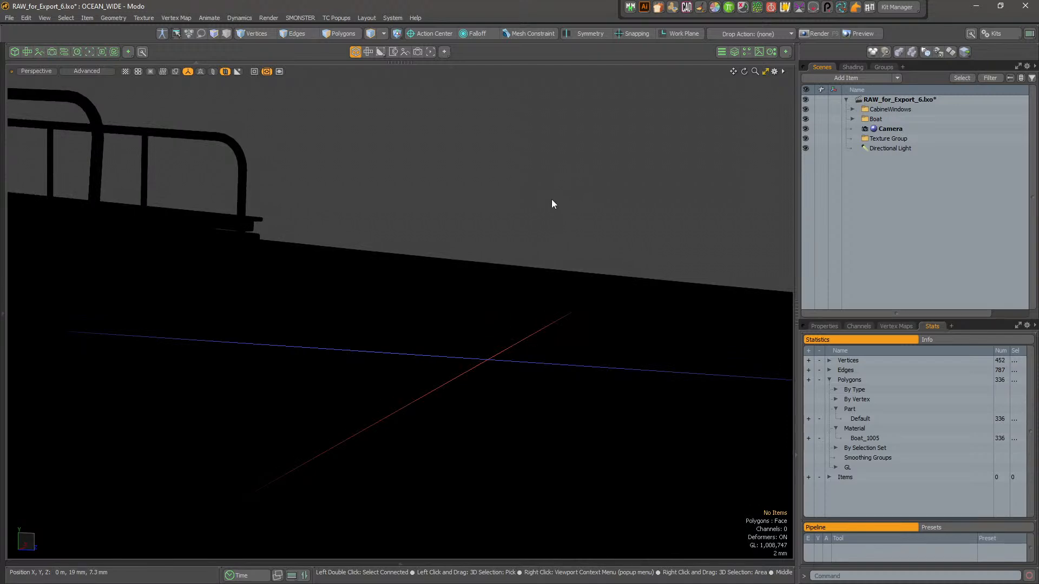
left_click_drag(569, 189, 568, 191, "alt")
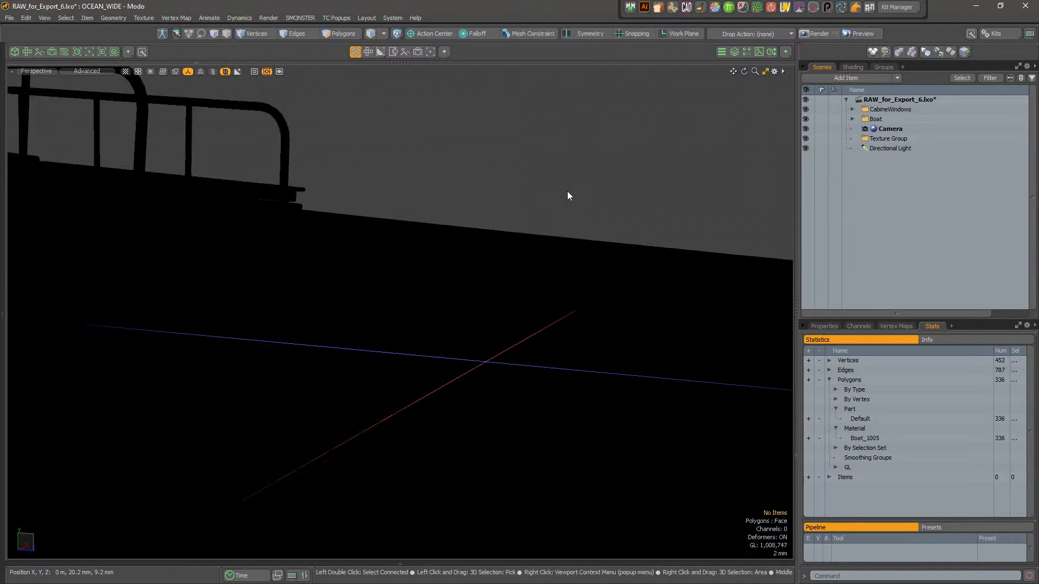
key("ctrl+3")
left_click(574, 226)
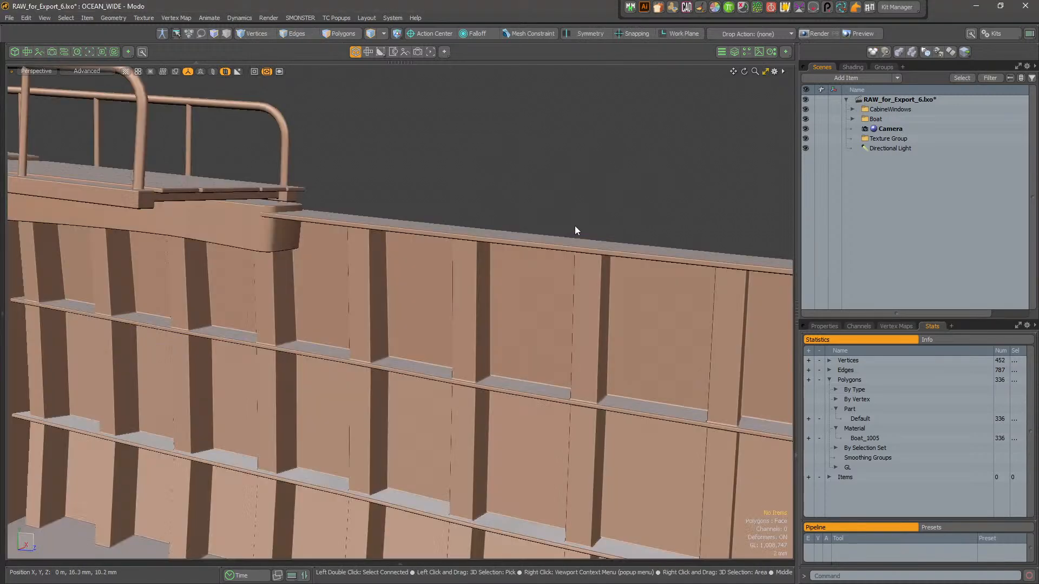
mouse_move(596, 190)
left_mouse_down("alt")
mouse_move(517, 210)
mouse_move(576, 201)
left_mouse_up("alt")
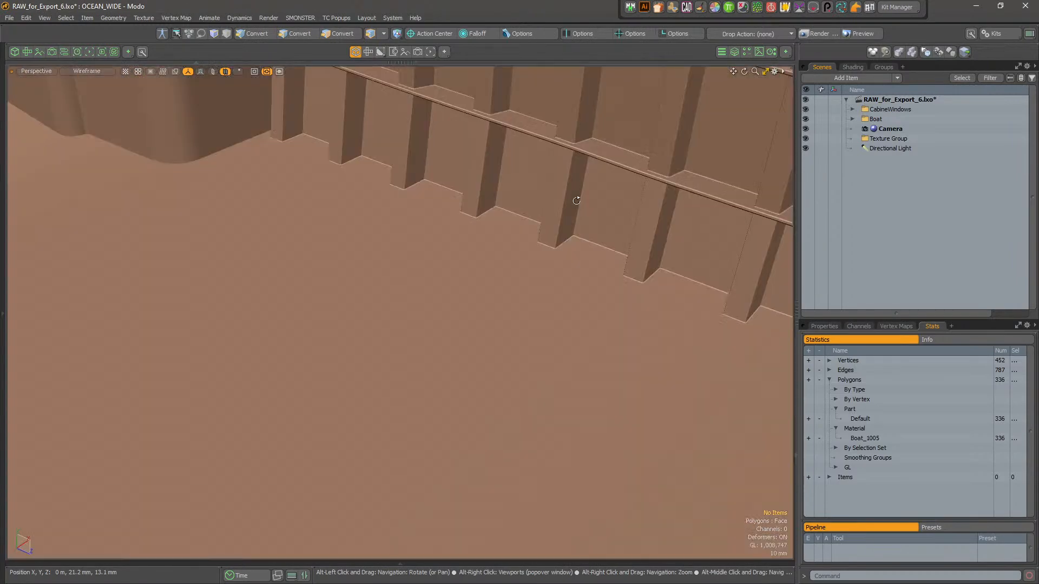
- Open the Preferences window and widen both the window and its category list
left_click(299, 19)
left_click(301, 19)
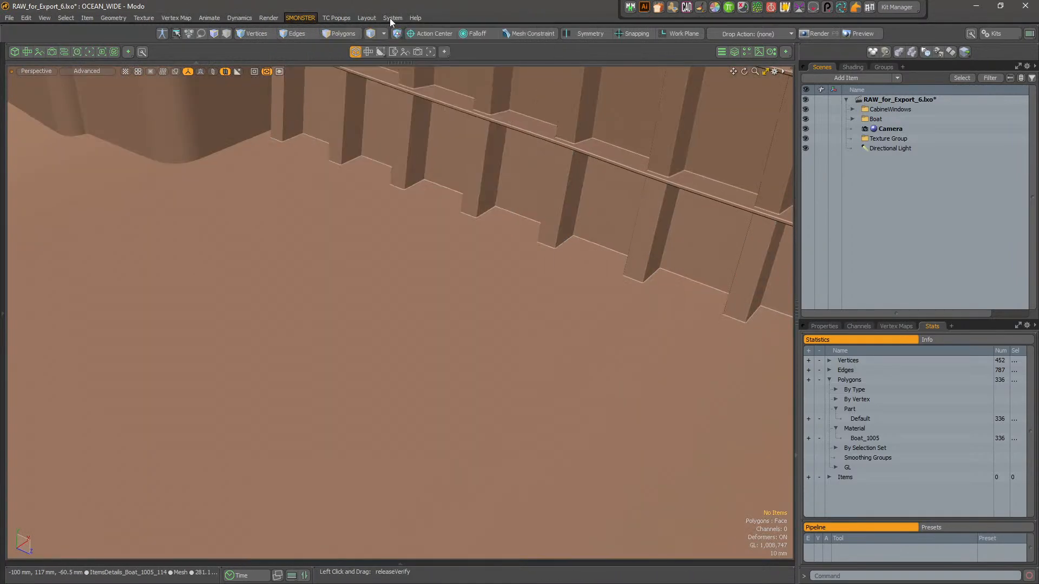
left_click(393, 18)
left_click(405, 30)
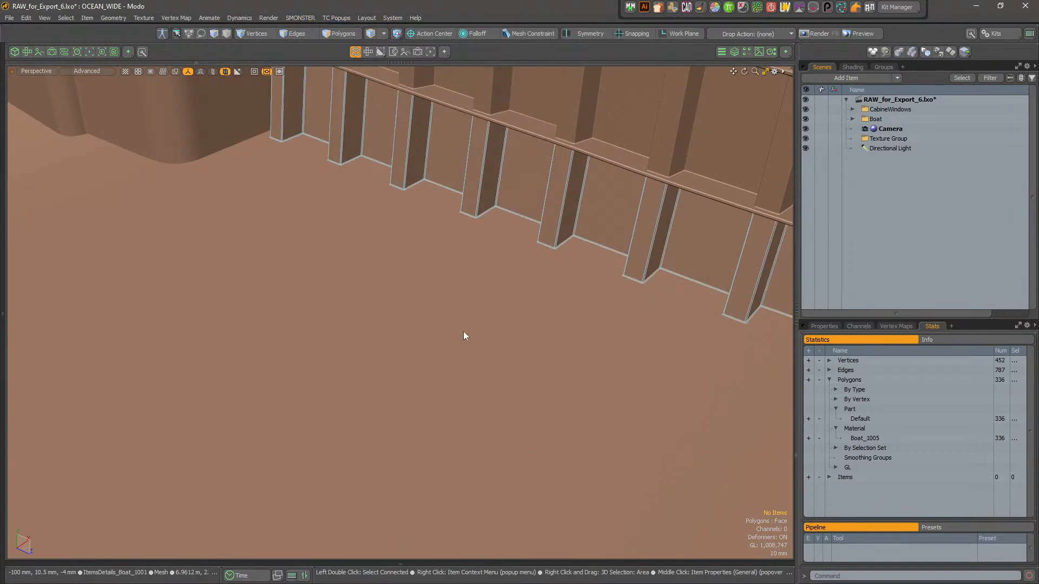
left_click(400, 19)
left_click(404, 28)
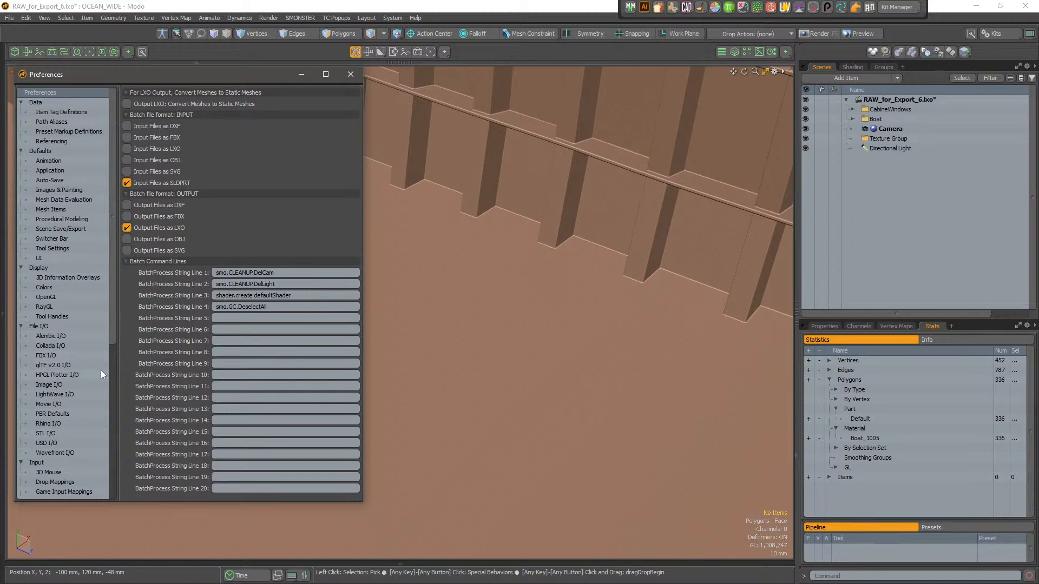
left_click_drag(118, 364, 140, 364)
left_click_drag(361, 454, 388, 454)
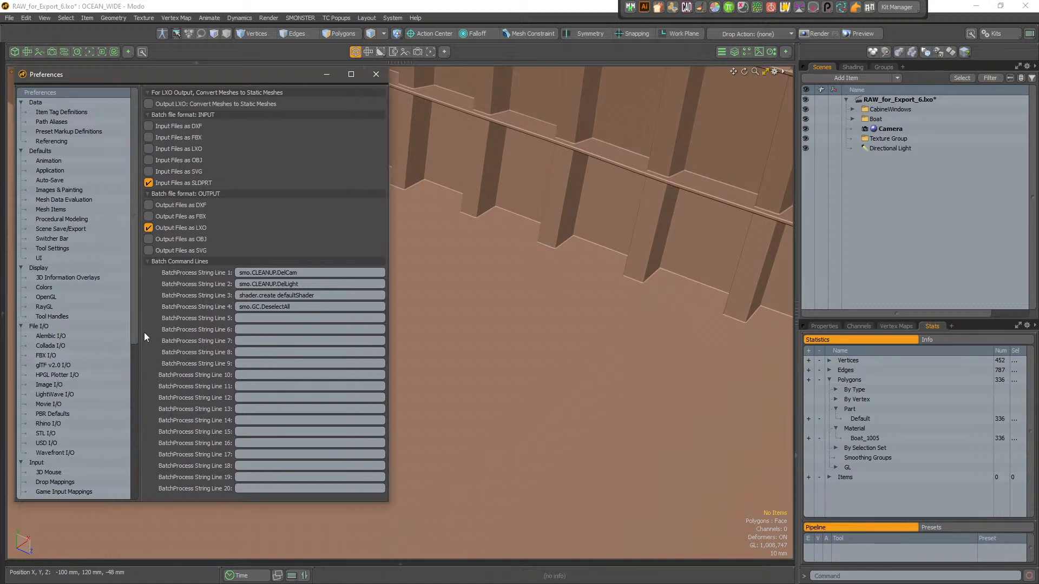
left_click_drag(139, 336, 132, 337)
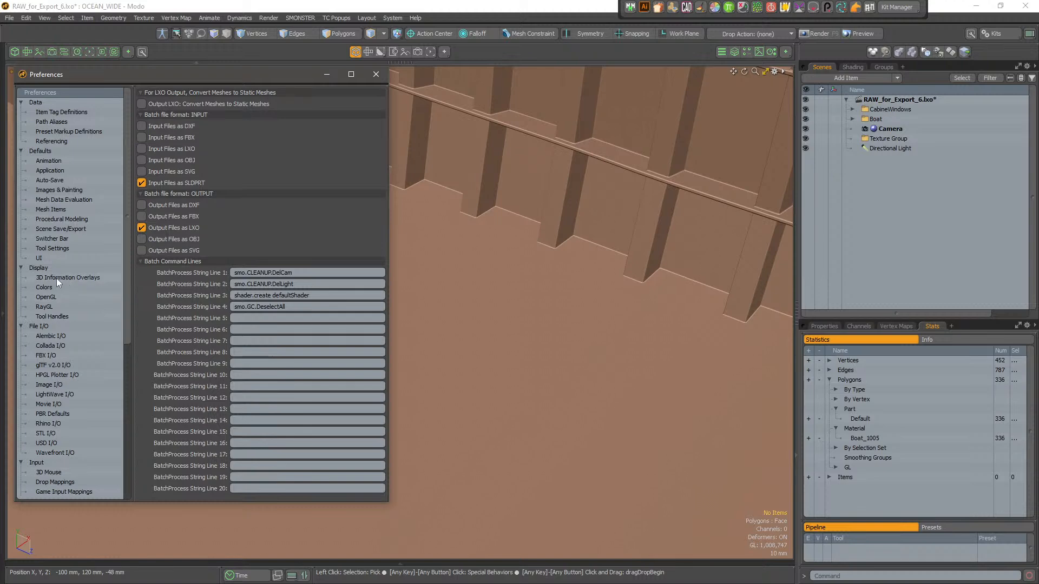
- Set the Bounding Box Threshold to None in the OpenGL preferences
left_click(65, 296)
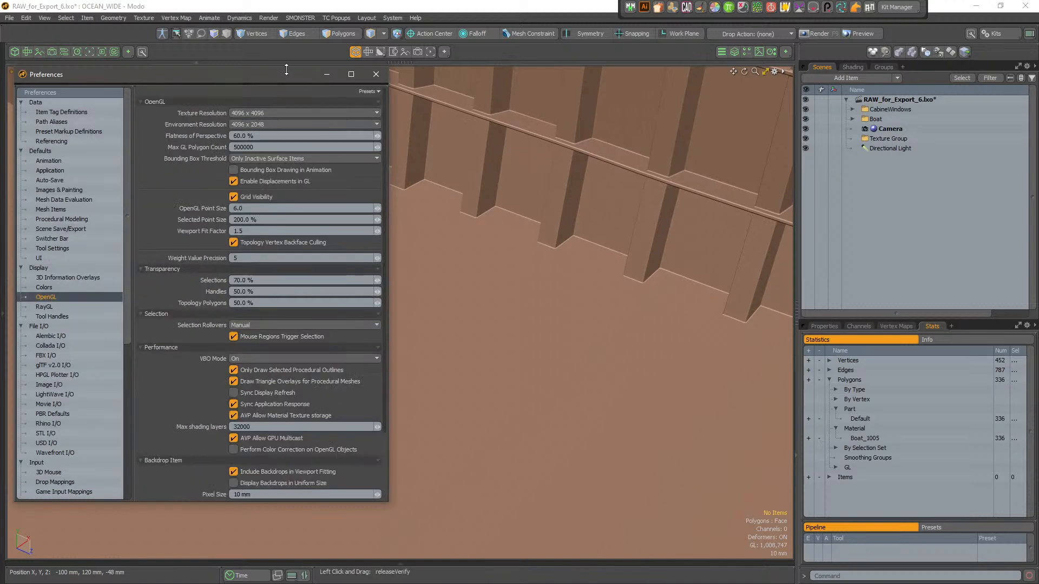
left_click_drag(286, 69, 274, 89)
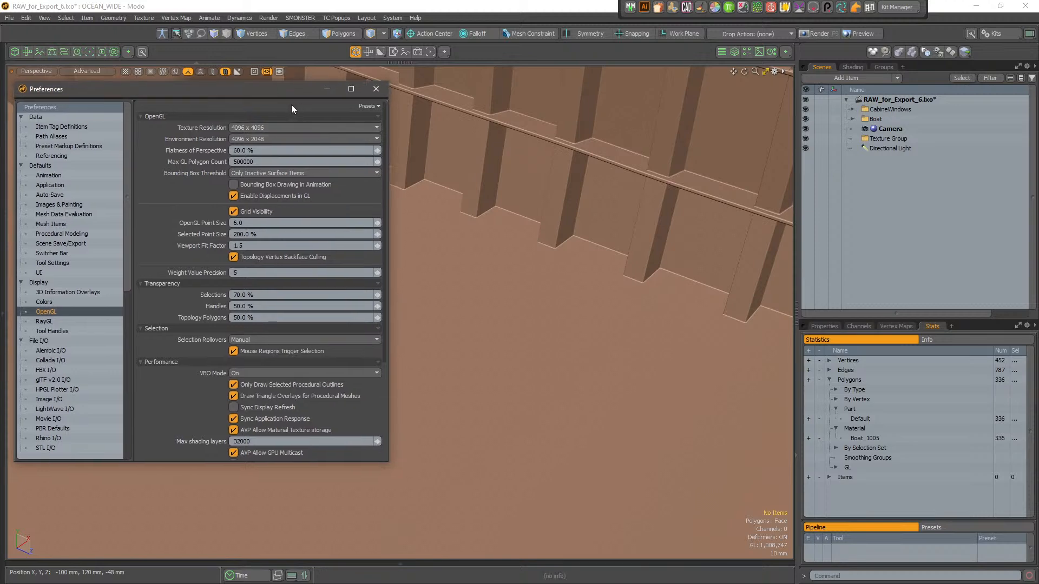
left_click(292, 174)
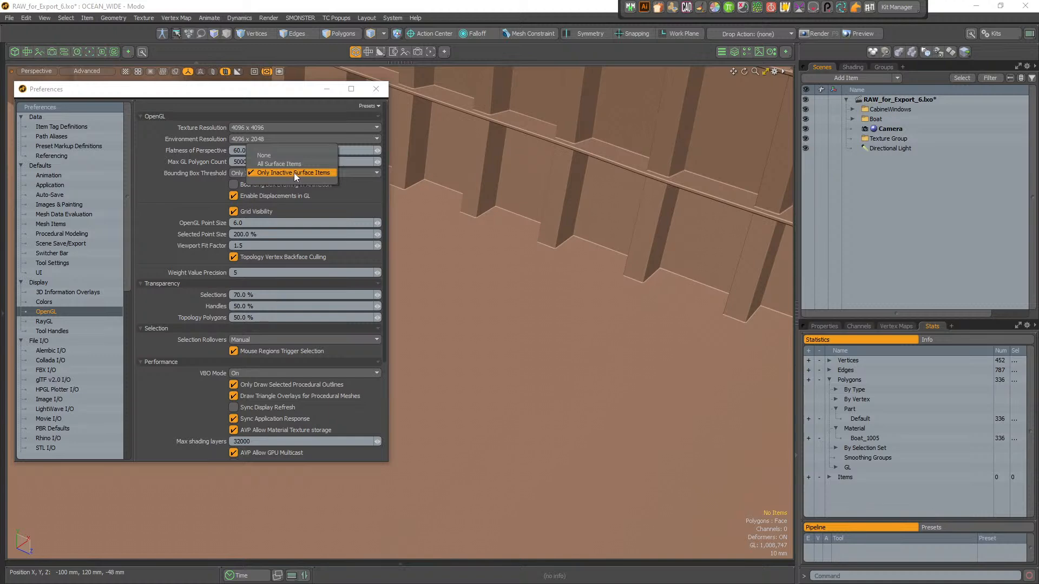
left_click(288, 155)
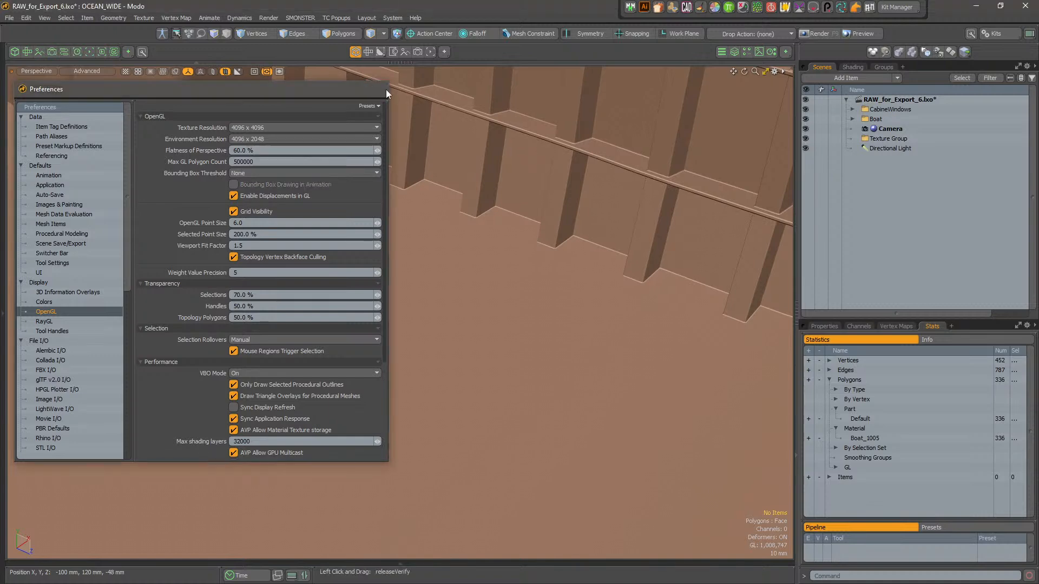
- Close the Preferences window, and collapse the side panels and the tool strip above the viewport to enlarge the 3D view
left_click(378, 89)
left_click_drag(198, 286, 571, 183, "alt")
left_click(632, 94)
right_click_drag(582, 284, 794, 288, "alt")
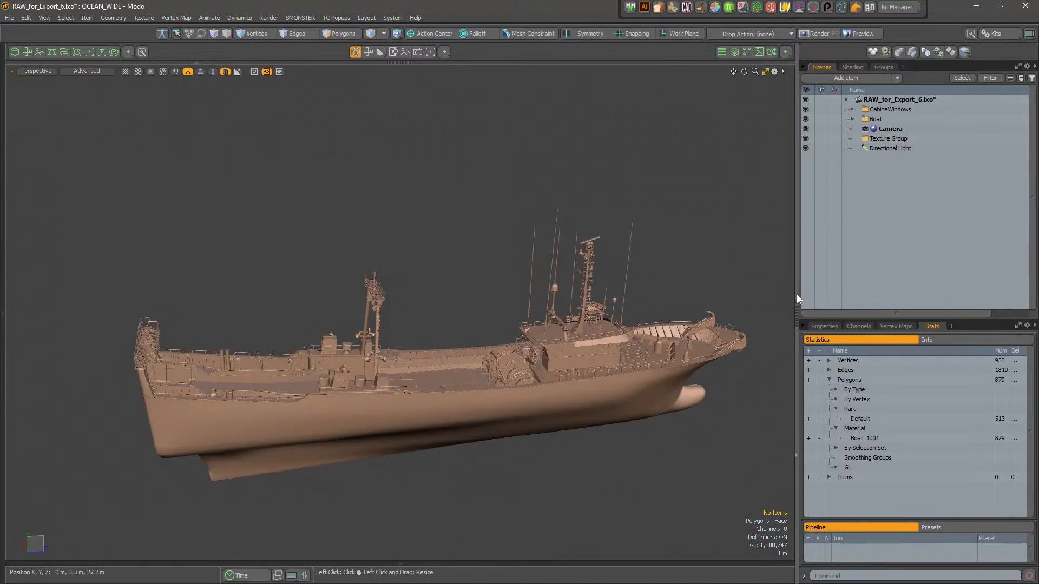
left_click(794, 288)
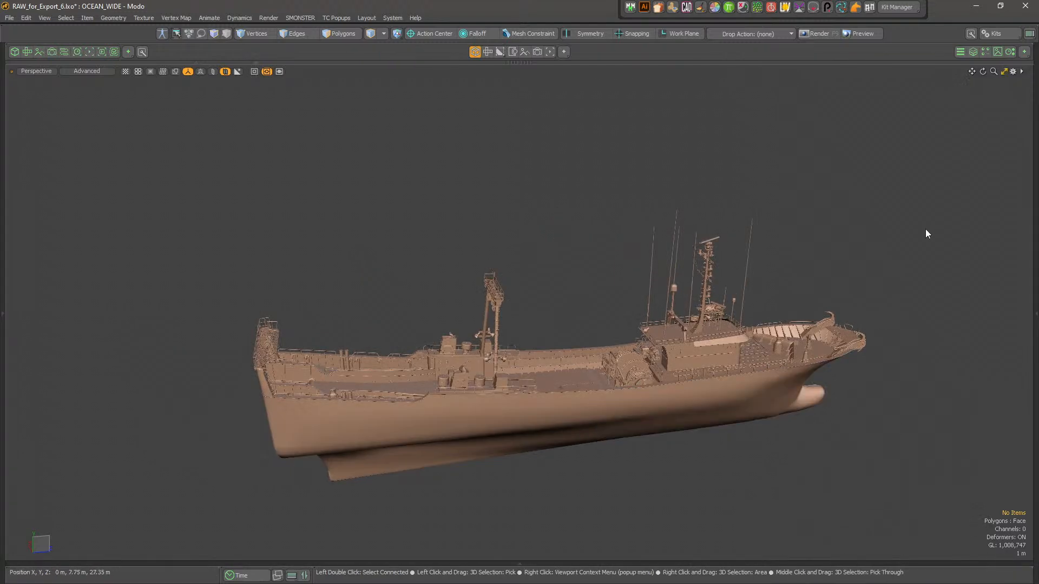
left_click(444, 63)
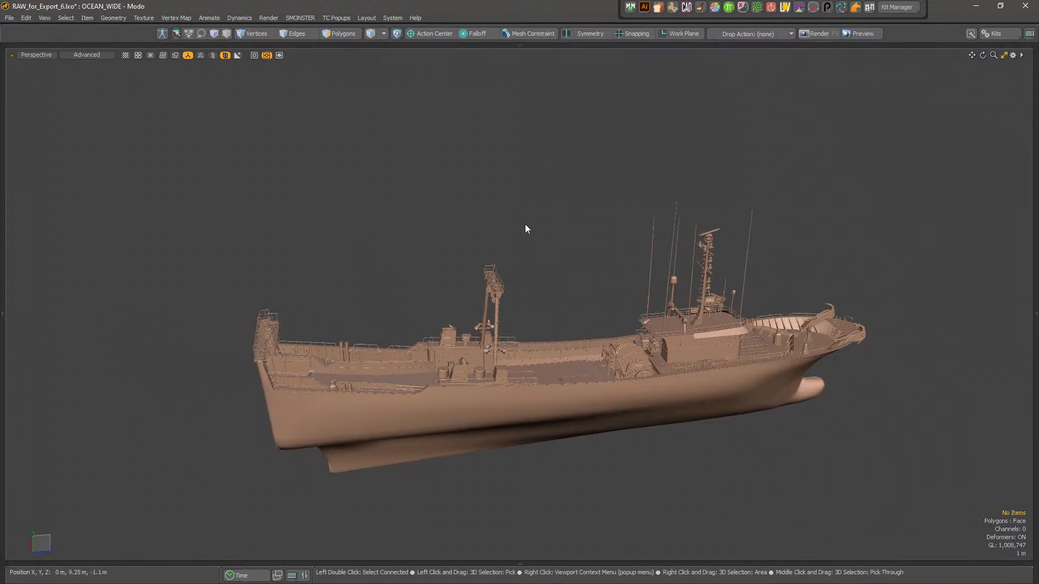
- Run a command from the Command History to show the FPS counter in the viewport, and close that window
key("o")
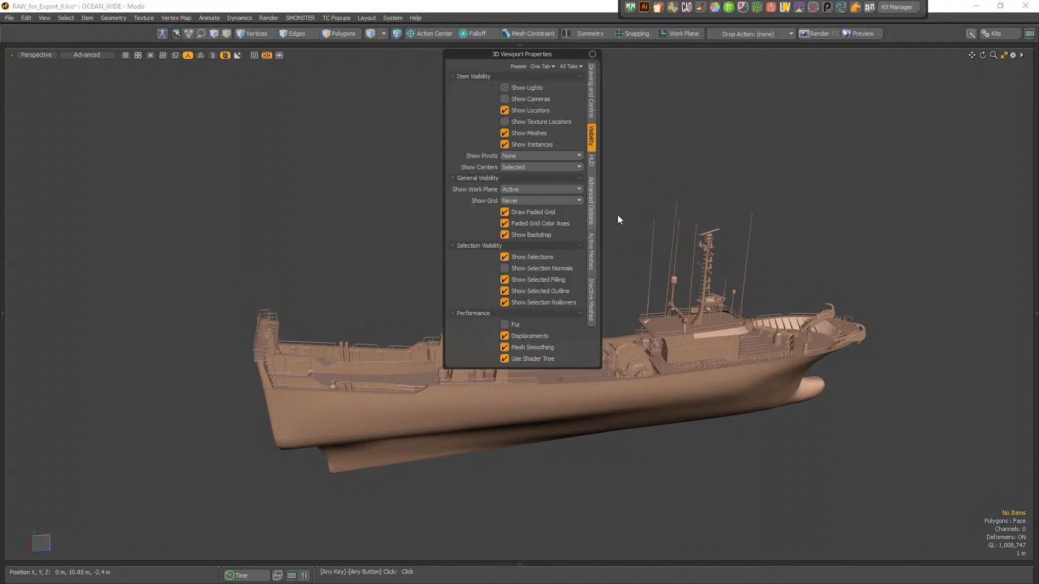
key("F5")
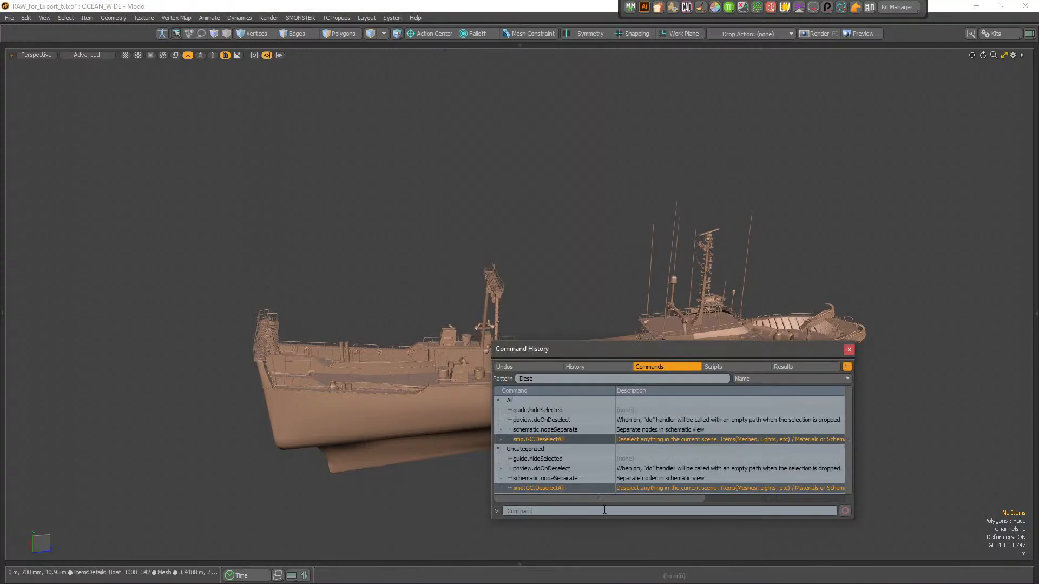
left_click(604, 510)
key("Return")
left_click_drag(886, 244, 905, 233, "alt")
left_click(848, 349)
- Examine the boat's hull, deck and cabin from near and far with the frame-rate counter running
middle_click_drag(777, 373, 695, 306, "alt")
scroll(696, 305, "up", 6, "alt")
scroll(650, 307, "up", 1, "alt")
left_click_drag(589, 300, 533, 316, "alt")
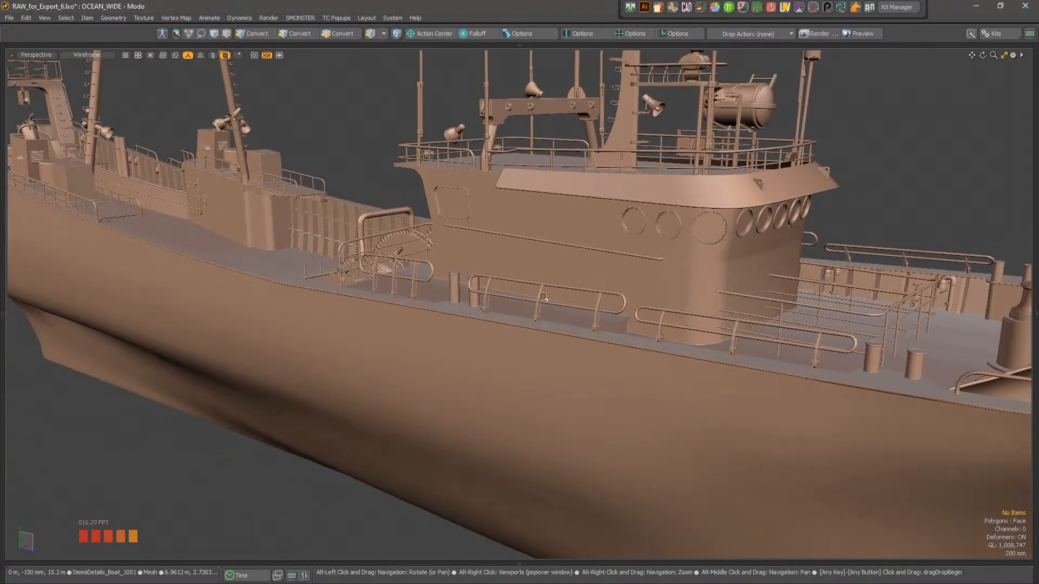
scroll(622, 291, "down", 3, "alt")
middle_click_drag(622, 291, 602, 299, "alt")
scroll(603, 299, "down", 3, "alt")
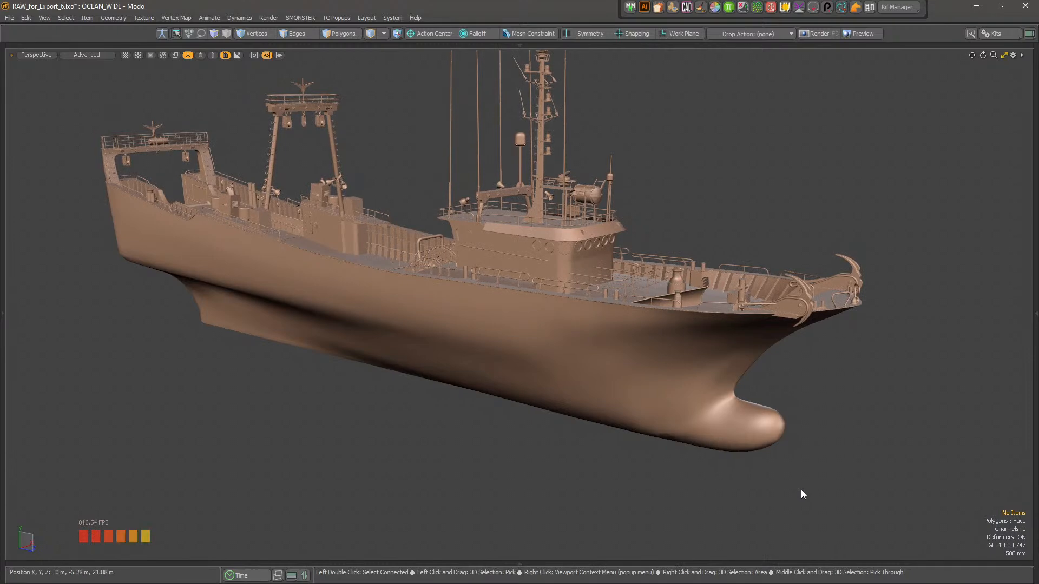
- Delete the glass of the round window at the cabin's front corner, and undo the deletion
left_click_drag(794, 485, 548, 489, "alt")
scroll(547, 303, "up", 6)
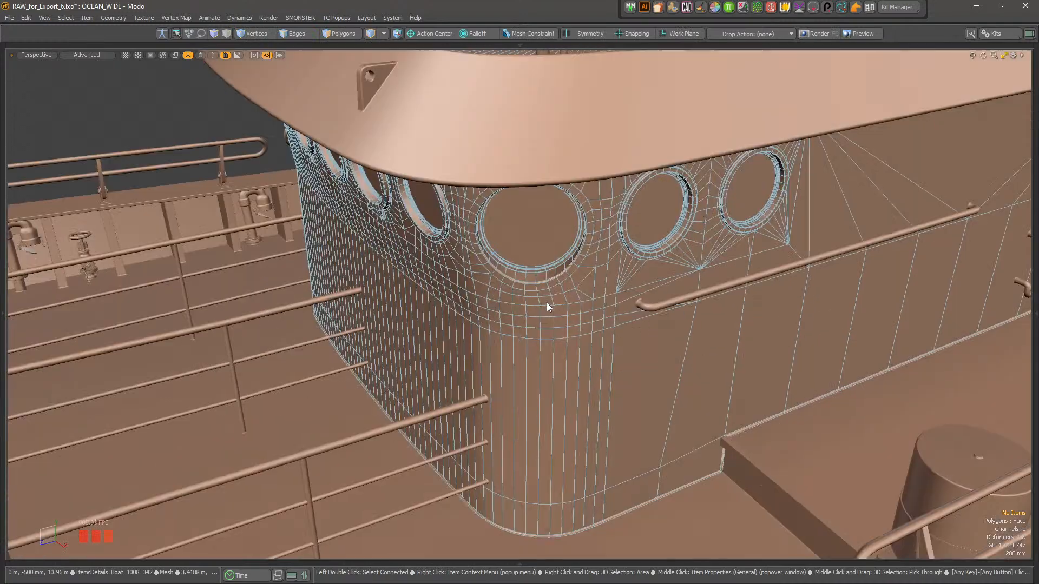
left_click(548, 230)
key("Delete")
left_click_drag(536, 313, 615, 315, "alt")
scroll(549, 299, "down", 5)
scroll(614, 313, "up", 3)
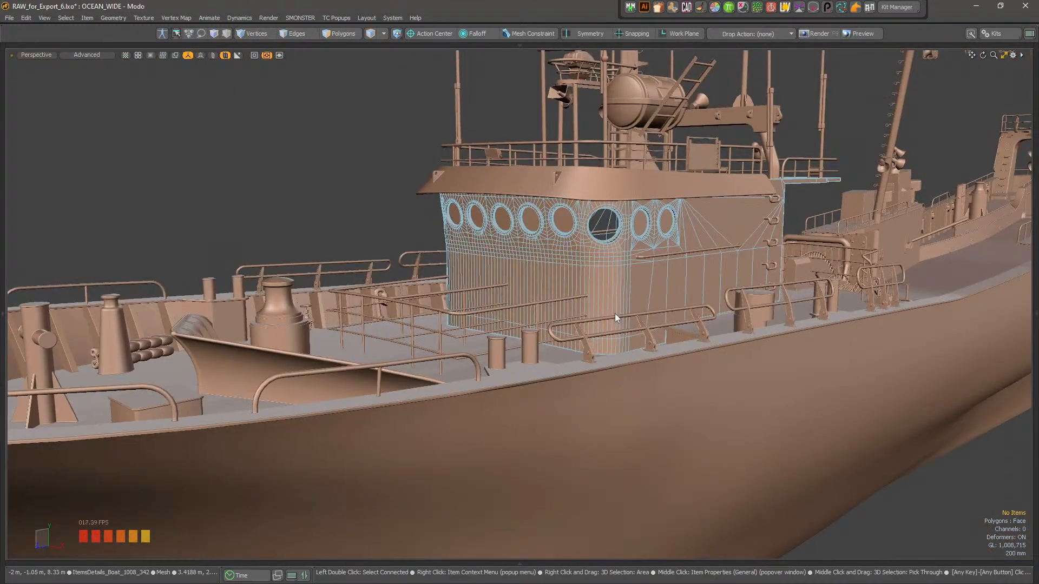
key("ctrl+z")
- Select the cabin mesh and inspect its wireframe around the round windows and the foredeck behind it
right_click_drag(587, 292, 476, 276, "alt")
left_click_drag(622, 330, 683, 329, "alt")
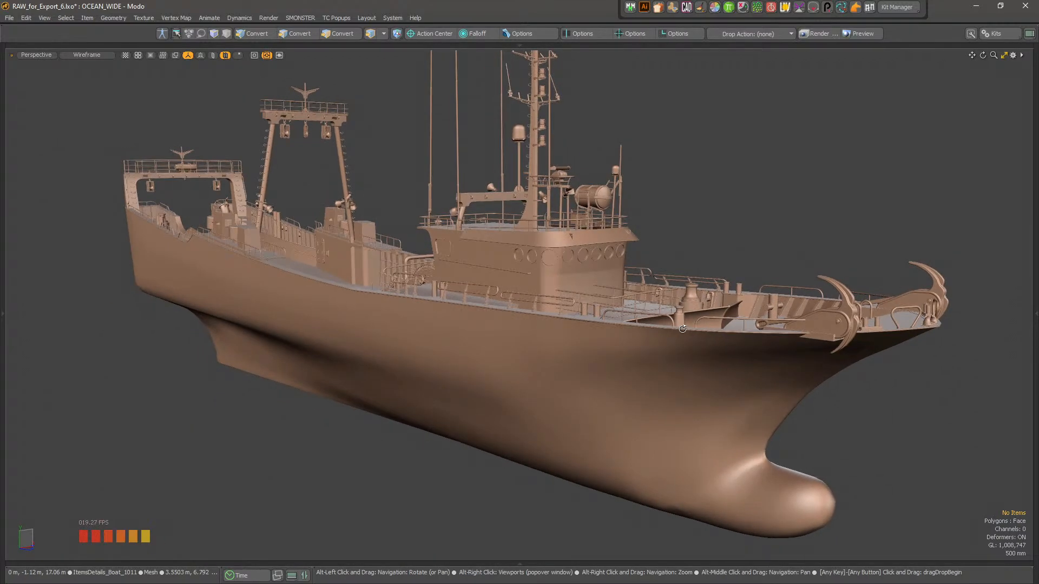
left_click(595, 281)
scroll(594, 298, "up", 3)
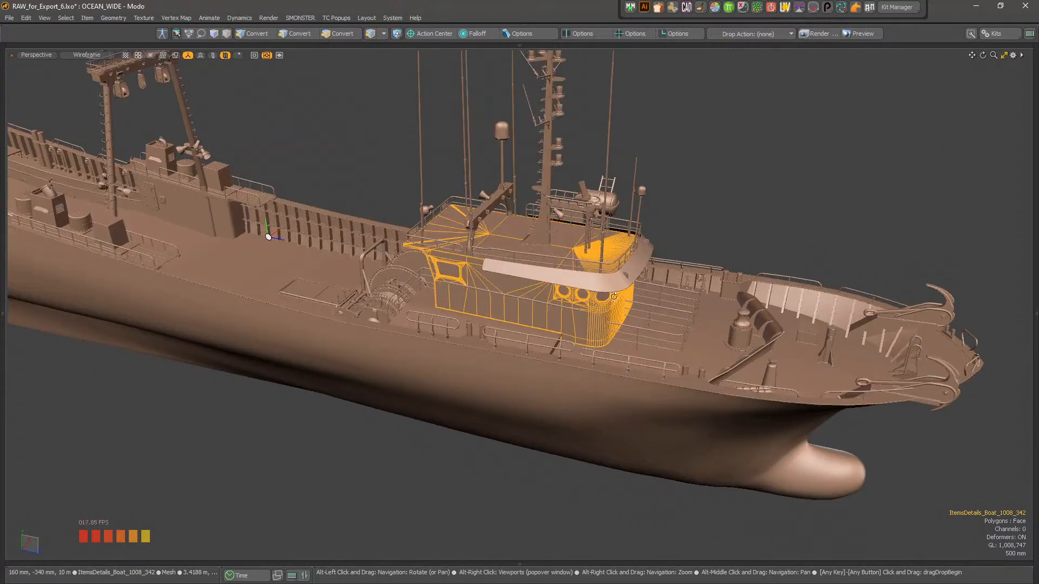
scroll(594, 298, "up", 8)
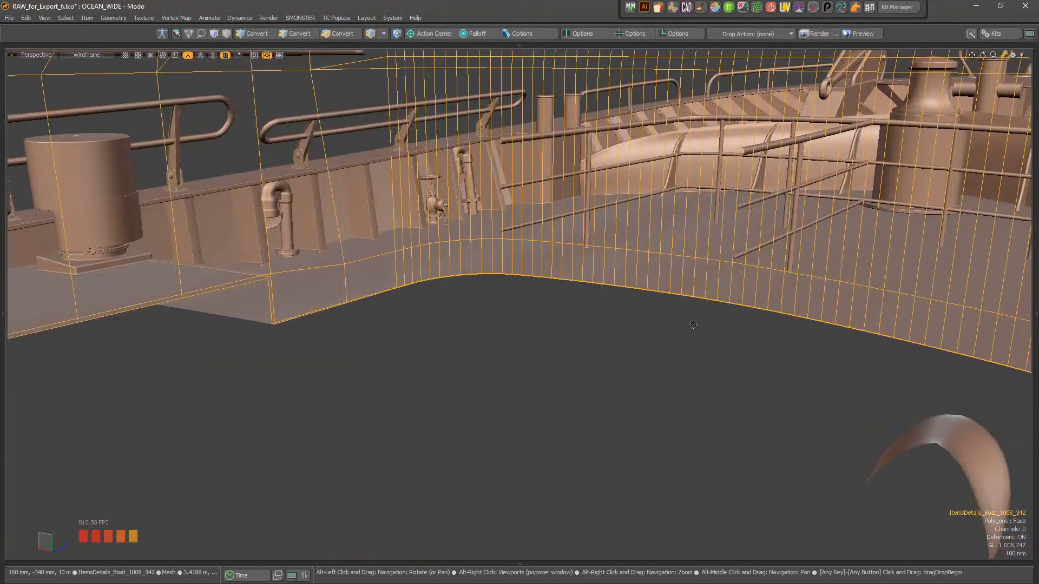
left_click_drag(693, 325, 736, 309, "alt")
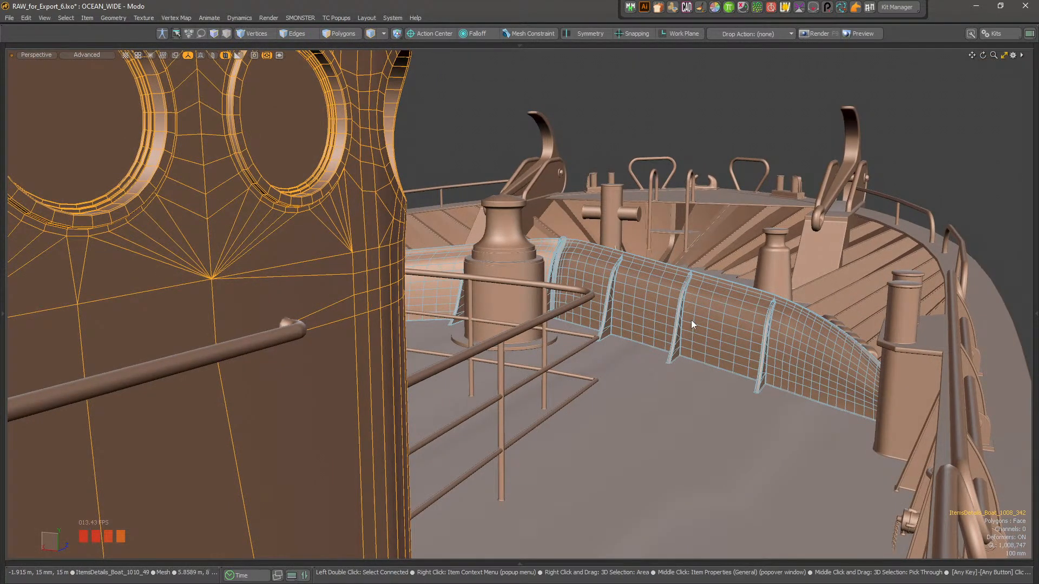
- Select the deck rim mesh around the bow and inspect it at close range beside the railings
left_click_drag(731, 249, 503, 327, "alt")
scroll(586, 346, "down", 8)
middle_click_drag(587, 351, 576, 348, "alt")
scroll(575, 348, "up", 6, "alt")
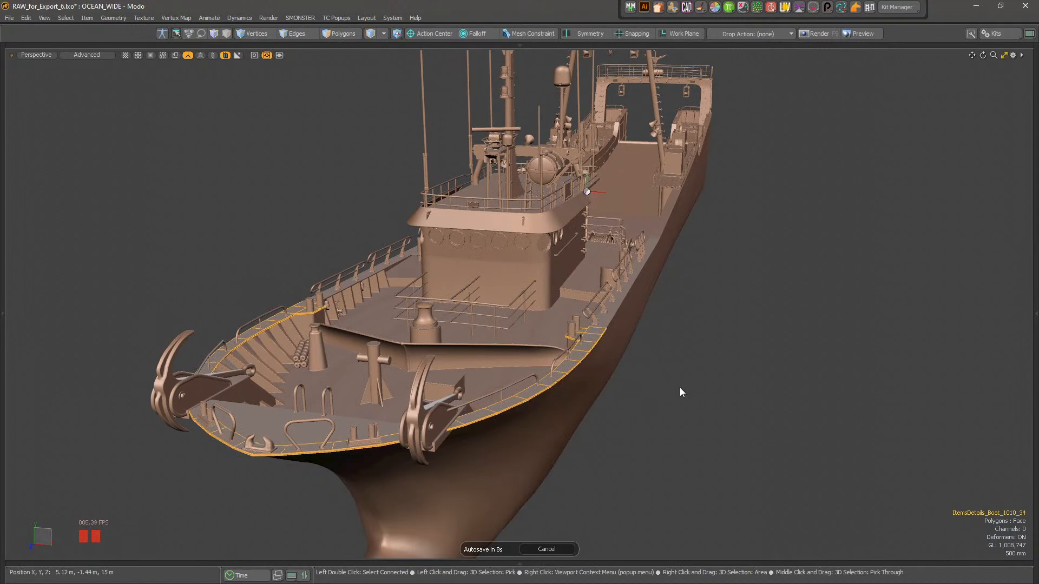
left_click_drag(543, 424, 582, 357, "alt")
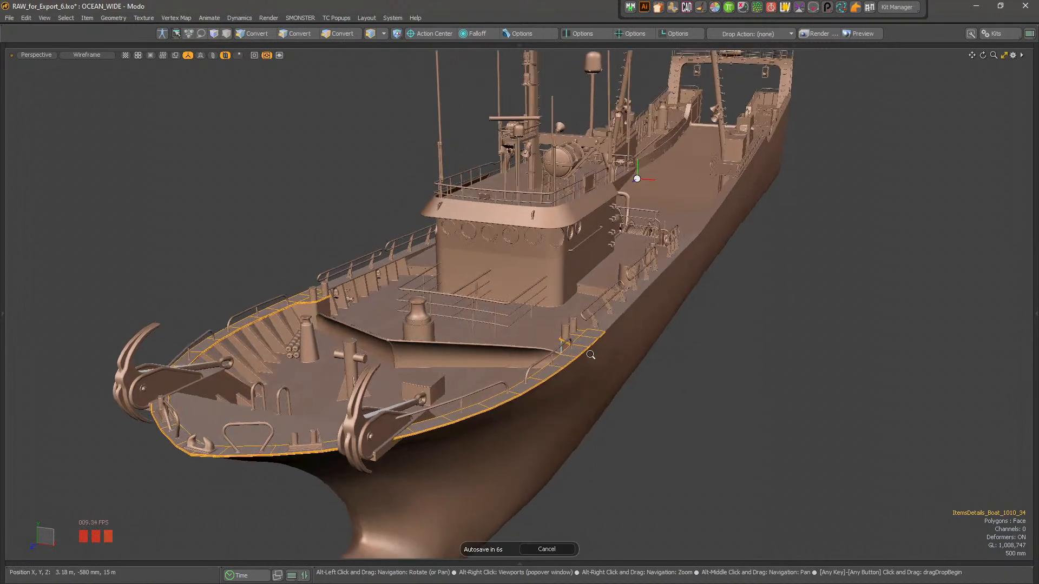
scroll(582, 357, "up", 6, "alt")
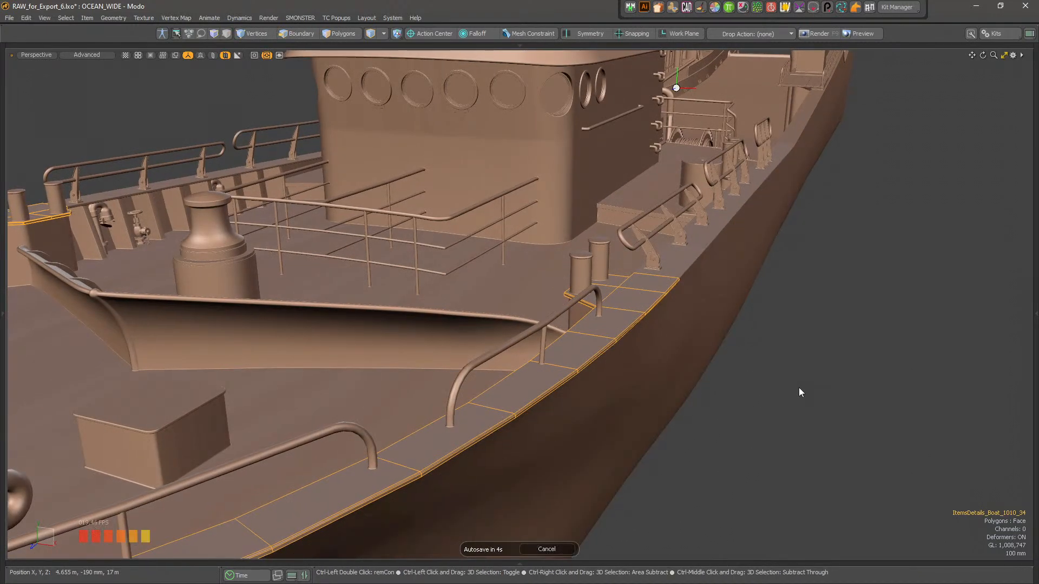
- Turn on the wireframe overlay and the vertex display for the boat's meshes near the bow railing
key("ctrl+3")
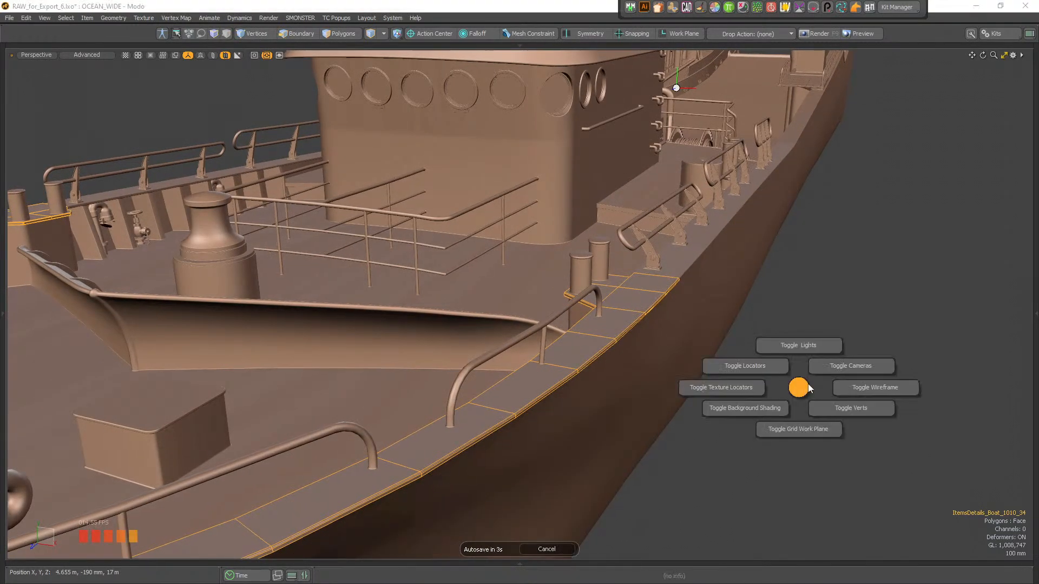
left_click(850, 393)
left_click_drag(555, 361, 545, 417, "alt")
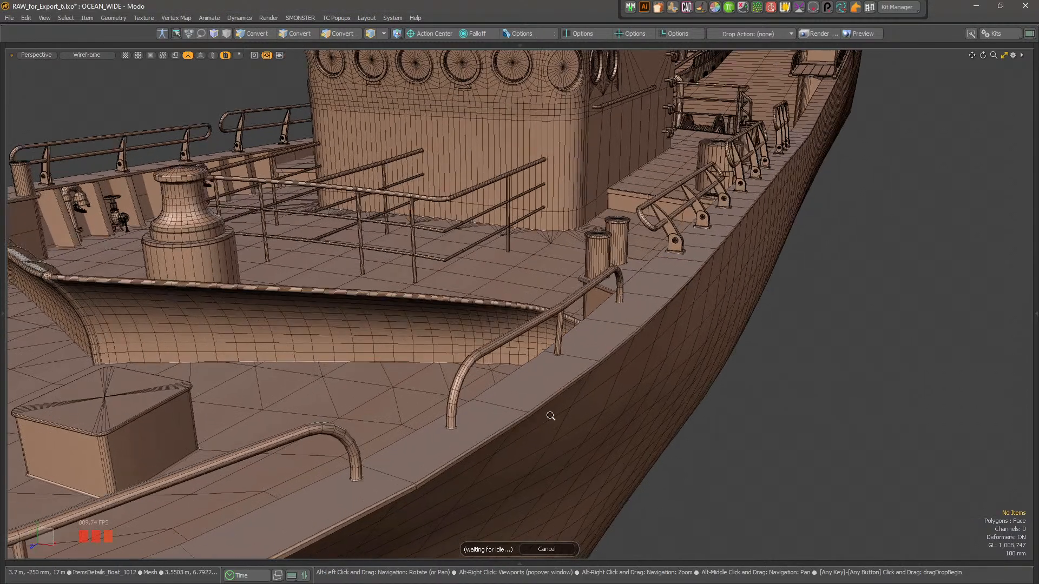
scroll(546, 417, "up", 8, "alt")
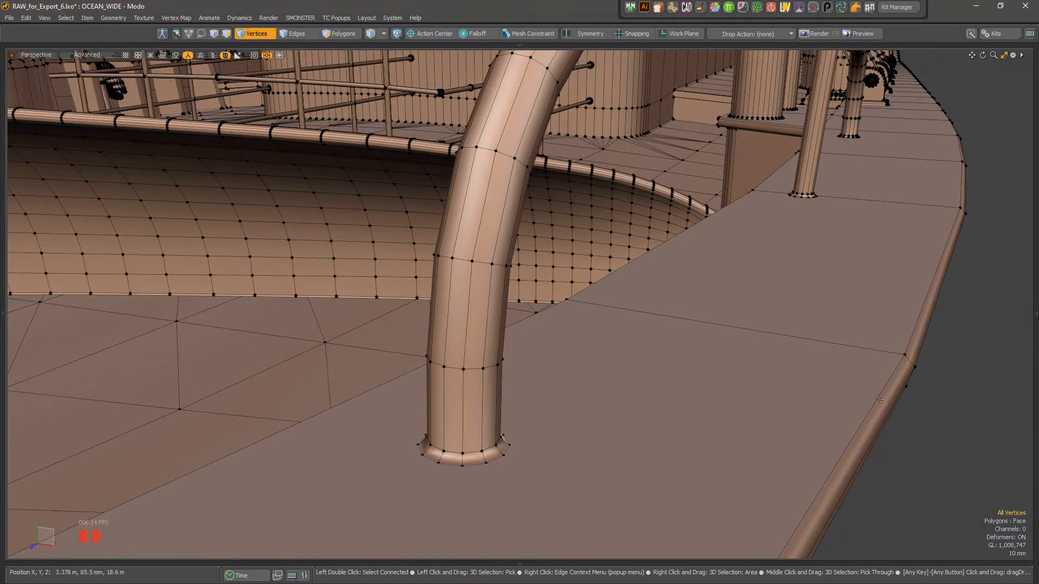
- Turn off the wireframe overlay and the vertex display on the boat's meshes
key("ctrl+3")
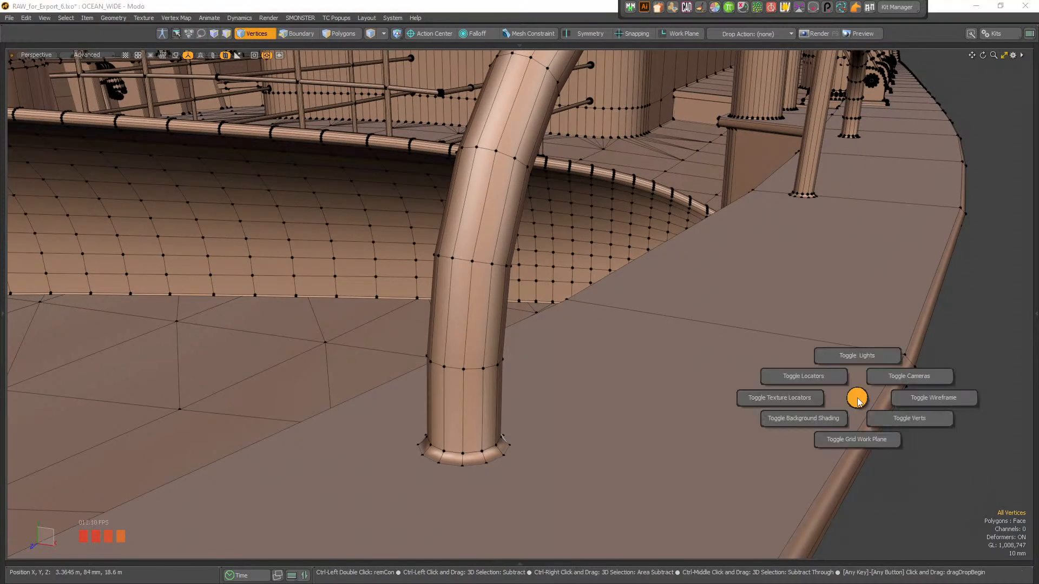
left_click(900, 399)
key("ctrl+3")
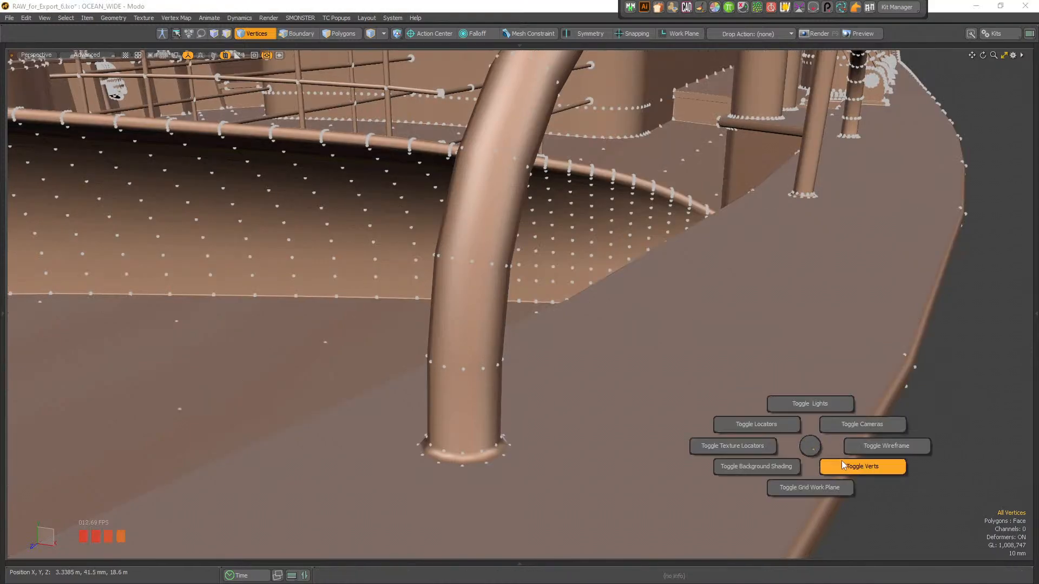
left_click(840, 460)
right_click_drag(894, 407, 839, 410, "alt")
left_click_drag(839, 410, 765, 386, "alt")
right_click_drag(766, 387, 740, 389, "alt")
left_click_drag(740, 389, 911, 443, "alt")
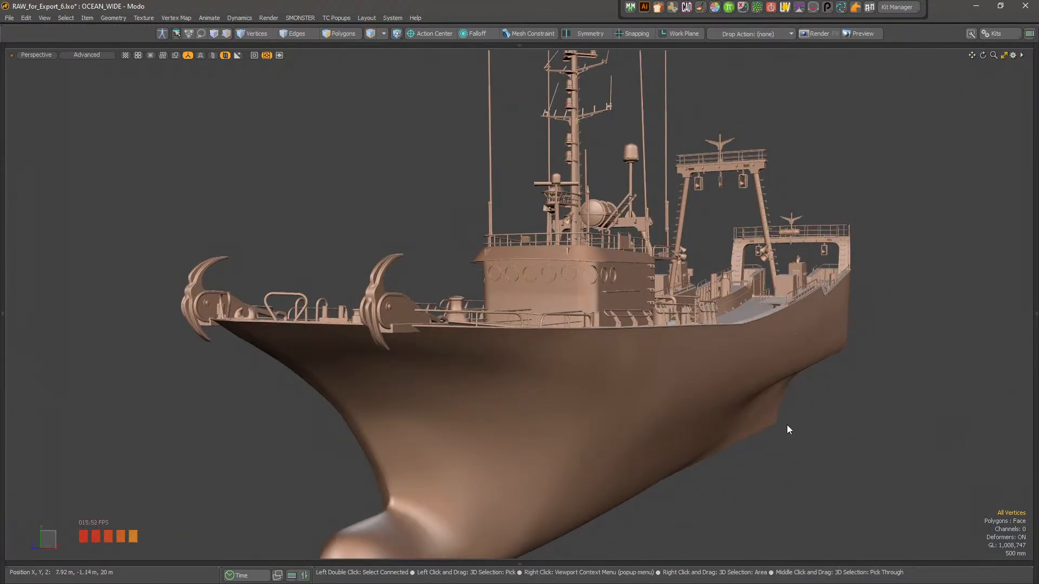
- Select all the boat's meshes by item type to check the item count, and clear the selection
left_click(181, 17)
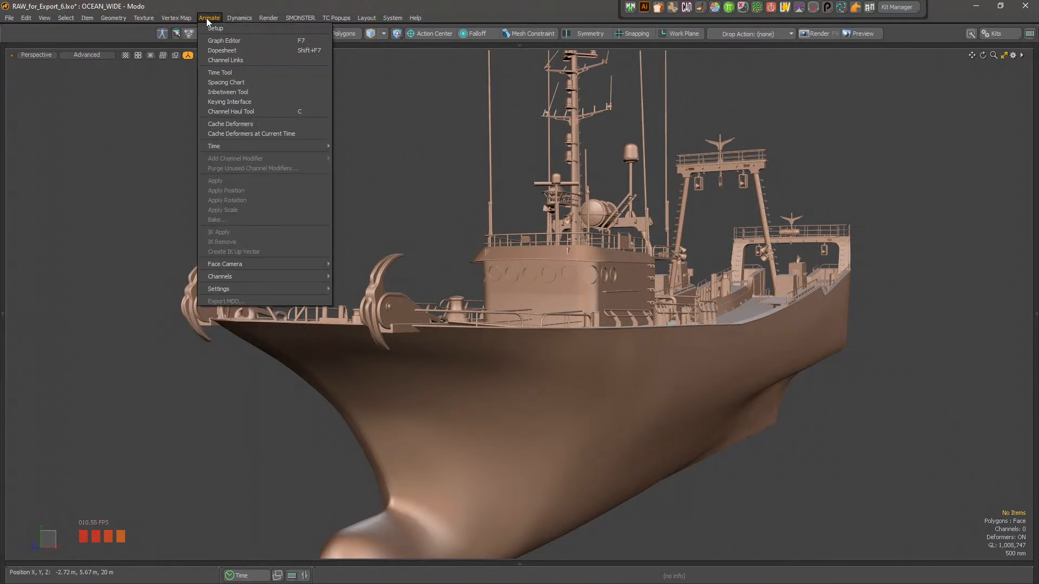
left_click(206, 19)
left_click(215, 19)
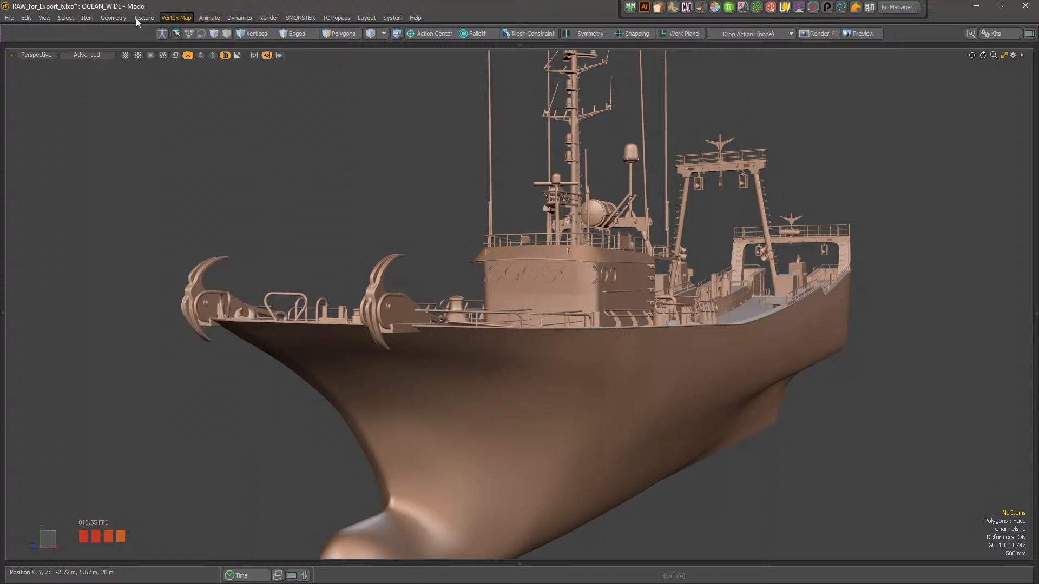
left_click(87, 19)
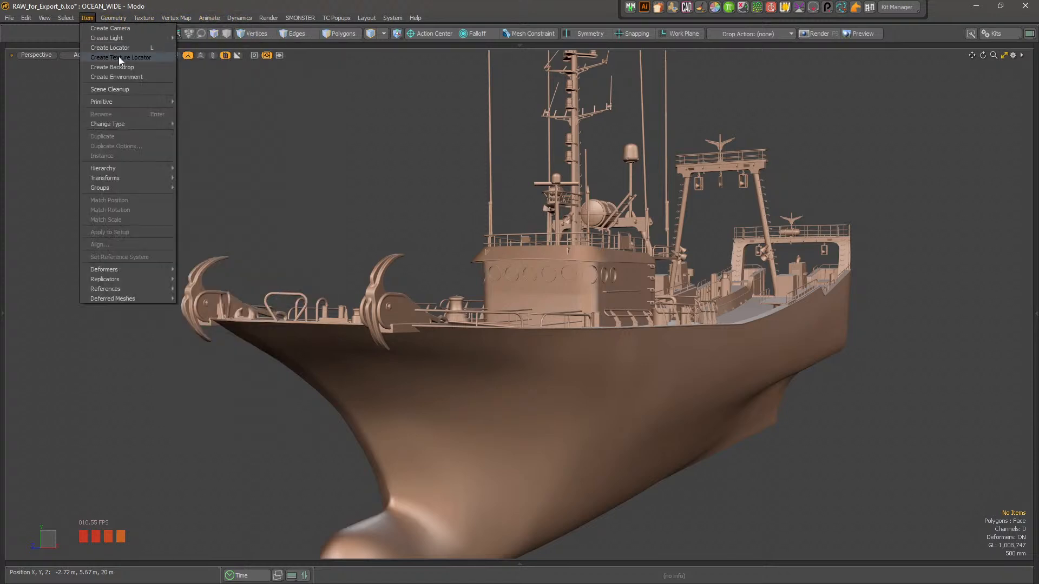
left_click(64, 19)
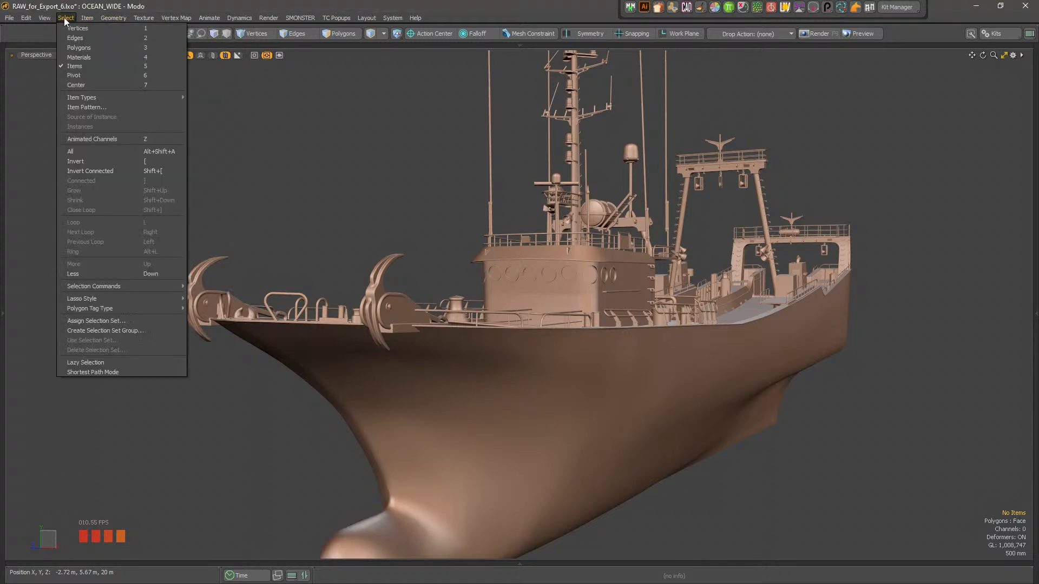
mouse_move(104, 98)
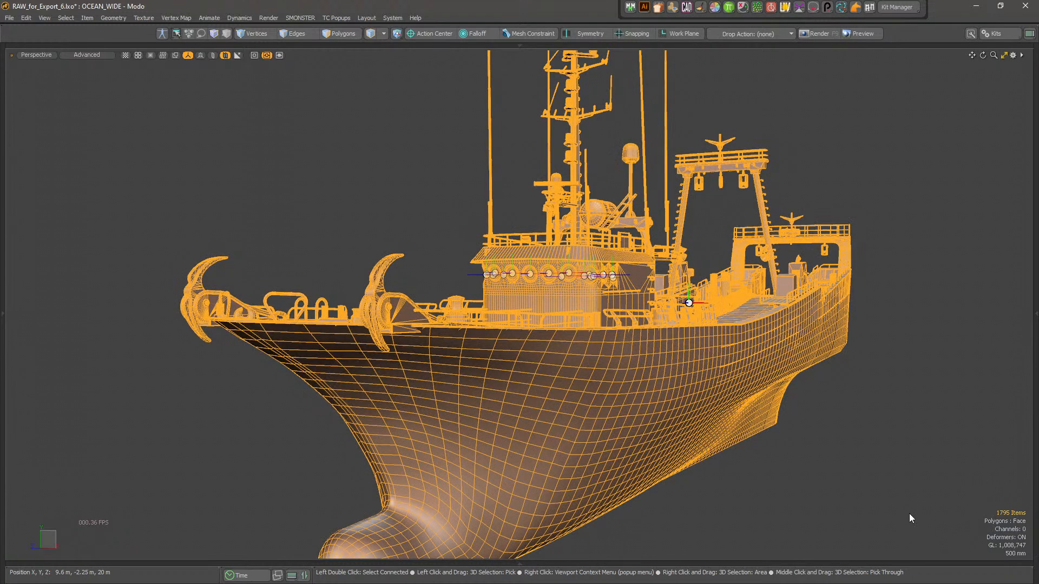
left_click(844, 486)
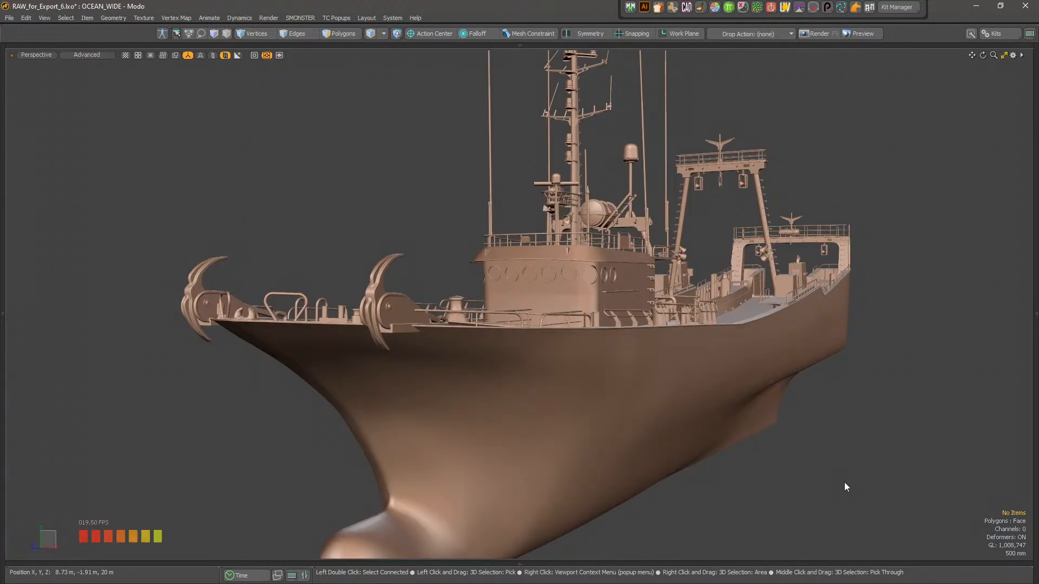
- Select the front hull section and the neighbouring deck mesh, and inspect the boat along both sides
left_click_drag(845, 487, 750, 319, "alt")
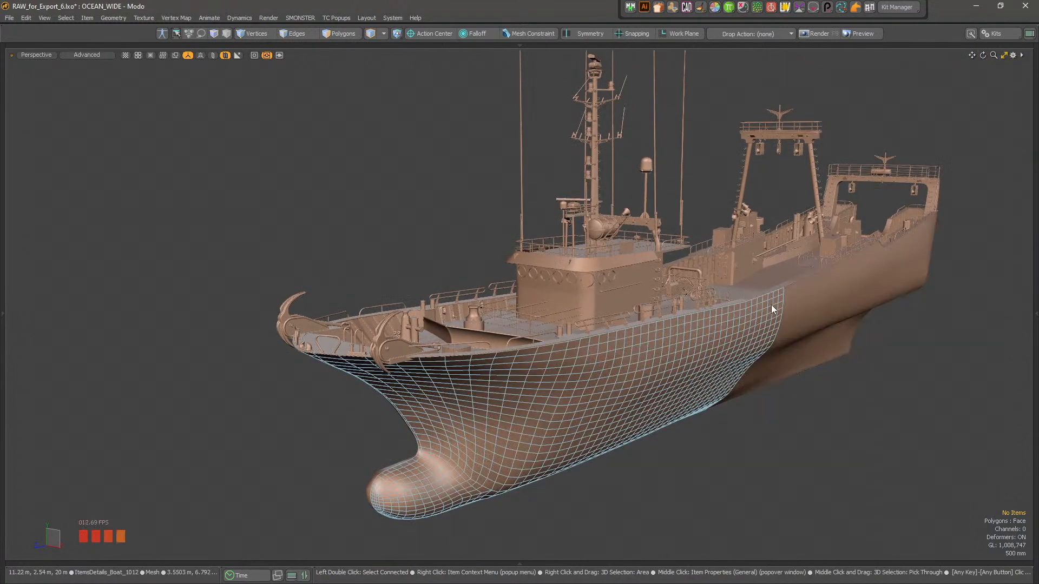
left_click(771, 315)
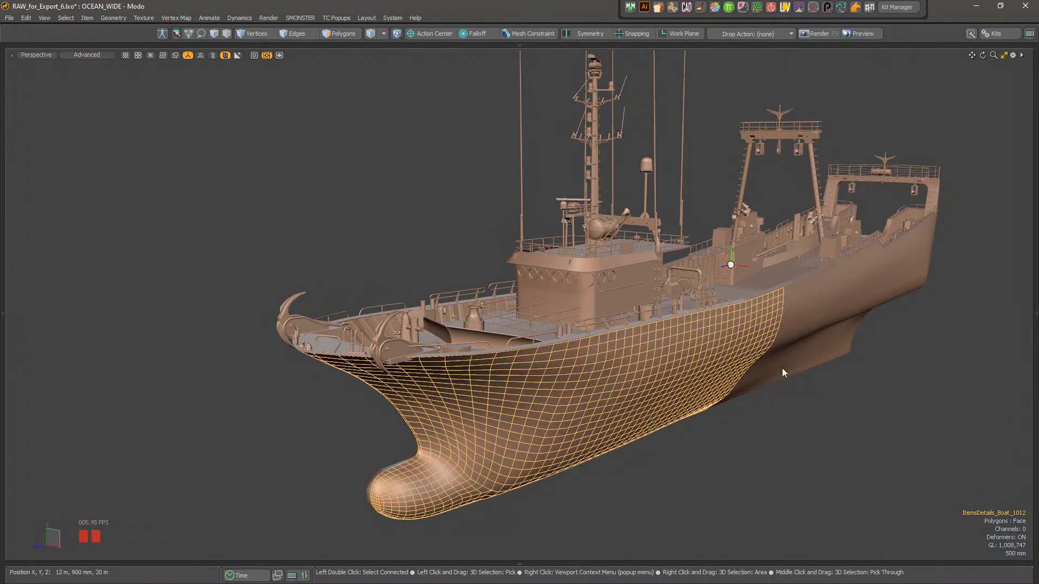
left_click(773, 278)
left_click_drag(773, 278, 167, 159, "alt")
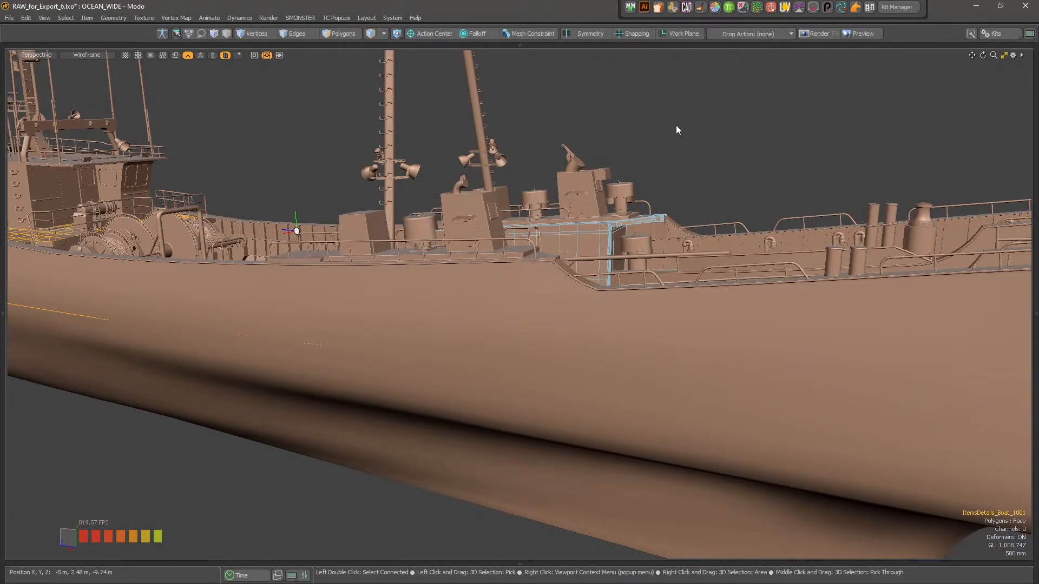
left_click_drag(676, 125, 653, 125, "alt")
left_click_drag(649, 231, 704, 271, "alt")
left_click_drag(633, 347, 669, 319, "alt")
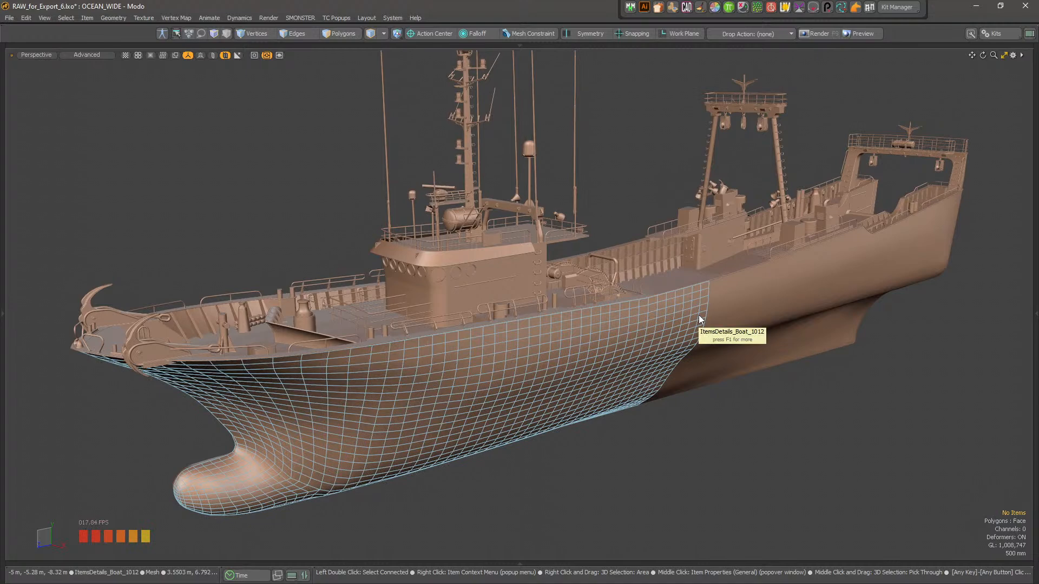
- Focus on the bollards along the bow's deck rim and examine their rounded bases and the rim's edge up close
scroll(517, 332, "up", 5, "alt")
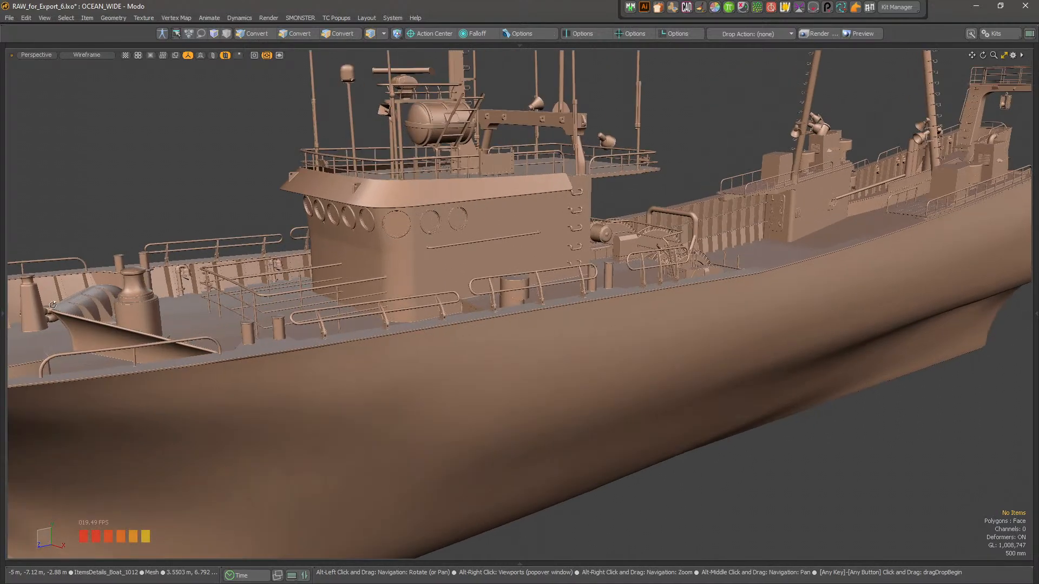
scroll(410, 341, "up", 10, "alt")
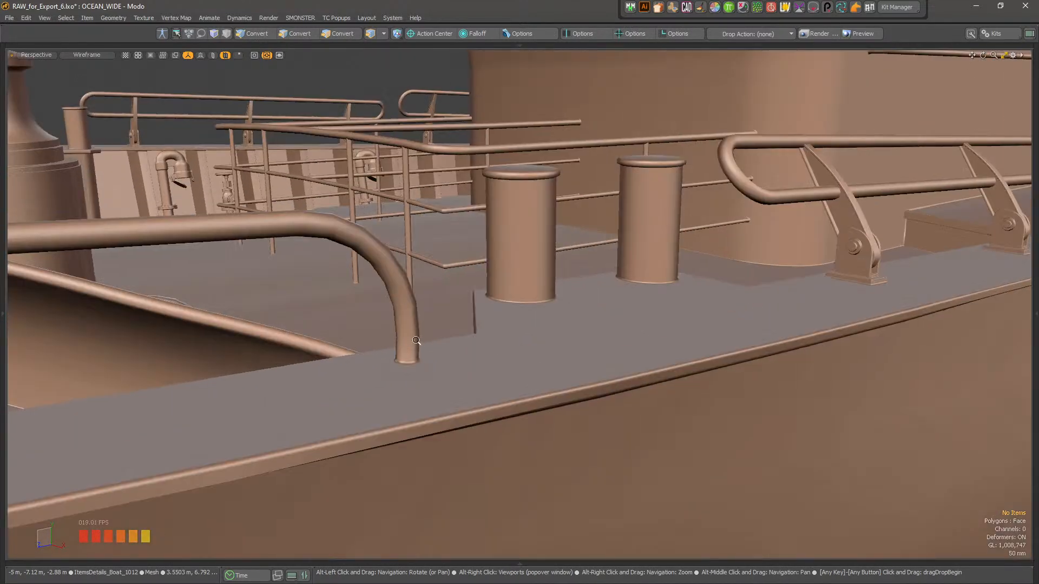
double_click(542, 287)
key("shift+a")
left_click_drag(404, 375, 704, 213, "alt")
left_click_drag(664, 184, 531, 383, "alt")
left_click(502, 346)
left_click_drag(505, 343, 599, 406, "alt")
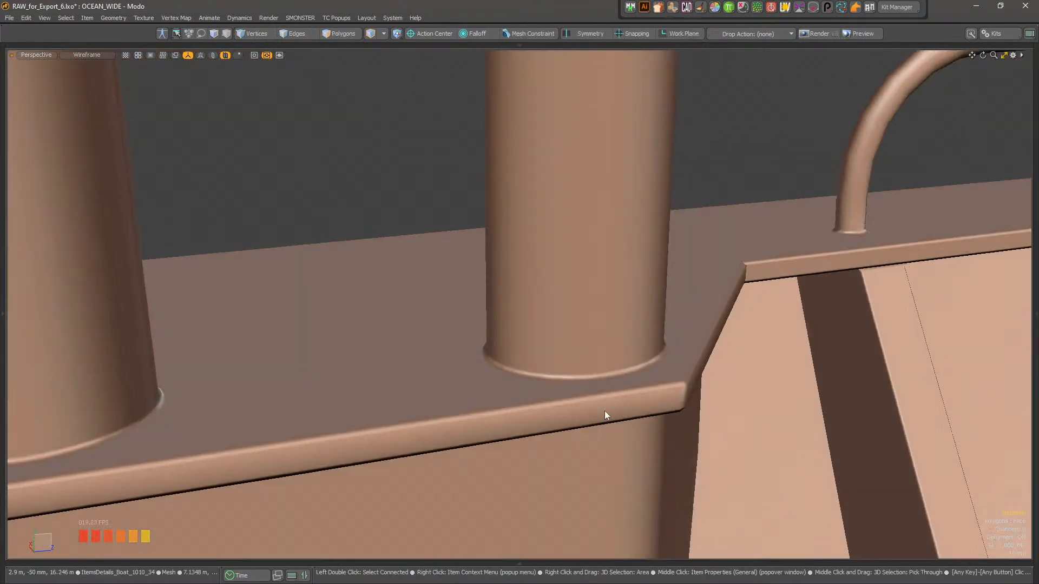
- Select the run of edges along the upper rim of the bulwark box beneath the bollards
scroll(595, 410, "down", 4)
left_click_drag(238, 419, 423, 372, "alt")
scroll(514, 405, "up", 3)
scroll(338, 361, "up", 4)
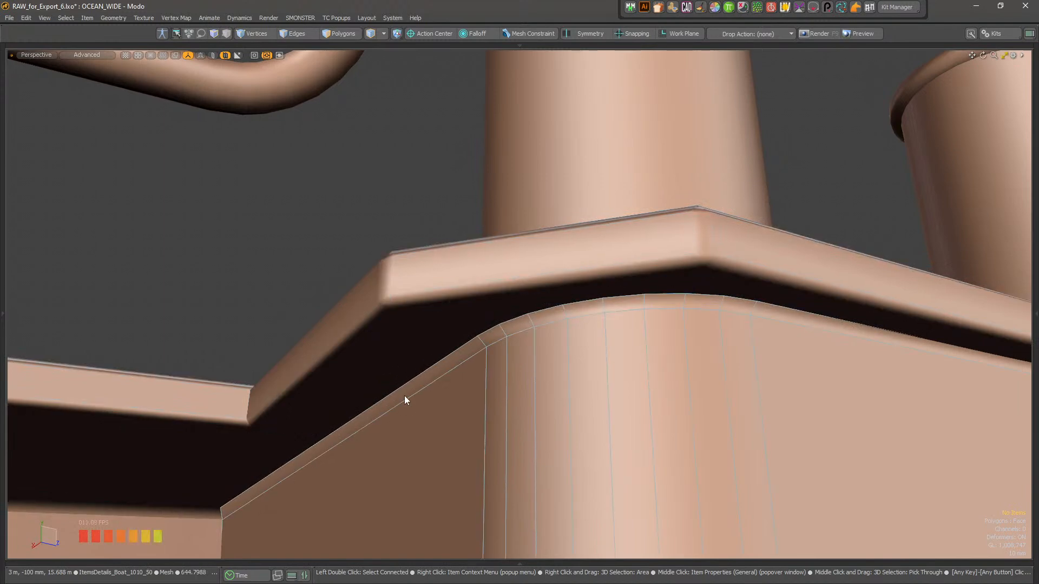
key("2")
left_click(403, 390)
left_click(403, 391)
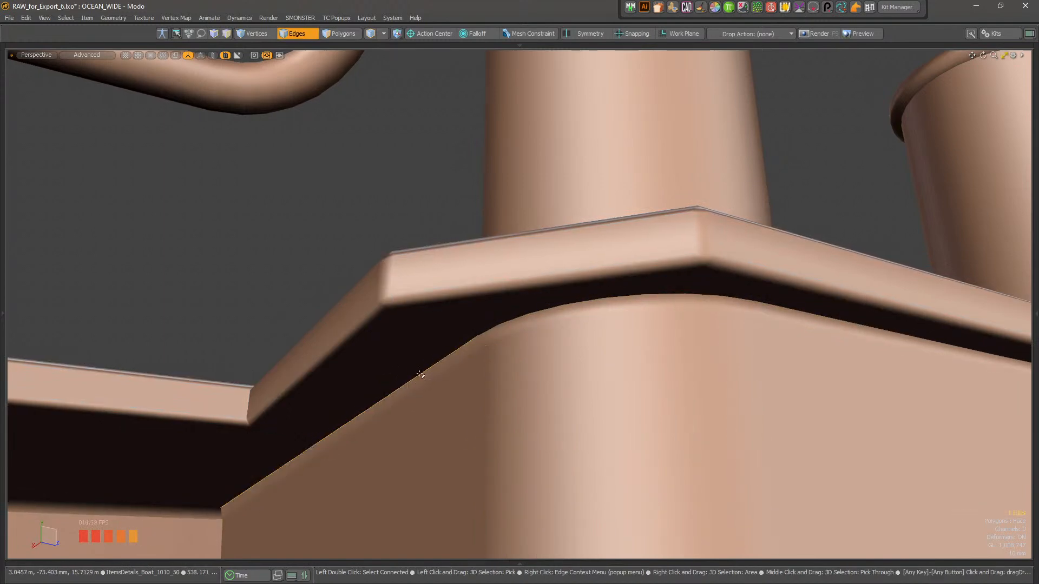
left_click(486, 330, "shift")
left_click_drag(557, 383, 601, 421, "ctrl+alt")
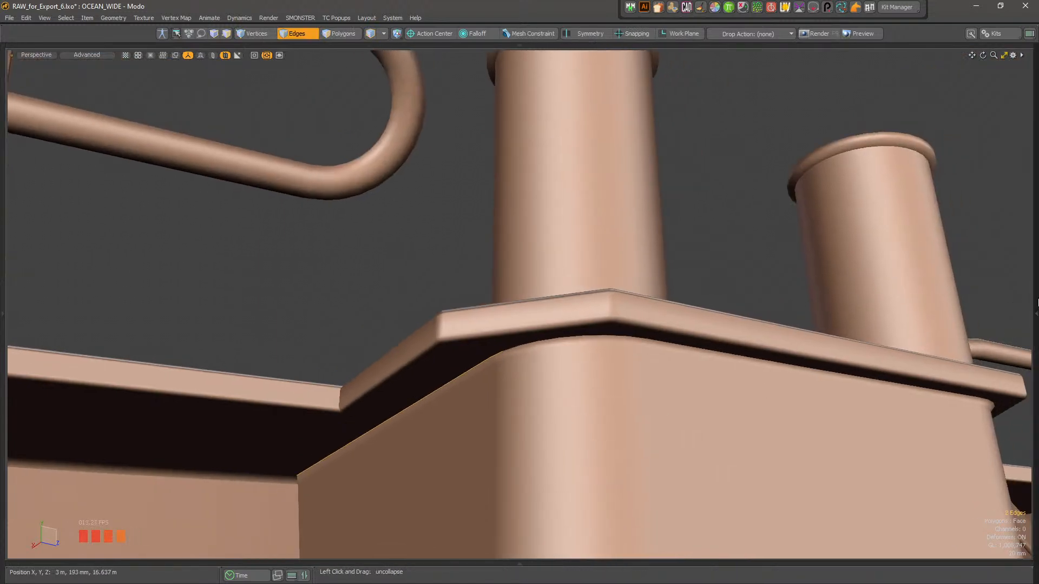
- Reveal the collapsed item list and statistics panels, extend the rim edge selection around the box, inspect it, and clear it
left_click(1035, 314)
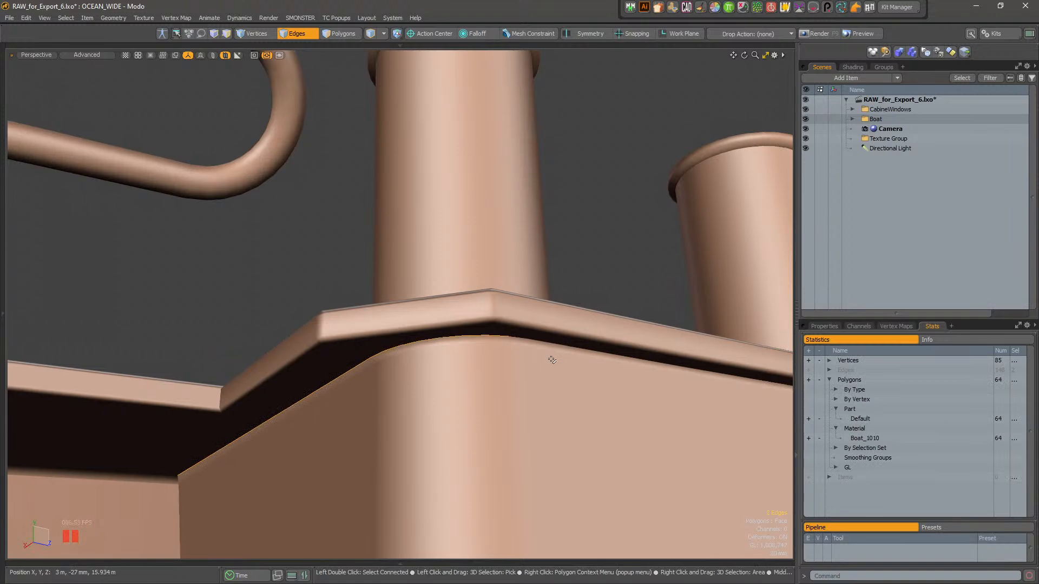
left_click(585, 350, "shift")
left_click_drag(465, 393, 620, 387, "alt")
left_click_drag(529, 395, 547, 379, "alt")
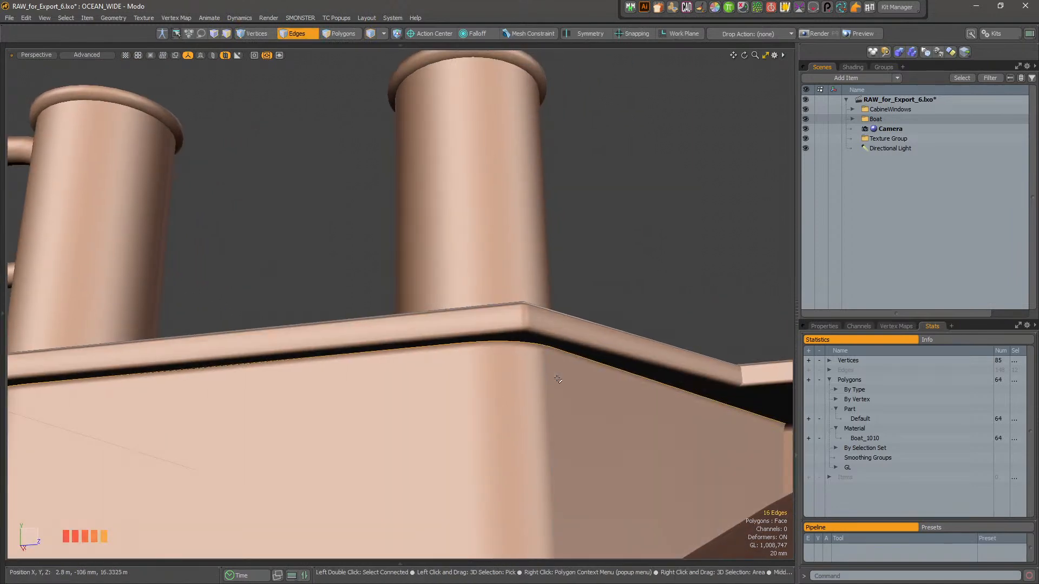
left_click_drag(338, 387, 448, 320, "alt")
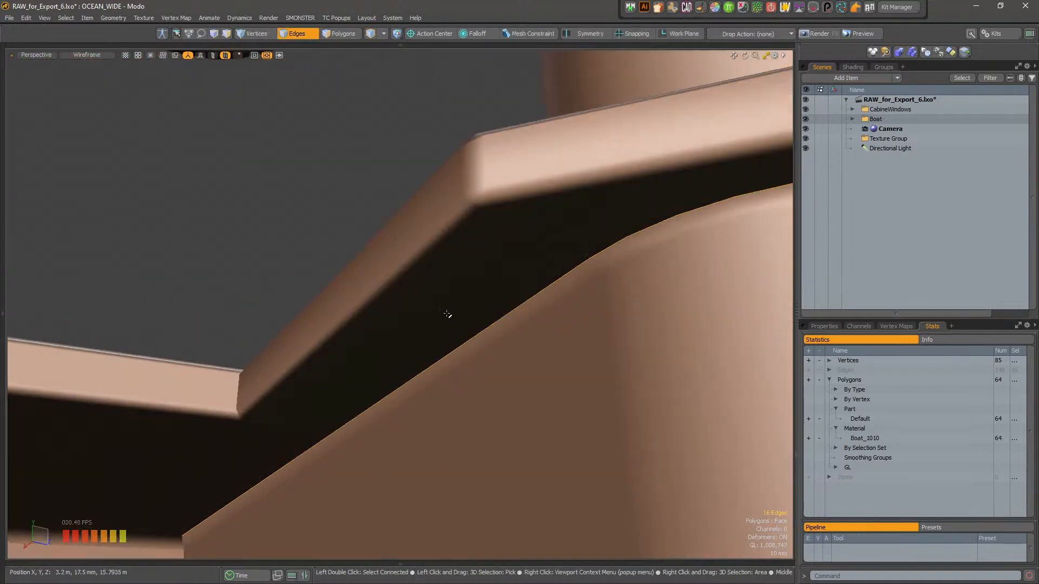
key("alt")
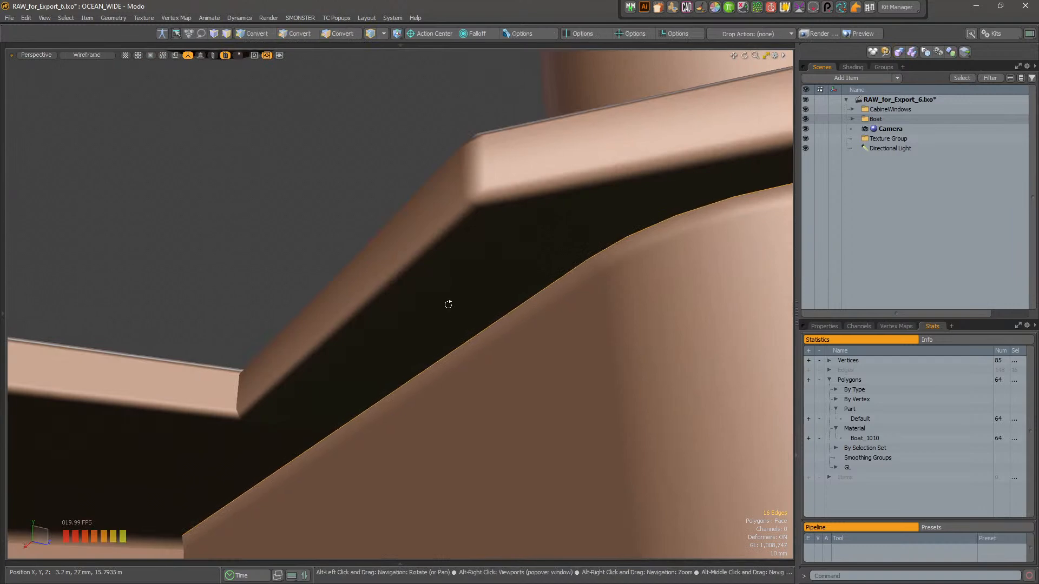
left_click(448, 305)
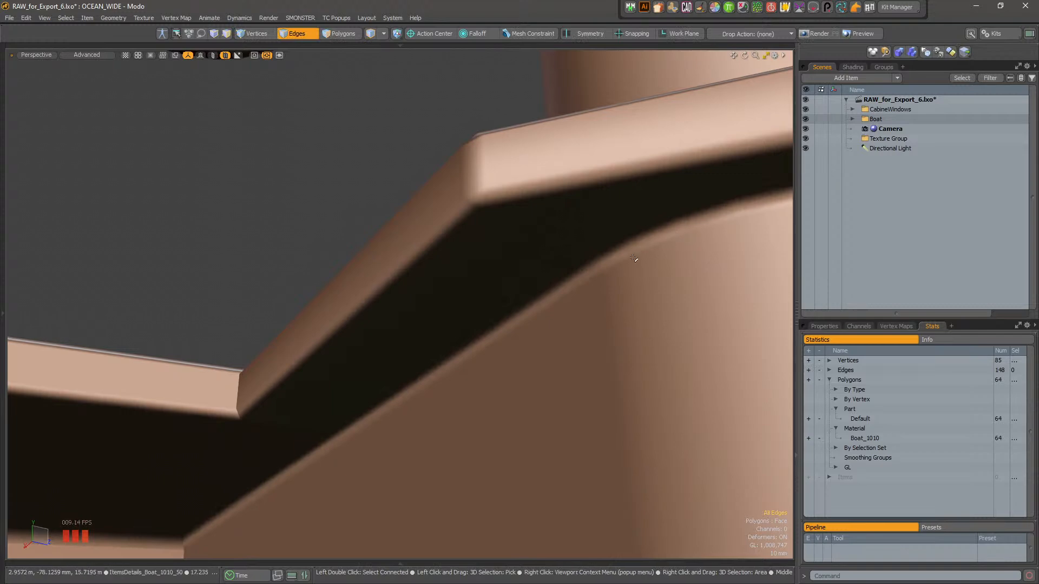
- Pull back to the bollards beside the railing, check the bollard cap as a separate mesh, and clear the selection
right_click_drag(613, 267, 346, 355, "alt")
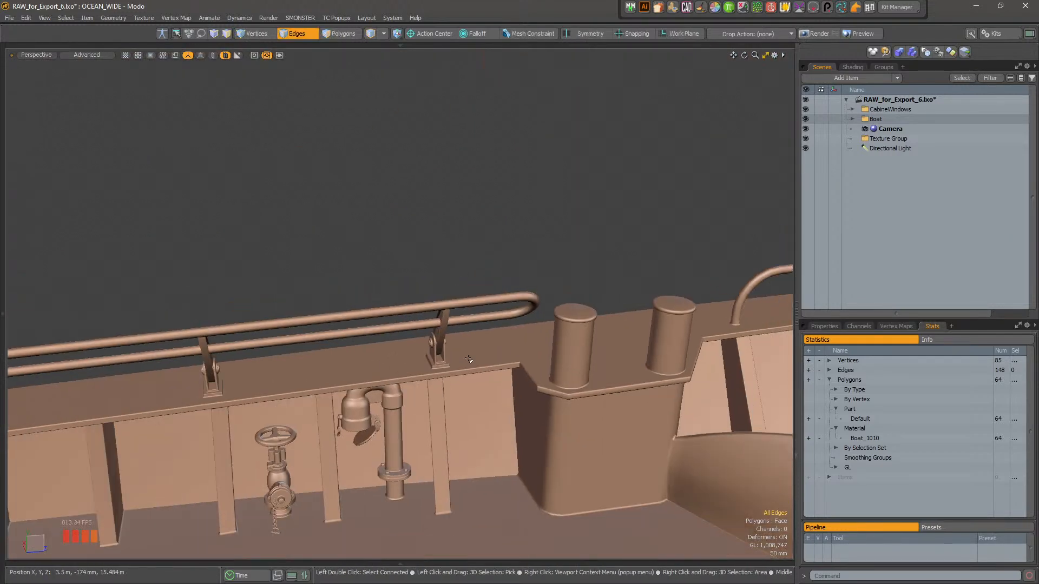
left_click_drag(629, 370, 524, 351, "alt")
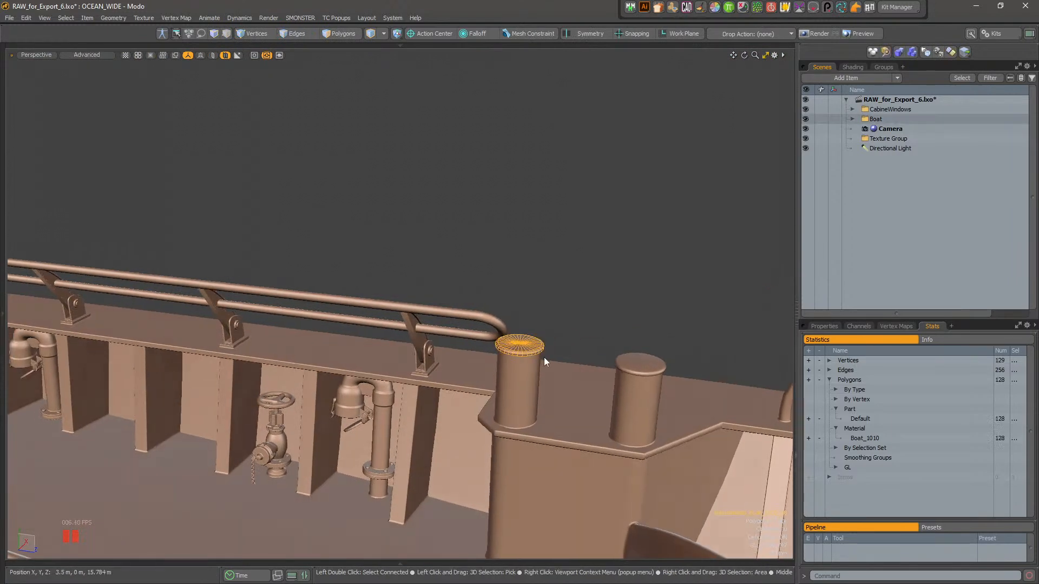
right_click_drag(394, 343, 393, 366, "alt")
left_click_drag(414, 355, 394, 331, "alt")
left_click(458, 243)
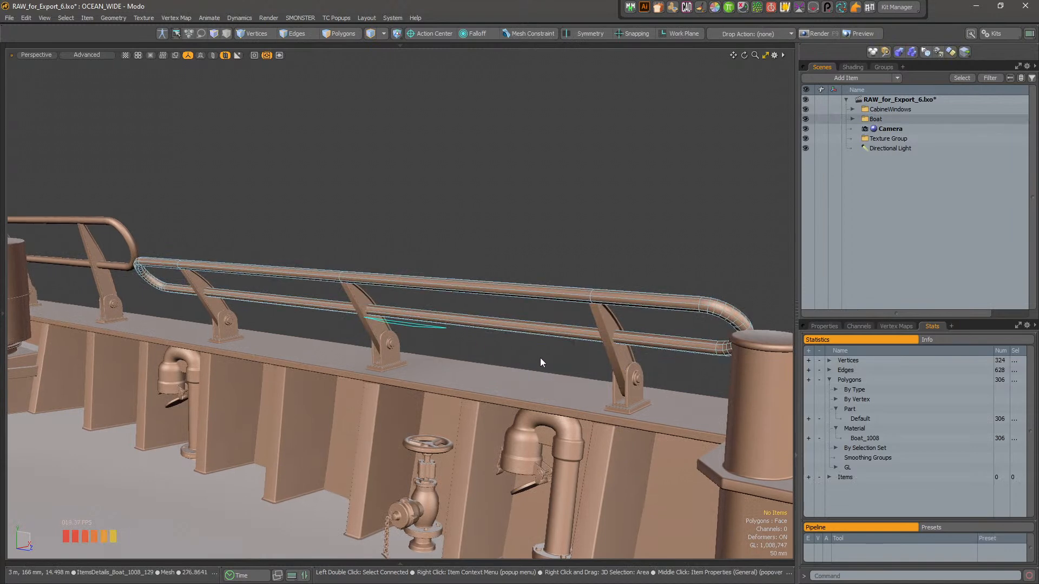
- Examine the bulwark railing and its hinged support brackets, checking a bracket arm and a railing tube as separate meshes
right_click_drag(506, 355, 579, 352, "alt")
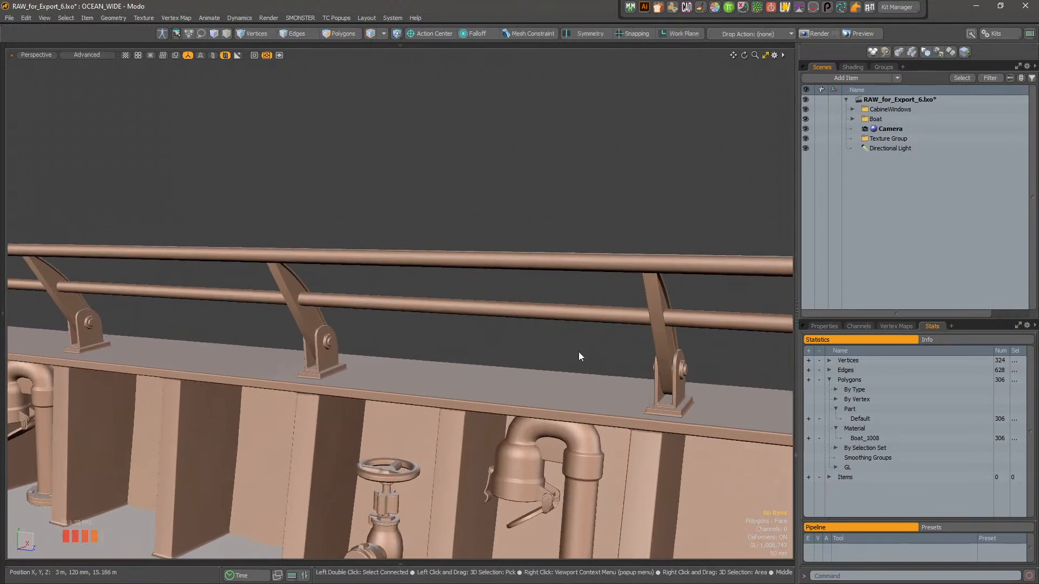
left_click_drag(579, 352, 607, 346, "alt")
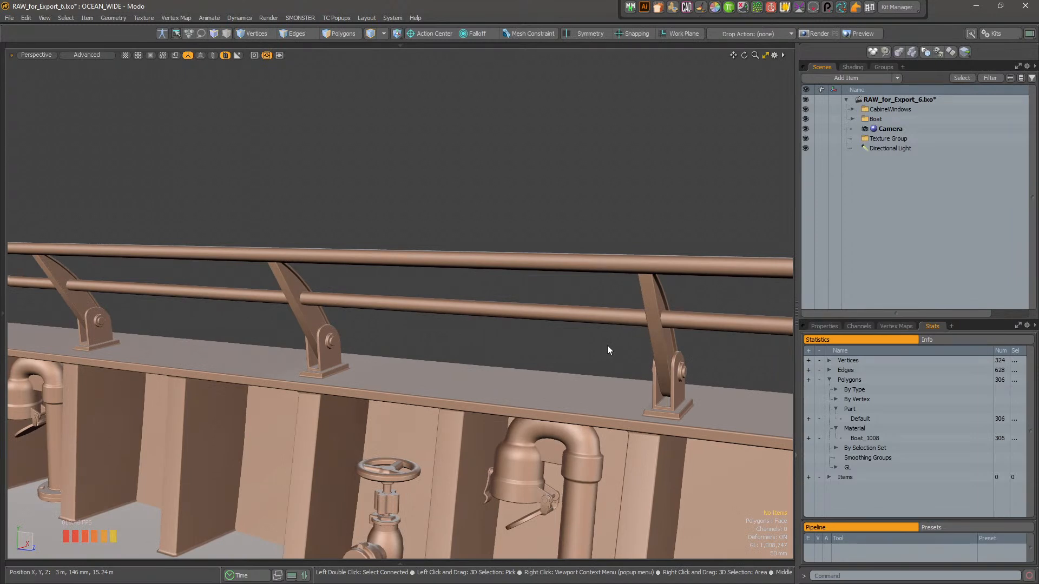
left_click_drag(605, 343, 640, 358, "alt")
left_click(640, 358)
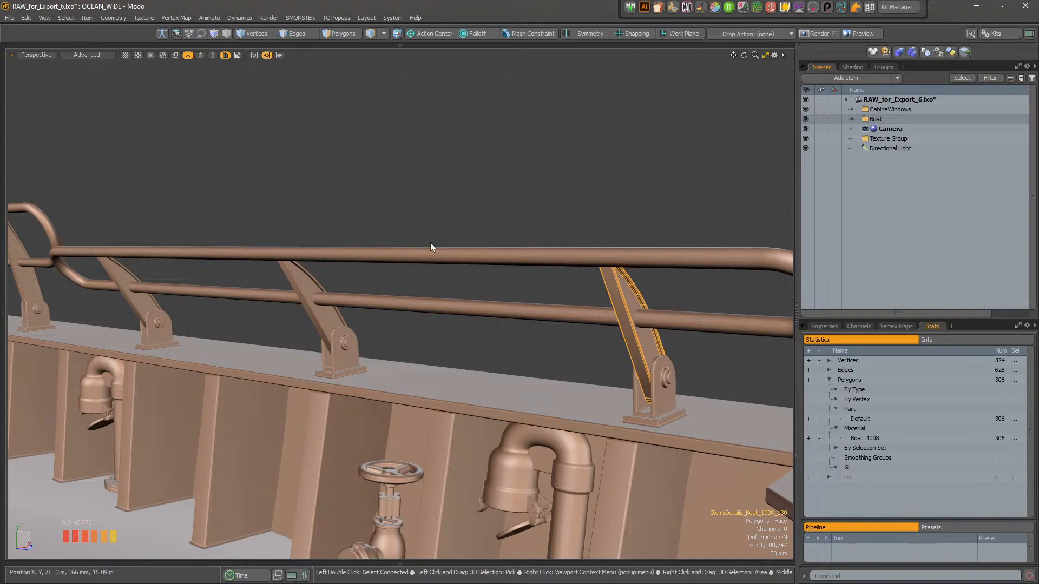
left_click(564, 337)
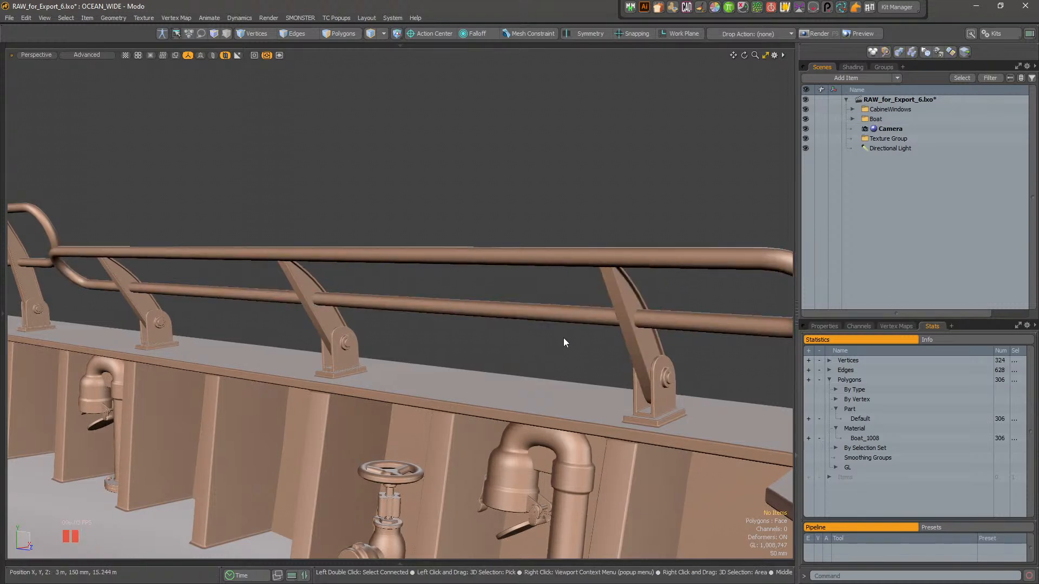
left_click_drag(576, 348, 519, 339, "alt")
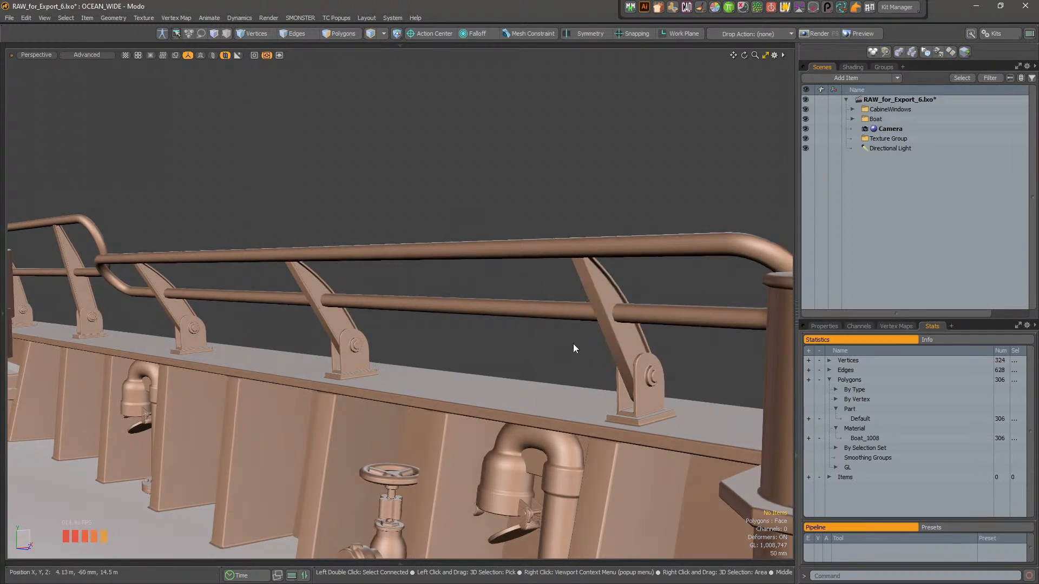
left_click_drag(530, 348, 518, 272, "alt")
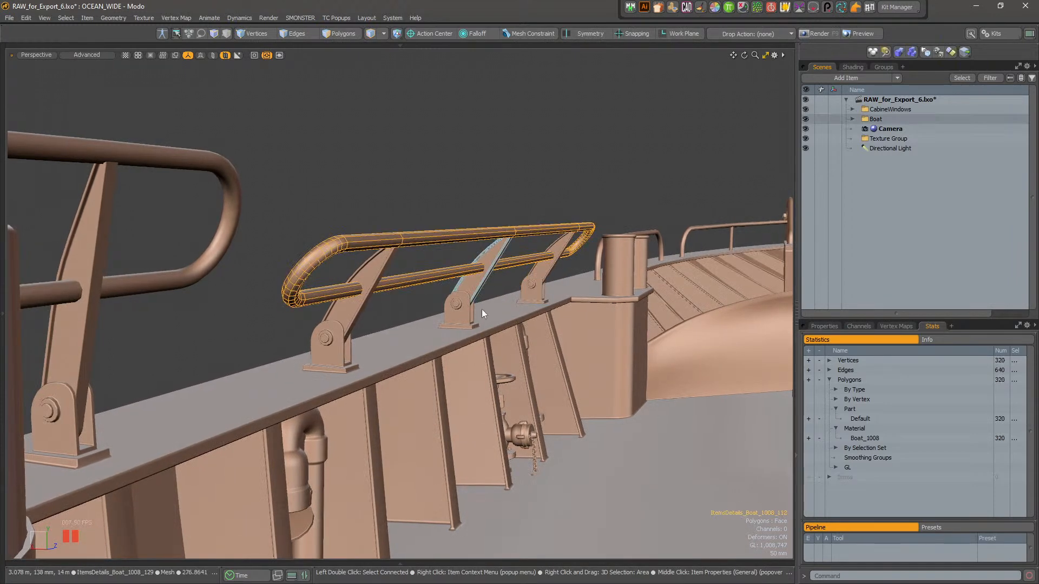
- Inspect the railings from outside the hull, check a bracket base mesh, and clear the selection
left_click_drag(457, 314, 698, 203, "alt")
scroll(595, 222, "down", 10)
left_click_drag(465, 209, 518, 200, "alt")
right_click_drag(517, 200, 758, 186, "alt")
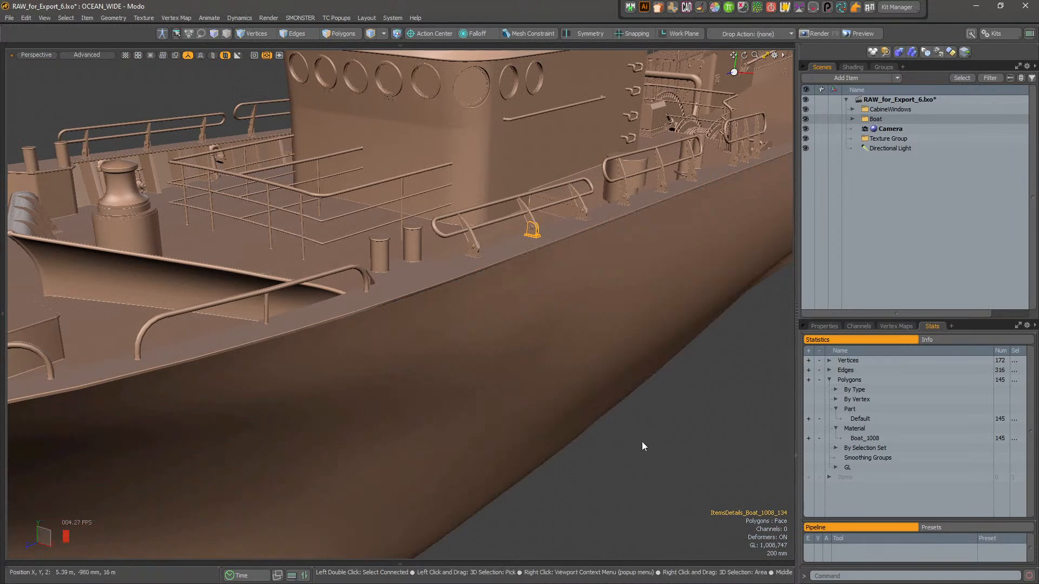
left_click_drag(594, 374, 642, 243, "alt")
scroll(642, 244, "up", 5)
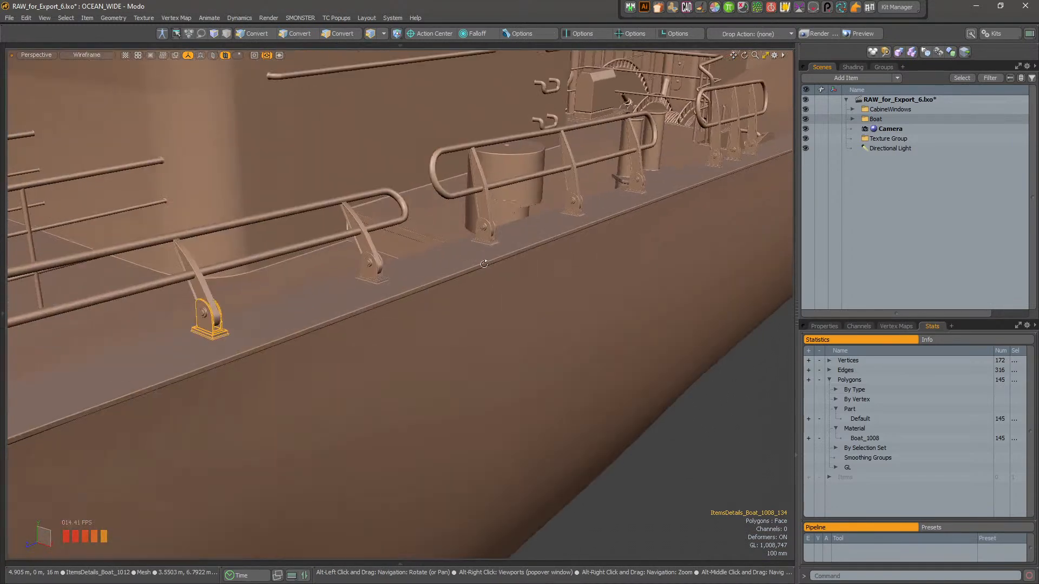
left_click_drag(480, 265, 489, 264, "alt")
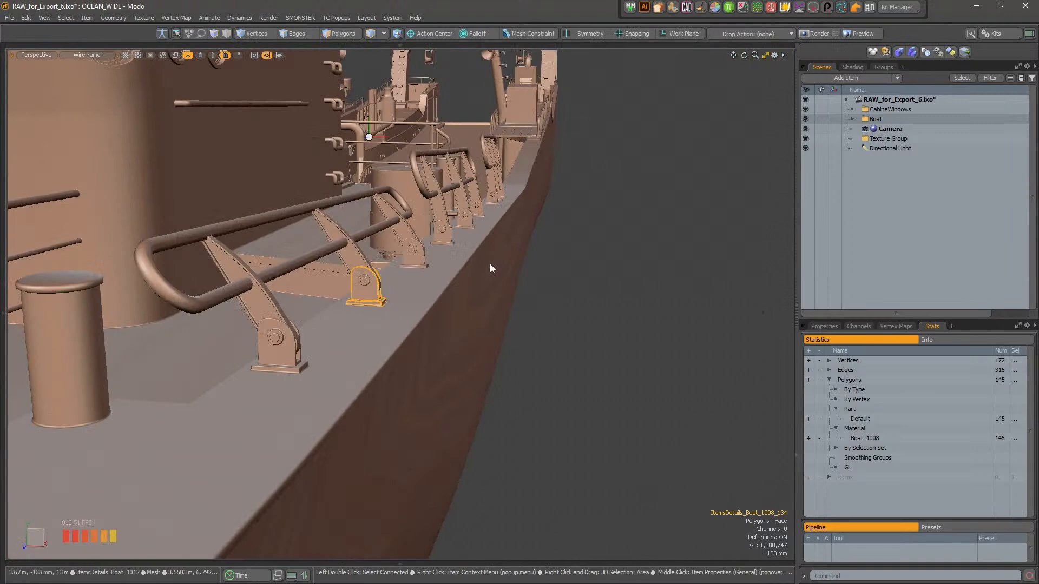
left_click(622, 233)
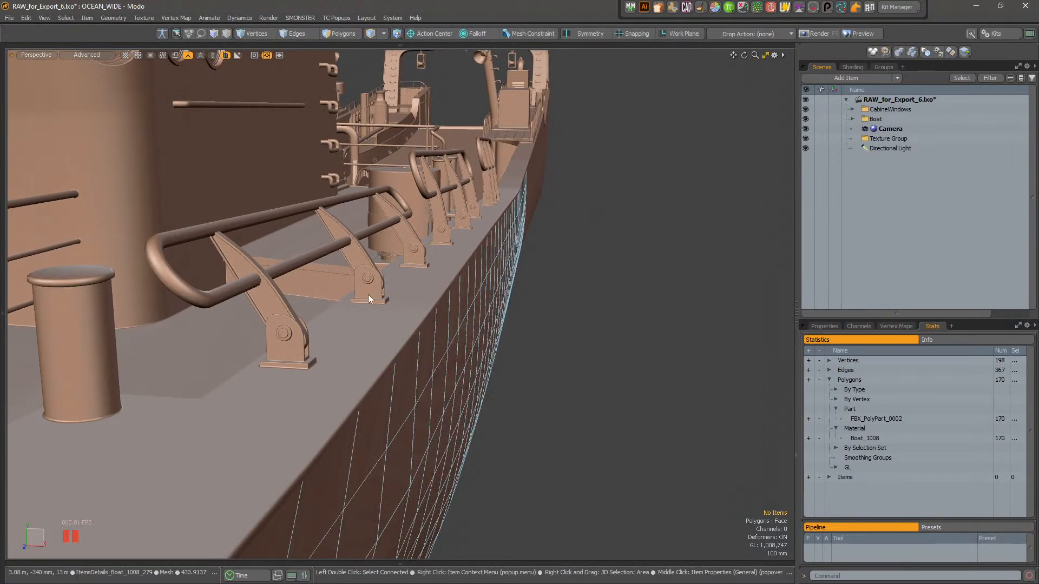
- Select a railing bracket's base, the deck edge strip and the outer hull mesh in turn to compare them, and clear the selection
right_click_drag(243, 373, 392, 342, "alt")
left_click(421, 338)
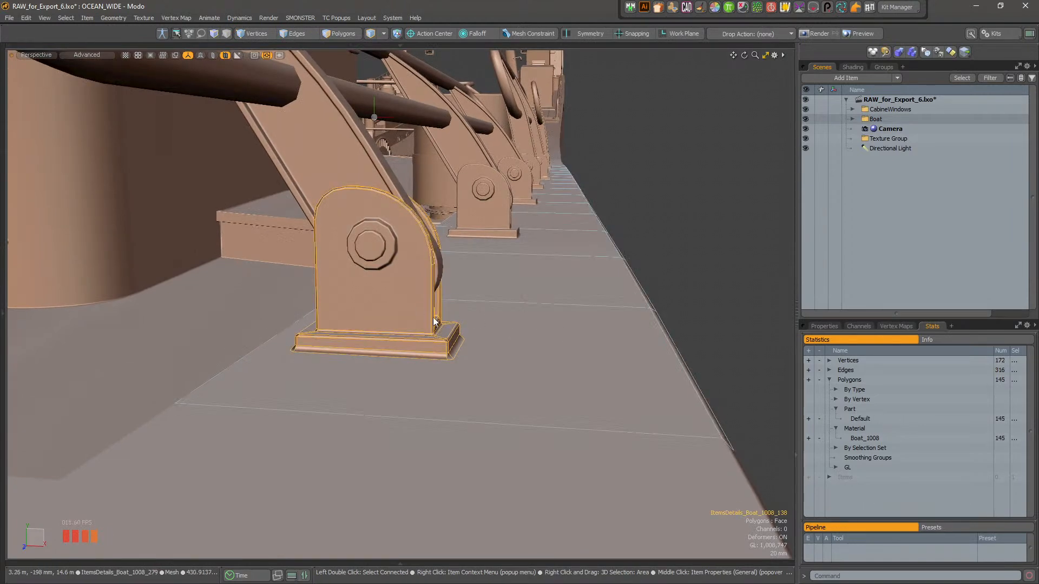
left_click(647, 350)
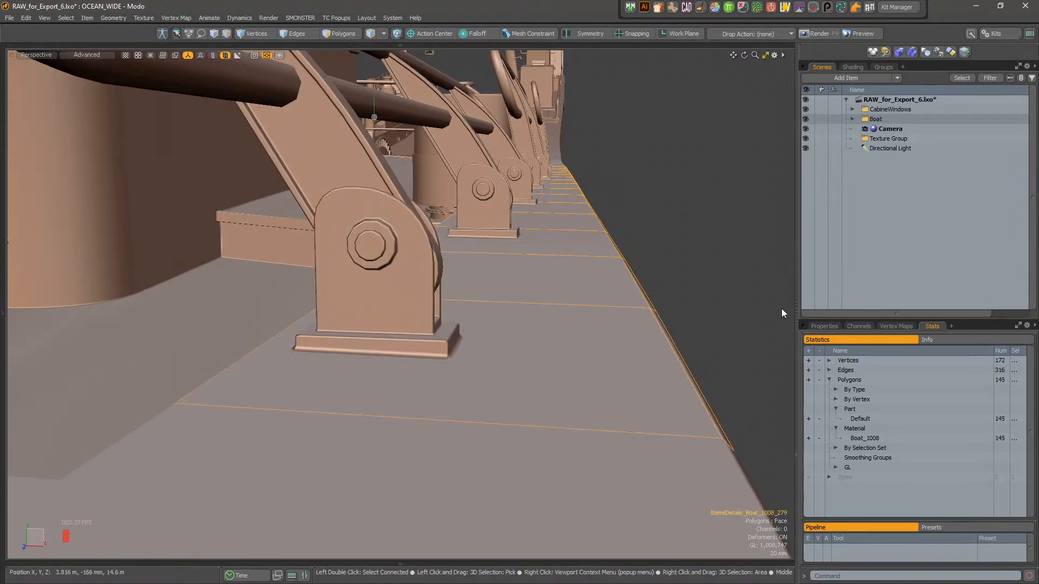
left_click(456, 351)
mouse_move(366, 346)
left_mouse_down("alt")
mouse_move(281, 335)
mouse_move(370, 330)
left_mouse_up("alt")
right_click_drag(370, 330, 414, 316, "alt")
left_click_drag(737, 279, 448, 322, "alt")
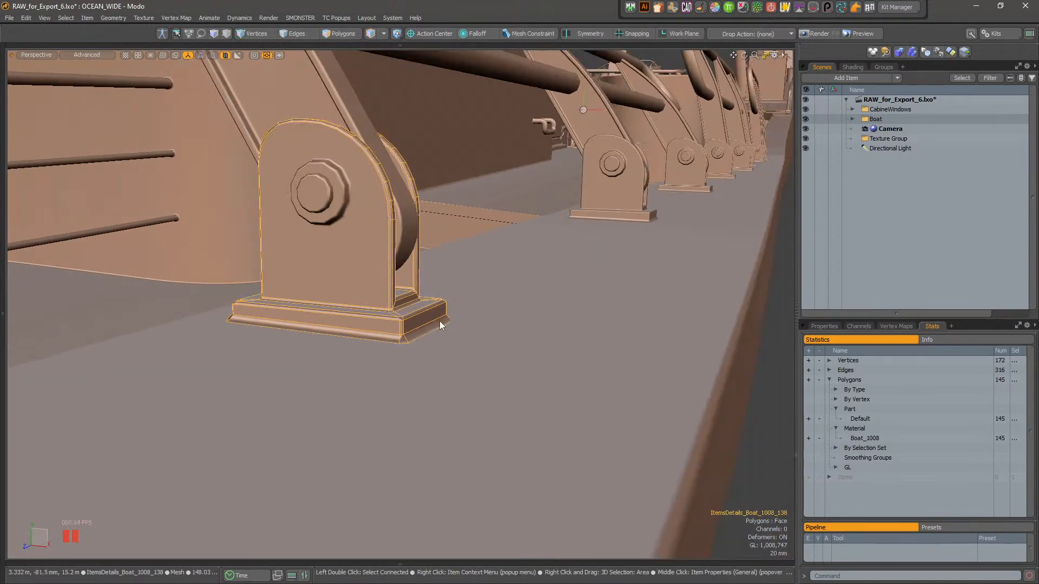
right_click_drag(537, 312, 703, 325, "alt")
left_click(658, 218)
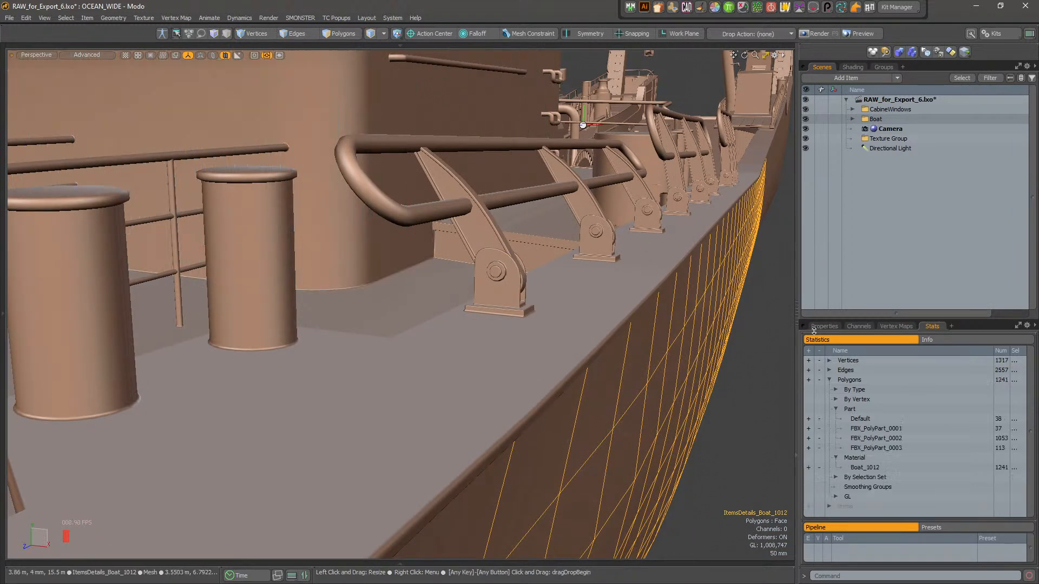
left_click(767, 340)
- Examine how the bollards' flared bases meet the deck rim beside the railing
left_click_drag(476, 324, 596, 340, "alt")
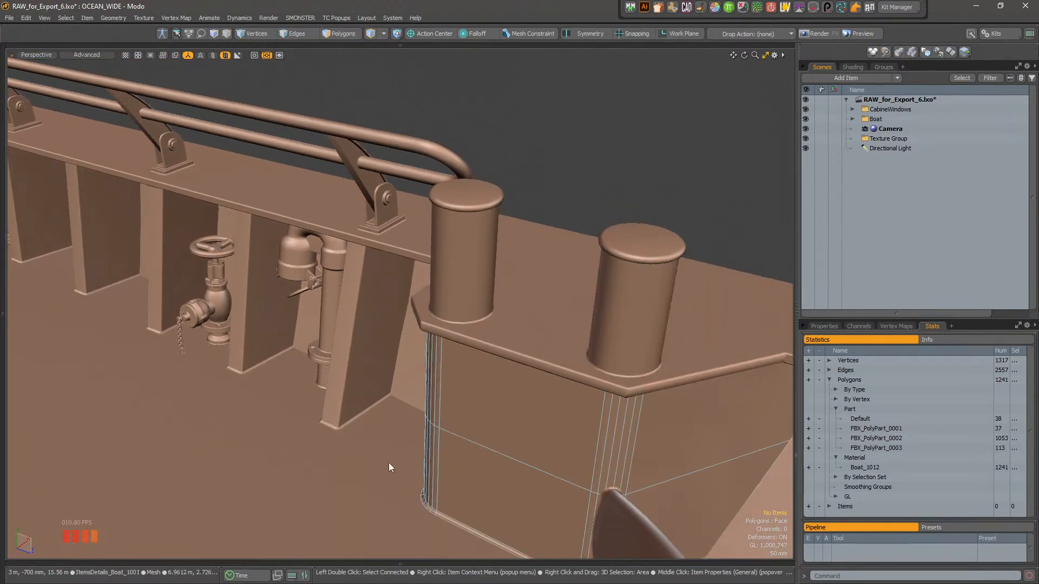
left_click_drag(420, 344, 559, 187, "alt")
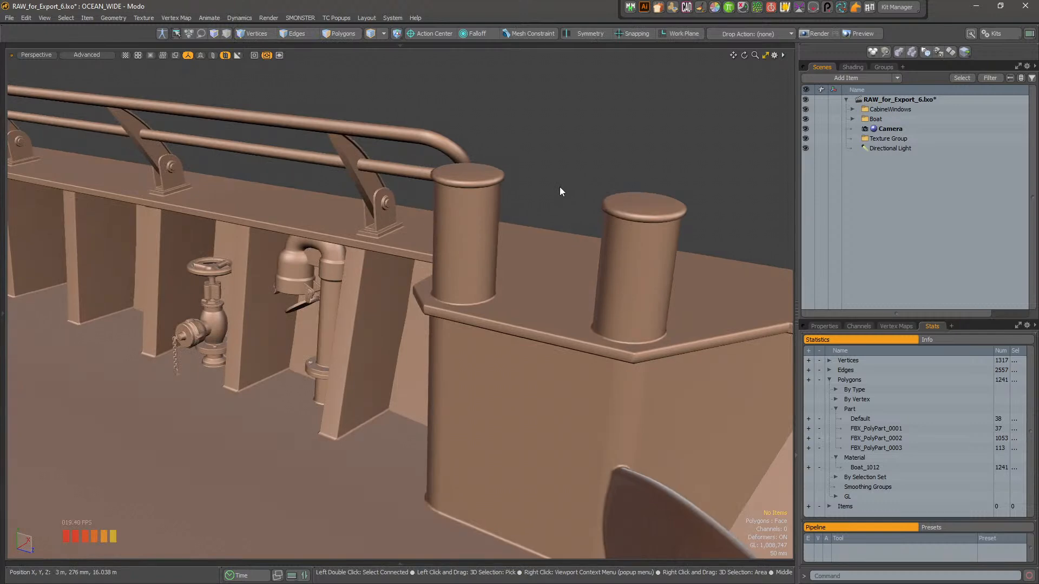
left_click_drag(514, 246, 467, 280, "alt")
mouse_move(466, 279)
right_mouse_down("alt")
mouse_move(571, 281)
mouse_move(484, 284)
right_mouse_up("alt")
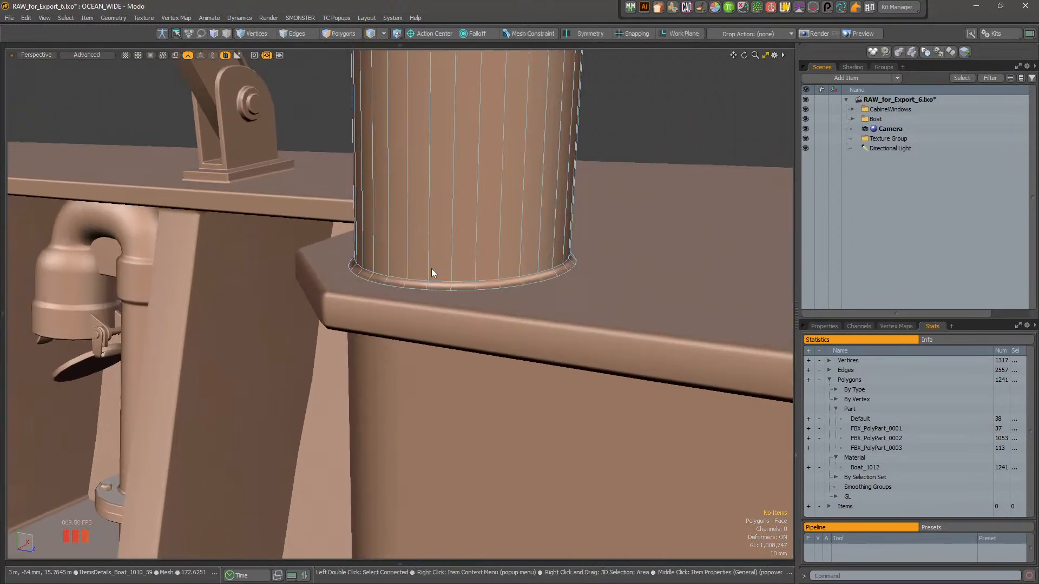
right_click_drag(631, 281, 731, 309, "alt")
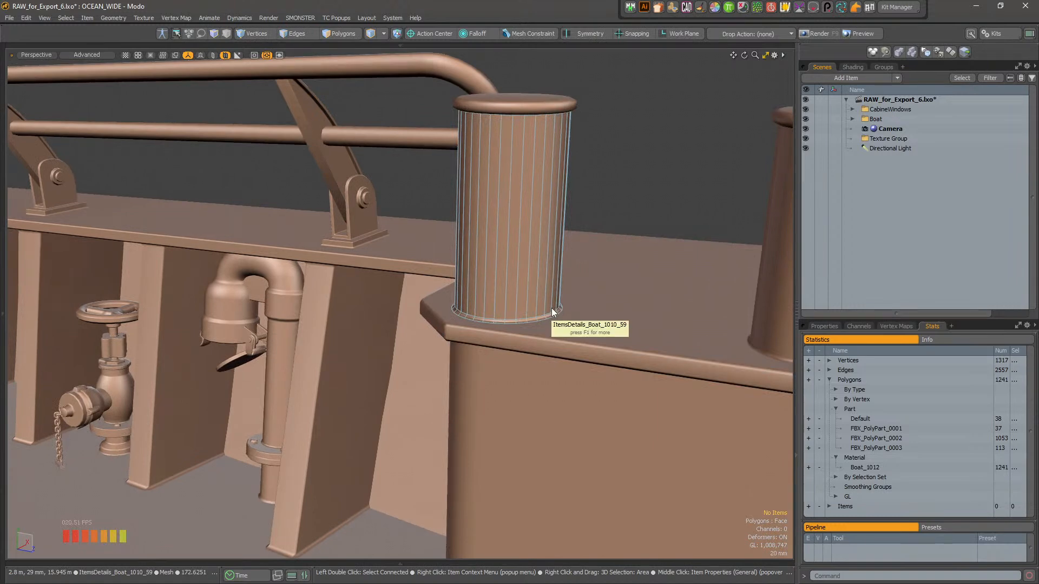
- Examine where the deck handrails meet the curved cabin wall, and look over the upper deck's bulwark
left_click_drag(644, 284, 455, 265, "alt")
scroll(560, 270, "down", 5)
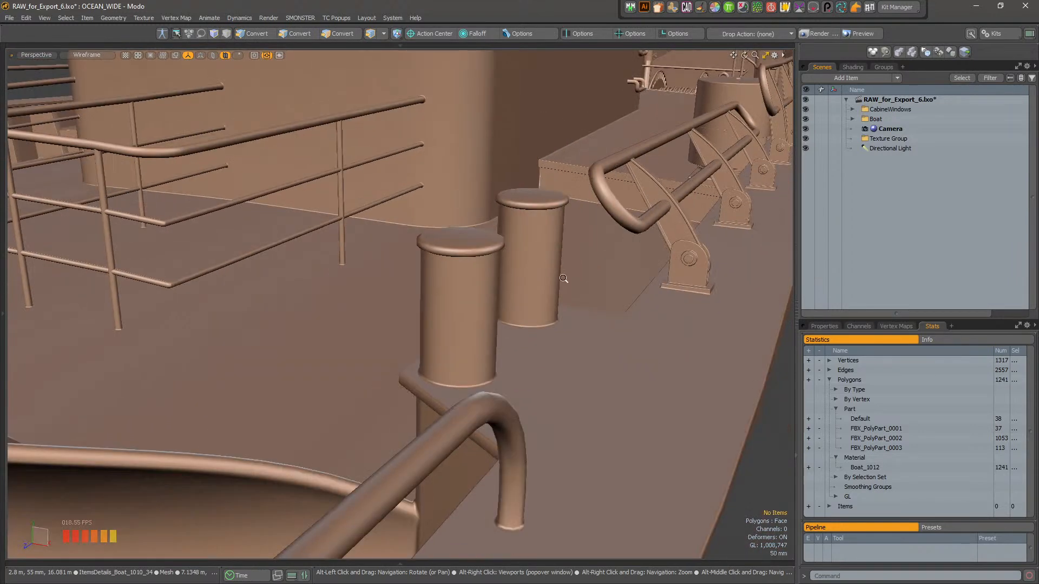
left_click_drag(666, 345, 562, 308, "alt")
scroll(594, 327, "down", 4)
left_click_drag(563, 238, 436, 375, "alt+shift")
right_click_drag(436, 375, 469, 355, "alt")
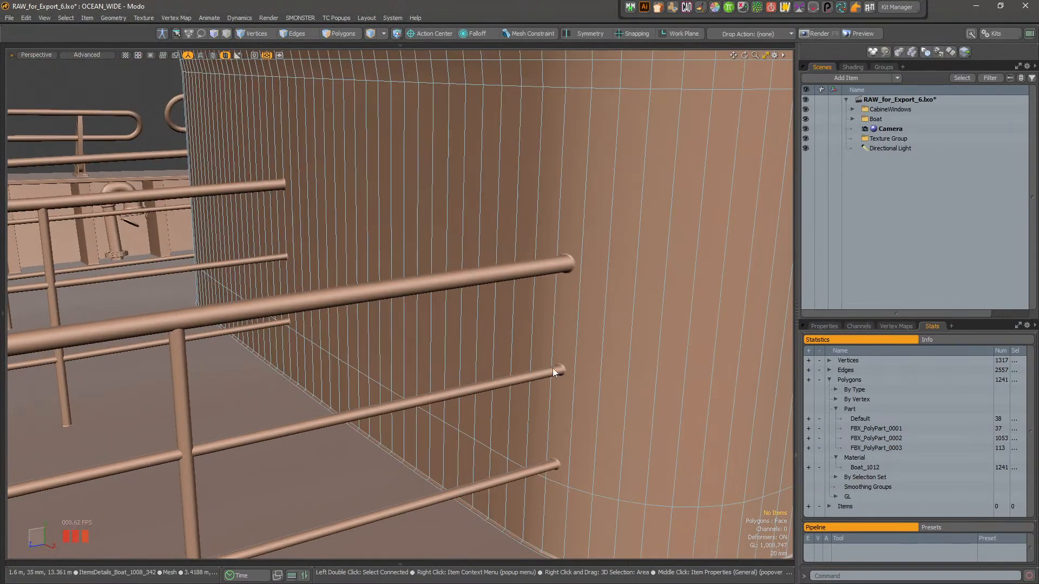
left_click_drag(557, 183, 404, 461, "alt+shift")
left_click_drag(628, 104, 265, 547, "alt+shift")
left_click_drag(630, 195, 271, 533, "alt+shift")
left_click_drag(484, 343, 281, 368, "alt")
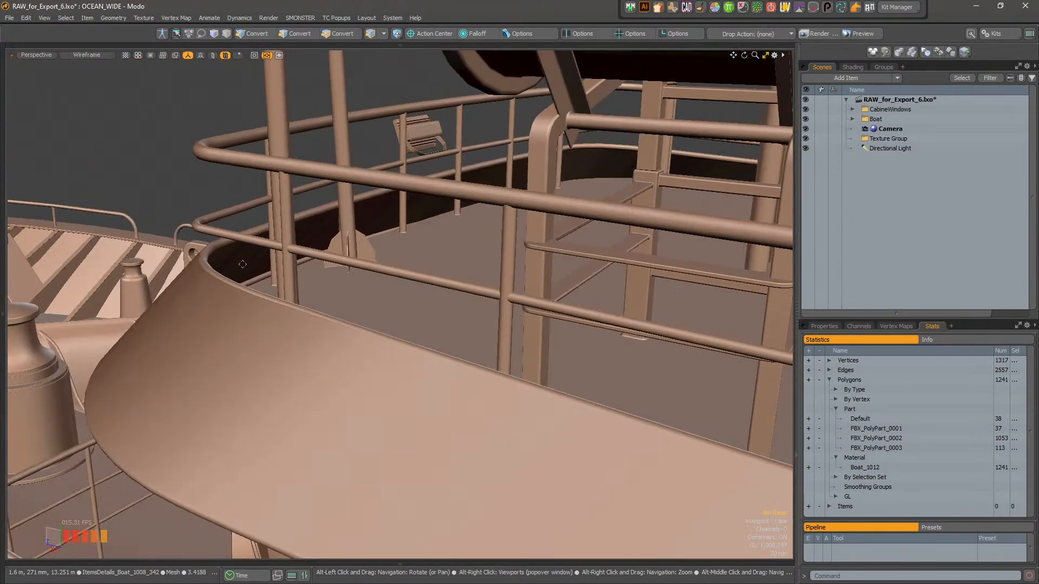
- Inspect the upper deck's railings and the large winch drums on the deck up close
left_click_drag(557, 286, 304, 220, "alt+shift")
left_click_drag(541, 330, 387, 217, "alt+shift")
left_click_drag(574, 303, 452, 309, "alt")
left_click_drag(323, 330, 536, 281, "alt")
left_click_drag(535, 281, 414, 357, "ctrl+alt")
left_click_drag(638, 352, 330, 360, "alt+shift")
left_click_drag(519, 401, 354, 260, "ctrl+alt")
left_click_drag(433, 346, 295, 355, "alt")
left_click_drag(271, 358, 312, 361, "ctrl+alt")
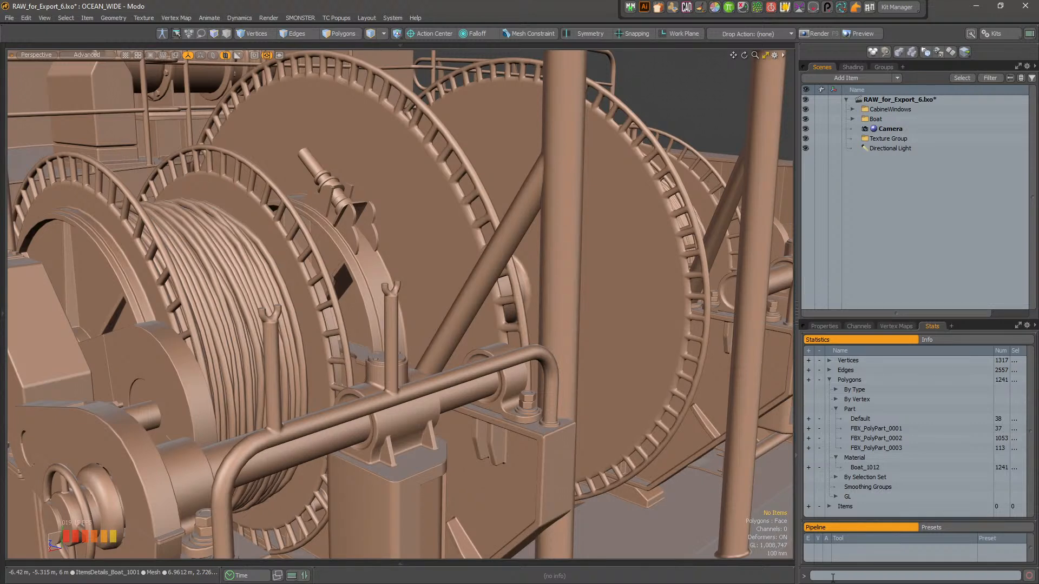
- Run the glmeter command and orbit the whole boat to check the viewport's navigation performance
right_click_drag(521, 265, 680, 265, "alt")
left_click(844, 575)
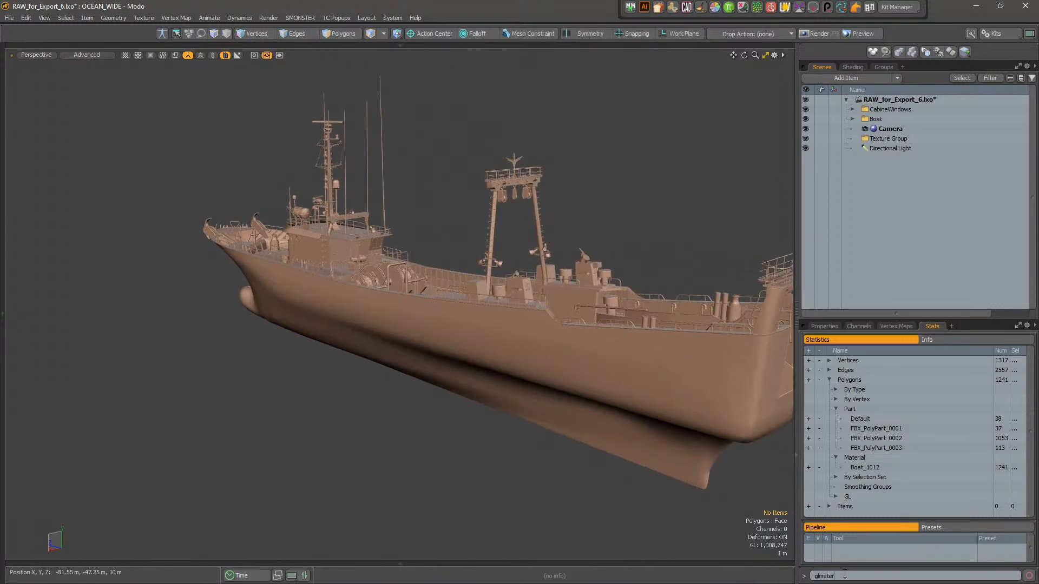
left_click_drag(424, 389, 472, 301, "alt")
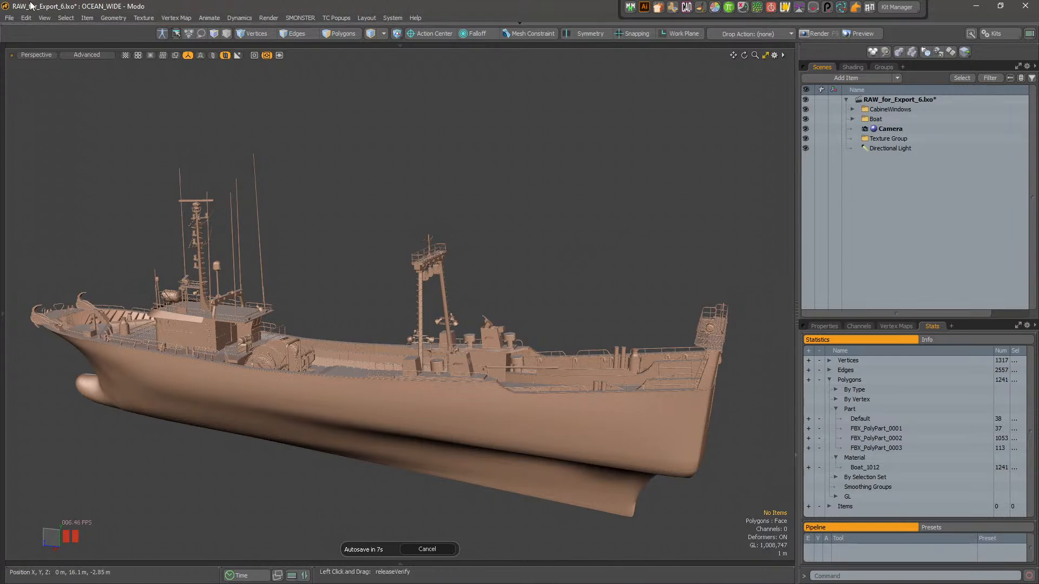
- Select all mesh items in the scene and expand the Boat group in the item list
left_click(66, 18)
mouse_move(99, 97)
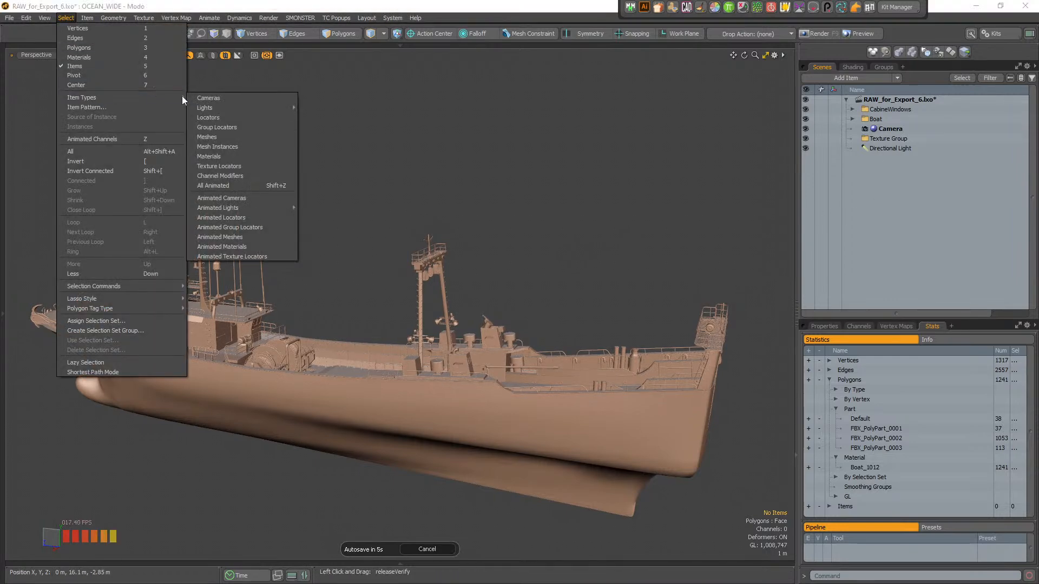
left_click(243, 138)
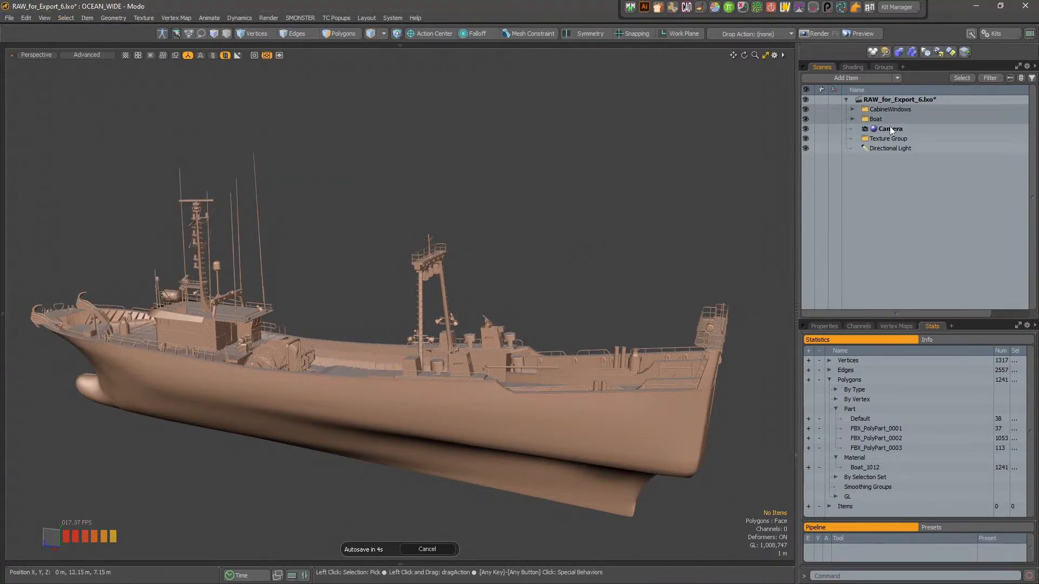
double_click(867, 118)
left_click(852, 119)
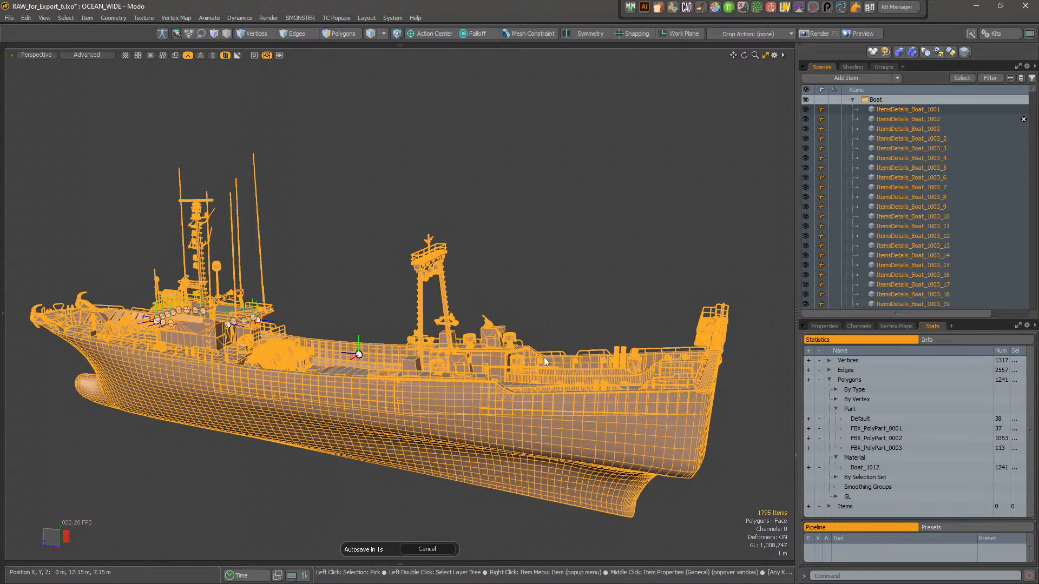
right_click(904, 118)
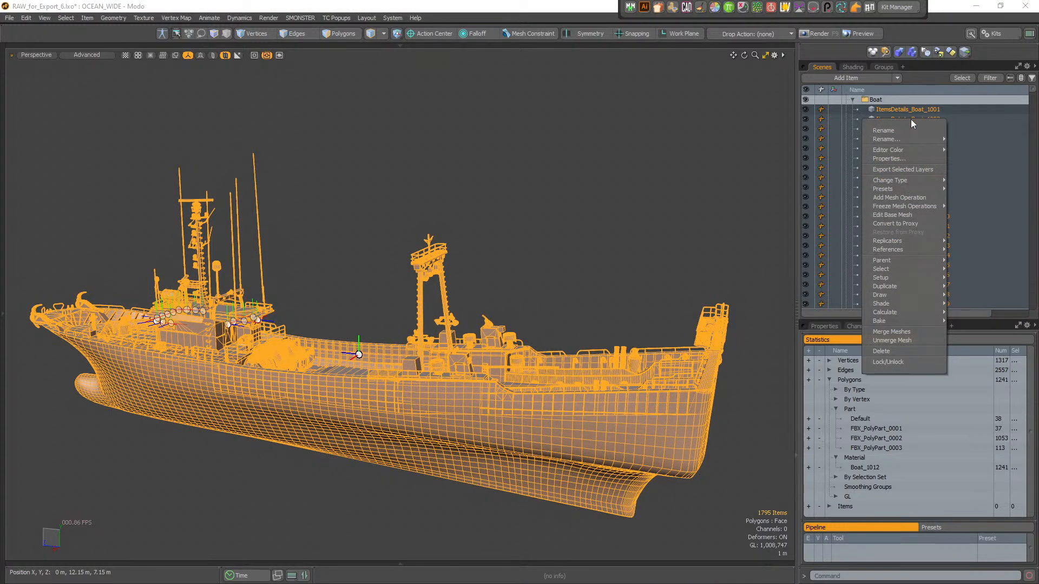
mouse_move(911, 149)
mouse_move(914, 180)
left_click(965, 196)
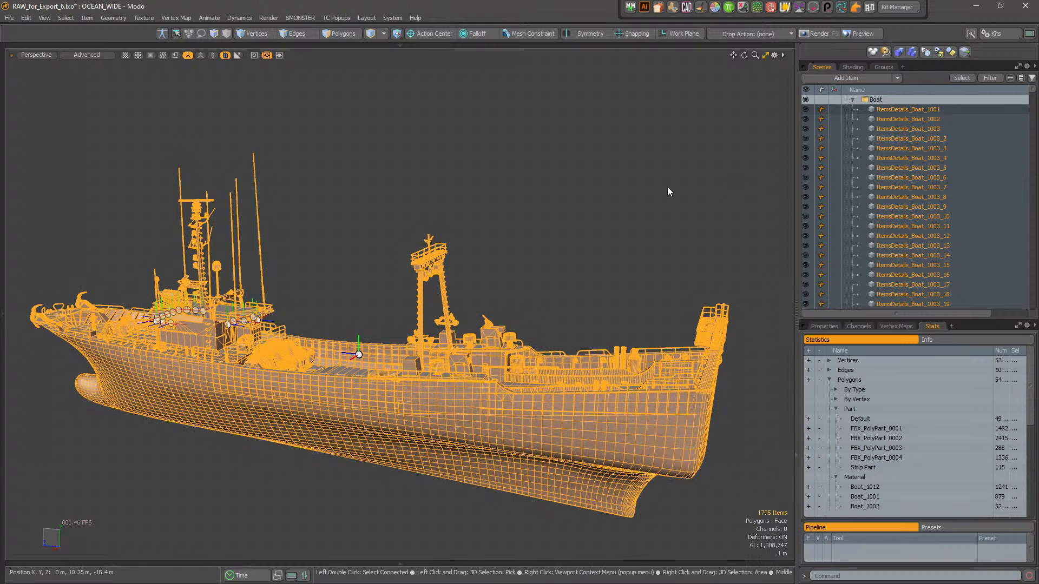
left_click(637, 198)
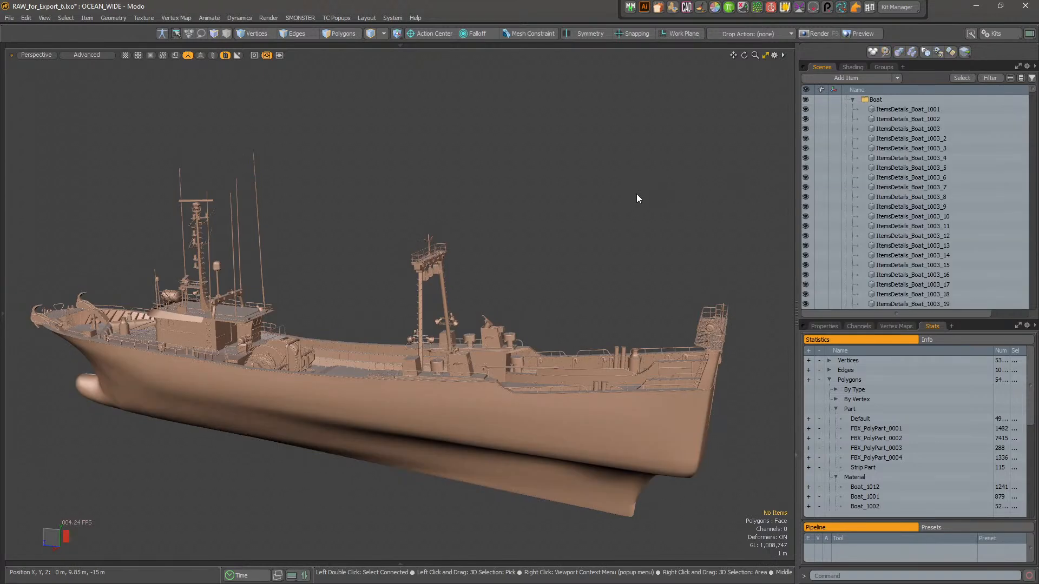
left_click(921, 110)
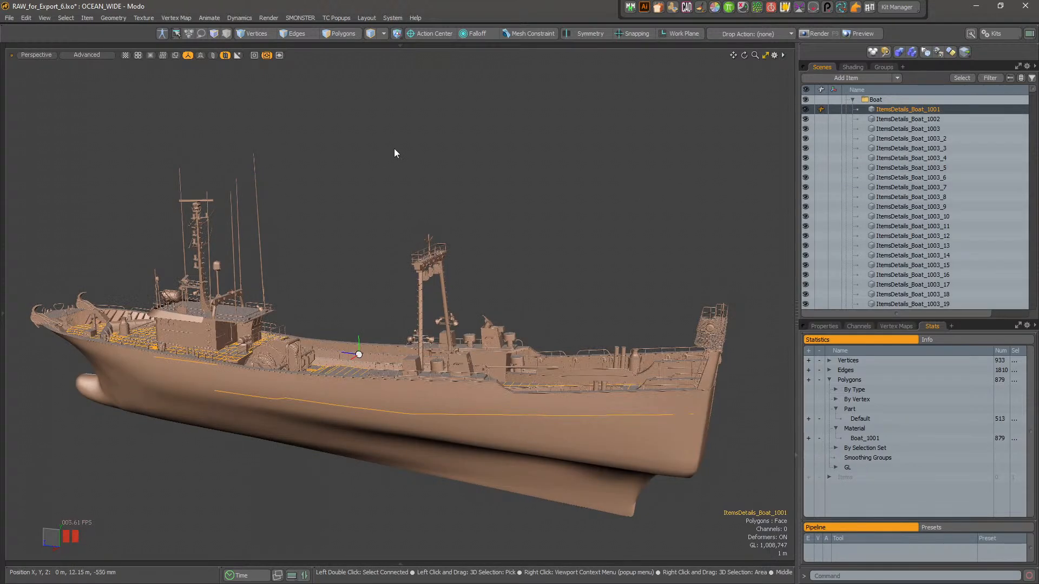
left_click(351, 148)
- Select all mesh items in the scene, convert them to the Static Mesh type, and clear the selection
left_click(69, 18)
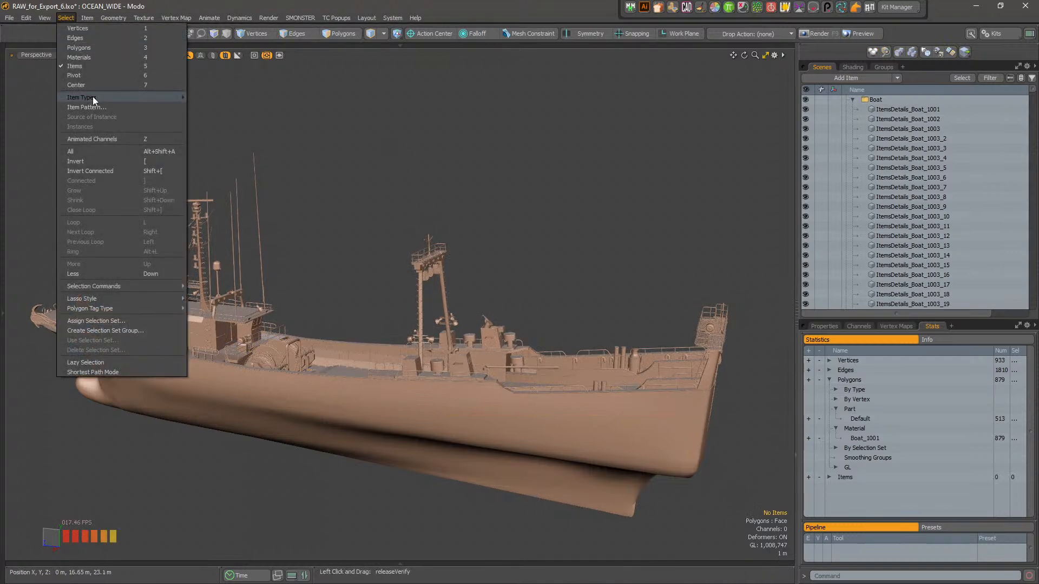
mouse_move(87, 98)
left_click(254, 134)
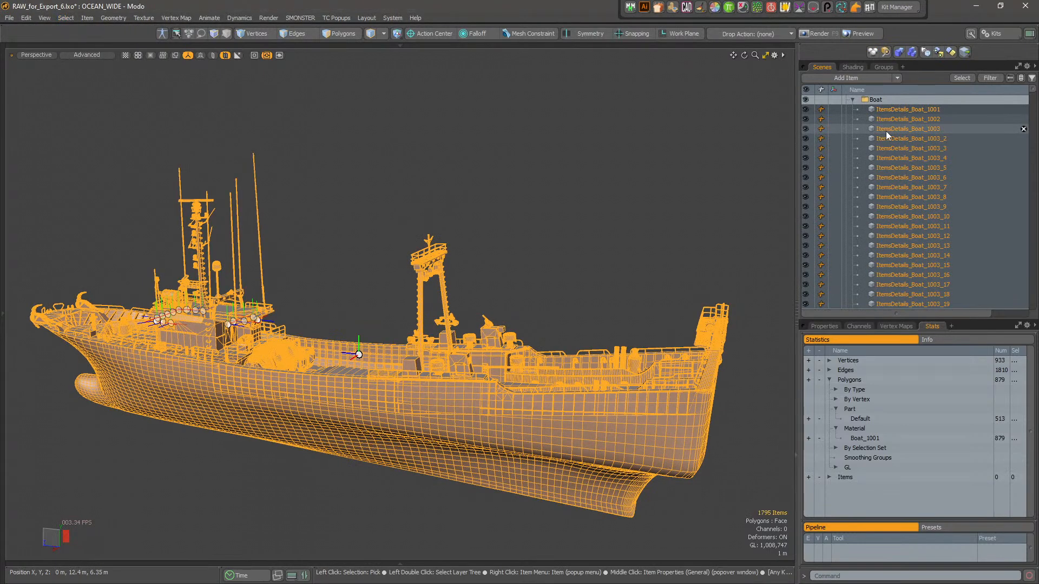
right_click(885, 131)
mouse_move(898, 201)
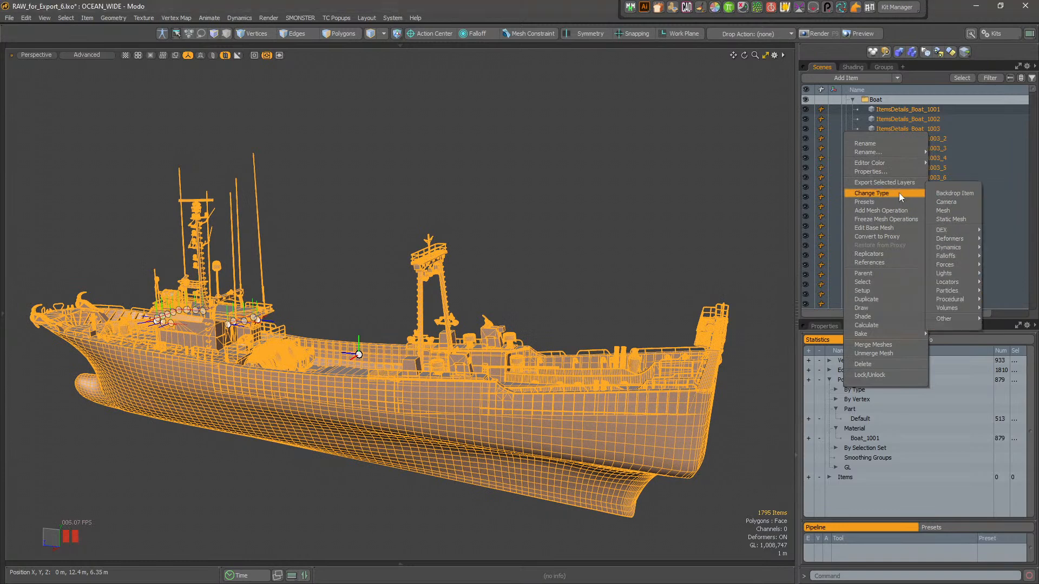
left_click(964, 220)
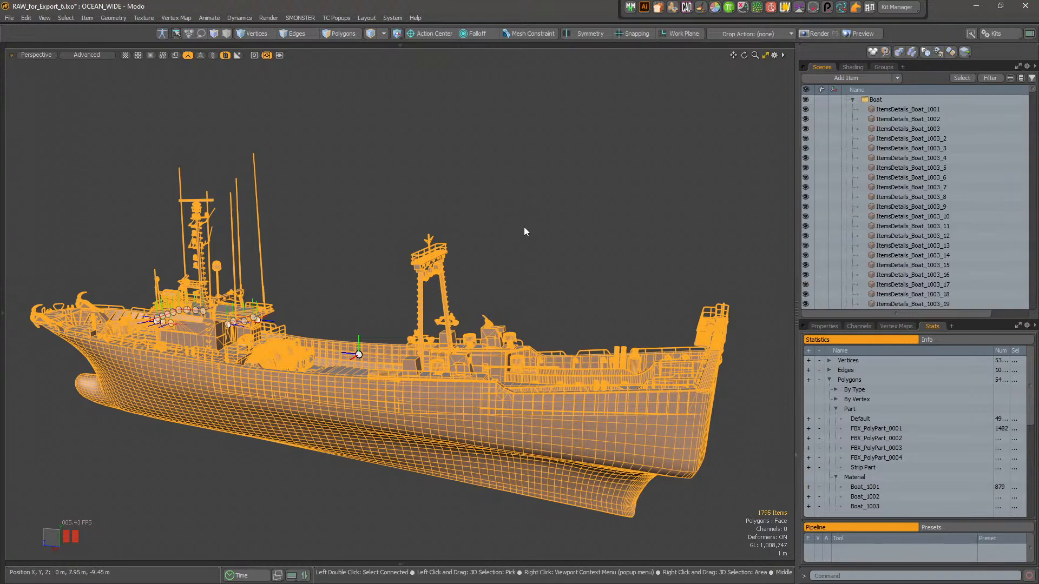
left_click(524, 232)
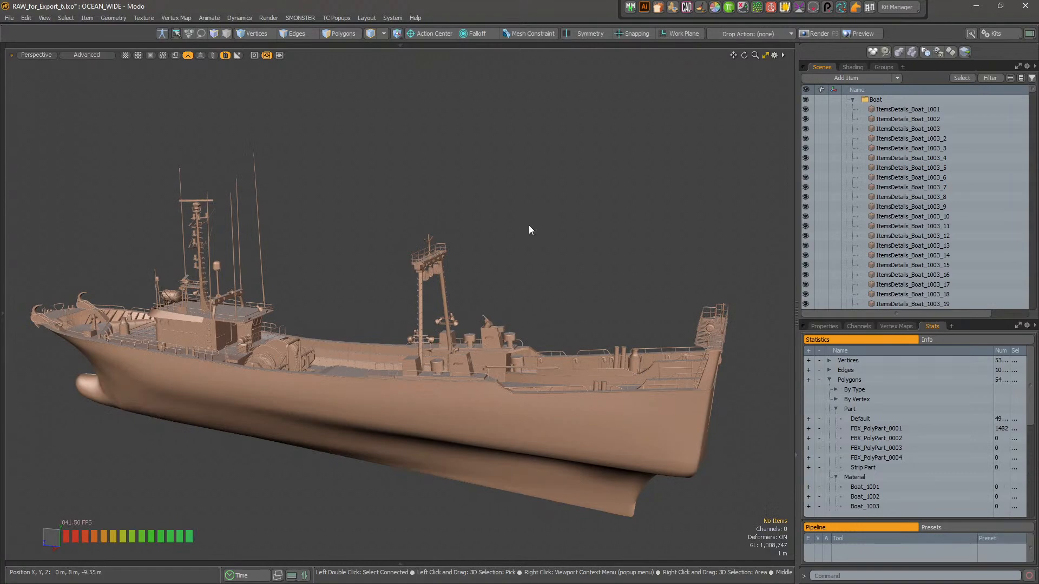
- Orbit the converted boat and zoom in on the deck housings behind the railing to test viewport navigation speed
left_click_drag(579, 358, 491, 345, "alt")
left_click_drag(577, 357, 329, 452, "alt")
left_click_drag(584, 378, 400, 352, "alt")
left_click_drag(400, 352, 476, 309, "ctrl+alt")
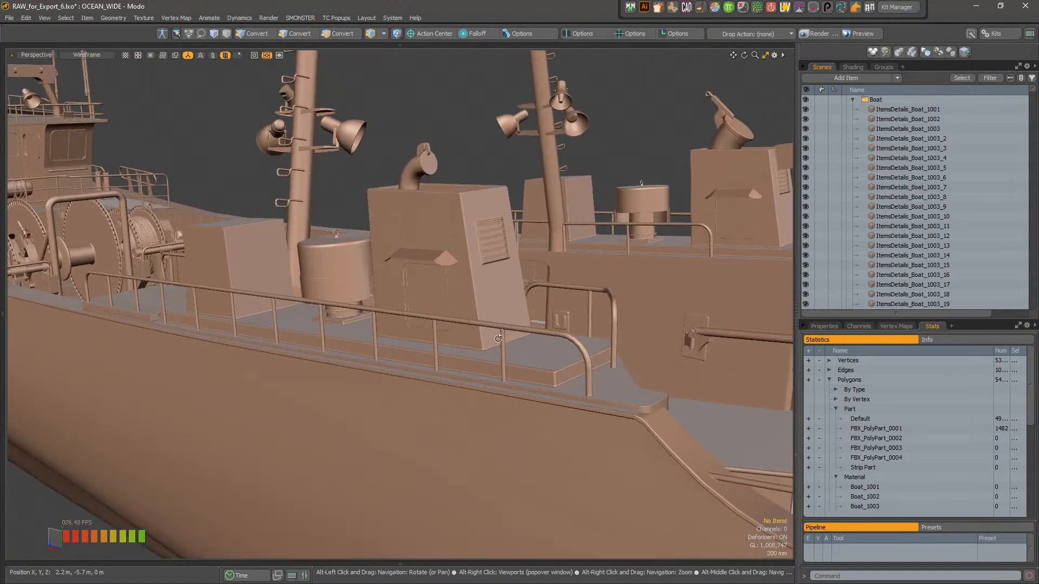
left_click(478, 304)
left_click(451, 109)
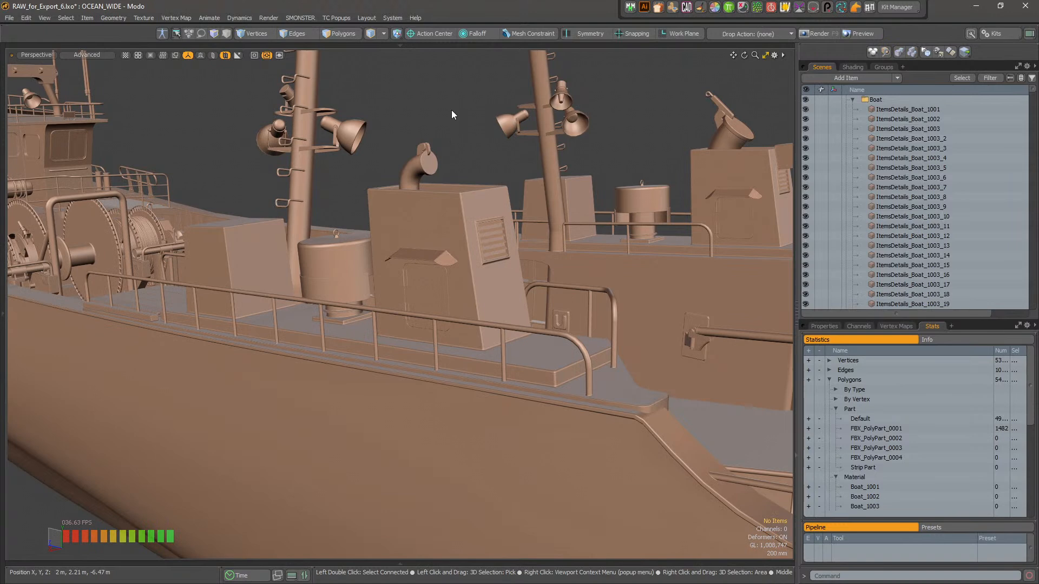
- Select the deck housing with the louvred vent and examine its static mesh wireframe up close
left_click_drag(455, 114, 432, 229, "alt")
left_click(443, 219)
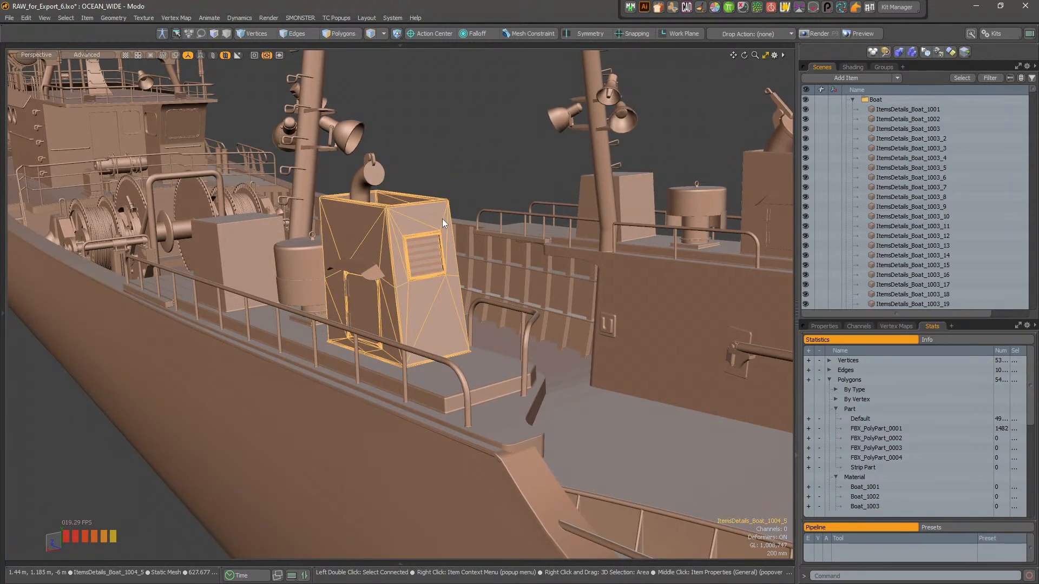
scroll(443, 219, "up", 5)
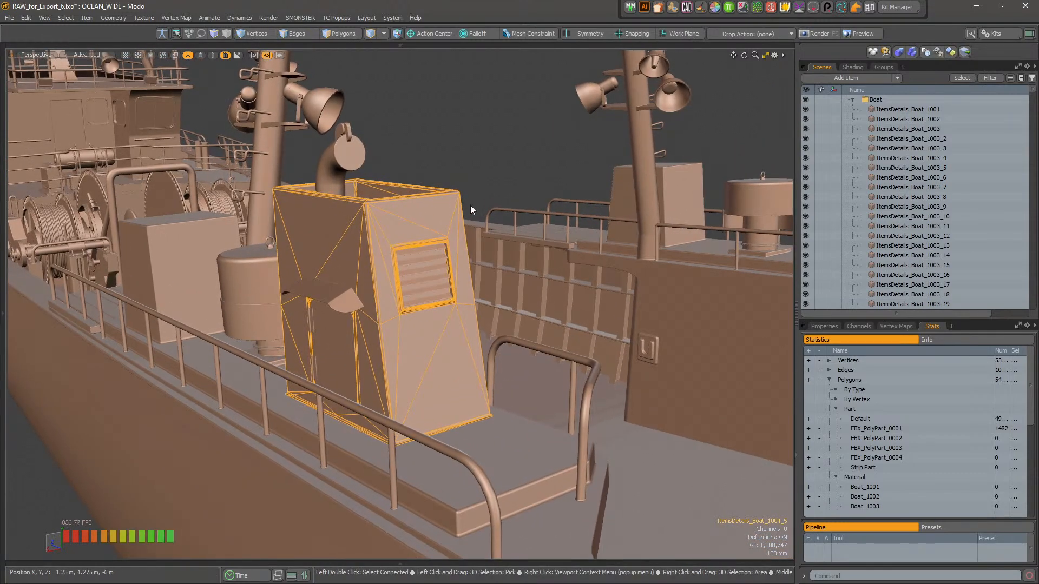
key("alt")
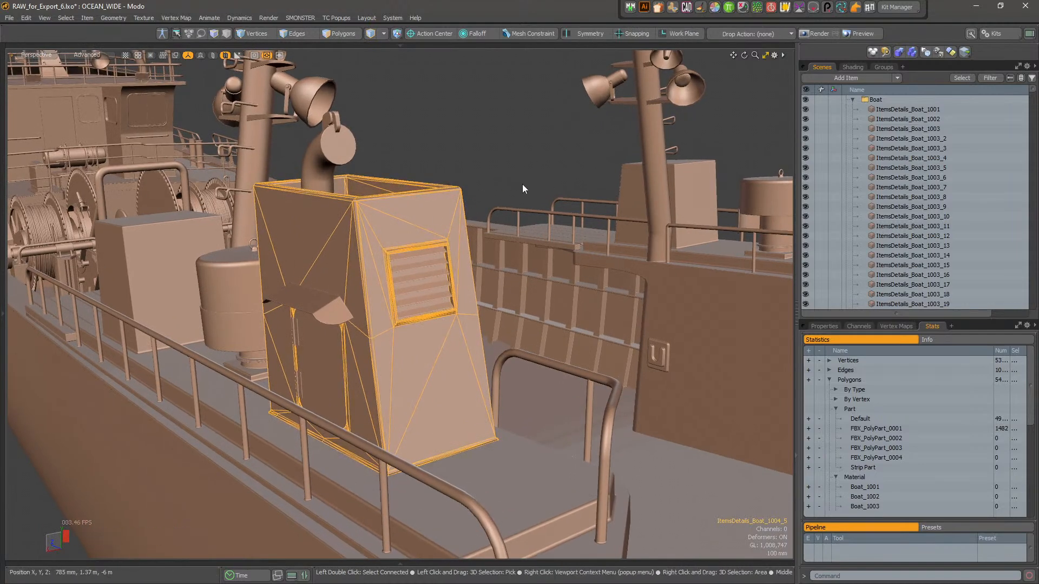
left_click_drag(453, 225, 428, 227, "alt")
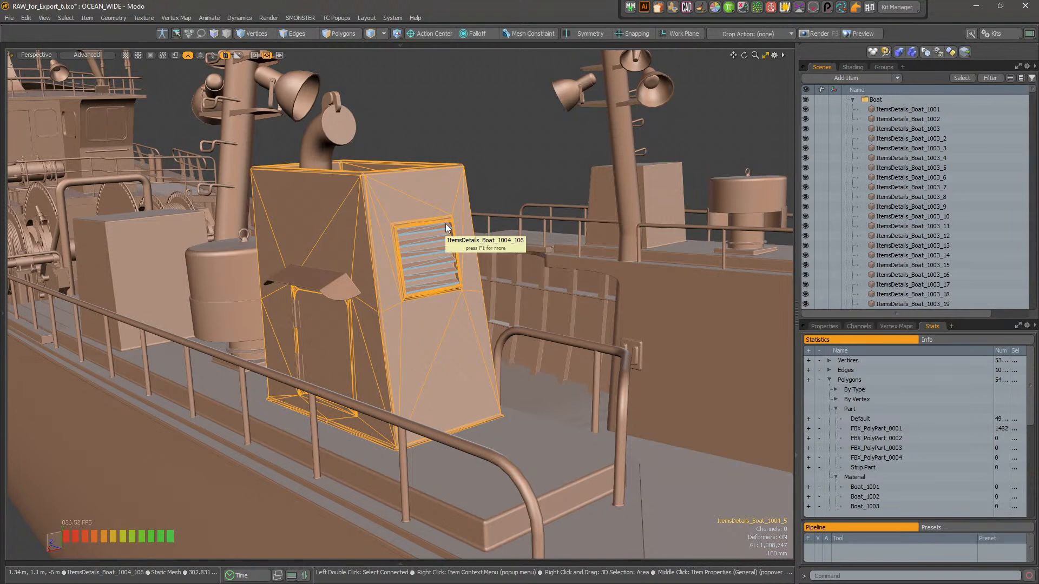
left_click_drag(447, 227, 421, 200, "alt")
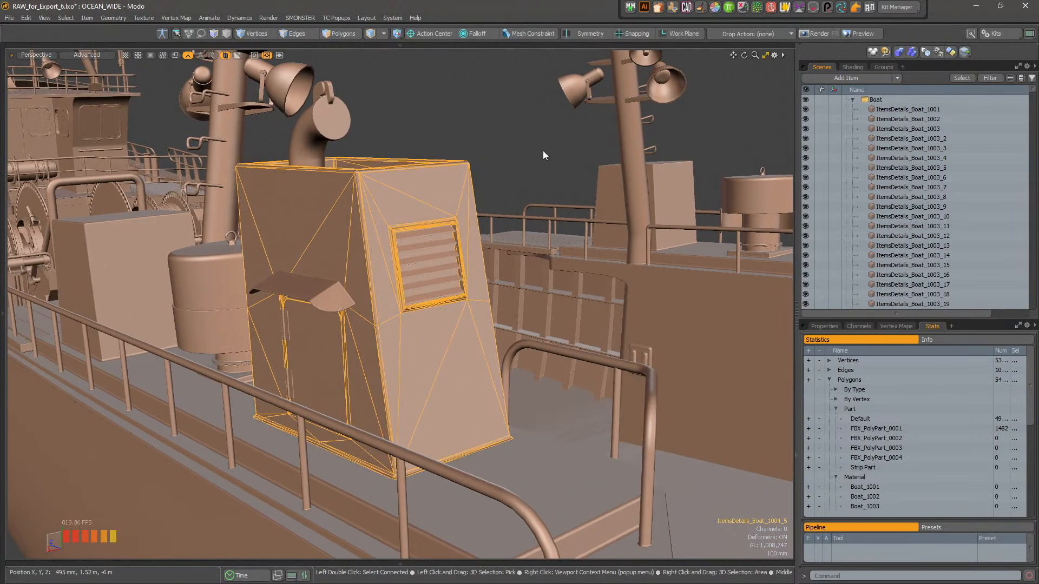
- Compare the static mesh wireframes of the vent housing and the plain box housing on the far deck
left_click(644, 184)
left_click(419, 211)
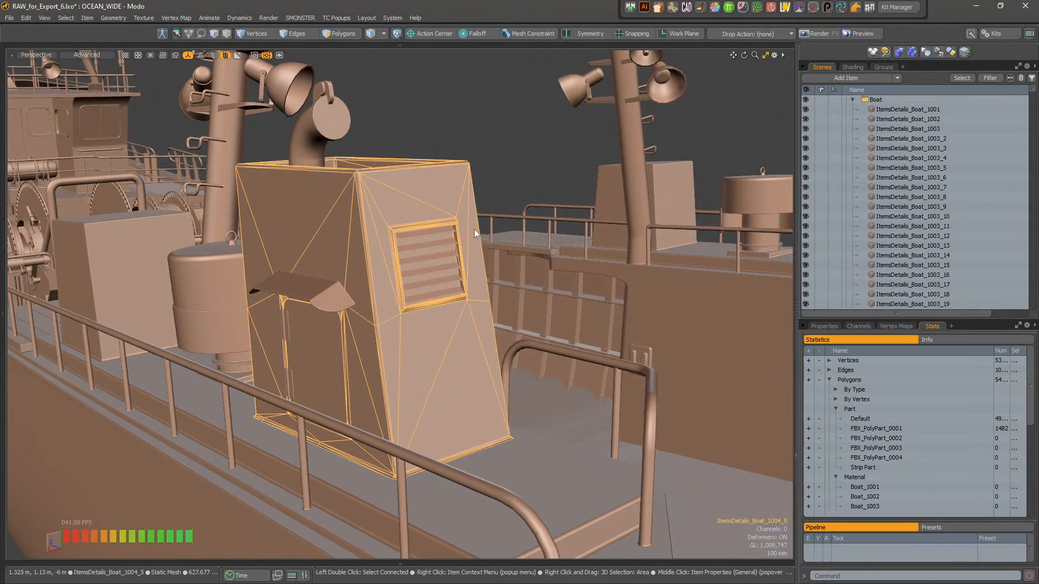
left_click(613, 206)
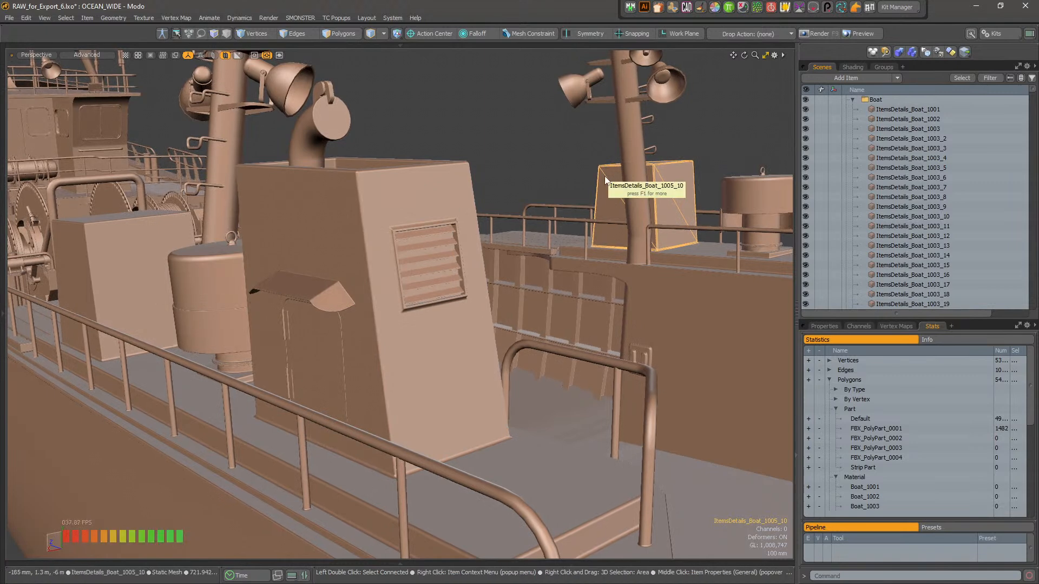
left_click(521, 172)
- Navigate around the boat's decks and inspect the inner wall with the hatch door below the raised side deck
left_click_drag(530, 194, 420, 209, "alt")
right_click_drag(419, 208, 489, 292, "alt")
left_click_drag(435, 227, 422, 214, "alt")
right_click_drag(422, 211, 568, 217, "alt")
left_click_drag(568, 217, 722, 183, "alt")
left_click_drag(422, 267, 481, 256, "alt+shift")
left_click_drag(381, 276, 441, 439, "alt+shift")
mouse_move(319, 203)
right_mouse_down("alt")
mouse_move(360, 200)
mouse_move(319, 198)
right_mouse_up("alt")
left_click_drag(320, 199, 528, 325, "alt")
right_click_drag(529, 324, 390, 287, "alt")
left_click_drag(390, 287, 552, 138, "alt+shift")
left_click_drag(446, 354, 413, 394, "alt")
right_click_drag(412, 394, 490, 405, "alt")
left_click_drag(489, 405, 360, 430, "alt+shift")
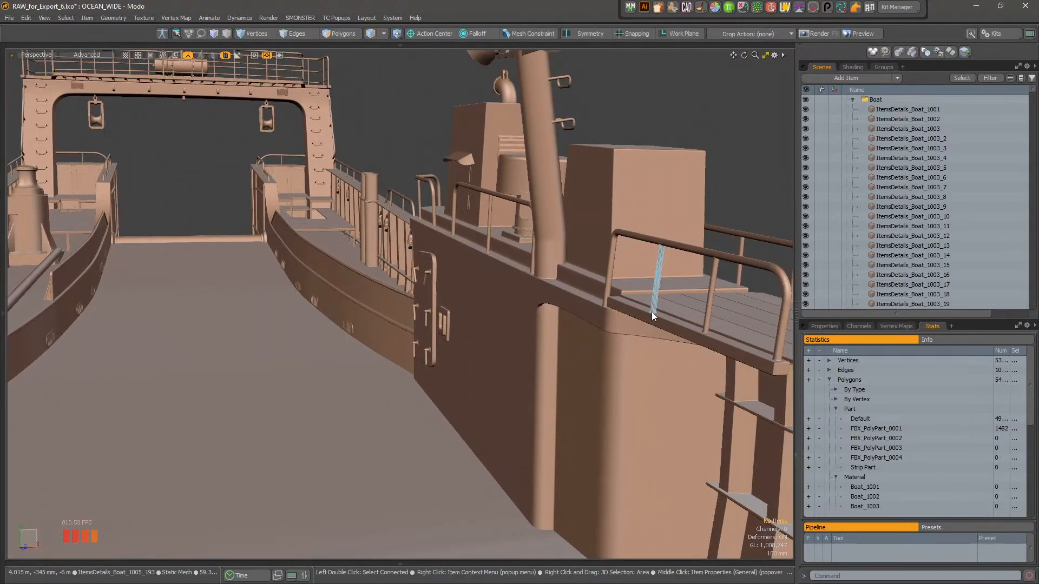
- Convert the inner deck wall with the hatch door, ItemsDetails_Boat_1004_59, back to the Mesh type
left_click(621, 326)
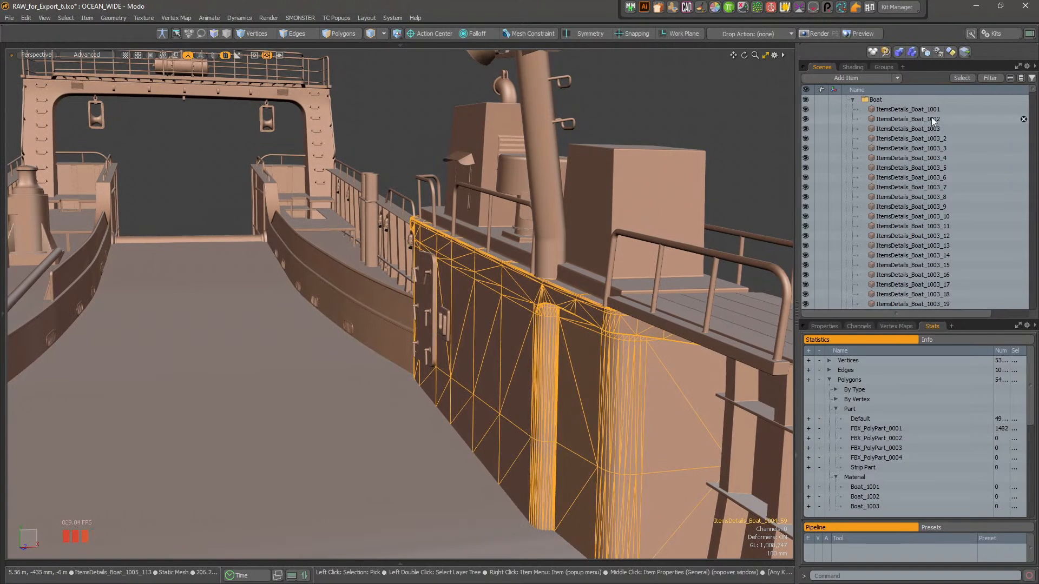
key("f")
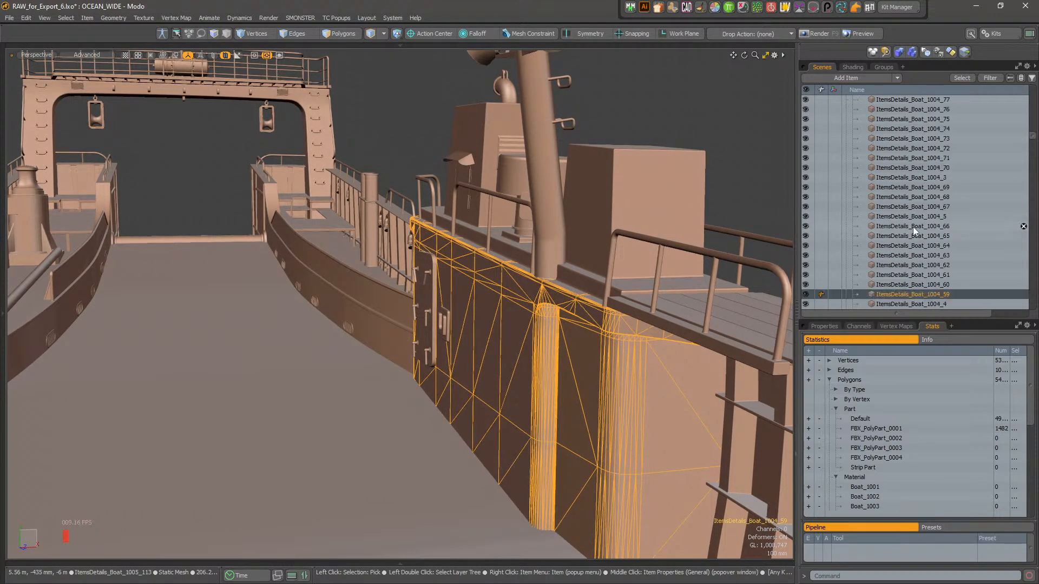
right_click(913, 297)
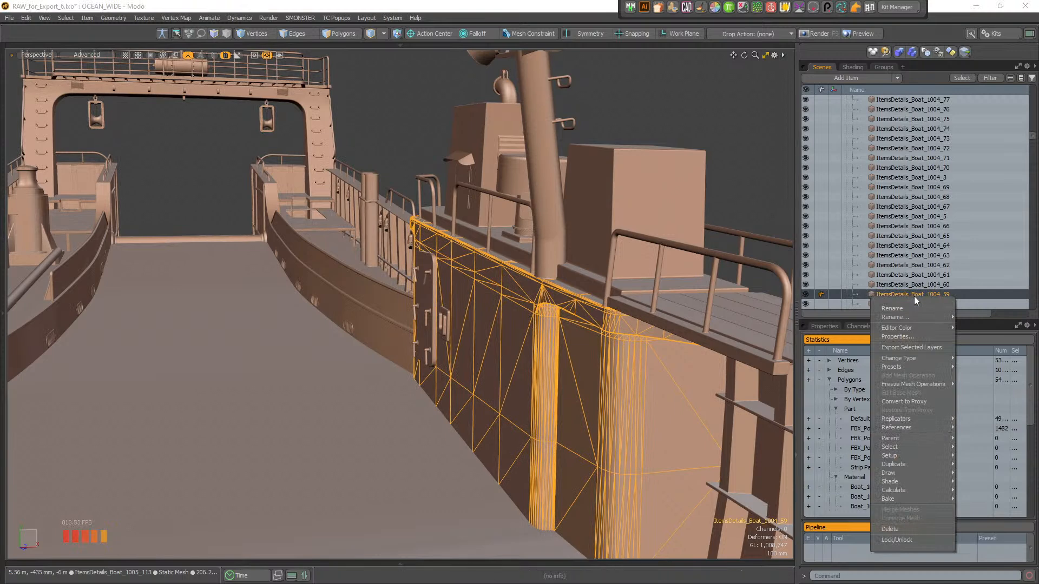
mouse_move(917, 327)
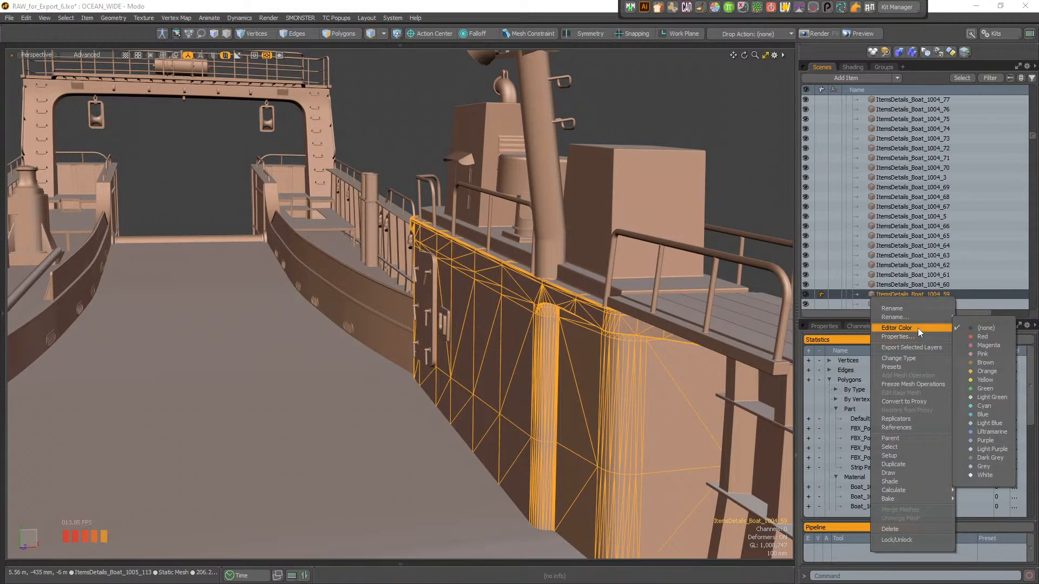
mouse_move(914, 361)
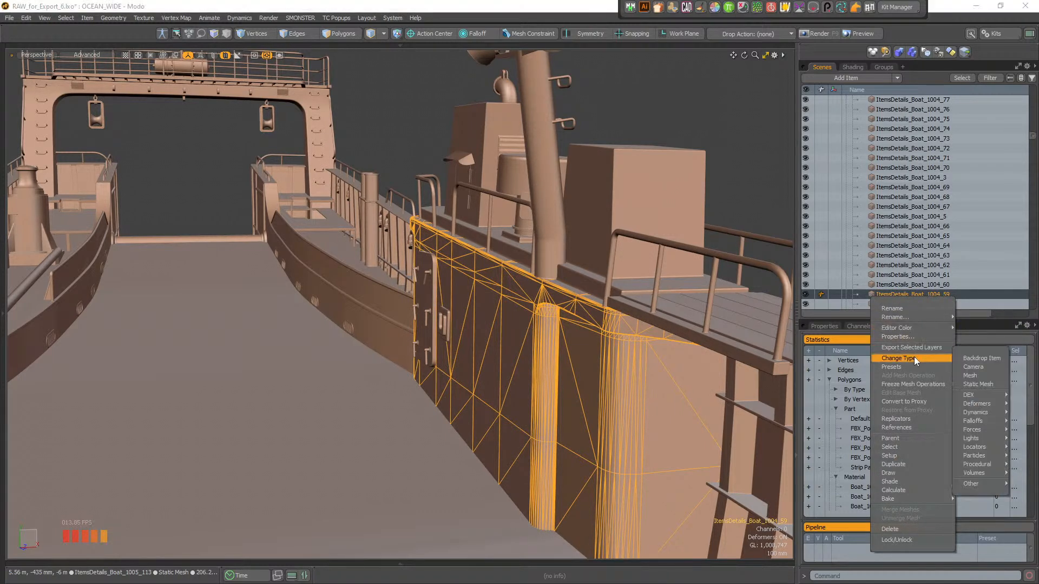
left_click(983, 374)
left_click(719, 199)
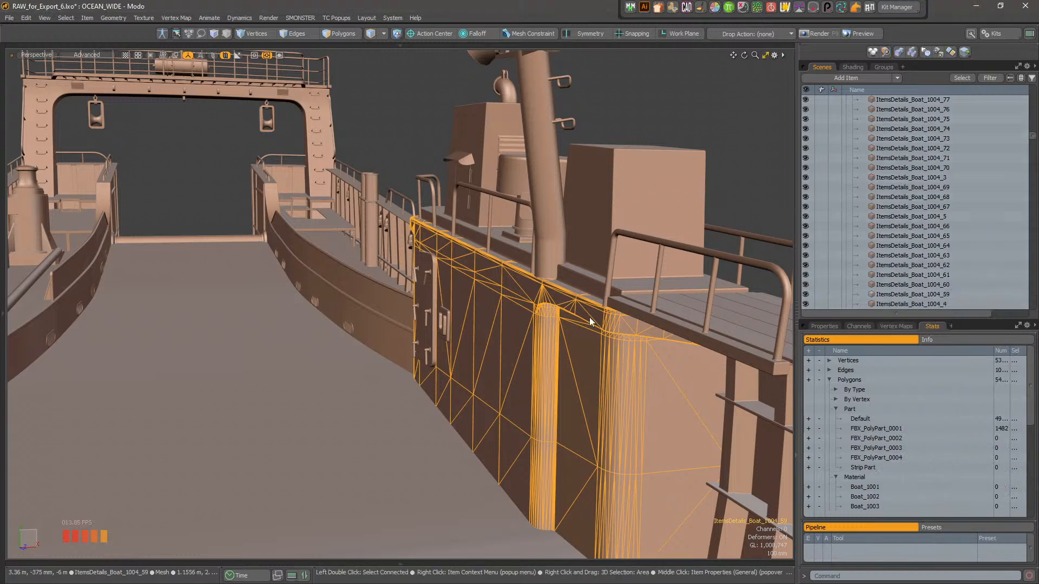
- Reselect the converted inner deck wall and examine its wireframe from around the rounded corner
left_click(591, 318)
left_click(763, 182)
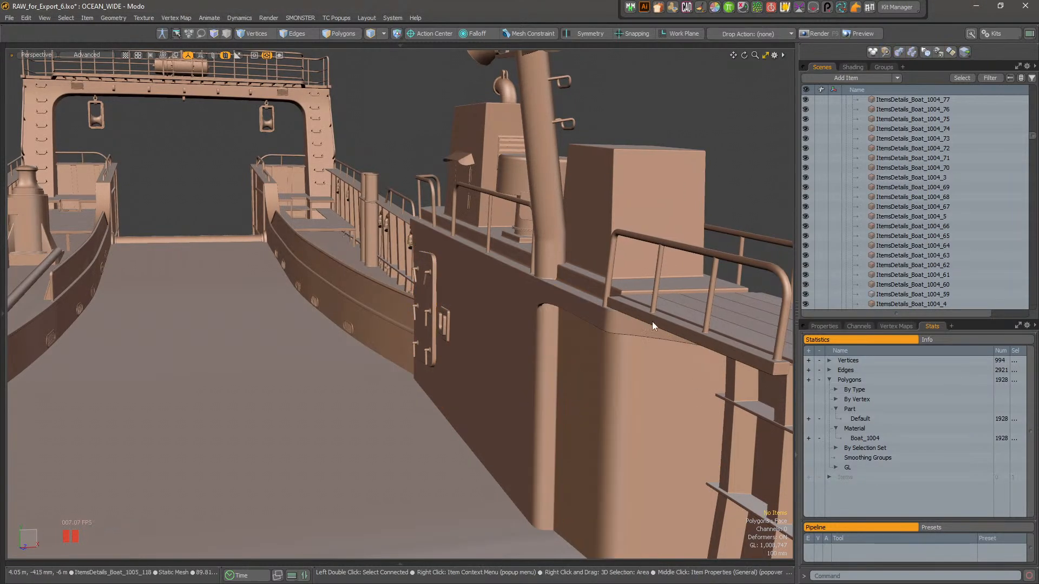
left_click(635, 337)
left_click_drag(690, 273, 694, 304, "alt")
left_click_drag(664, 343, 573, 347, "alt")
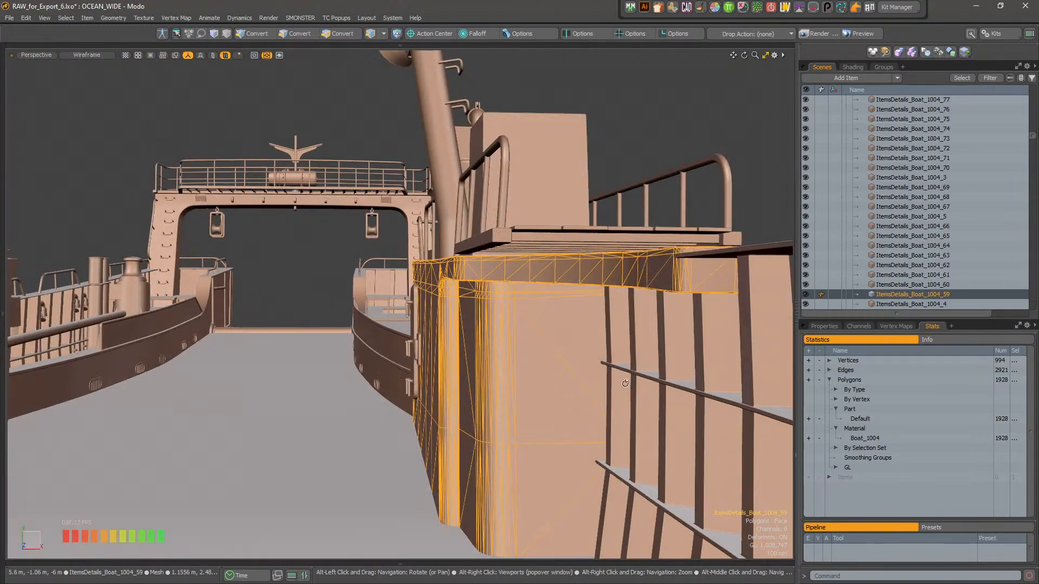
- Inspect the static mesh wireframes of the bulwark frames, the deck railing and the outer hull side
left_click(680, 352)
left_click(663, 434)
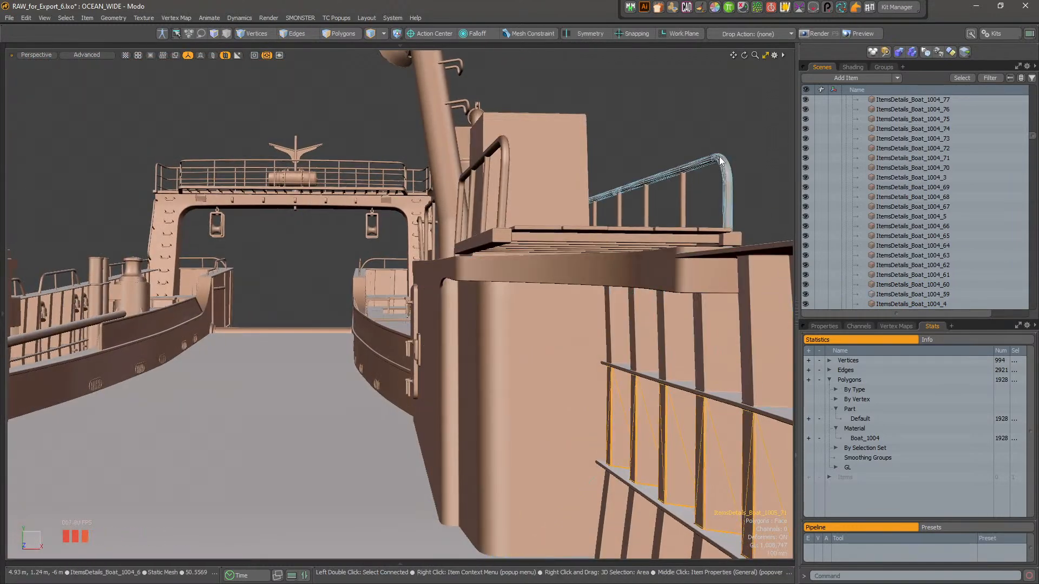
left_click(719, 158)
left_click(692, 279)
left_click_drag(700, 301, 583, 300, "alt")
left_click(585, 300)
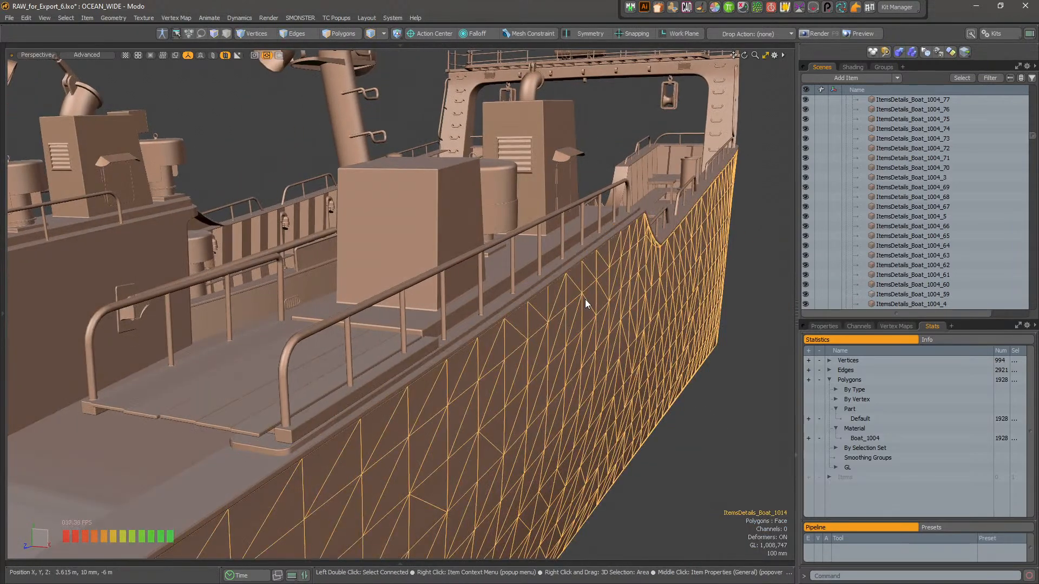
- Select ItemsDetails_Boat_1004_59 again and review the wall's wireframe together with the surrounding deck
left_click(895, 294)
left_click_drag(608, 300, 519, 302, "alt")
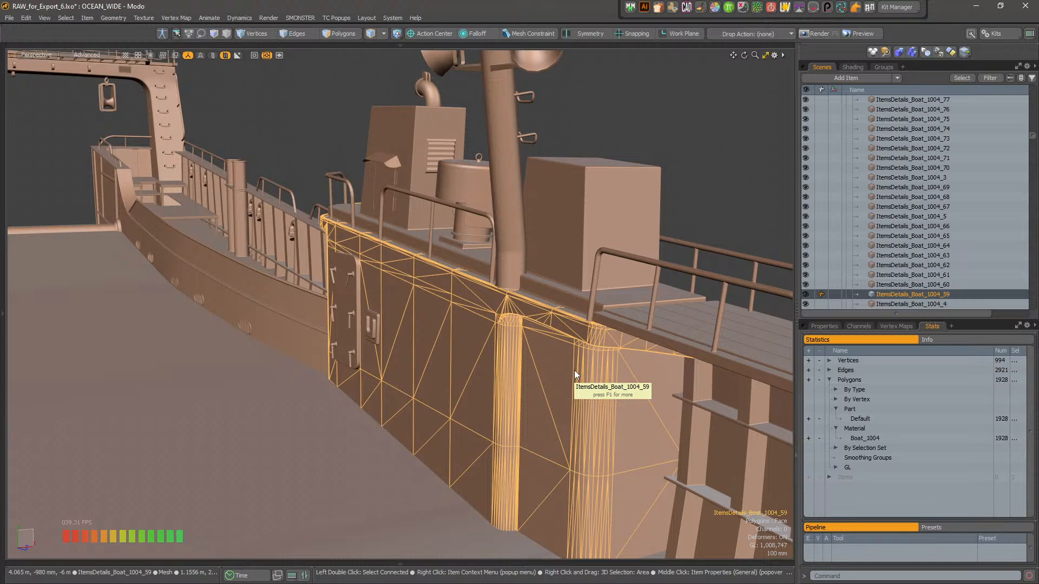
left_click(689, 204)
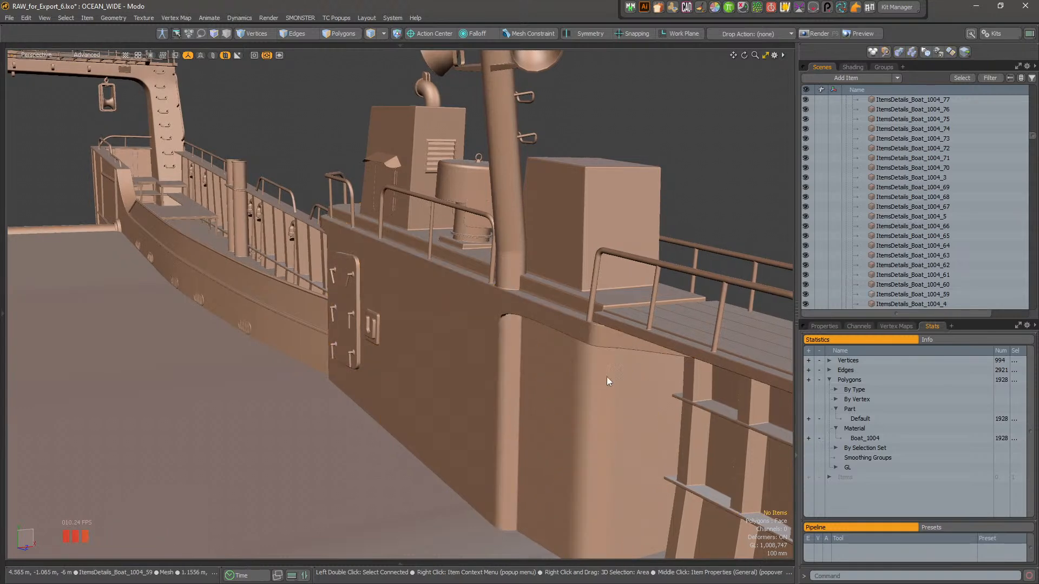
left_click(599, 378)
scroll(576, 362, "down", 1)
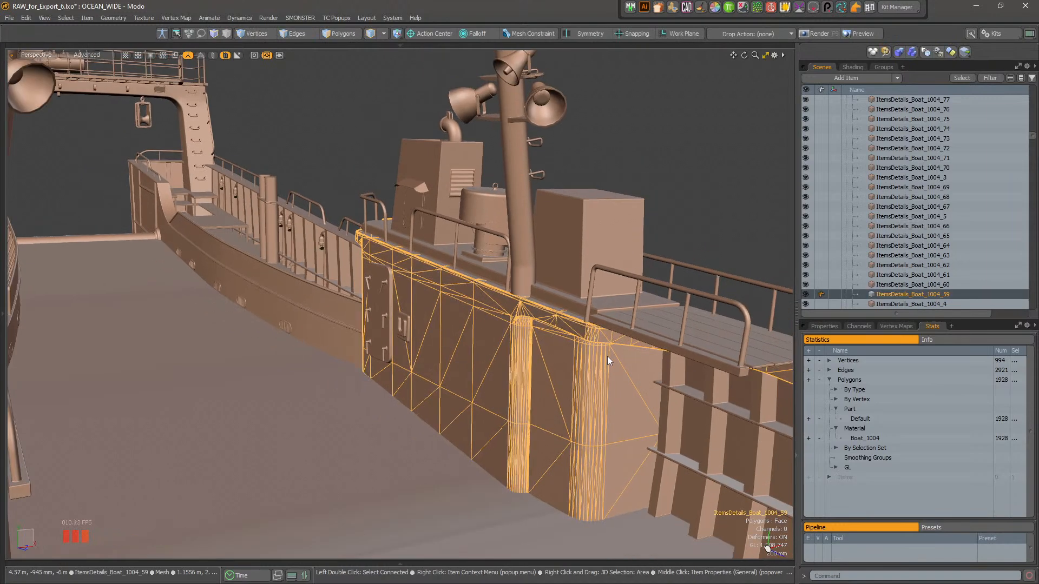
- Reselect ItemsDetails_Boat_1004_59 in the item list and review its item commands, including Add Mesh Operation, Parent and Bake, then clear the selection
left_click(750, 239)
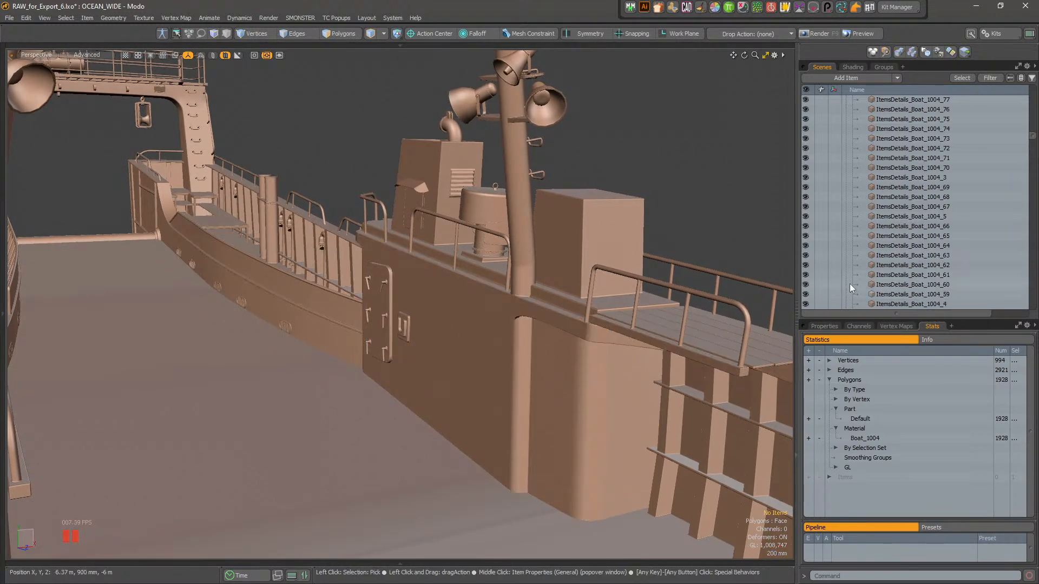
right_click(895, 295)
mouse_move(904, 431)
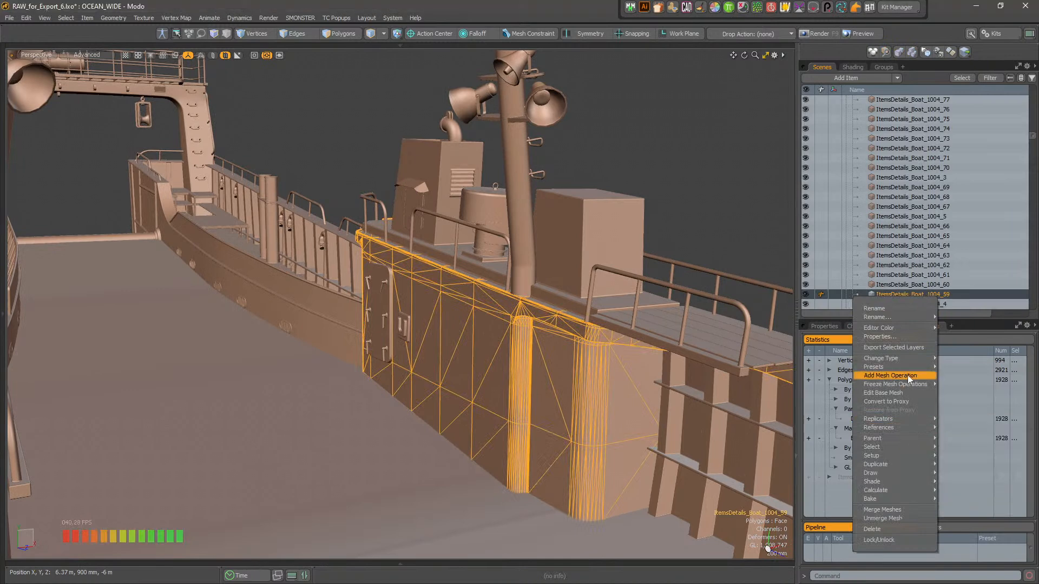
mouse_move(910, 384)
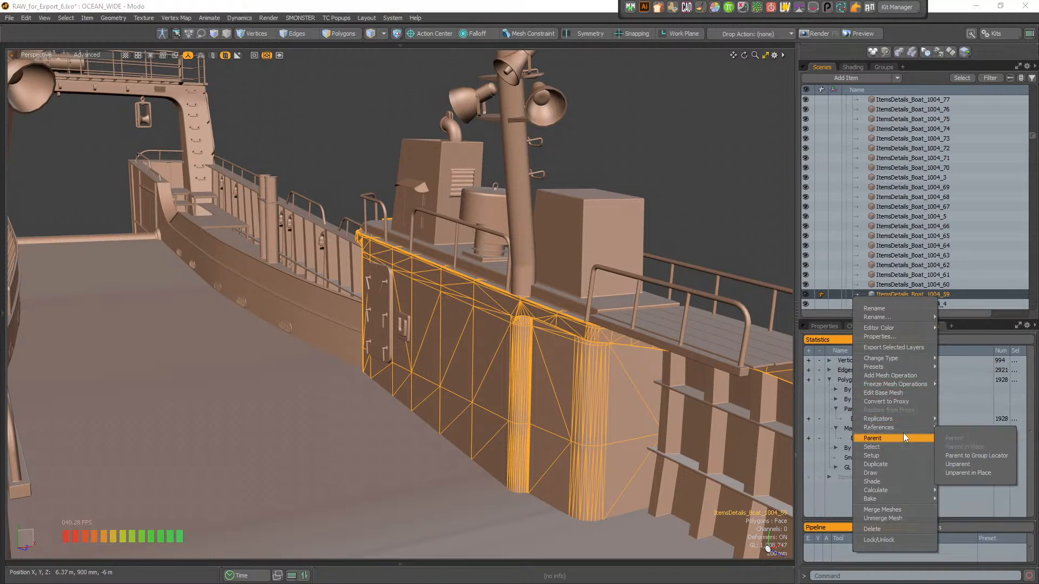
mouse_move(898, 499)
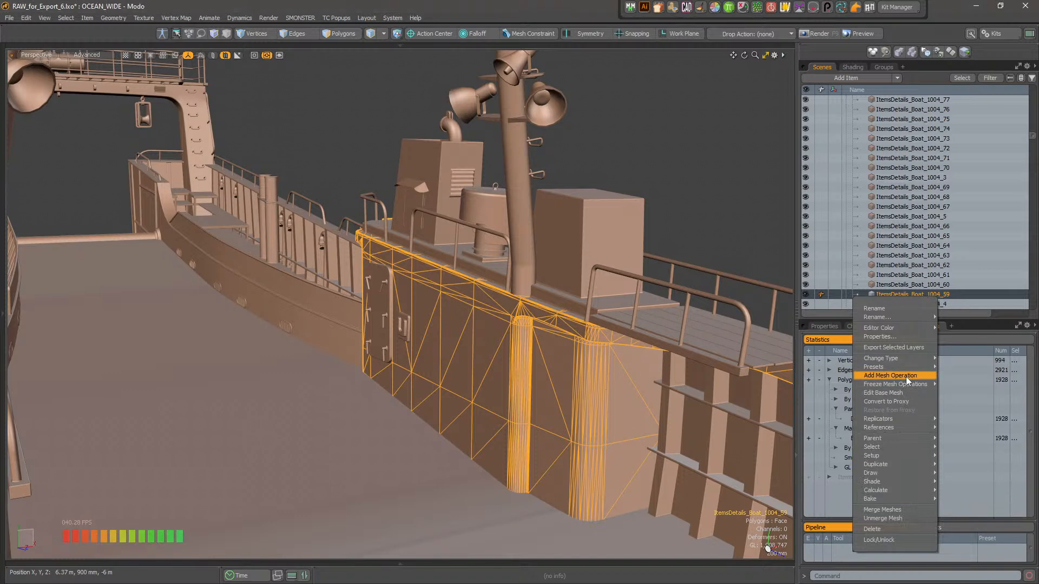
left_click(732, 254)
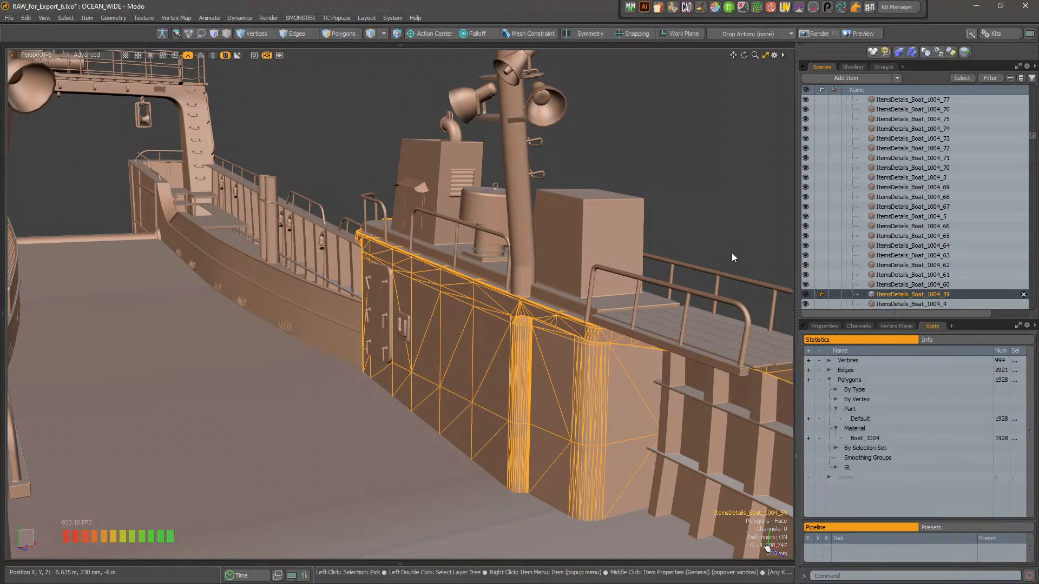
left_click(732, 252)
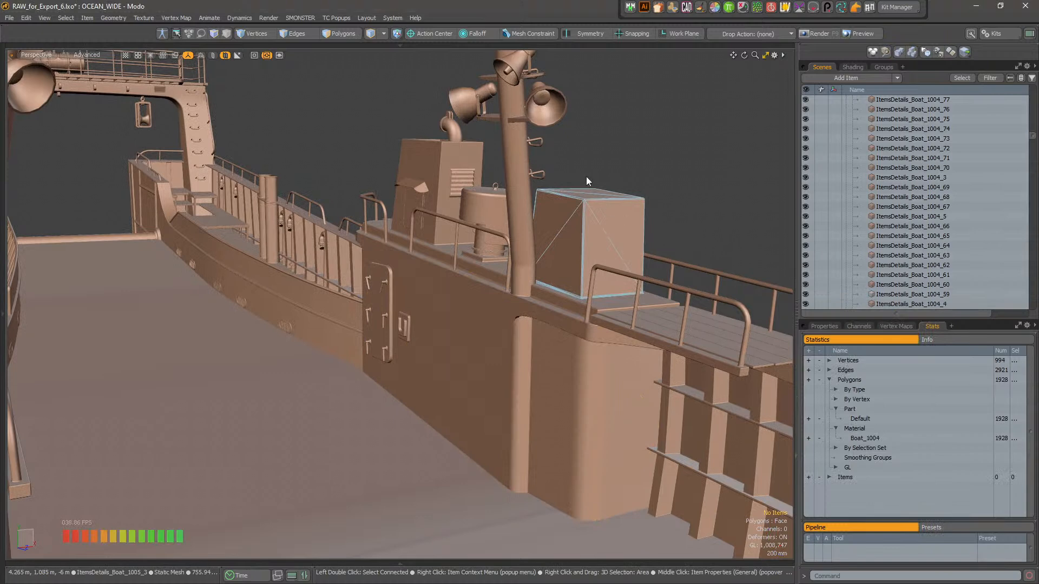
- Compare the selection wireframes of the mast area, the inner deck wall and the large deck box
left_click(517, 119)
left_click(605, 123)
left_click(547, 111)
left_click(622, 135)
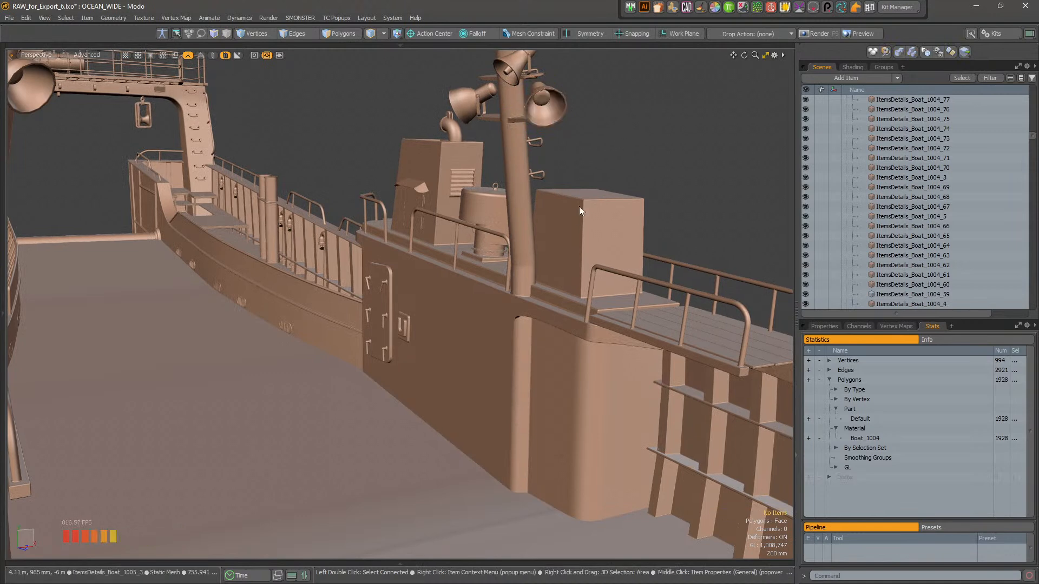
left_click(523, 299)
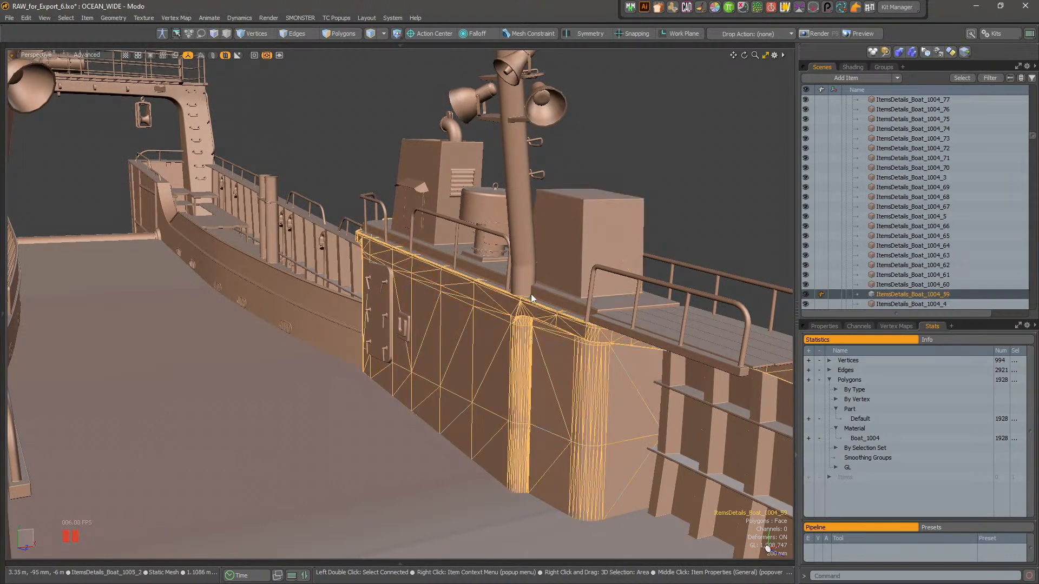
left_click(660, 183)
left_click(614, 205)
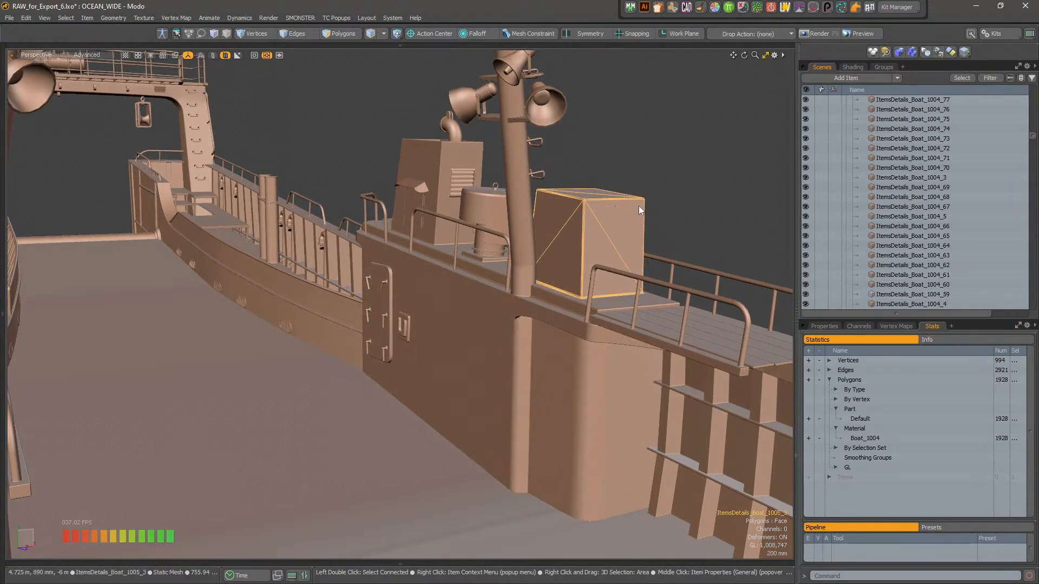
- Inspect ItemsDetails_Boat_1004_59 and the bulwark frames from the opposite side of the hatch wall, and select ItemsDetails_Boat_1004_69
left_click(914, 295)
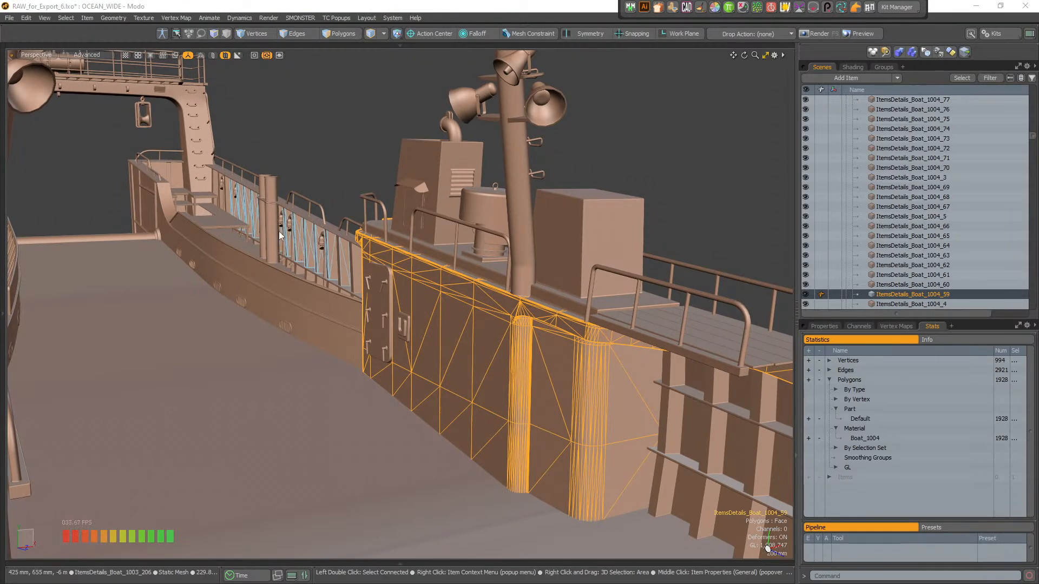
left_click_drag(559, 170, 699, 166, "alt")
left_click_drag(566, 219, 560, 163, "alt")
right_click_drag(373, 270, 410, 277, "alt")
left_click_drag(409, 277, 487, 227, "alt")
left_click(317, 298)
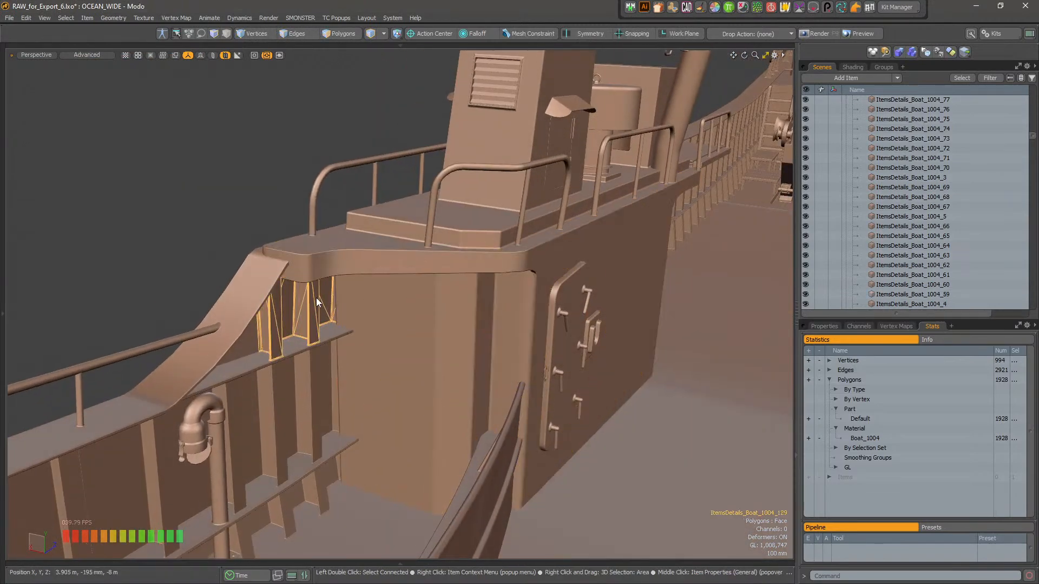
left_click(567, 311)
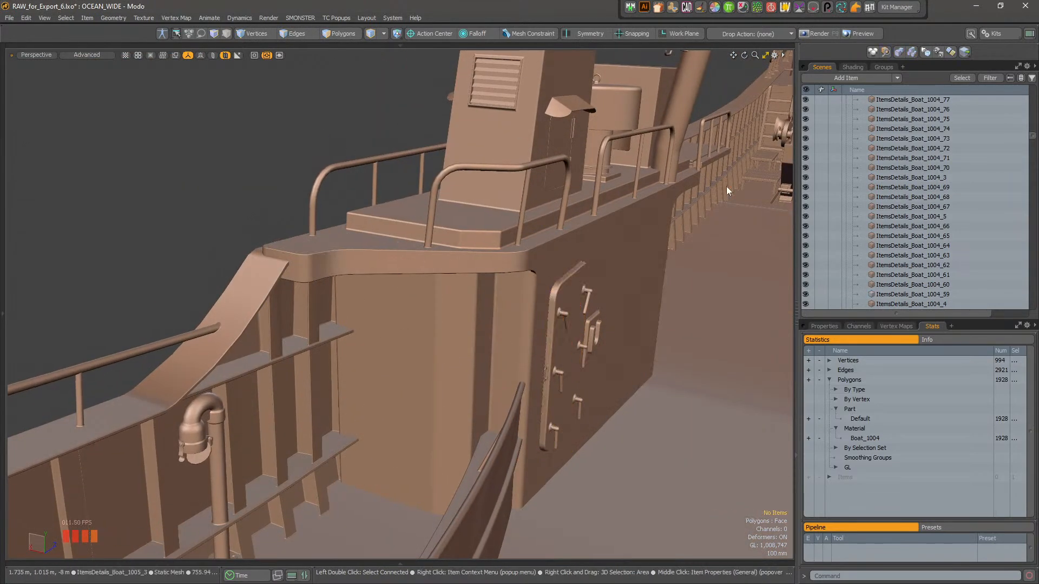
left_click(924, 187)
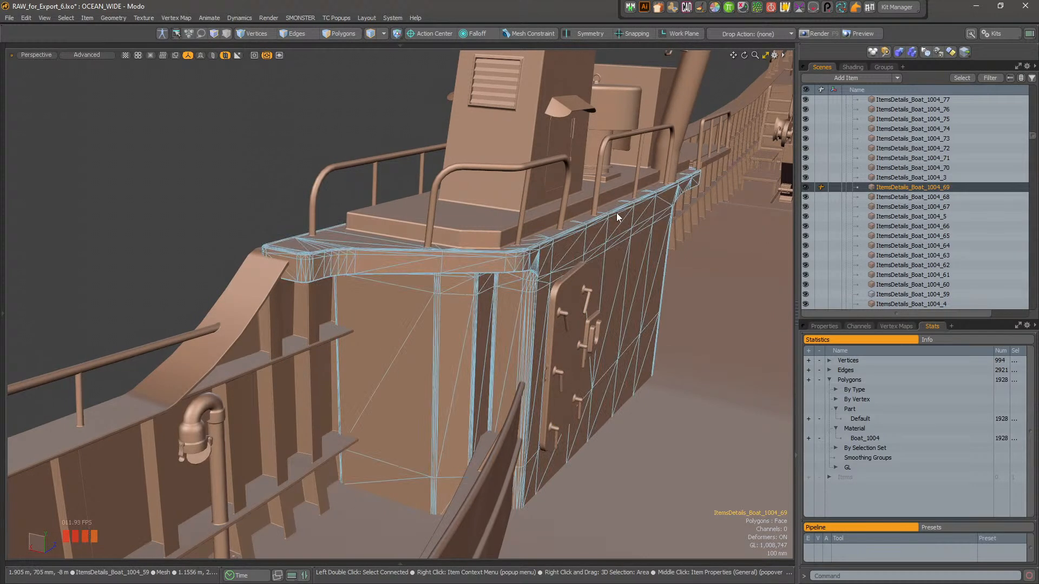
- Close the RAW_for_Export_6.lxo boat scene to return to an empty untitled scene
left_click(8, 18)
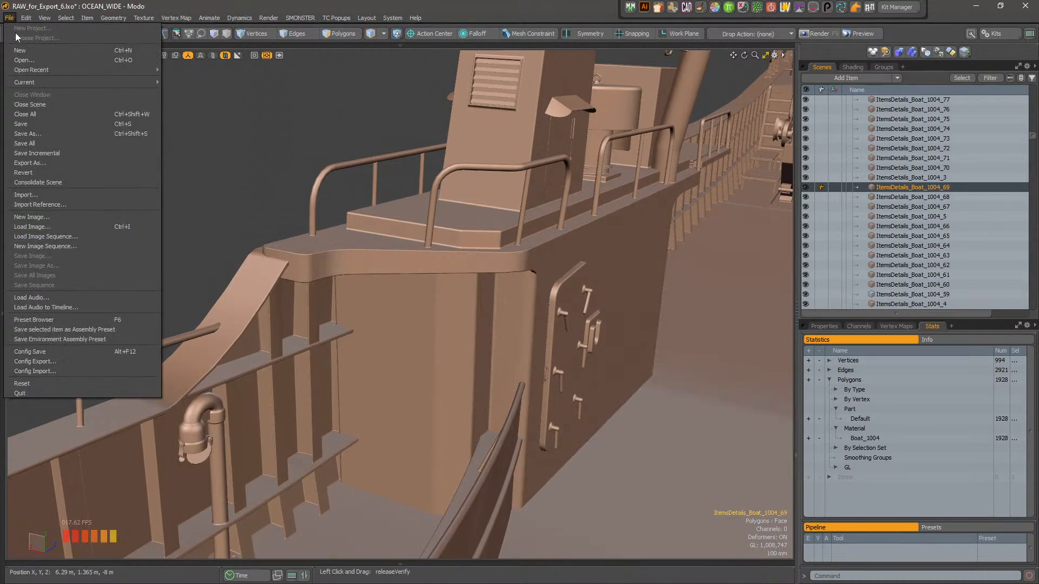
left_click(382, 105)
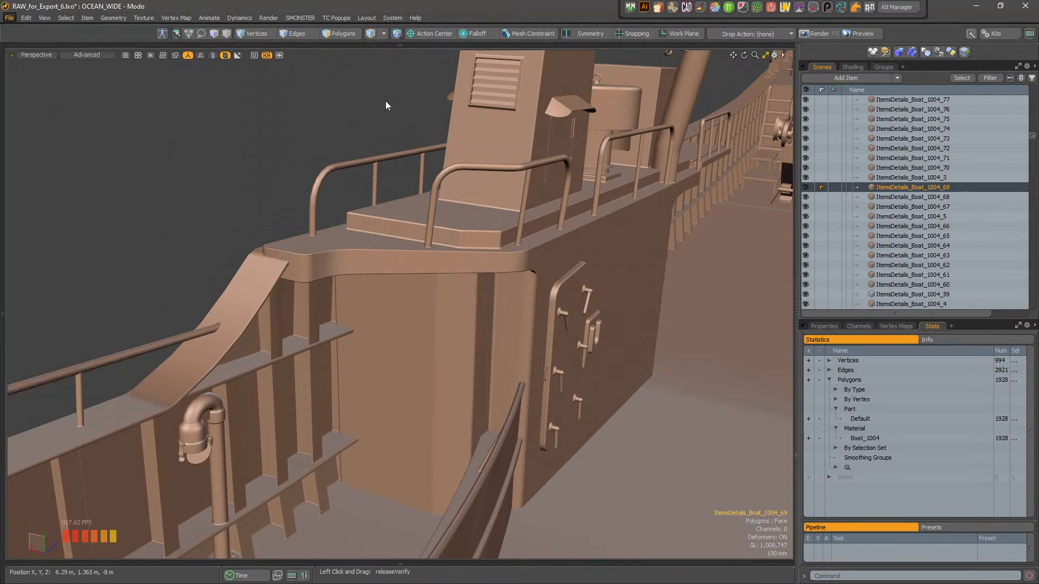
left_click(425, 22)
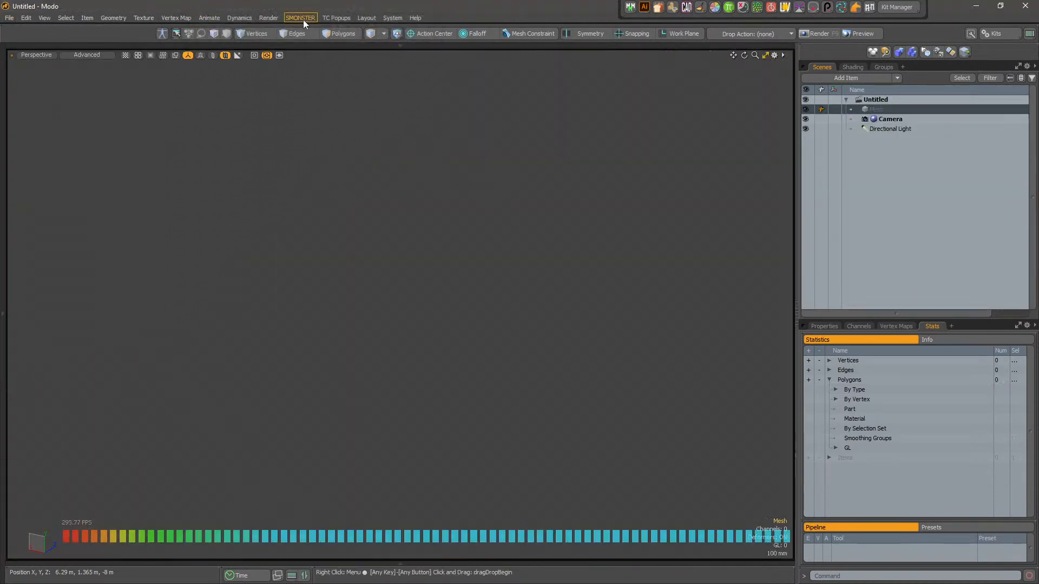
- Open the Gumroad link for the SMONSTER TRAINING Kit
left_click(302, 19)
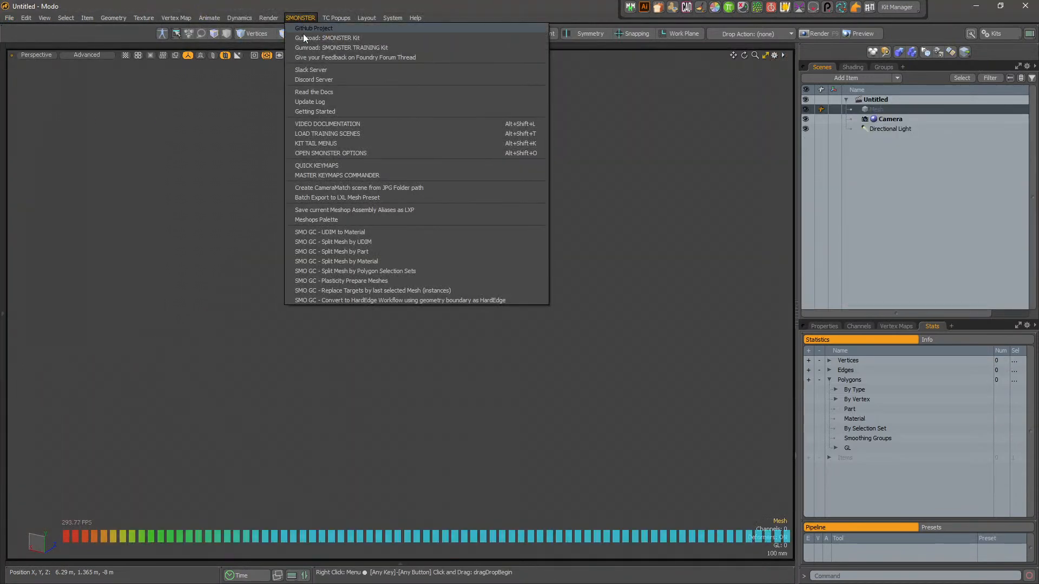
left_click(305, 48)
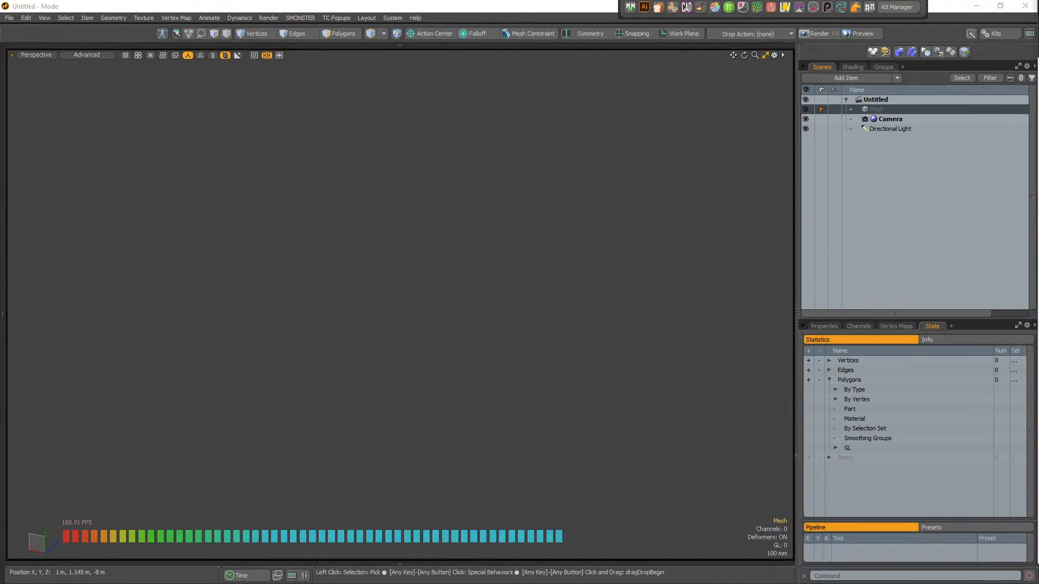
- Load the GAME CONTENT training scene Edge Boundary Project and Fuse from the SMONSTER training scenes
left_click(301, 18)
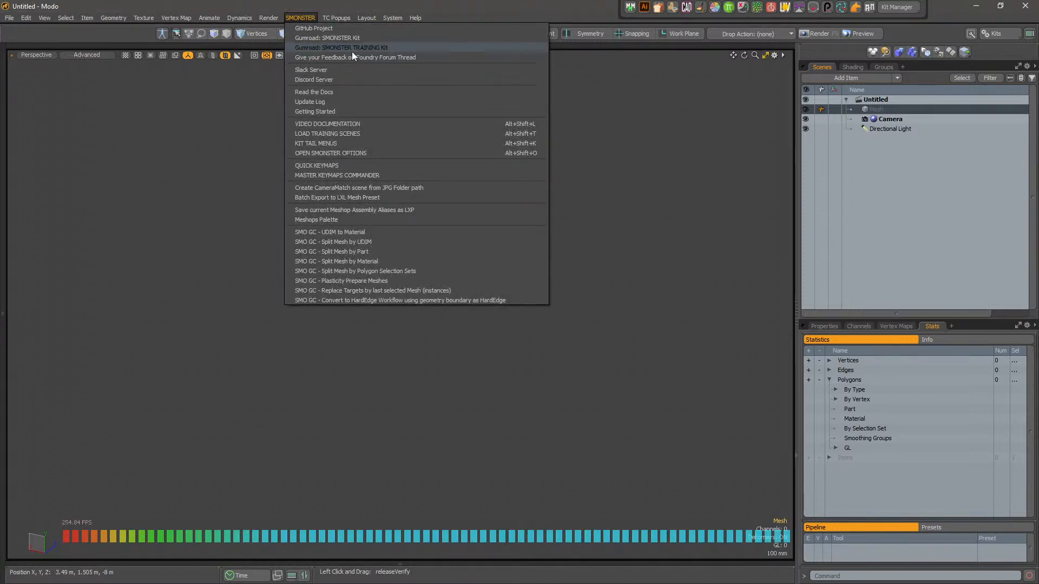
left_click(355, 134)
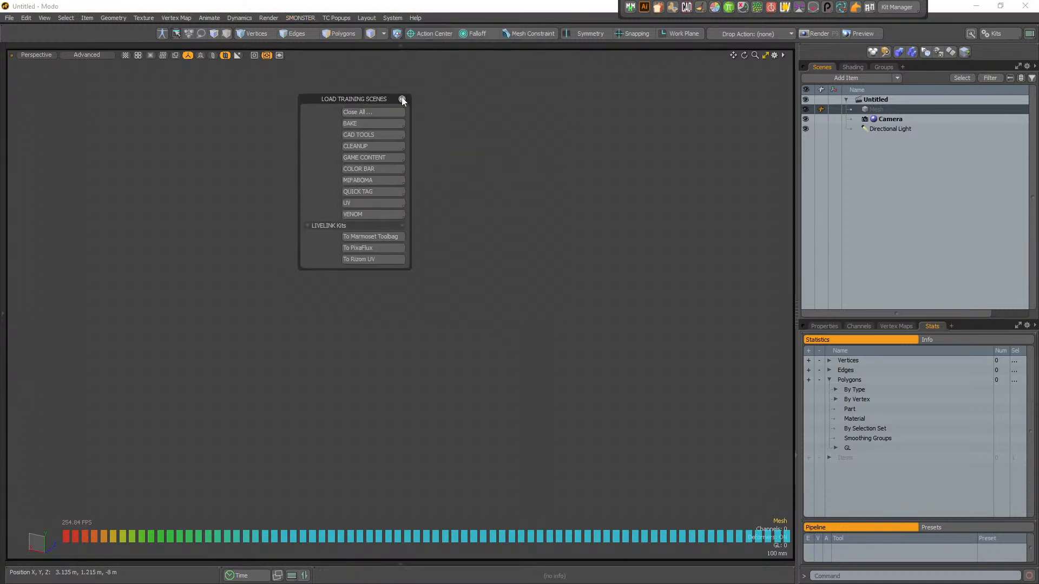
left_click_drag(380, 97, 372, 74)
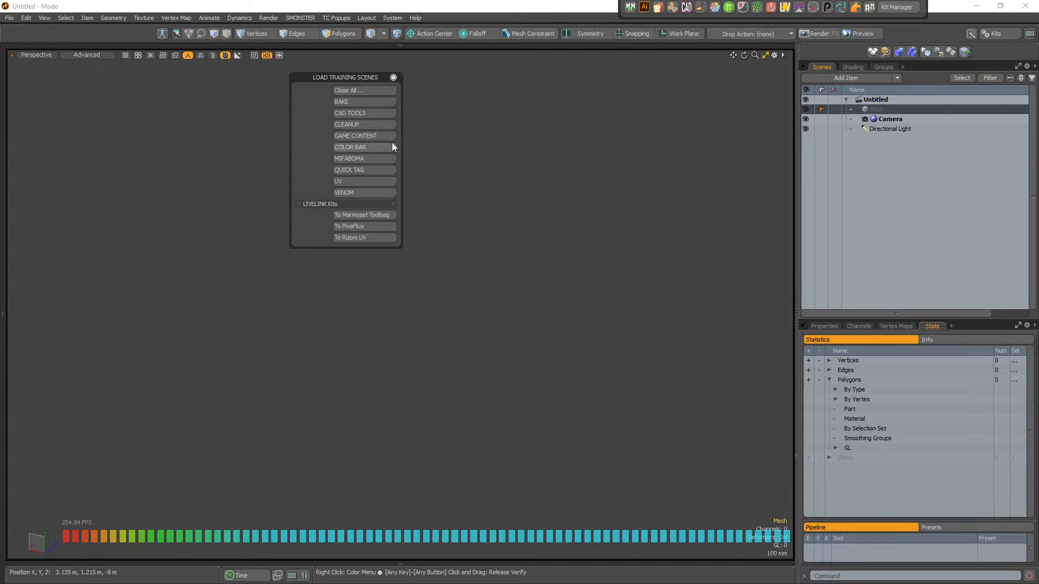
left_click(378, 136)
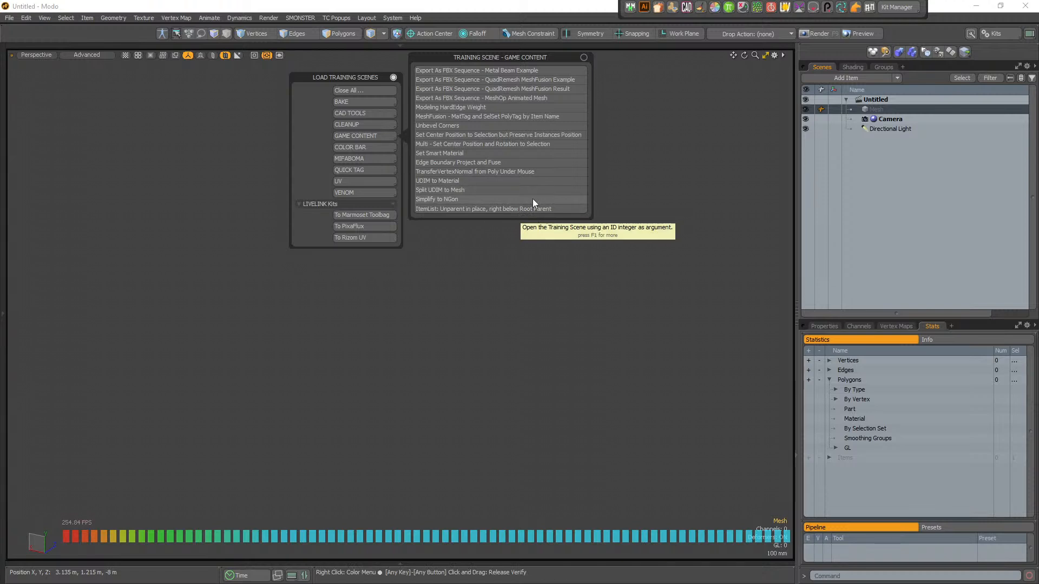
left_click(551, 164)
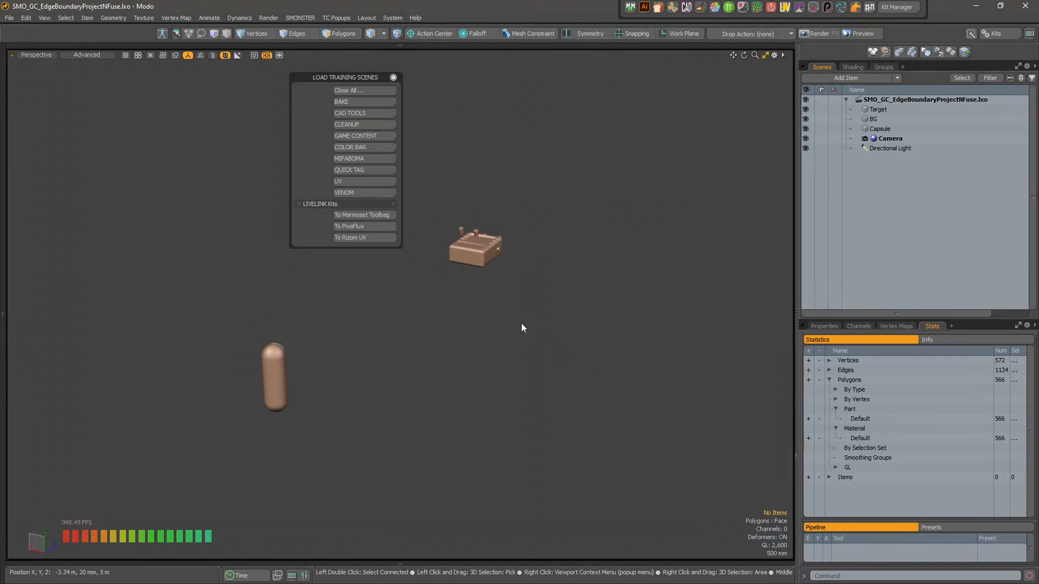
- Select the Target mesh and pick the open boundary edge loop of one tube above the box
left_click(483, 243)
key("shift+a")
left_click_drag(543, 310, 431, 335, "alt")
left_click_drag(378, 243, 373, 325, "alt+shift")
left_click(352, 275)
left_click_drag(374, 324, 465, 416, "alt+shift")
key("2")
double_click(419, 387)
left_click_drag(465, 415, 883, 435, "alt+shift")
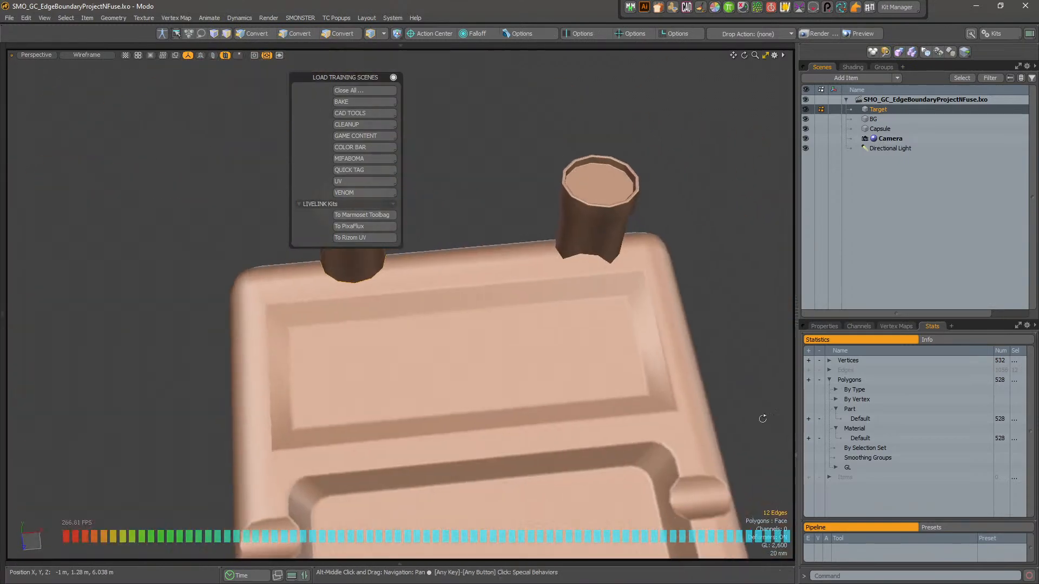
- Show the wireframe edges and apply Project and Fuse 1 cm to the selected tube boundary
key("ctrl+3")
left_click(465, 331)
left_click_drag(446, 364, 480, 329, "alt")
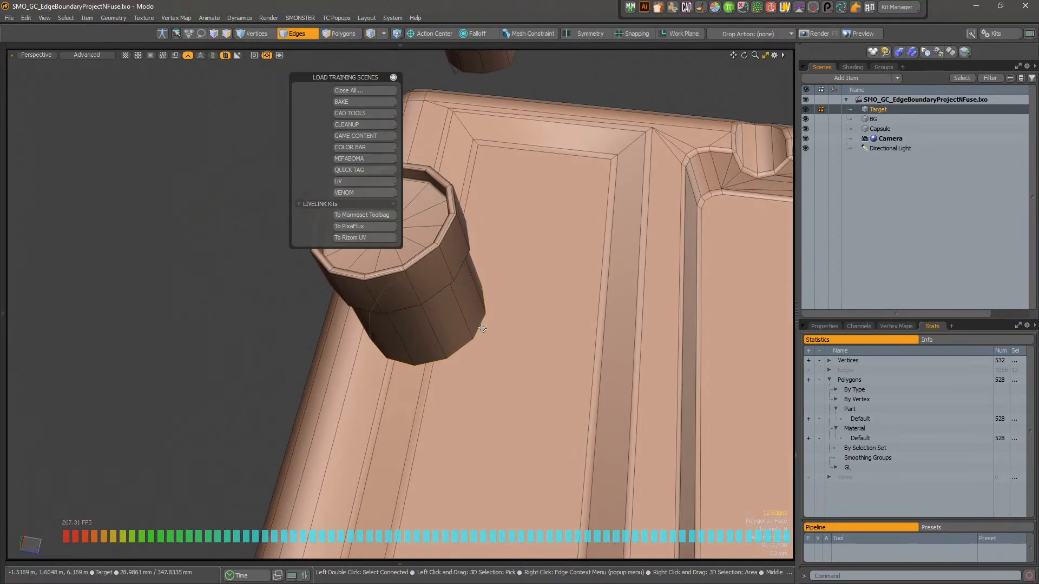
right_click(483, 331)
mouse_move(521, 339)
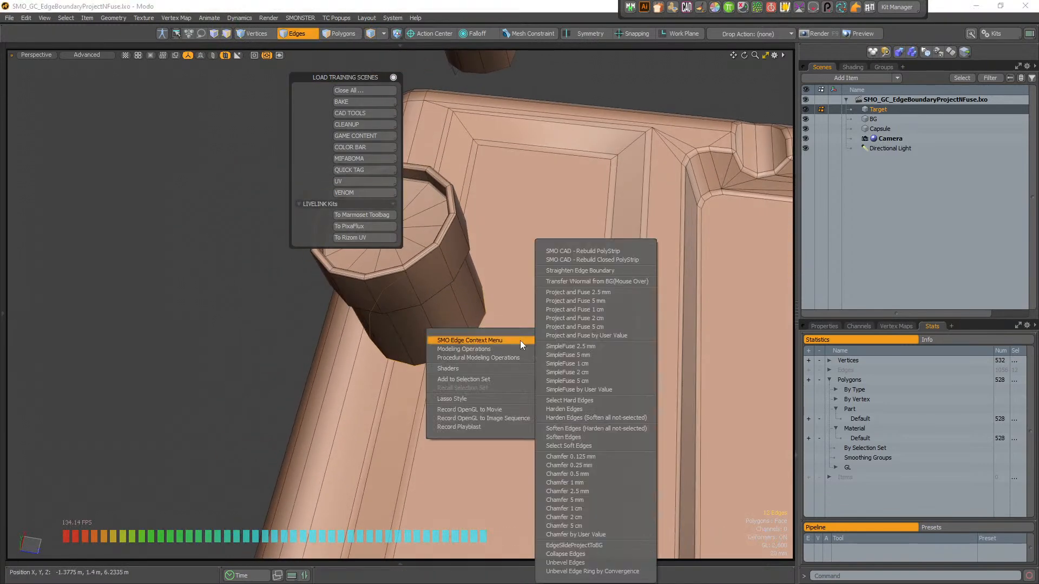
left_click(573, 308)
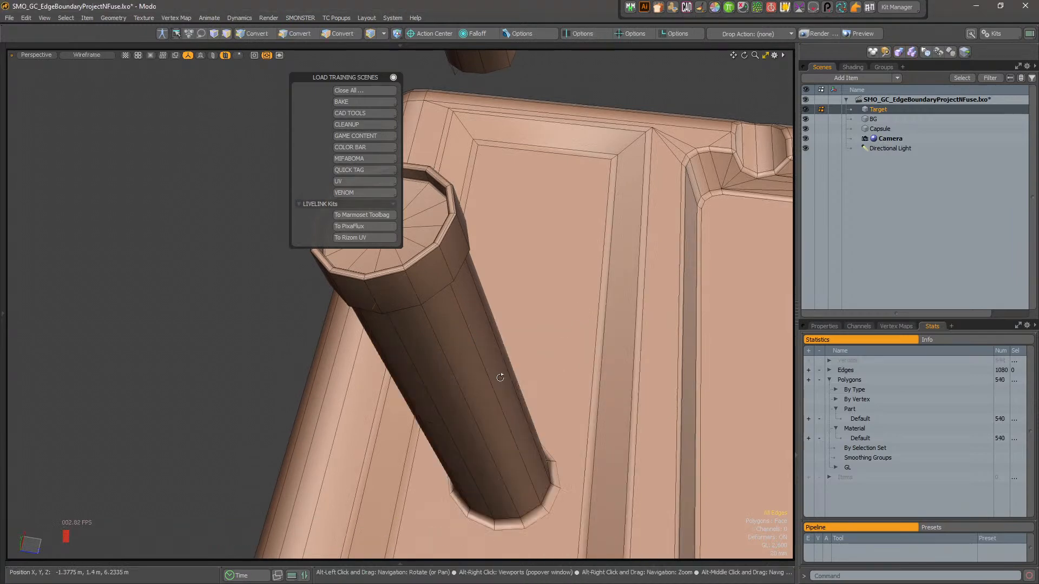
- Apply Project and Fuse 2 cm to the open boundary of the second tube above the box
left_click_drag(524, 372, 612, 291, "alt")
right_click(465, 240)
mouse_move(482, 250)
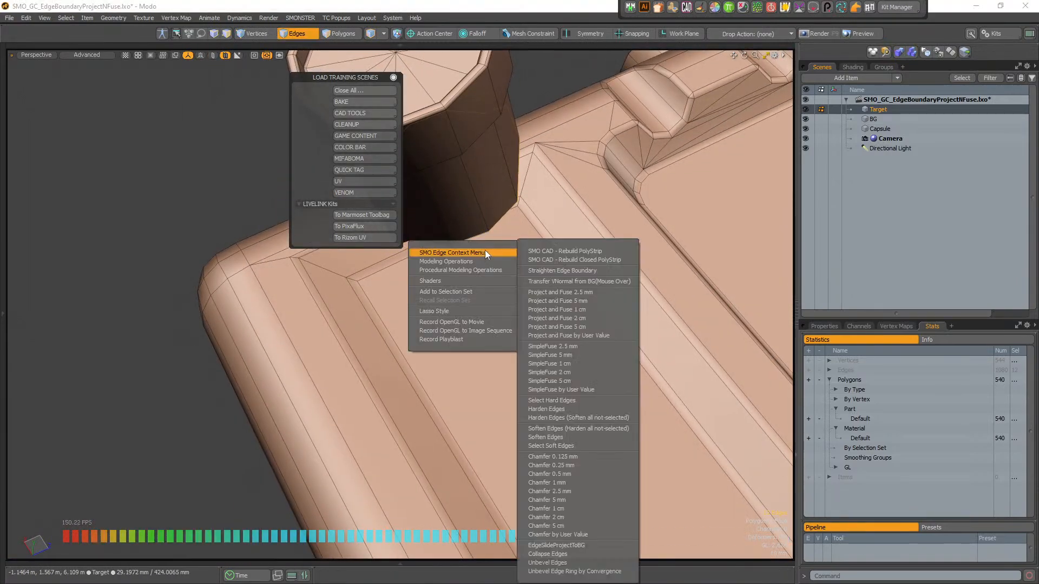
left_click(543, 320)
- Hide the wireframe edges and examine the fused tubes and the two loose side tubes from around the box
left_click_drag(638, 364, 553, 366, "alt")
key("ctrl+3")
left_click(644, 277)
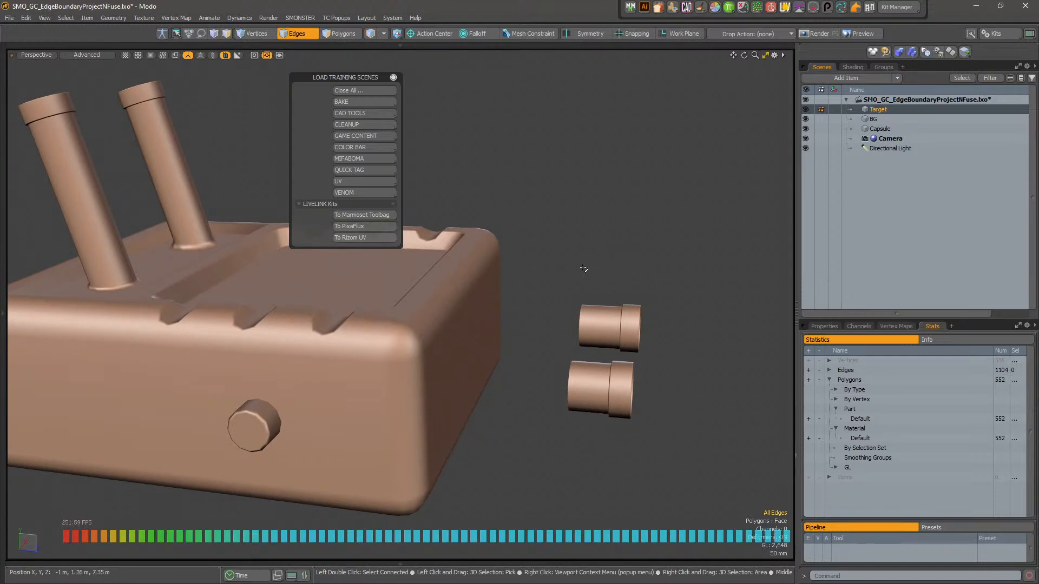
left_click_drag(615, 341, 490, 325, "alt")
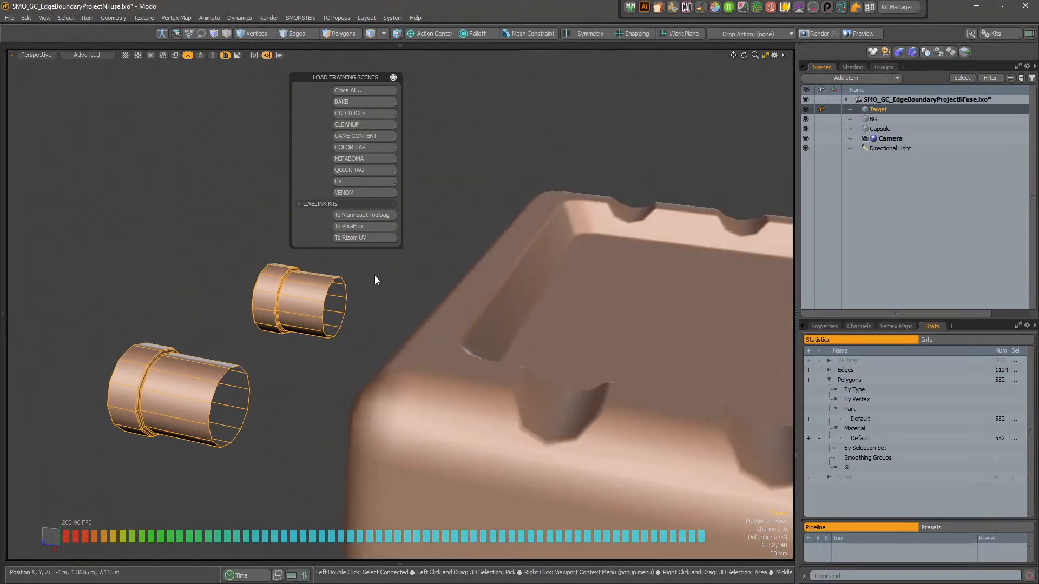
left_click_drag(299, 311, 372, 324, "alt")
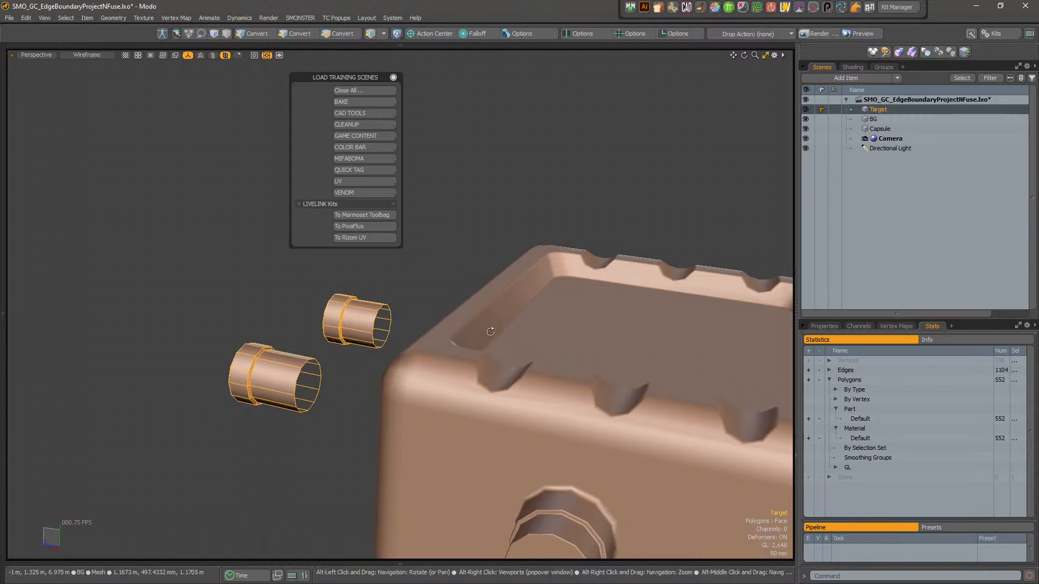
right_click_drag(487, 327, 389, 353, "alt")
left_click_drag(389, 352, 531, 436, "alt")
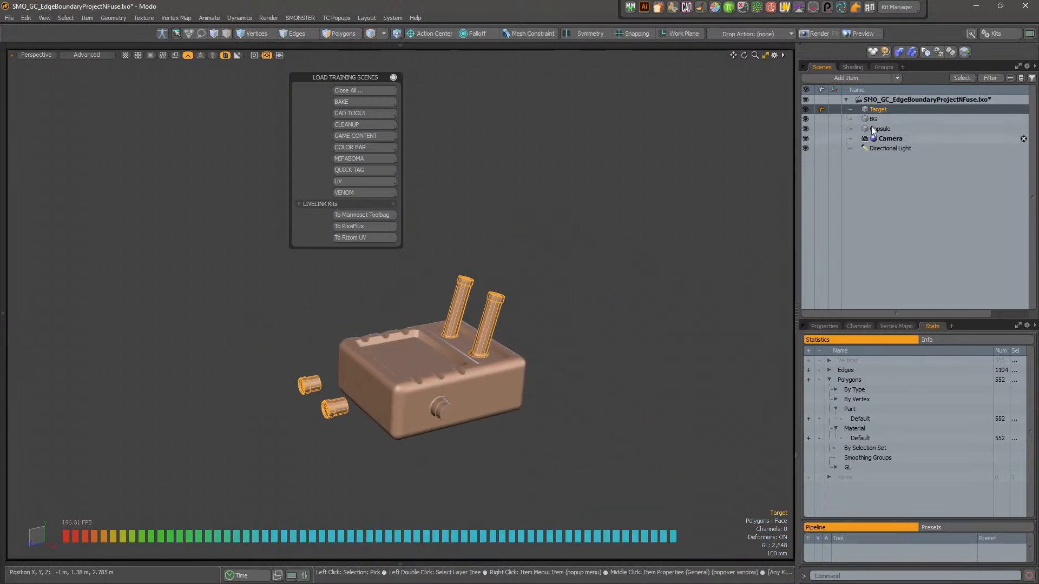
- Open the recent scene 4452K831_316 Stainless Steel Threaded Pipe Fitting.lxo
left_click(11, 18)
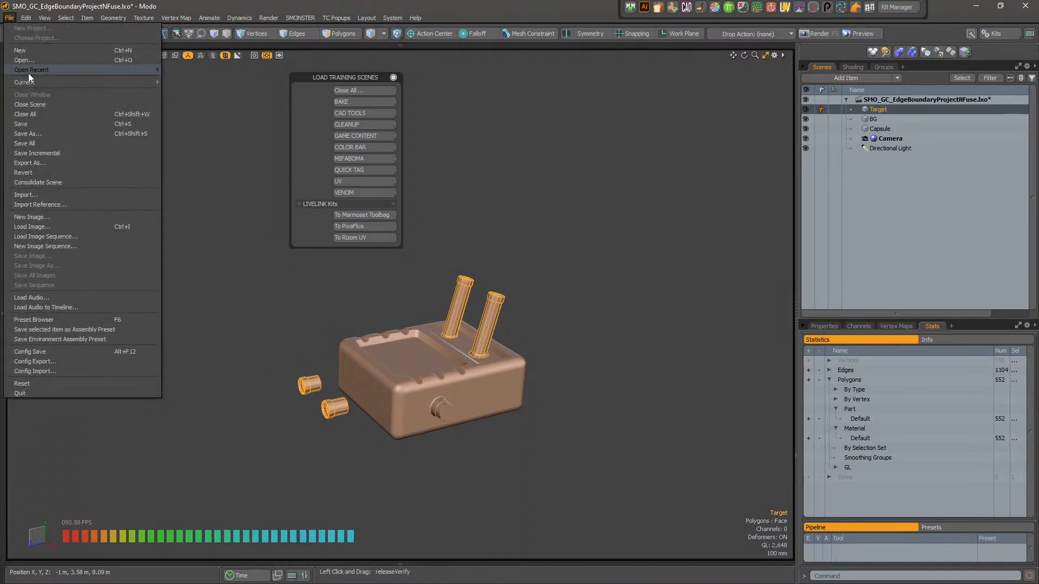
mouse_move(60, 70)
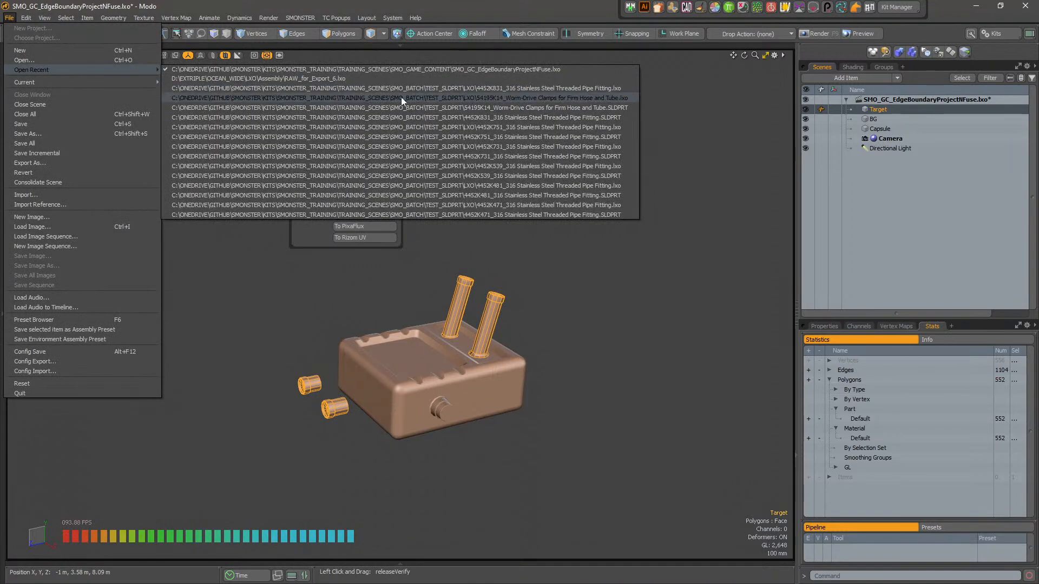
left_click(595, 89)
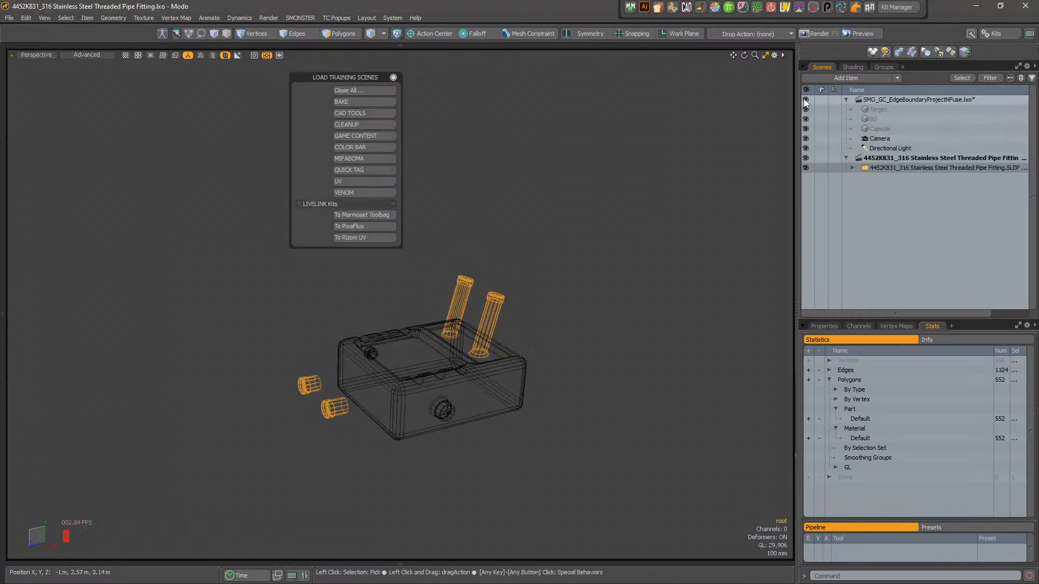
- Expand the pipe fitting group to find its root mesh inside the capsule, then frame that mesh
right_click_drag(557, 279, 389, 296, "alt")
middle_click_drag(514, 319, 354, 326, "alt")
right_click_drag(471, 320, 566, 317, "alt")
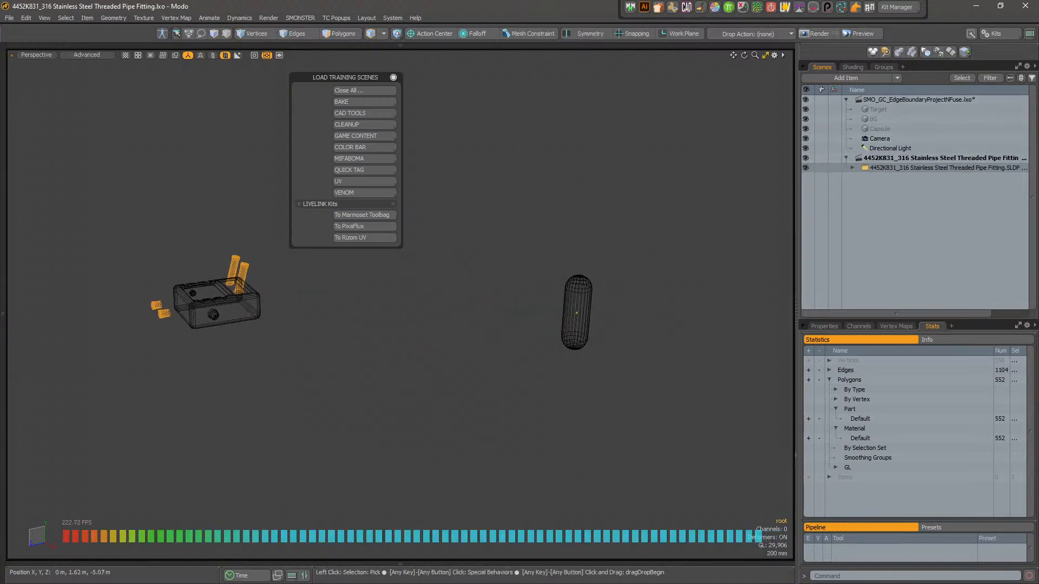
middle_click_drag(585, 287, 476, 303, "alt")
right_click_drag(476, 303, 595, 290, "alt")
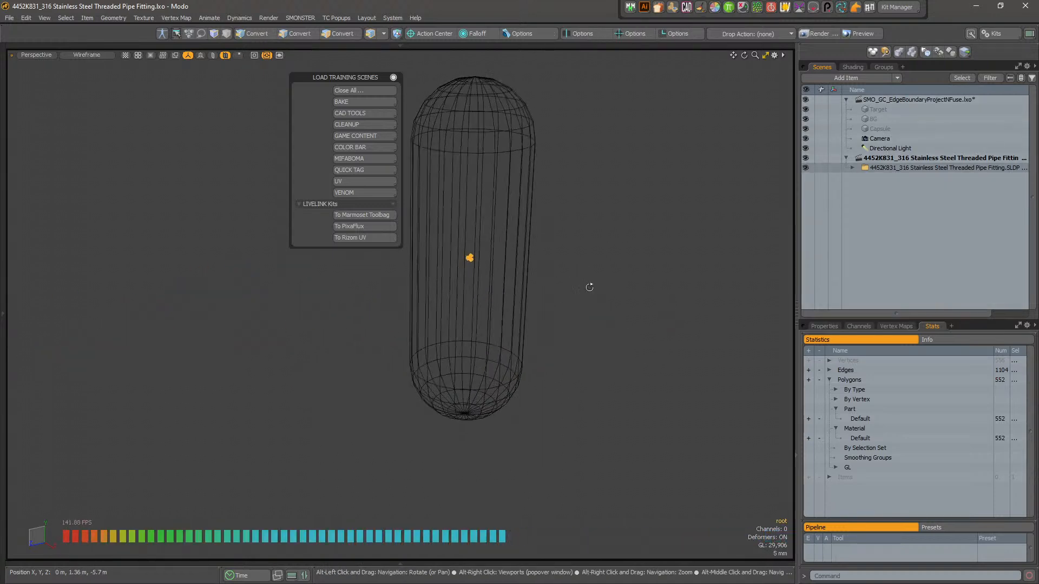
left_click(852, 168)
left_click(880, 177)
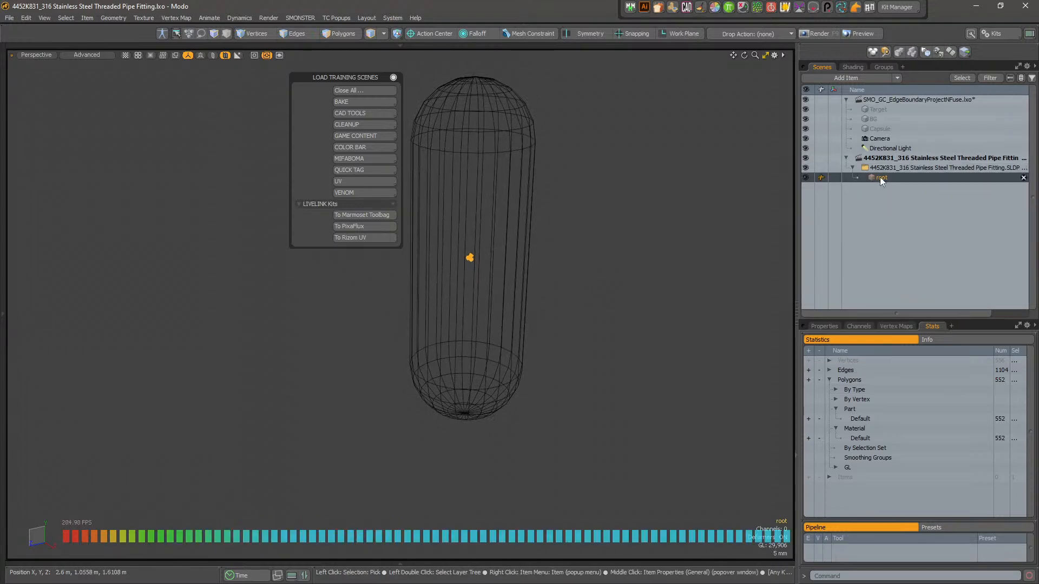
left_click(497, 265)
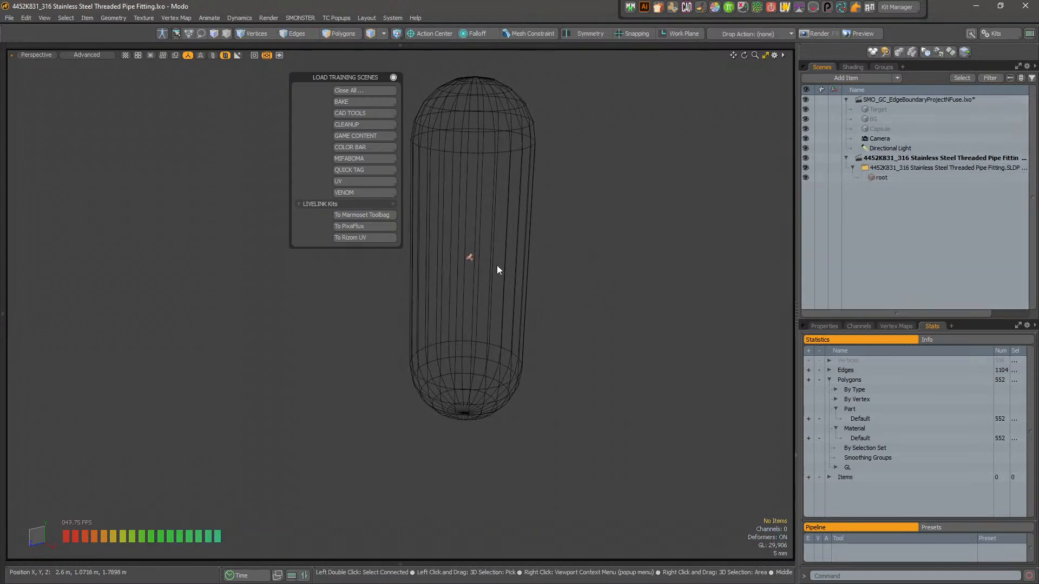
left_click(470, 258)
key("shift+a")
- Examine the wireframe box, tubes and capsule from several distances to compare them with the tiny pipe fitting
left_click_drag(512, 278, 401, 281, "alt")
right_click_drag(401, 281, 357, 285, "alt")
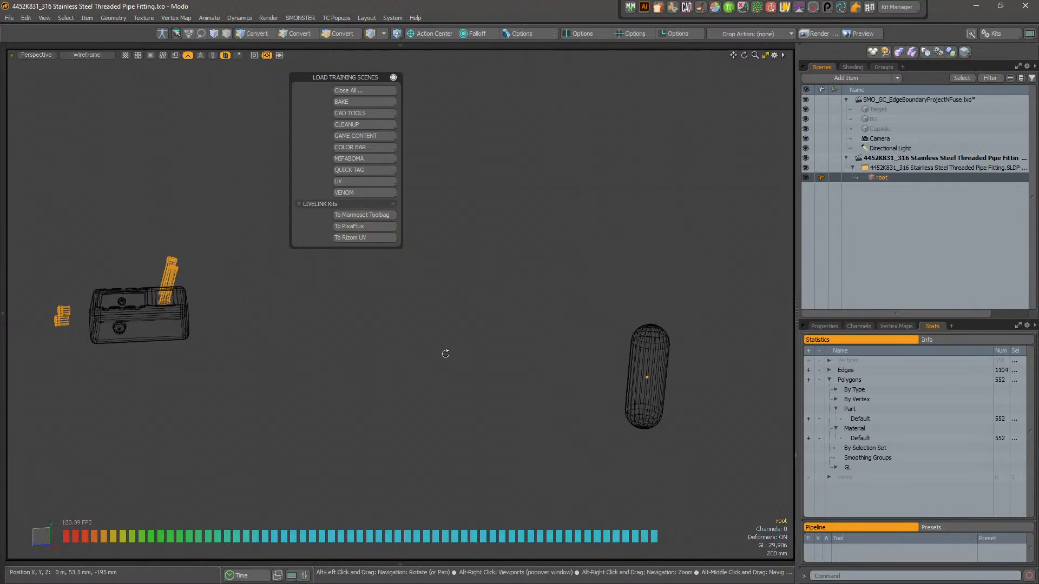
left_click_drag(445, 355, 336, 311, "alt")
right_click_drag(336, 310, 427, 366, "alt")
scroll(427, 366, "up", 5)
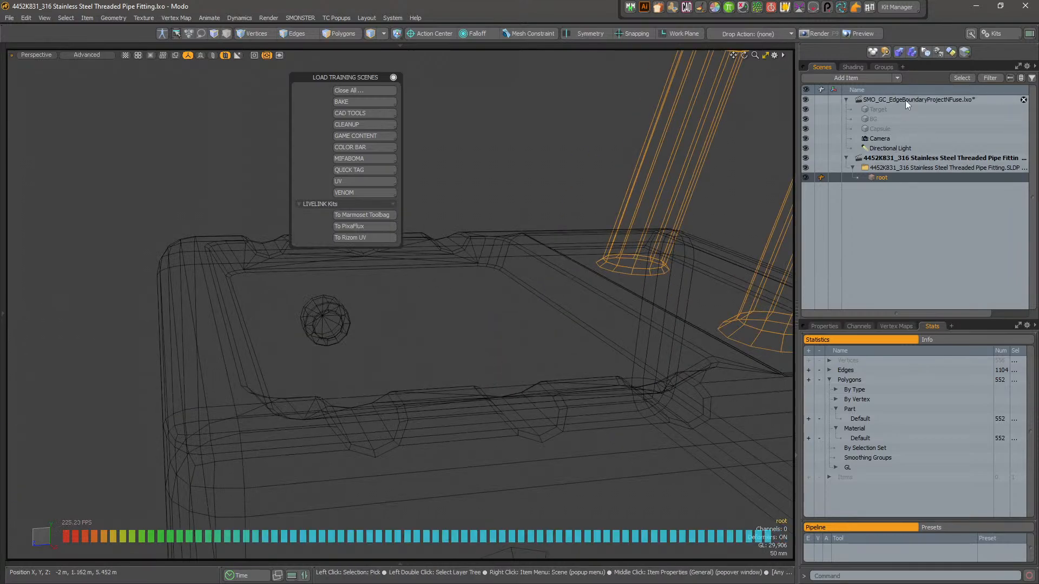
scroll(692, 284, "down", 6)
left_click_drag(690, 290, 498, 325, "alt+shift")
left_click_drag(498, 324, 568, 341, "alt")
right_click_drag(568, 341, 610, 332, "alt")
left_click_drag(563, 330, 589, 222, "alt")
left_click(558, 241)
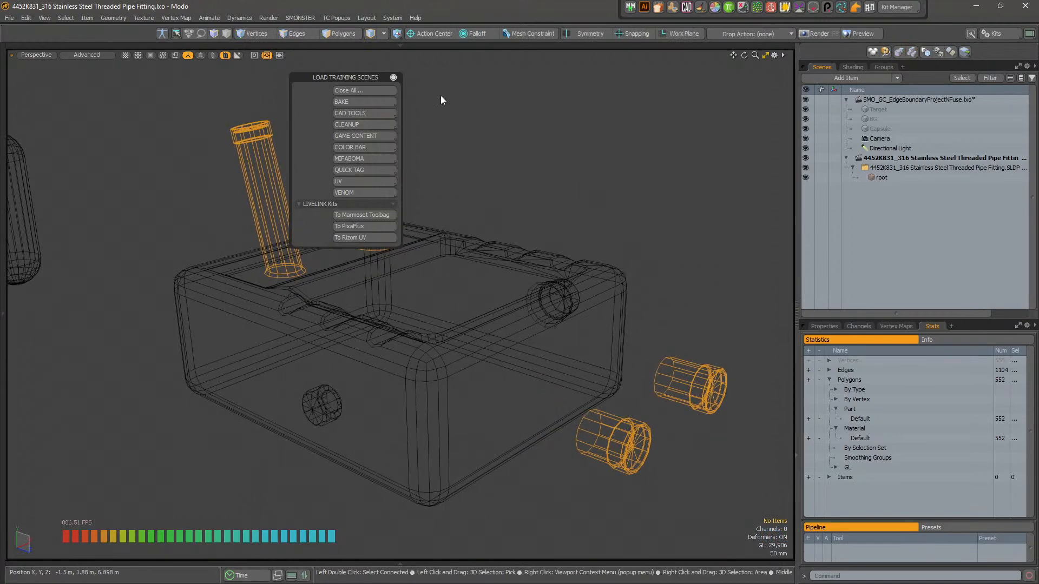
- Close the training scenes palette and switch the viewport shading to Texture
left_click(392, 77)
key("shift+4")
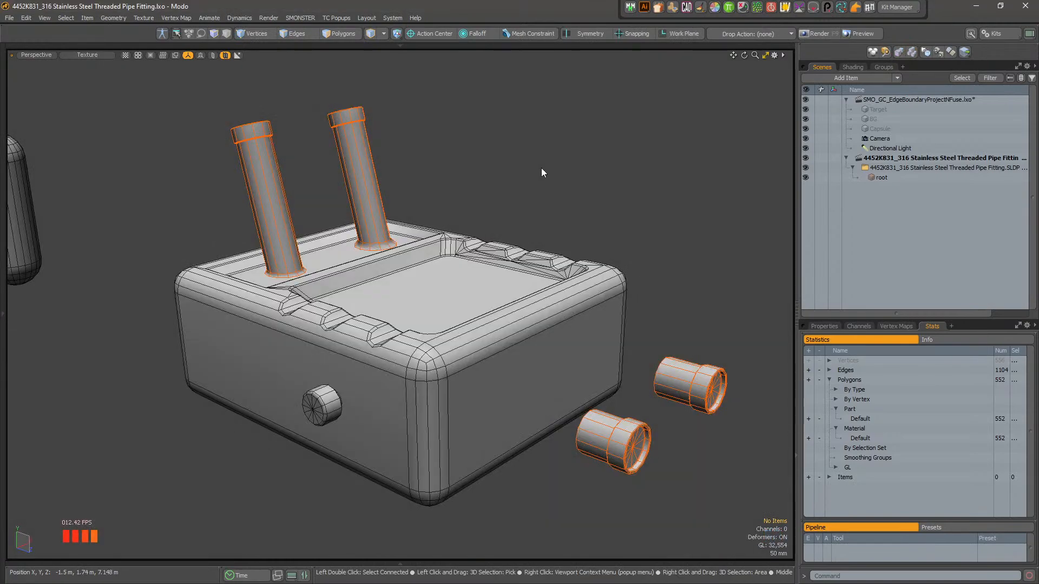
left_click_drag(552, 186, 331, 181, "alt")
- Move the whole pipe fitting group out of the capsule to about X 0 m, Y 1.4 m, Z 5.218 m
left_click(890, 177)
left_click(898, 167)
key("w")
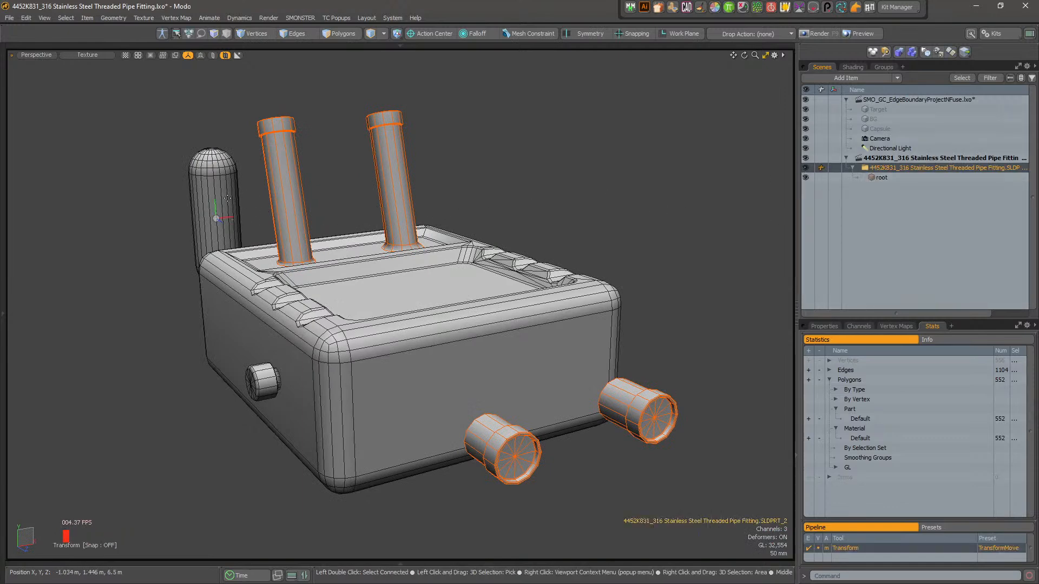
left_click_drag(218, 216, 343, 180)
left_click_drag(474, 152, 498, 149)
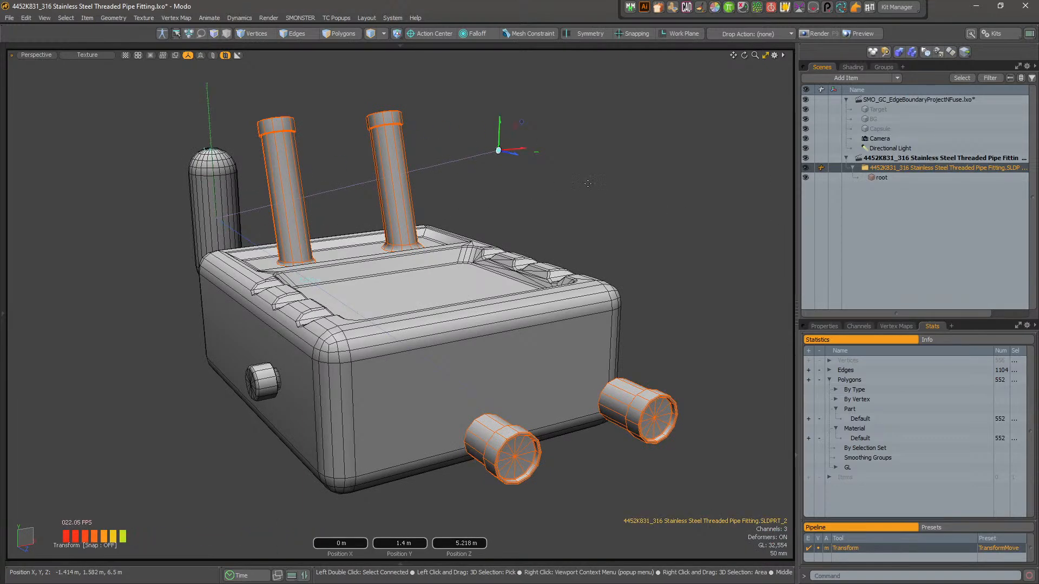
key("space")
- Select and frame the moved pipe fitting mesh, and examine its topology and threaded openings from both sides
left_click(608, 217)
left_click_drag(608, 216, 552, 217, "alt")
mouse_move(628, 133)
right_mouse_down()
mouse_move(588, 178)
mouse_move(604, 177)
right_mouse_up()
key("shift+a")
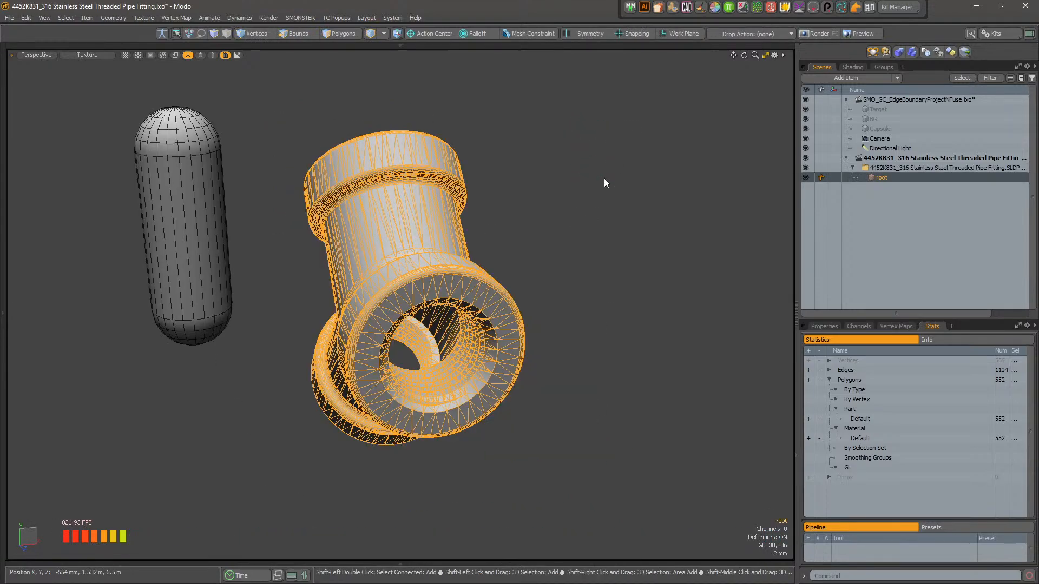
left_click_drag(604, 178, 546, 190, "alt")
left_click(623, 368)
left_click_drag(622, 368, 573, 346, "alt")
key("a")
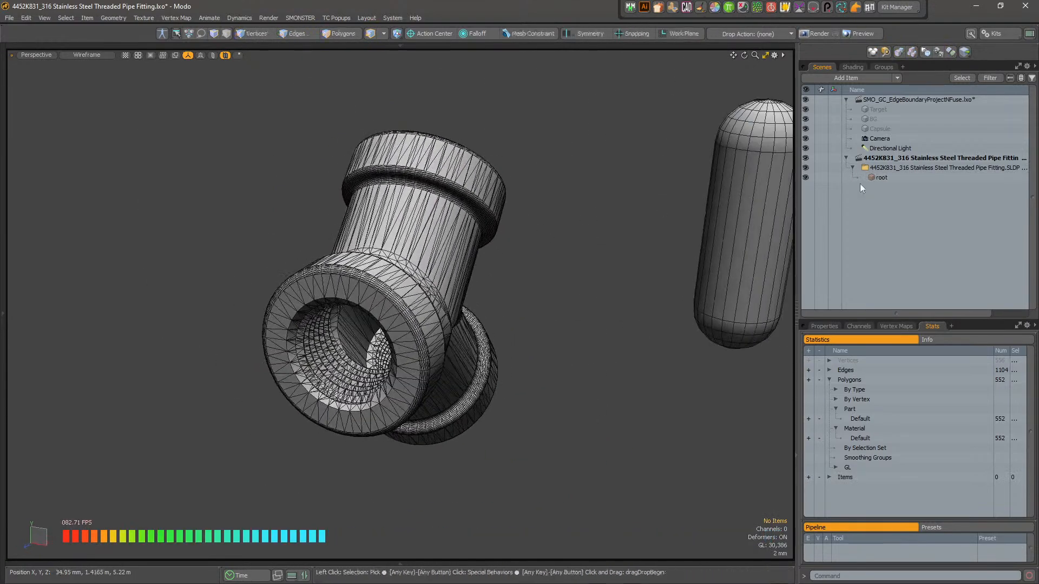
- Compare the moved pipe fitting's size with the box and the capsule from several angles and distances
left_click_drag(596, 216, 533, 287, "alt")
key("ctrl+3")
left_click(534, 329)
scroll(612, 323, "down", 5)
left_click_drag(540, 410, 529, 265, "alt")
scroll(529, 265, "up", 5)
left_click_drag(487, 299, 435, 289, "alt")
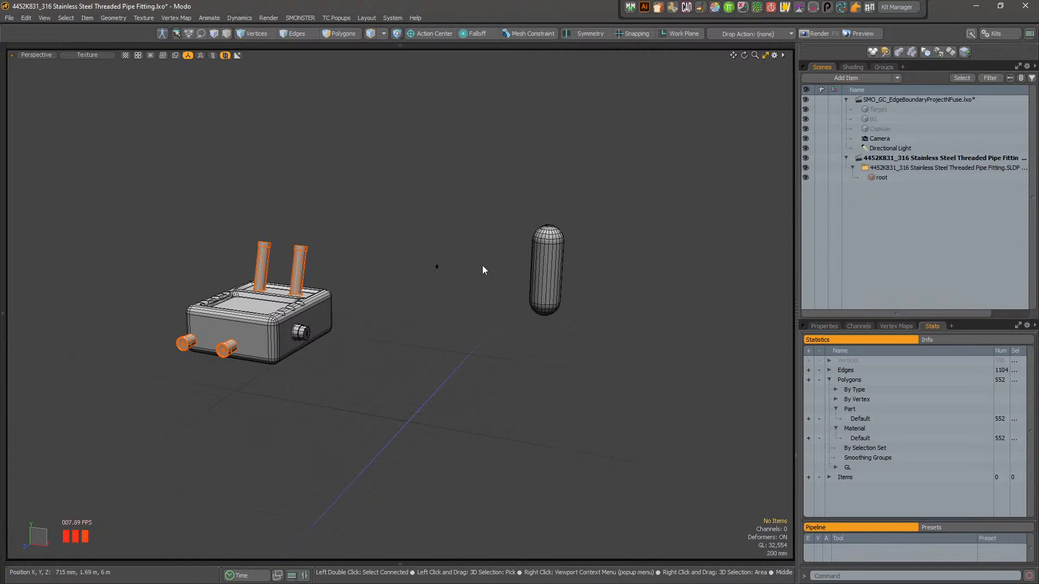
left_click_drag(537, 242, 505, 318, "alt")
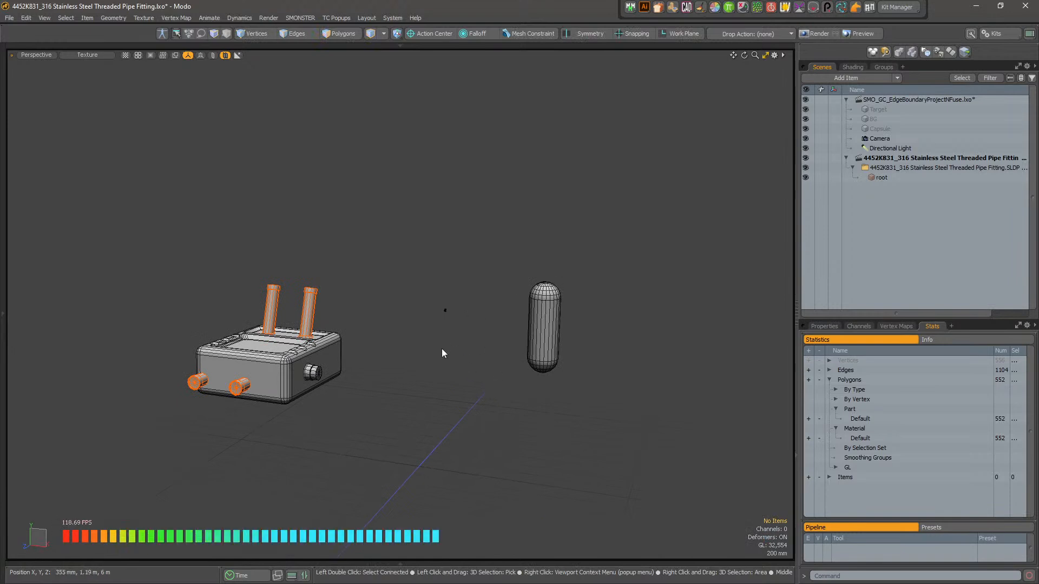
left_click_drag(504, 369, 452, 323, "alt")
middle_click_drag(452, 322, 448, 301, "alt")
right_click_drag(422, 305, 439, 310, "alt")
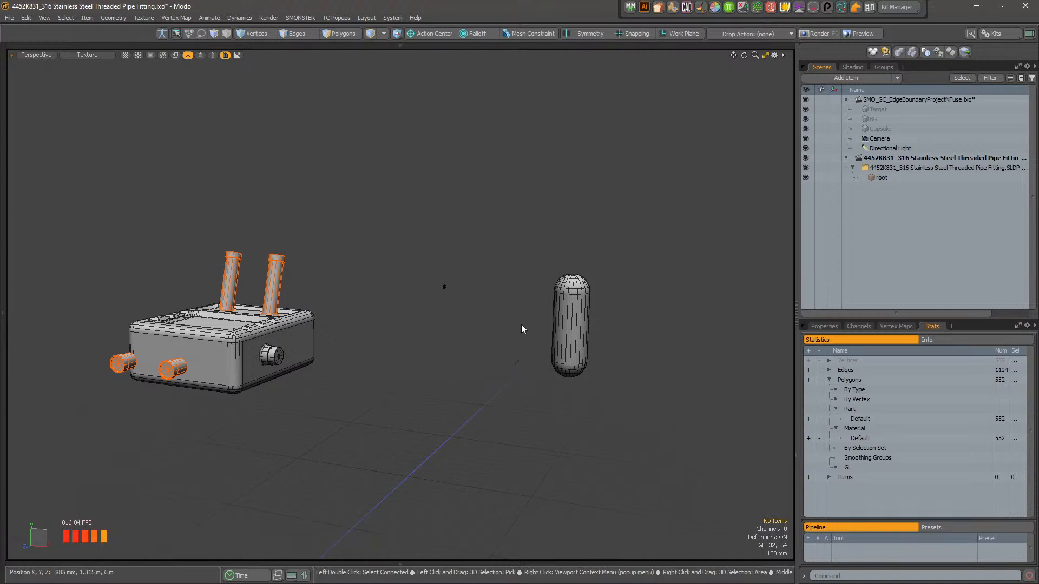
left_click_drag(559, 313, 295, 309, "alt")
left_click(920, 177)
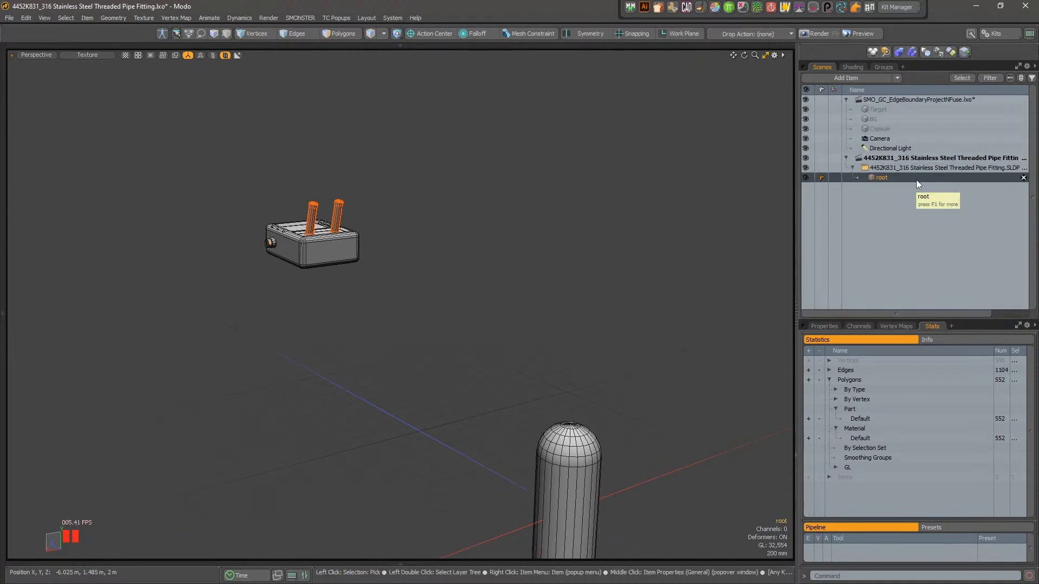
left_click(430, 277)
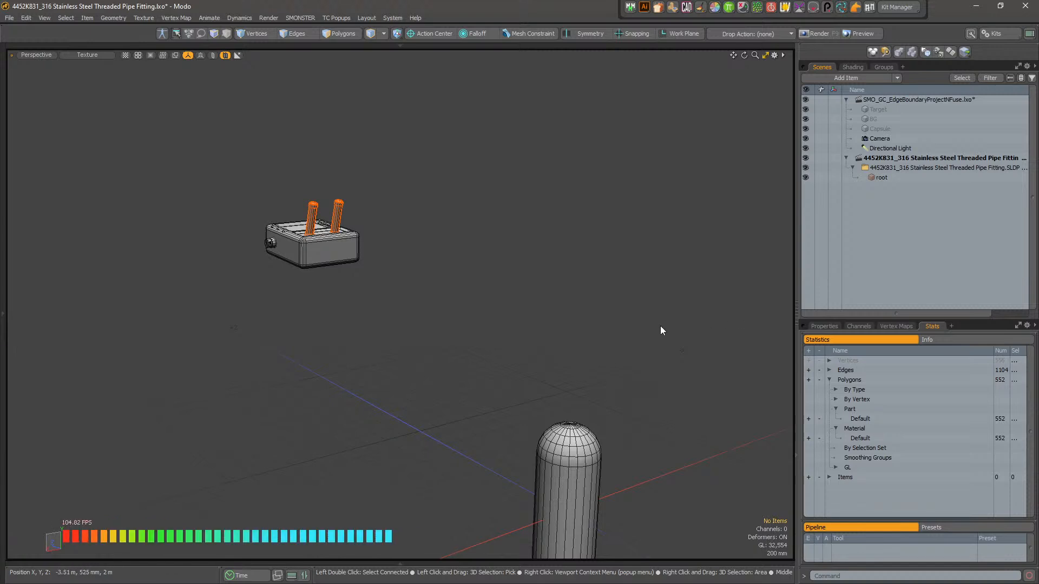
left_click_drag(456, 352, 507, 281, "alt")
right_click_drag(433, 381, 581, 309, "alt")
left_click_drag(581, 311, 448, 352, "alt")
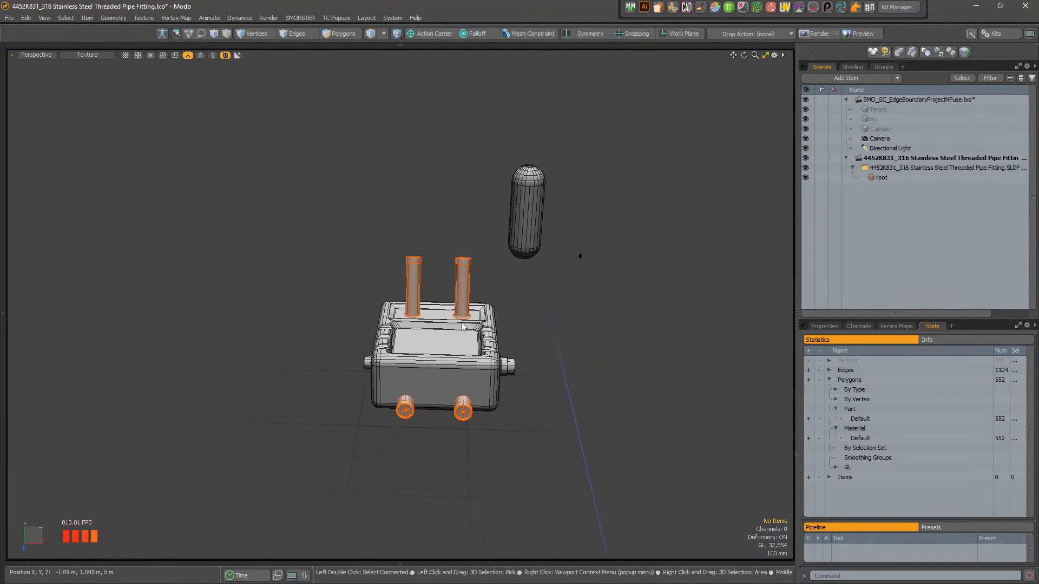
- Close the SMO_GC_EdgeBoundaryProjectNFuse scene and the pipe fitting scene
left_click(1023, 150)
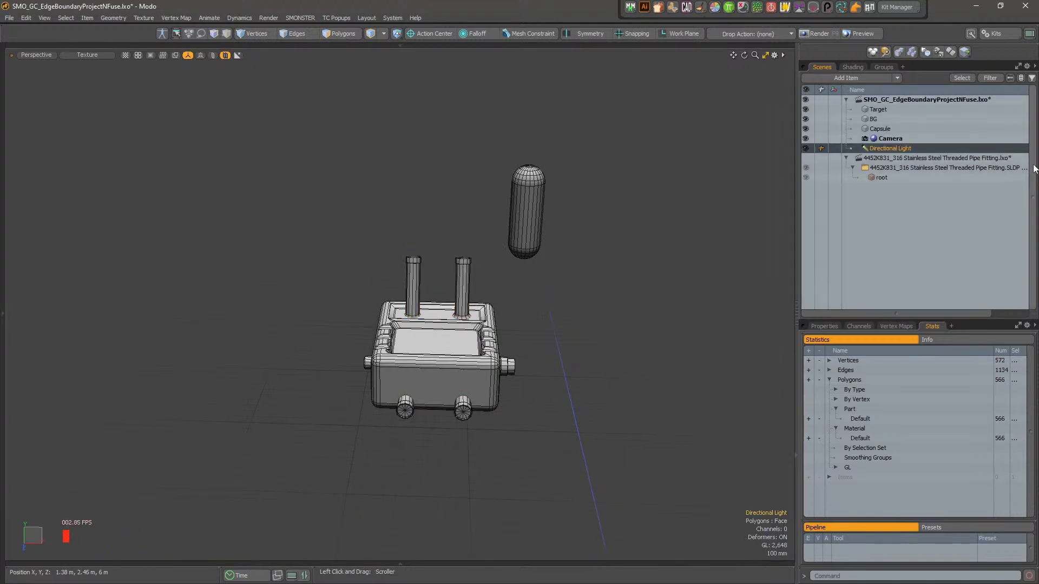
left_click(1023, 100)
left_click(996, 104)
scroll(603, 231, "up", 1)
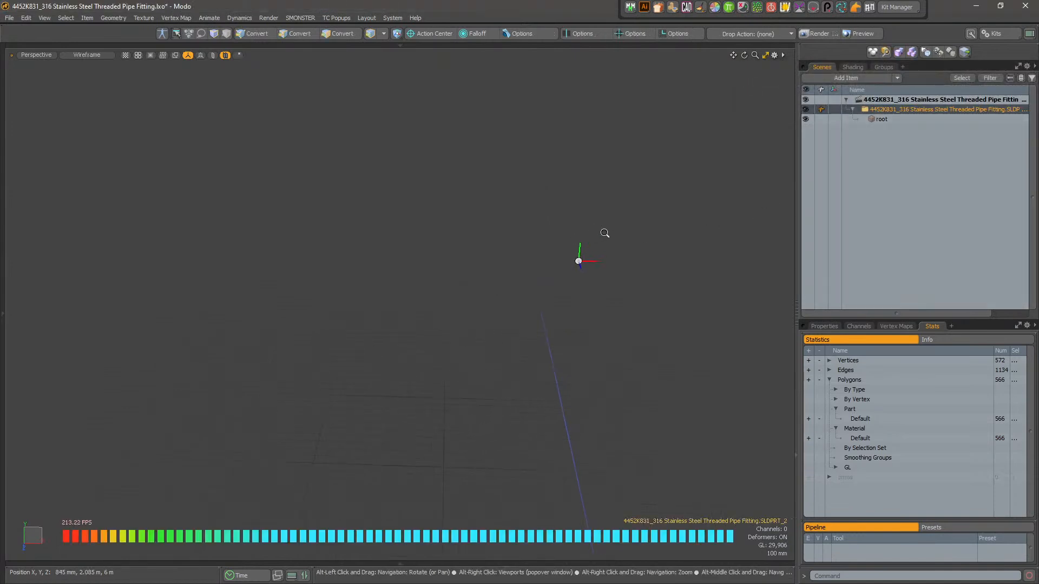
left_click(1023, 100)
left_click(1008, 100)
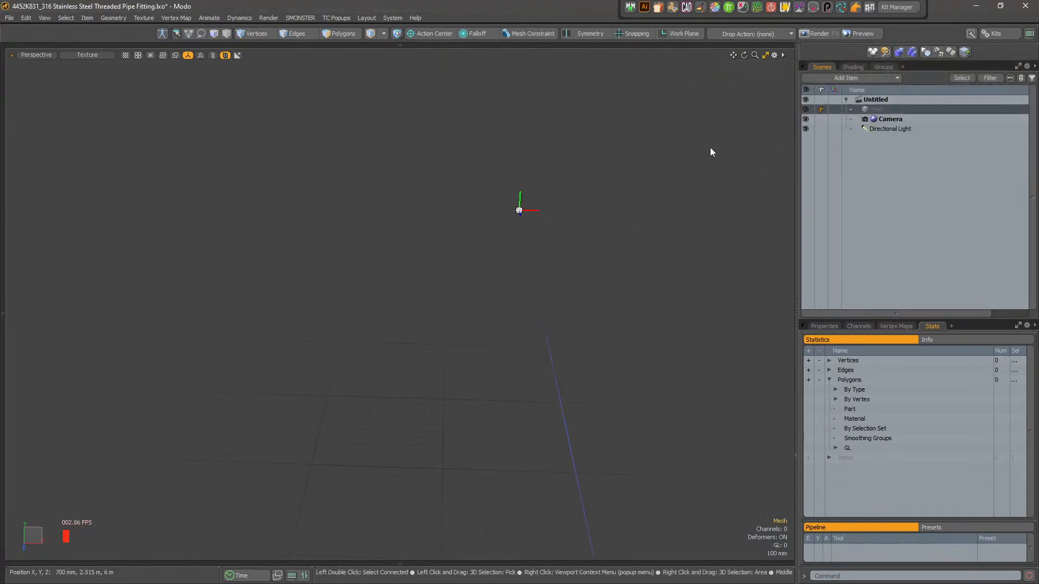
- Bring up the SMONSTER training scenes palette and load the Game Content scene Edge Boundary Project and Fuse
left_click(300, 18)
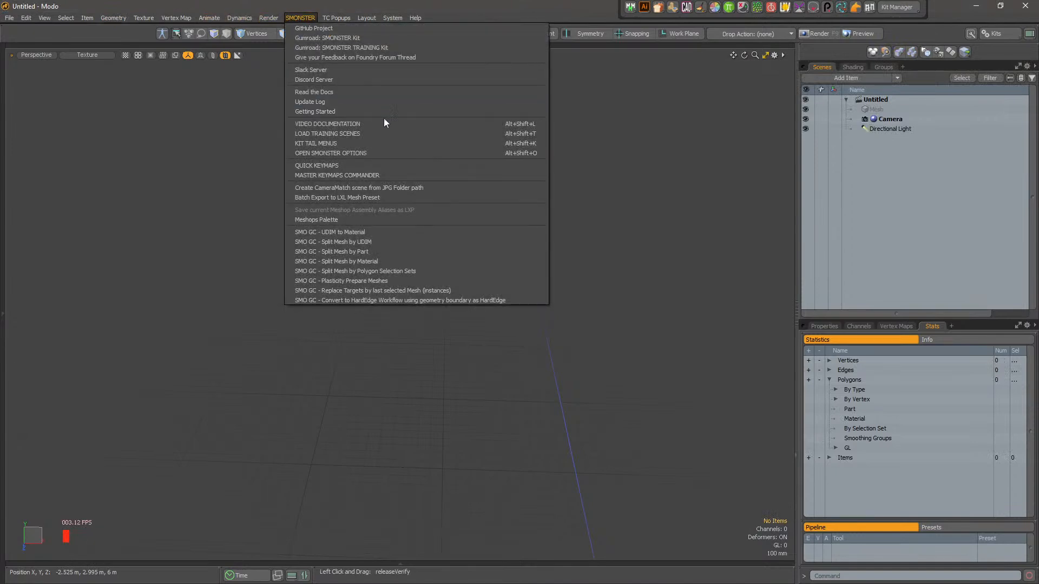
left_click(395, 138)
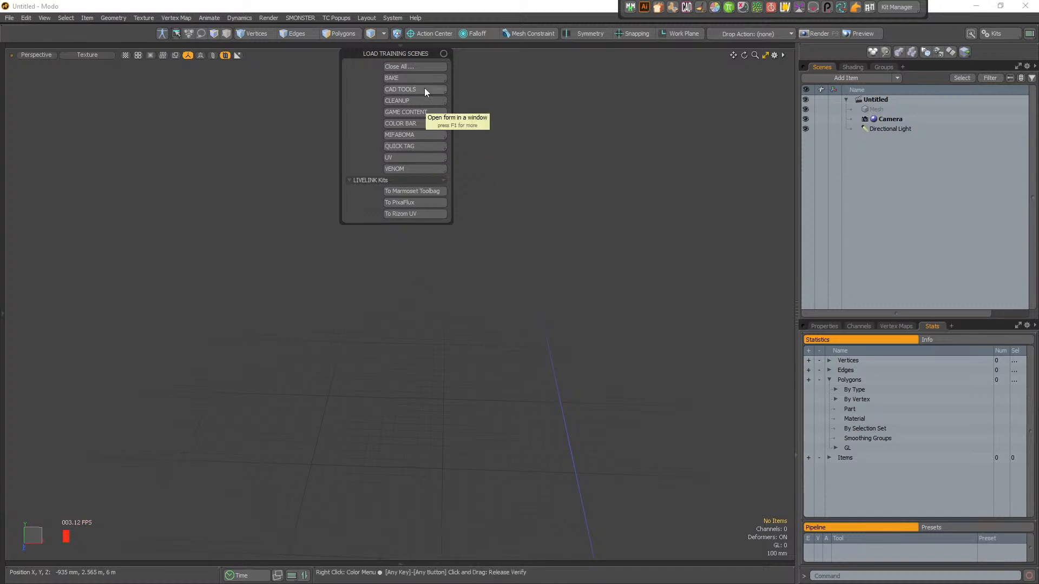
left_click_drag(416, 54, 449, 63)
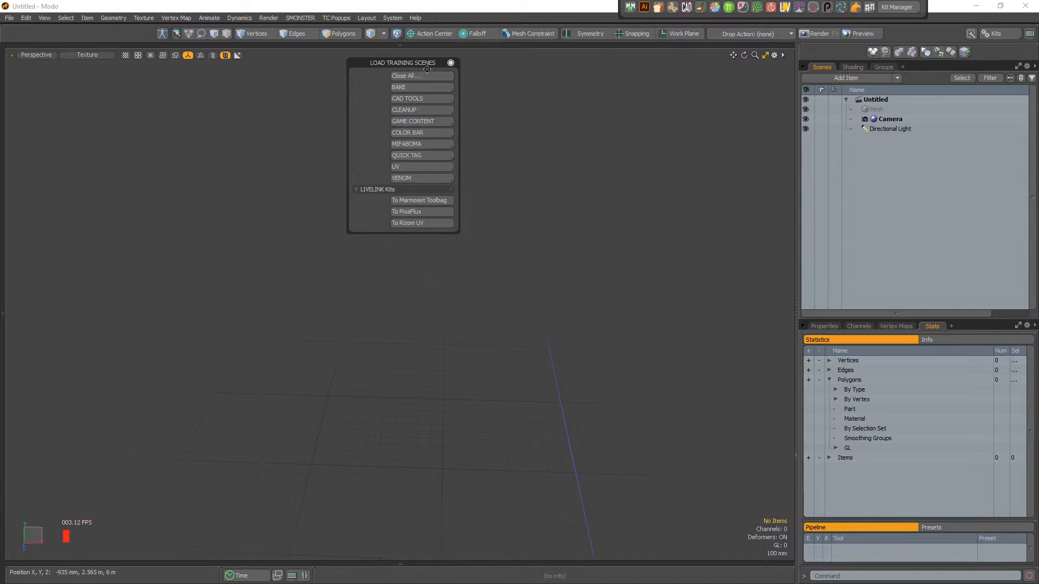
left_click_drag(431, 63, 446, 79)
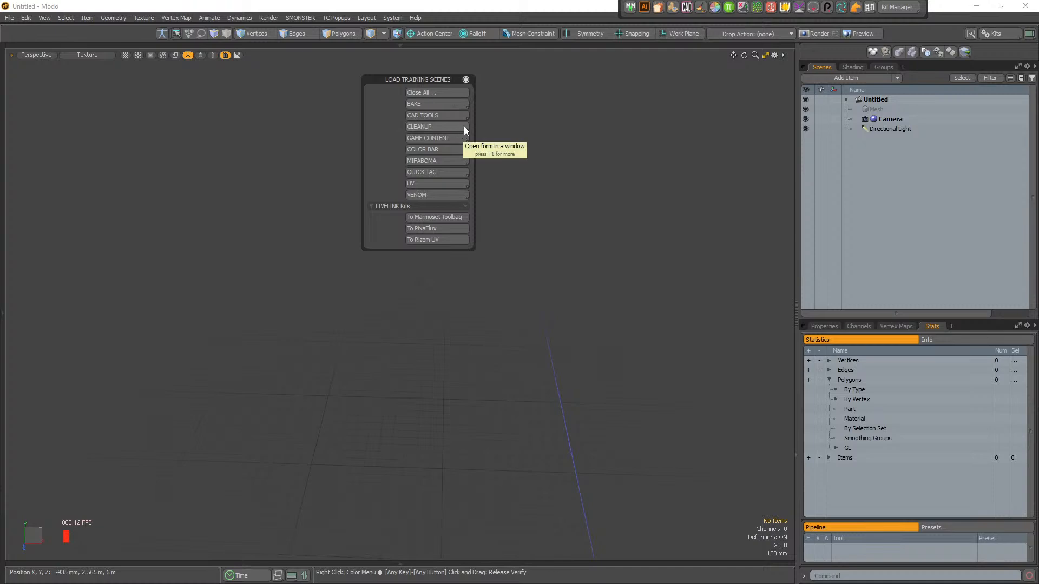
left_click(457, 140)
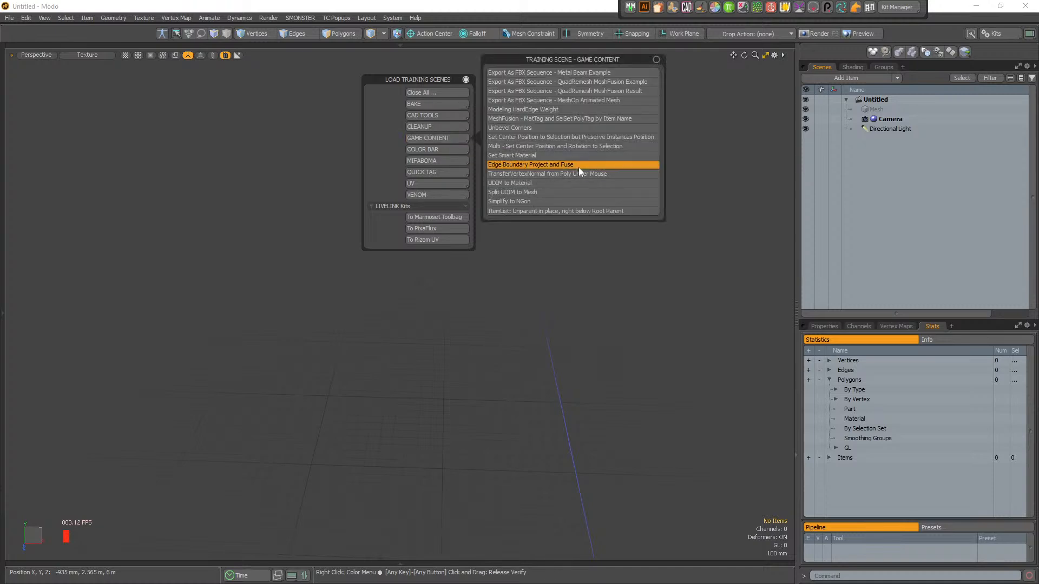
left_click(578, 168)
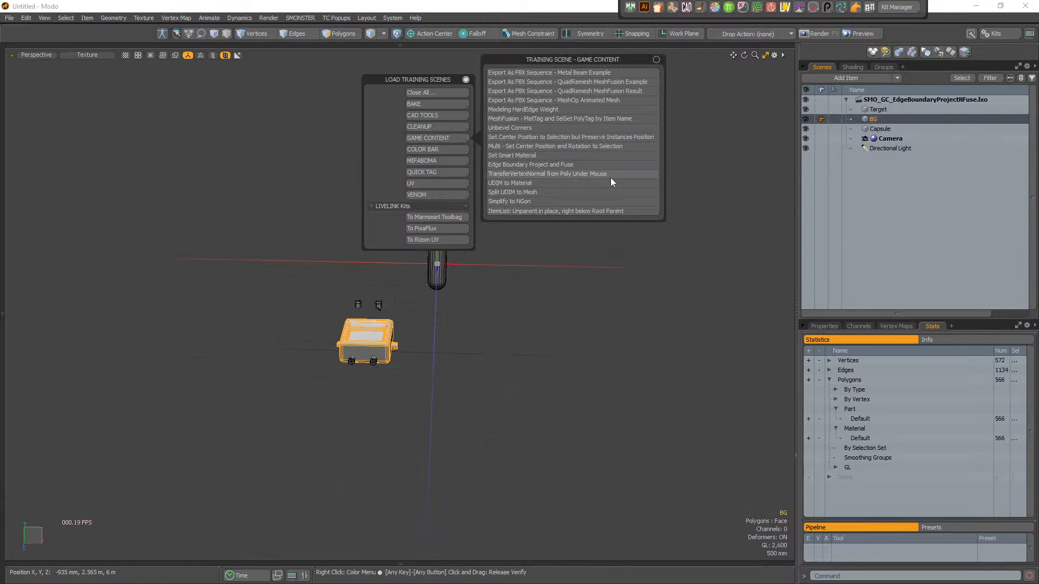
- Load the RadialArray training scene from the MIFABOMA set and close the main training scenes palette
left_click(448, 162)
left_click_drag(513, 125, 537, 143)
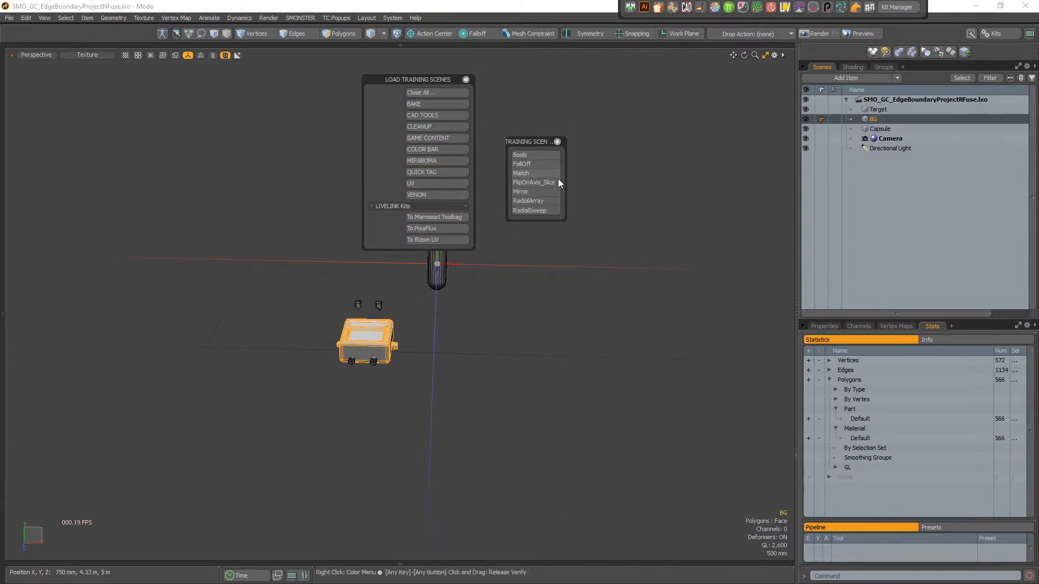
left_click(466, 80)
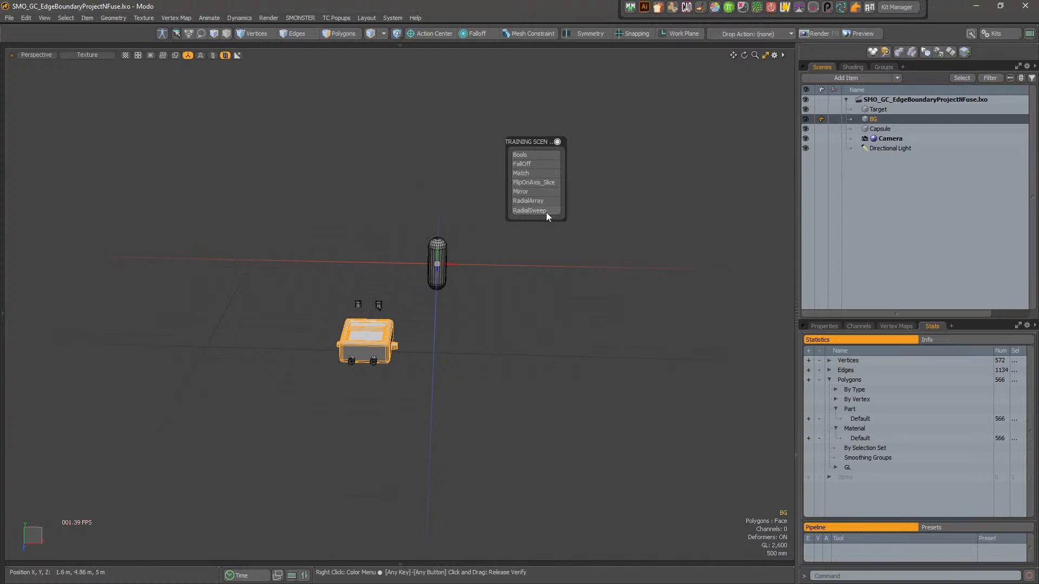
left_click(542, 202)
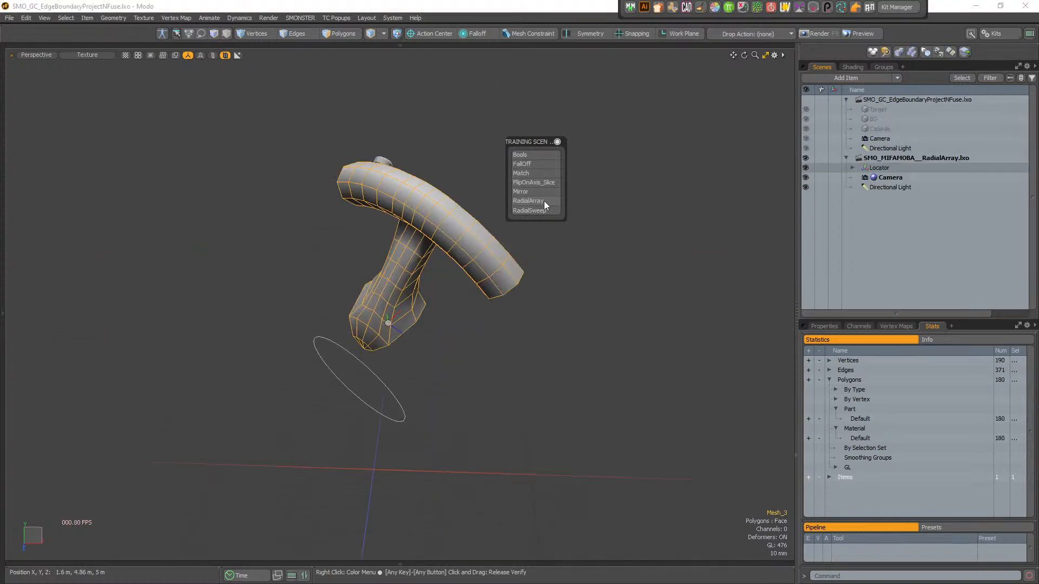
- Examine the curved tube section from around its open ends and select its mesh
mouse_move(617, 225)
left_mouse_down("alt")
mouse_move(414, 351)
mouse_move(482, 371)
mouse_move(459, 307)
left_mouse_up("alt")
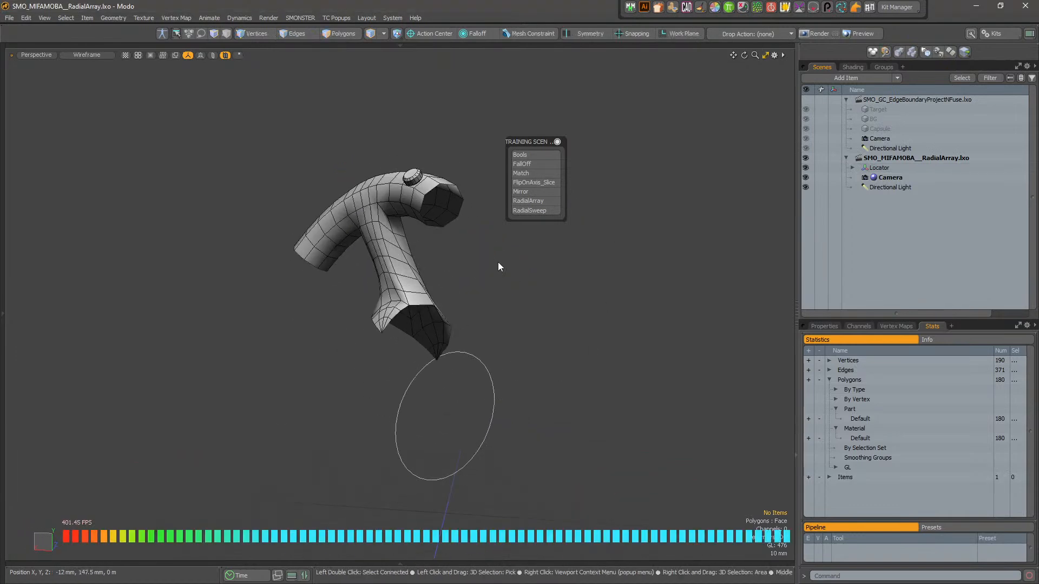
left_click_drag(541, 362, 526, 388, "alt")
left_click_drag(526, 388, 545, 329, "alt+shift")
left_click(445, 272)
left_click_drag(445, 272, 414, 239, "alt")
left_click(417, 269)
scroll(417, 269, "up", 3)
left_click(415, 239)
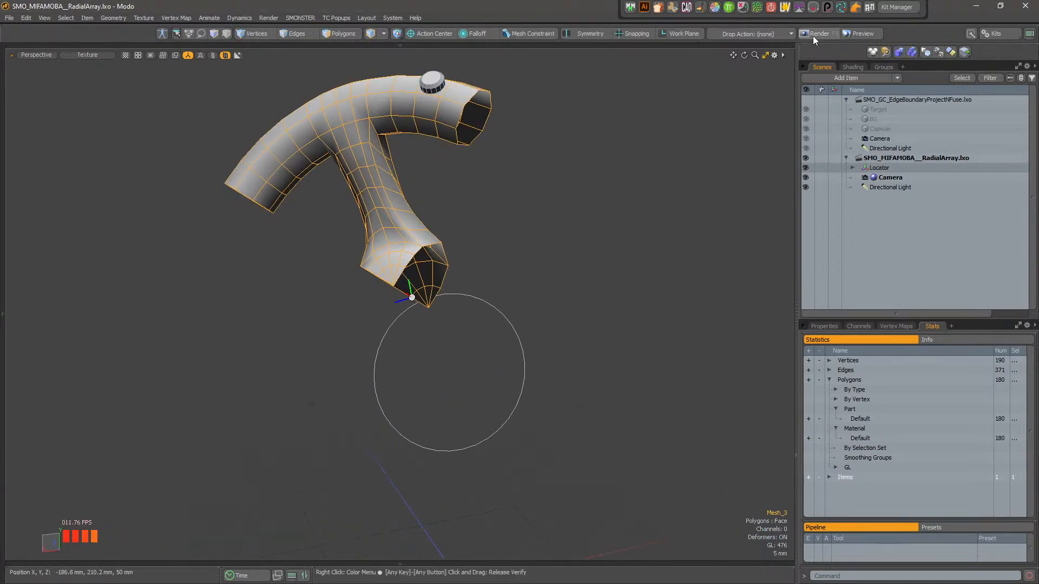
- Open the SMO MI-FA-BO-MA kit as a floating palette beside the tube section
left_click(744, 8)
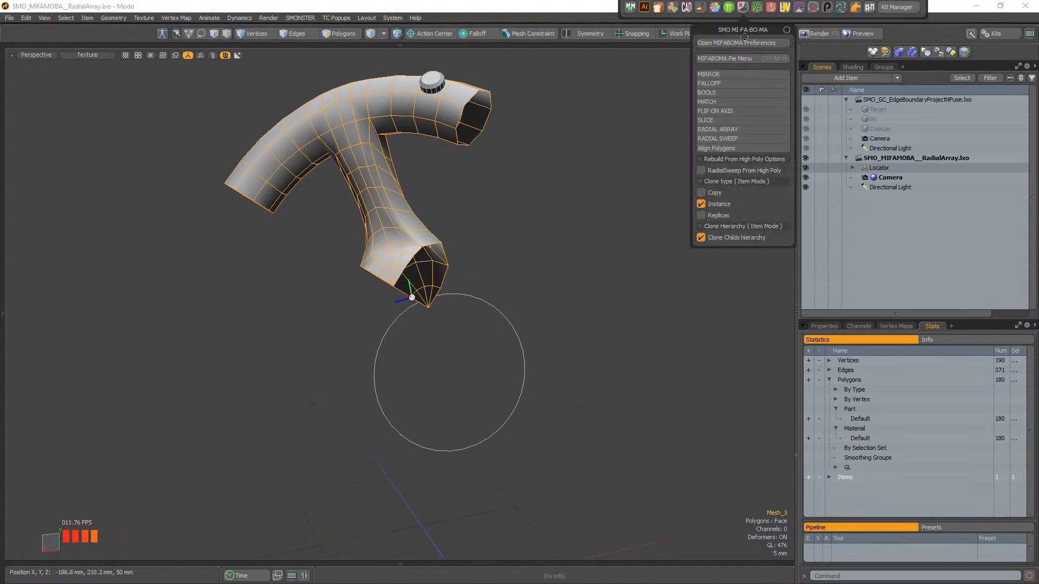
left_click_drag(623, 187, 489, 298, "alt")
scroll(549, 286, "down", 2)
scroll(494, 307, "up", 2)
- Reselect the curved tube mesh and expand the Locator hierarchy down to the child mesh Mesh_4
left_click(486, 273)
left_click(427, 243)
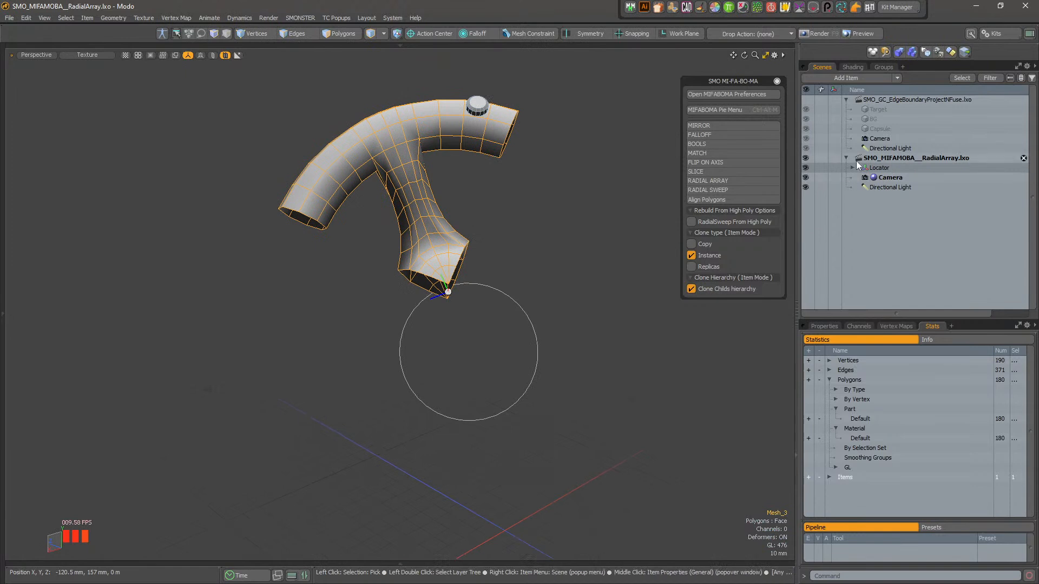
left_click(852, 168)
left_click(860, 177)
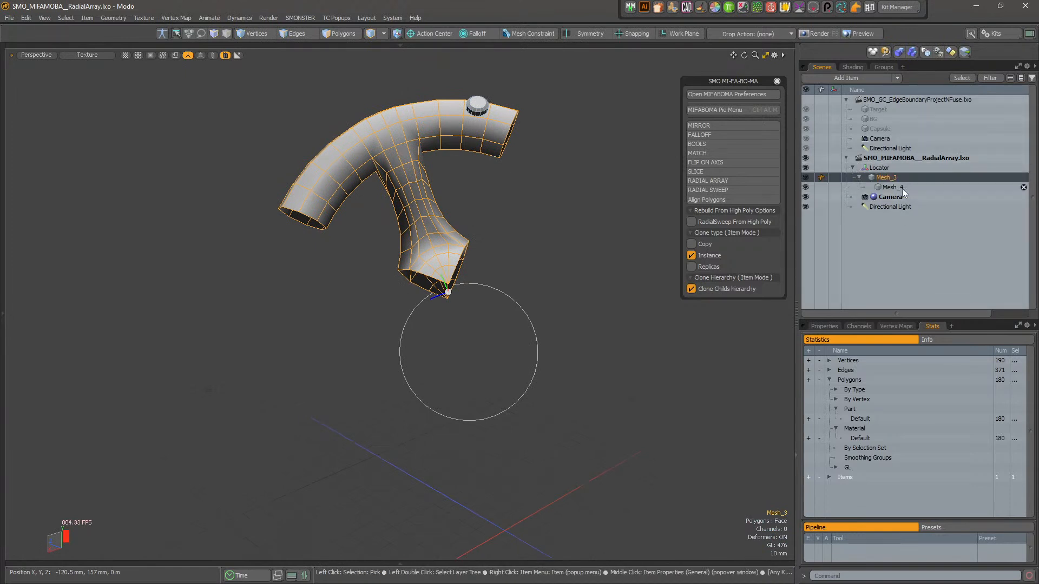
- Select the child mesh Mesh_4 and the parent Locator in turn to examine the item hierarchy
left_click(900, 188)
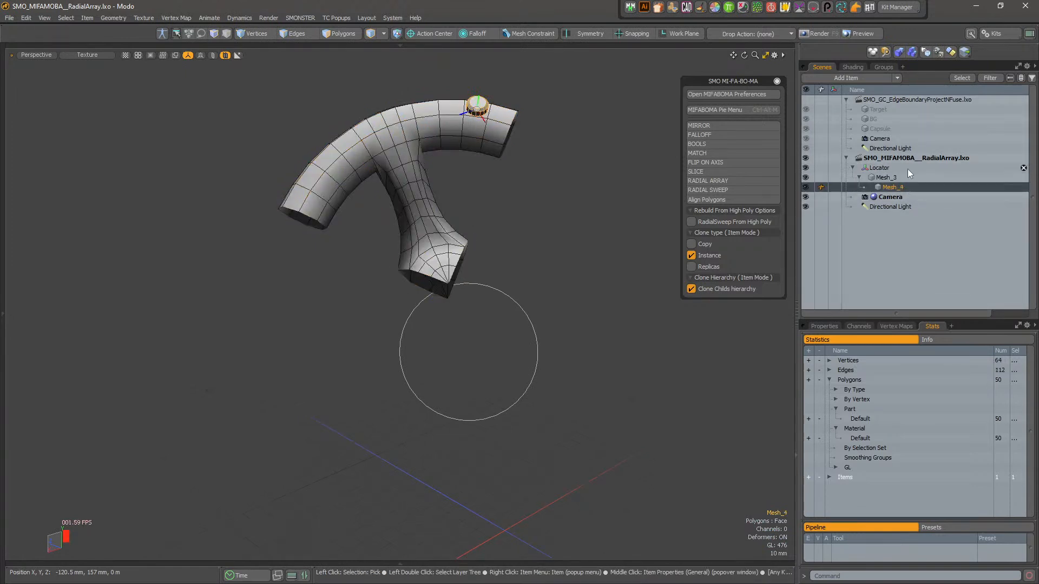
left_click(907, 169)
left_click_drag(587, 274, 611, 275, "alt")
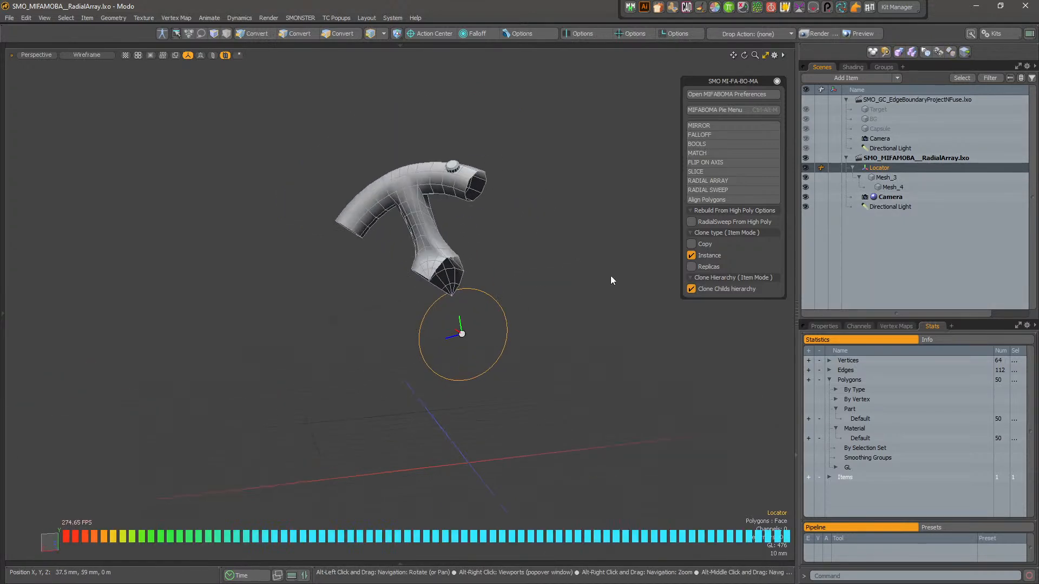
- Create a Local Mode radial array of the curved tube Mesh_3 around X with a count of 4, using instances
left_click(908, 177)
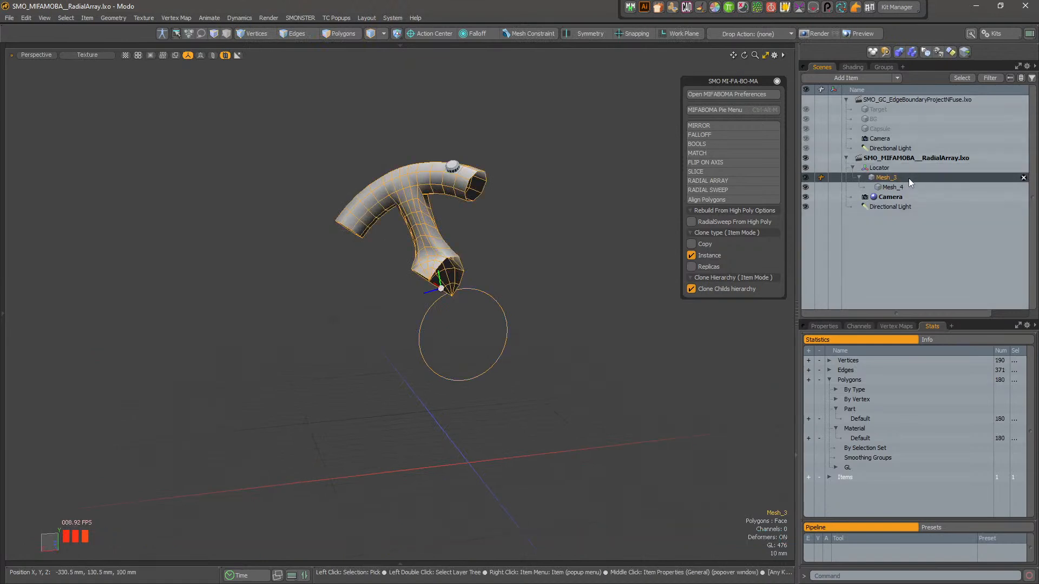
left_click(735, 180)
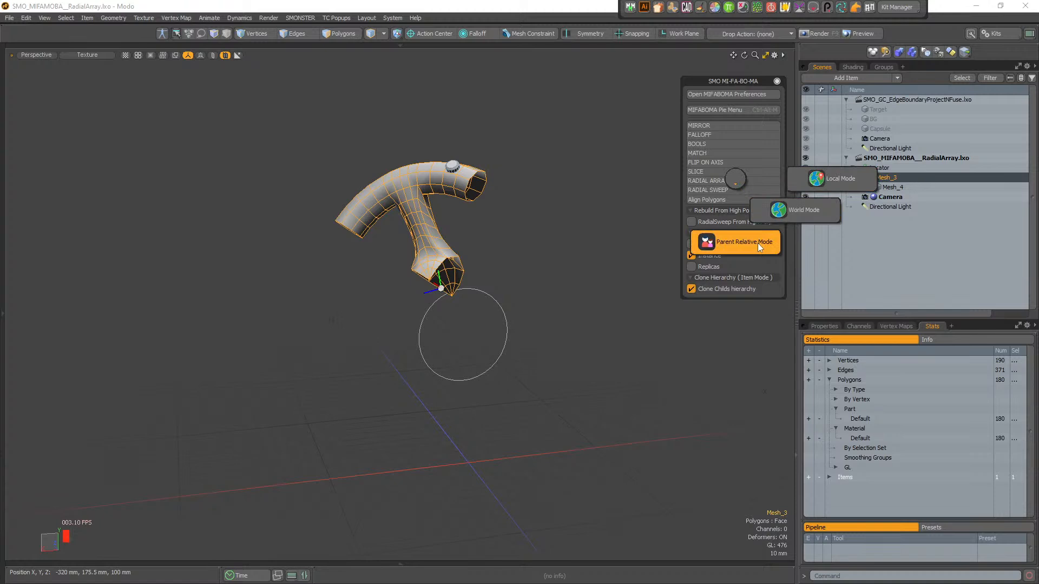
left_click(822, 183)
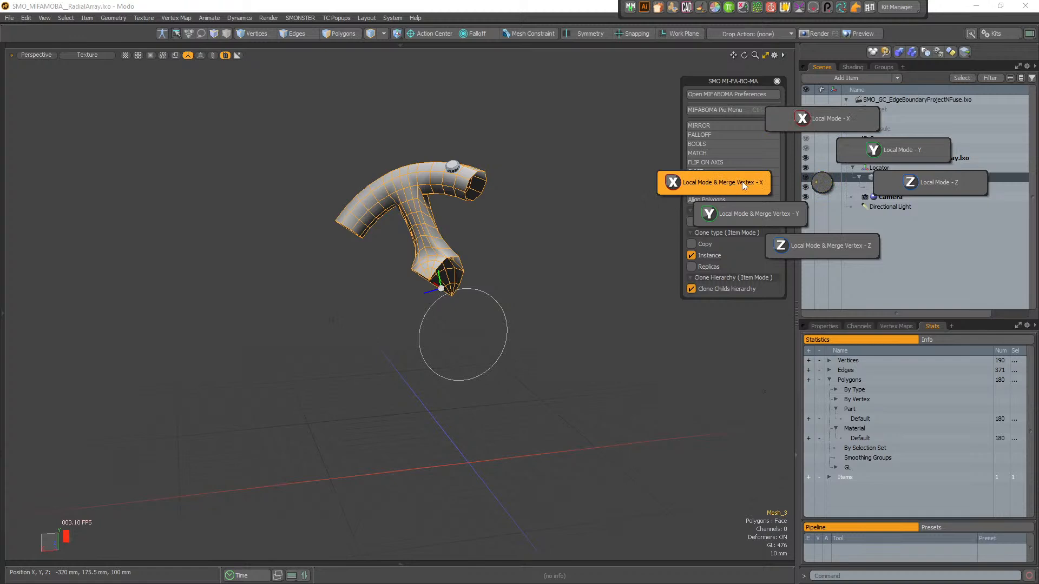
left_click(822, 125)
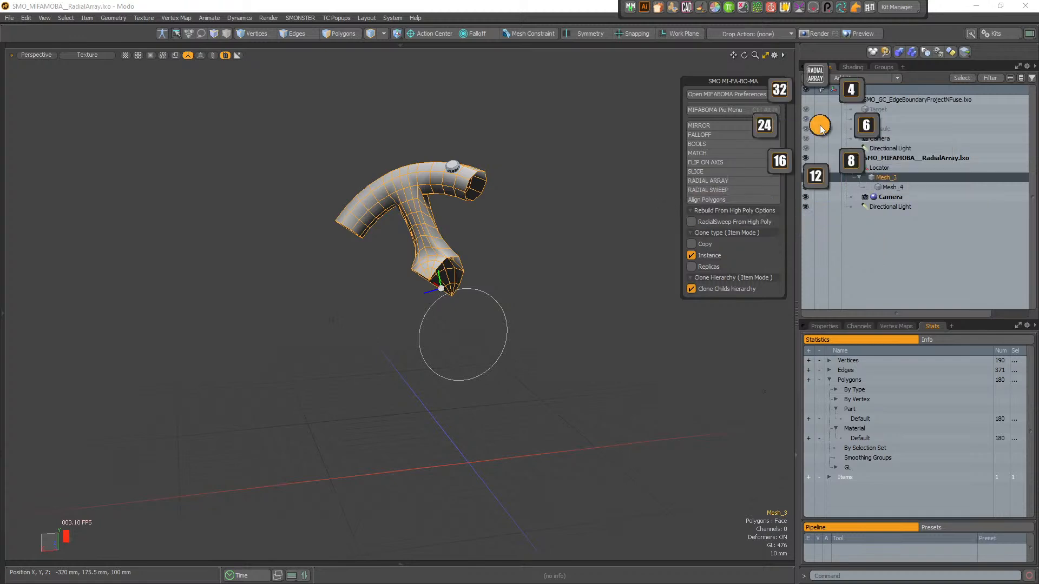
left_click(850, 96)
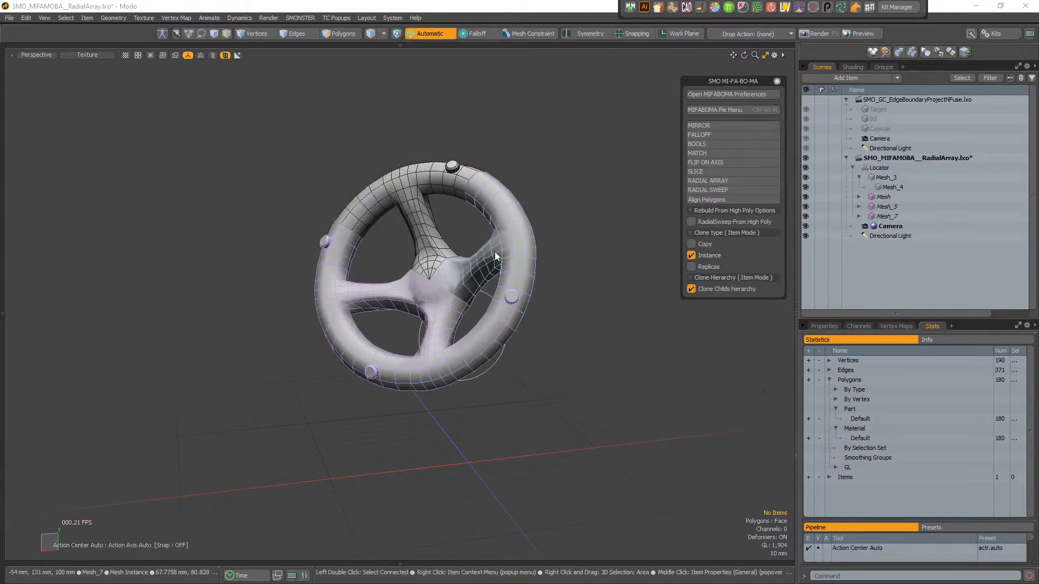
- Examine the completed wheel from several angles and select its individual instanced segments to inspect them
left_click_drag(511, 293, 541, 276, "alt")
scroll(533, 287, "up", 2)
left_click(499, 265)
left_click(431, 249, "shift")
left_click(407, 300, "shift")
left_click(459, 319)
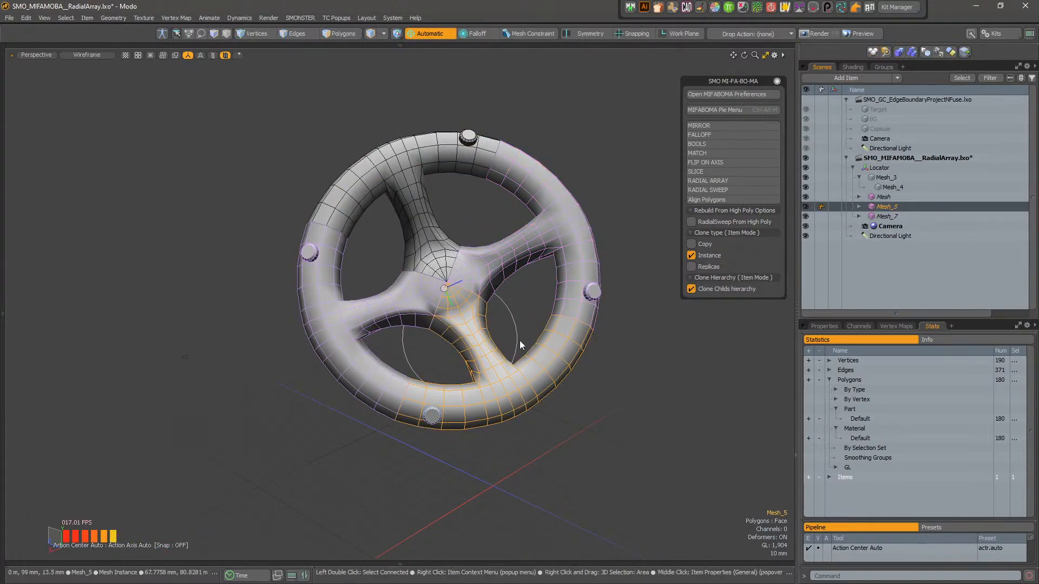
left_click_drag(459, 320, 603, 386, "alt")
left_click(603, 385)
left_click(556, 276)
left_click_drag(556, 276, 552, 290, "alt")
left_click(552, 290)
left_click_drag(478, 297, 609, 304, "alt")
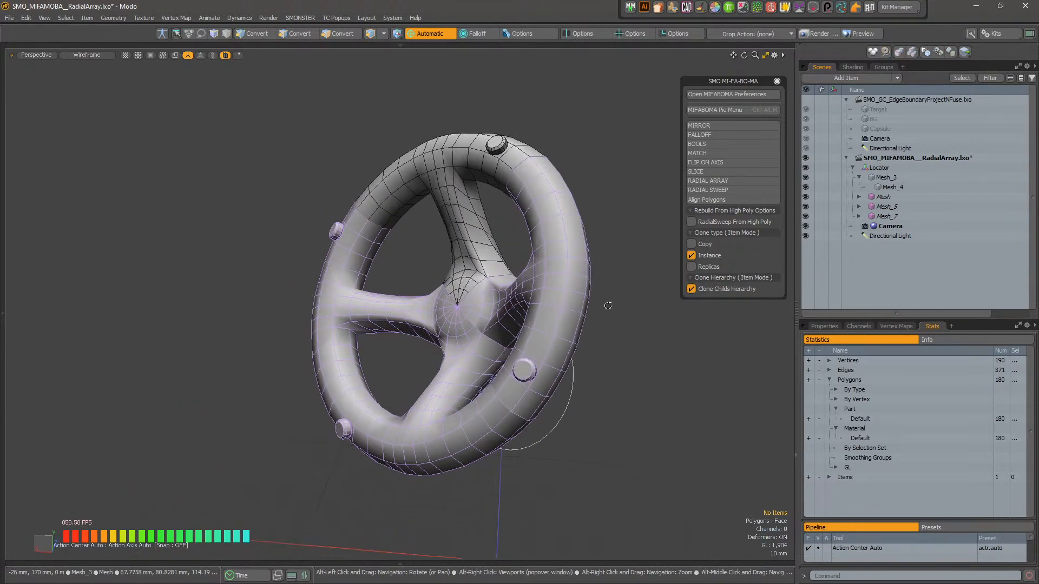
left_click(701, 290)
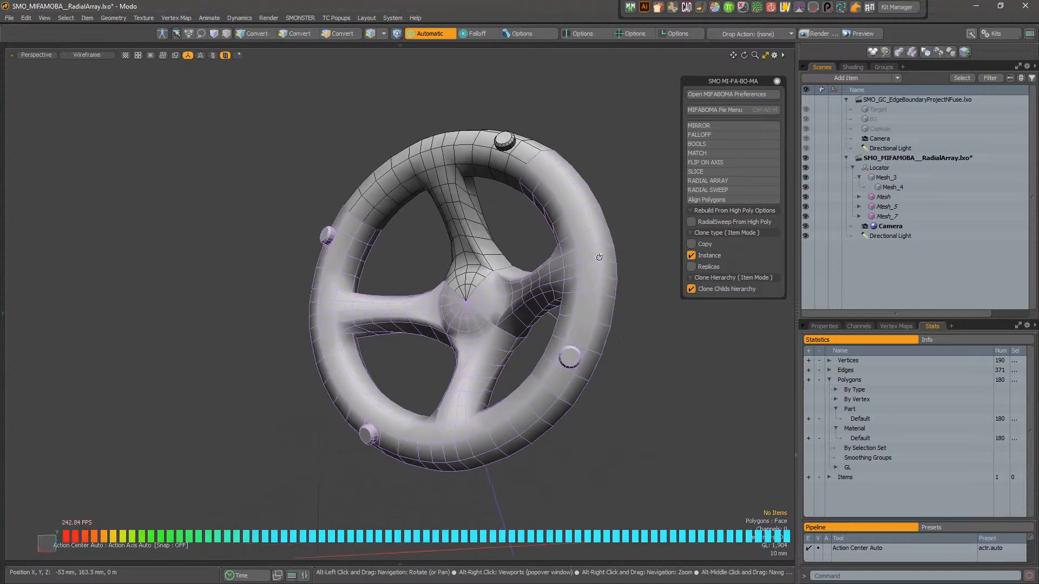
- Undo the segment selections and the instanced radial array back to the single curved tube
key("ctrl+z")
key("ctrl+z")
key("ctrl+z")
key("ctrl+z")
key("ctrl+z")
key("ctrl+z")
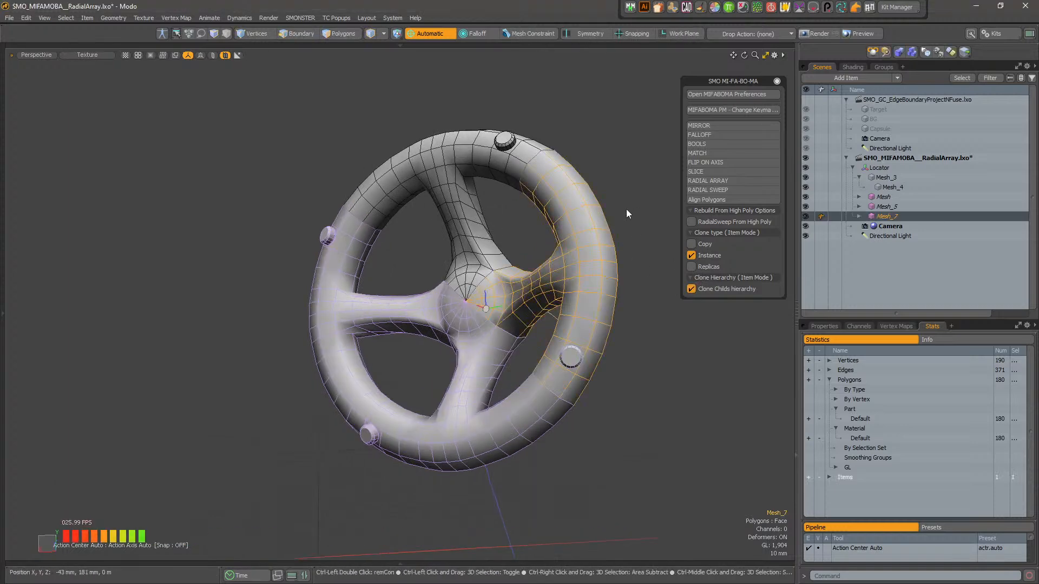
key("ctrl+z")
key("ctrl+z")
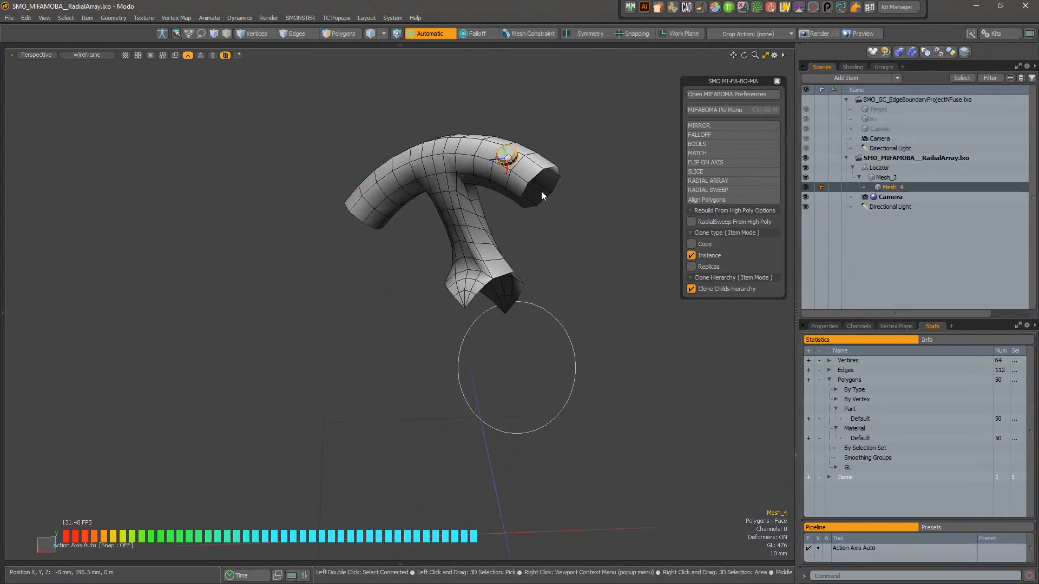
- Select the curved tube mesh and its parent Locator in turn, comparing their centers from different angles
mouse_move(530, 243)
left_mouse_down("alt")
mouse_move(488, 275)
mouse_move(528, 261)
left_mouse_up("alt")
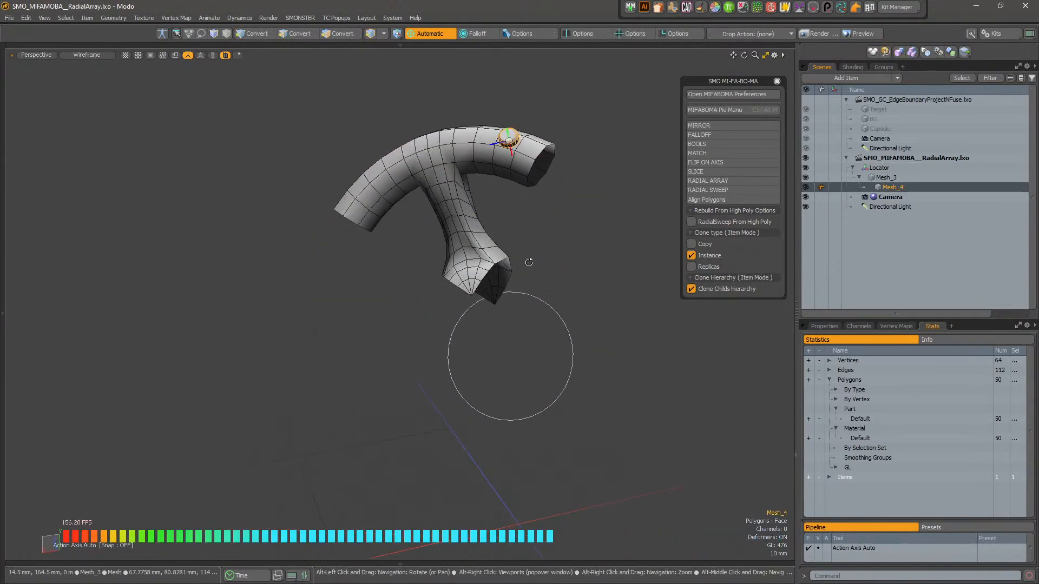
left_click(485, 267)
left_click_drag(510, 305, 504, 317, "alt")
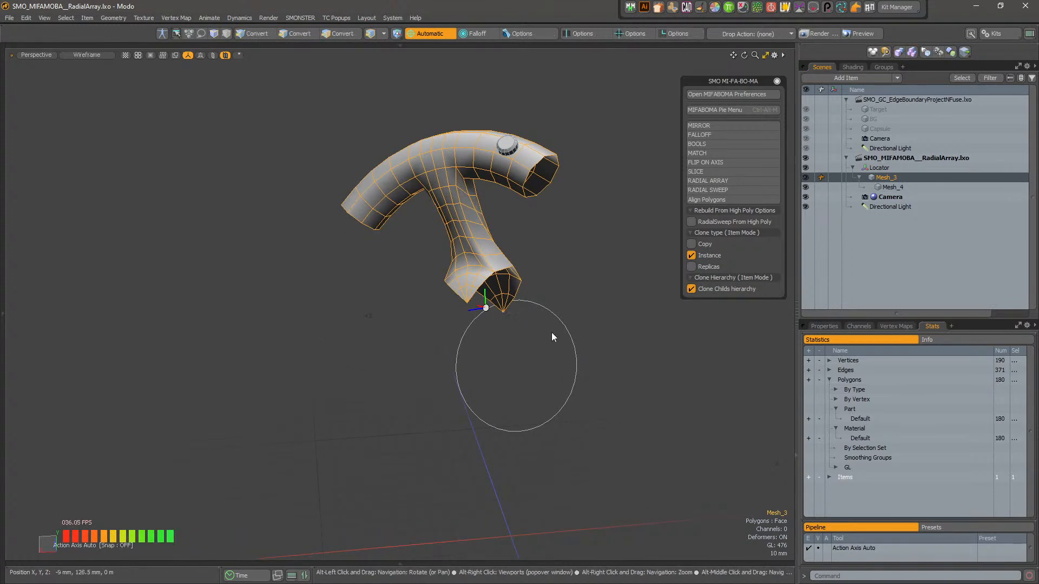
left_click(577, 361)
left_click_drag(577, 360, 476, 325, "alt")
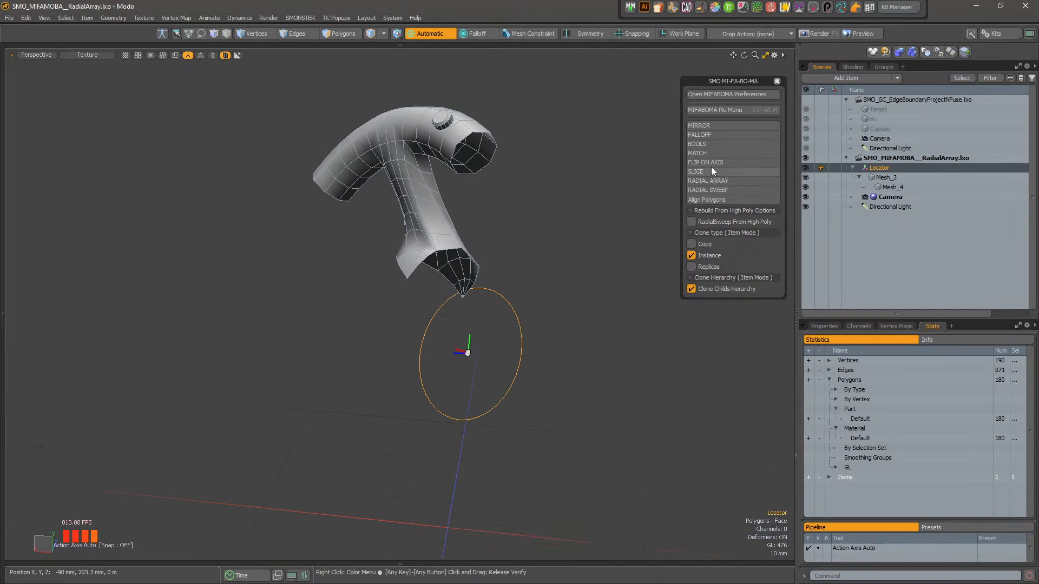
left_click(431, 223)
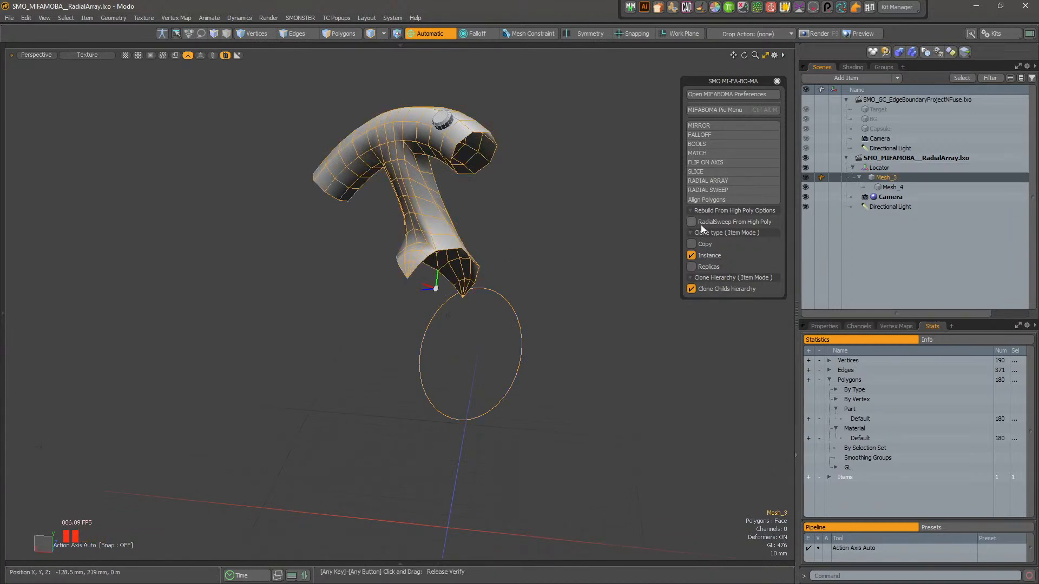
key("3")
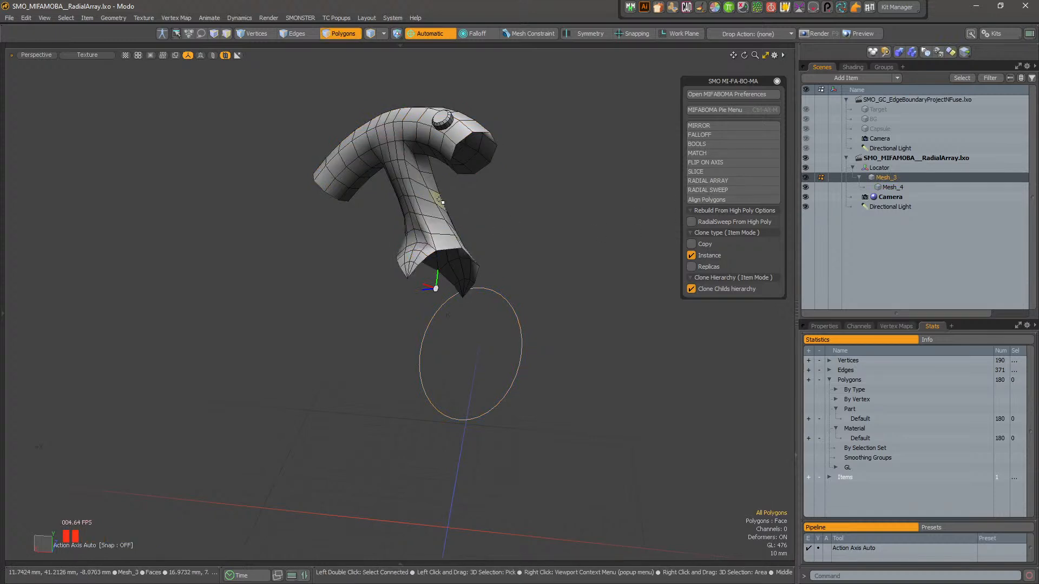
double_click(481, 261)
left_click_drag(458, 218, 514, 196, "alt")
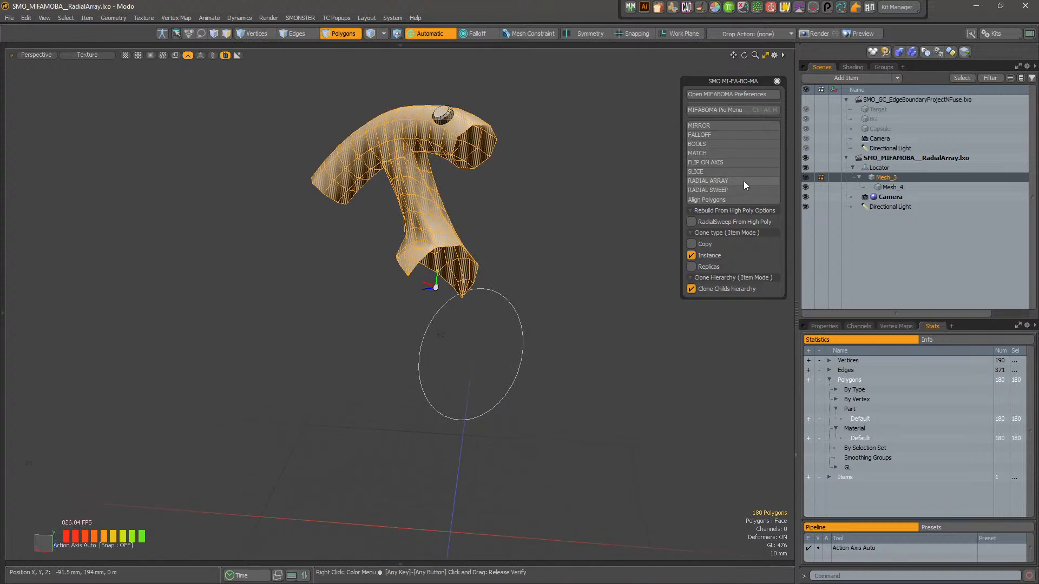
left_click(725, 192)
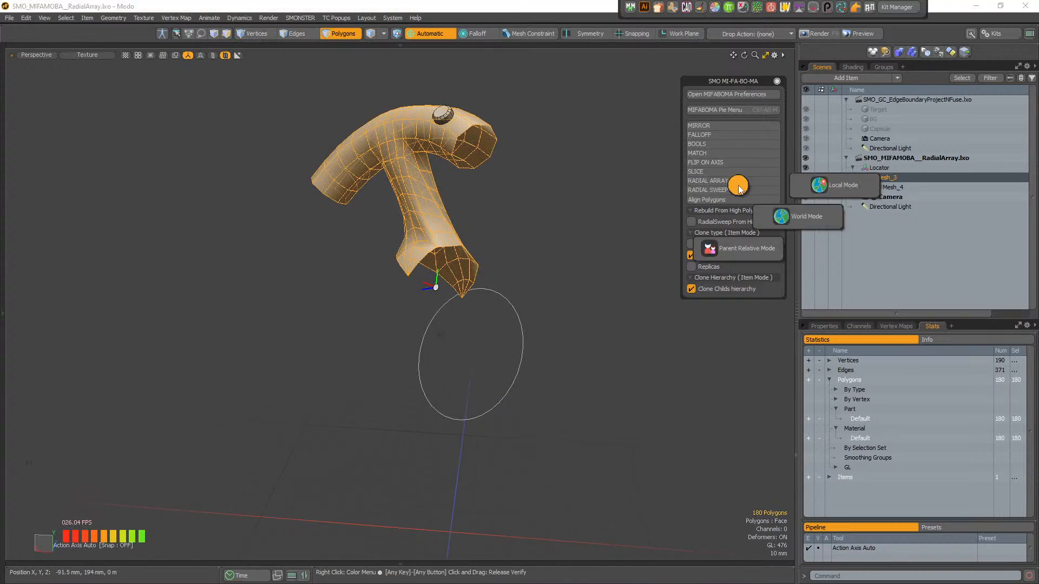
left_click(729, 252)
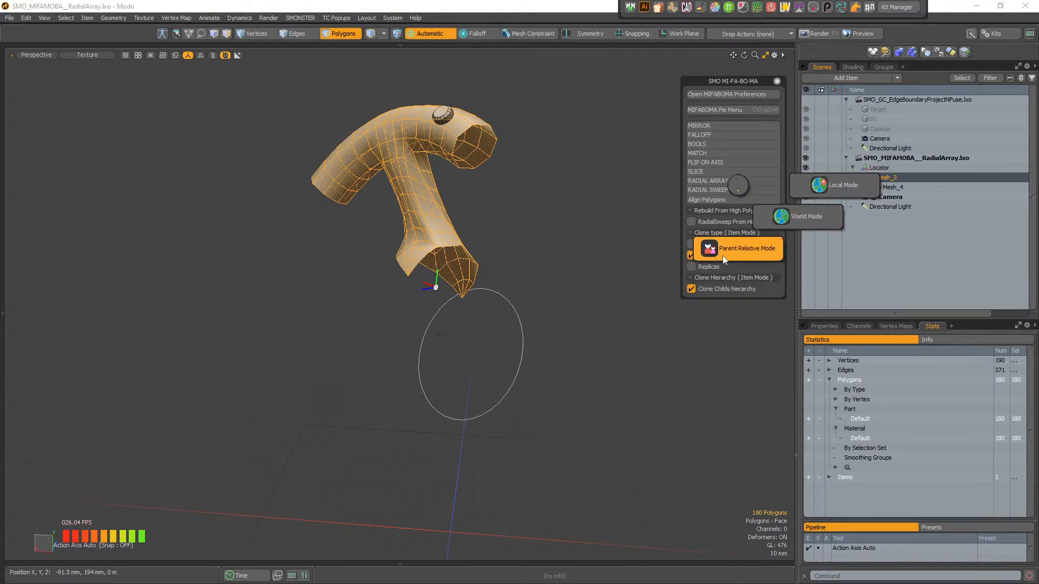
left_click(738, 248)
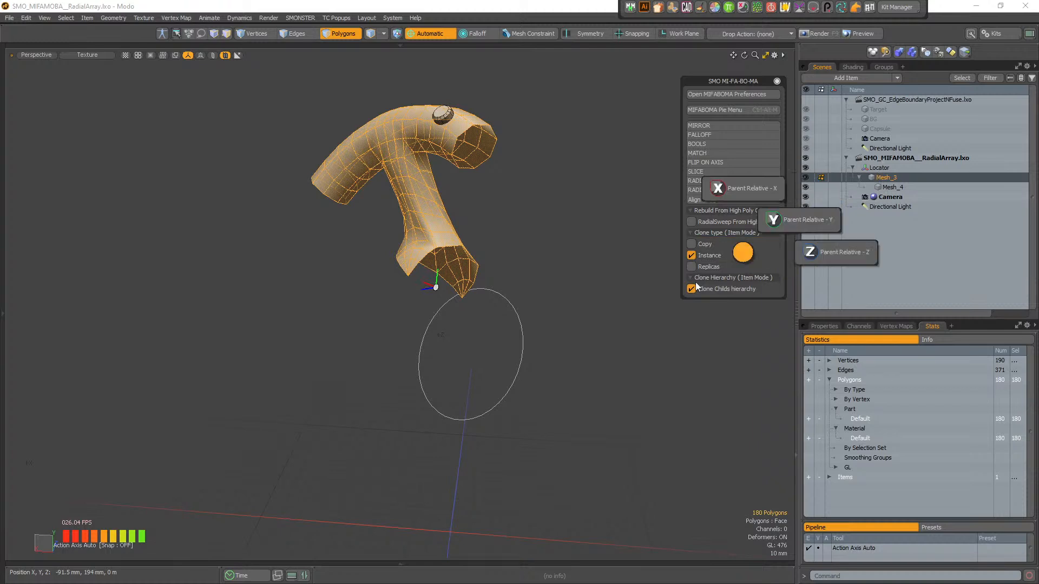
left_click(773, 219)
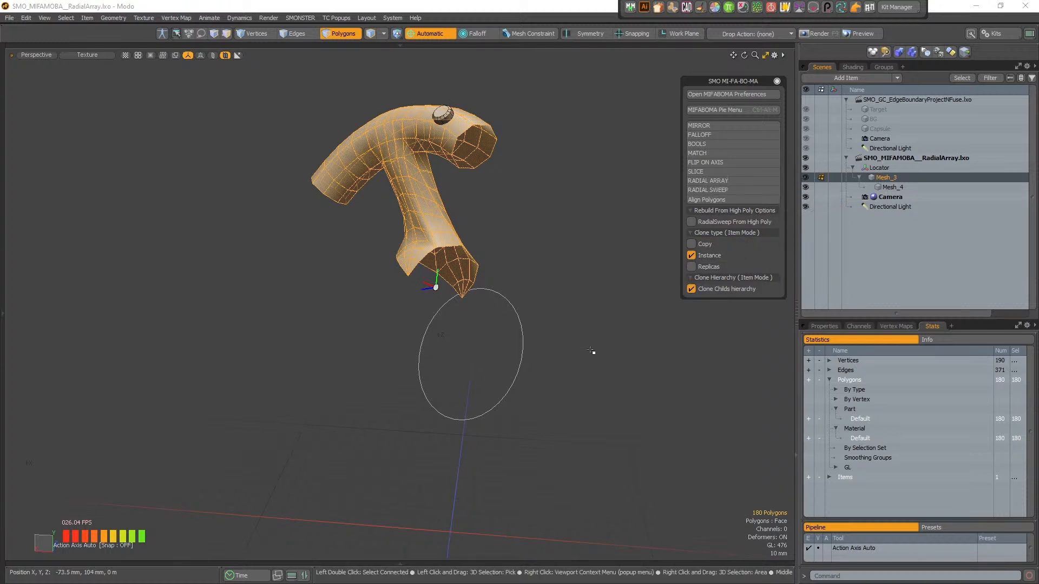
left_click(515, 335)
key("5")
left_click(523, 349)
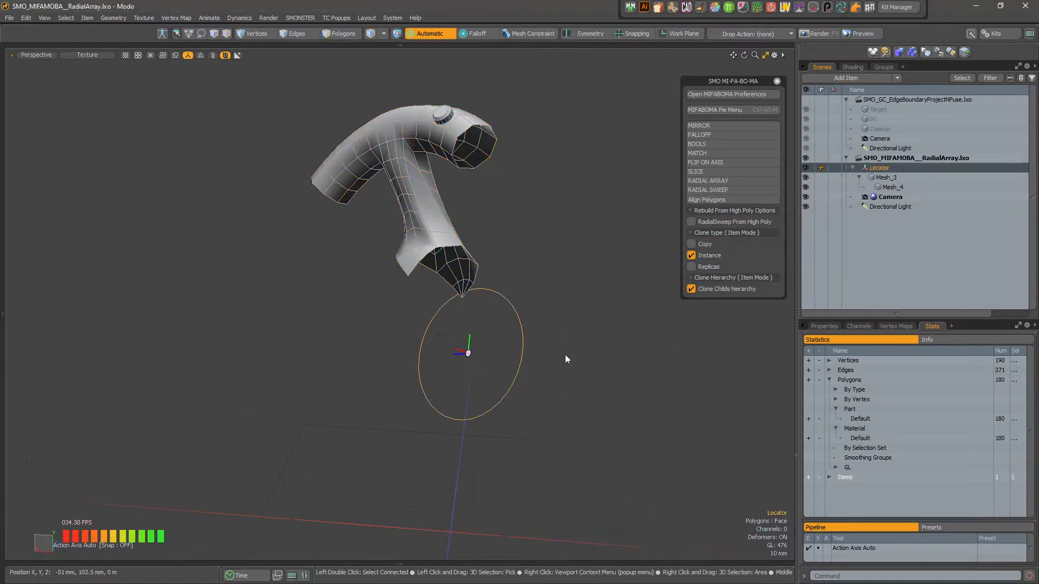
- Select all polygons of the curved tube and create a Parent Relative radial array around X with a count of 4
left_click_drag(497, 285, 479, 253, "alt")
left_click(471, 259)
key("3")
key("a")
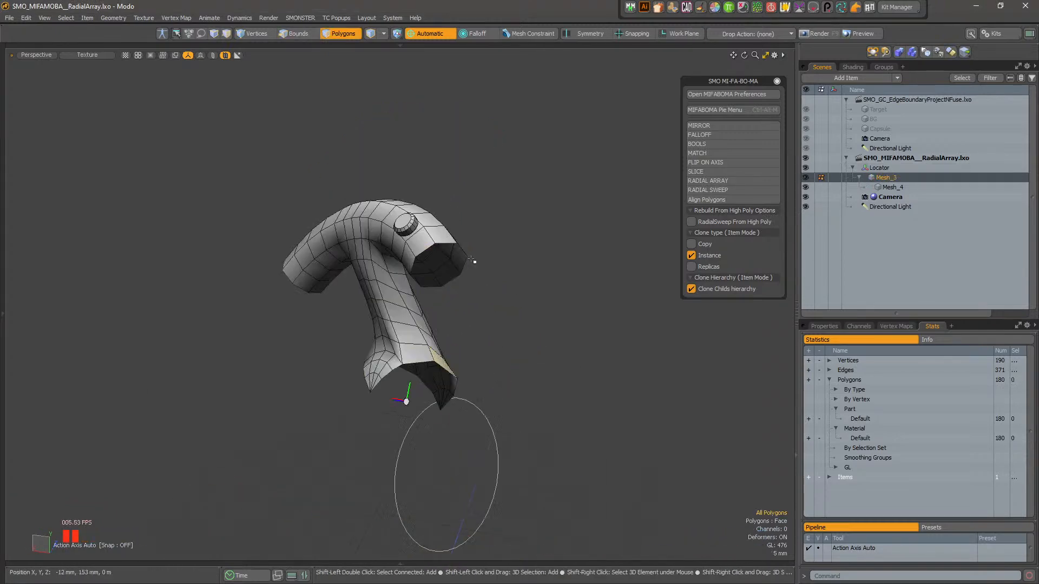
key("bracketleft")
left_click_drag(473, 359, 510, 255, "alt+shift")
left_click_drag(510, 256, 537, 257, "alt")
left_click(728, 191)
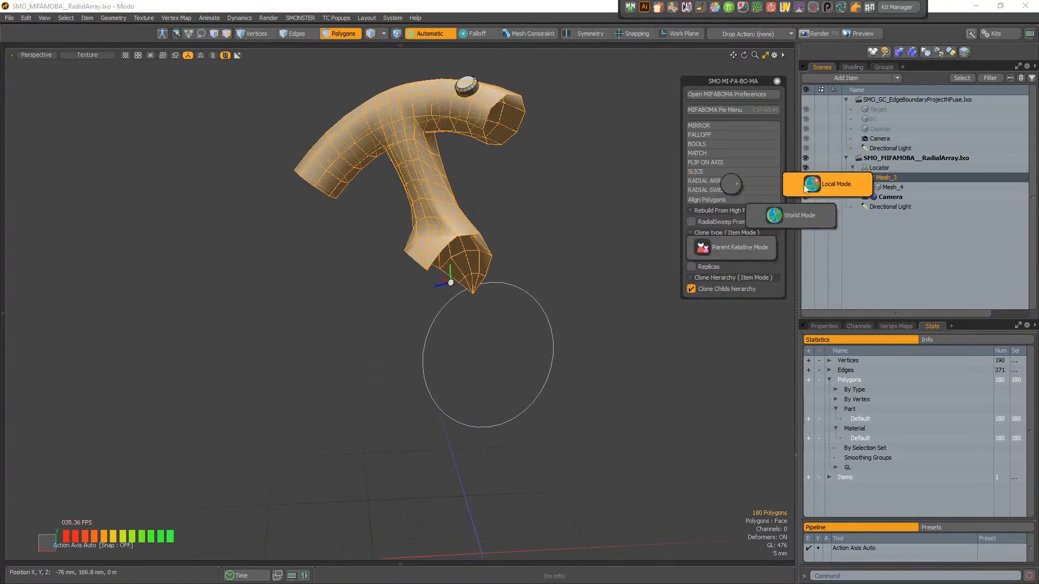
key("ctrl+alt+m")
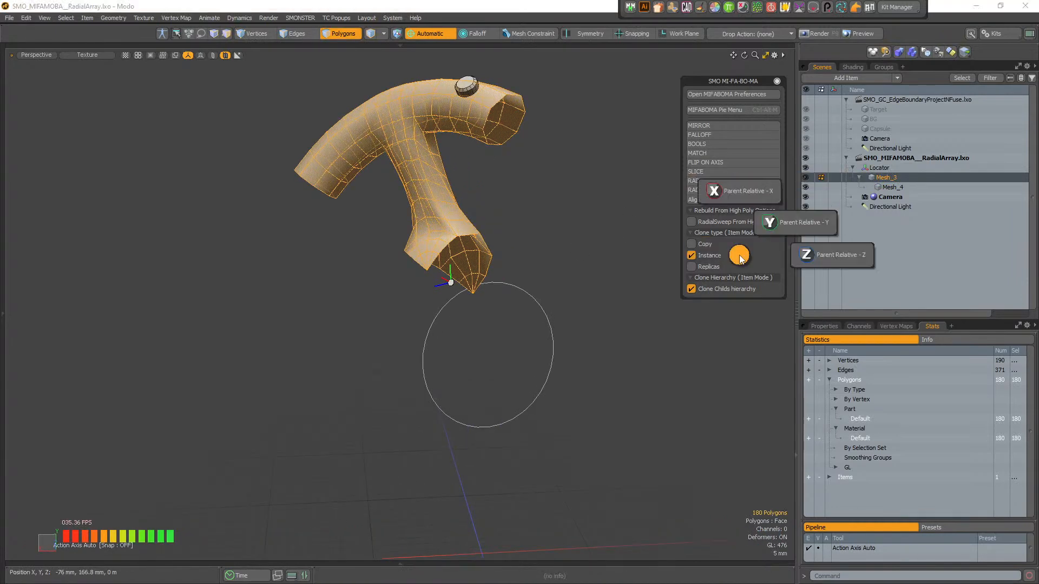
left_click(754, 197)
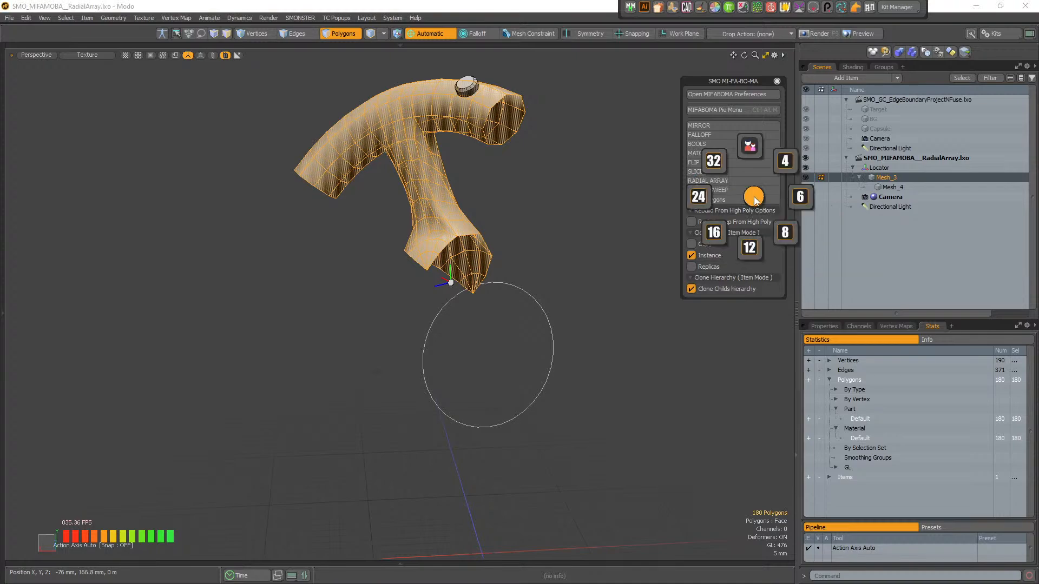
left_click(789, 163)
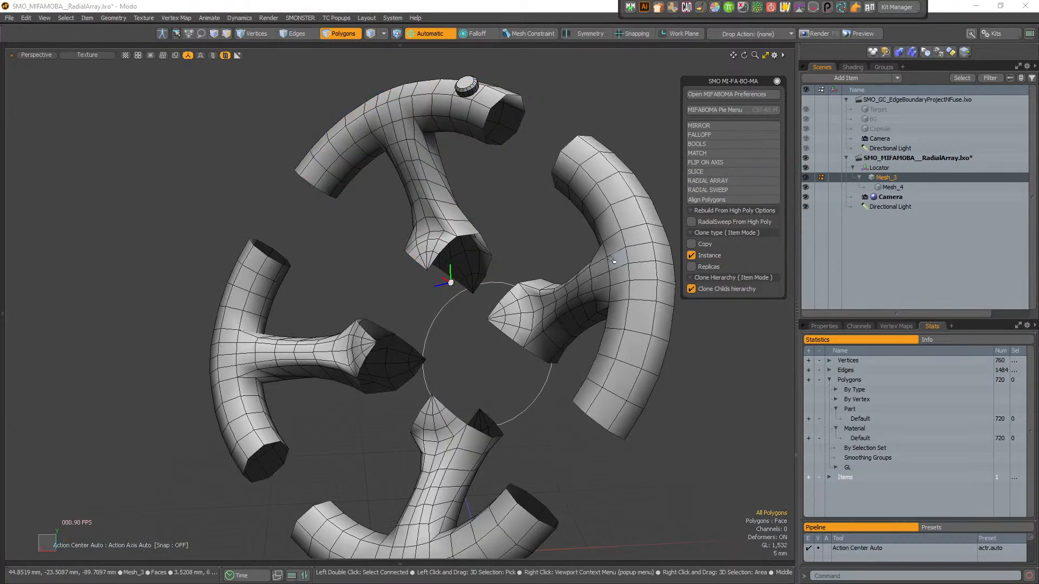
- Return to item selection and select the Locator circle to examine the array's spacing around the parent center
left_click_drag(449, 312, 476, 254, "alt")
key("5")
left_click(461, 238)
left_click(424, 230)
left_click(476, 265)
left_click_drag(483, 275, 447, 275, "alt")
scroll(475, 262, "up", 3)
left_click_drag(434, 309, 443, 280, "alt")
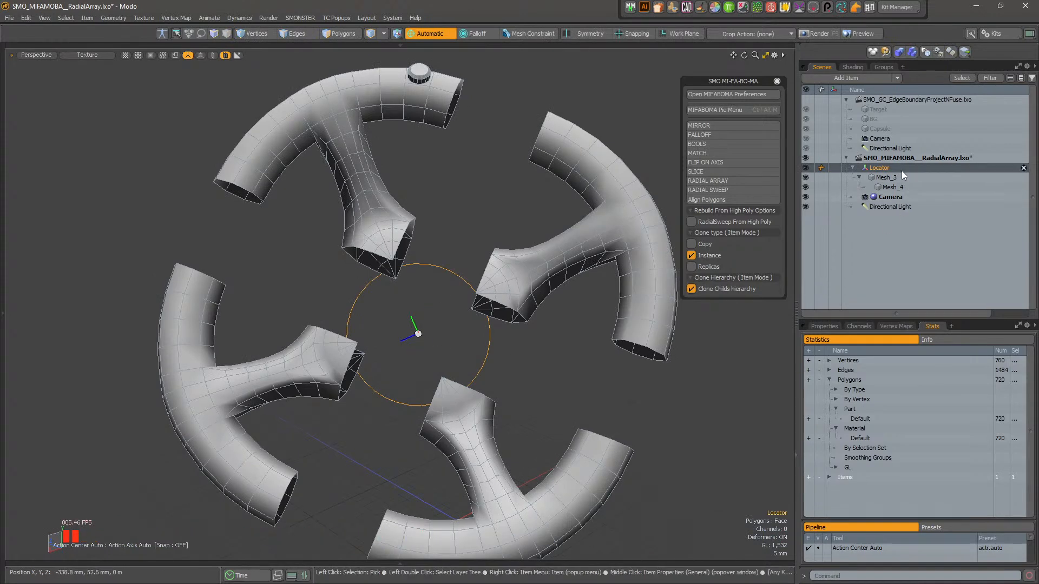
- Close the SMO_GC_EdgeBoundaryProjectNFuse scene and select the arrayed tube mesh
left_click(1023, 100)
left_click_drag(442, 284, 490, 297, "alt")
scroll(489, 297, "down", 3)
left_click(429, 267)
left_click_drag(429, 266, 405, 329, "alt")
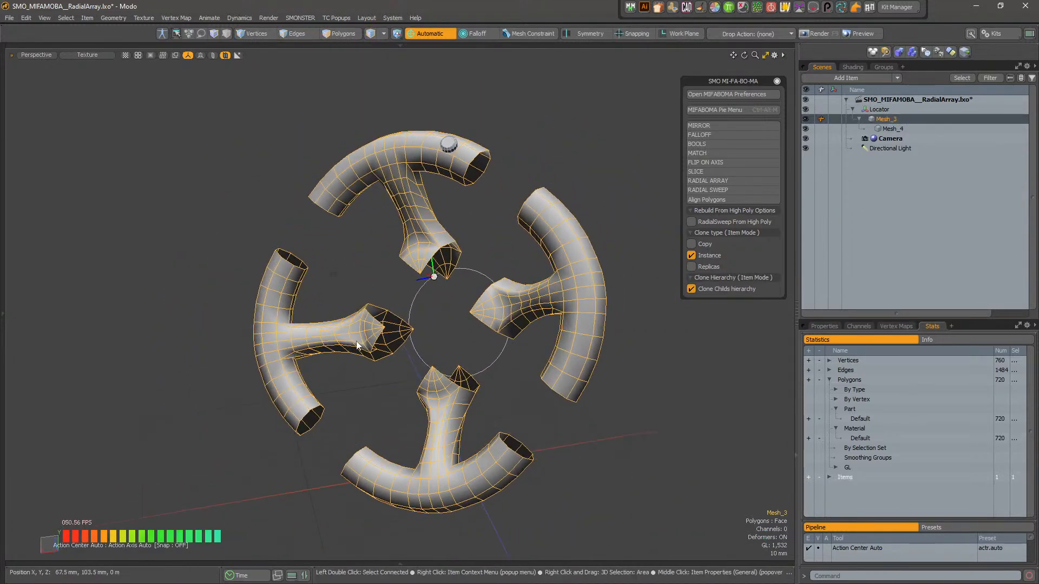
- Inspect the arrayed tube's edges and the child cap Mesh_4, then clear the item selection
key("2")
scroll(402, 299, "up", 3)
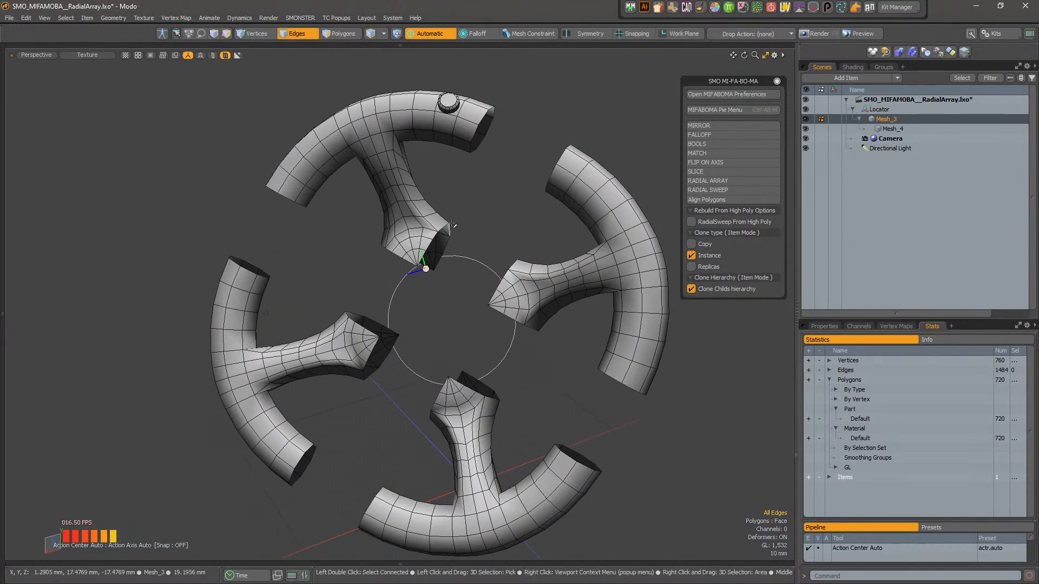
key("5")
left_click(449, 102)
scroll(478, 268, "down", 3)
left_click_drag(470, 276, 472, 298, "alt")
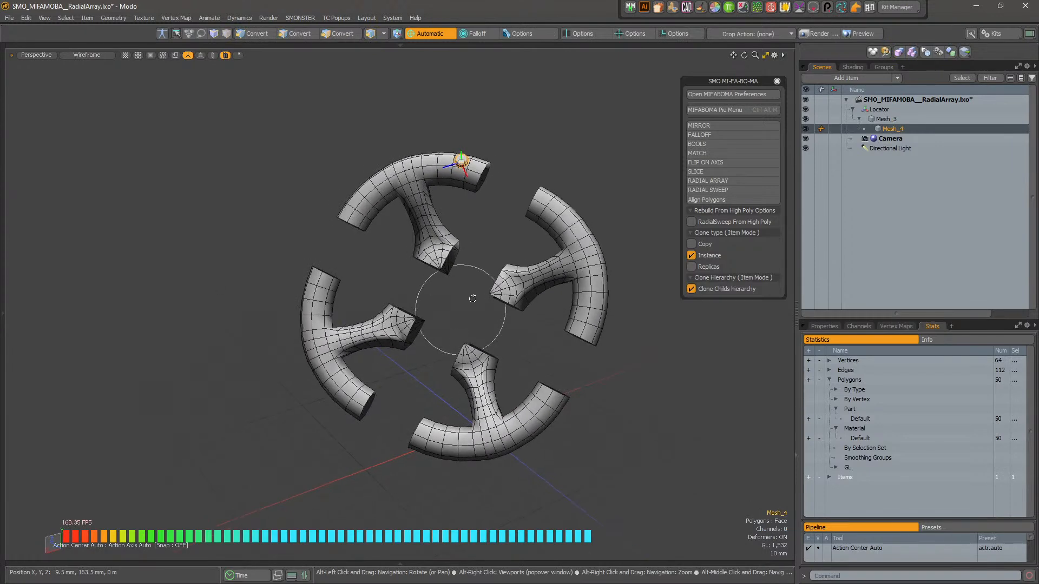
left_click_drag(508, 262, 484, 241, "alt")
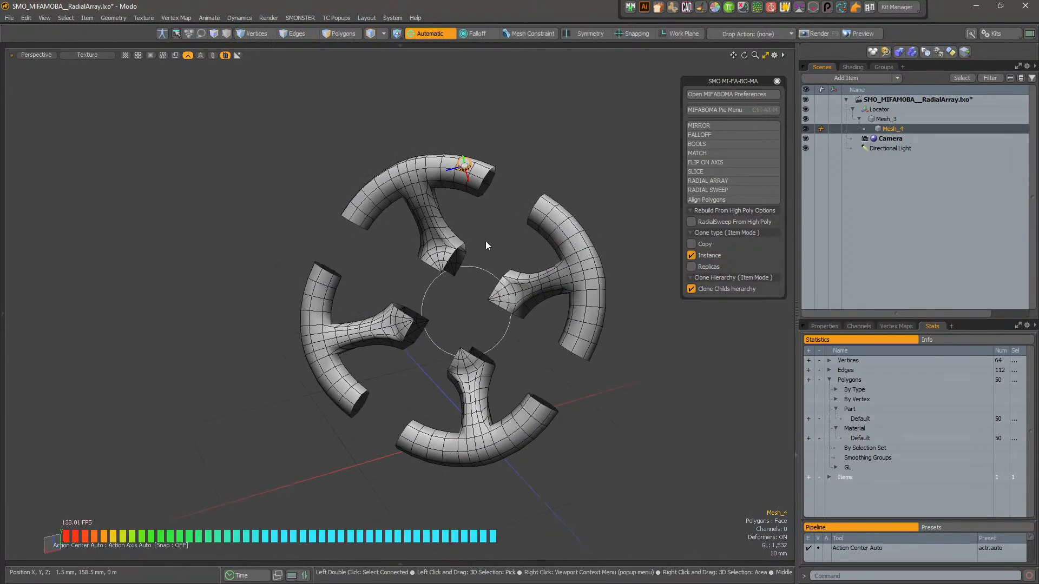
left_click(487, 240)
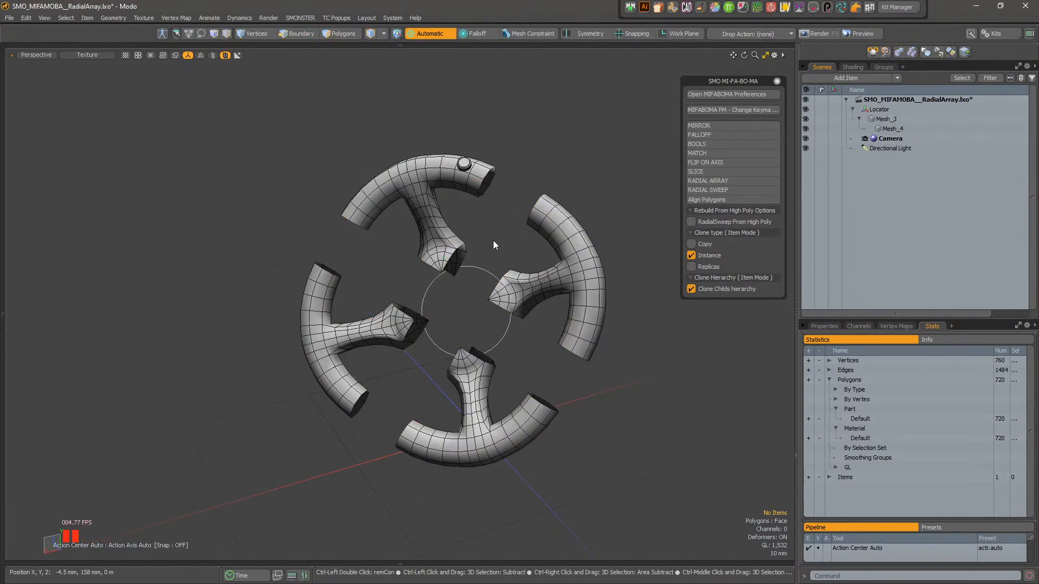
- Undo the recent selection changes back to the arrayed tube mesh Mesh_3
key("ctrl+z")
key("ctrl+z")
key("ctrl+z")
left_click(523, 232)
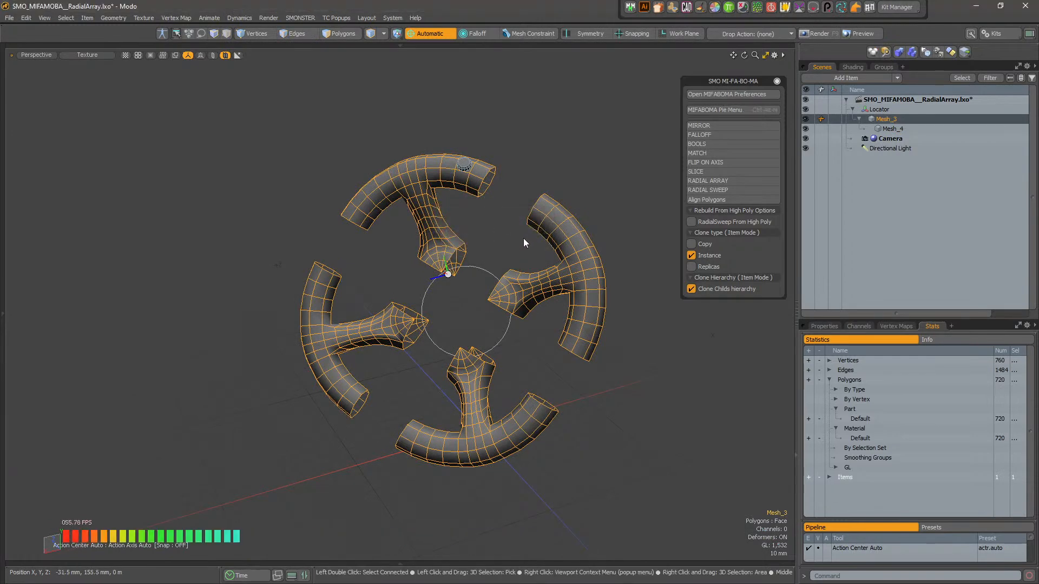
left_click(527, 236)
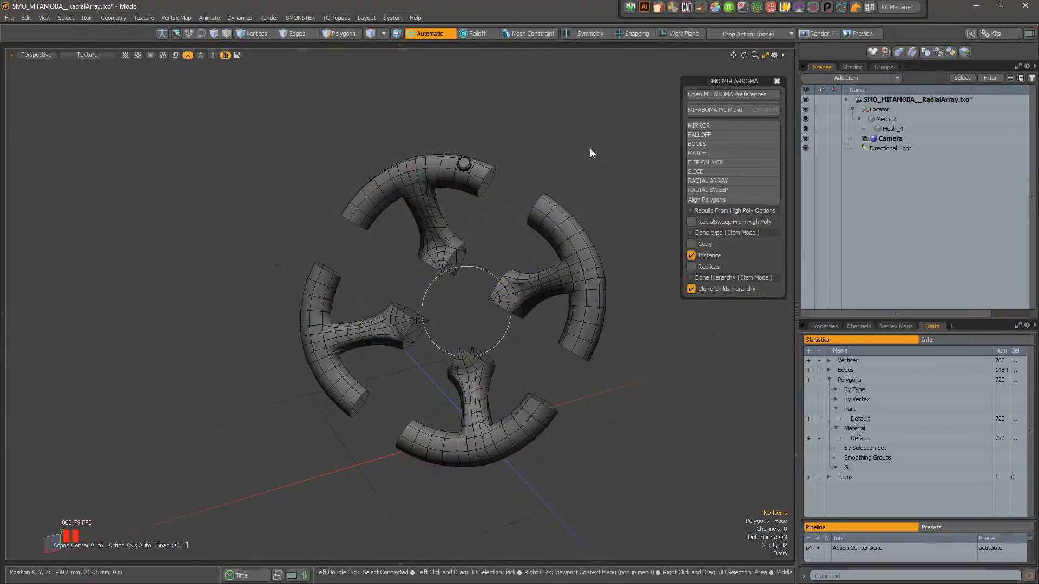
left_click(466, 164)
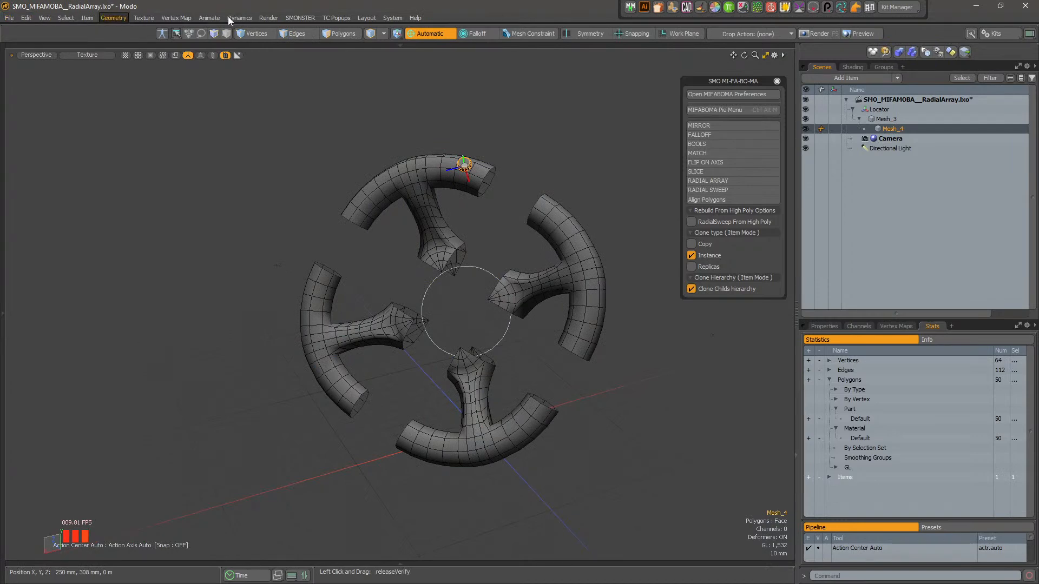
left_click(300, 17)
left_click(326, 135)
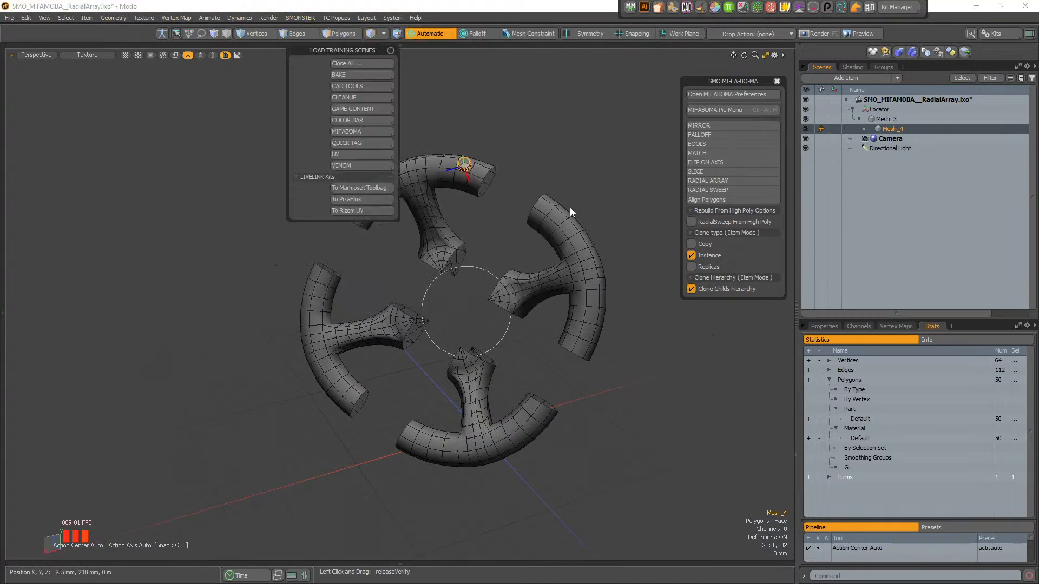
left_click_drag(361, 53, 246, 113)
left_click(501, 123)
- Flip only the Mesh_3 tube array on its local X axis with Flip Selected
left_click(445, 271)
left_click_drag(563, 331, 433, 295, "alt")
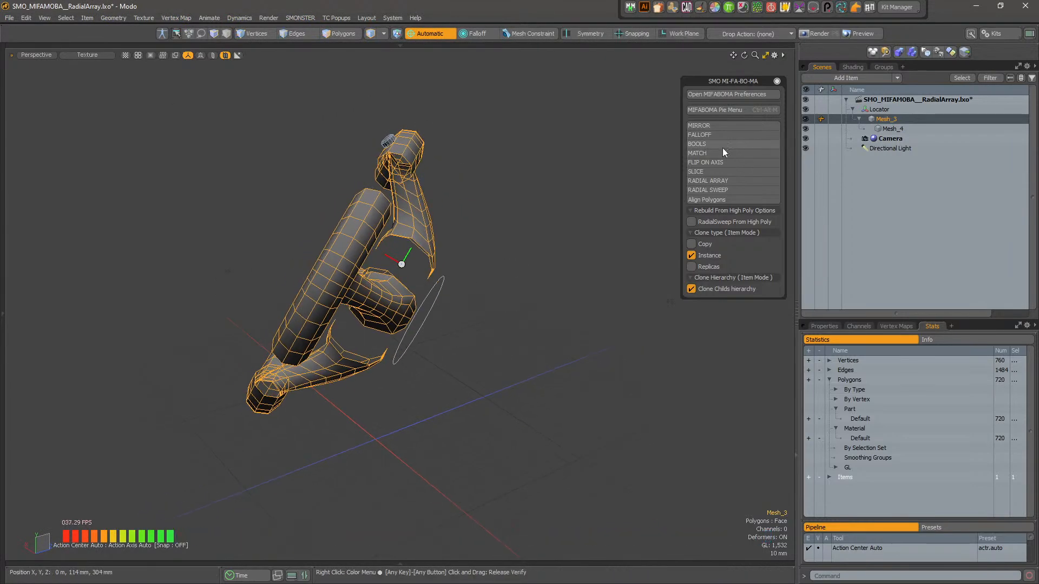
left_click(726, 162)
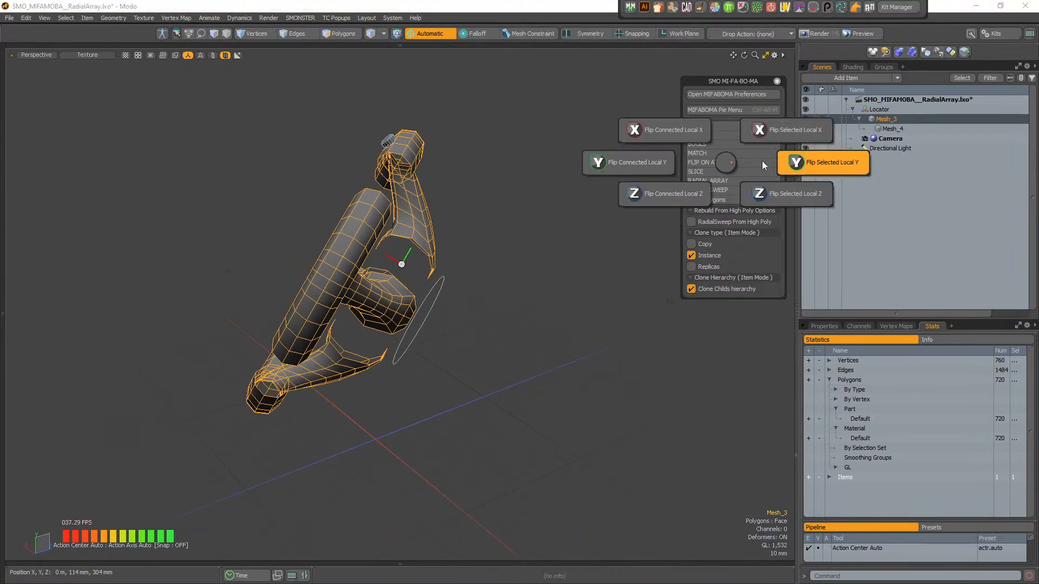
left_click(772, 132)
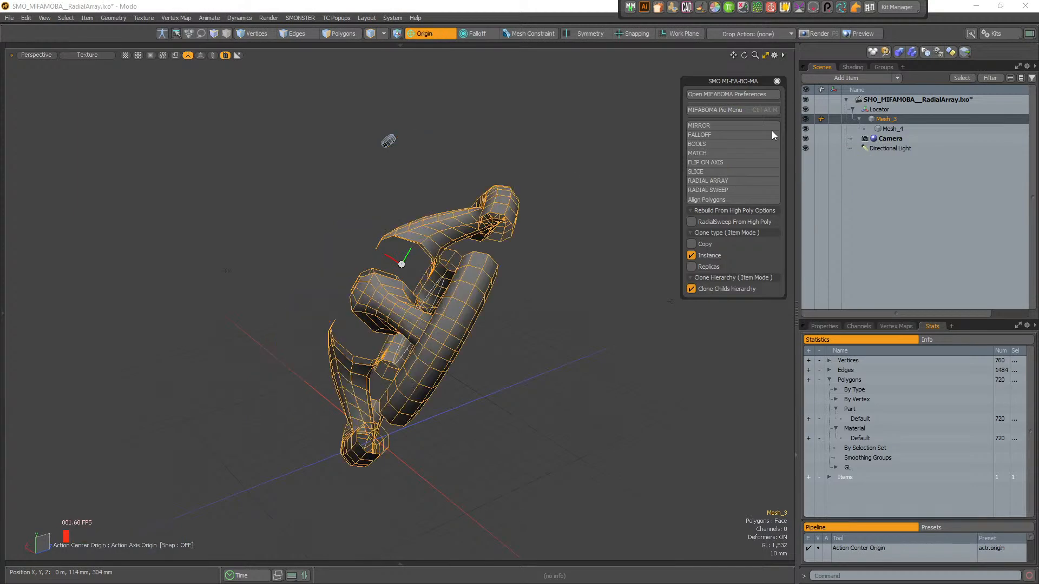
mouse_move(454, 250)
left_mouse_down("alt")
mouse_move(407, 251)
mouse_move(436, 249)
left_mouse_up("alt")
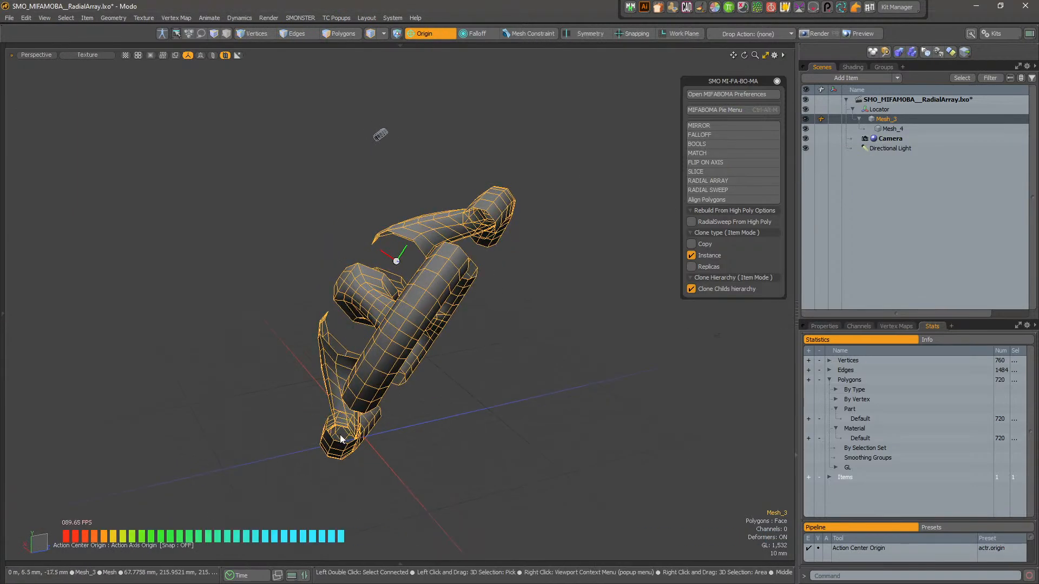
- Set the action center to Local and try scaling Mesh_3 along its X axis to a negative percentage
key("y")
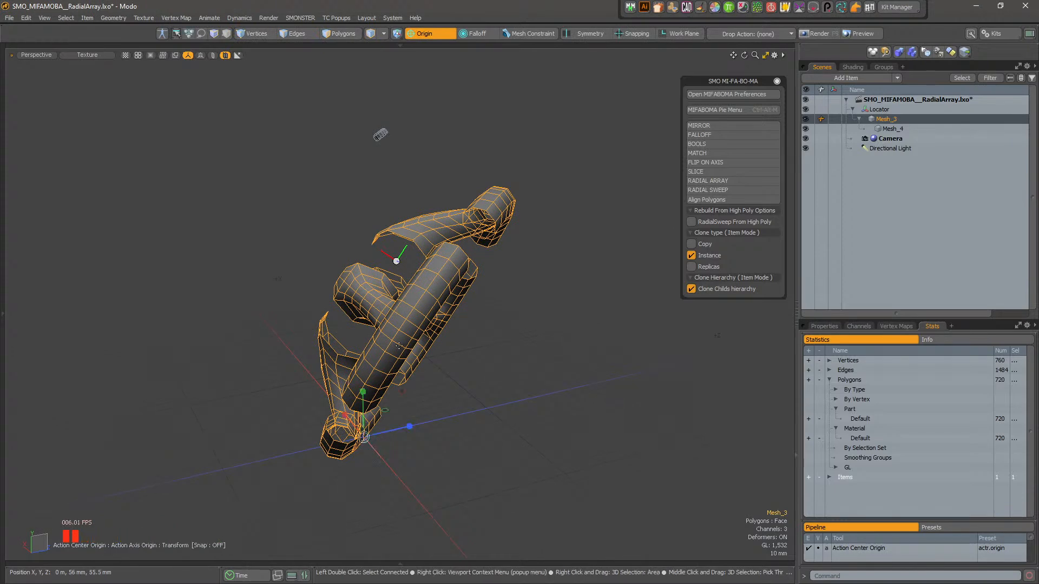
key("alt+a")
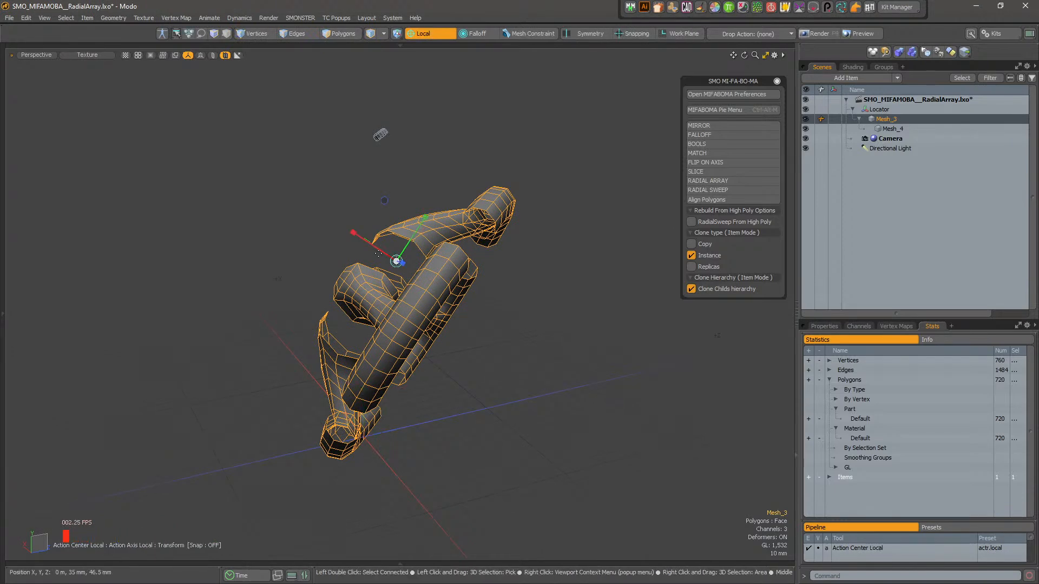
left_click_drag(358, 243, 406, 414)
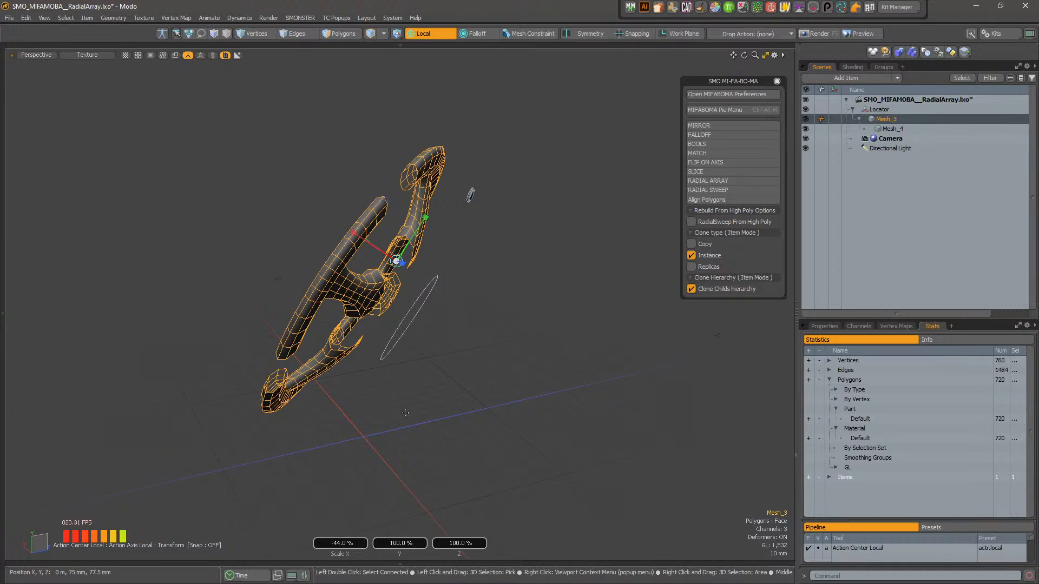
mouse_move(465, 300)
left_mouse_down("alt")
mouse_move(489, 295)
mouse_move(481, 290)
left_mouse_up("alt")
left_click_drag(352, 236, 354, 239)
- Undo the scaling, the action center changes and the local X flip of Mesh_3
key("ctrl+z")
key("ctrl+z")
key("ctrl+z")
key("ctrl+z")
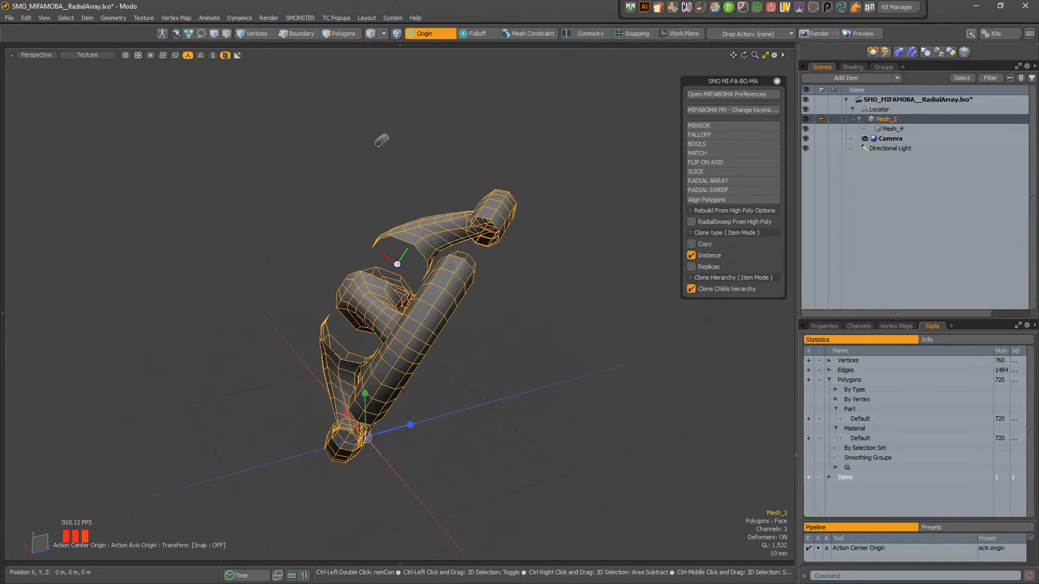
key("ctrl+z")
key("ctrl+z")
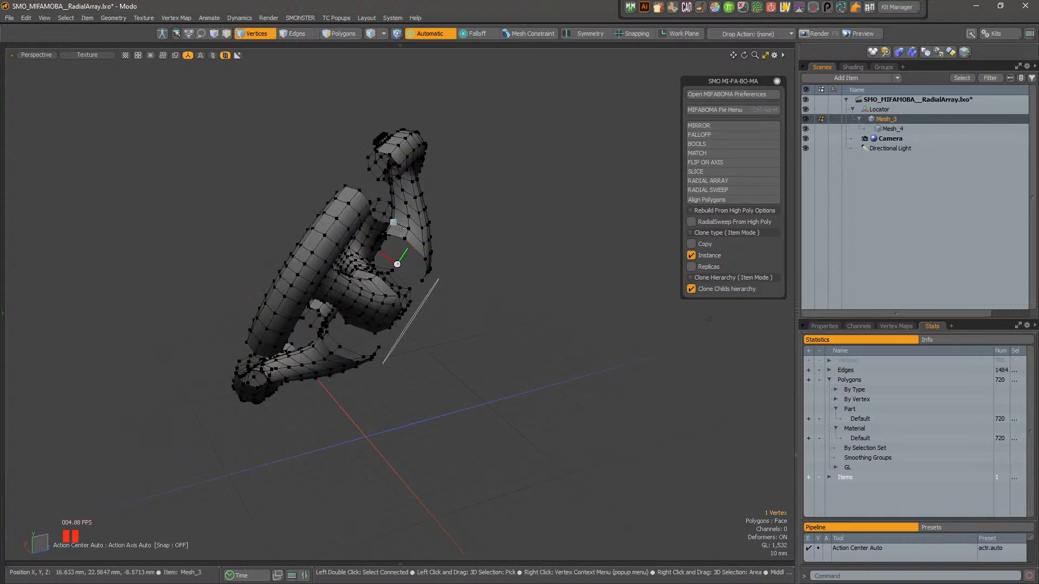
key("ctrl+z")
- Flip Mesh_3 without its child on the local X axis using Flip Selected, and clear the item selection
left_click_drag(489, 282, 474, 241, "alt")
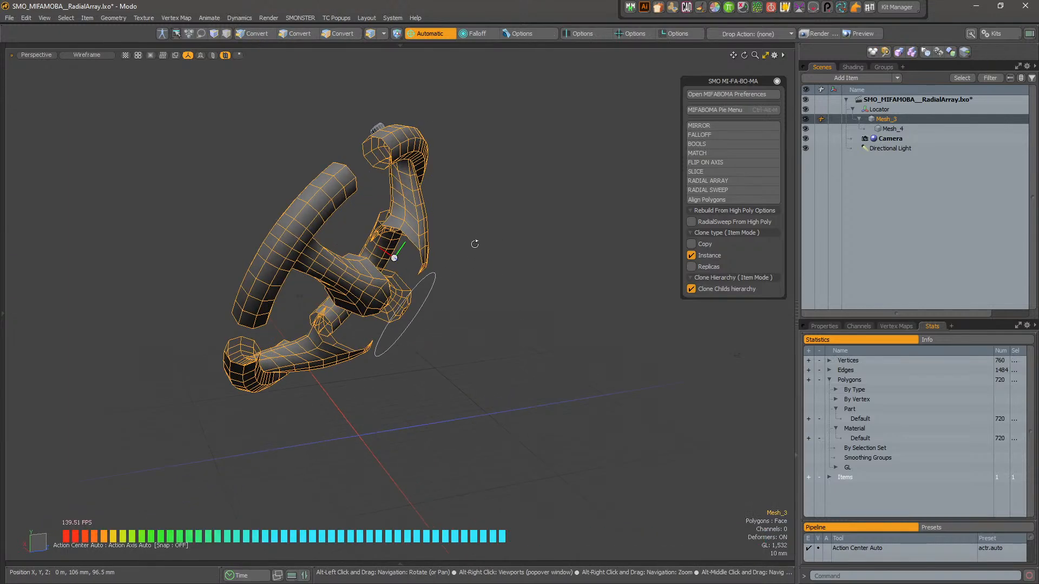
scroll(507, 216, "up", 2)
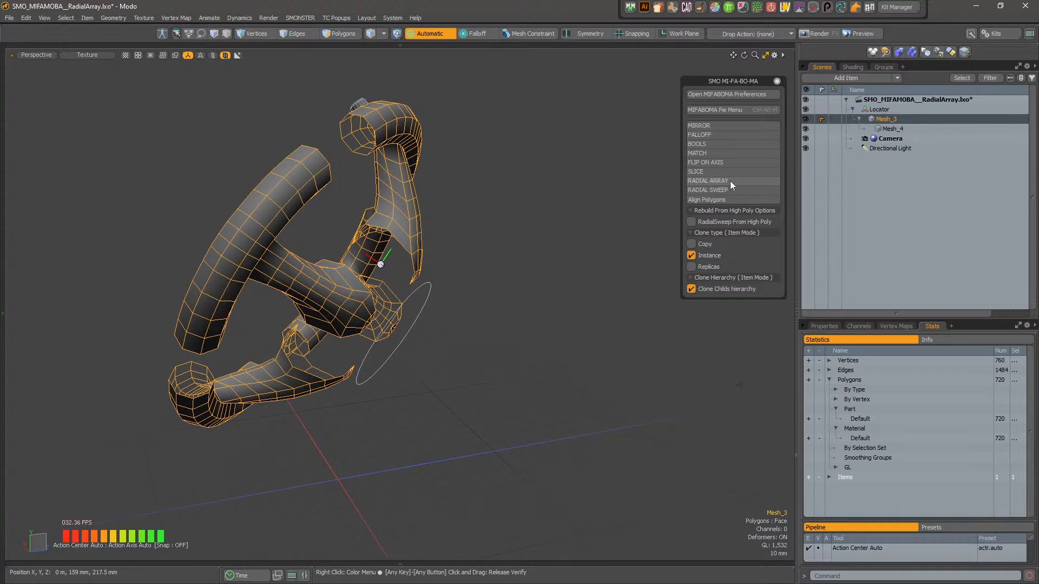
left_click(722, 164)
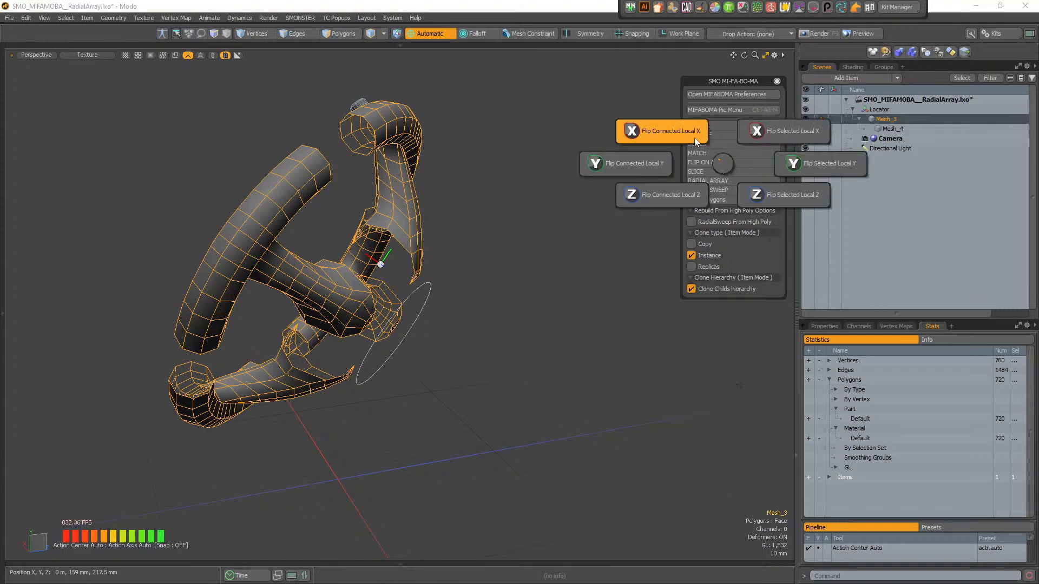
left_click(764, 137)
left_click_drag(501, 264, 630, 292, "alt")
left_click_drag(602, 178, 143, 99, "alt")
left_click(505, 223)
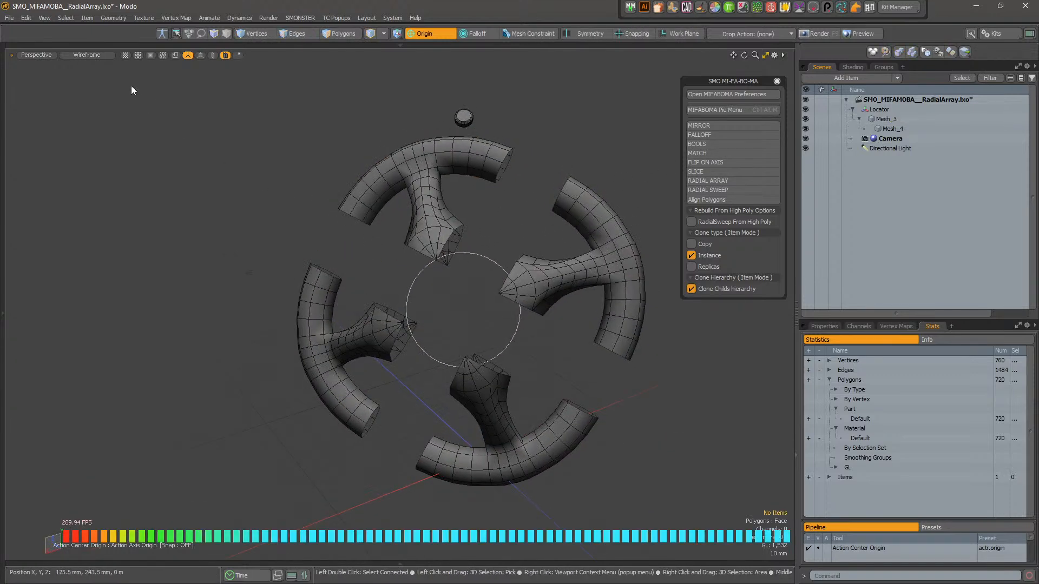
- Load the RadialSweep scene from the MIFABOMA training scenes
left_click(300, 18)
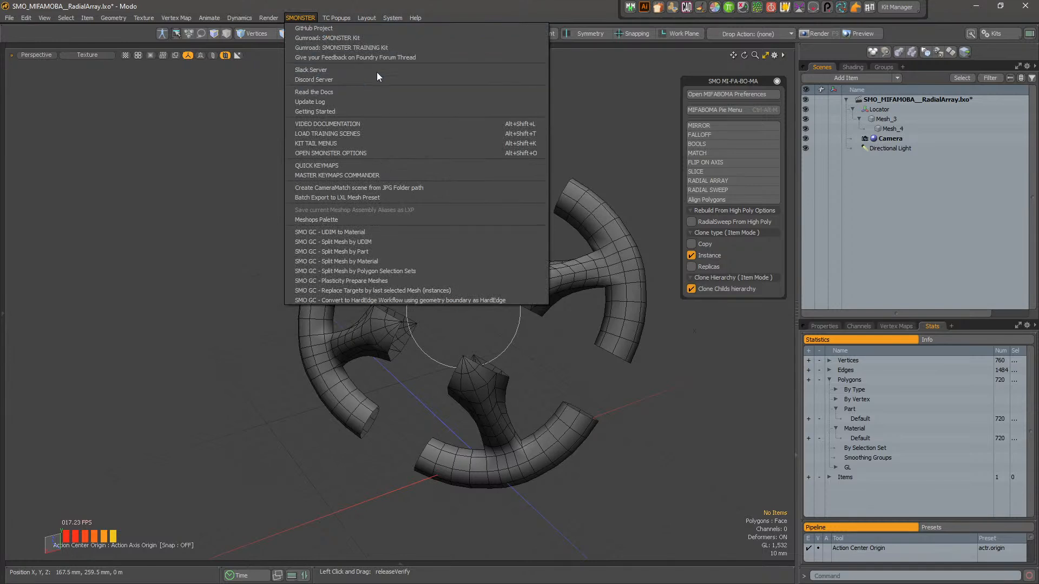
left_click(352, 133)
left_click_drag(407, 52, 173, 71)
left_click(162, 130)
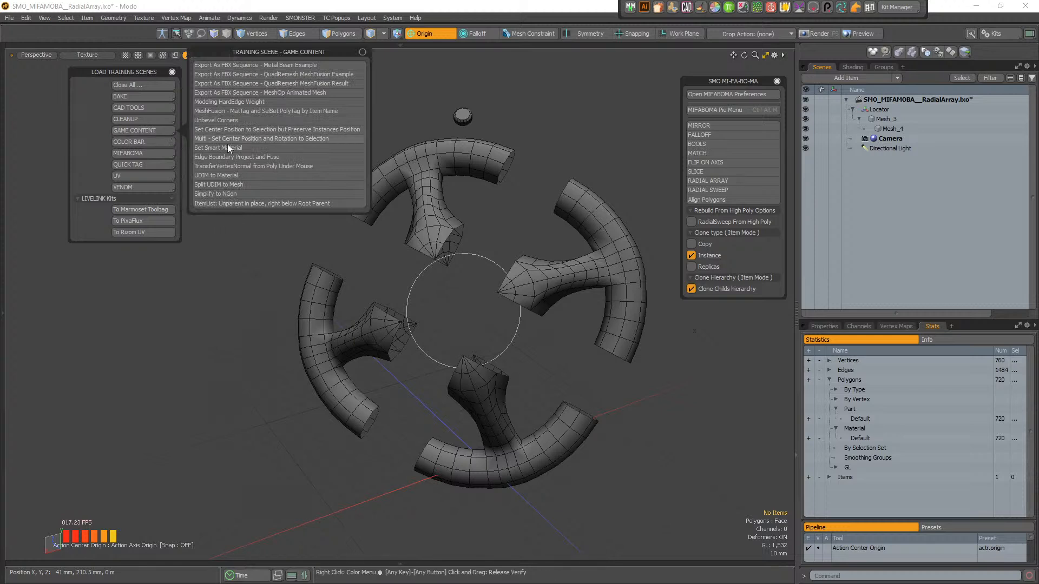
left_click(166, 152)
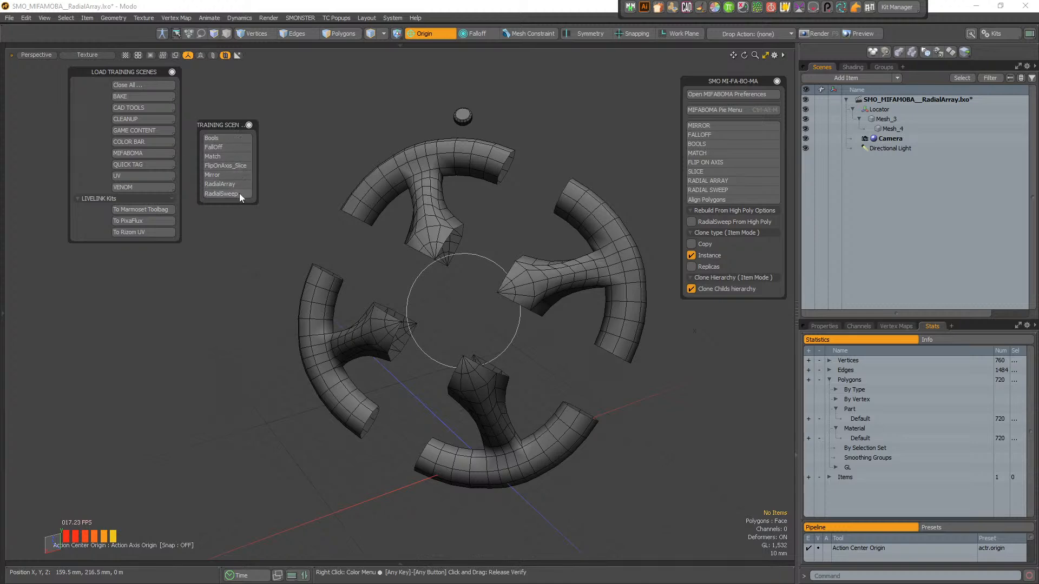
left_click(222, 194)
left_click_drag(541, 311, 484, 203, "alt")
- Select the BodyTube mesh, set the action center to Automatic and reset the work plane
left_click(343, 292)
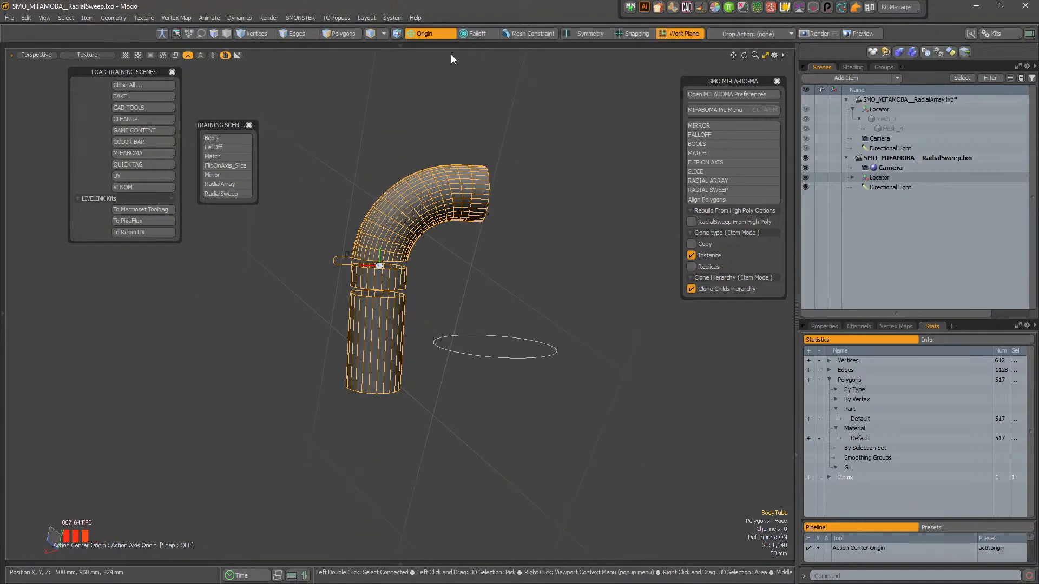
left_click(441, 34)
left_click(444, 35)
left_click(449, 34)
left_click(669, 35)
left_click_drag(583, 143, 423, 272, "alt")
left_click(443, 32)
left_click(432, 51)
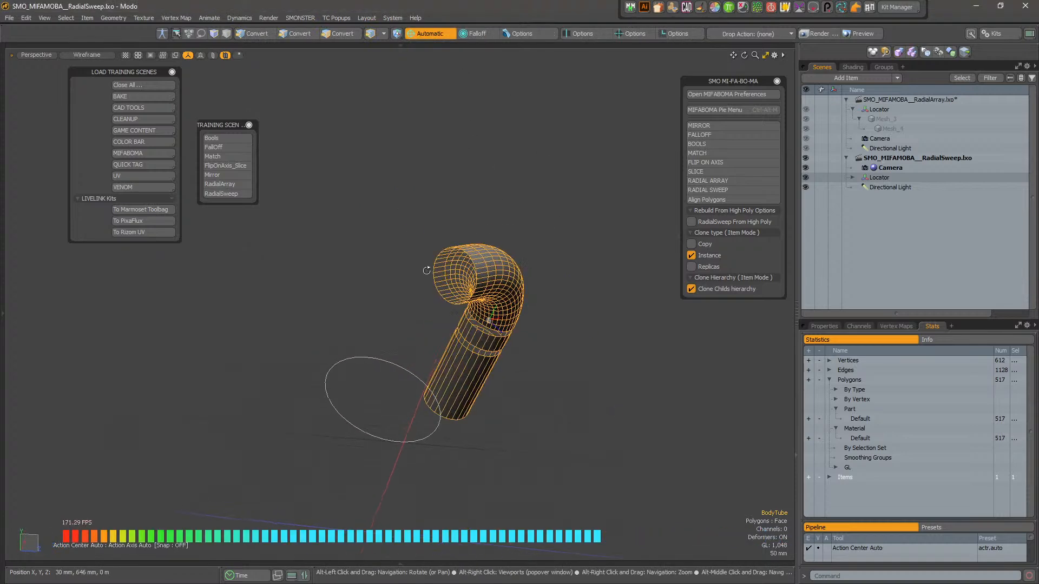
- Expand the RadialSweep scene's Locator and inspect its BodyTube and Bolt children
left_click(506, 336)
scroll(504, 337, "up", 4)
left_click(445, 265)
left_click_drag(502, 324, 417, 317, "alt")
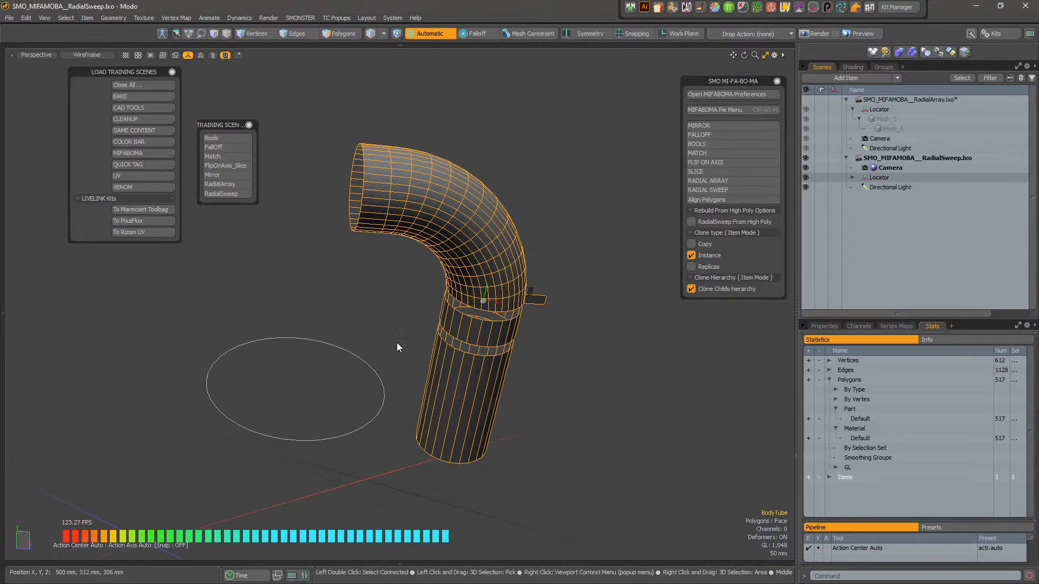
left_click(852, 178)
left_click(888, 195)
left_click(887, 188)
left_click_drag(489, 336, 441, 354, "alt")
left_click(390, 392)
- Select the rounded rectangular profile polygon of BodyTube beside the gap below the bent tube section
mouse_move(486, 328)
left_mouse_down("alt+shift")
mouse_move(536, 324)
mouse_move(492, 327)
left_mouse_up("alt+shift")
scroll(492, 328, "up", 3)
left_click(515, 269)
left_click_drag(515, 270, 533, 248, "alt")
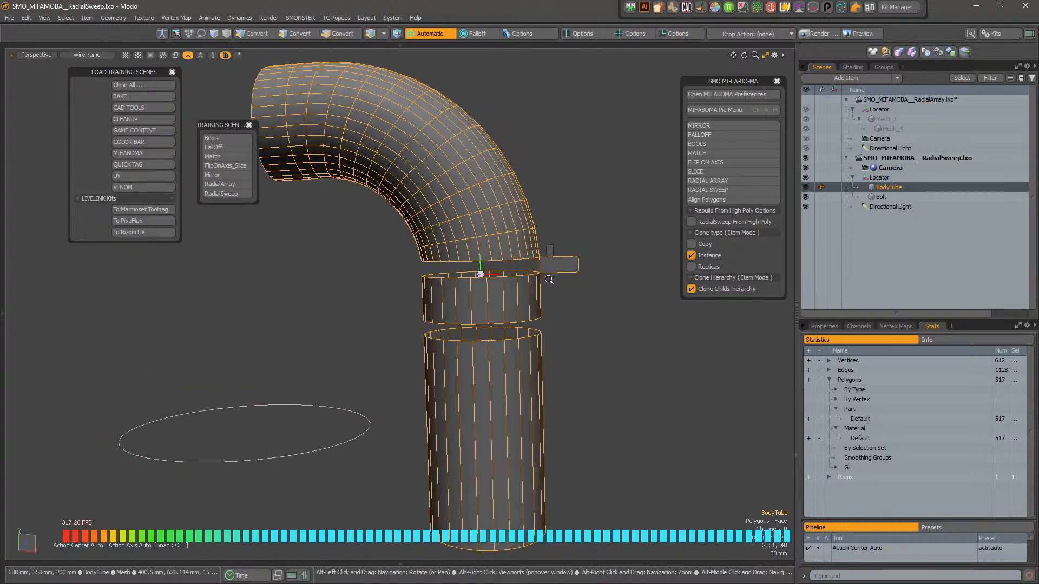
scroll(558, 277, "up", 3)
key("3")
left_click(589, 242)
left_click_drag(588, 274, 574, 279, "alt")
left_click_drag(470, 279, 451, 259, "alt+shift")
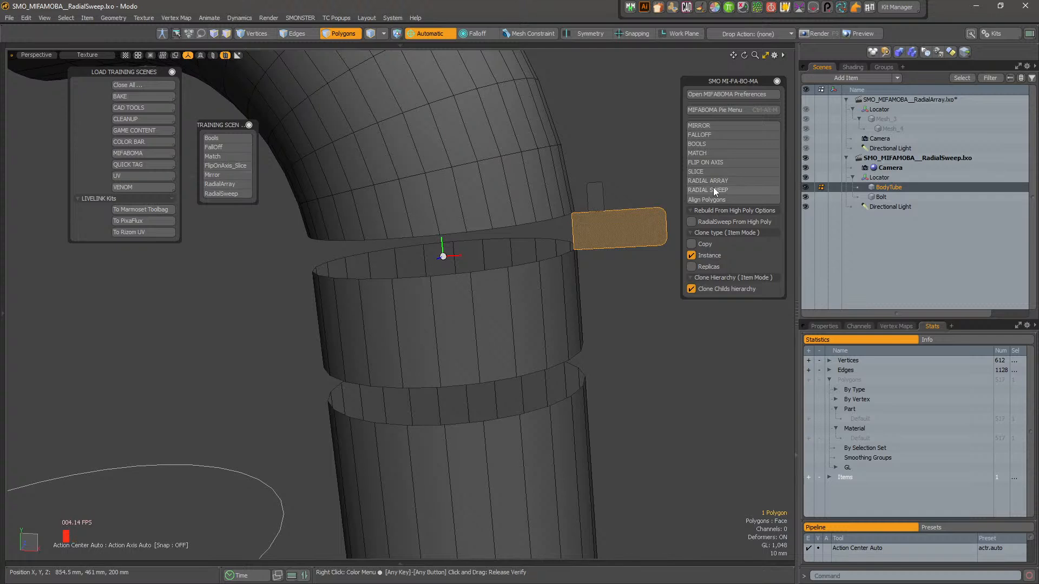
- Enable the RadialSweep From High Poly option for rebuilding from the profile polygon
left_click(730, 194)
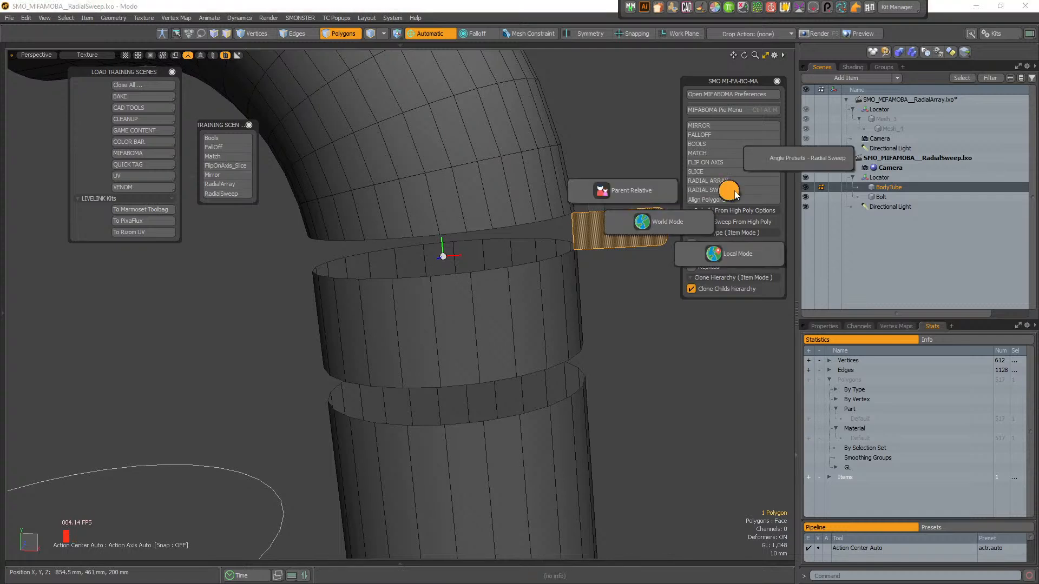
left_click(710, 223)
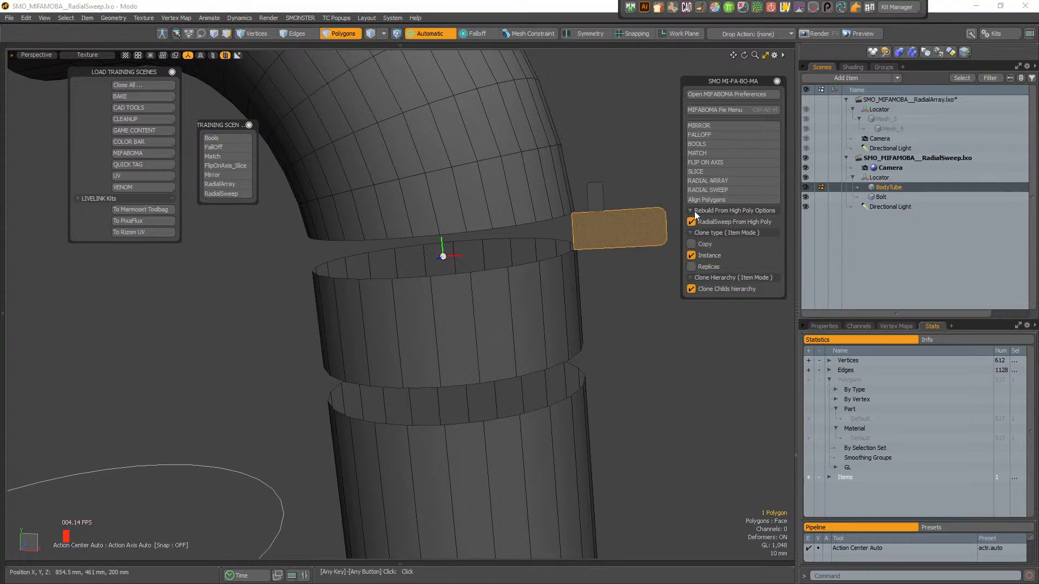
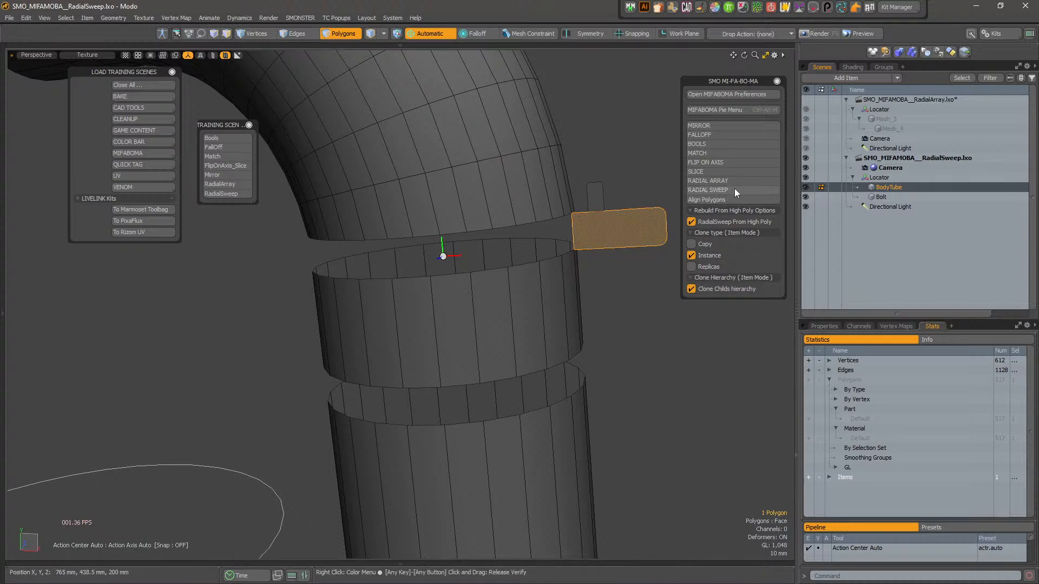
left_click(590, 202)
left_click(648, 209)
- Radial-sweep the selected profile polygon in Local Mode around the Y axis with the 32 preset
left_click(727, 192)
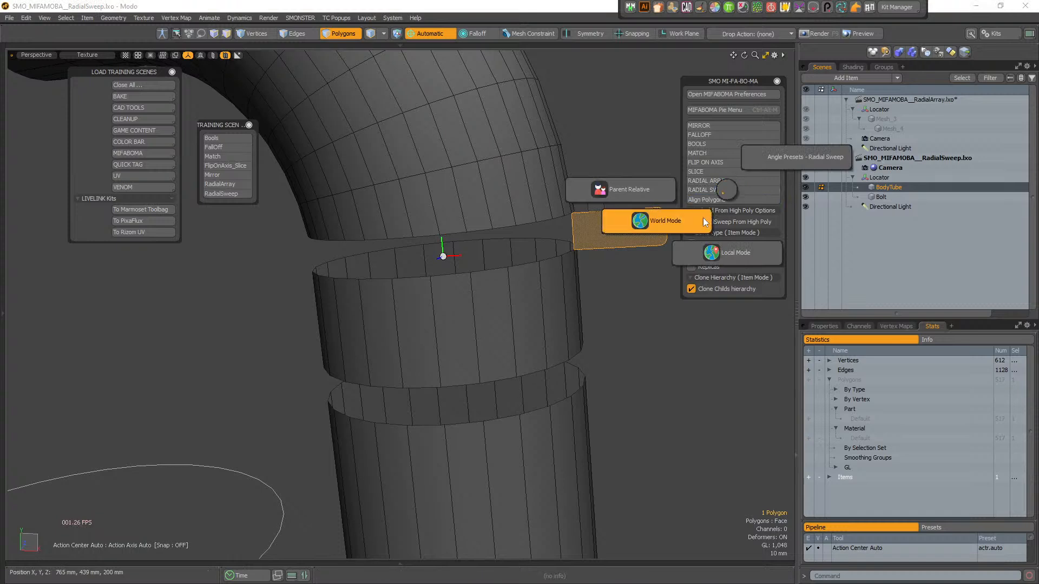
left_click(726, 254)
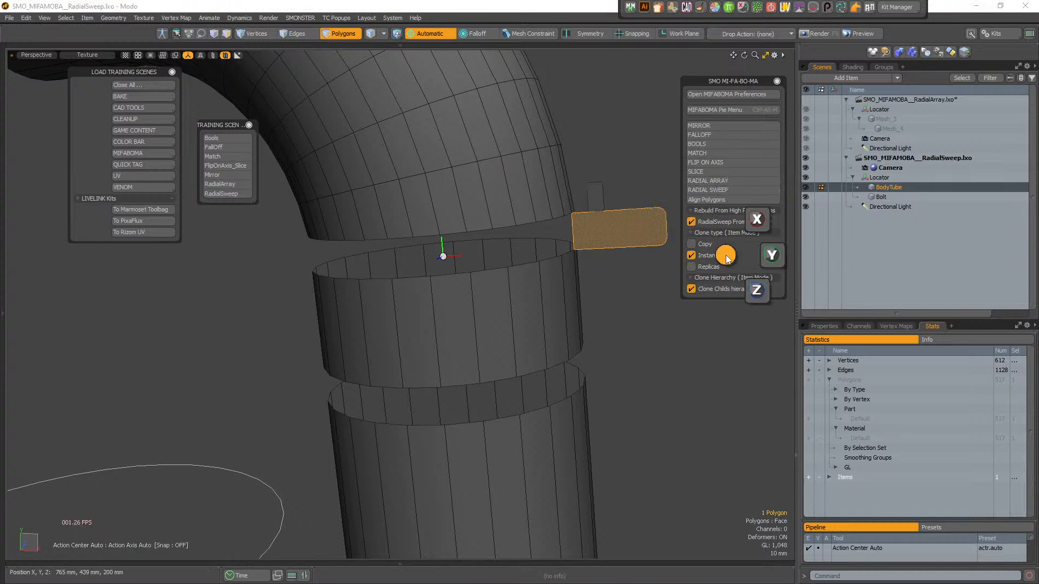
left_click(768, 260)
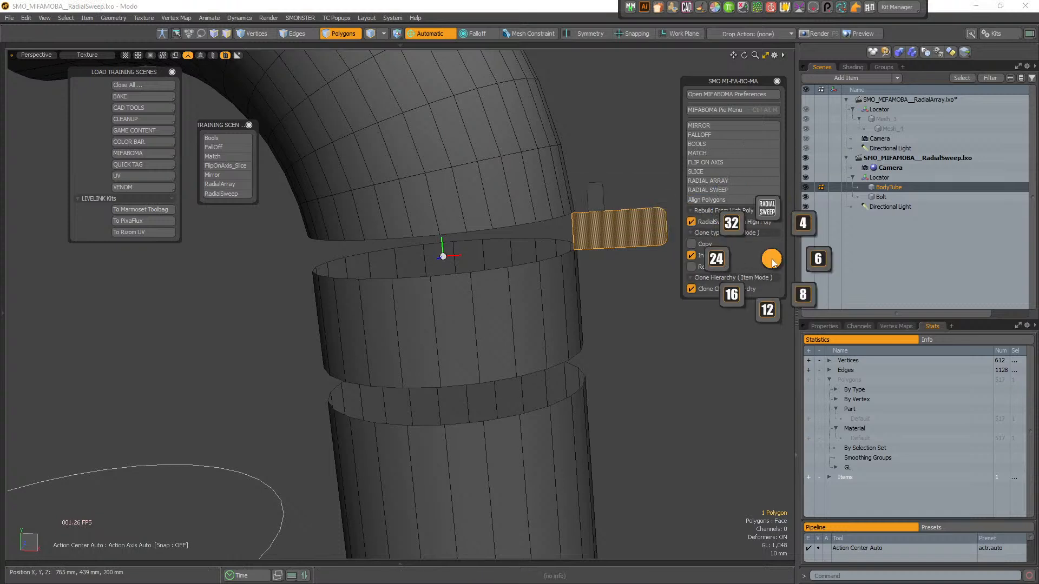
left_click(731, 223)
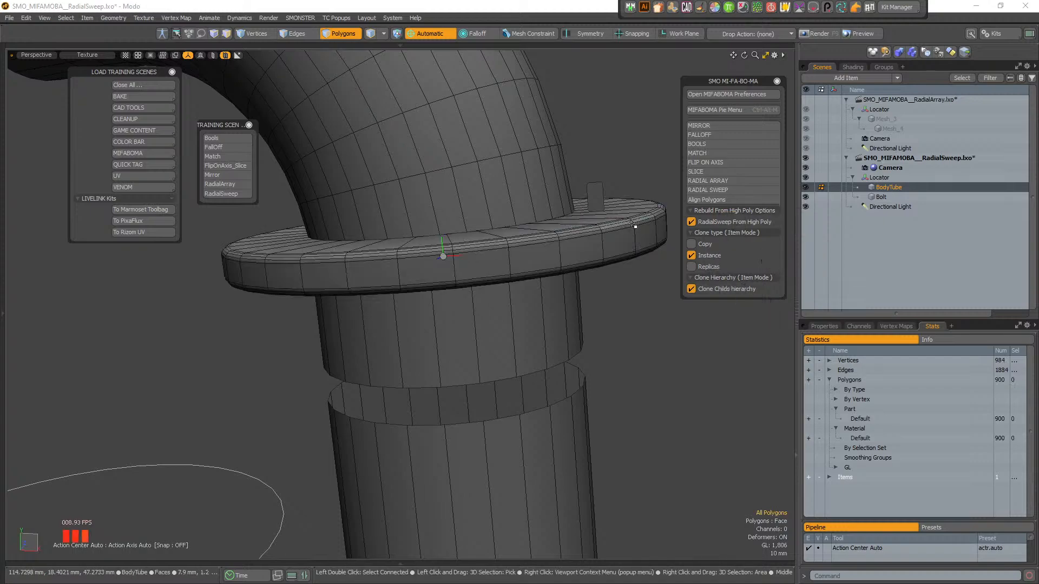
- Select all connected polygons of the swept flange ring and hide the unselected geometry
double_click(634, 237)
left_click_drag(634, 237, 611, 216, "alt")
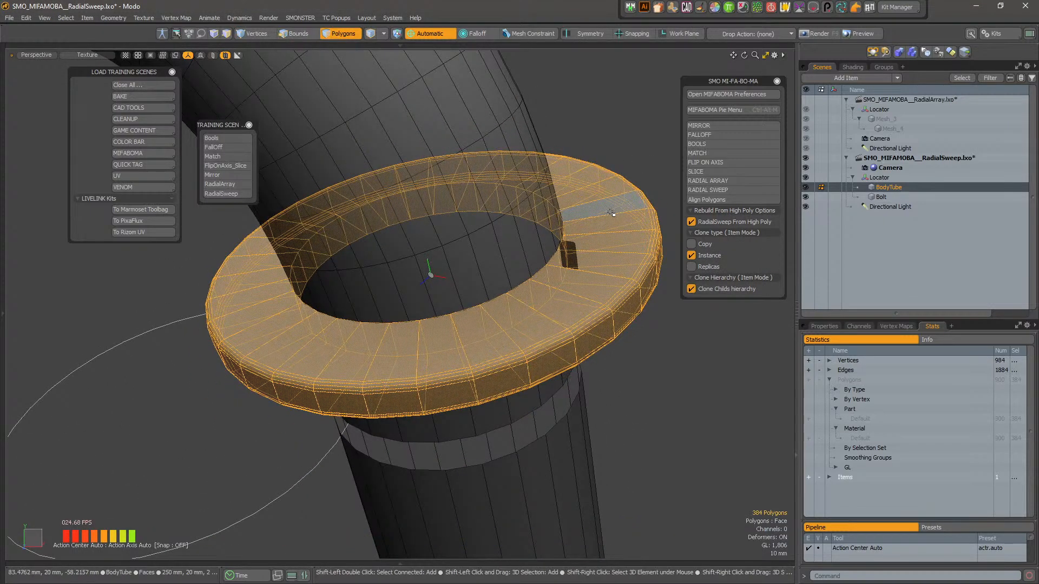
key("shift+h")
- Examine the isolated flange ring's polygons and the small rectangular profile crossing it
left_click_drag(501, 246, 649, 261, "alt")
scroll(527, 233, "up", 5)
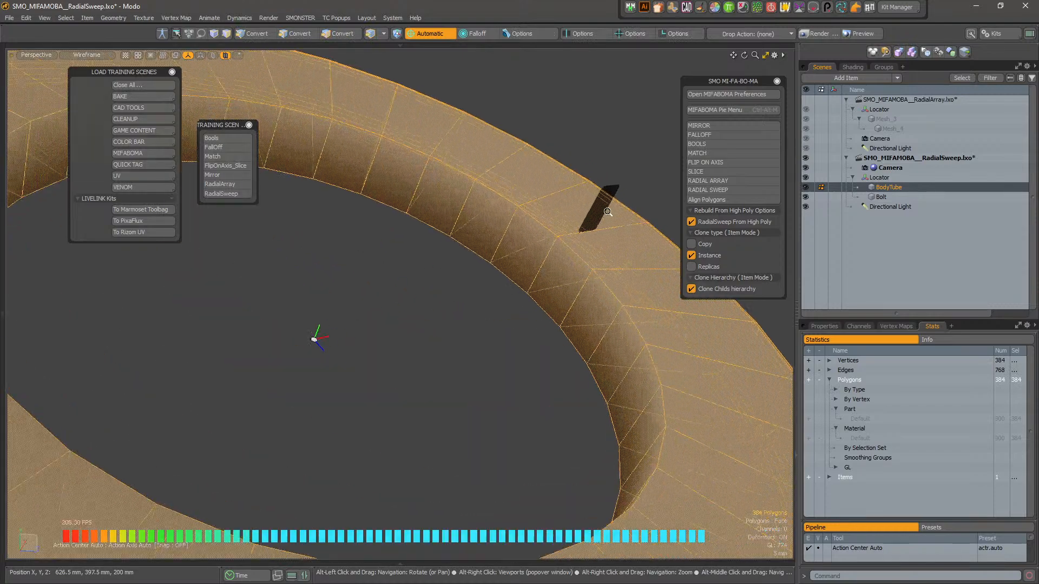
left_click_drag(519, 243, 486, 225)
scroll(519, 233, "up", 5)
left_click_drag(595, 297, 357, 324, "alt")
right_click_drag(357, 325, 308, 325, "alt")
left_click_drag(308, 325, 476, 346, "alt")
mouse_move(451, 323)
left_mouse_down()
mouse_move(482, 322)
mouse_move(524, 211)
mouse_move(516, 216)
left_mouse_up()
left_click(502, 268)
double_click(501, 268)
left_click_drag(502, 267, 587, 290, "ctrl+alt")
left_click_drag(587, 290, 555, 284, "ctrl+alt")
- Clear the polygon selection on the isolated flange ring and unhide the rest of the pipe
left_click(558, 146)
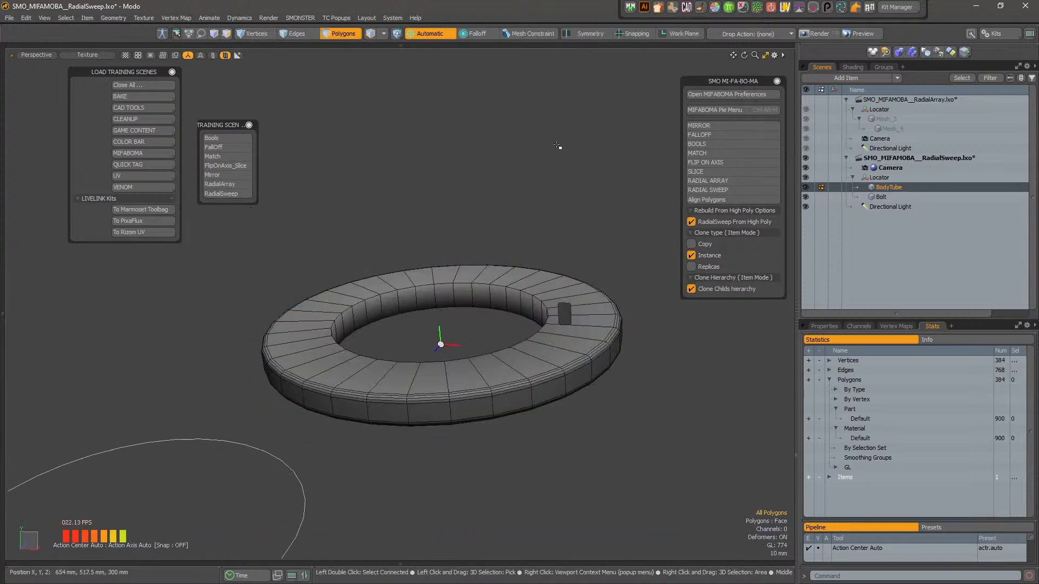
key("y")
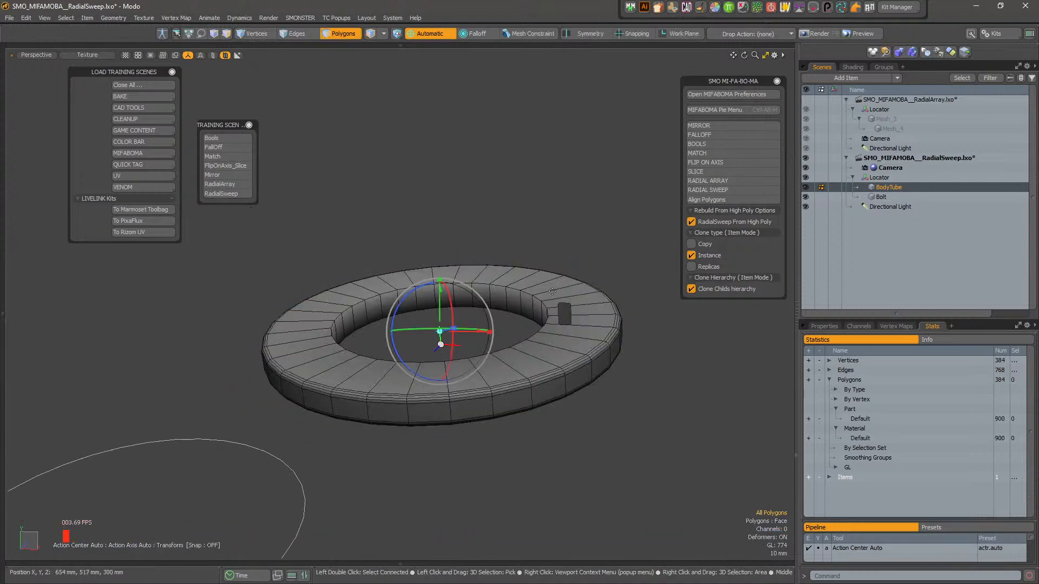
key("u")
left_click_drag(552, 292, 557, 265, "alt")
left_click_drag(558, 265, 573, 337, "ctrl+alt")
left_click_drag(576, 289, 578, 295)
- Select the Bolt mesh item, the small rectangular profile standing on the flange
key("5")
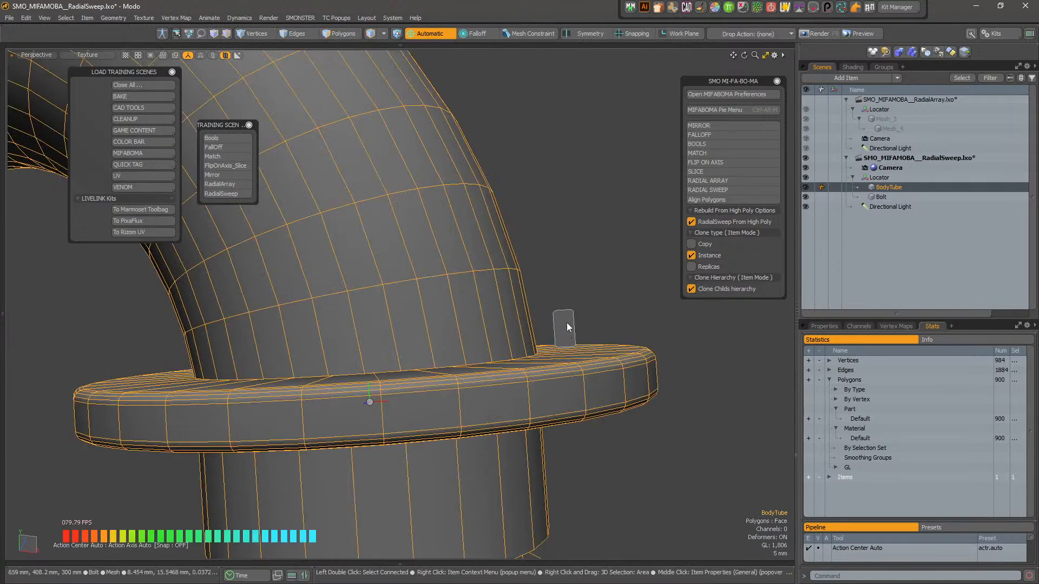
key("3")
left_click(592, 283)
key("5")
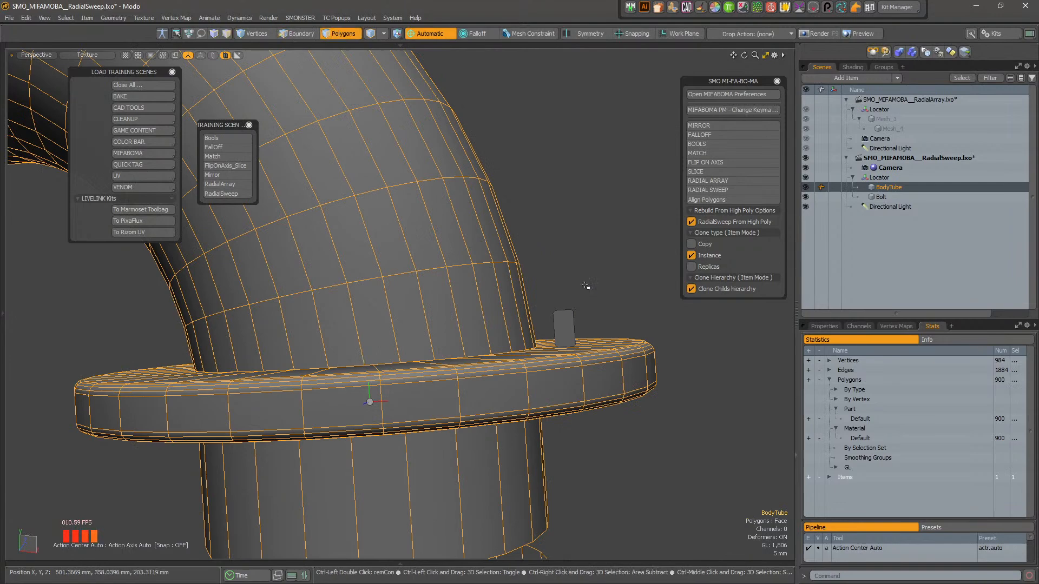
key("3")
key("5")
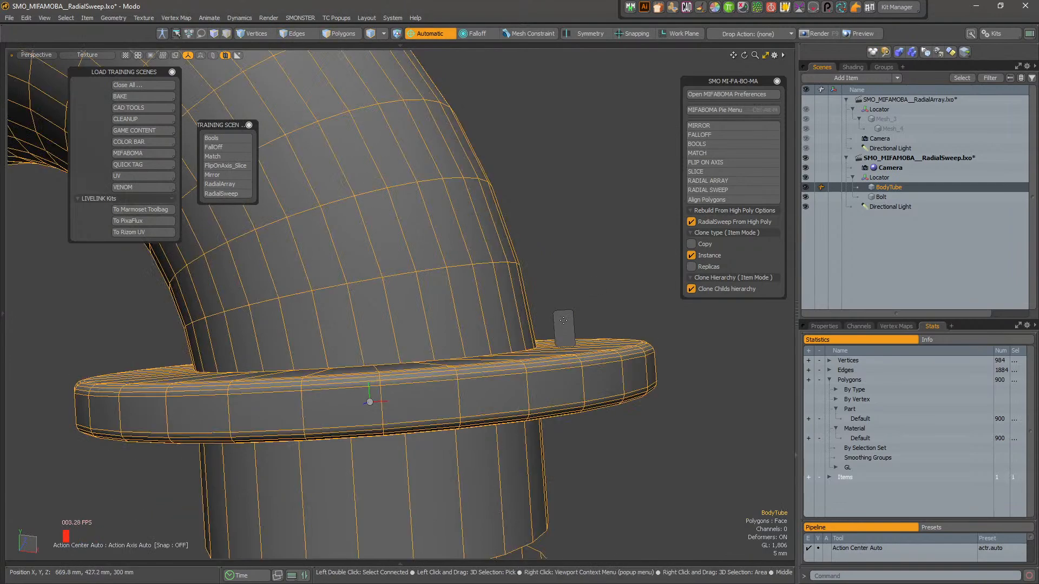
left_click(566, 324)
- Select the three edges along the outer side of the bolt's profile polygon
mouse_move(566, 324)
left_mouse_down("alt")
mouse_move(584, 352)
mouse_move(612, 363)
mouse_move(633, 353)
mouse_move(547, 317)
left_mouse_up("alt")
scroll(611, 363, "down", 3)
scroll(611, 363, "up", 5)
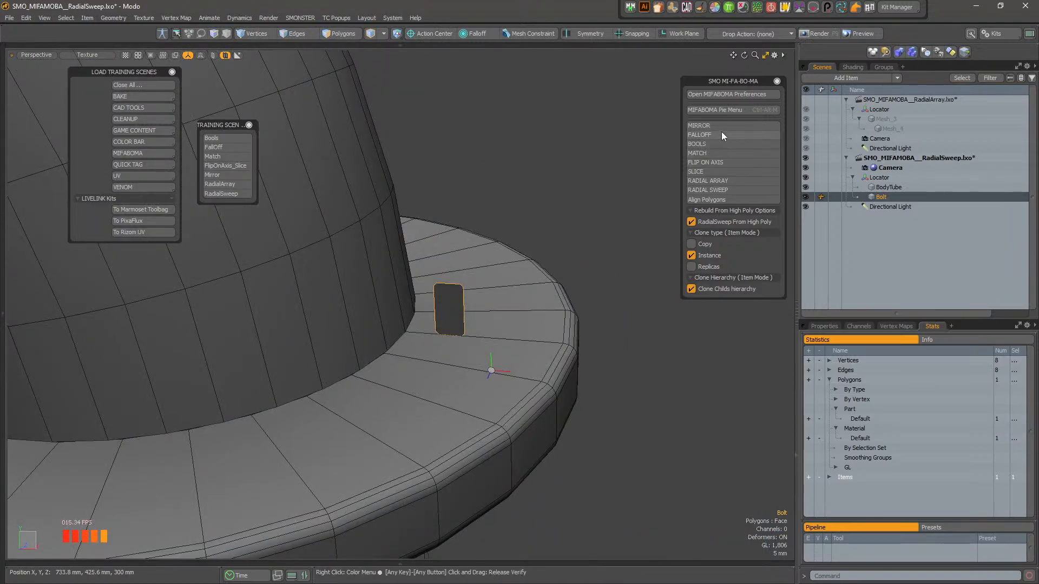
left_click(451, 299)
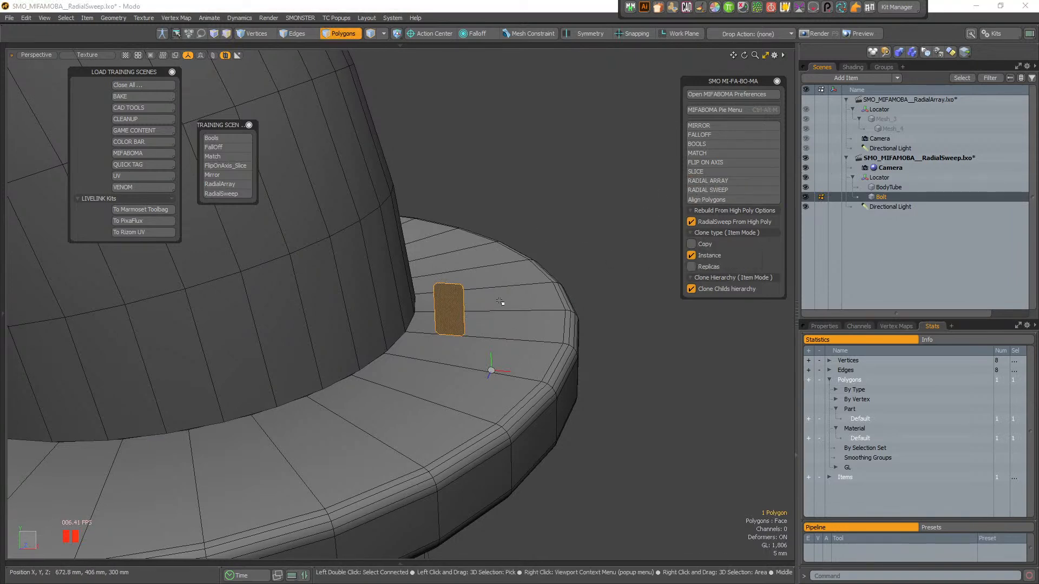
key("2")
left_click(465, 309)
left_click_drag(480, 307, 514, 314, "ctrl+alt")
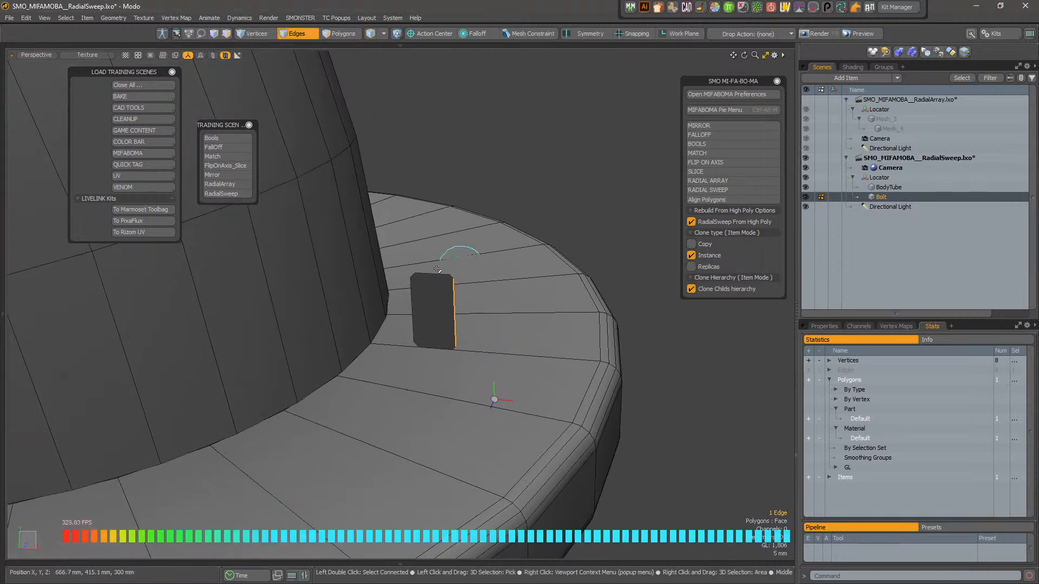
right_click_drag(494, 402, 491, 352)
left_click_drag(491, 352, 483, 310, "alt")
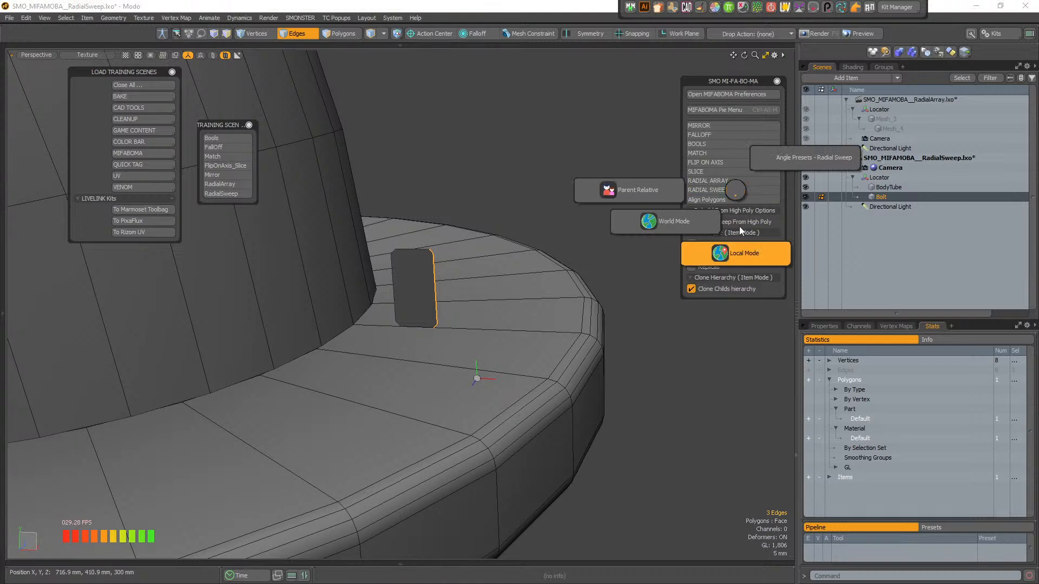
- Try to radial-sweep the selected bolt edges in Local Mode around the Y axis with the 6 preset
left_click(735, 252)
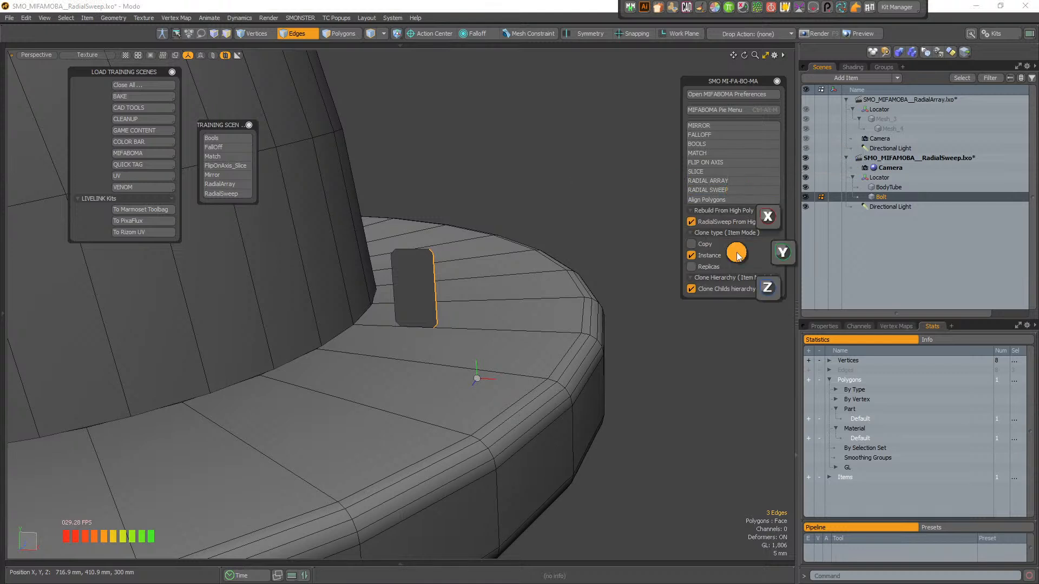
left_click(782, 253)
left_click(827, 254)
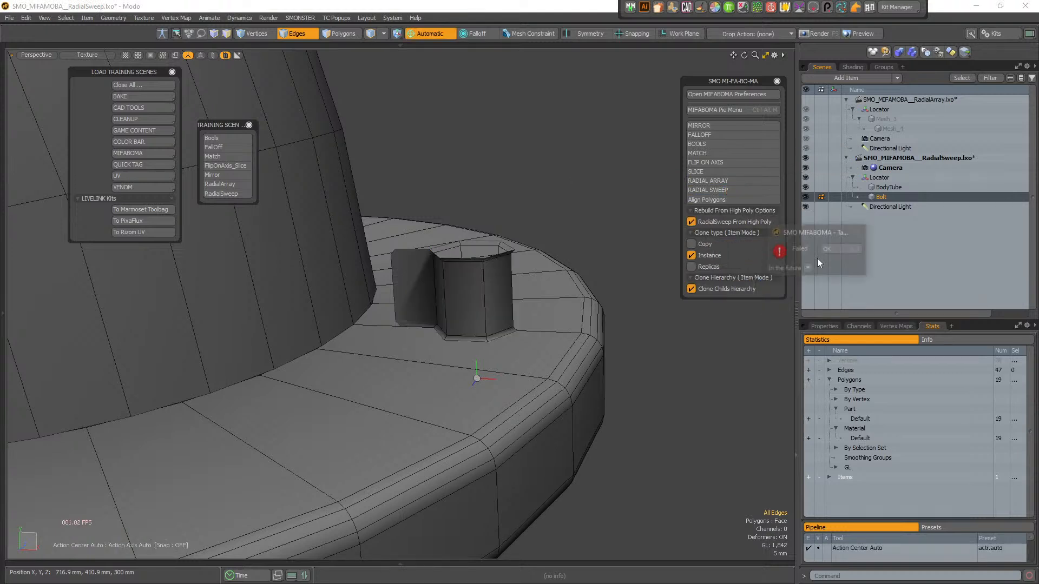
left_click(842, 250)
left_click_drag(469, 227, 473, 274, "alt")
right_click_drag(473, 274, 493, 270, "alt")
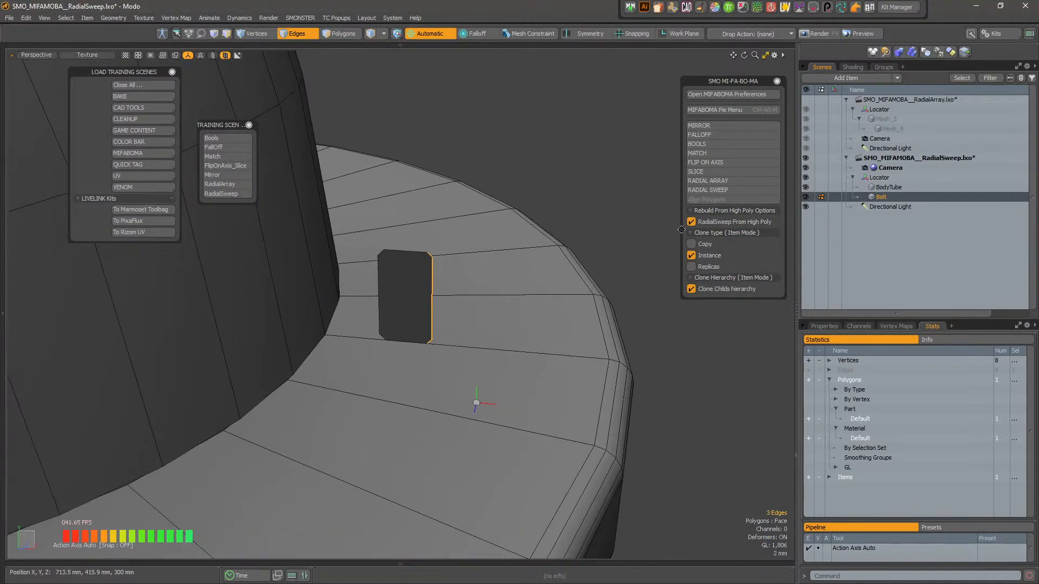
- Turn off the RadialSweep From High Poly option
left_click(692, 223)
left_click(736, 180)
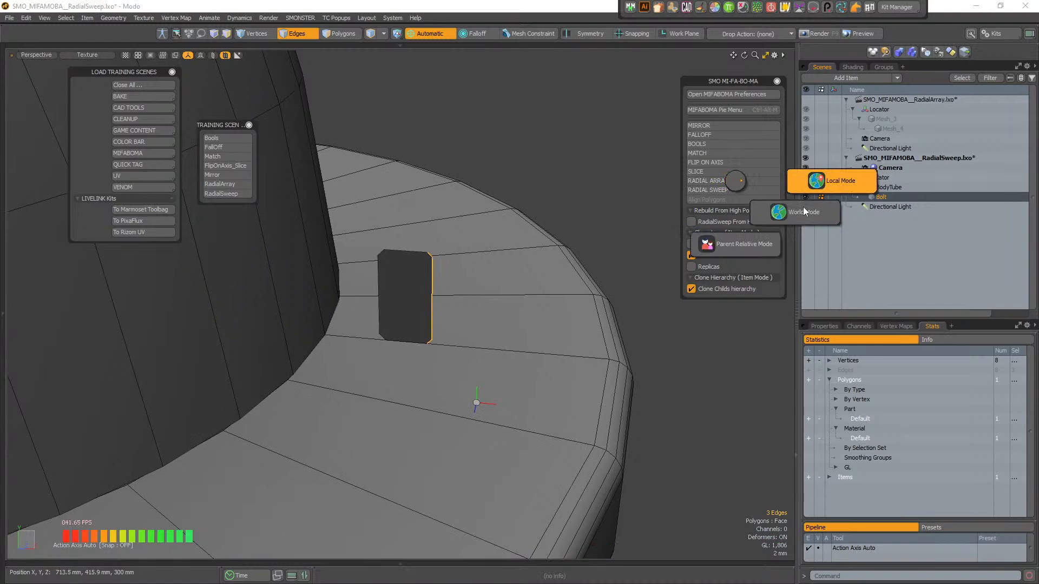
left_click(826, 183)
left_click(825, 182)
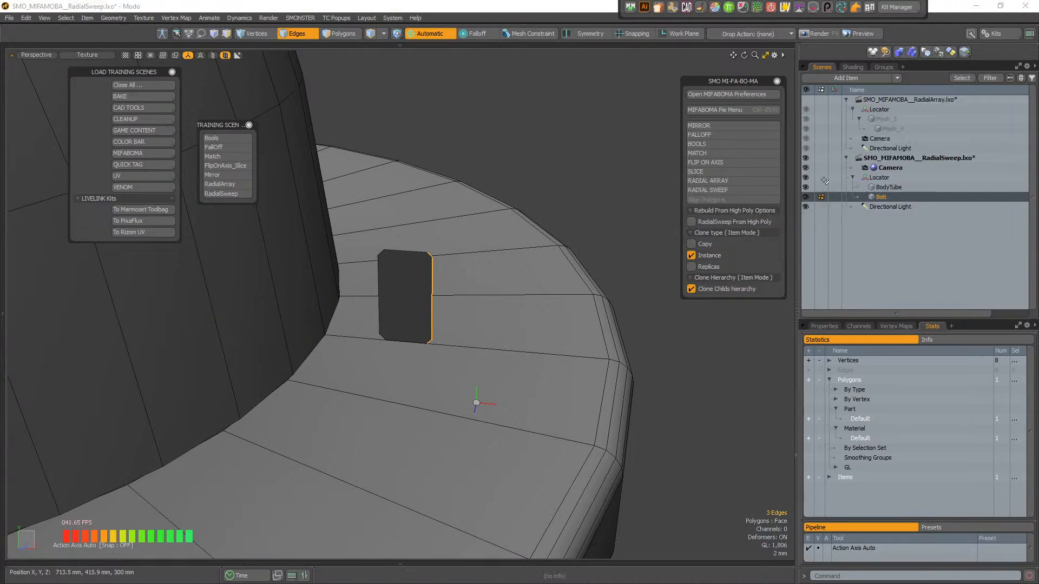
- Radial-sweep the three selected bolt edges without the high poly option, in Local Mode around Y with the 6 preset
left_click(744, 193)
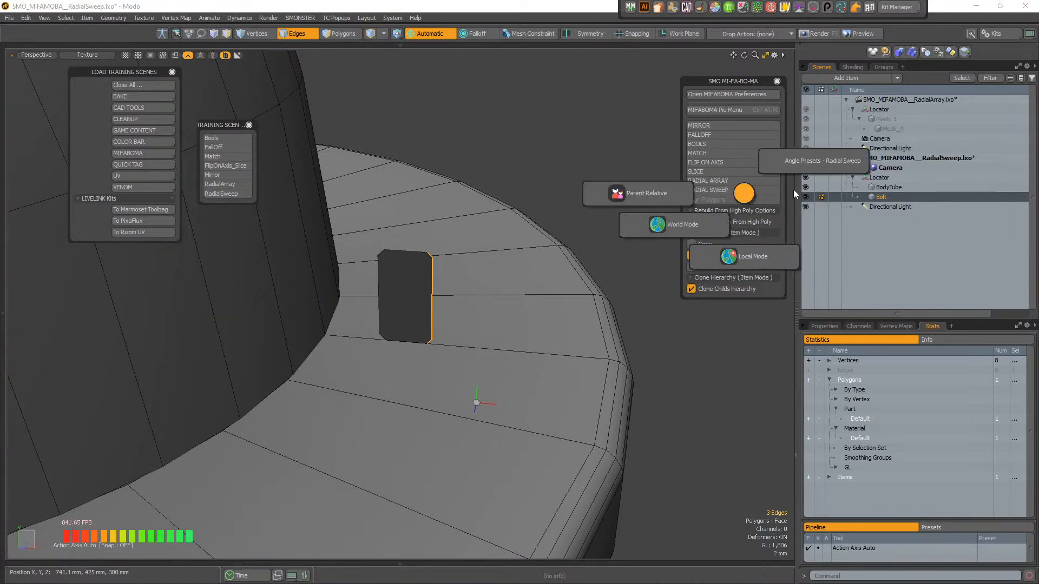
left_click(739, 253)
left_click(785, 258)
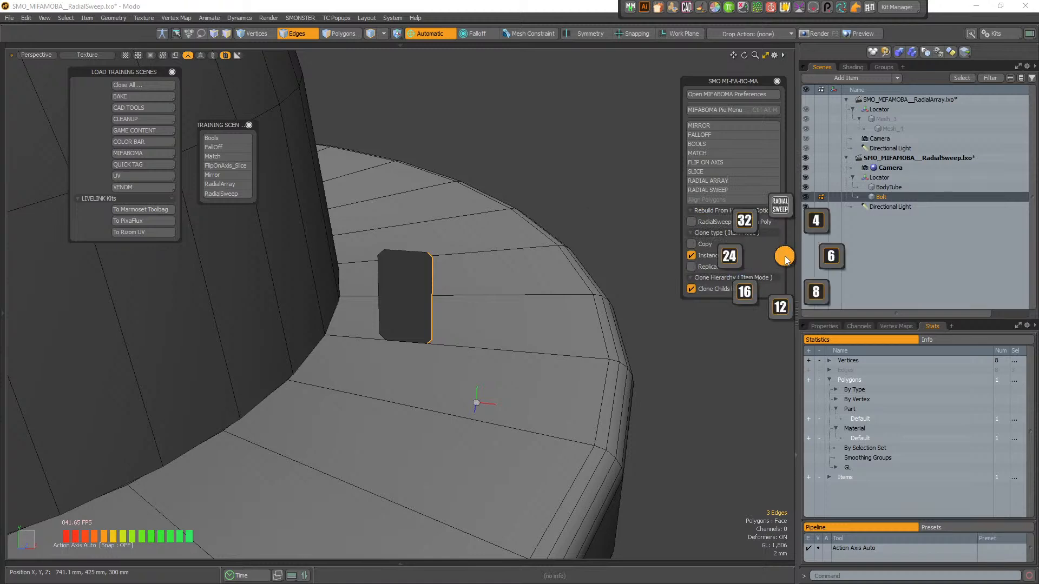
left_click(821, 260)
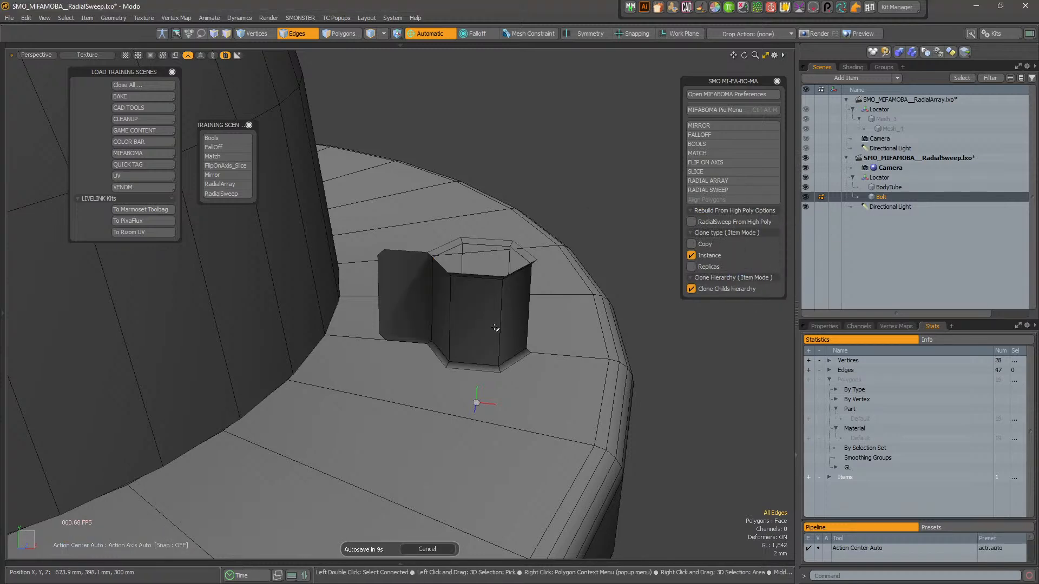
left_click_drag(465, 321, 499, 313, "alt")
- Pick polygons on the swept bolt, and undo the picks and the edge-based radial sweep
key("3")
left_click(465, 263)
left_click(417, 311)
key("ctrl+z")
key("ctrl+z")
key("ctrl+z")
- Select the bolt's rectangular profile polygon on the flange
key("3")
left_click(443, 270)
left_click(442, 271)
right_click_drag(498, 313, 378, 415, "alt")
left_click_drag(297, 347, 335, 335, "alt")
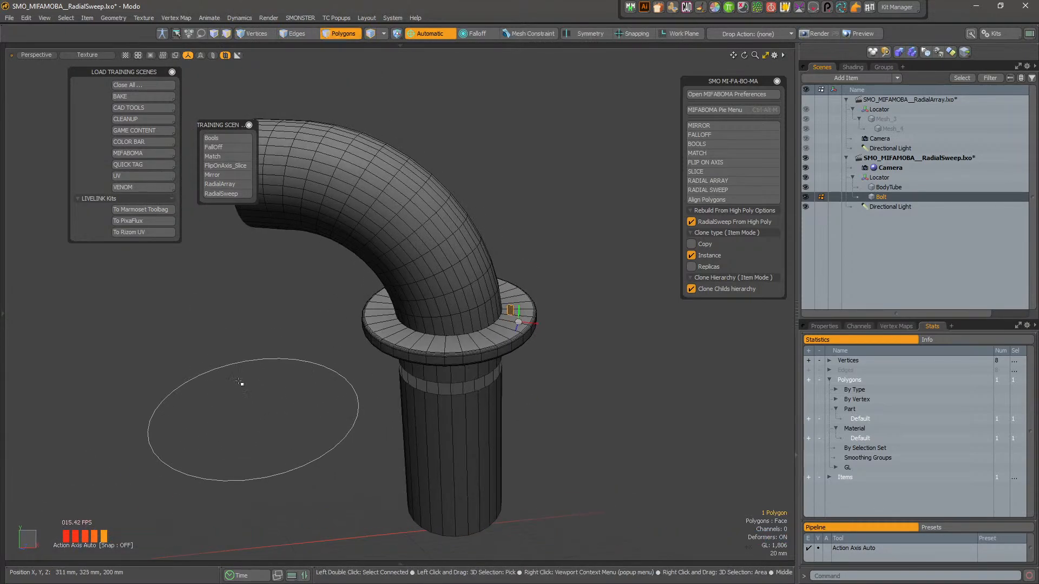
- Radial-sweep the selected bolt profile polygon in World Mode around the Y axis with the 6 preset
right_click_drag(501, 357, 436, 367, "alt")
left_click_drag(436, 367, 412, 368, "alt")
middle_click_drag(412, 368, 433, 364, "alt")
right_click_drag(432, 364, 408, 327, "alt")
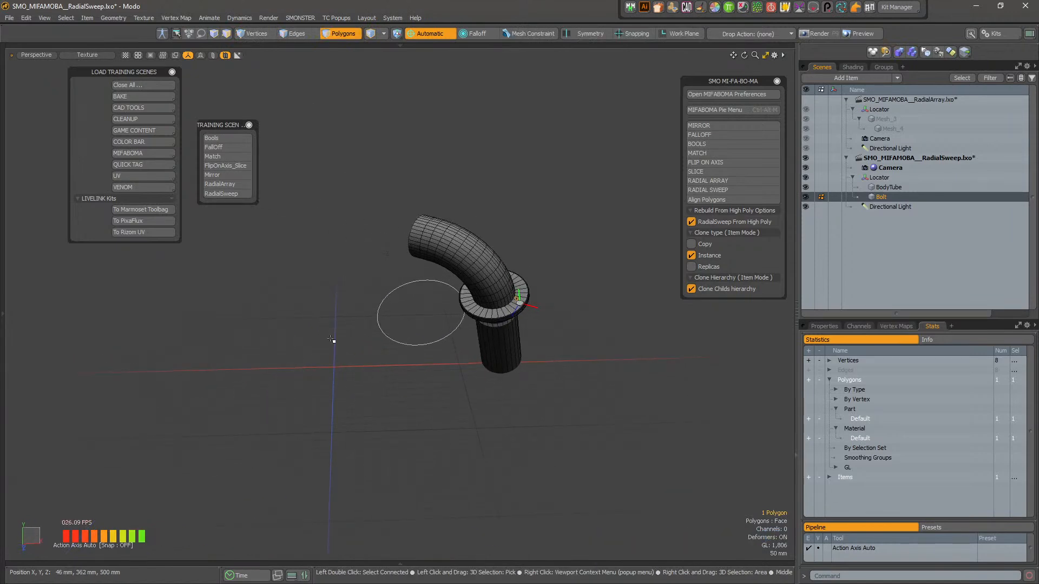
left_click_drag(310, 383, 466, 332, "alt")
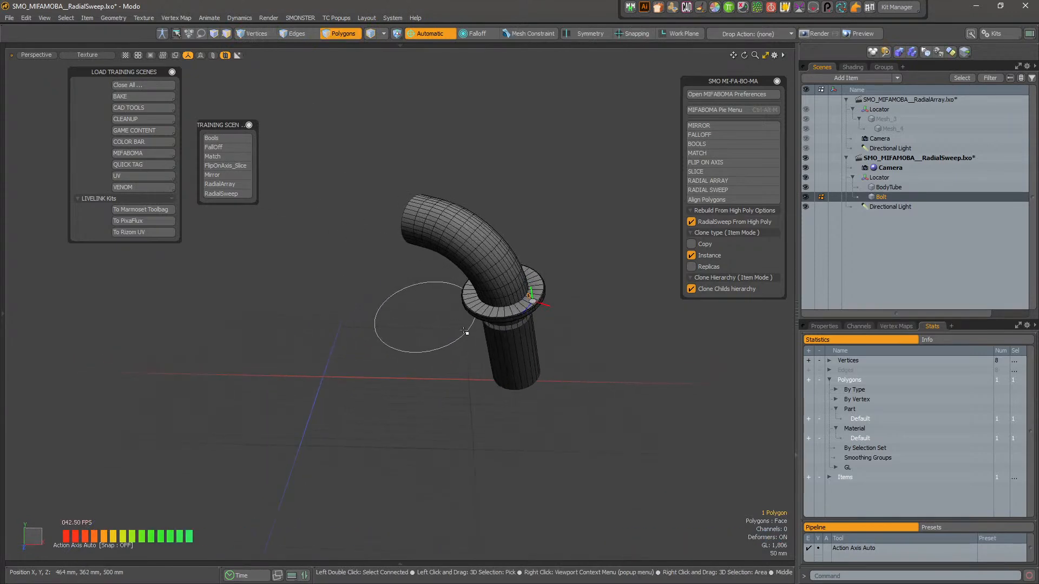
right_click_drag(522, 289, 565, 329, "alt")
left_click(745, 180)
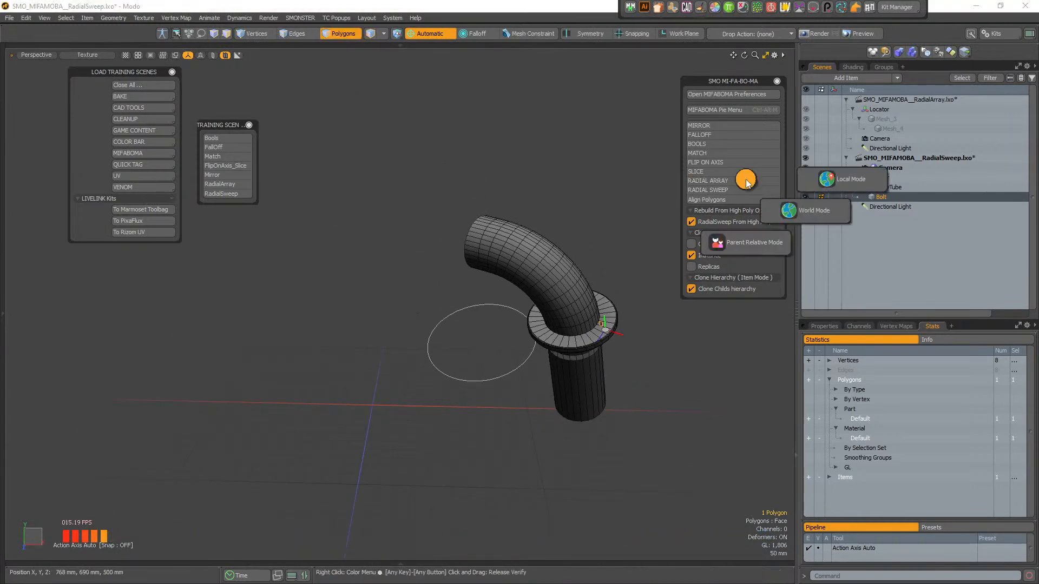
left_click(730, 189)
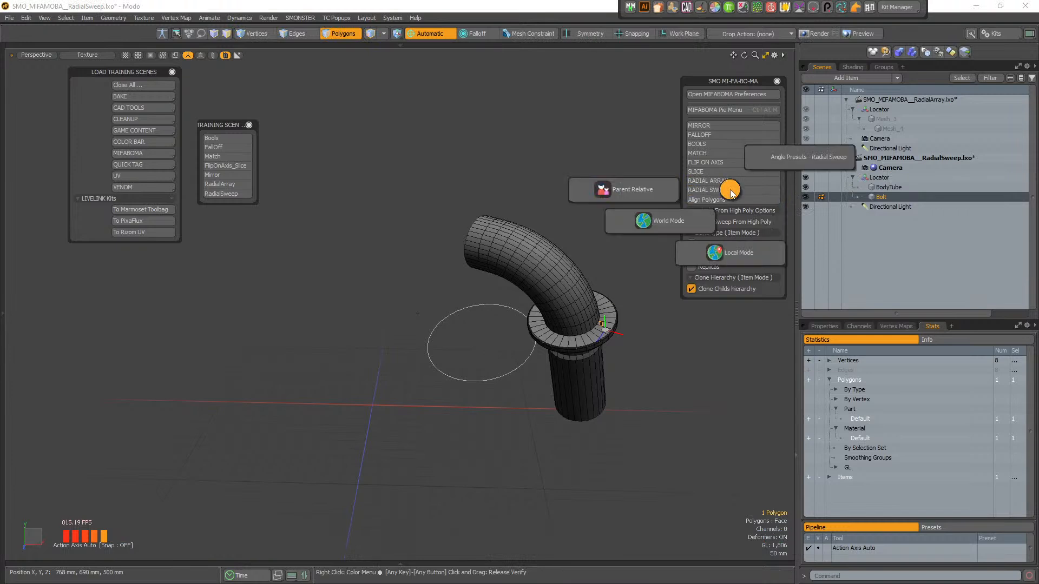
left_click(660, 228)
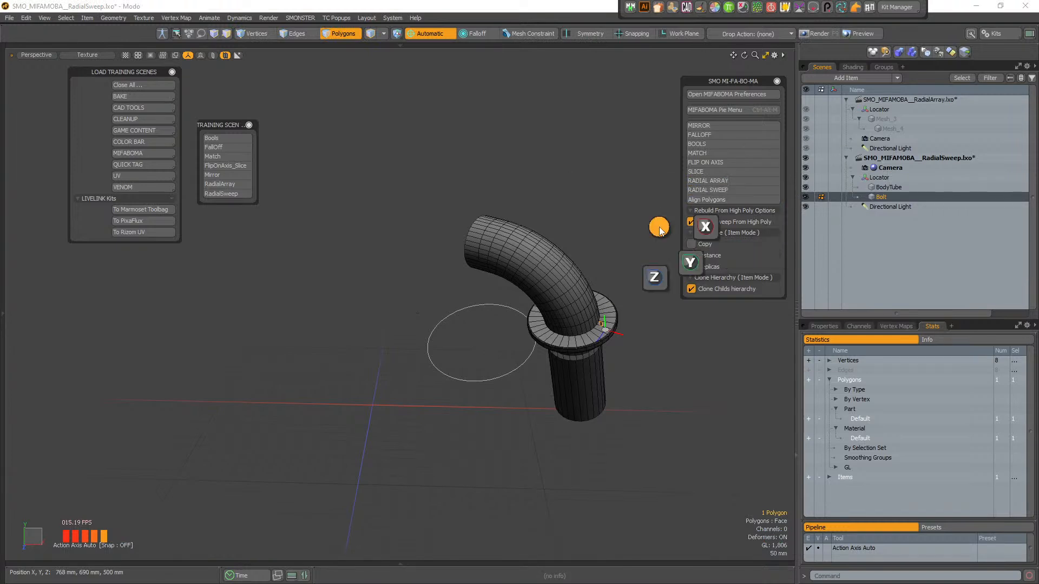
left_click(692, 264)
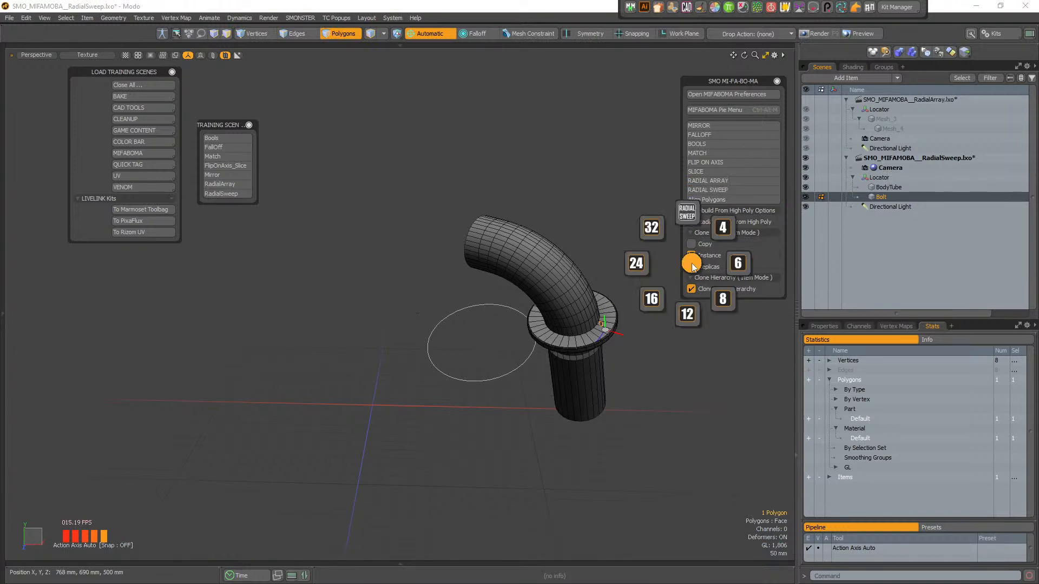
left_click(736, 263)
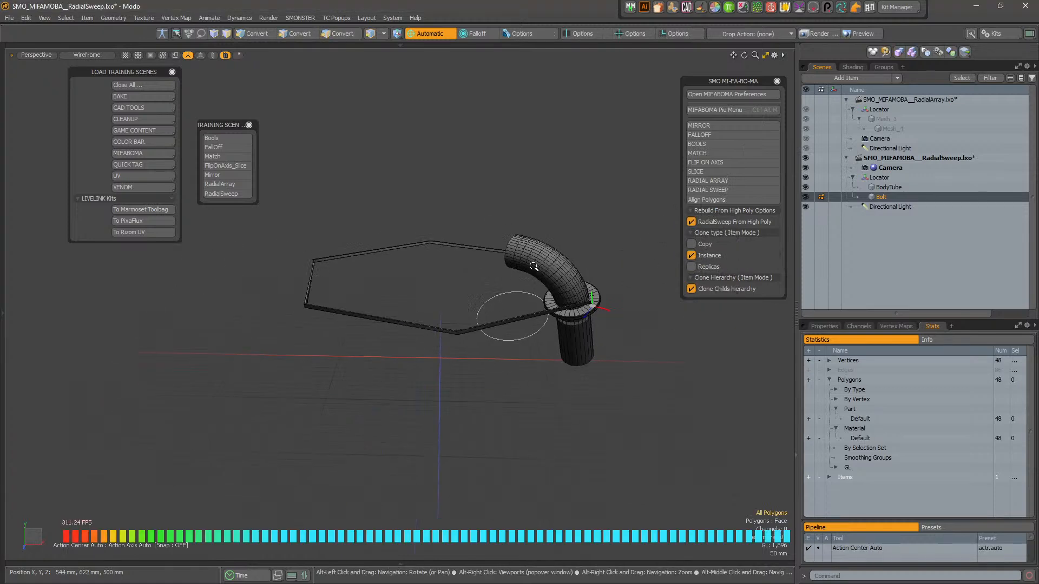
- Check the World Mode sweep against the world origin and undo it
middle_click_drag(501, 329, 506, 414, "alt")
right_click_drag(506, 414, 463, 361, "alt")
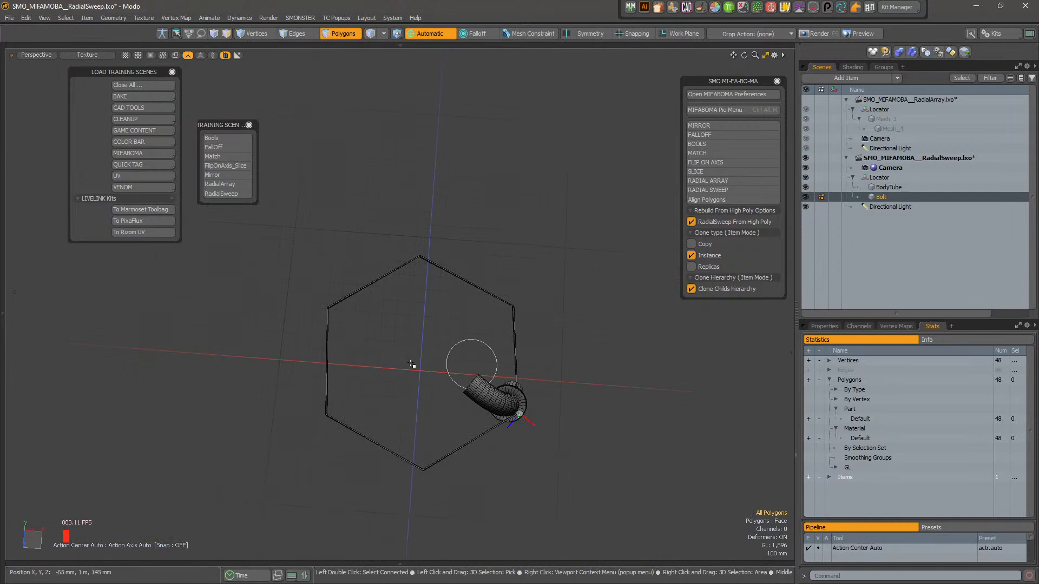
left_click_drag(427, 374, 463, 290, "alt")
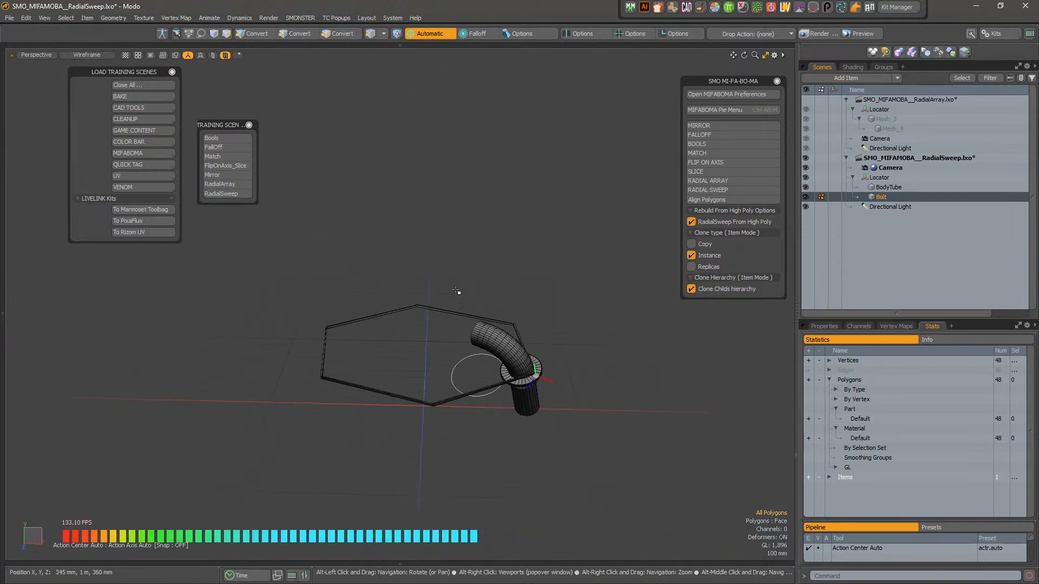
key("ctrl+z")
- Radial-sweep the bolt profile polygon in Parent Relative mode around the Y axis with the 6 preset
left_click(735, 189)
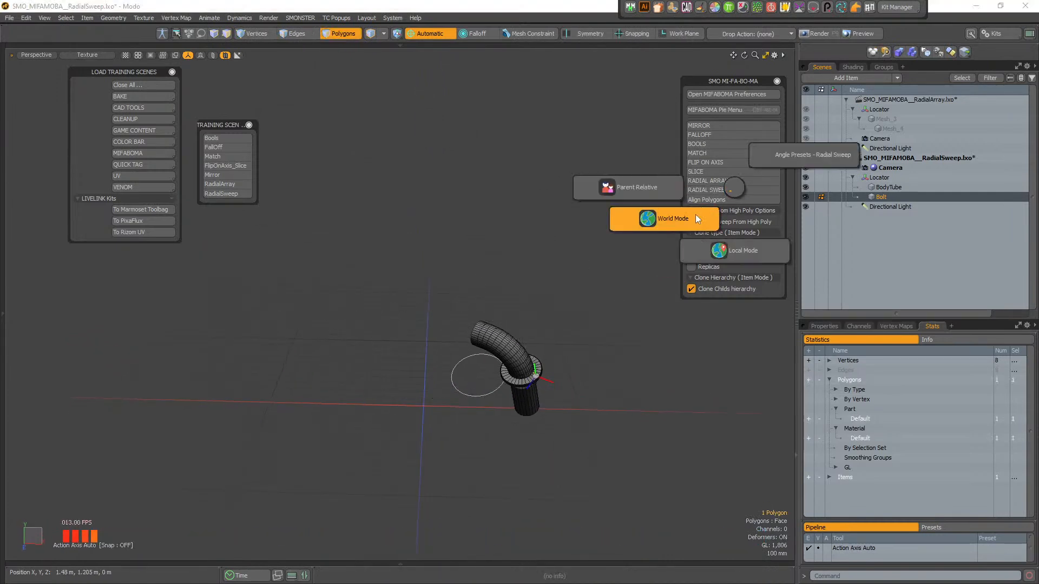
left_click(654, 194)
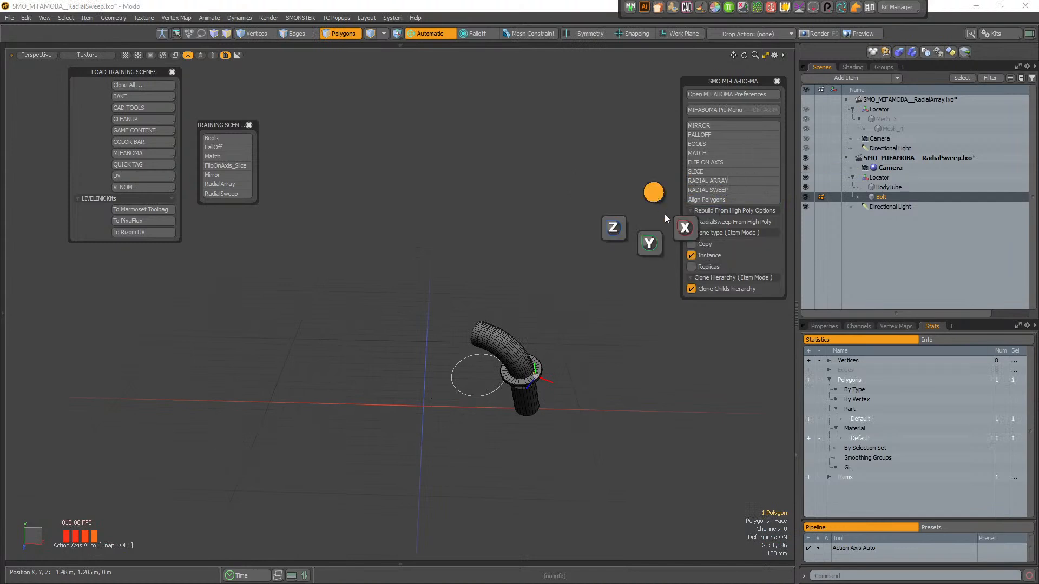
left_click(650, 245)
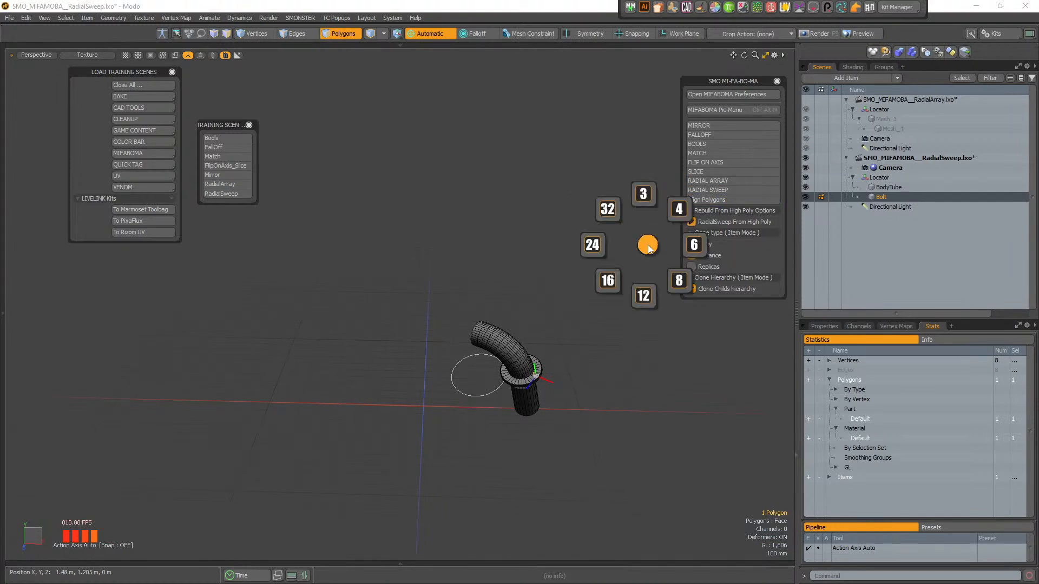
left_click(694, 246)
left_click_drag(595, 282, 475, 373, "alt")
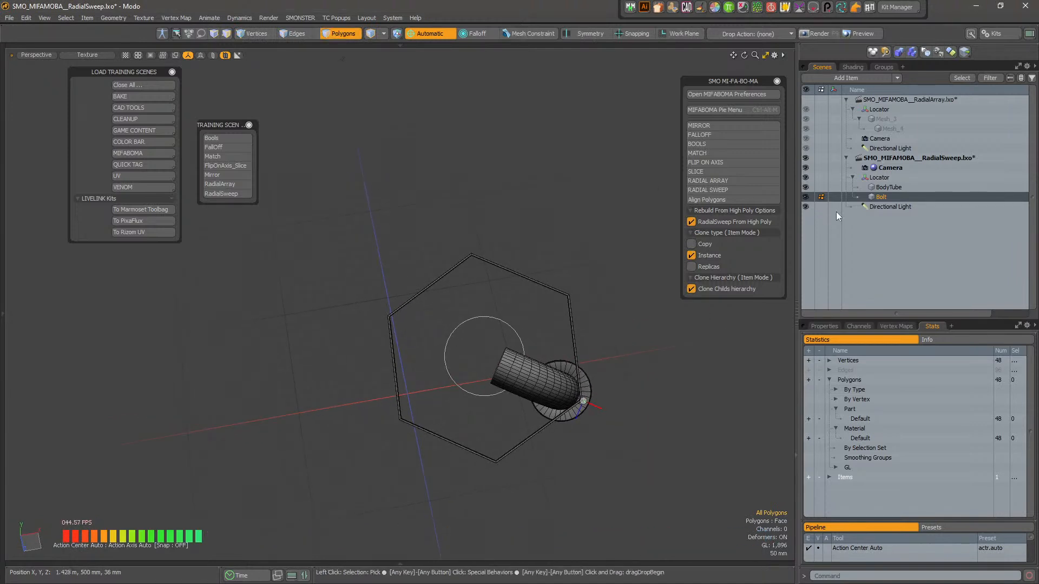
- Select the parent Locator of the swept bolt, and undo that selection and the Parent Relative sweep
left_click(879, 179)
left_click_drag(503, 337, 465, 342, "alt")
key("ctrl+z")
key("ctrl+z")
- Select the BodyTube mesh and activate polygon selection on it
left_click_drag(547, 309, 532, 282, "alt")
left_click(571, 348)
scroll(533, 282, "up", 5)
key("3")
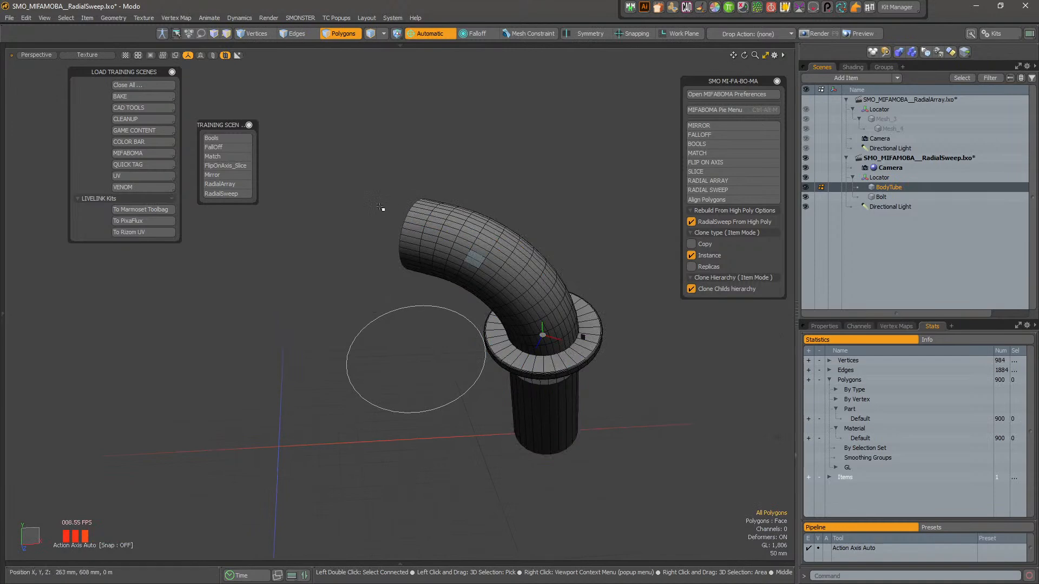
- Select all connected polygons of BodyTube's curved tube, flange ring and lower tube
scroll(390, 210, "up", 3)
left_click_drag(420, 209, 491, 303, "alt")
double_click(529, 233)
double_click(503, 376, "shift")
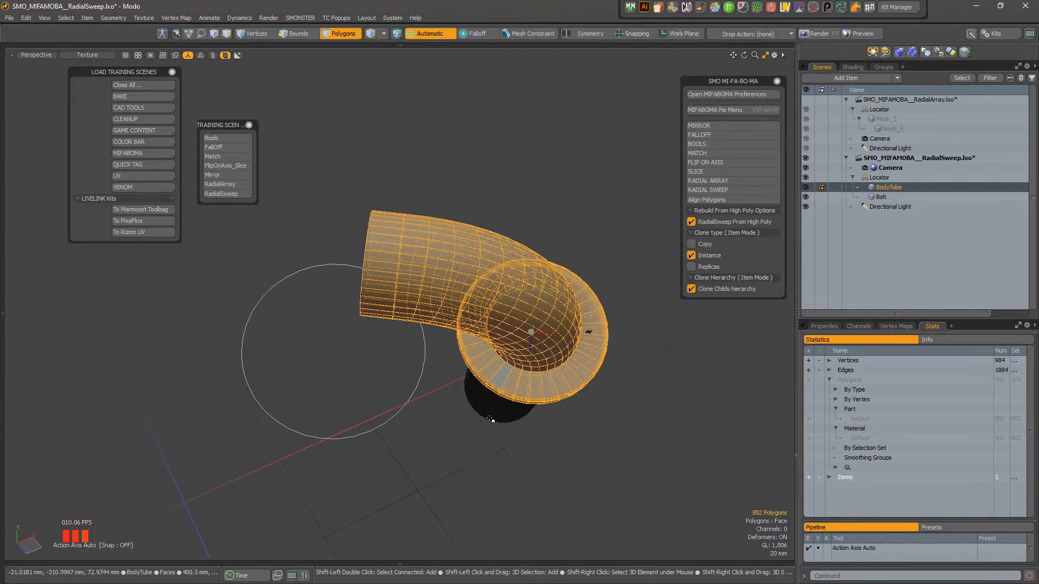
double_click(495, 408, "shift")
scroll(586, 370, "down", 3)
- Try a Radial Array of BodyTube's selected polygons in Parent Relative mode around the Y axis with the 4 preset, and undo it
left_click(739, 186)
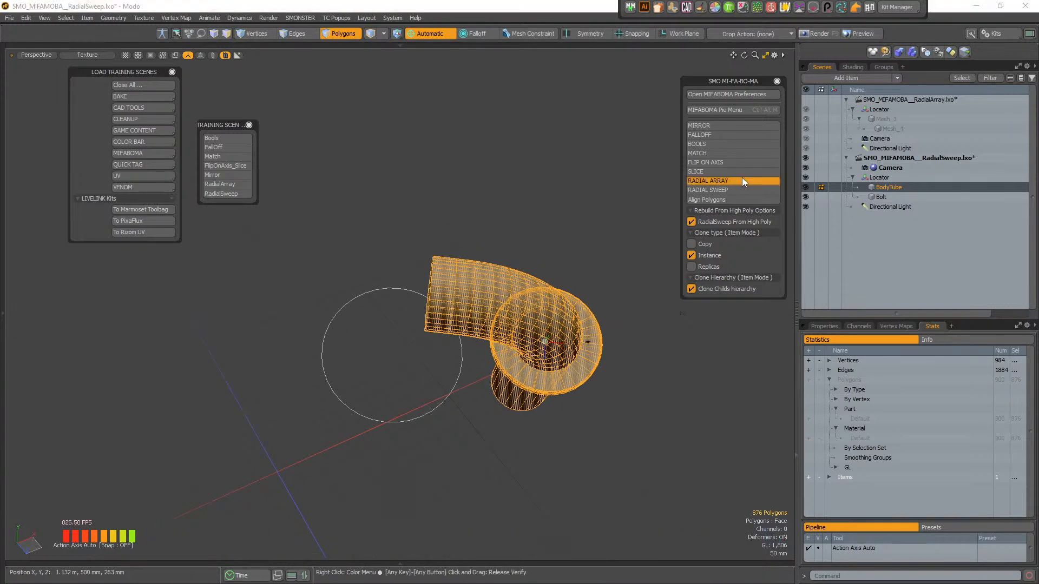
left_click(748, 251)
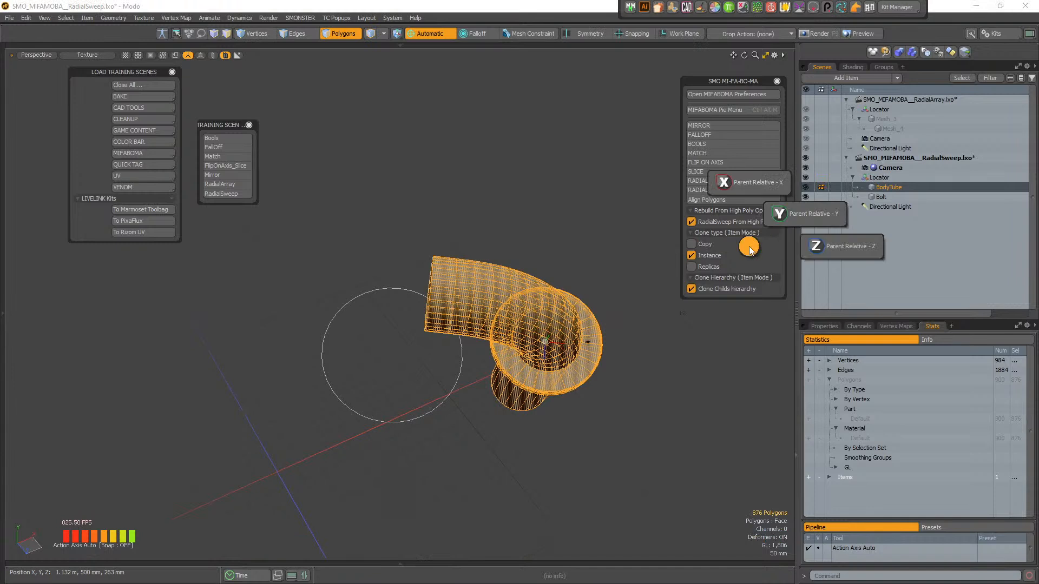
left_click(777, 221)
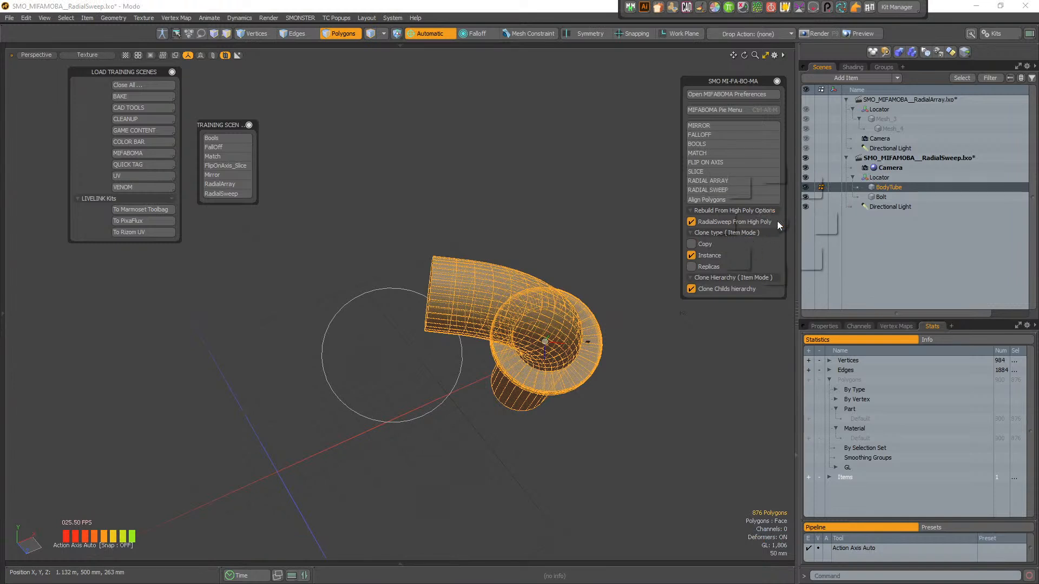
left_click(807, 194)
left_click_drag(460, 225, 392, 337, "alt")
left_click_drag(392, 337, 517, 204, "ctrl+alt")
key("ctrl+z")
key("ctrl+z")
key("ctrl+z")
- Select the Bolt mesh on the flange and select its profile polygon
left_click(497, 292)
key("5")
left_click(454, 315)
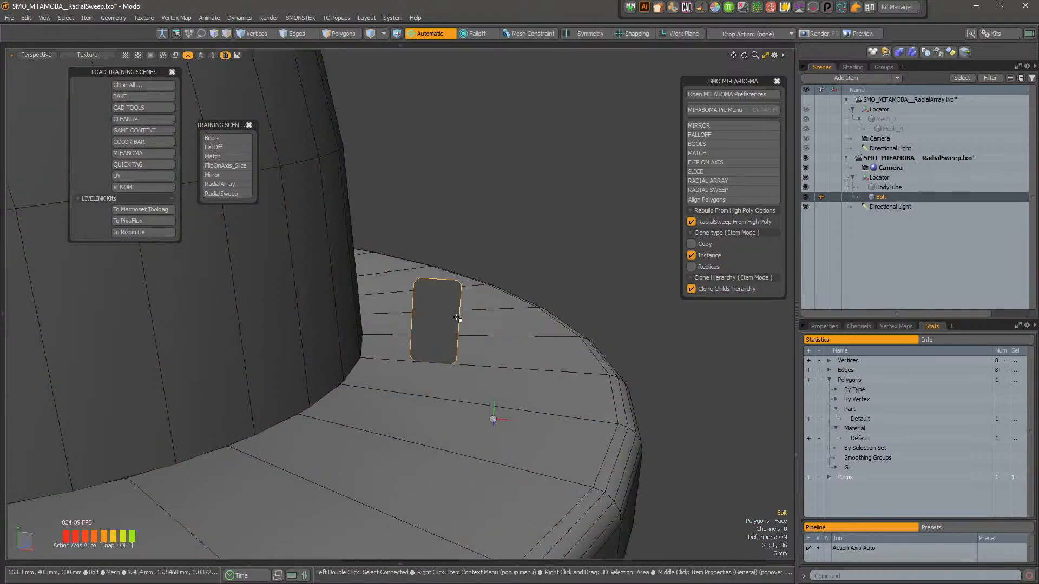
key("3")
left_click(456, 319)
left_click_drag(459, 360, 573, 241, "alt")
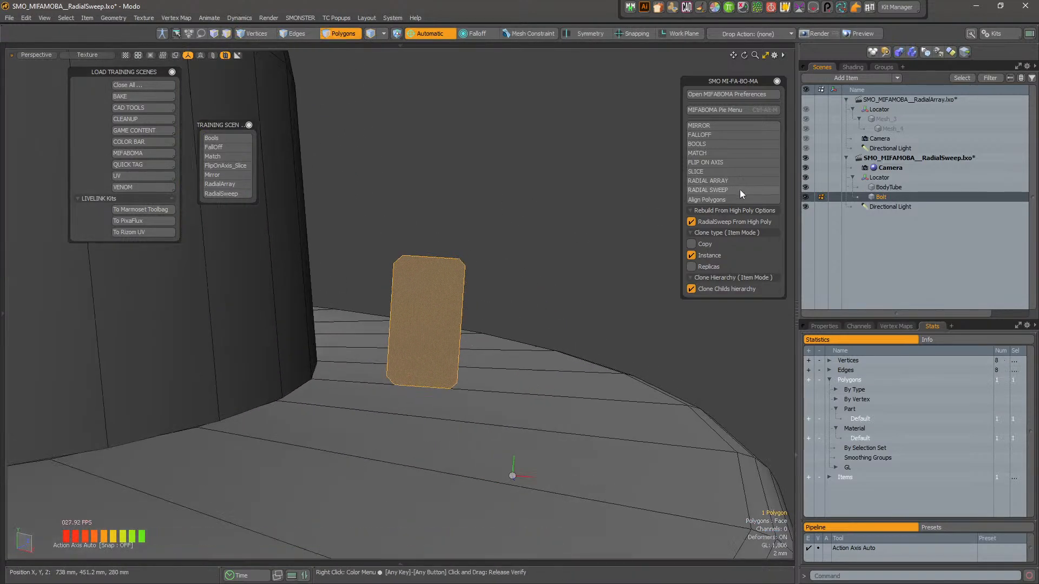
- Open the Radial Sweep angle presets palette and place it beside the MIFABOMA palette
left_click(739, 189)
left_click(789, 163)
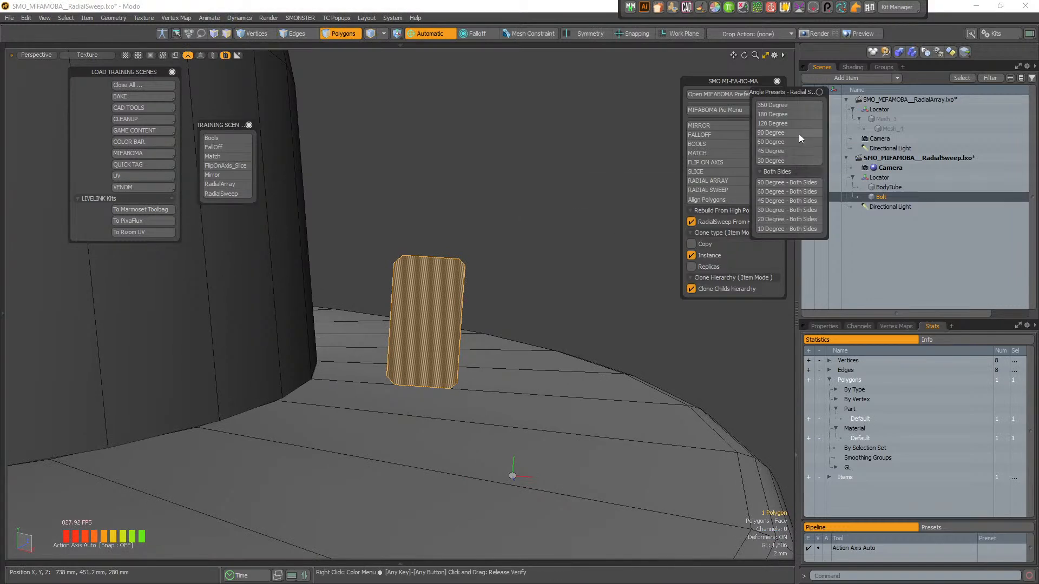
left_click_drag(801, 95, 668, 105)
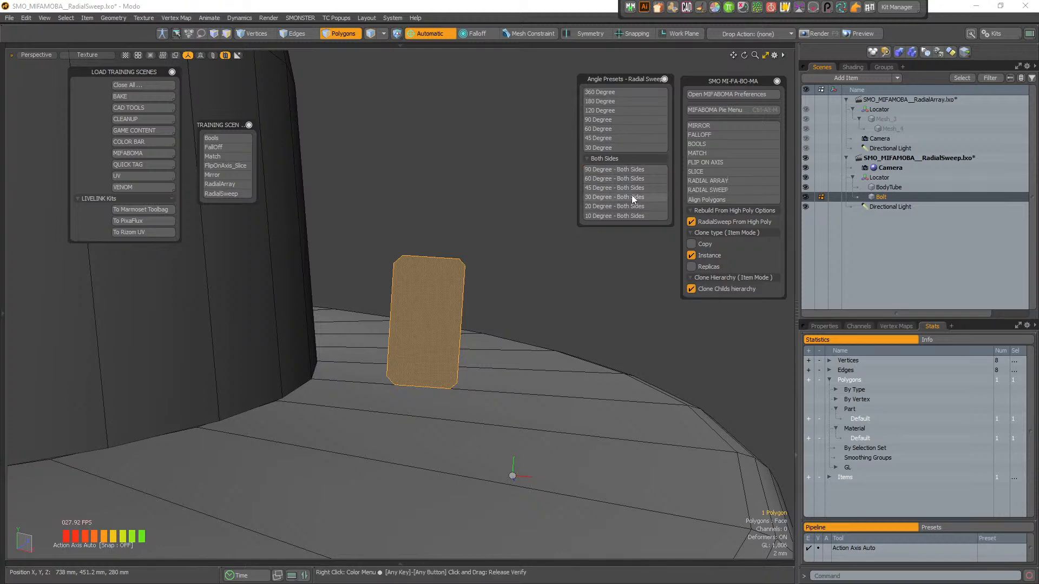
- Radial-sweep the bolt profile polygon in Local mode around the Y axis with the 6 preset, and select all polygons of the sweep
left_click_drag(517, 196, 502, 264, "alt")
left_click_drag(454, 299, 447, 387, "alt")
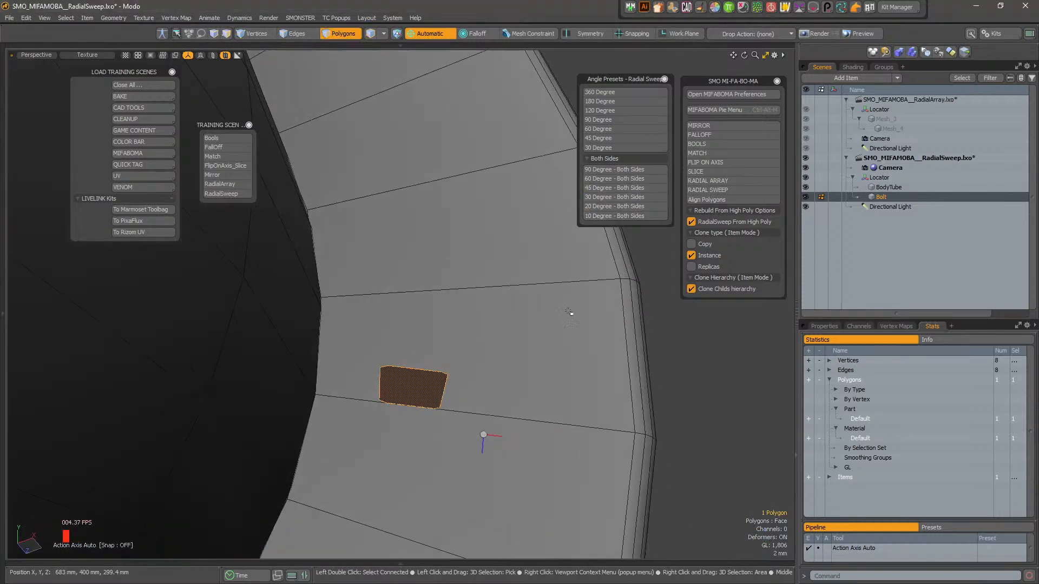
left_click(748, 191)
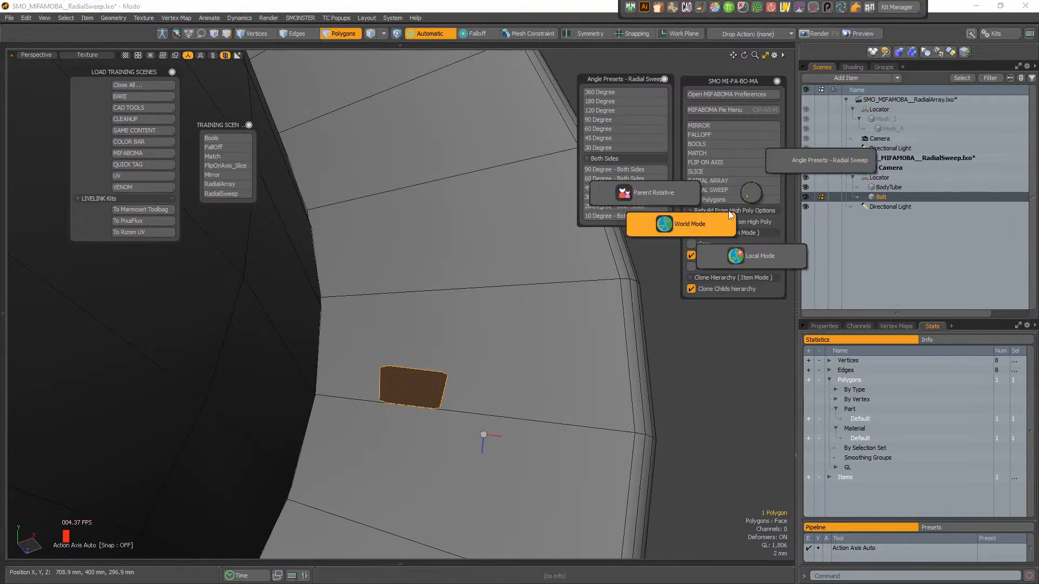
left_click(752, 254)
left_click(791, 253)
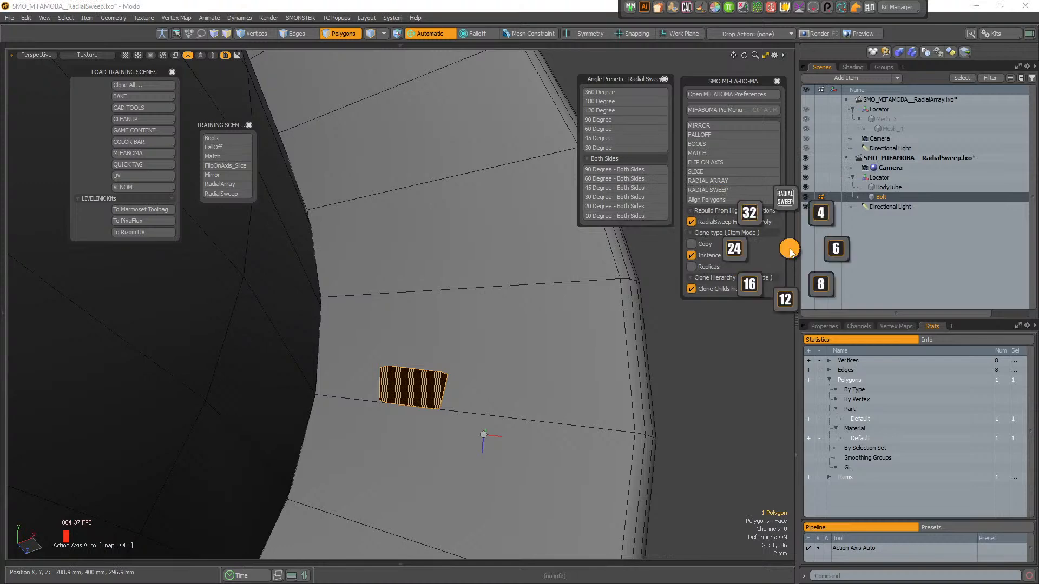
left_click(835, 248)
mouse_move(595, 412)
left_mouse_down("alt")
mouse_move(454, 367)
mouse_move(463, 295)
mouse_move(301, 404)
mouse_move(464, 359)
mouse_move(463, 301)
mouse_move(609, 394)
mouse_move(674, 353)
mouse_move(641, 295)
left_mouse_up("alt")
double_click(463, 295)
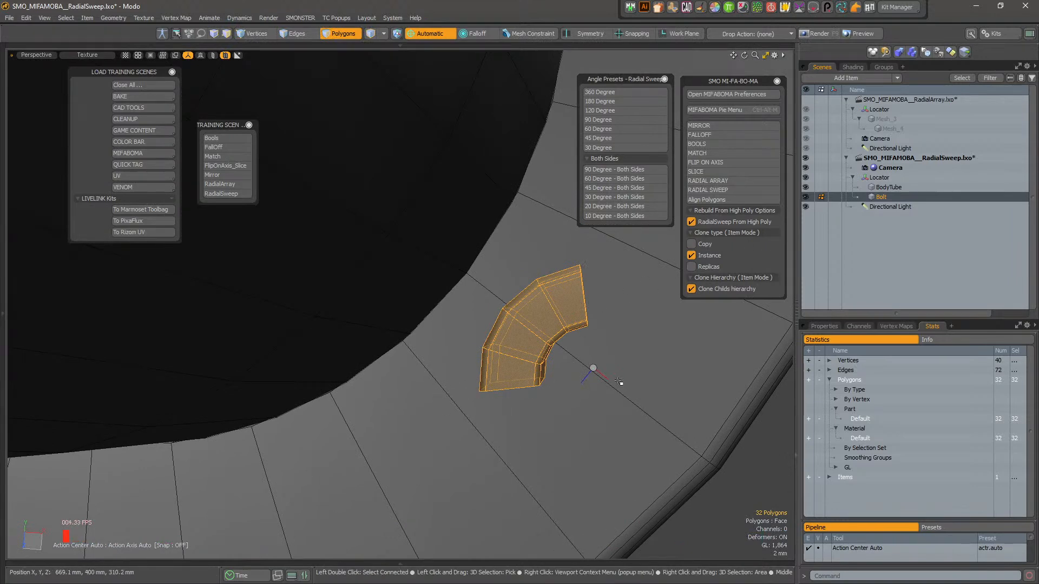
- Try a Radial Array of the swept bolt in Parent Relative mode around the Y axis with the 12 preset, and undo it
left_click_drag(587, 253, 520, 363, "alt")
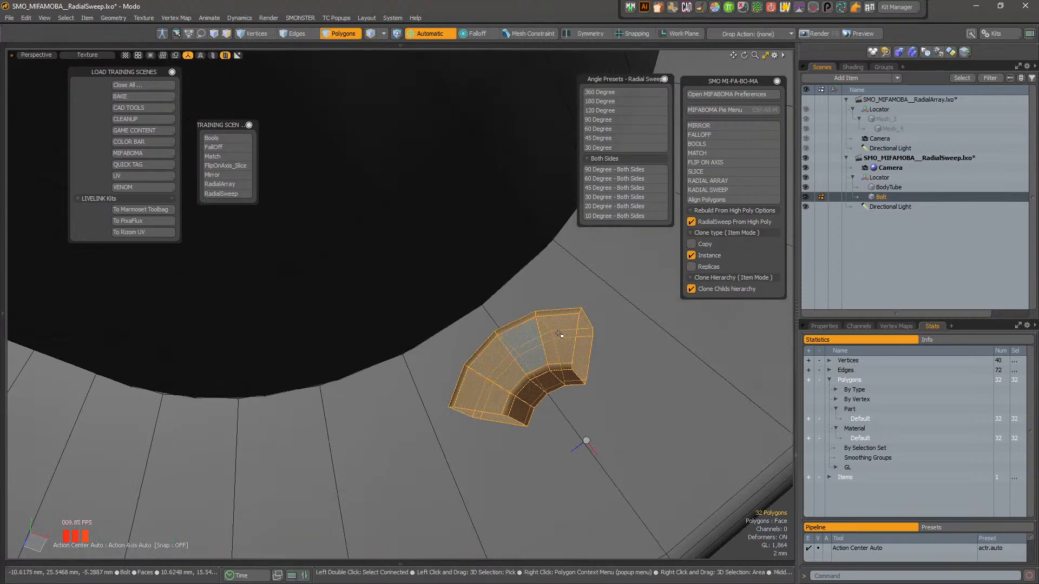
mouse_move(543, 353)
left_mouse_down("alt")
mouse_move(601, 297)
mouse_move(489, 360)
mouse_move(562, 353)
left_mouse_up("alt")
right_click_drag(563, 352, 487, 341, "alt")
left_click_drag(487, 341, 500, 324, "alt")
scroll(585, 266, "down", 4)
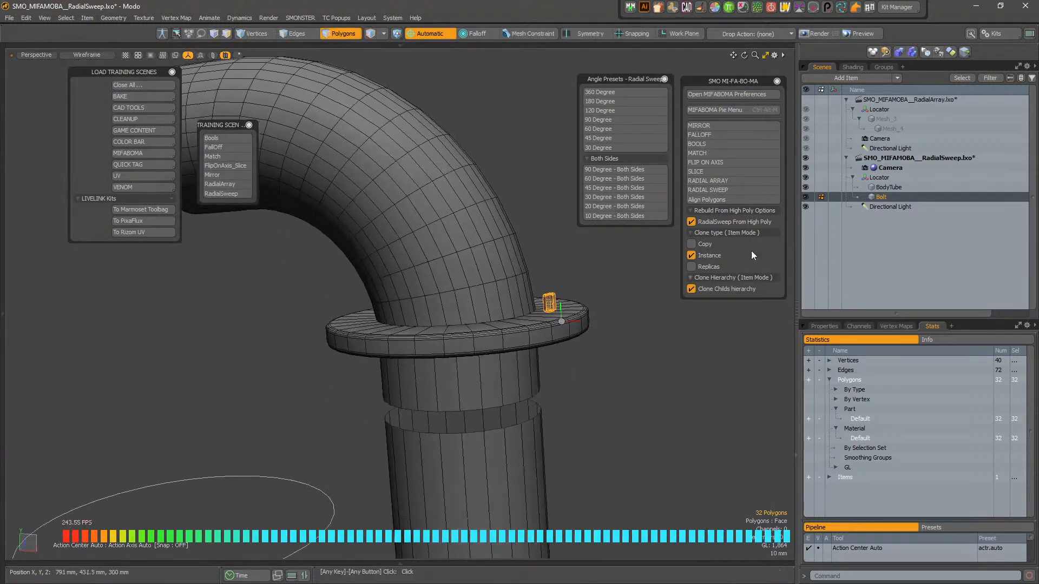
left_click(758, 183)
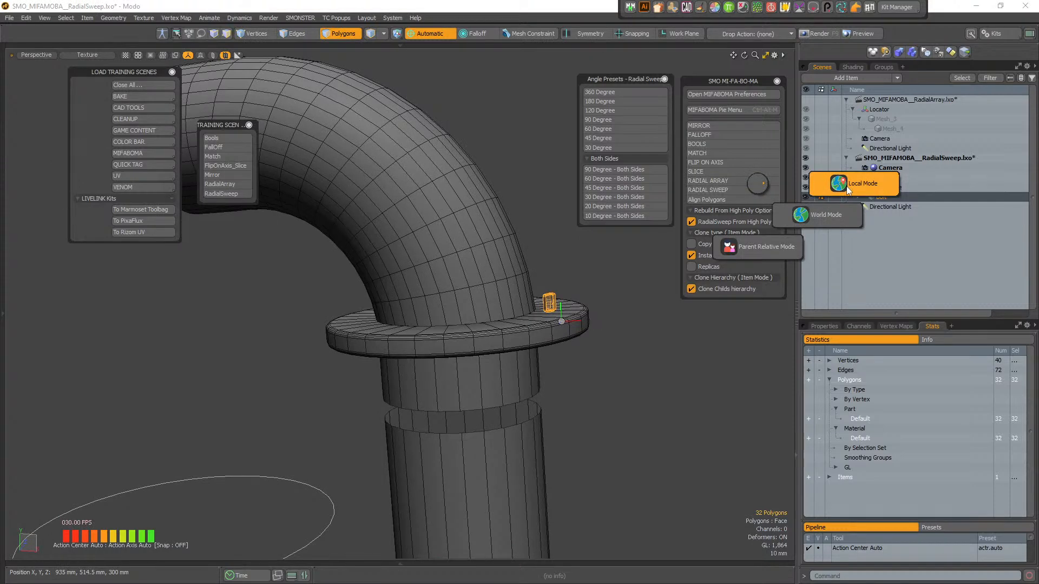
left_click(755, 246)
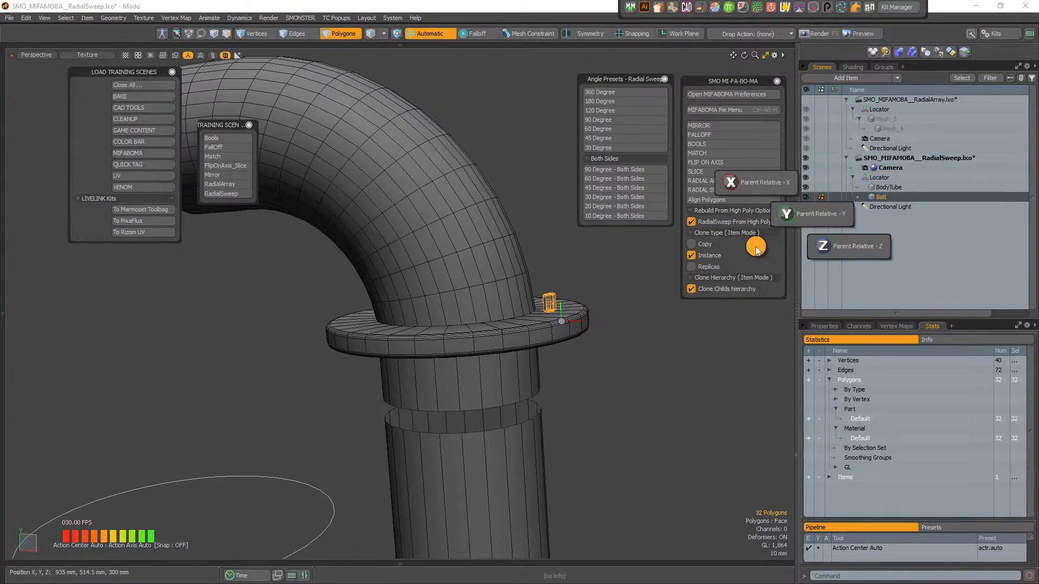
left_click(787, 216)
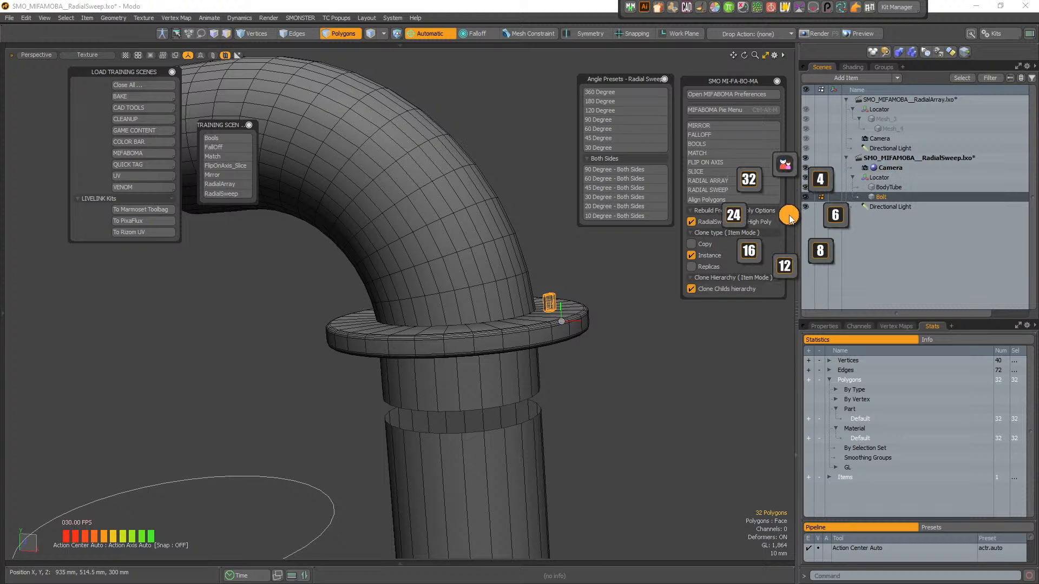
left_click(794, 272)
left_click_drag(620, 387, 553, 351, "alt")
key("ctrl+z")
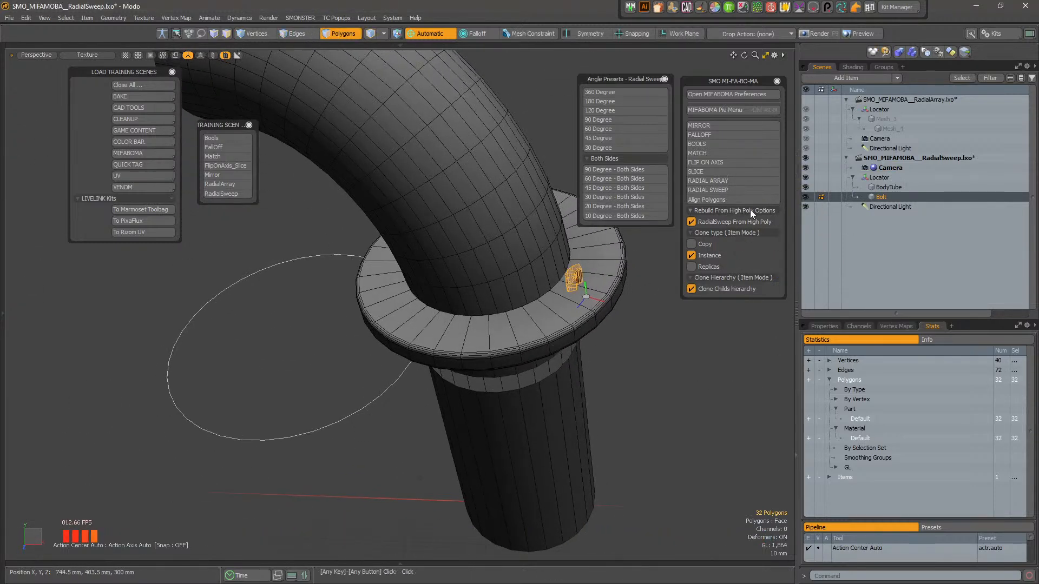
- Parent the Bolt mesh to BodyTube and expand BodyTube's hierarchy
left_click_drag(553, 301, 586, 276, "alt")
key("5")
left_click(598, 272)
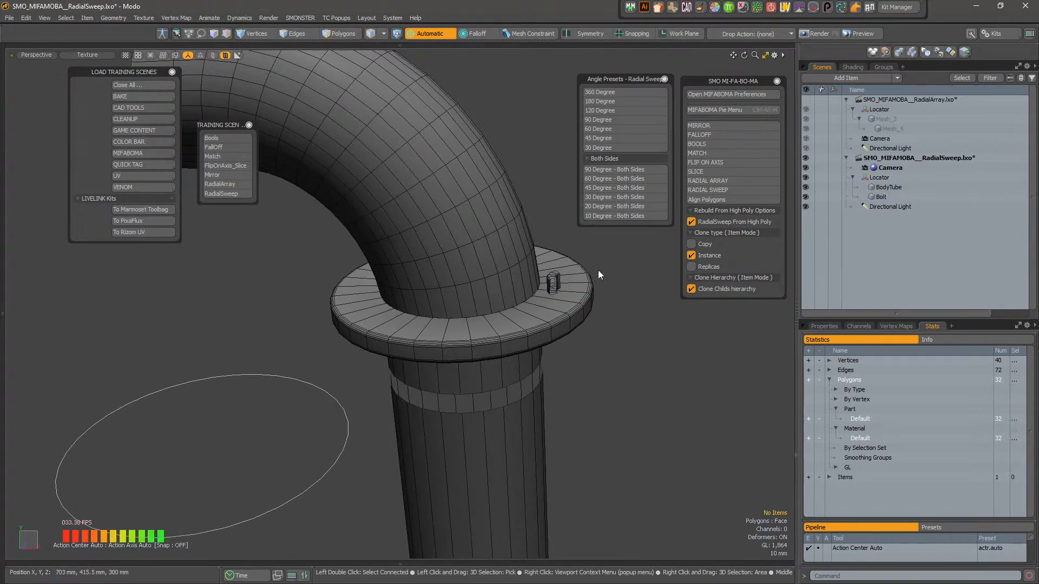
left_click(582, 284)
left_click_drag(897, 186, 914, 188)
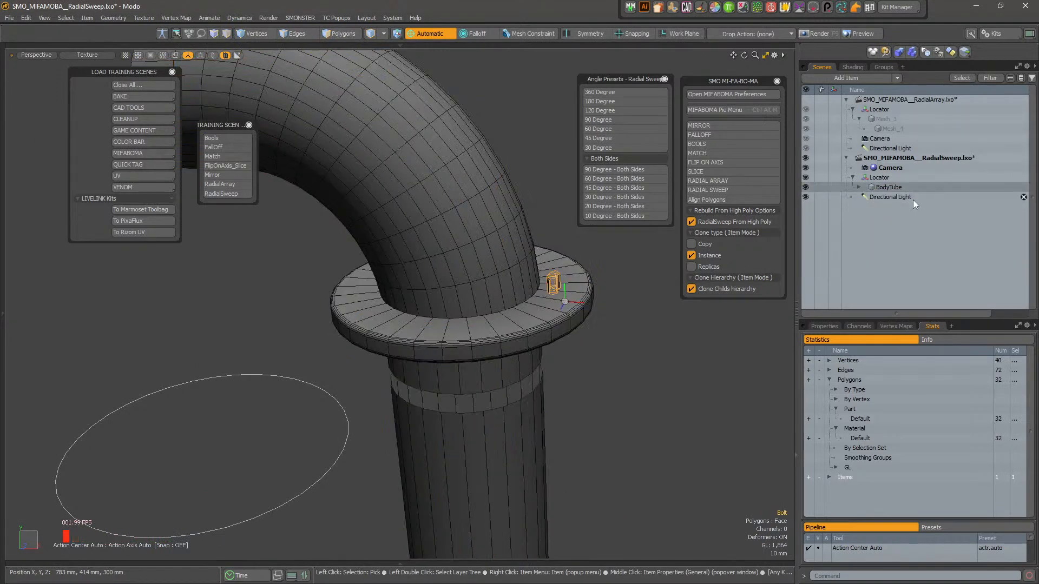
left_click(860, 187)
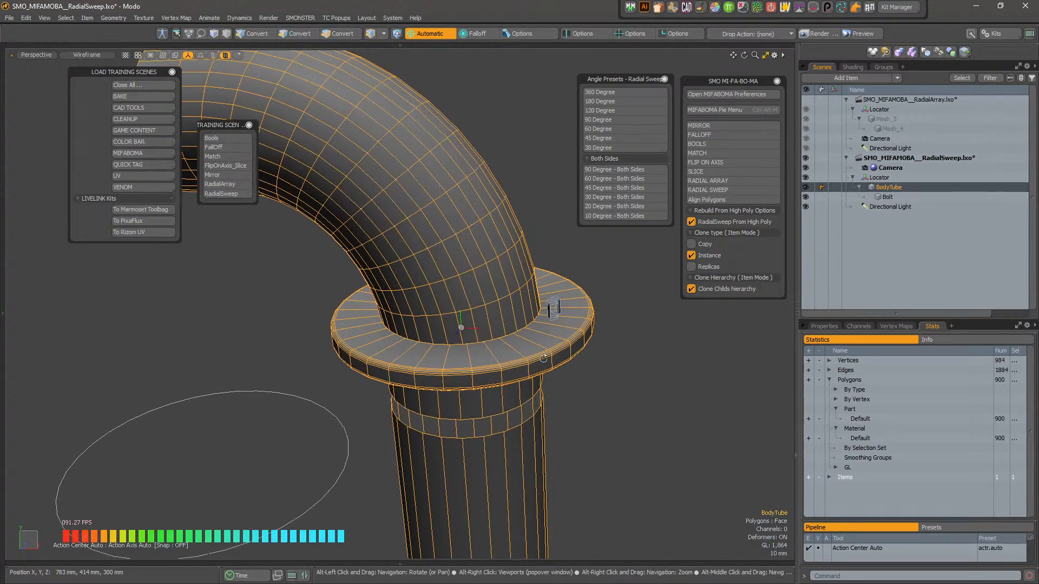
- Select all of Bolt's polygons and radial-array them in Parent Relative mode around the Y axis with the 12 preset
left_click(556, 302)
key("3")
double_click(551, 301)
scroll(557, 303, "up", 1)
left_click(738, 179)
left_click(740, 243)
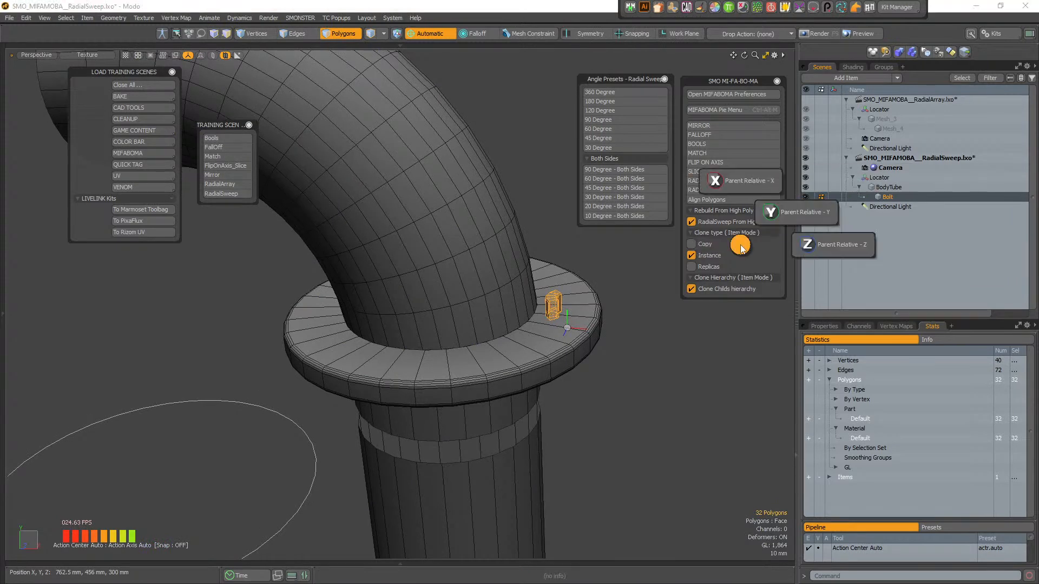
left_click(772, 217)
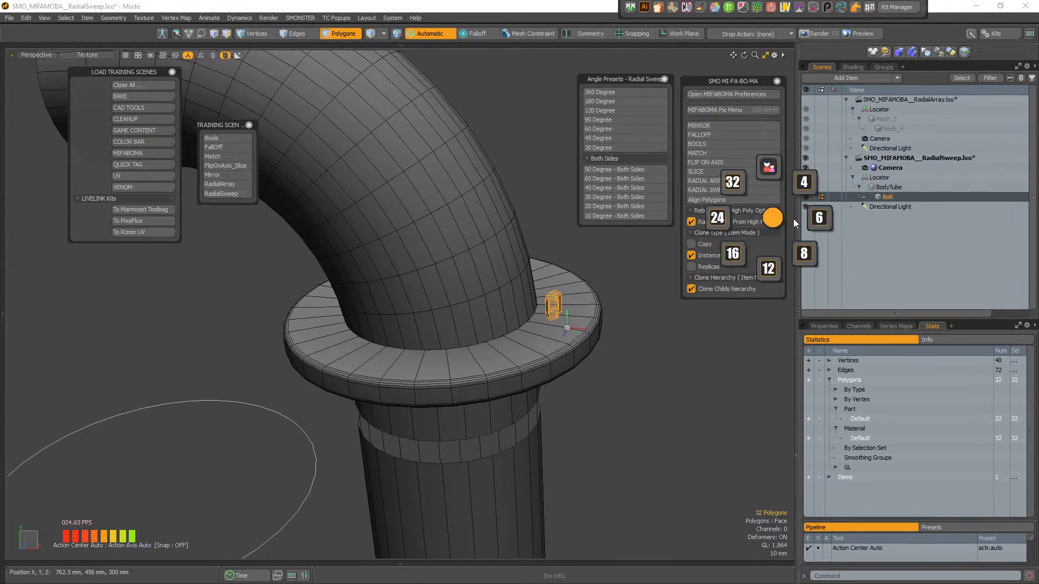
left_click(769, 270)
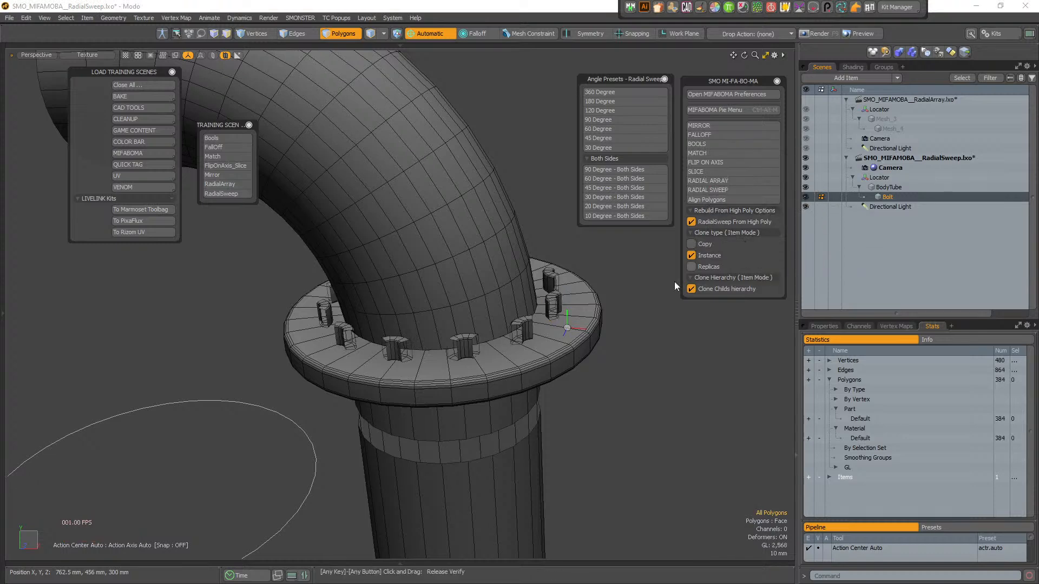
- Select the facing open edge loops of two neighbouring bolt copies and bridge them
left_click_drag(655, 313, 590, 349, "alt")
mouse_move(591, 349)
right_mouse_down("alt")
mouse_move(601, 351)
mouse_move(531, 355)
right_mouse_up("alt")
left_click_drag(531, 355, 498, 353, "alt")
key("2")
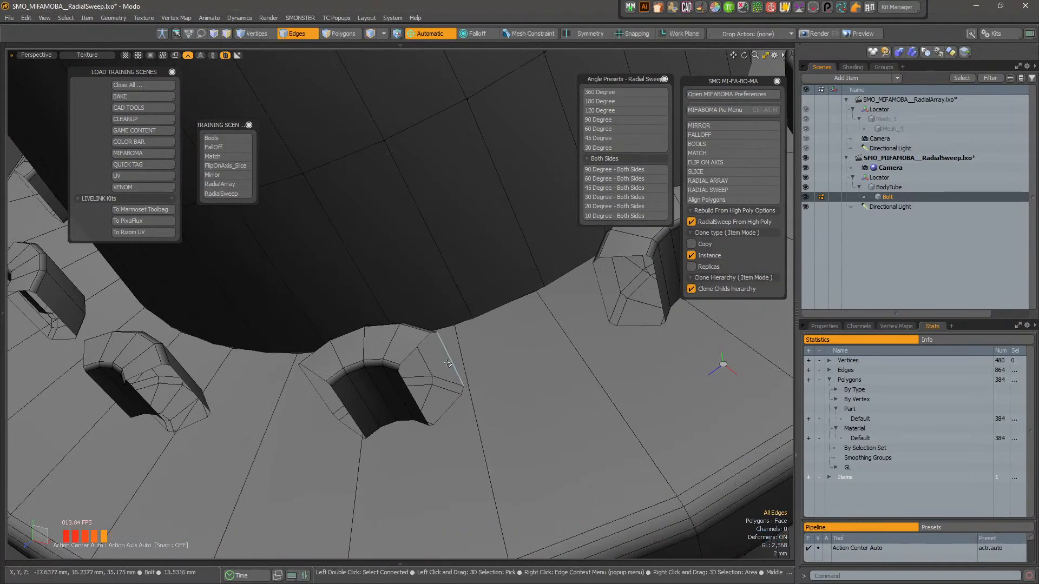
double_click(416, 350)
double_click(600, 286, "shift")
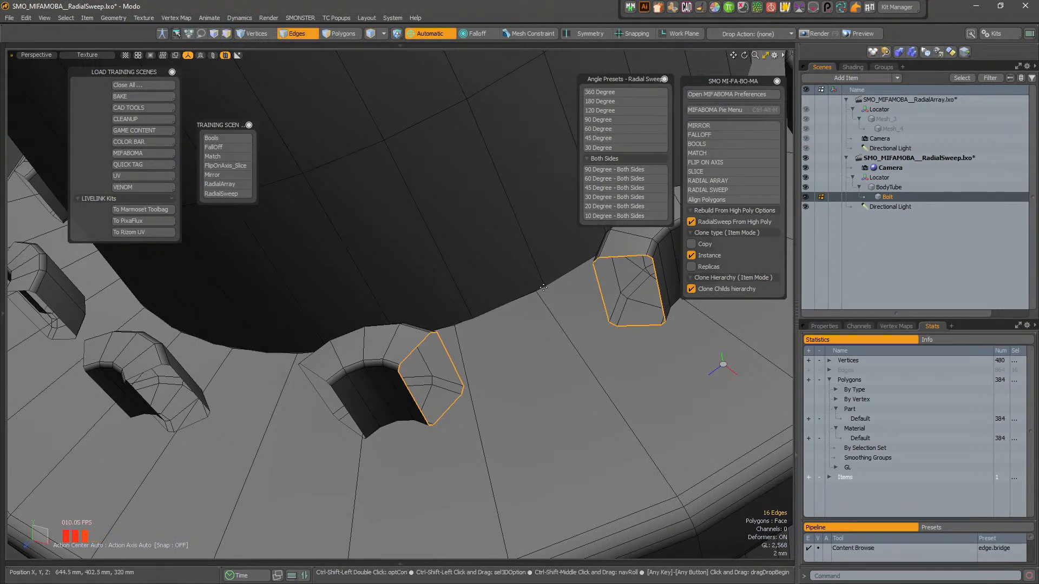
key("ctrl+shift+b")
scroll(612, 292, "down", 4)
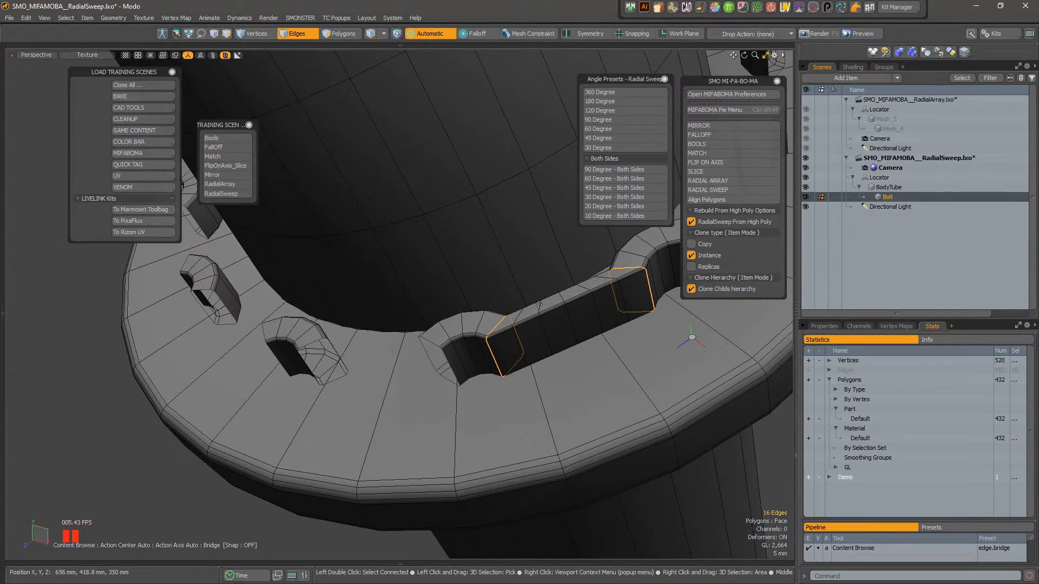
- Set the bridge mode to Smooth and finish the Bridge tool
key("k")
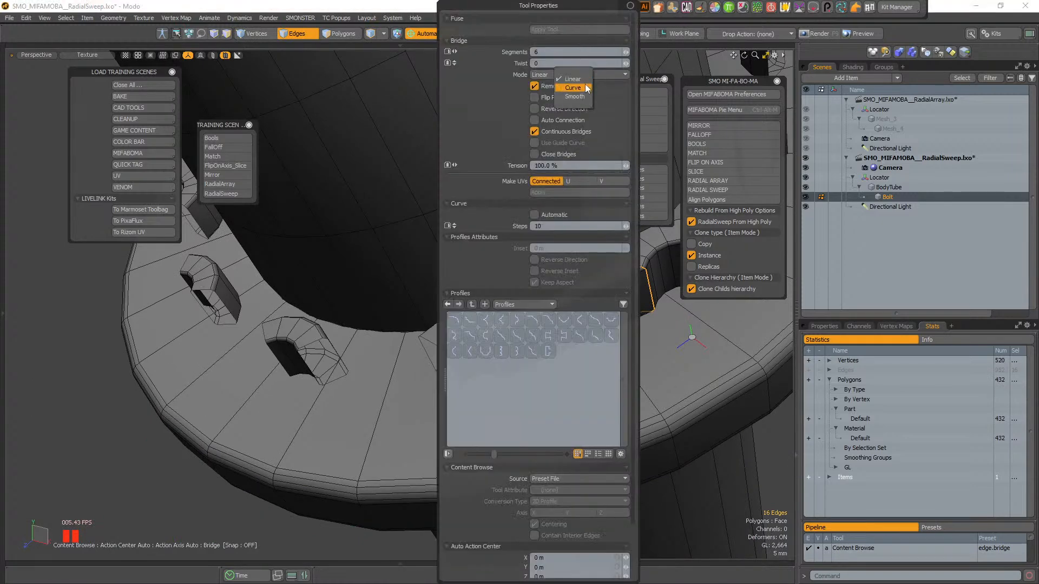
left_click_drag(590, 5, 412, 38)
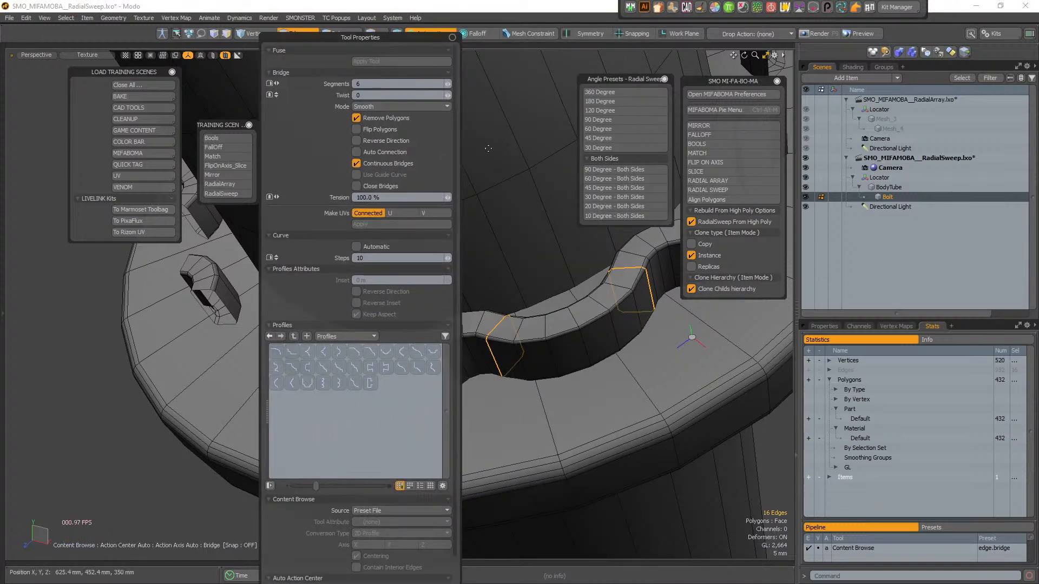
left_click_drag(619, 278, 615, 283, "alt+shift")
key("space")
- Delete the outer half of the bolt copy at the far end of the bridged strip
left_click_drag(522, 364, 544, 384, "alt")
key("1")
key("space")
key("space")
left_click_drag(544, 384, 564, 341, "alt")
scroll(564, 342, "up", 3)
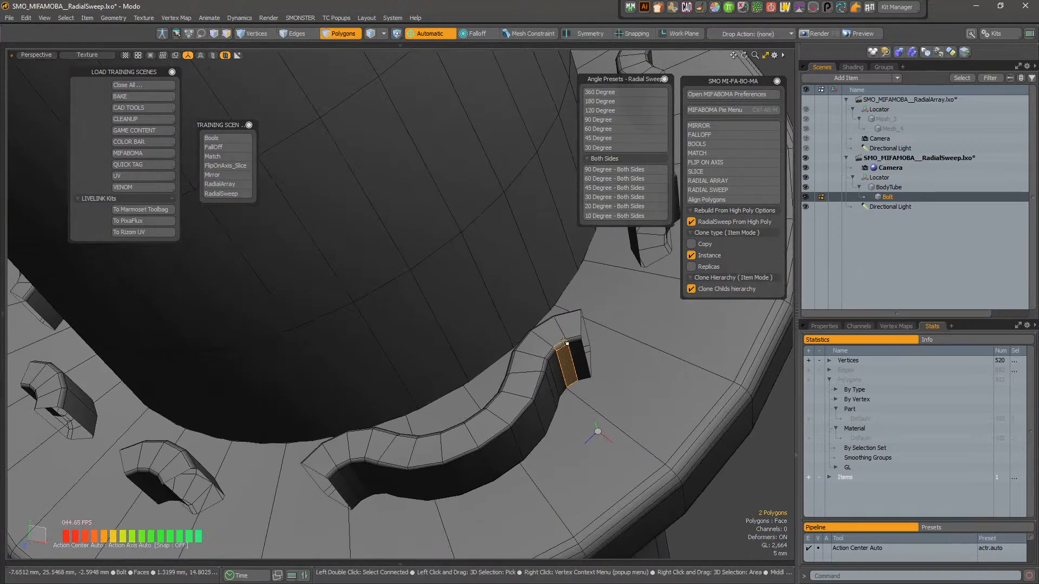
key("l")
key("Delete")
double_click(570, 337)
key("Delete")
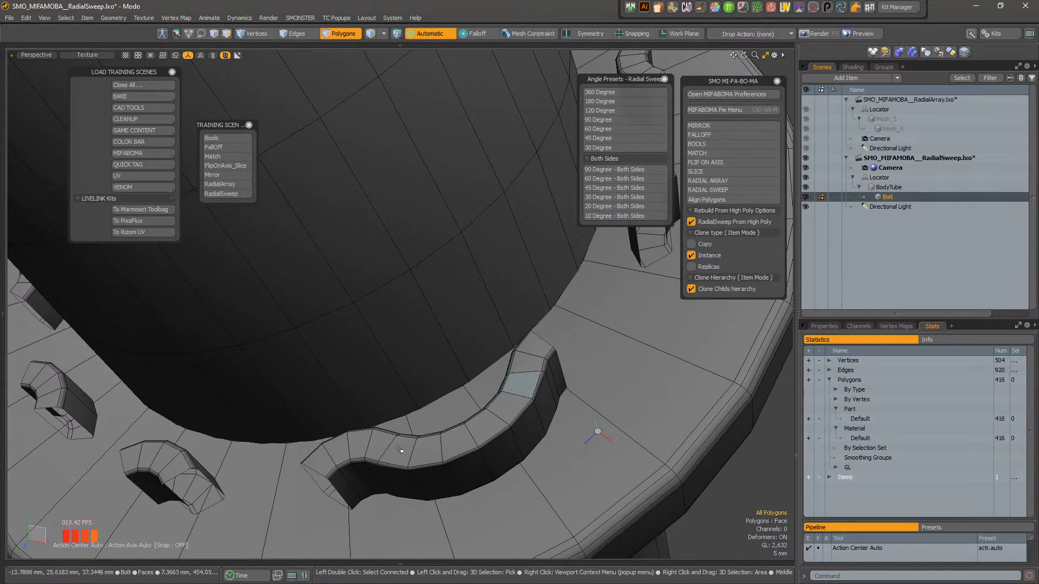
- Select the outer half of the bolt copy at the strip's other end and delete those polygons
left_click(344, 458)
left_click_drag(324, 469, 343, 473, "shift")
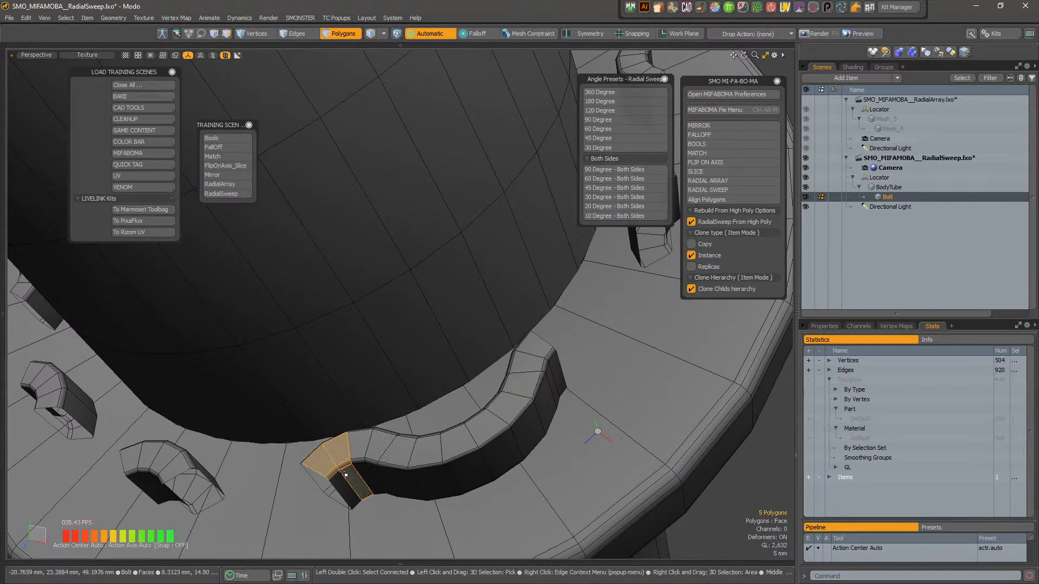
left_click(341, 477, "shift")
double_click(338, 475)
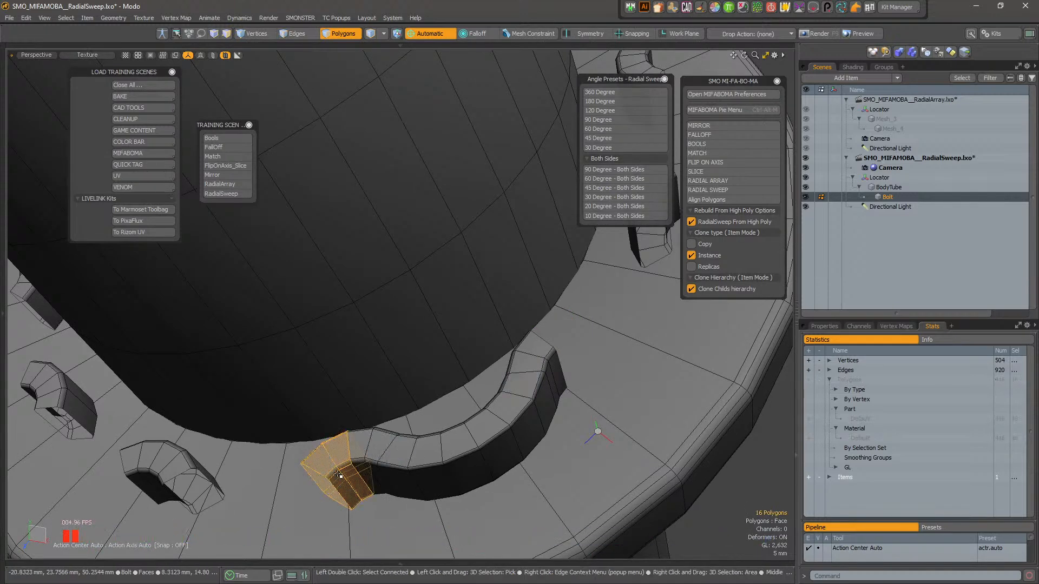
key("Delete")
- Select all connected polygons of the bridged strip, invert the selection and delete the other bolt copies
double_click(402, 451)
scroll(638, 406, "down", 5)
left_click_drag(638, 406, 621, 302, "alt")
key("Delete")
double_click(622, 304)
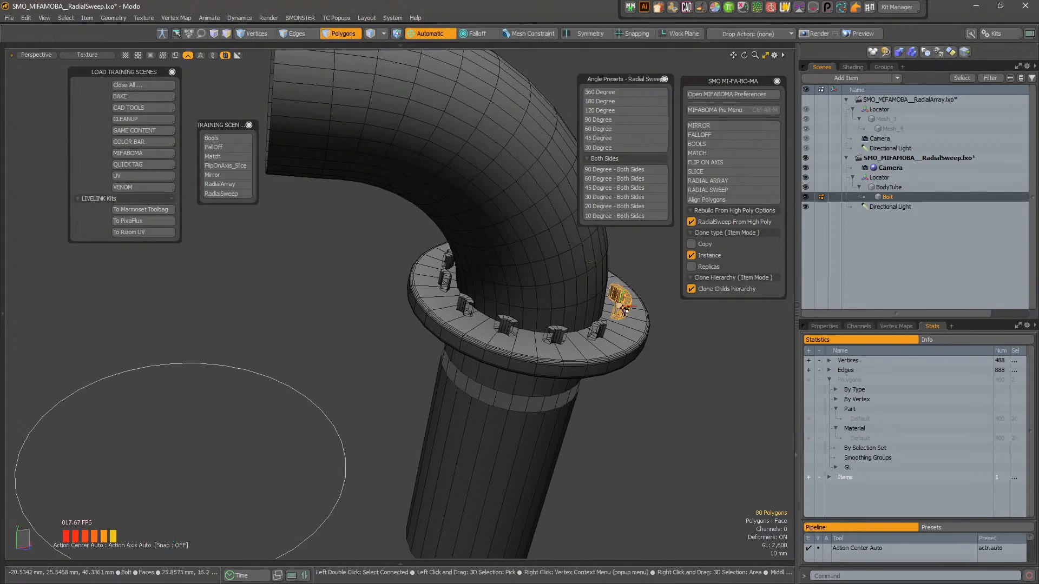
key("[")
key("Delete")
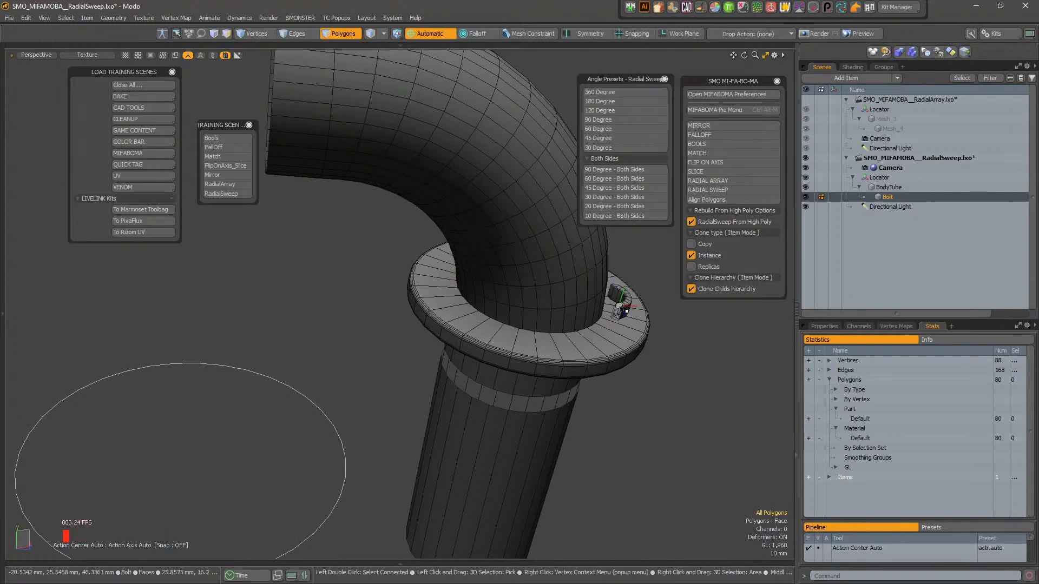
- Try to apply a 12-copy Parent Relative Y Radial Array to the bridged strip without selecting its polygons
left_click_drag(621, 306, 509, 415, "alt")
left_click(730, 178)
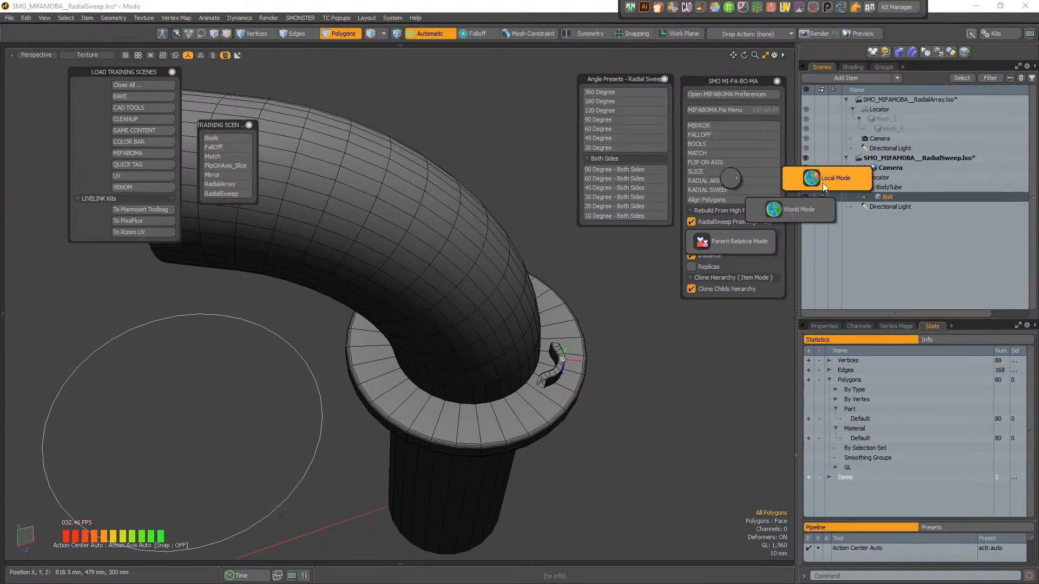
left_click(730, 241)
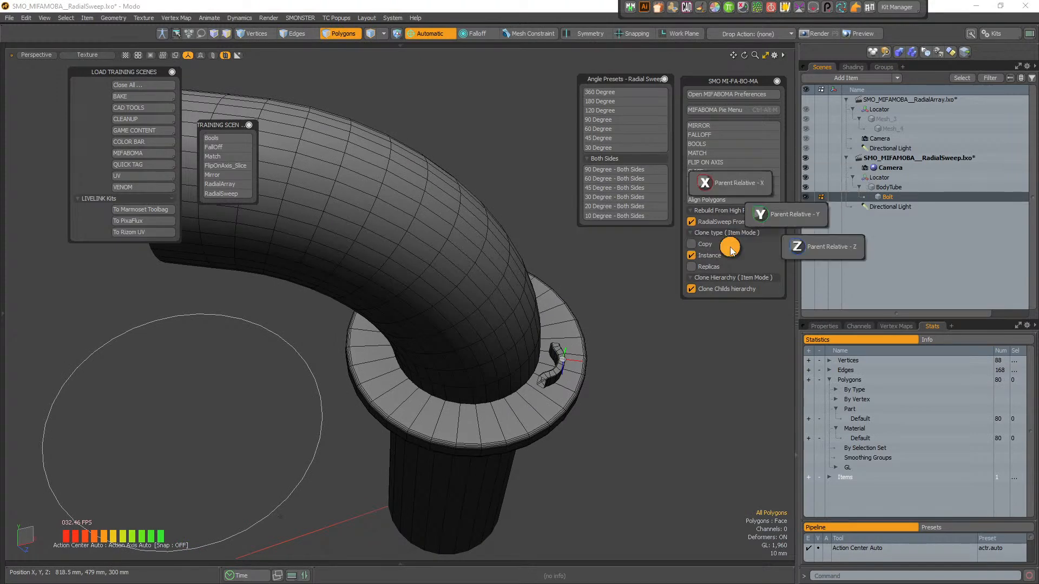
left_click(770, 215)
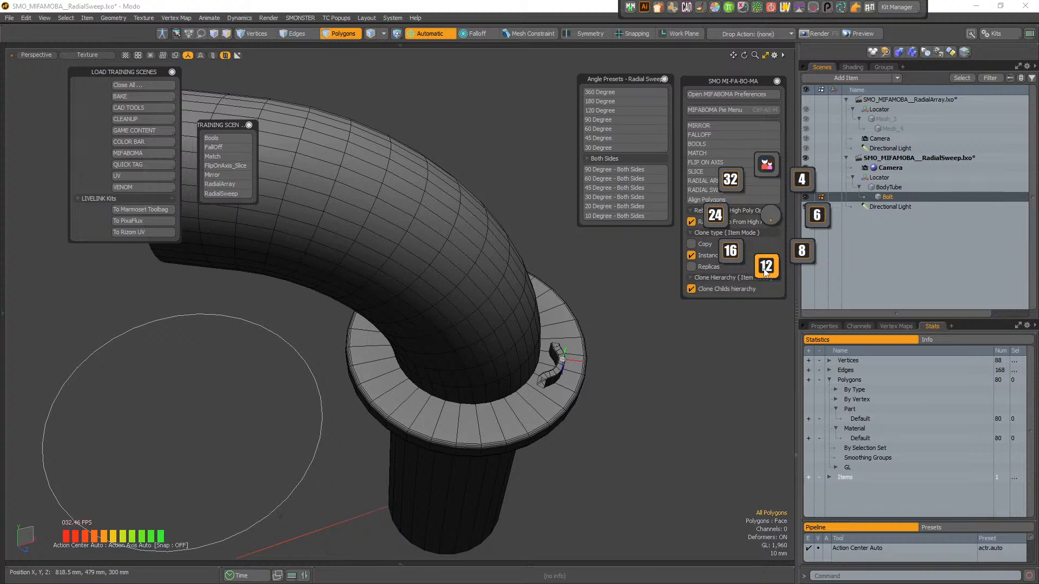
left_click(769, 235)
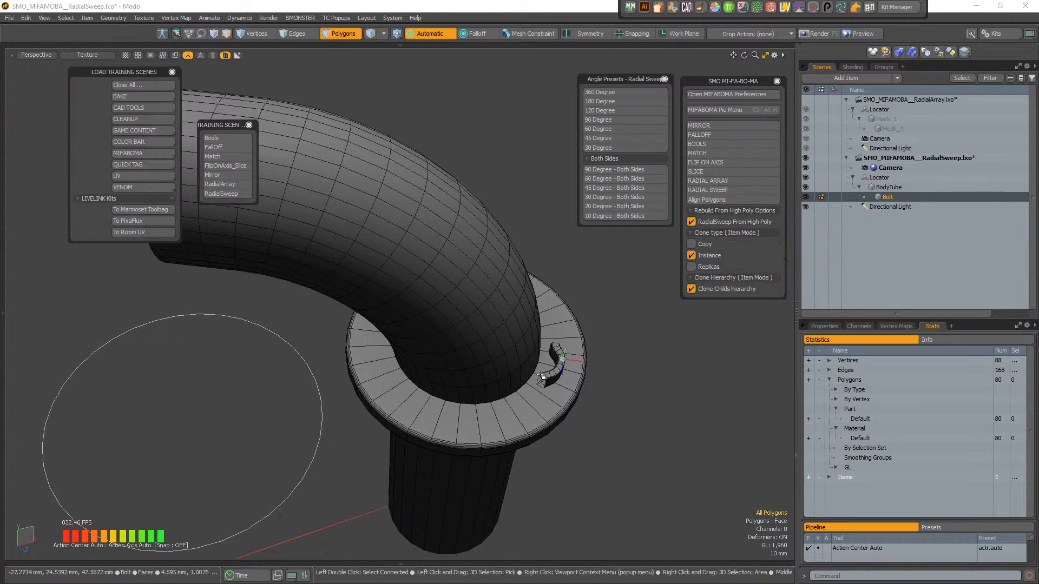
left_click(749, 182)
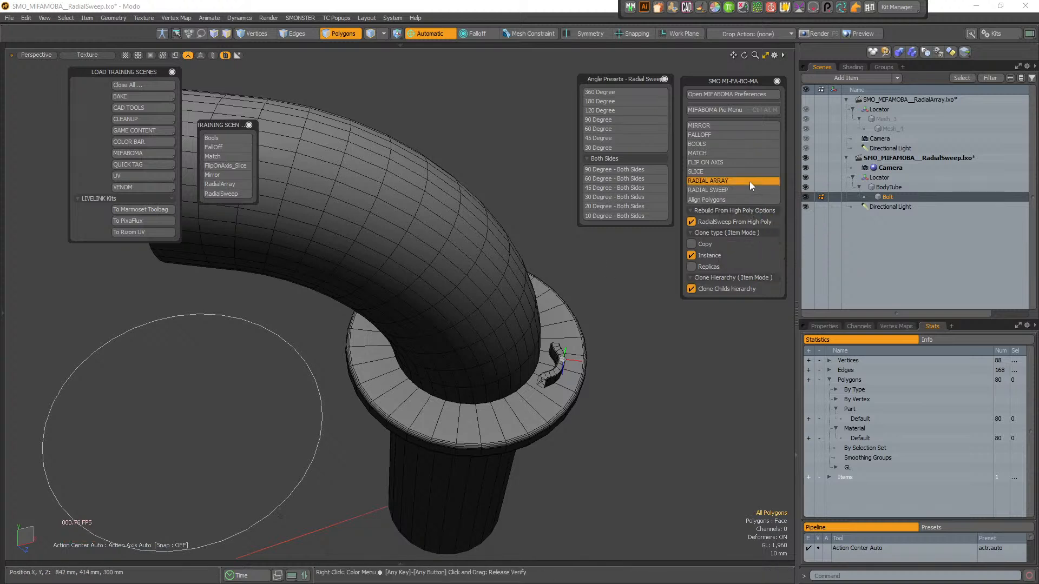
left_click(753, 209)
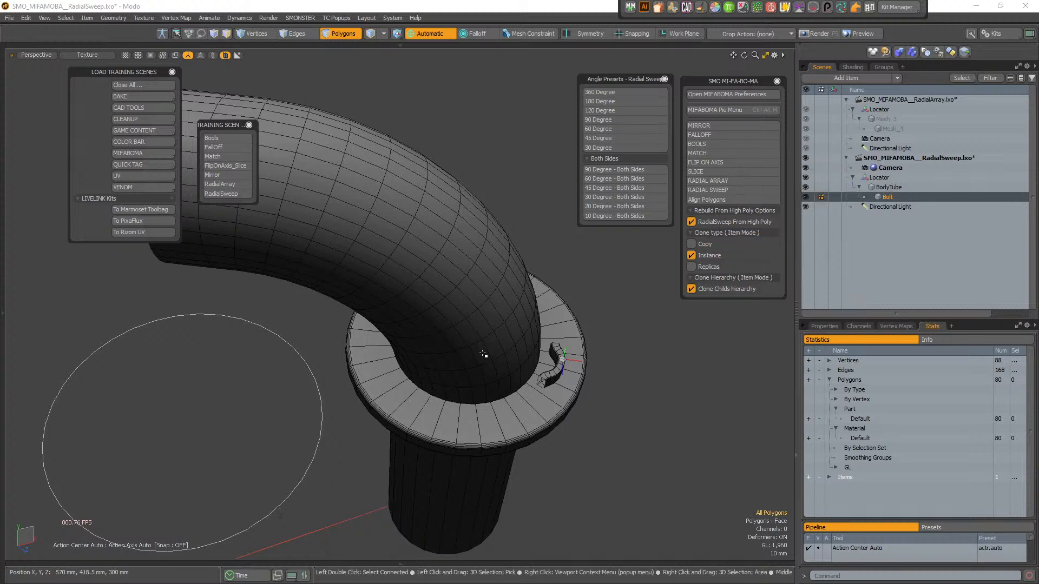
- Select the bridged strip's connected polygons, apply a 12-copy Parent Relative Y Radial Array and check the result
double_click(569, 343)
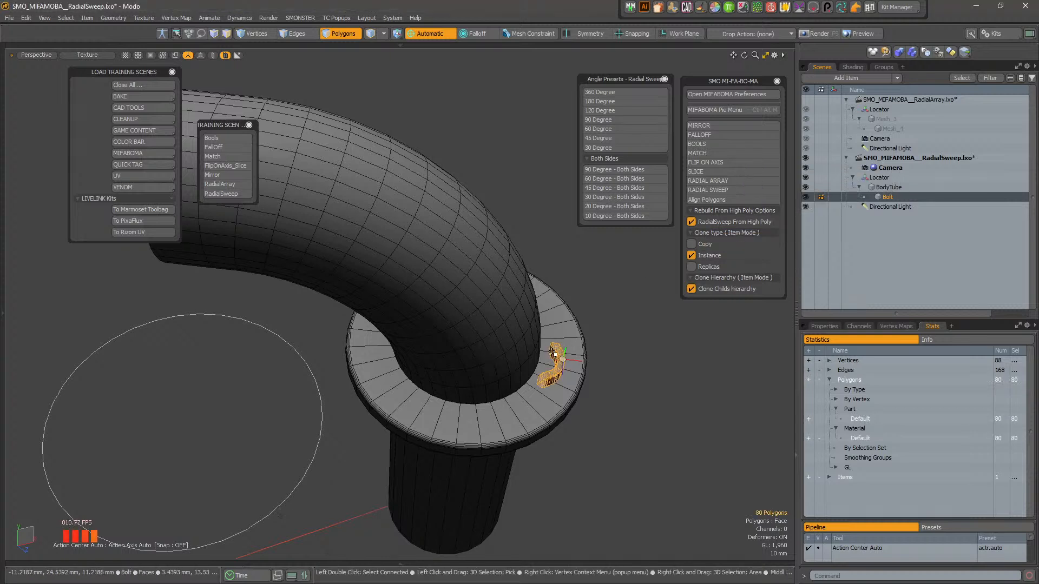
left_click(738, 183)
left_click(746, 248)
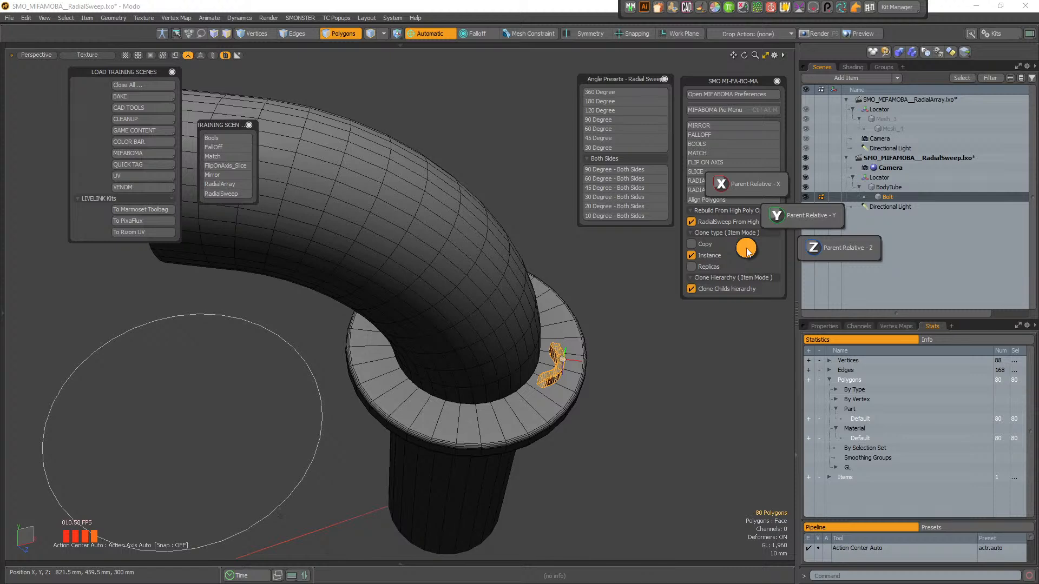
left_click(791, 224)
left_click(788, 269)
left_click_drag(565, 390, 689, 357, "ctrl+alt")
double_click(535, 380)
left_click_drag(535, 377, 394, 284, "alt")
left_click(623, 287)
- Undo back to the single bridged strip before the radial array
key("ctrl+z")
key("ctrl+z")
key("ctrl+z")
key("ctrl+z")
key("ctrl+z")
key("ctrl+z")
- Select all polygons of the bridged strip and array them 12 times around the flange with Parent Relative Y Radial Array
double_click(483, 273)
left_click_drag(482, 274, 518, 345, "alt+shift")
left_click(736, 183)
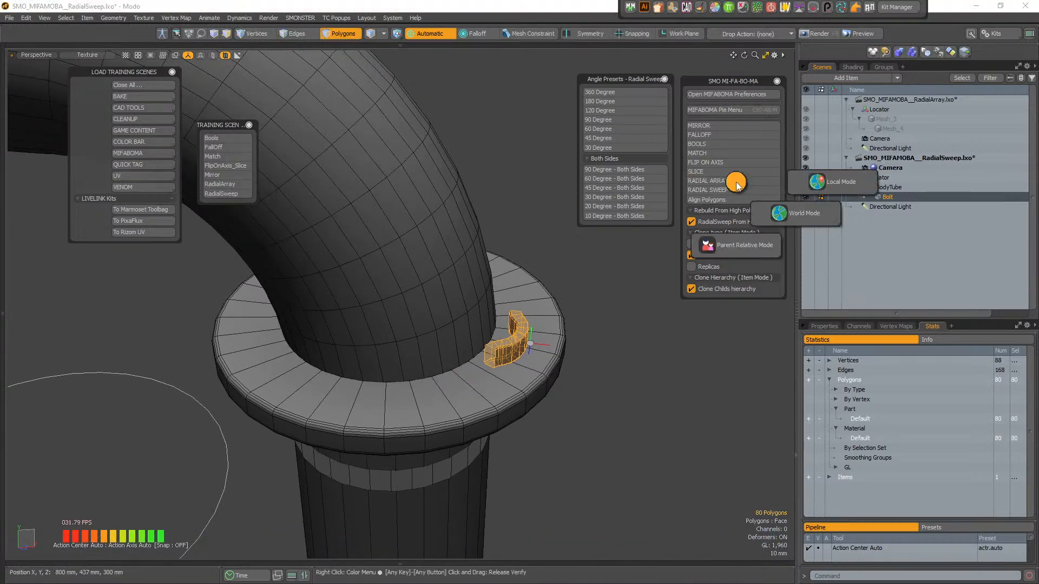
left_click(737, 243)
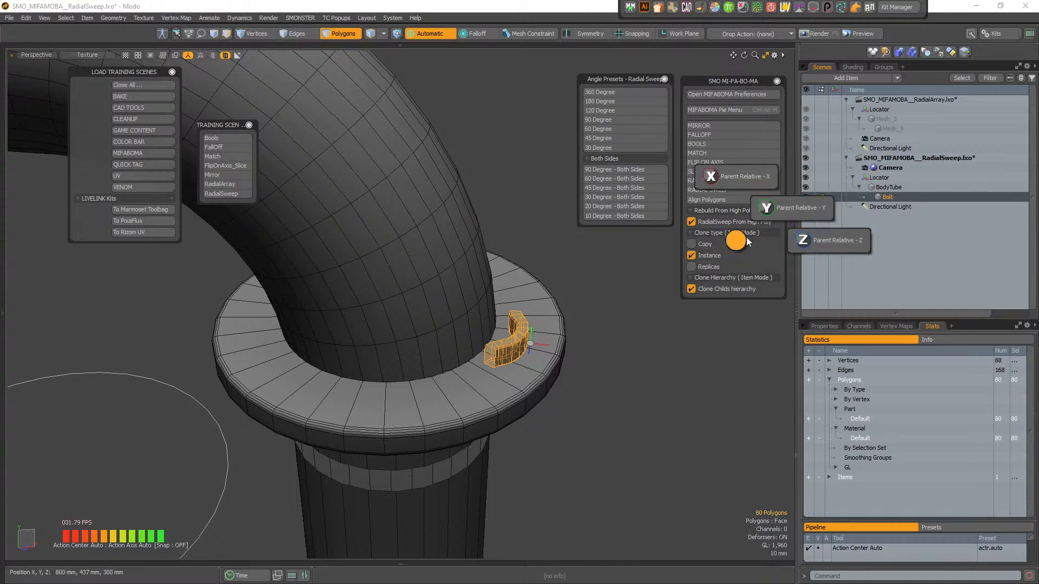
left_click(771, 205)
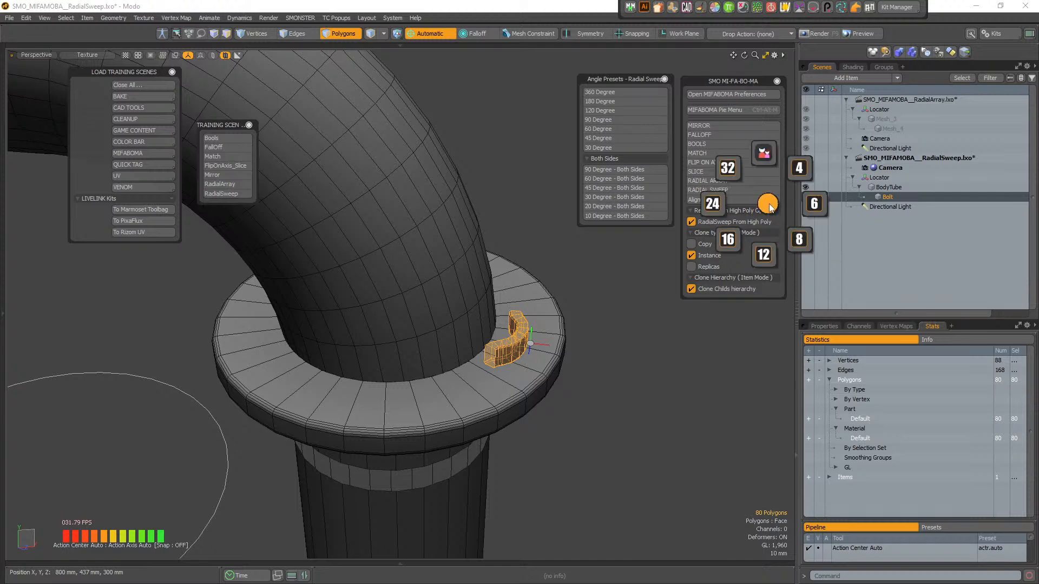
left_click(769, 261)
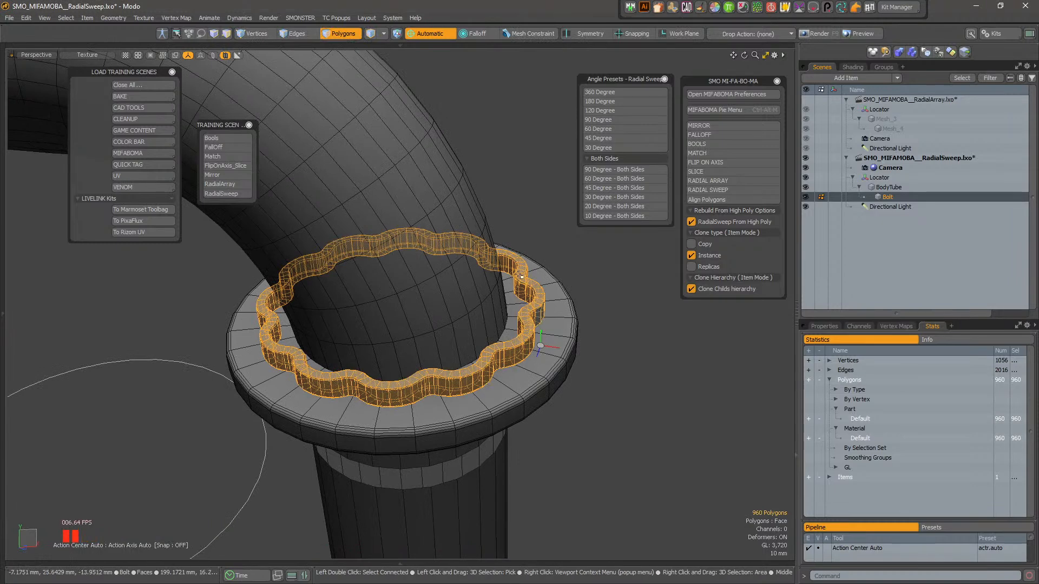
- Convert the arrayed strips' polygon selection to boundary edges and then vertices, and merge the seam vertices with Merge 10 um
key("2")
scroll(563, 242, "up", 5)
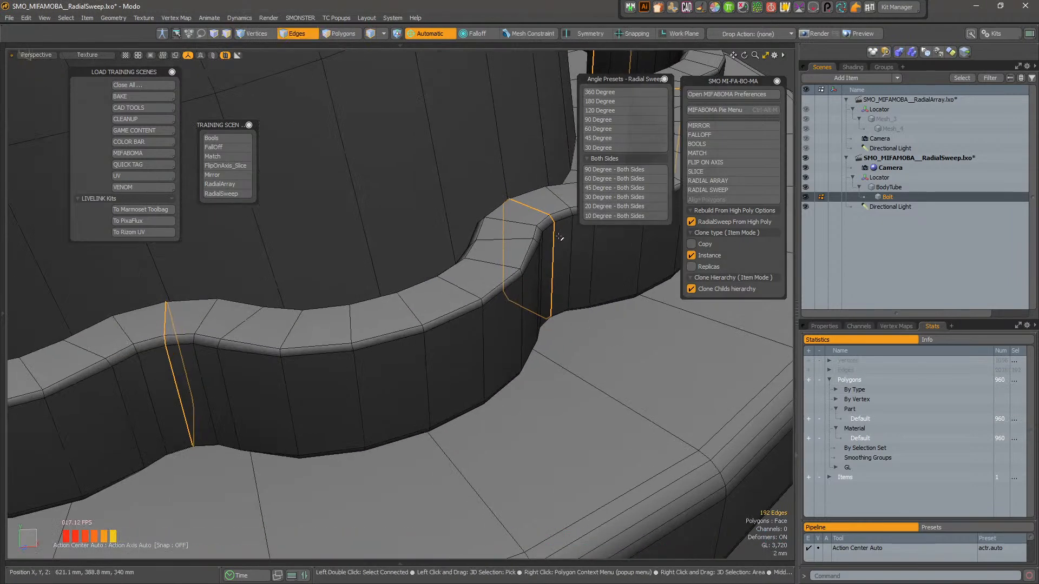
key("1")
right_click(554, 224)
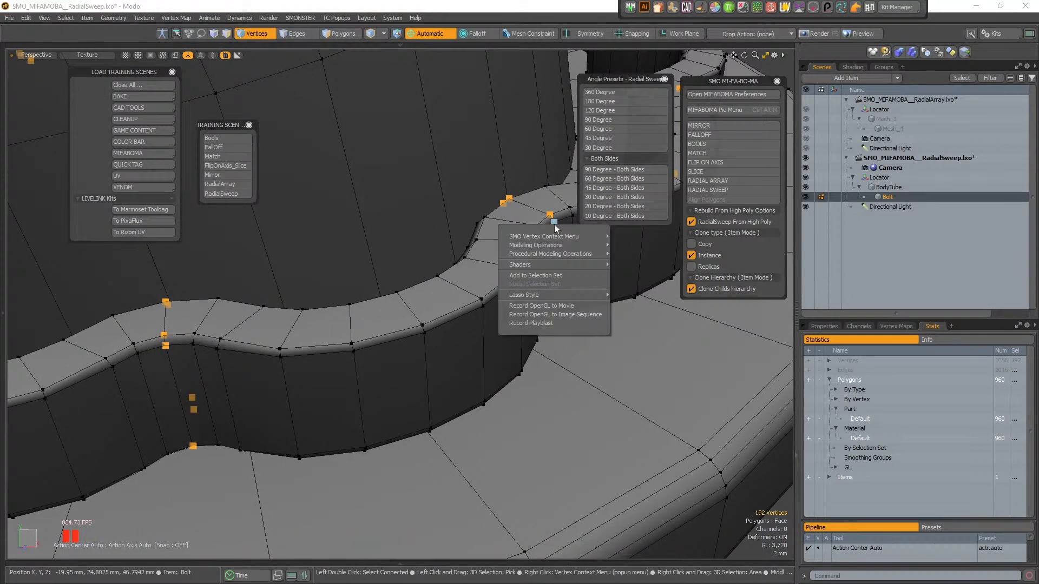
mouse_move(571, 235)
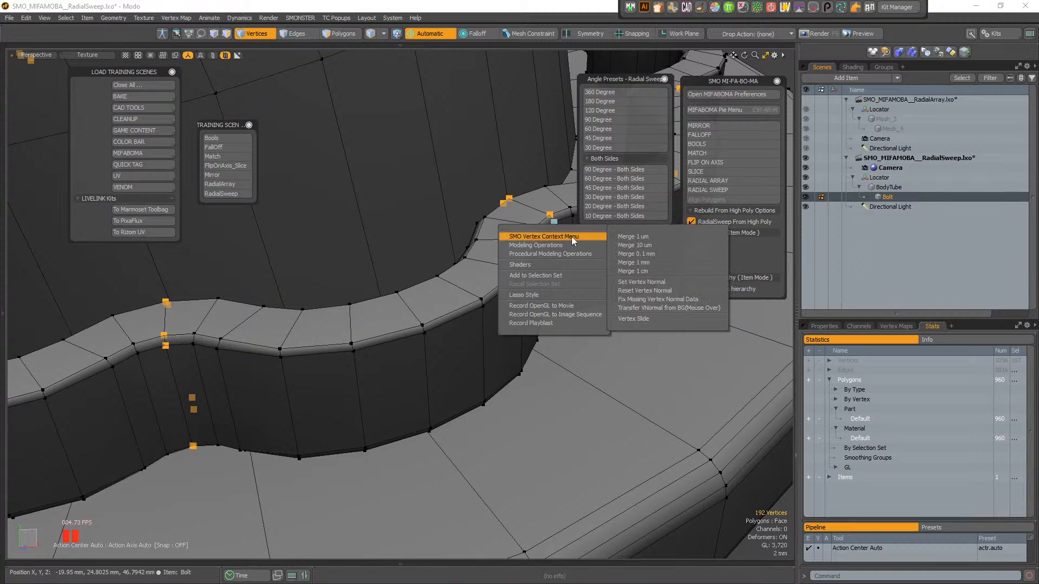
left_click(654, 246)
- Select all connected polygons of the wavy ring and mirror it in Local Mode across Y to the flange's other face
scroll(612, 282, "down", 5)
key("3")
double_click(611, 282)
left_click_drag(611, 282, 592, 342, "alt")
right_click_drag(592, 342, 438, 344, "alt")
left_click_drag(422, 341, 514, 327, "alt")
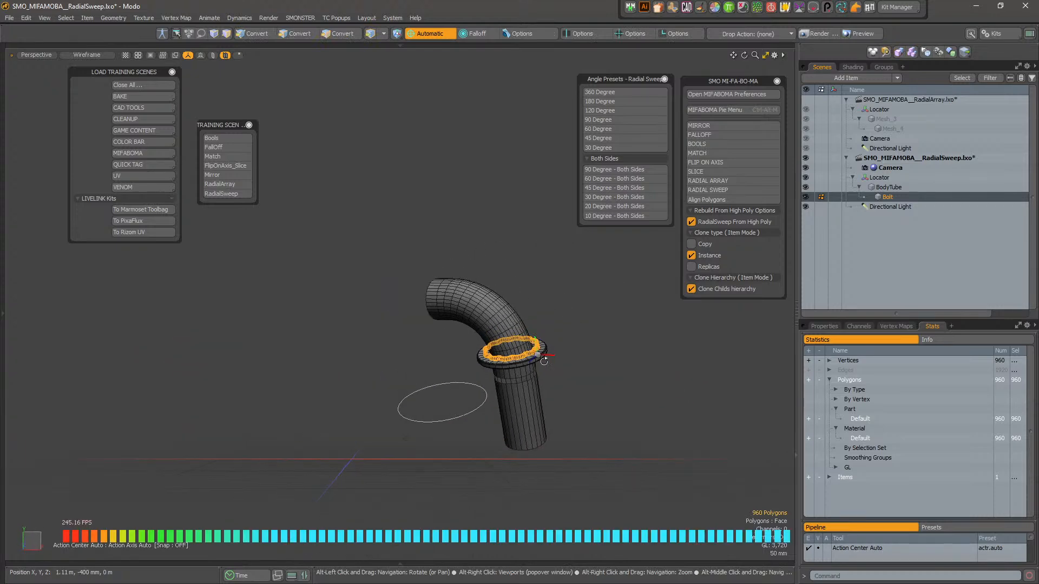
right_click_drag(487, 340, 601, 347, "alt")
left_click_drag(565, 353, 476, 320, "alt+shift")
right_click_drag(491, 344, 662, 345, "alt")
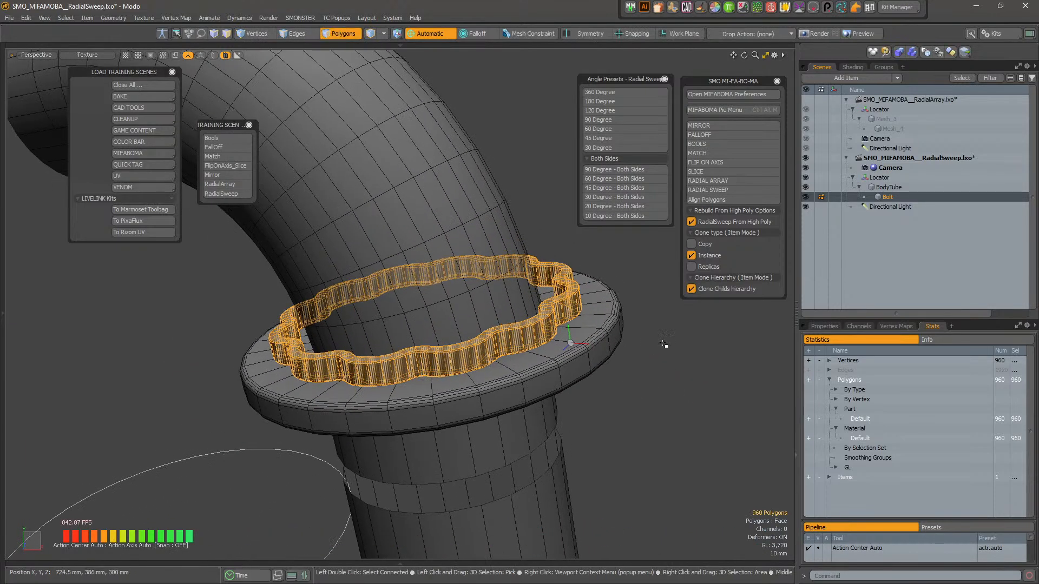
scroll(656, 345, "down", 5)
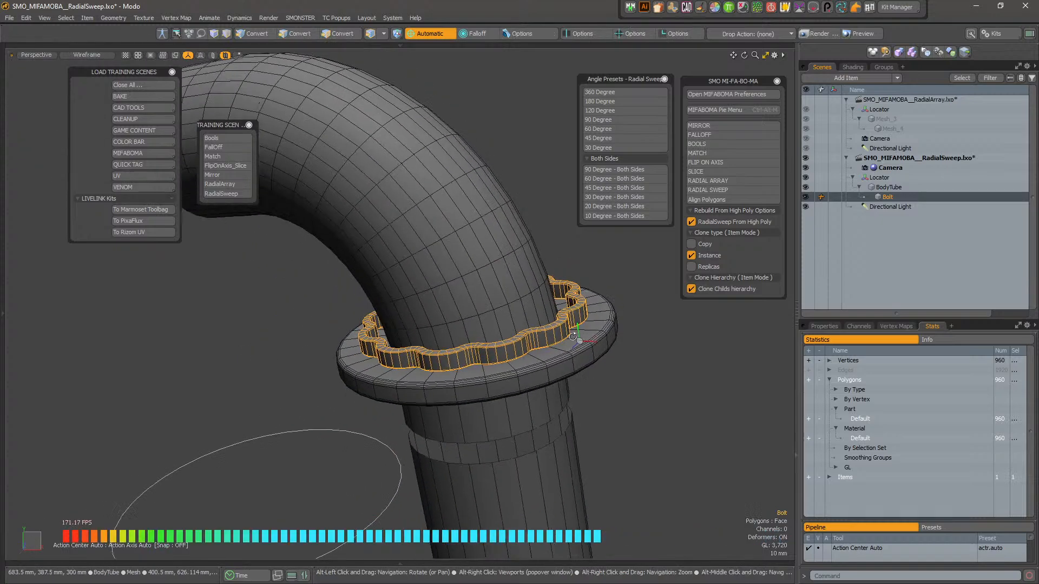
mouse_move(578, 315)
left_mouse_down("alt+shift")
mouse_move(620, 317)
mouse_move(603, 331)
mouse_move(557, 306)
mouse_move(571, 300)
left_mouse_up("alt+shift")
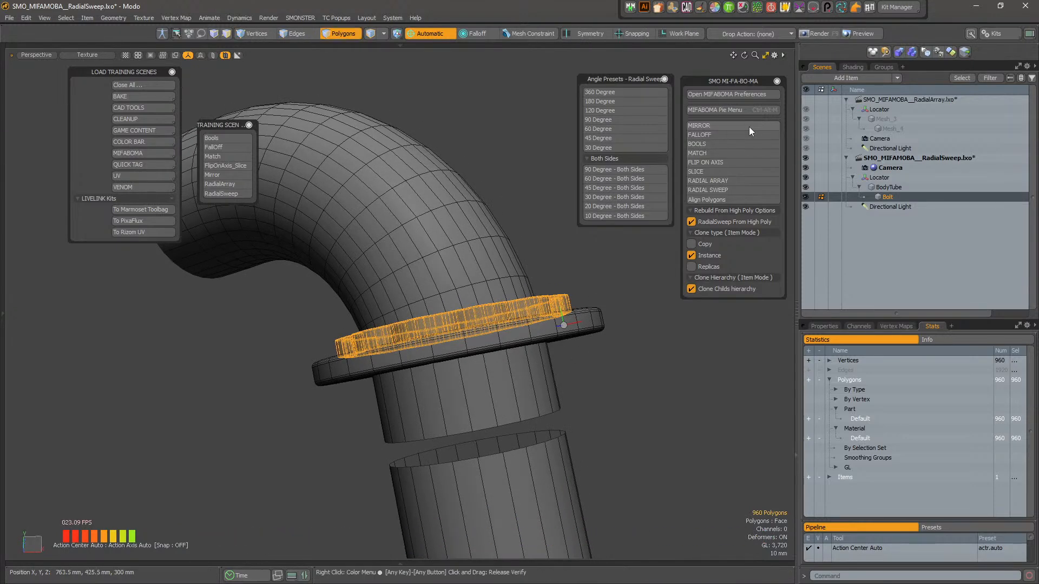
key("ctrl+alt+m")
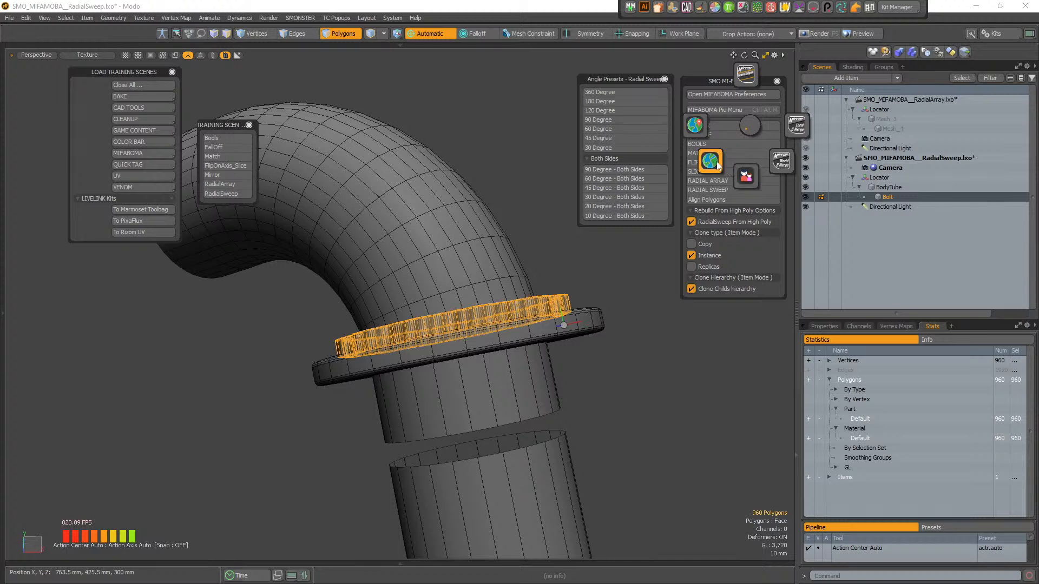
left_click(699, 128)
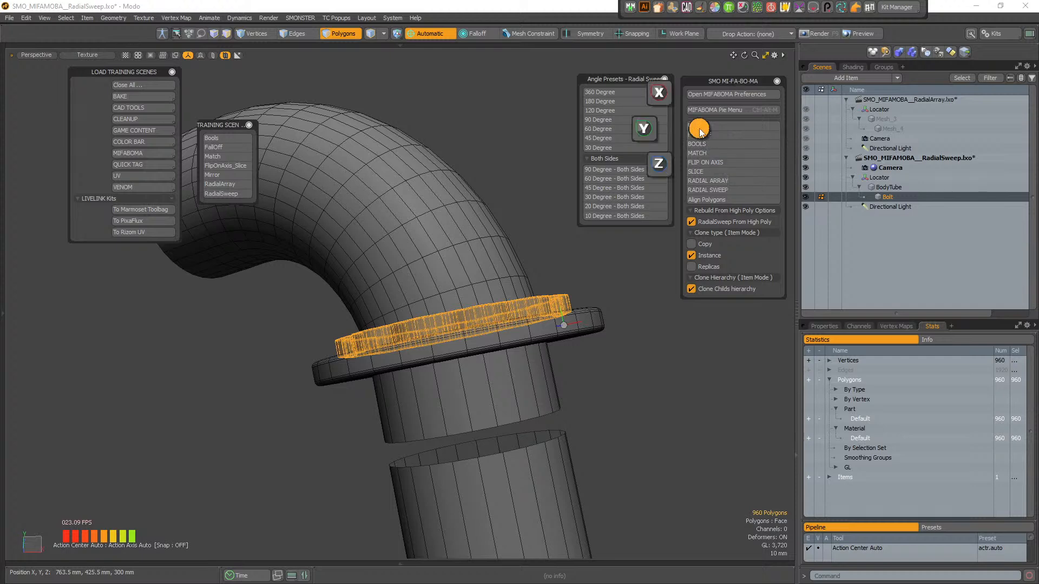
left_click(644, 129)
- Examine the wavy rings on both faces of the flange from several angles and clear the selection
mouse_move(576, 340)
left_mouse_down("alt")
mouse_move(379, 330)
mouse_move(424, 458)
mouse_move(374, 405)
mouse_move(568, 355)
left_mouse_up("alt")
double_click(375, 343, "shift")
left_click(567, 364)
left_click_drag(517, 471, 475, 301, "alt")
left_click_drag(494, 267, 466, 344, "alt")
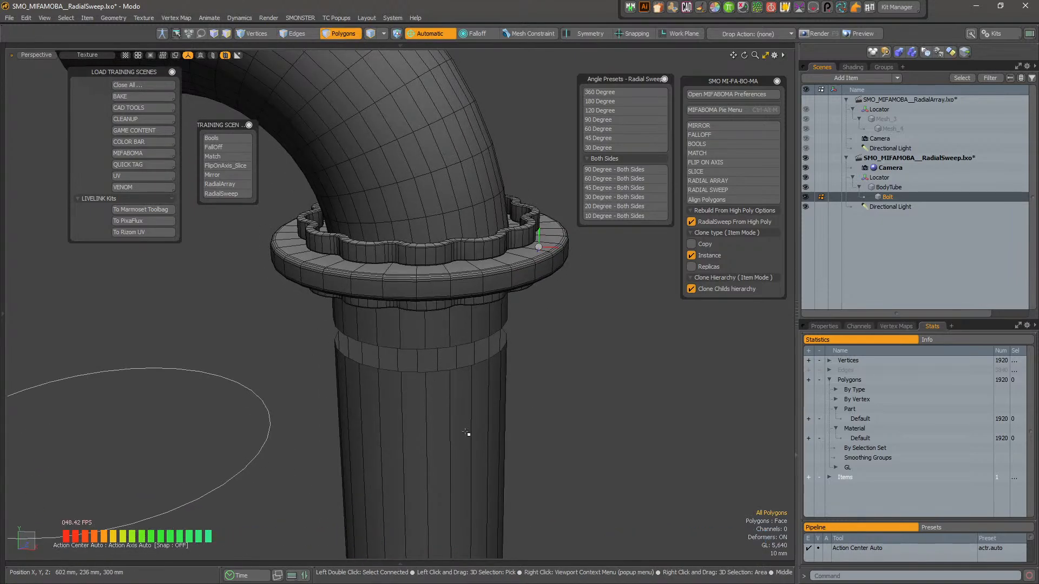
left_click_drag(550, 331, 605, 376, "alt")
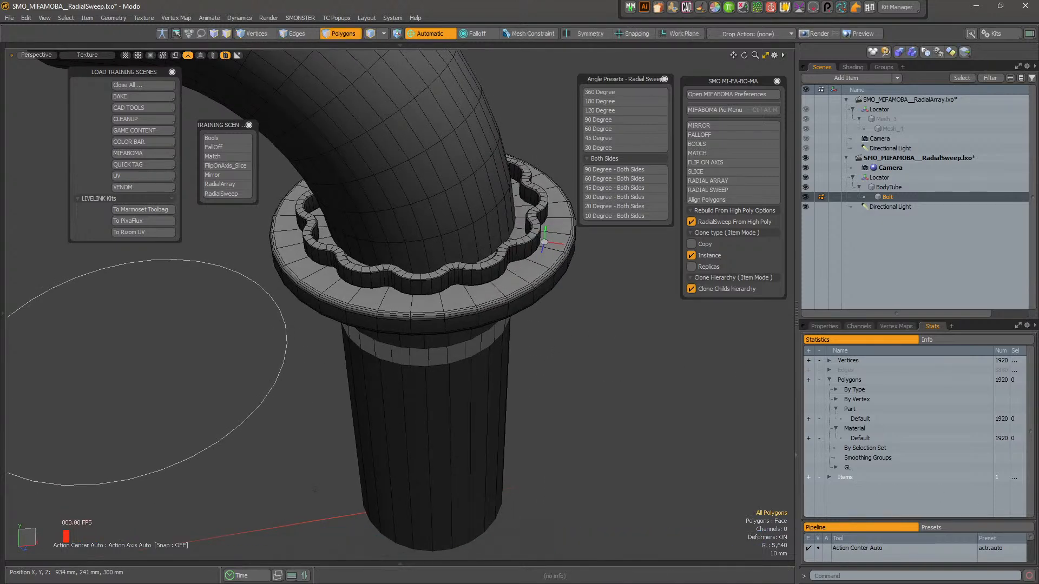
left_click_drag(547, 354, 635, 388, "alt")
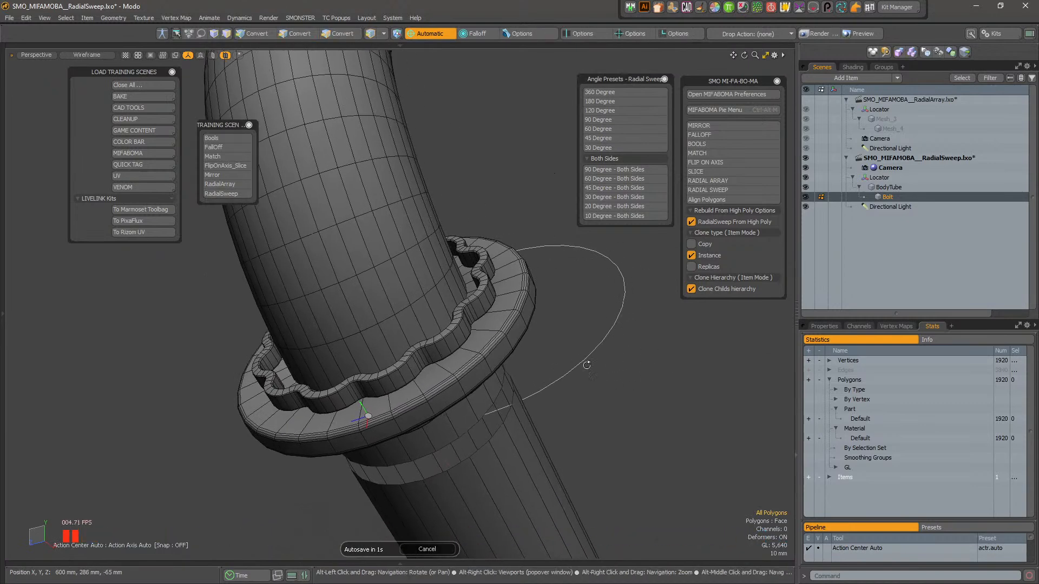
left_click_drag(586, 365, 628, 362, "alt")
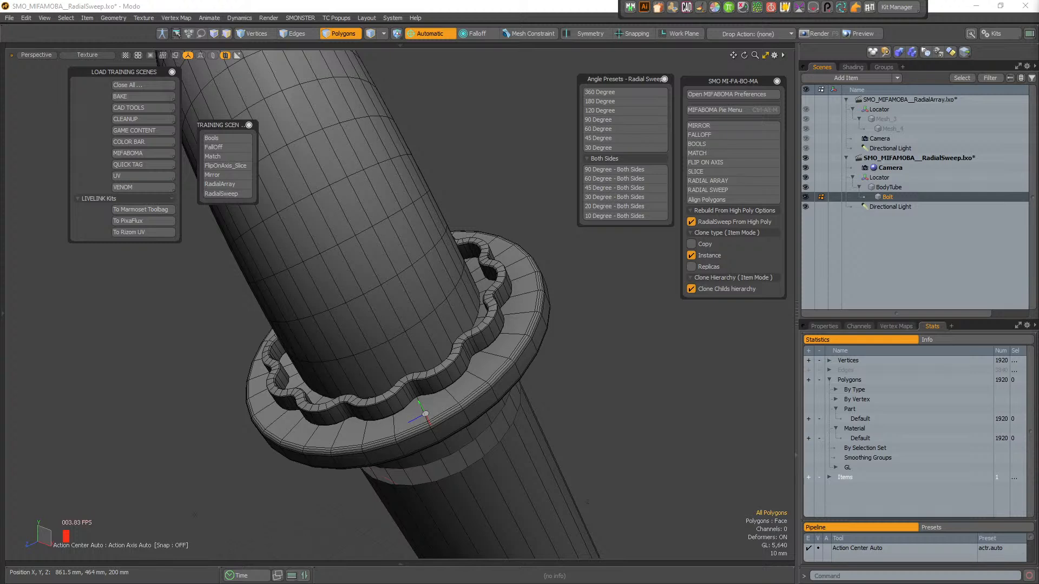
left_click(684, 386)
- Switch to the web browser and open the Modo Kit and Plugins page of the Smoluck website
left_click(552, 5)
left_click(309, 20)
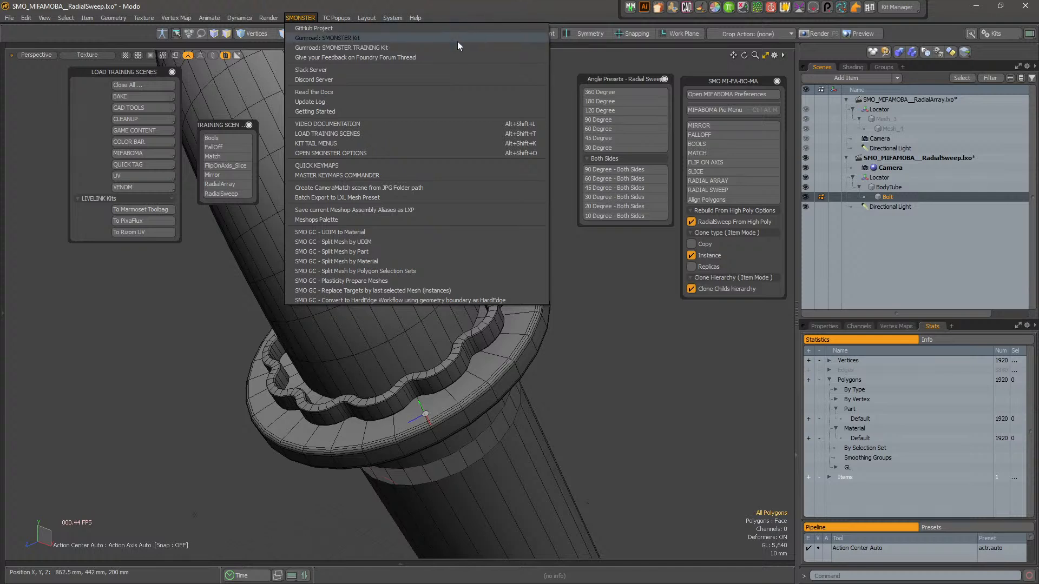
left_click(502, 12)
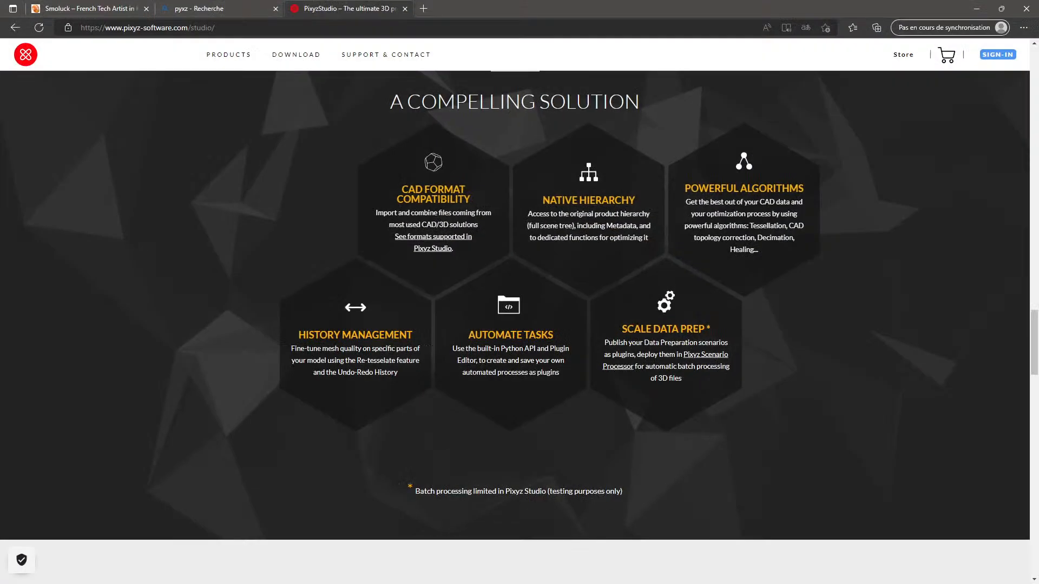
left_click(119, 7)
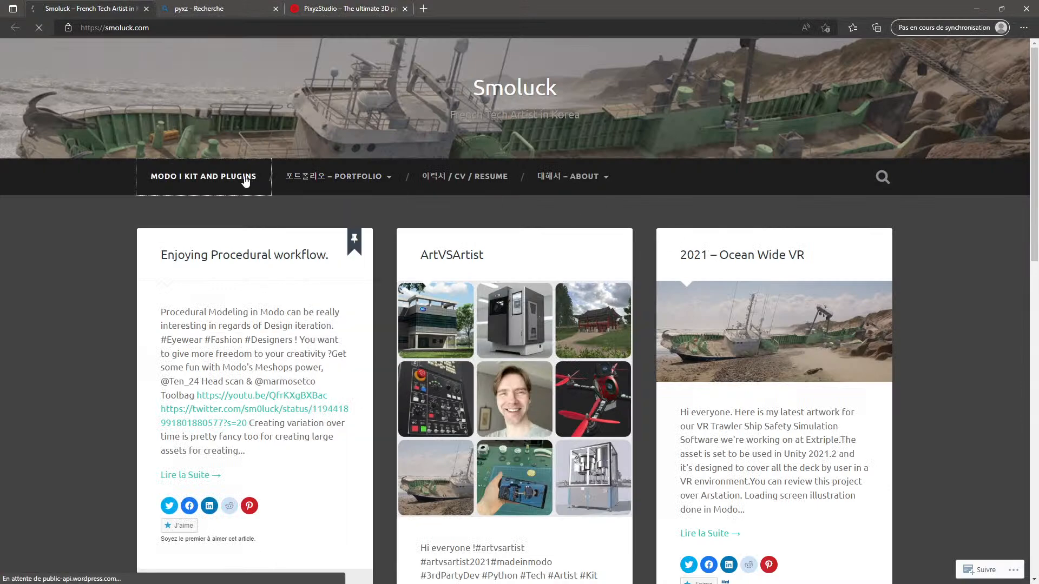
left_click(217, 178)
mouse_move(336, 178)
scroll(559, 364, "down", 5)
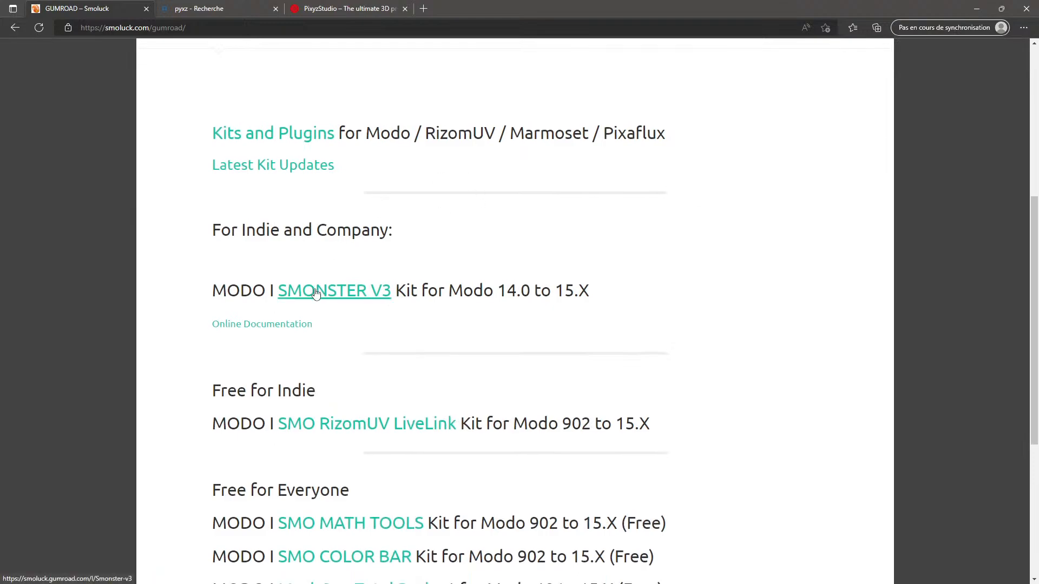
- View the SMONSTER V3 product page and the kit's Online Documentation, and switch back to Modo
left_click(312, 291)
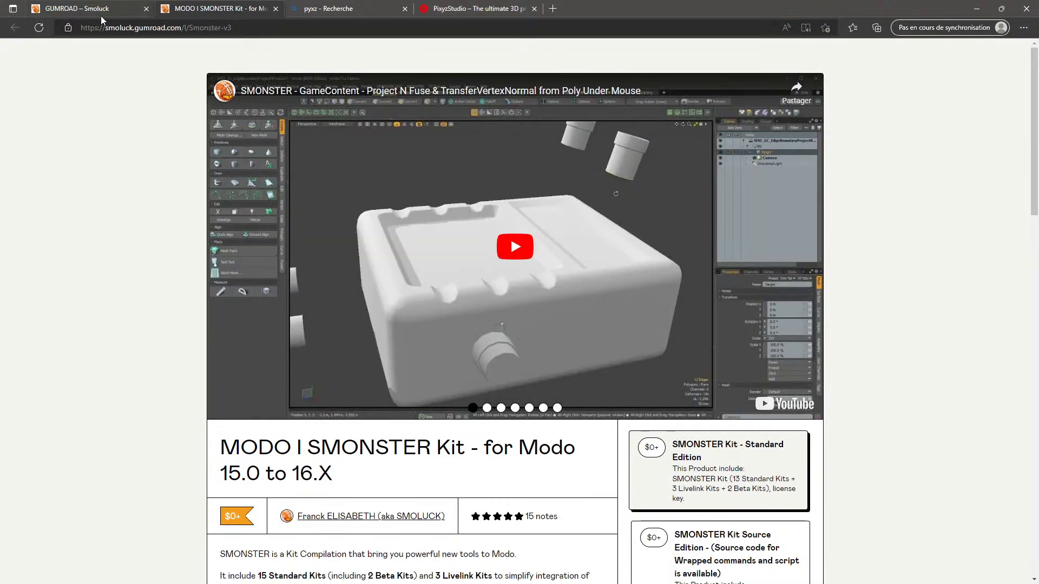
left_click(102, 10)
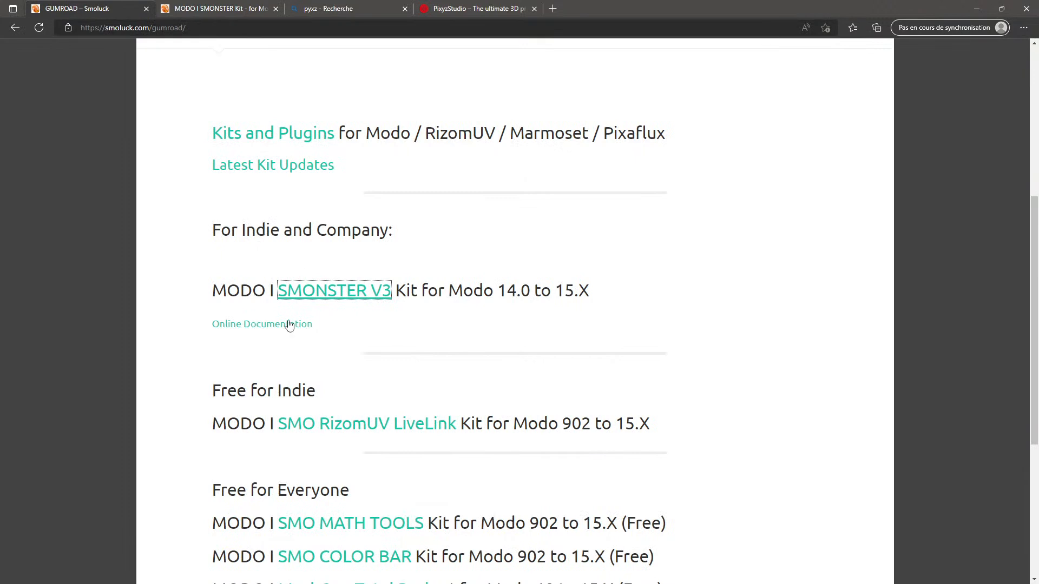
left_click(277, 325)
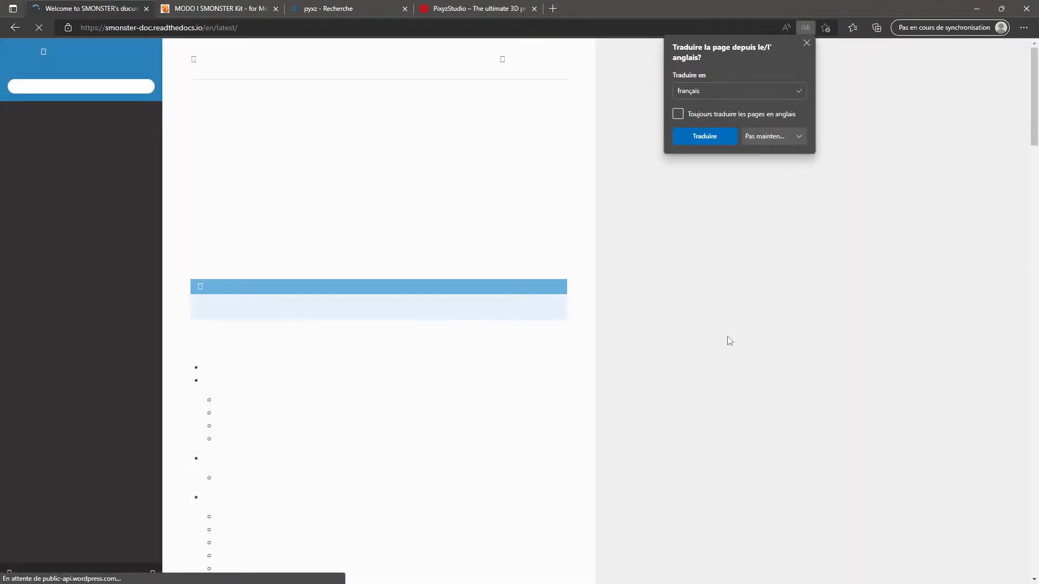
left_click(976, 11)
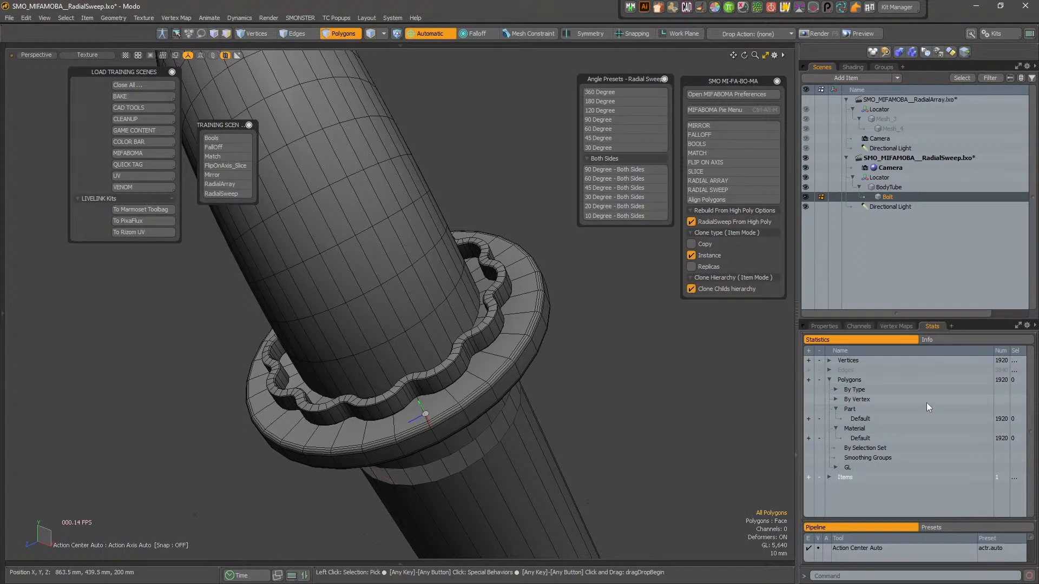